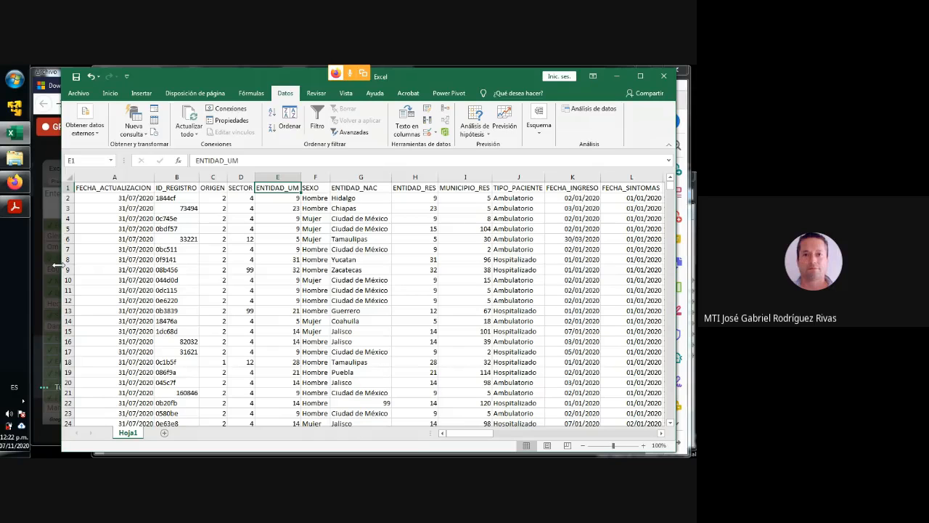
- Examine how far the ORIGEN column's records and the worksheet's rows extend, and return to the column header
left_click(208, 282)
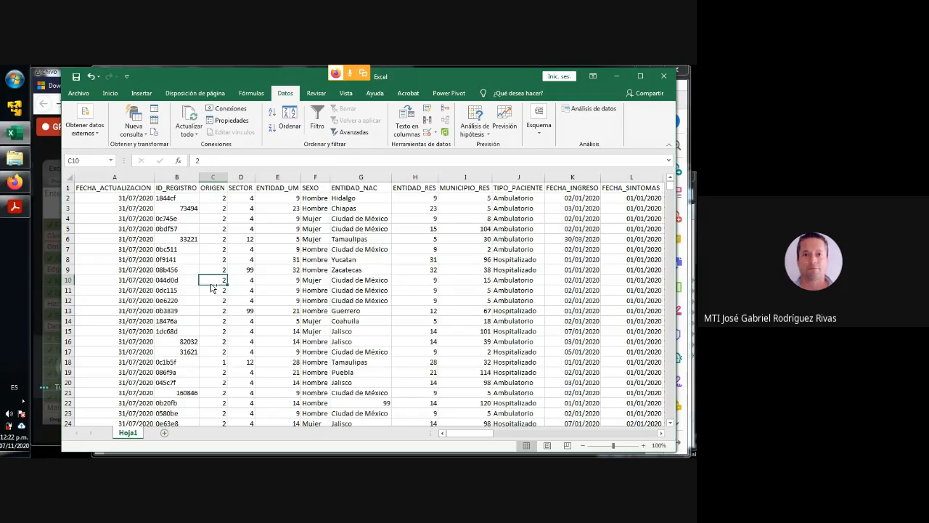
key("ctrl+Down")
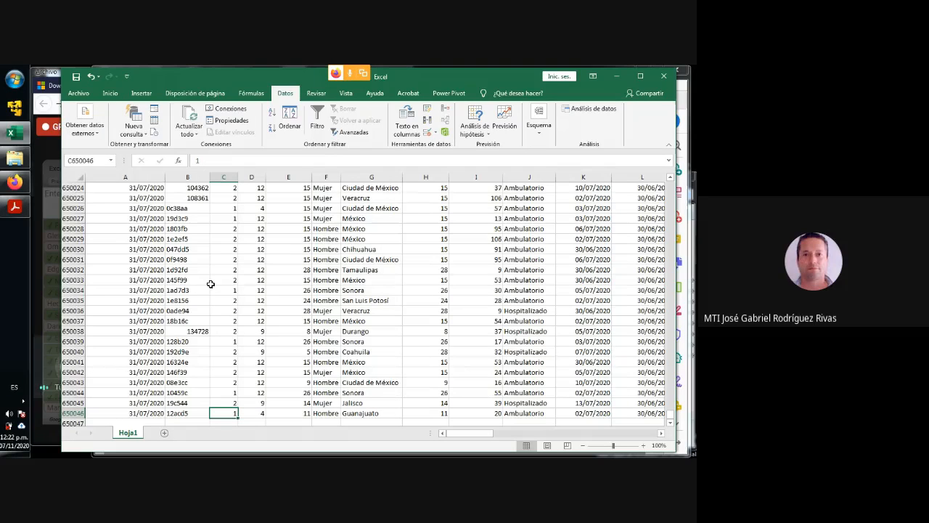
key("ctrl+Up")
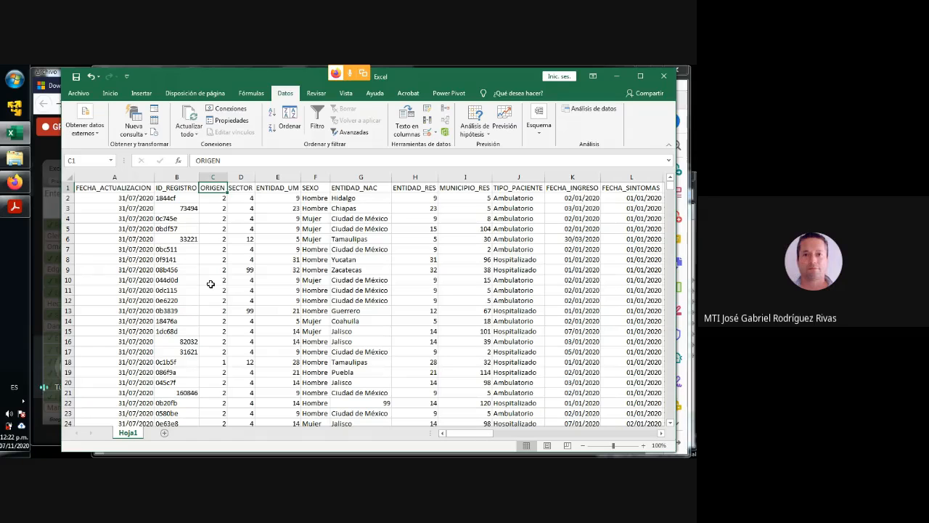
key("ctrl+Down")
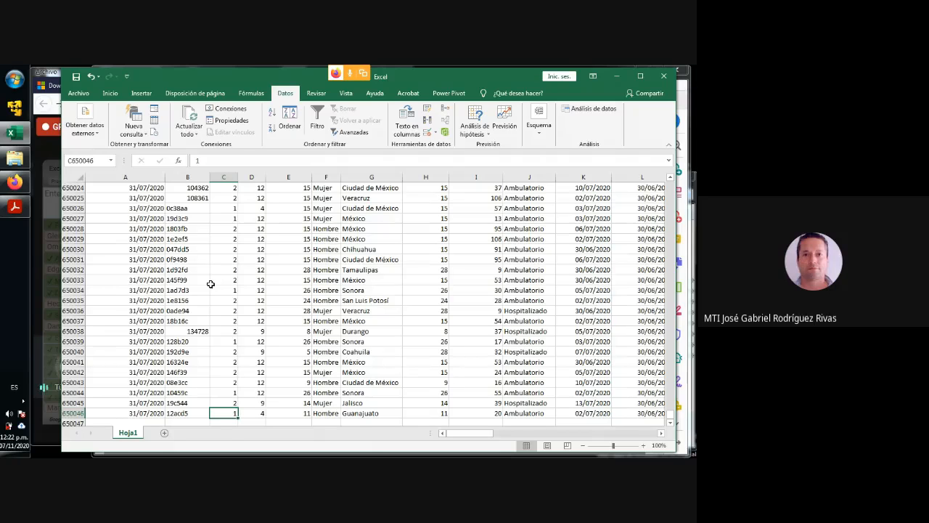
key("ctrl+Down")
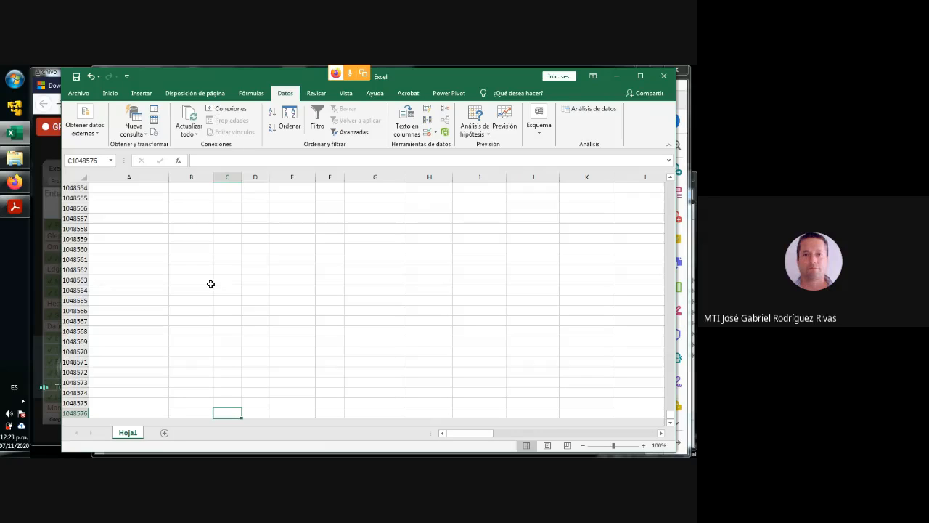
key("ctrl+Up")
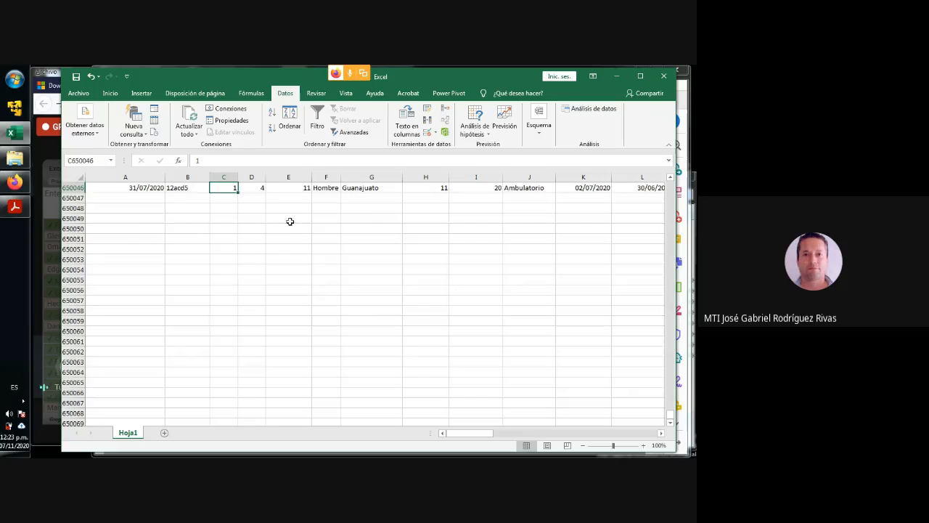
scroll(288, 220, "up", 5)
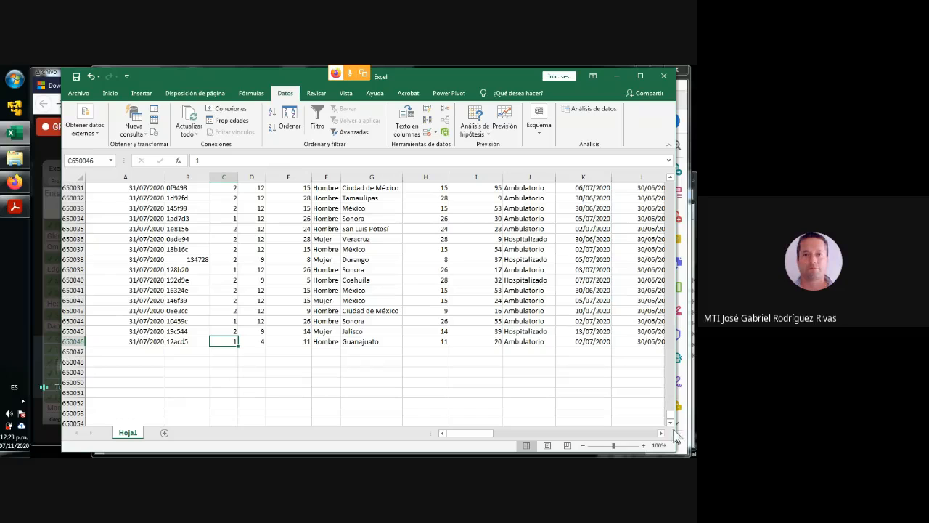
left_click_drag(670, 415, 670, 228)
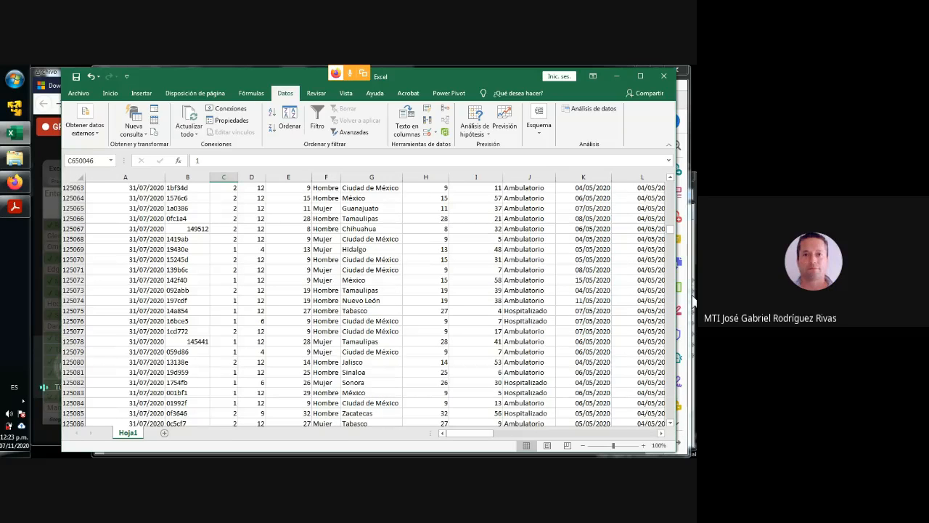
key("ctrl+Up")
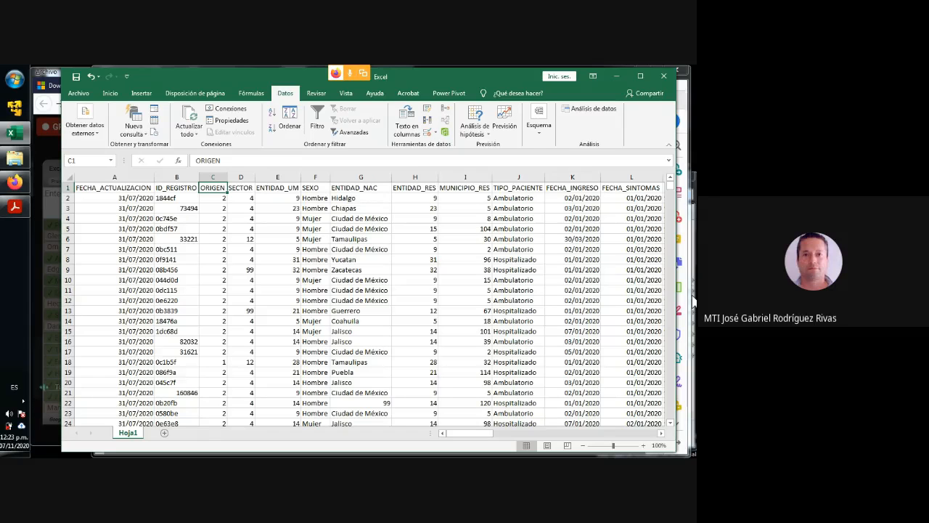
- Switch to the Google Meet call, admit the waiting participant, and return to cell A3 of the Excel data sheet
left_click(36, 287)
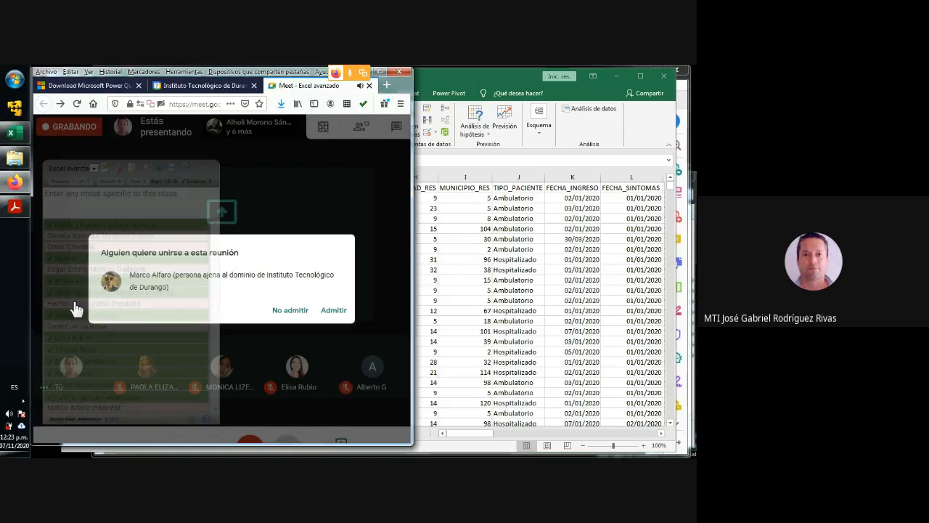
left_click(333, 310)
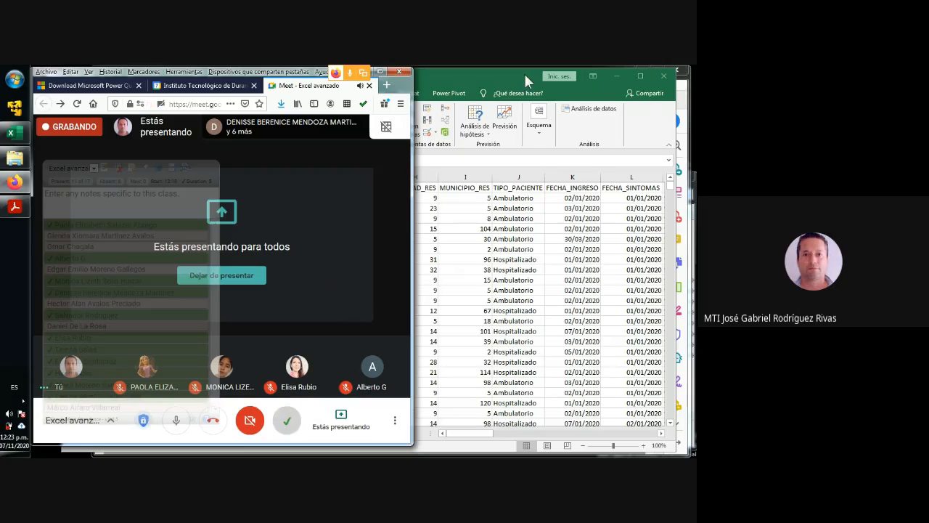
left_click(503, 74)
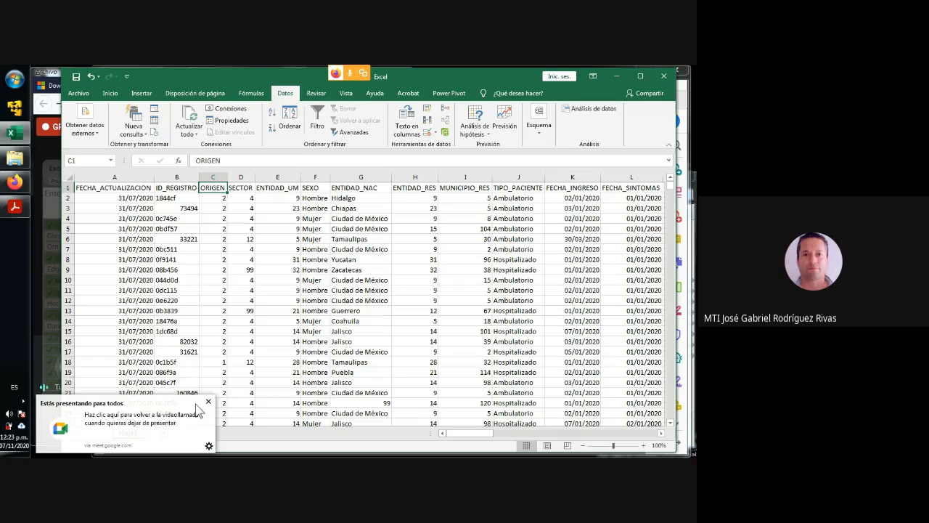
left_click(136, 208)
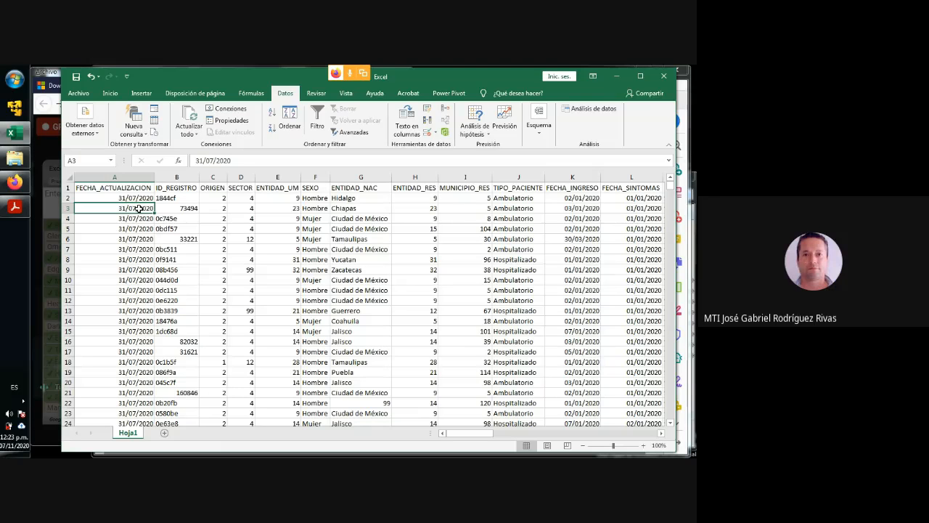
- Admit the next person asking to join the Meet call, return to Excel and dismiss the presenting notification
left_click(15, 182)
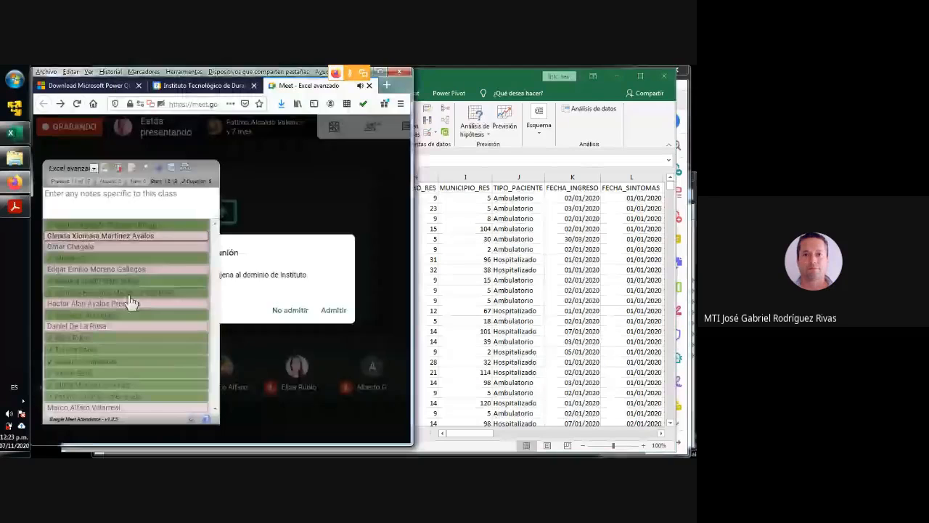
left_click(339, 312)
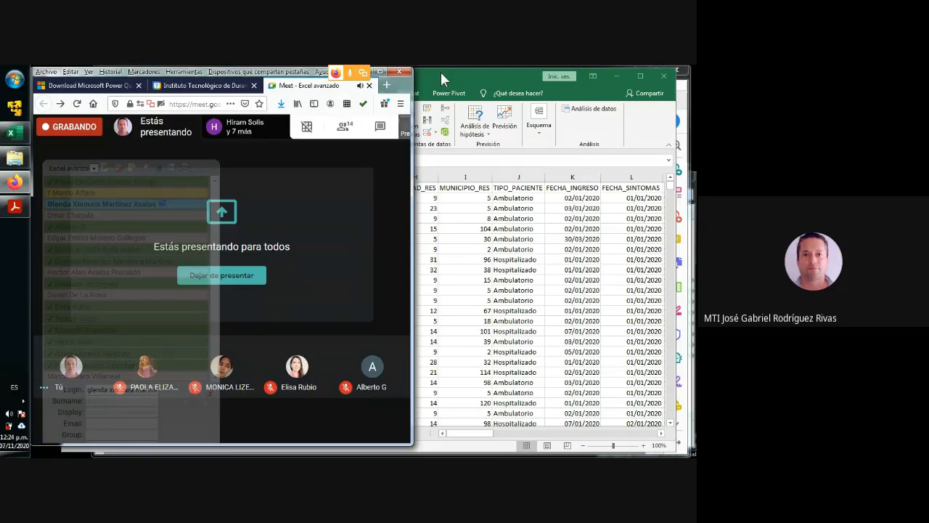
left_click(441, 72)
left_click(208, 402)
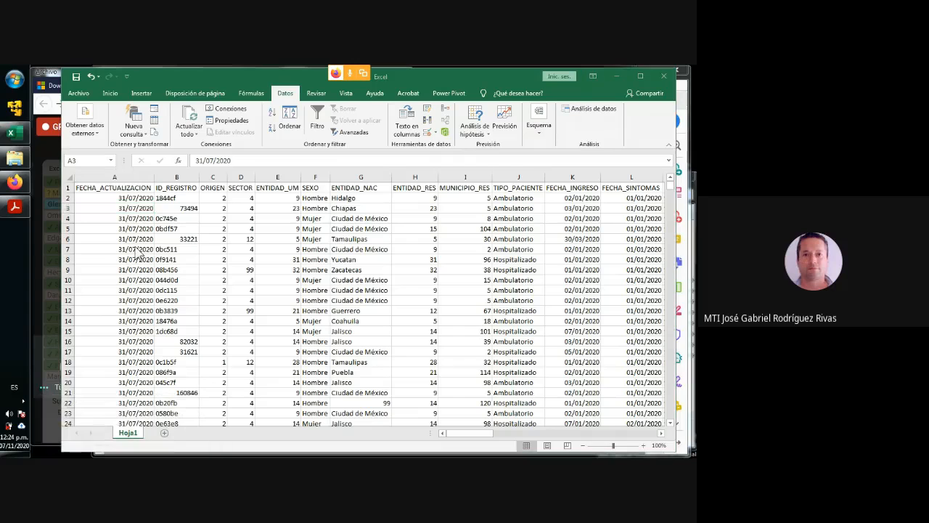
- Review the data sheet's column headers one by one from FECHA_ACTUALIZACION to SECTOR
left_click(120, 188)
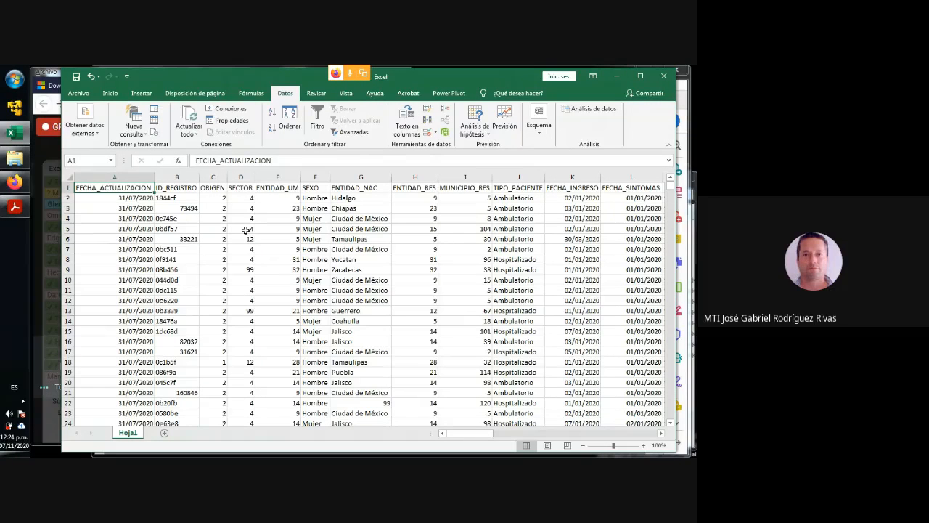
key("Right")
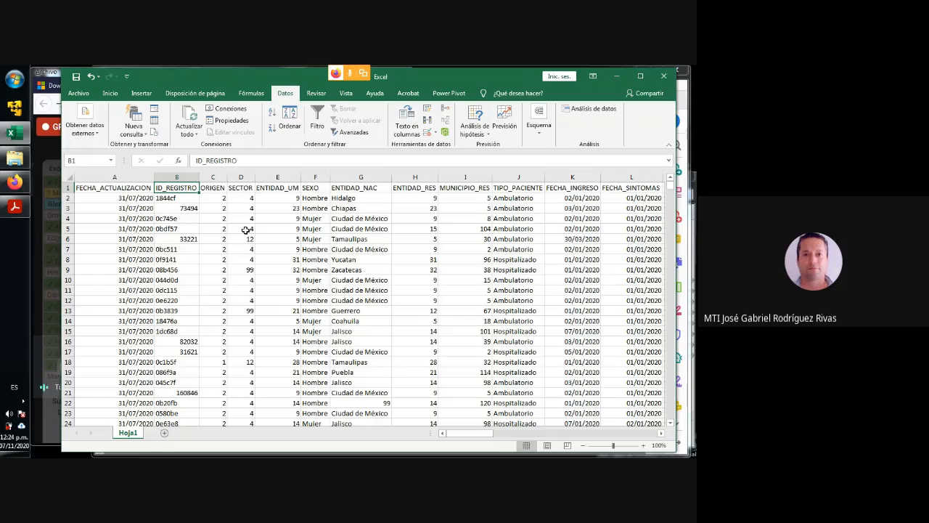
key("Right")
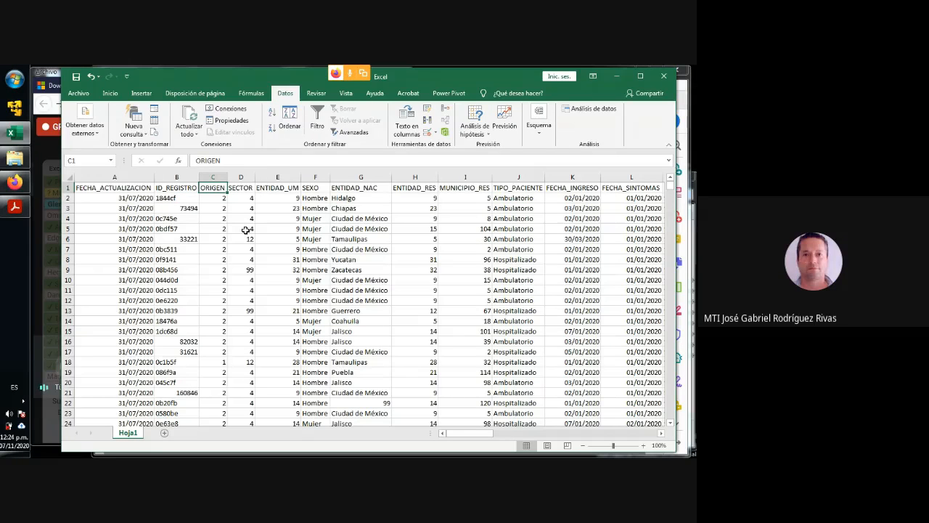
left_click(35, 239)
left_click(486, 75)
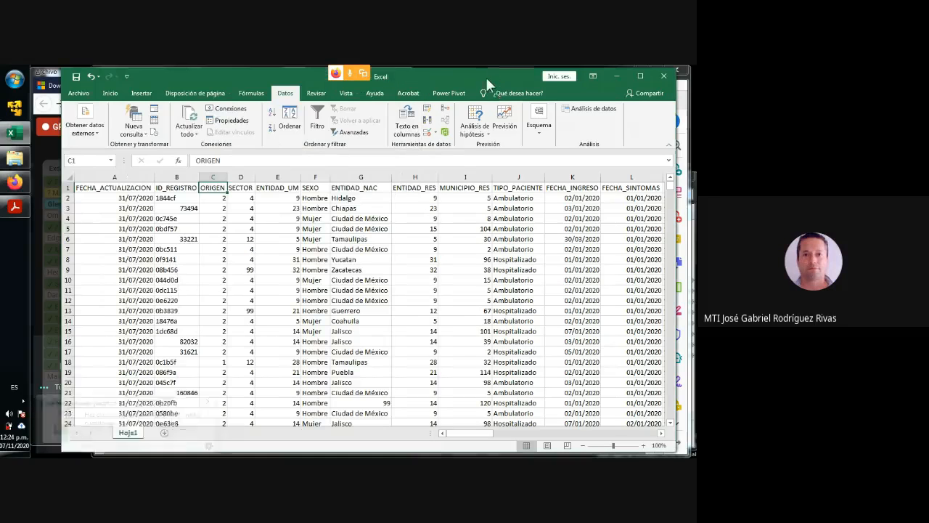
key("Right")
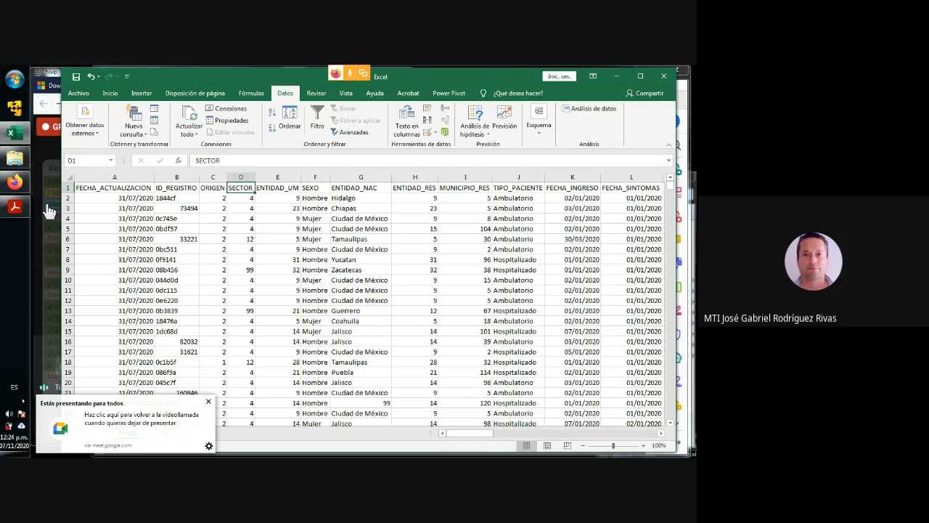
- Open the workbook Catalogos_0412.xlsx from the Curso Excel documents folder and dismiss the presenting notification
left_click(17, 161)
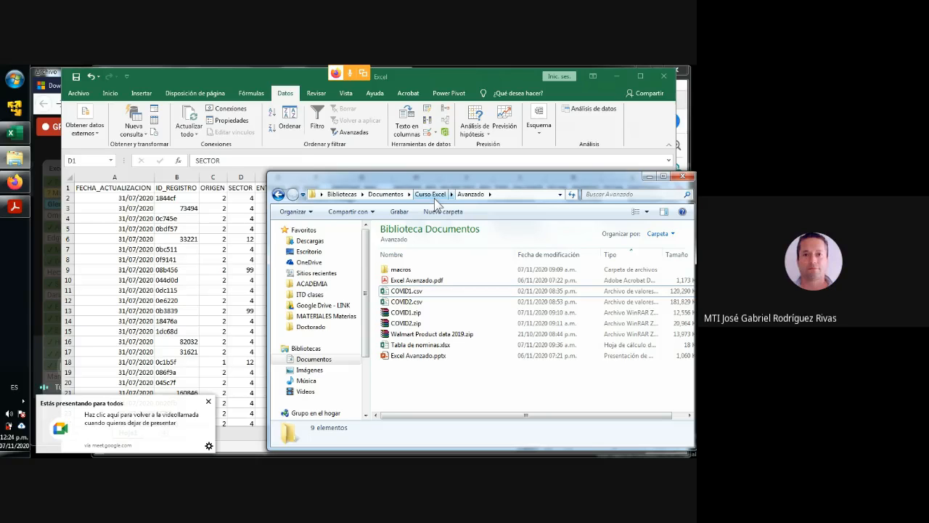
left_click(435, 196)
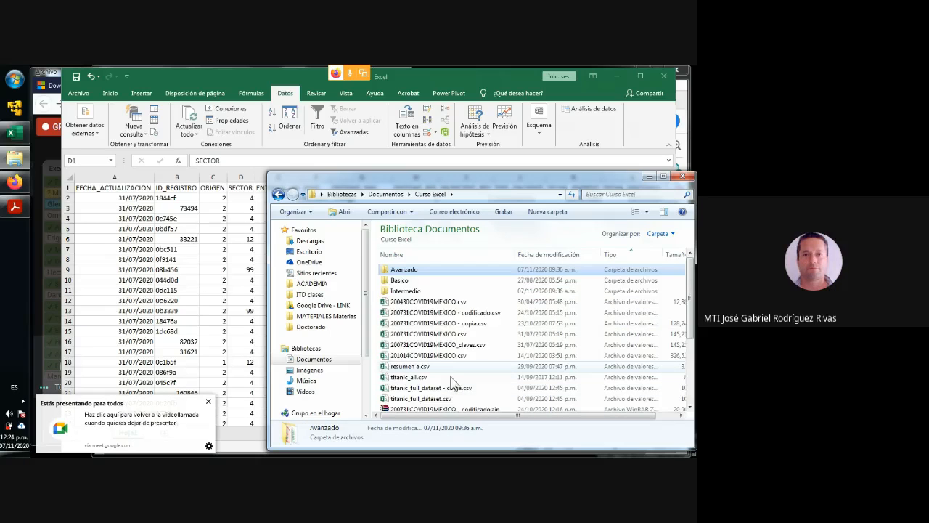
scroll(450, 370, "down", 3)
scroll(450, 372, "down", 1)
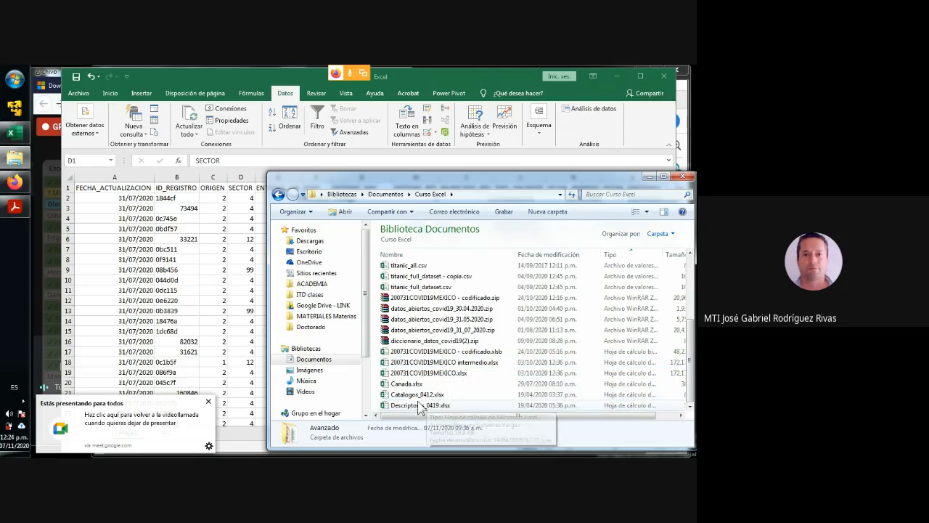
double_click(415, 395)
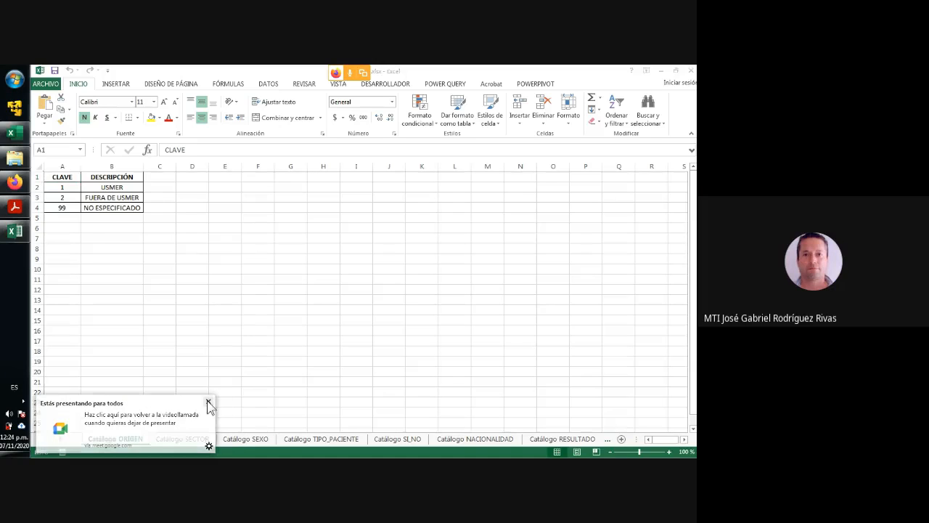
left_click(208, 402)
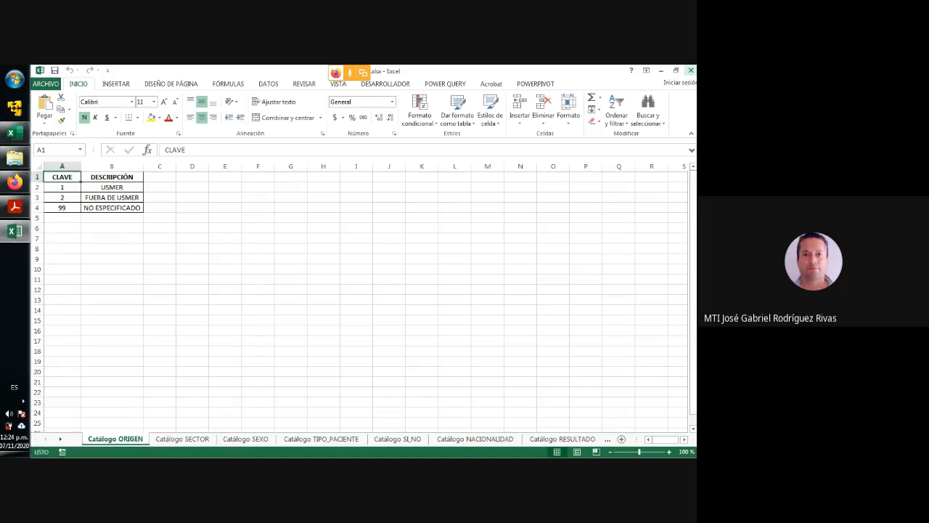
- Return to the COVID data sheet and examine the first record's ORIGEN, SECTOR, SEXO and ENTIDAD_NAC values
left_click(662, 71)
left_click(196, 233)
left_click(226, 198)
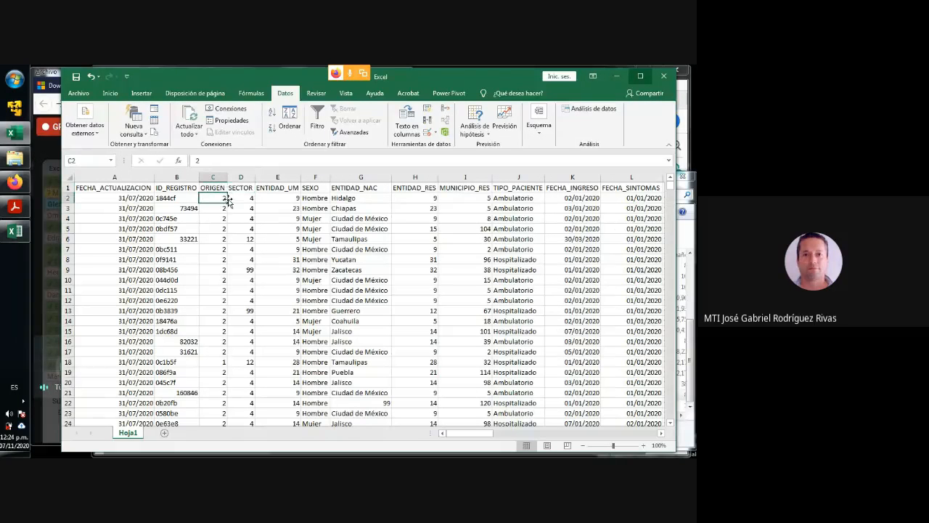
left_click(247, 201)
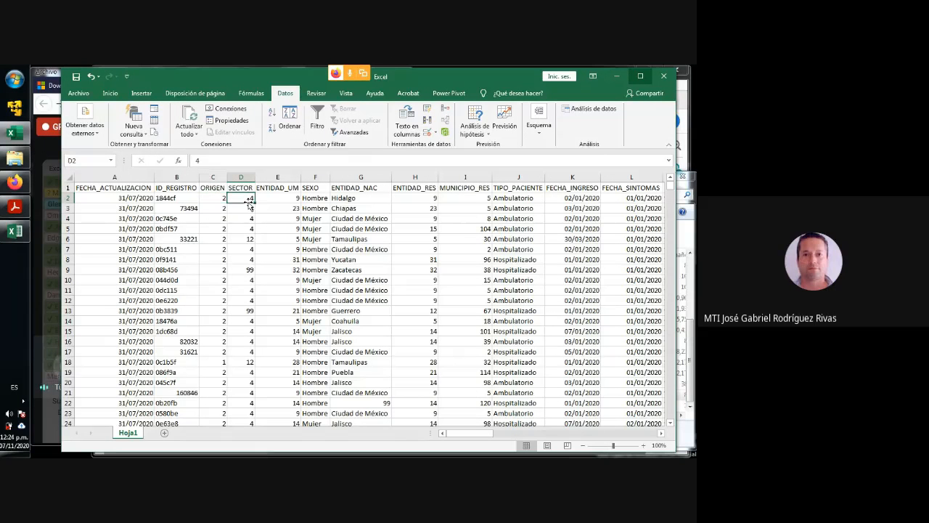
left_click(318, 199)
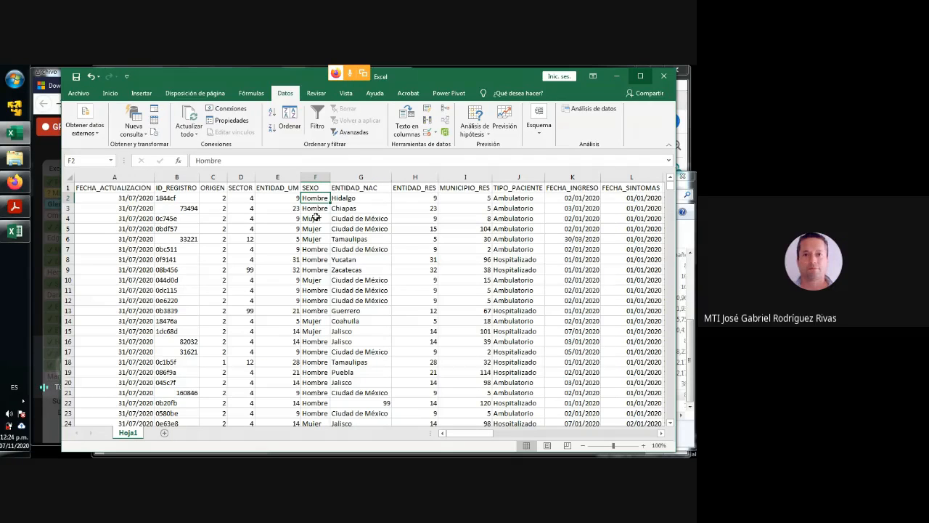
left_click(366, 195)
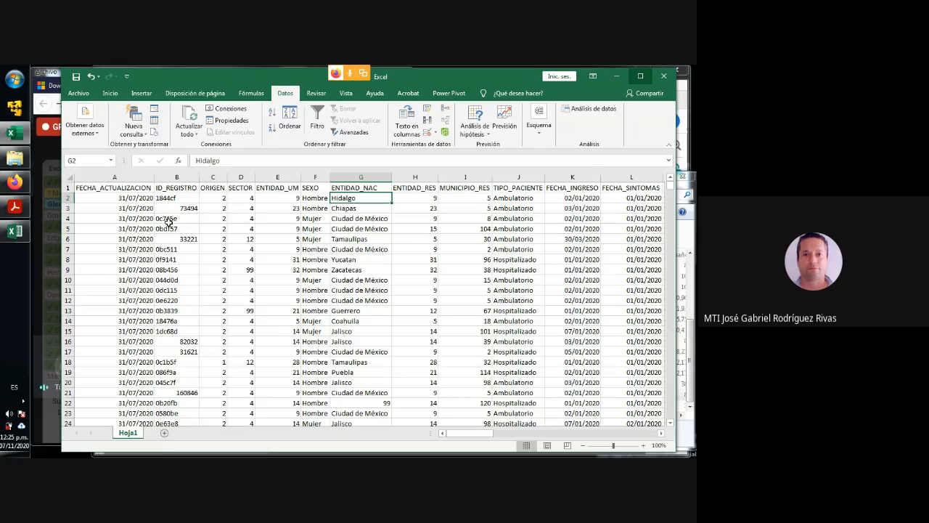
- Switch back to the catalogue workbook and examine the code descriptions on the Catálogo SECTOR sheet, selecting the ESTATAL entry
left_click(7, 159)
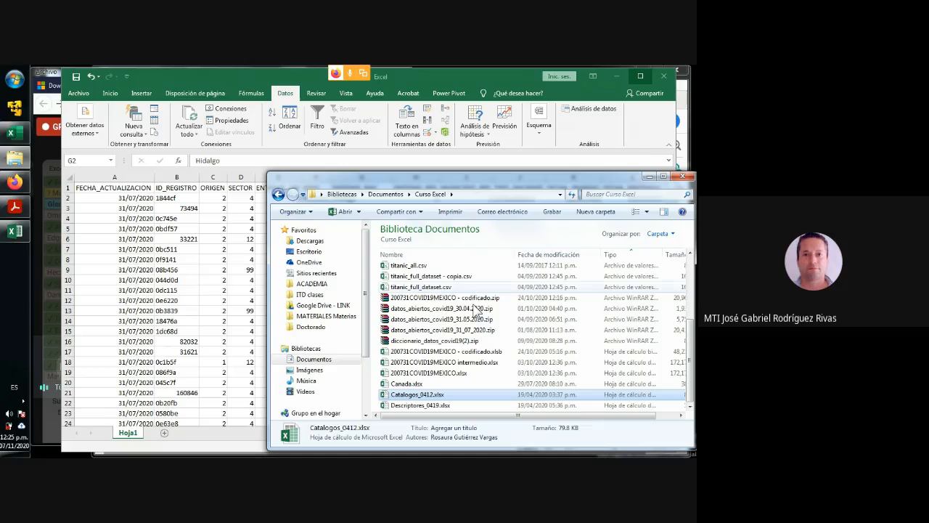
left_click(648, 177)
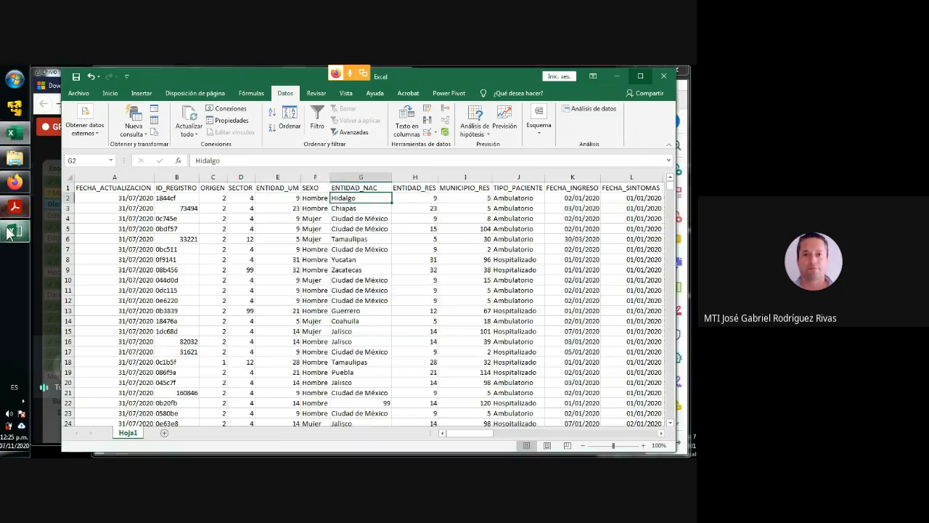
left_click(10, 232)
left_click(182, 430)
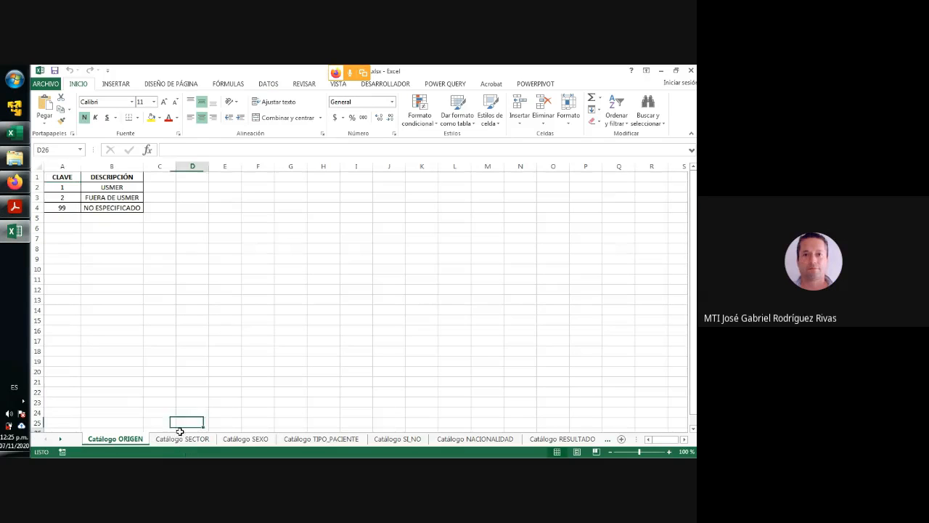
left_click(185, 444)
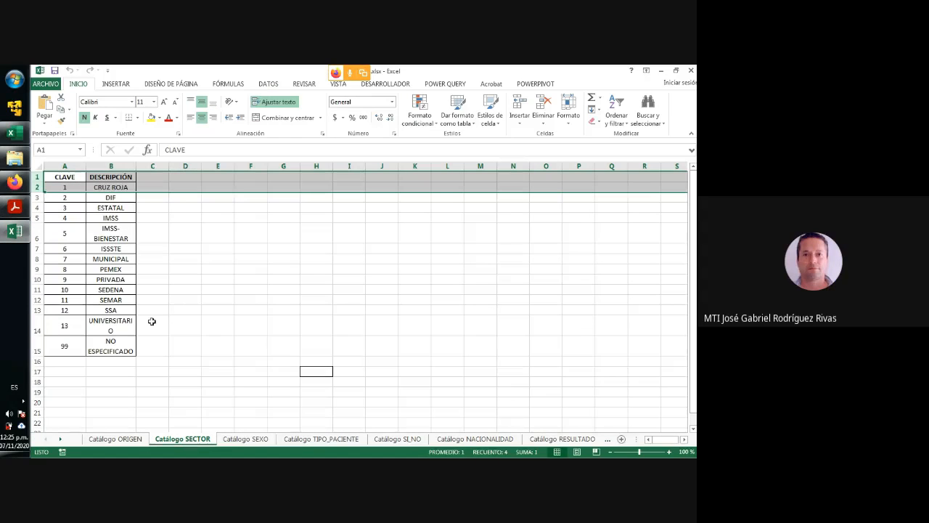
left_click(121, 209)
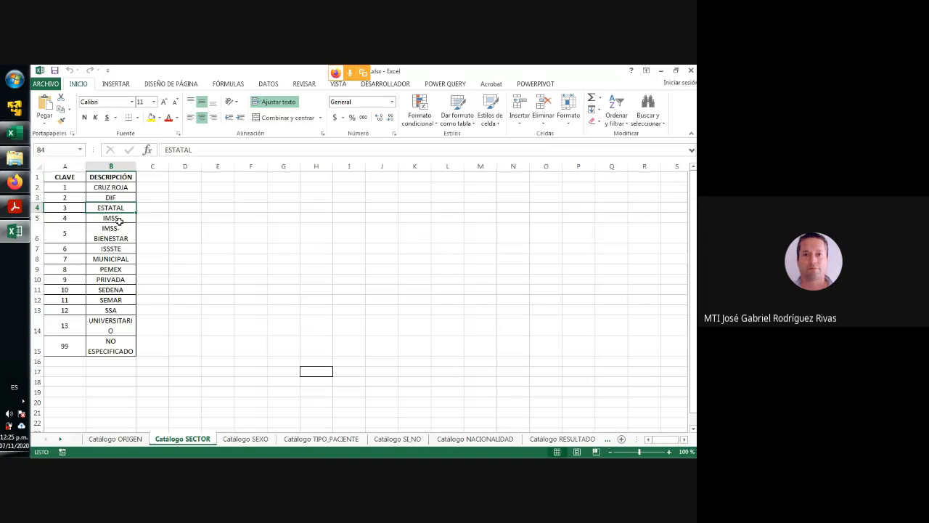
- Examine the IMSS entry on the Catálogo SECTOR sheet, leaving empty cell E13 selected
left_click(120, 219)
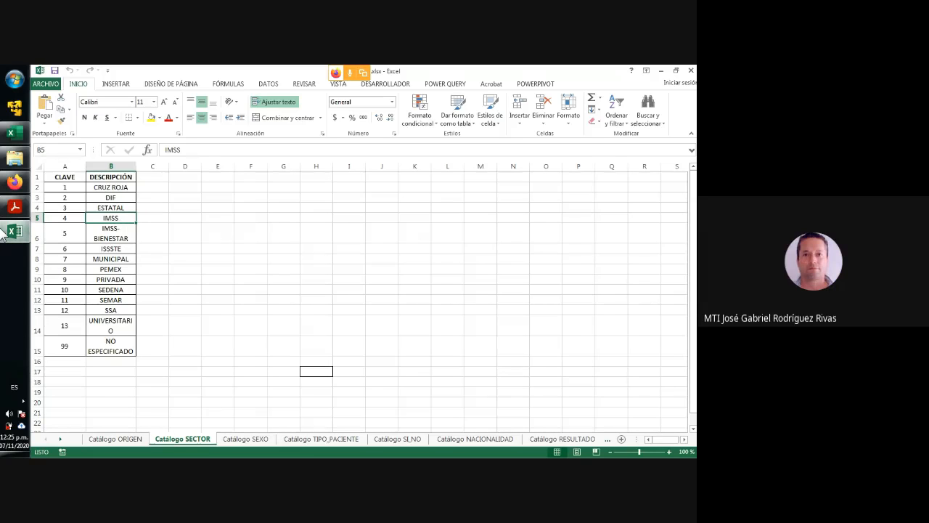
mouse_move(3, 233)
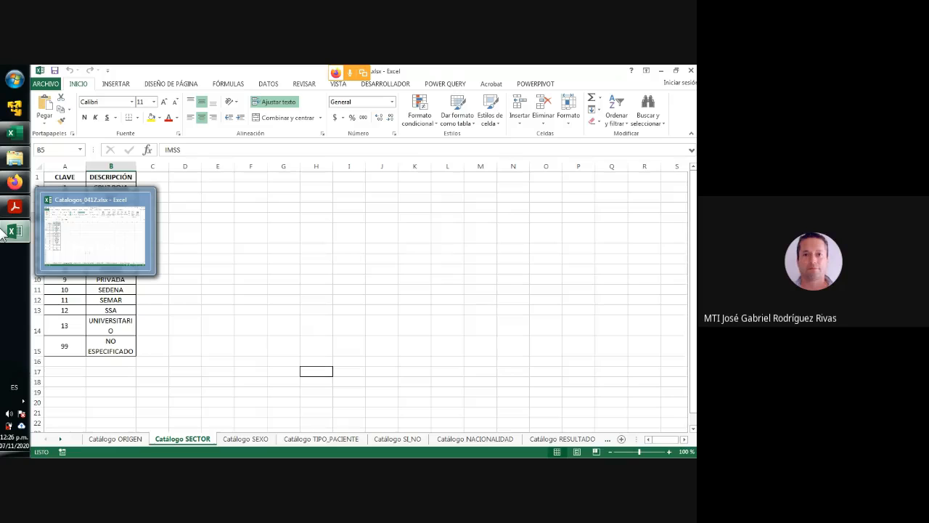
left_click(217, 310)
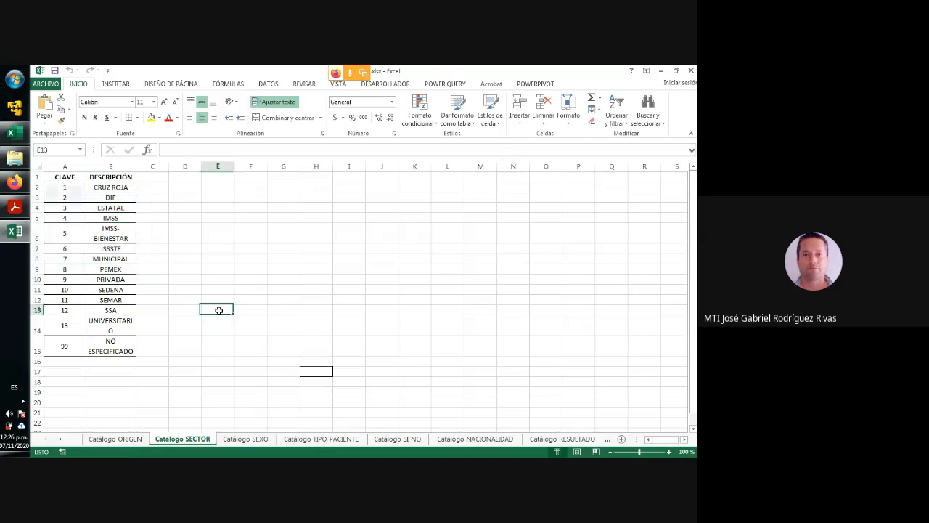
- Restore the catalogue workbook to a smaller, movable window and bring the COVID data workbook to the front
left_click(676, 71)
left_click_drag(423, 77, 429, 123)
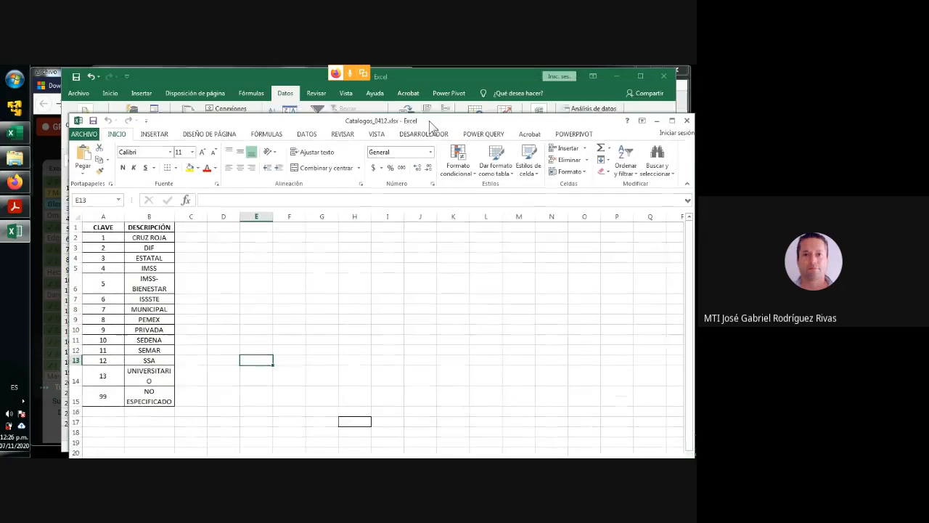
left_click_drag(265, 83, 239, 76)
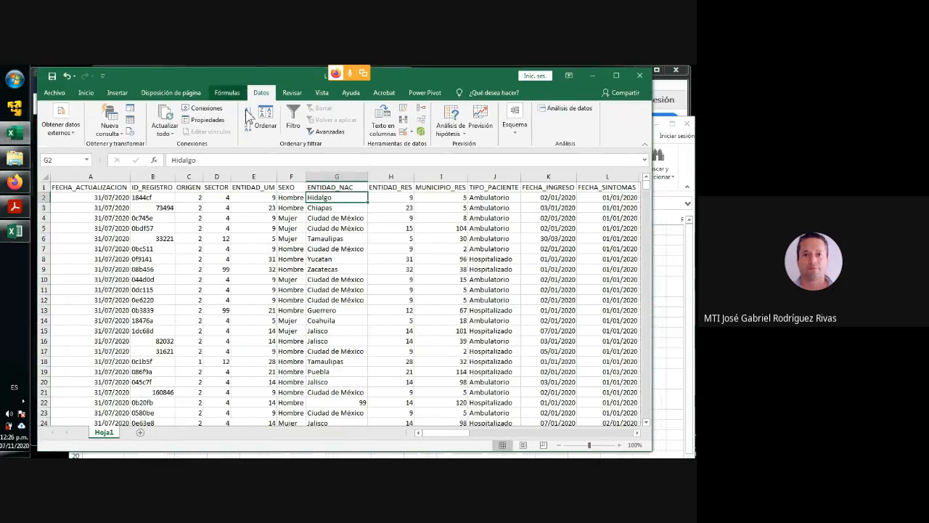
- Compare the ENTIDAD_NAC and ENTIDAD_RES headers and their values in the first few records of the data sheet
left_click(356, 239)
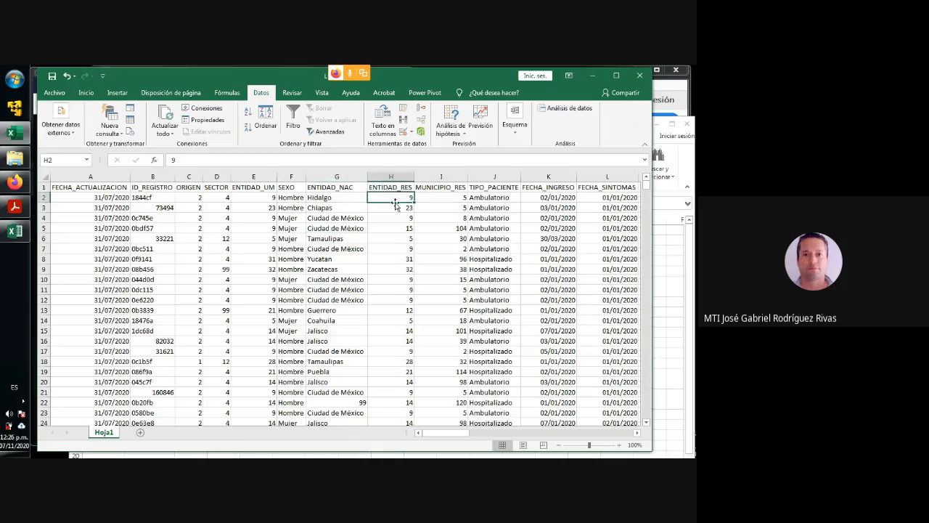
left_click(324, 188)
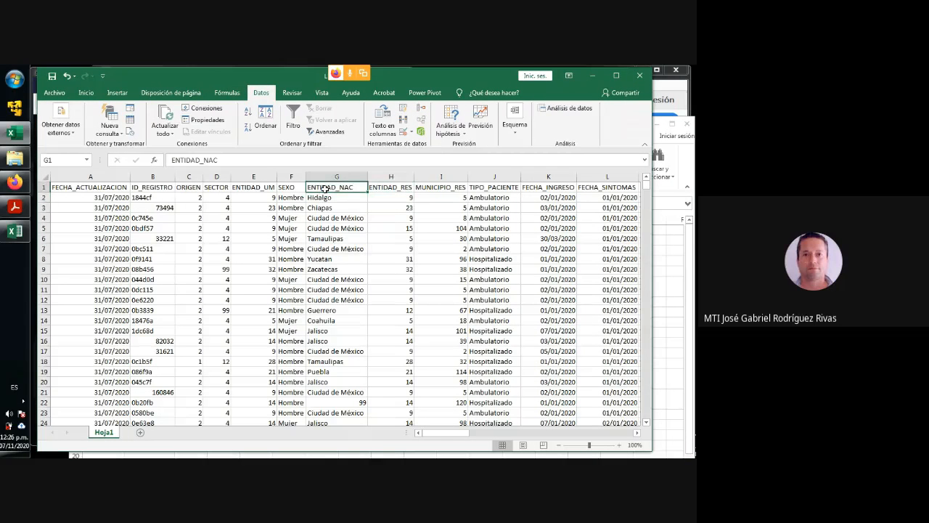
left_click(390, 188)
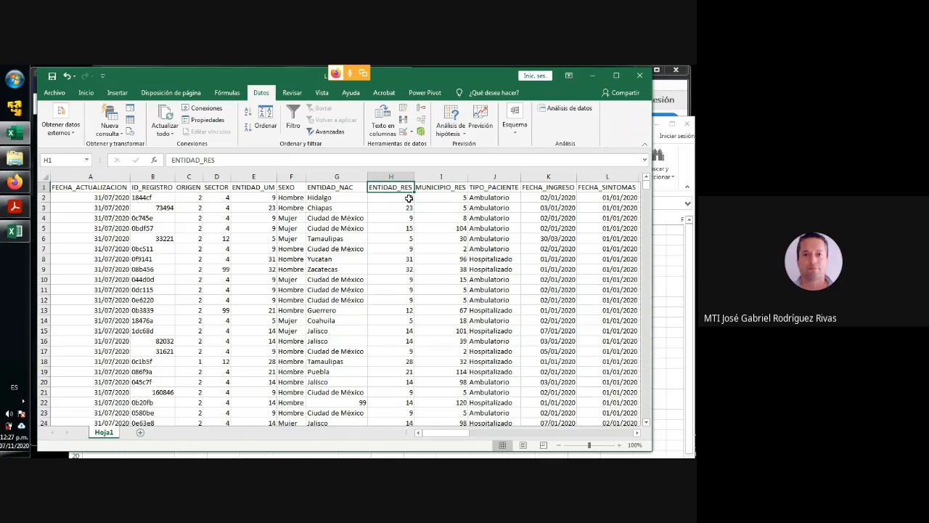
left_click(402, 197)
left_click(336, 198)
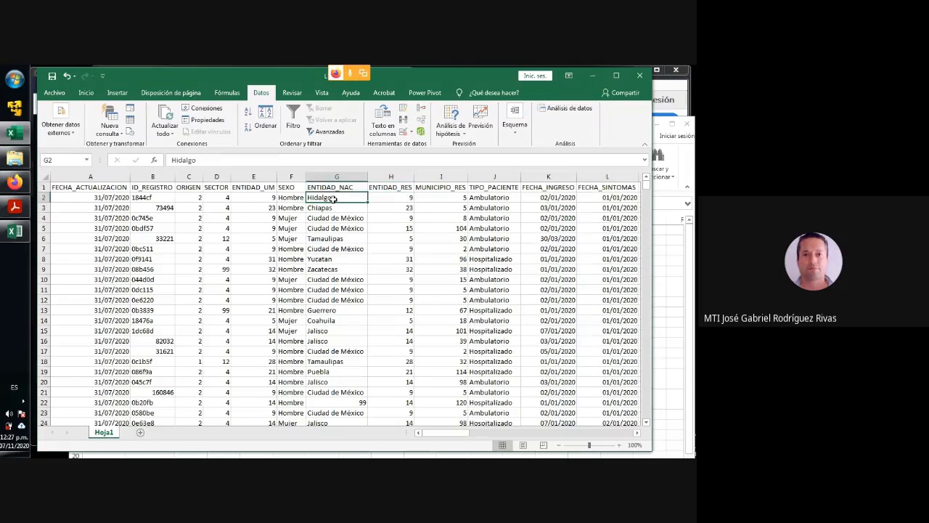
left_click(403, 197)
left_click(400, 218)
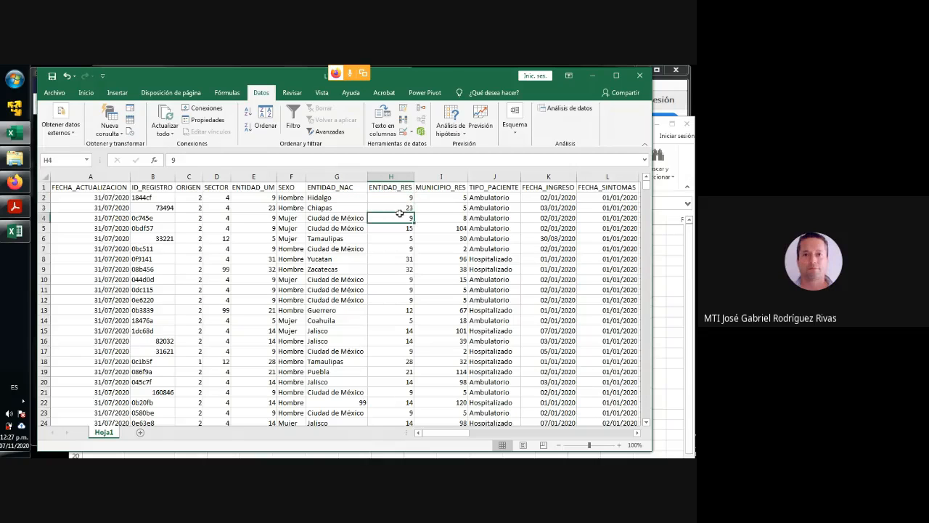
left_click(398, 240)
- Examine the state codes on the catalogue workbook's Catálogo de ENTIDADES sheet, and minimize the workbook with Catálogo RESULTADO active
left_click(657, 285)
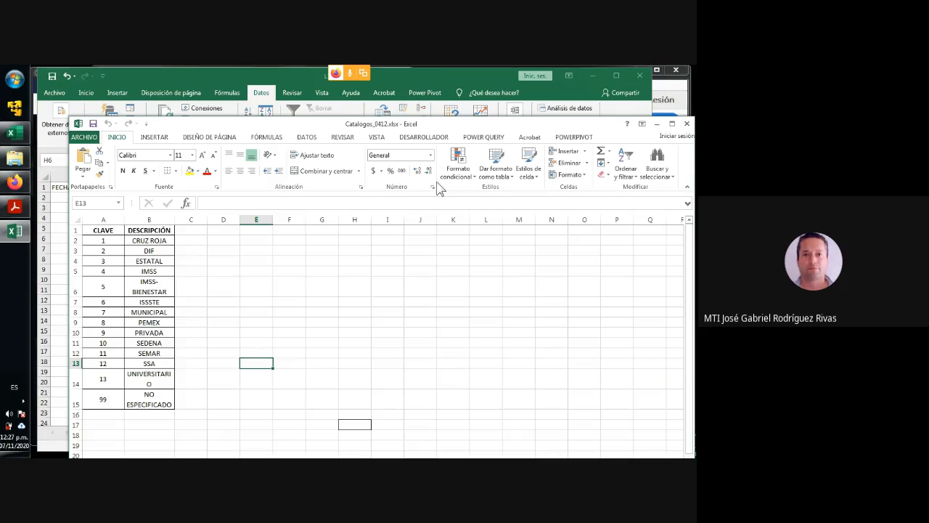
left_click_drag(477, 128, 473, 91)
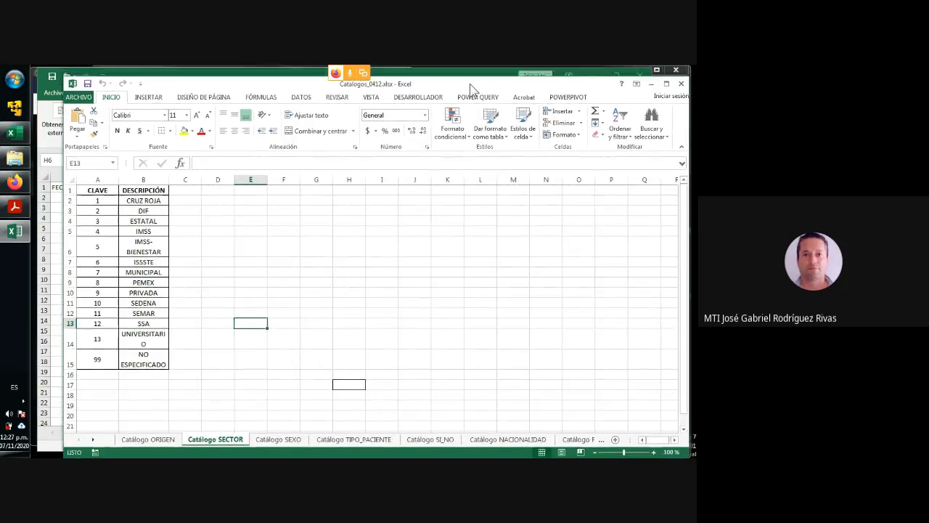
left_click(508, 445)
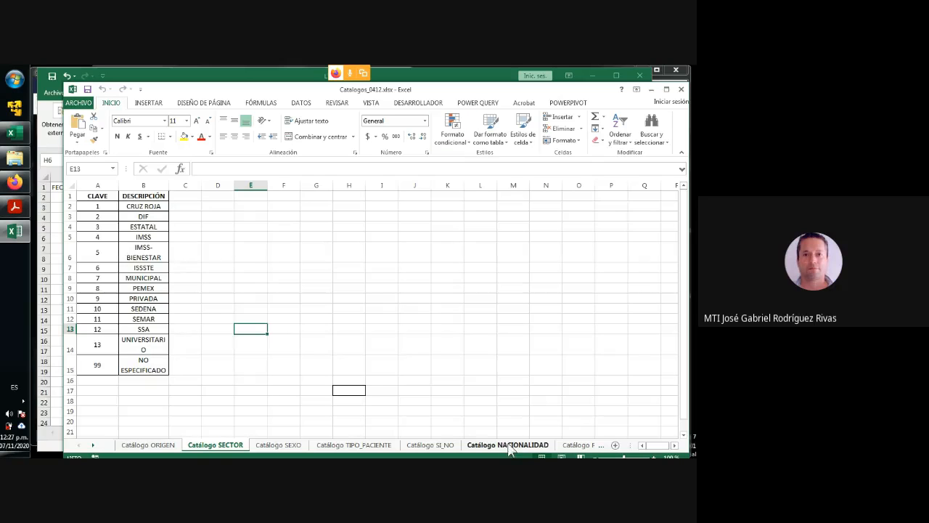
left_click(576, 445)
left_click(581, 445)
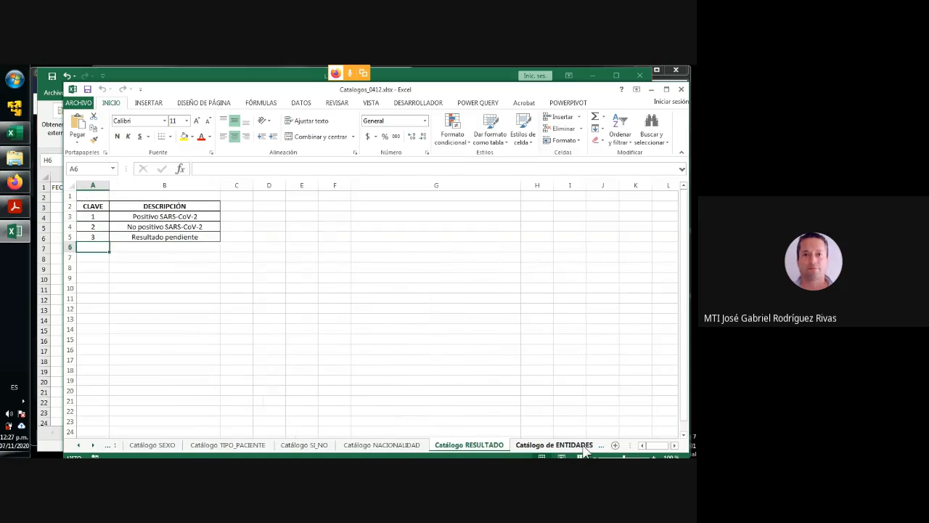
scroll(145, 212, "up", 5)
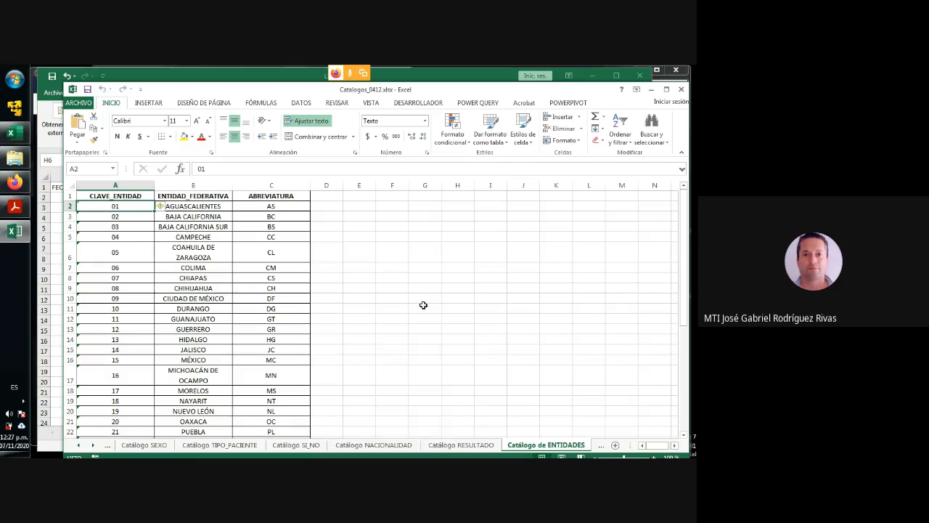
left_click(461, 444)
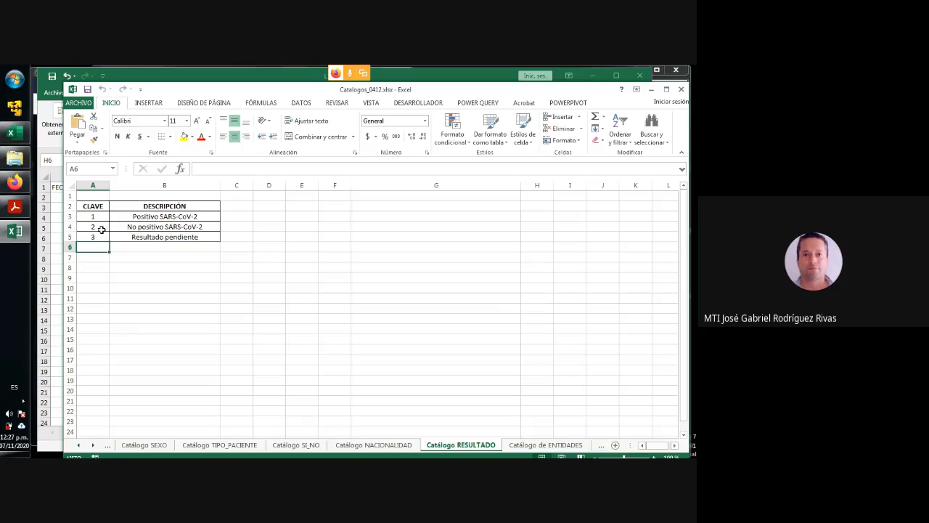
left_click(651, 90)
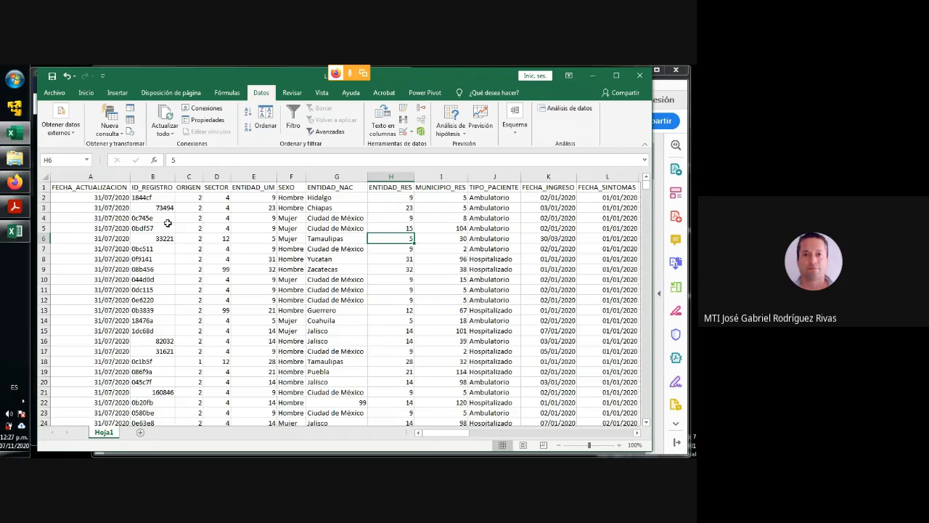
- Switch to the Google Meet call to admit the waiting participant, and return to the data workbook, dismissing the presenting notification
left_click_drag(210, 73, 290, 91)
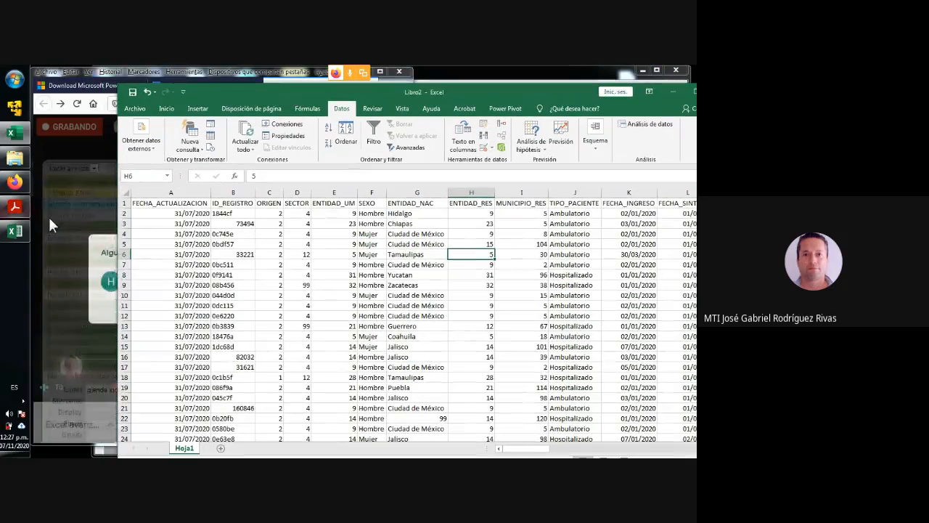
left_click(48, 214)
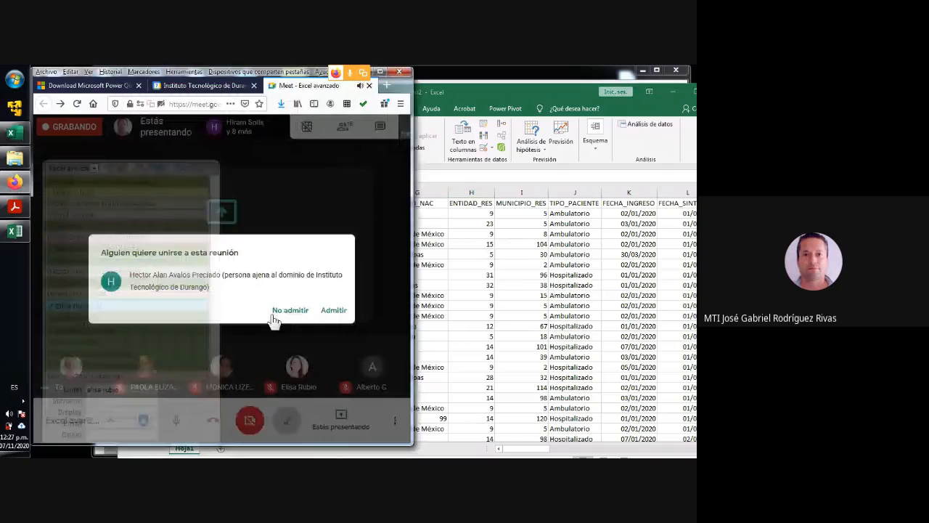
left_click(333, 311)
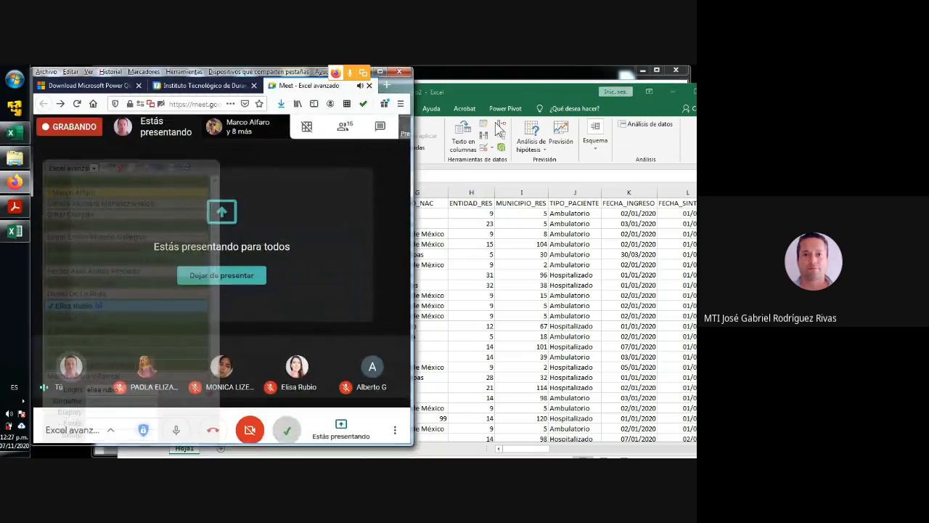
left_click_drag(489, 90, 469, 76)
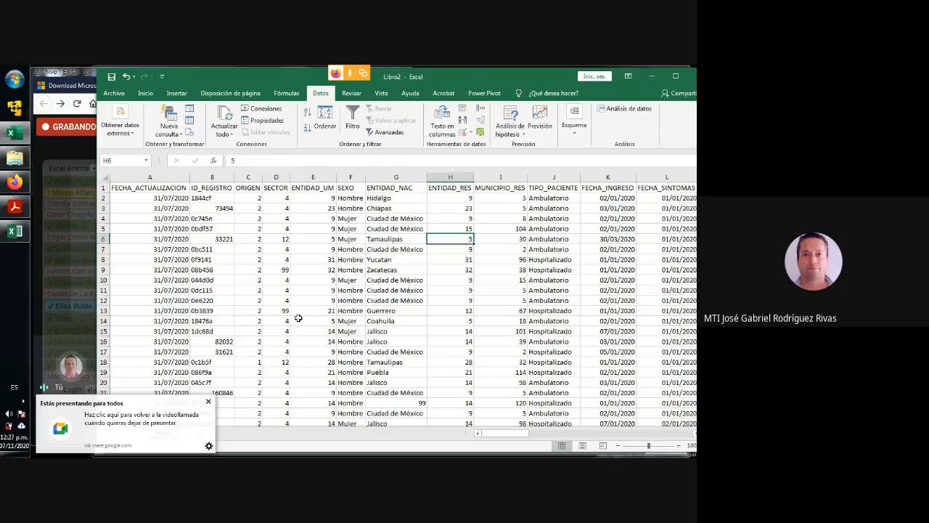
left_click(209, 402)
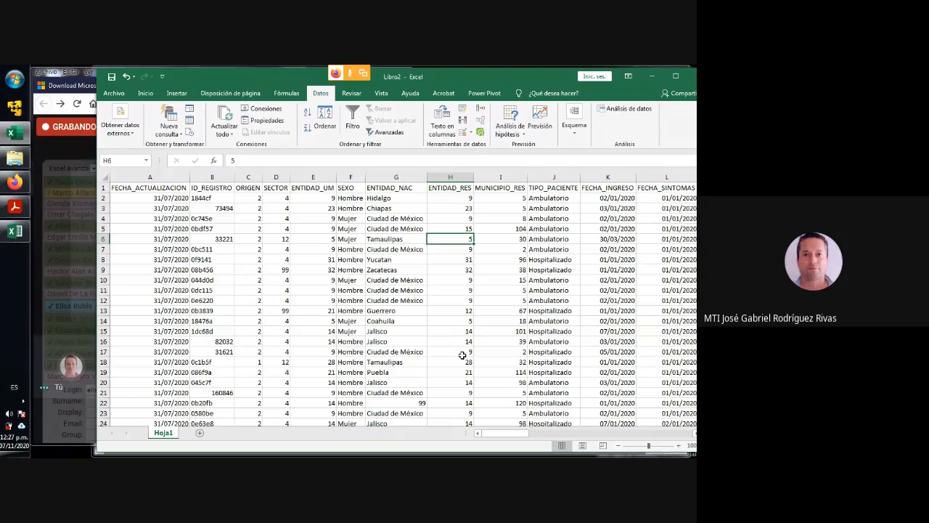
- Review the data sheet's column headers one by one from ENTIDAD_UM to FECHA_DEF
left_click(320, 188)
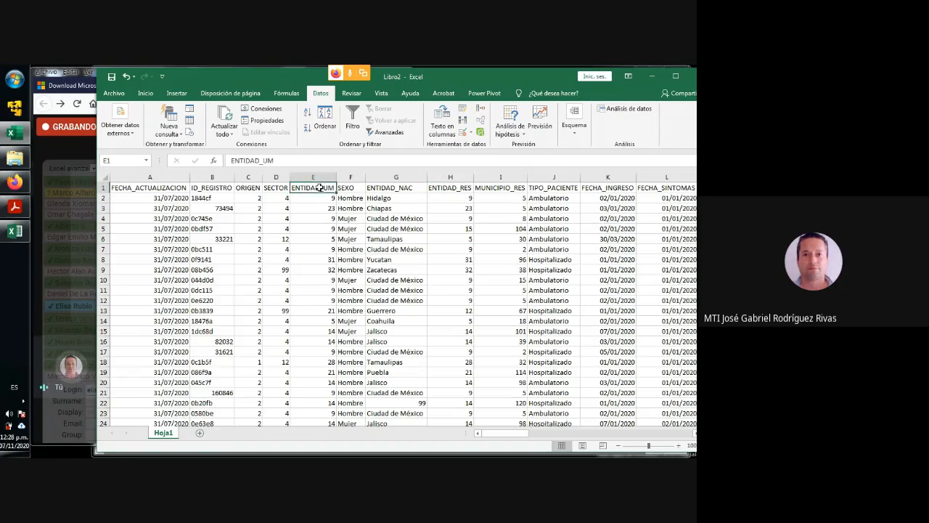
left_click(348, 189)
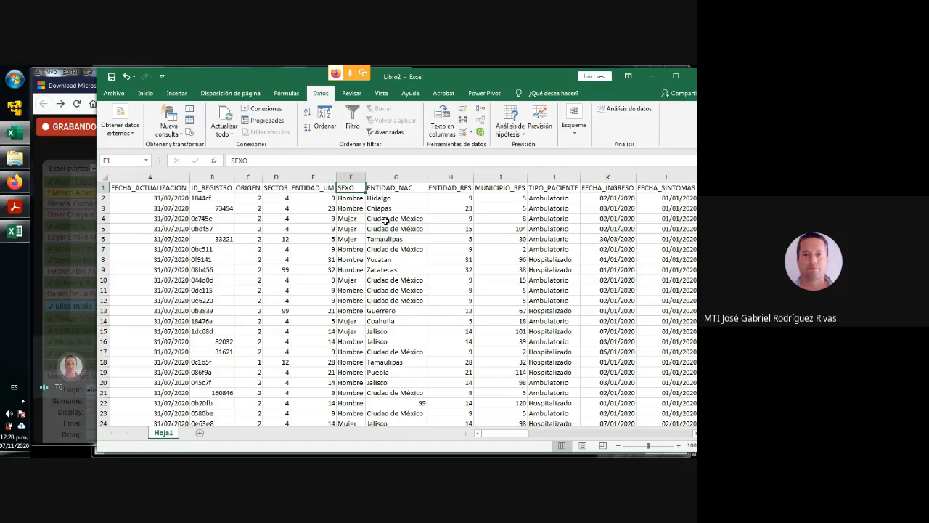
key("Right")
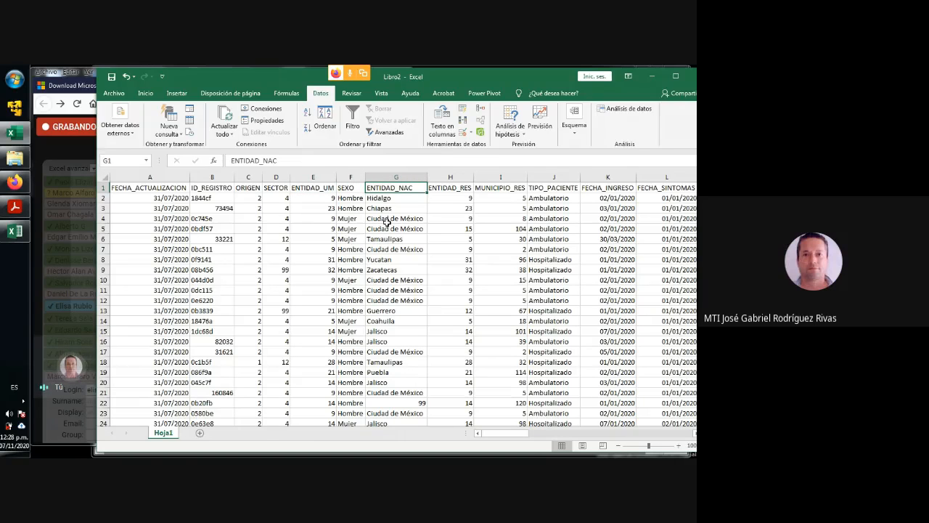
key("Right")
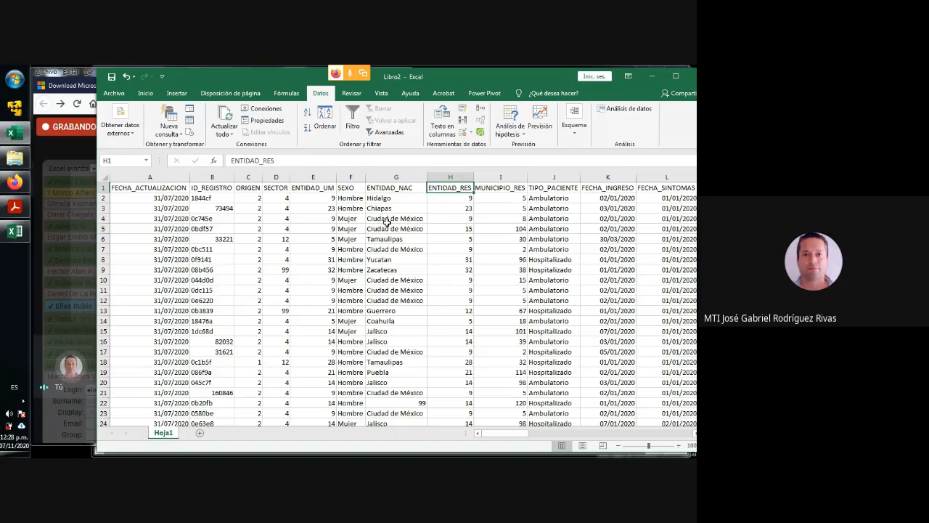
key("Right")
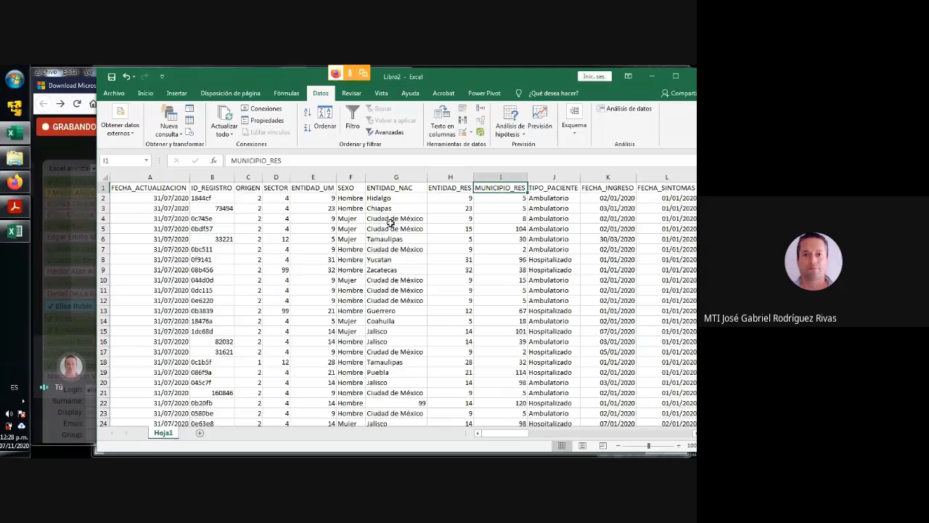
key("Right")
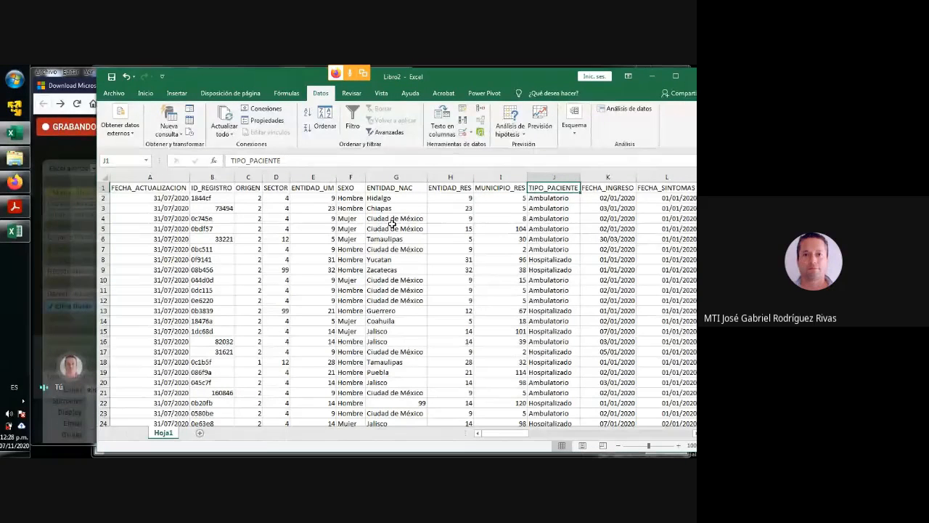
key("Right")
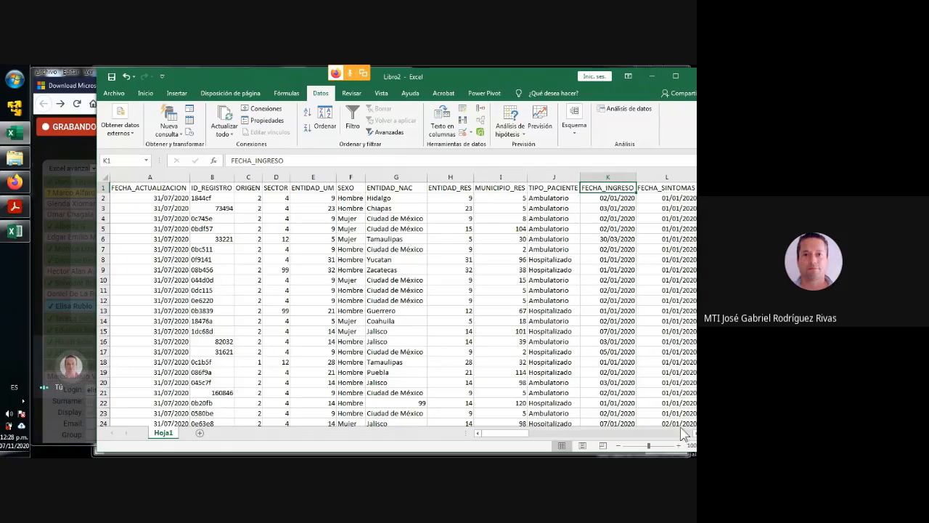
scroll(397, 301, "right", 2)
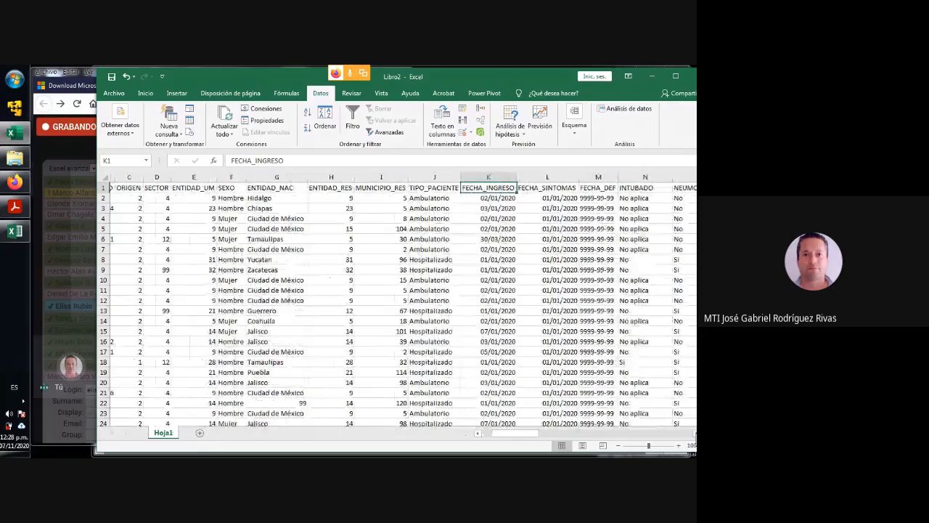
key("Right")
scroll(450, 212, "right", 3)
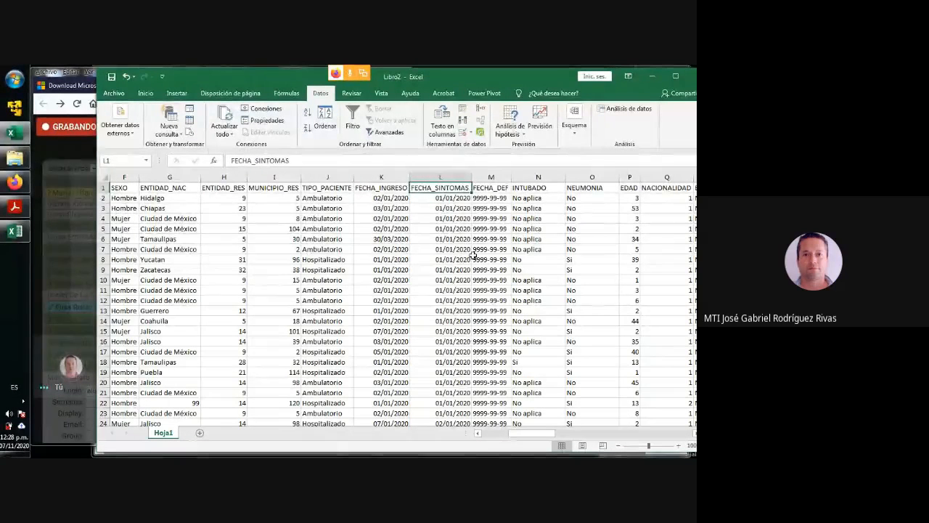
key("Right")
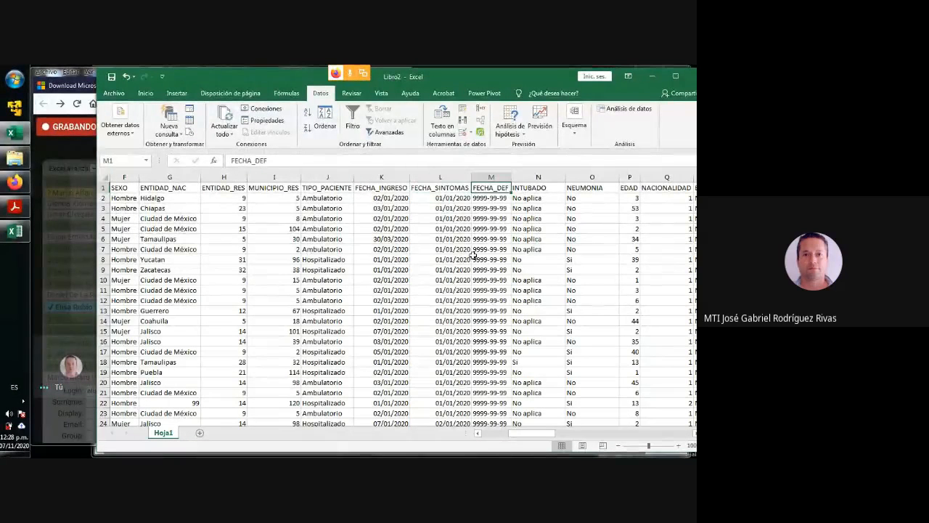
- Widen the FECHA_DEF column and look down its values for an actual date of death, selecting cell M61
double_click(512, 176)
left_click(483, 198)
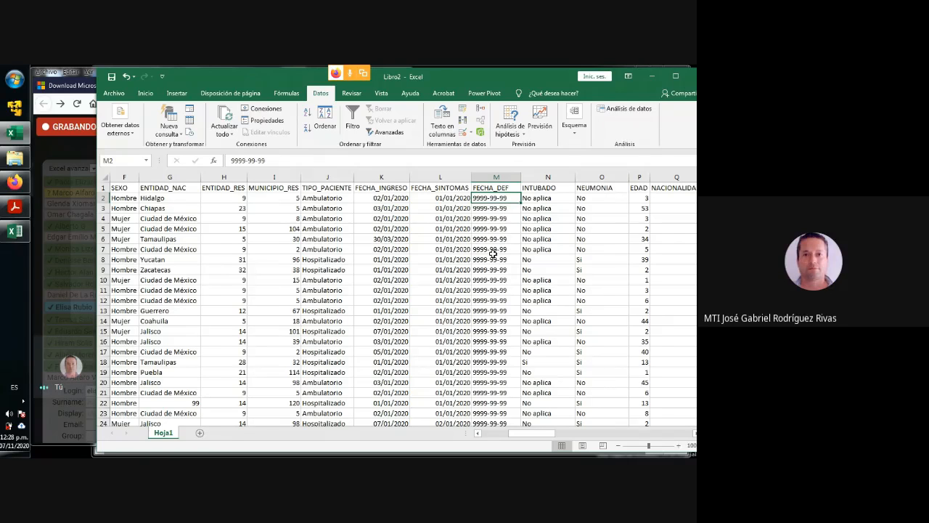
scroll(493, 254, "down", 4)
scroll(493, 256, "down", 12)
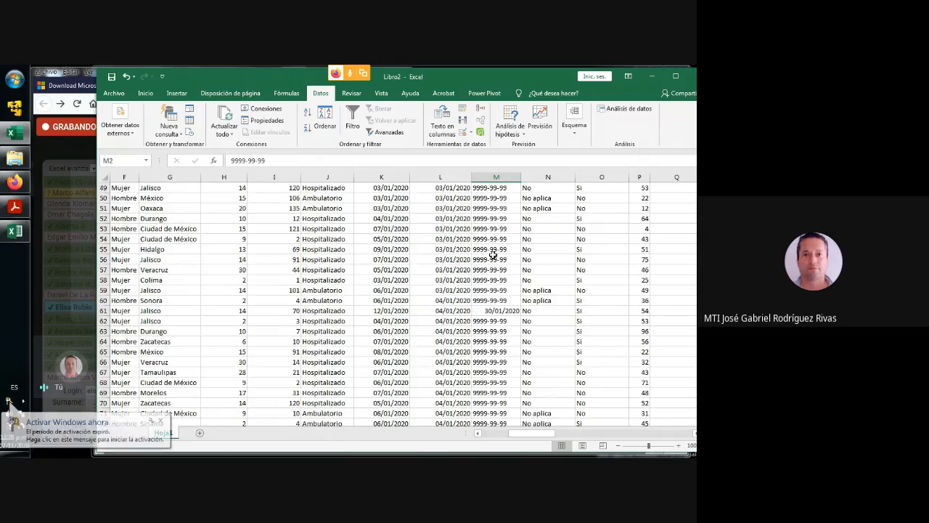
left_click(496, 310)
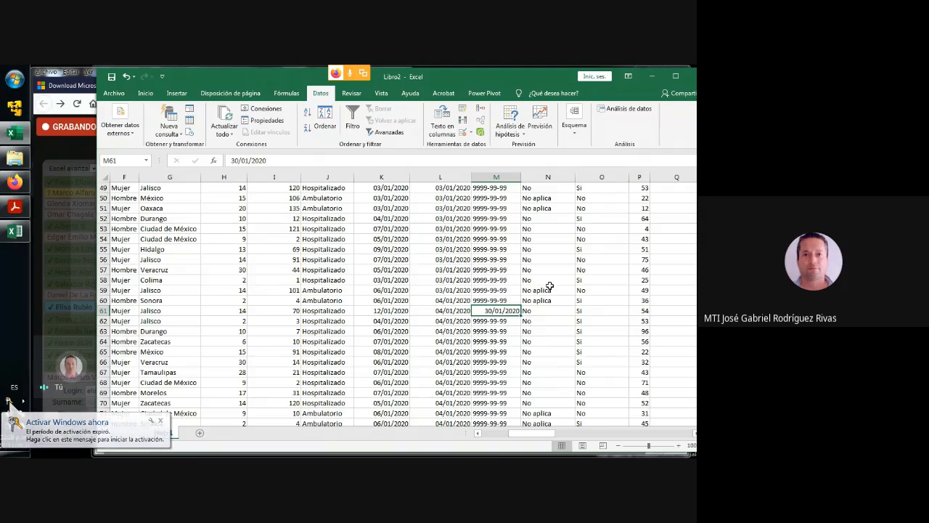
- Return to the header row and examine the INTUBADO column's header and its Si, No and No aplica values
scroll(541, 251, "up", 16)
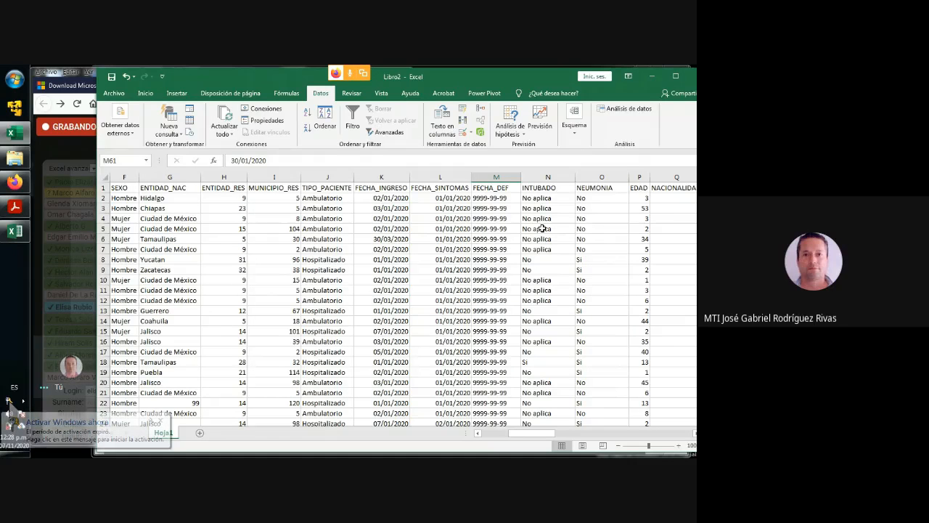
left_click(541, 188)
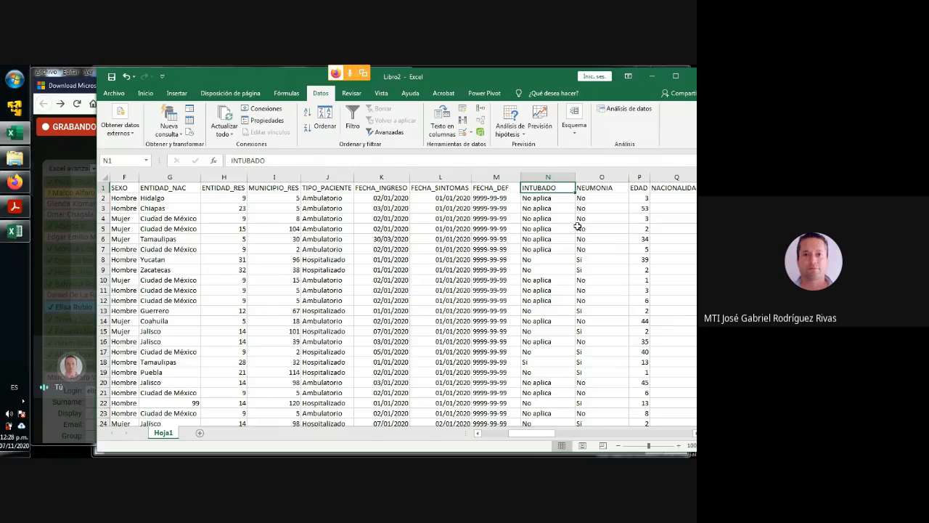
left_click(532, 363)
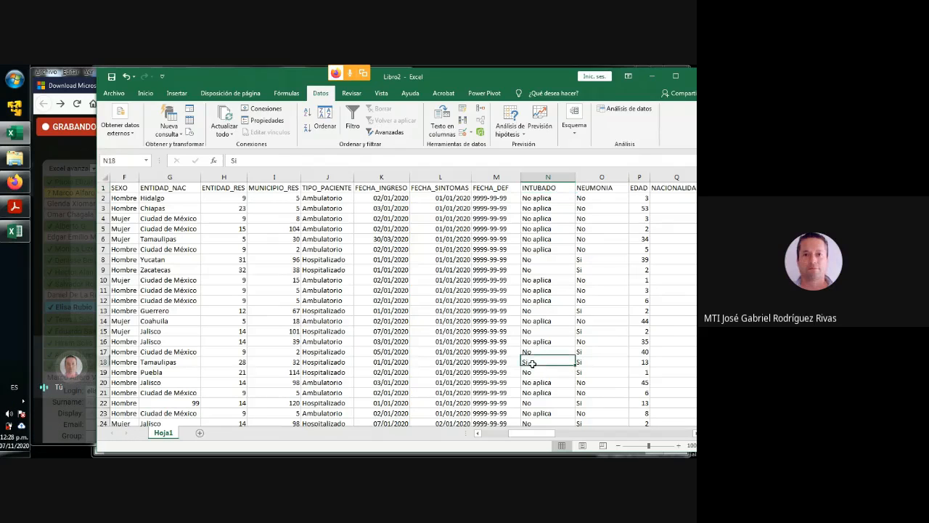
left_click(536, 354)
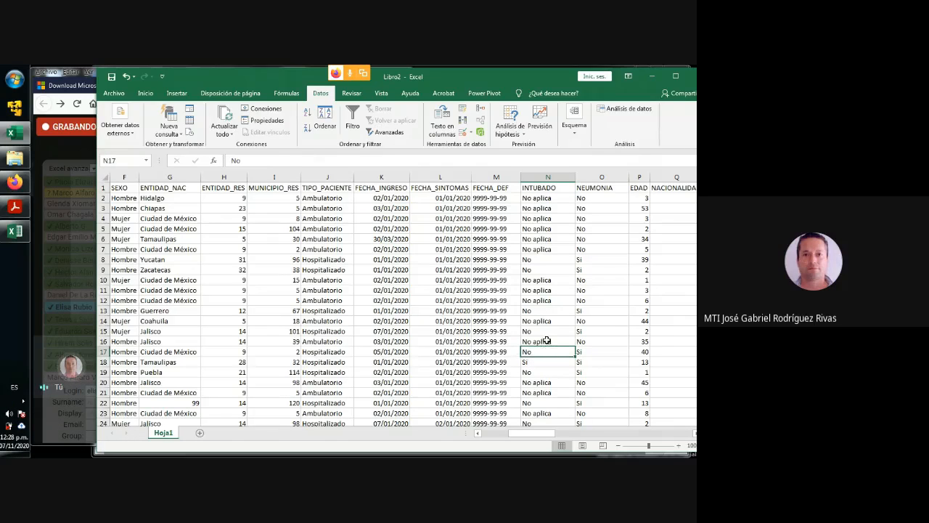
left_click(547, 341)
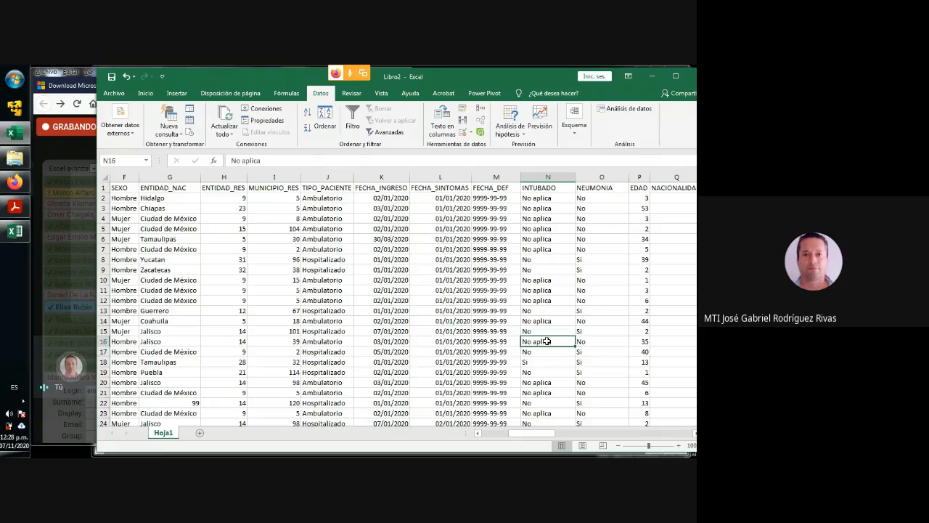
- Review the data sheet's columns from NEUMONIA to OBESIDAD along the first record
left_click(597, 198)
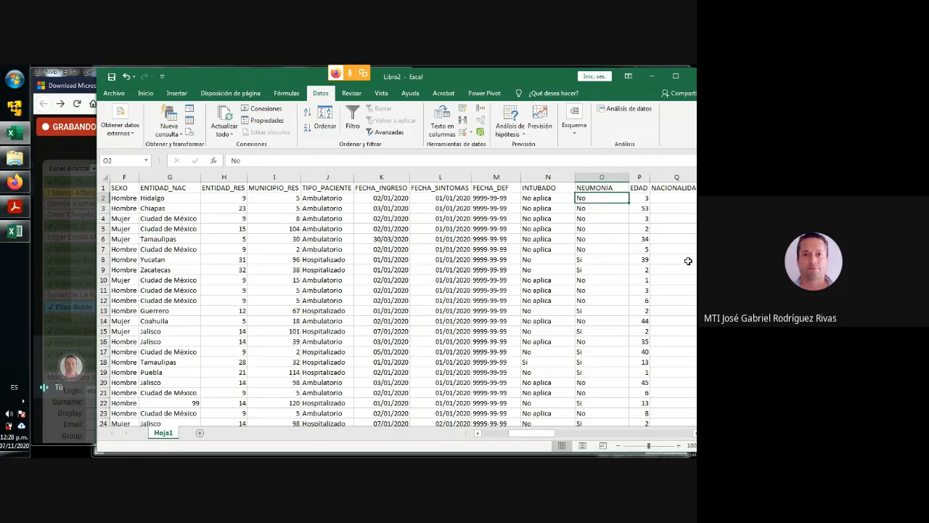
key("Right")
key("Right")
key("Right")
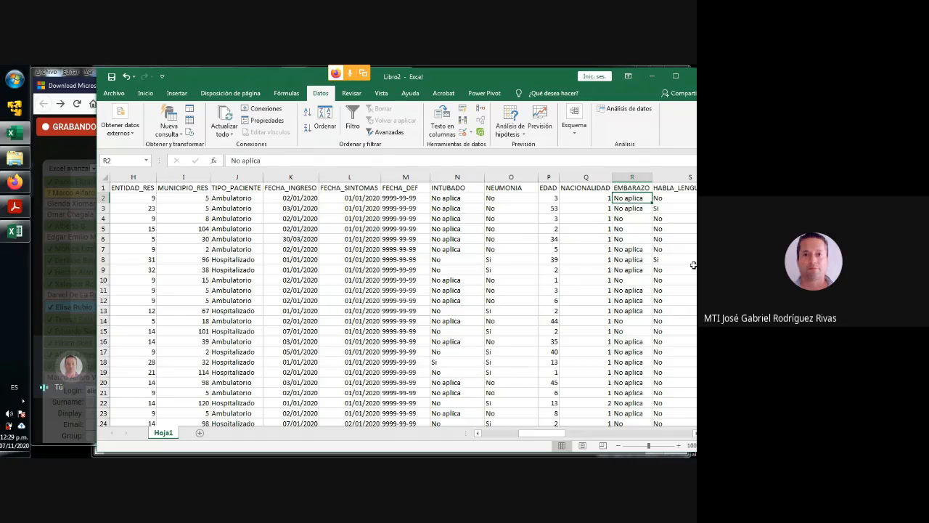
key("Right")
key("Right")
key("Right")
key("Right")
key("Right")
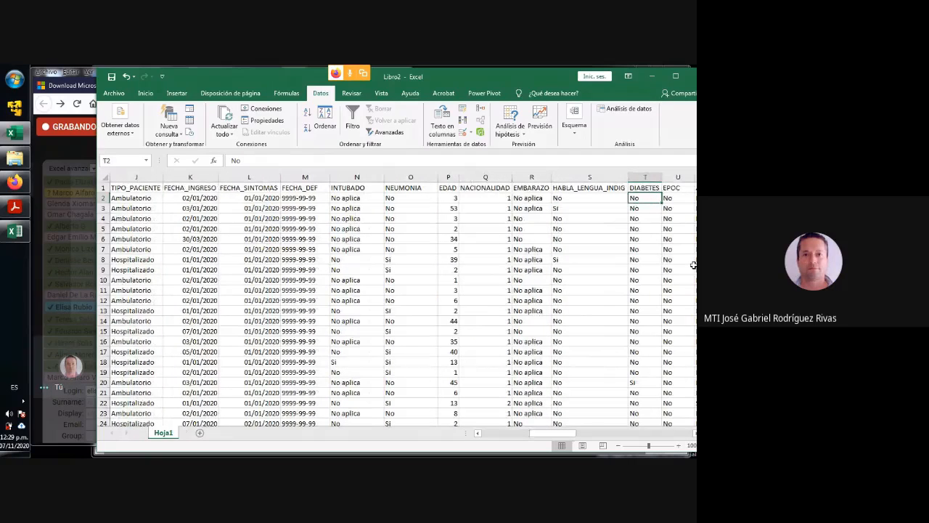
key("Right")
key("Right")
key("Right")
key("Right")
key("Right")
key("Right")
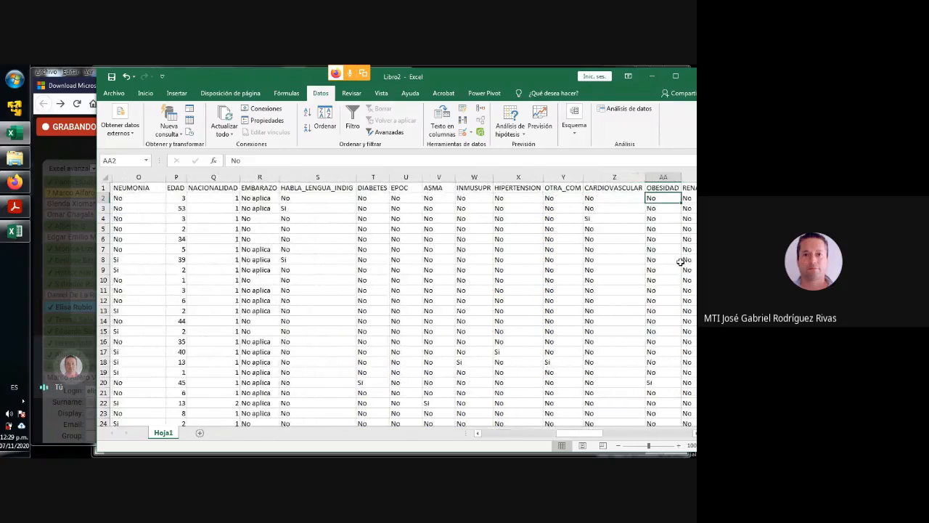
- Go back to DIABETES and review the health-condition columns one by one up to TABAQUISMO
left_click(234, 197)
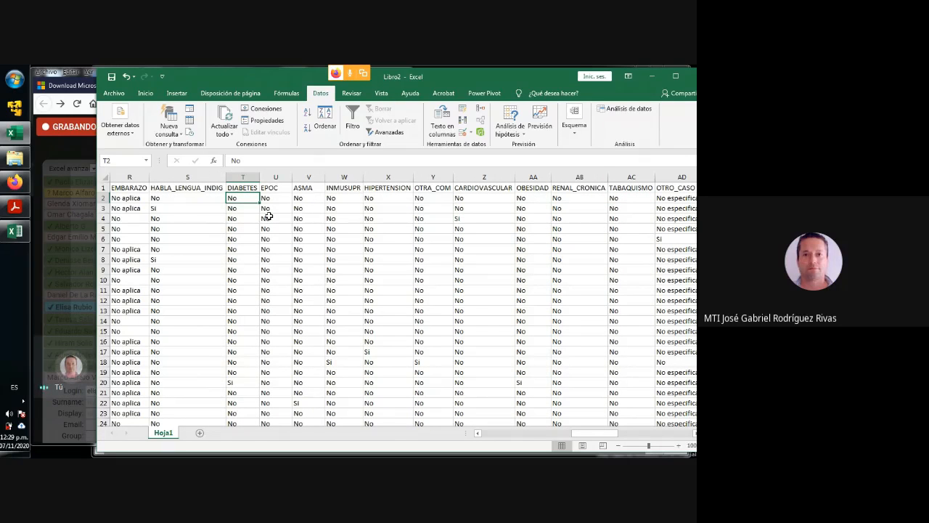
key("Right")
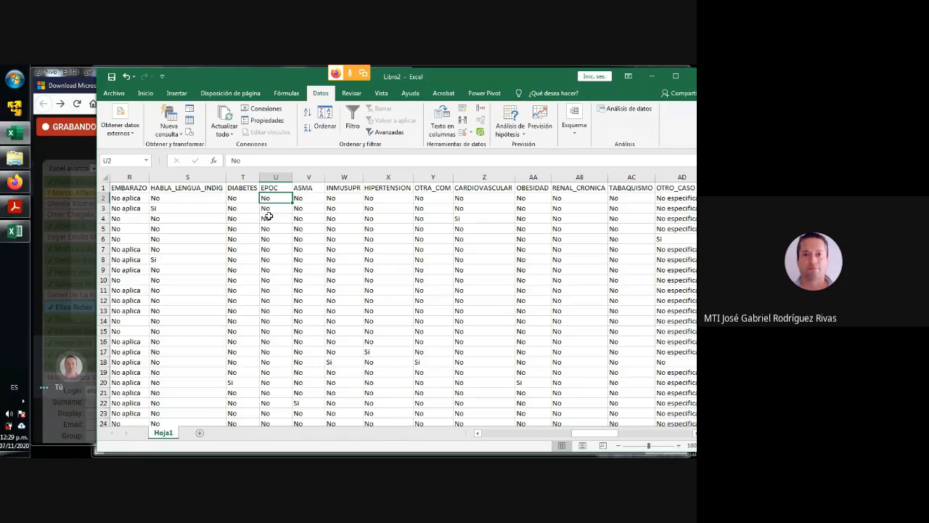
key("Right")
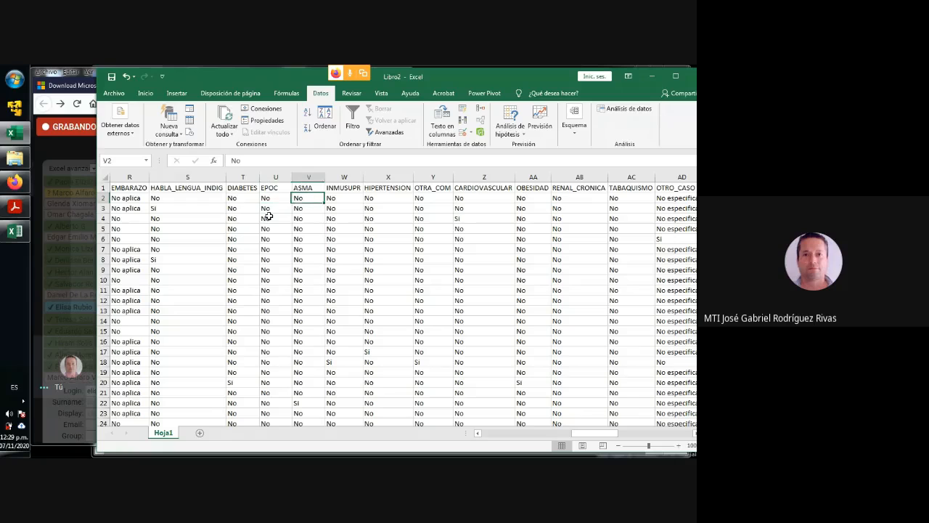
key("Right")
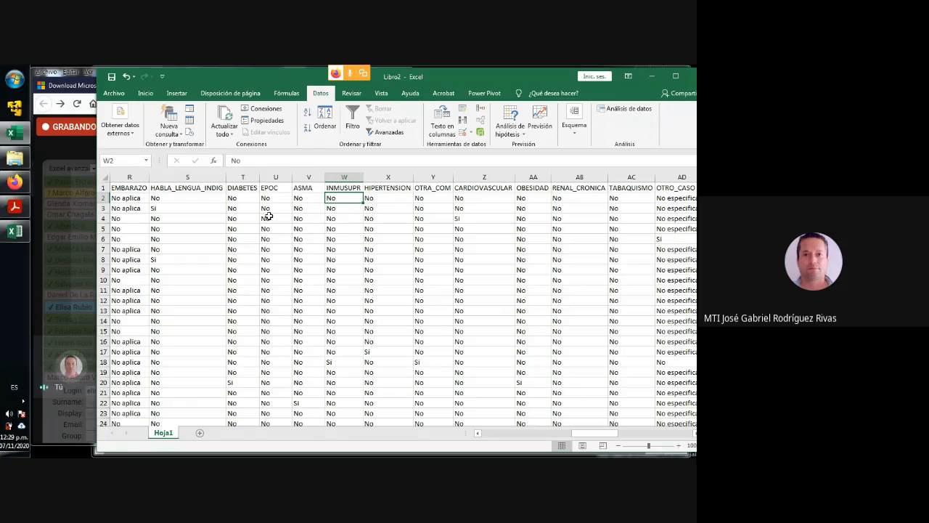
key("Right")
key("Right")
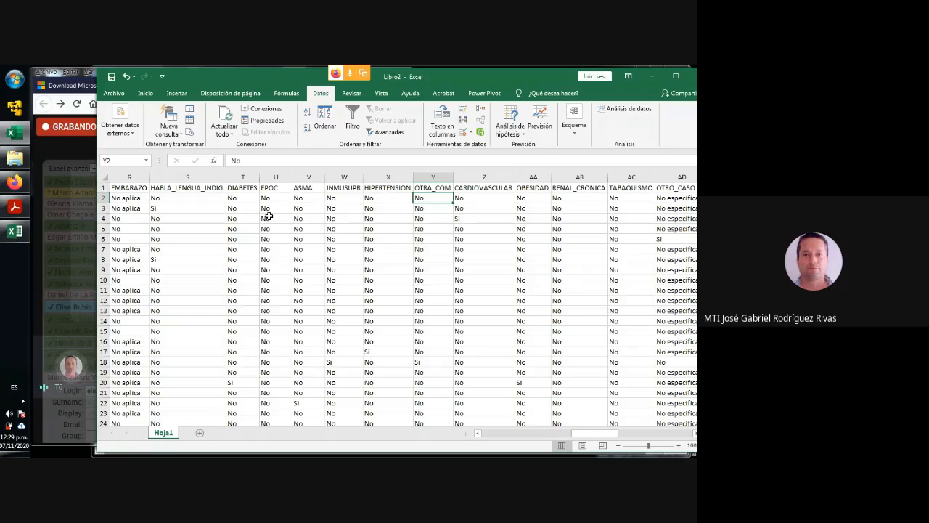
key("Right")
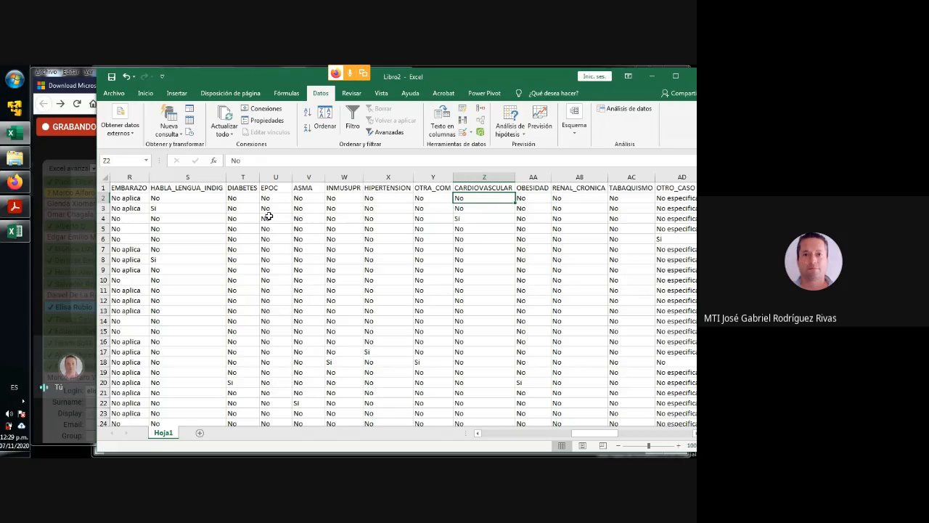
key("Right")
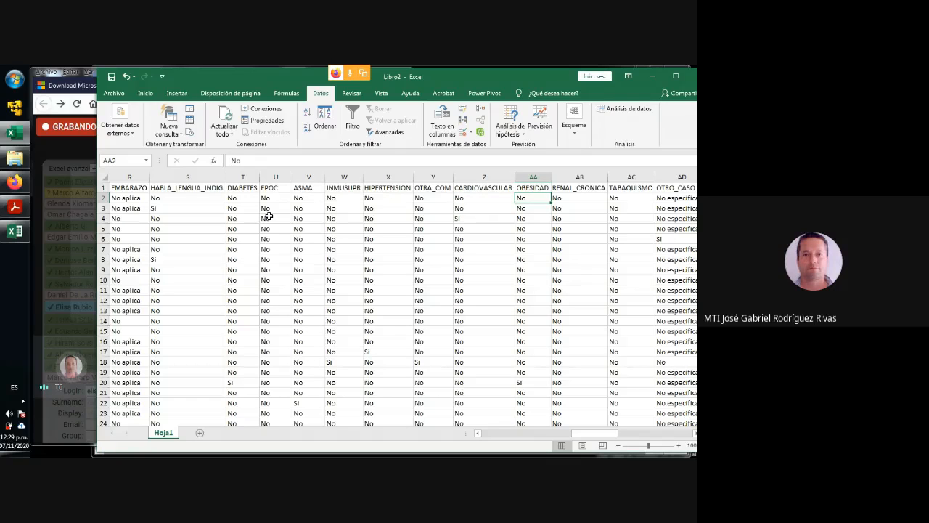
key("Right")
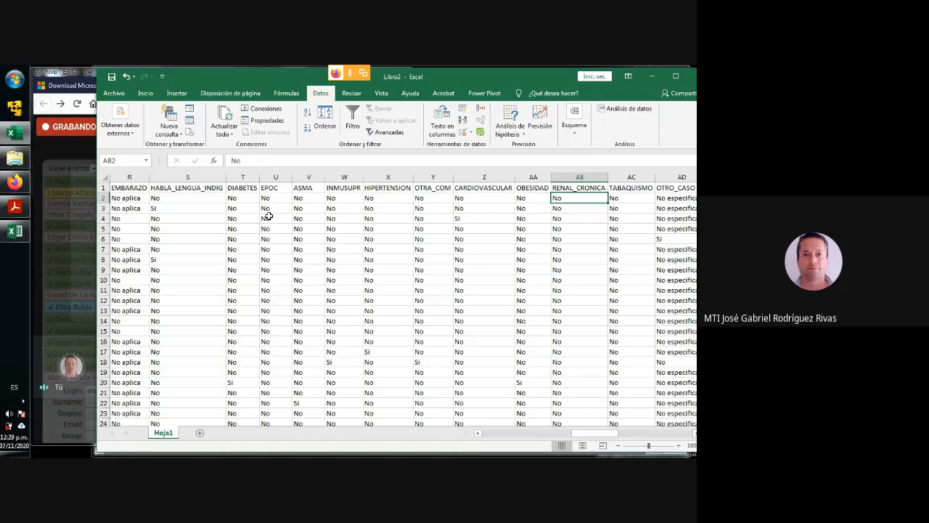
key("Right")
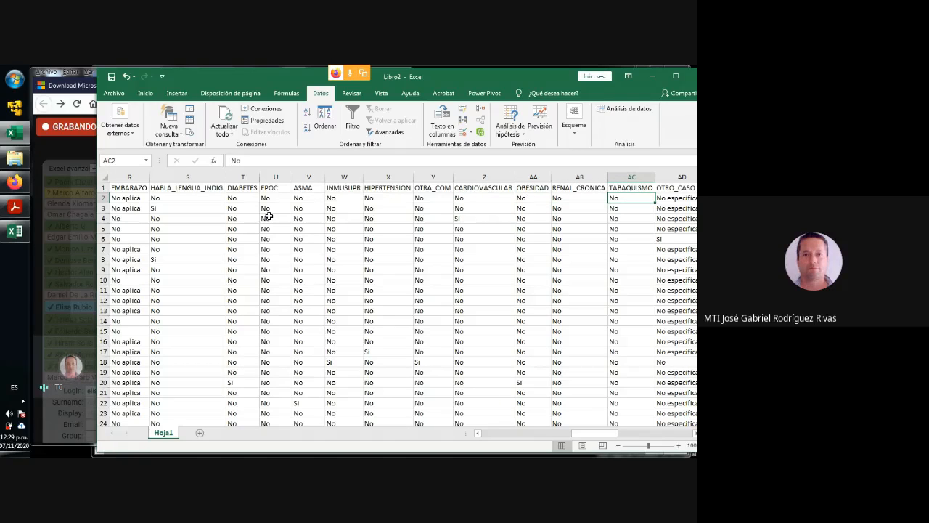
- Review the remaining columns from OTRO_CASO through RESULTADO, MIGRANTE and PAIS_ORIGEN to the end of the data
key("Right")
key("Right")
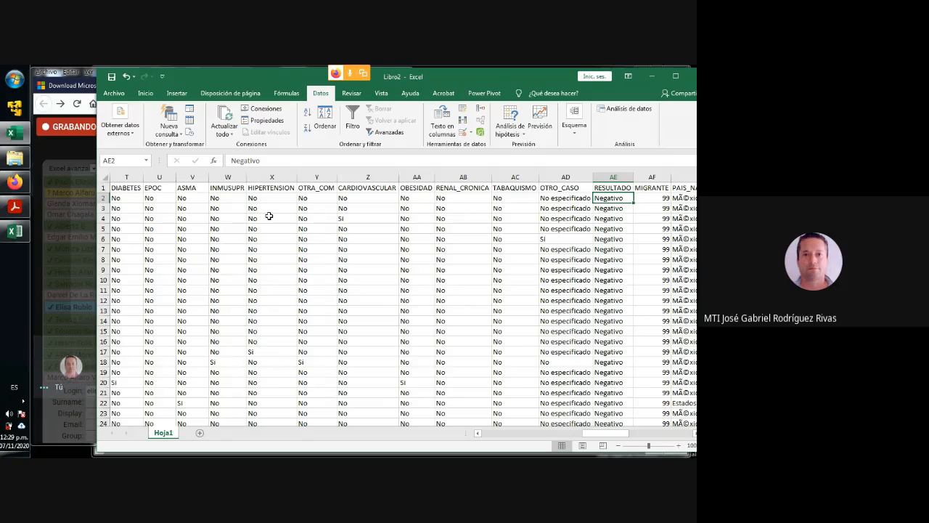
key("Right")
key("Right")
key("Right")
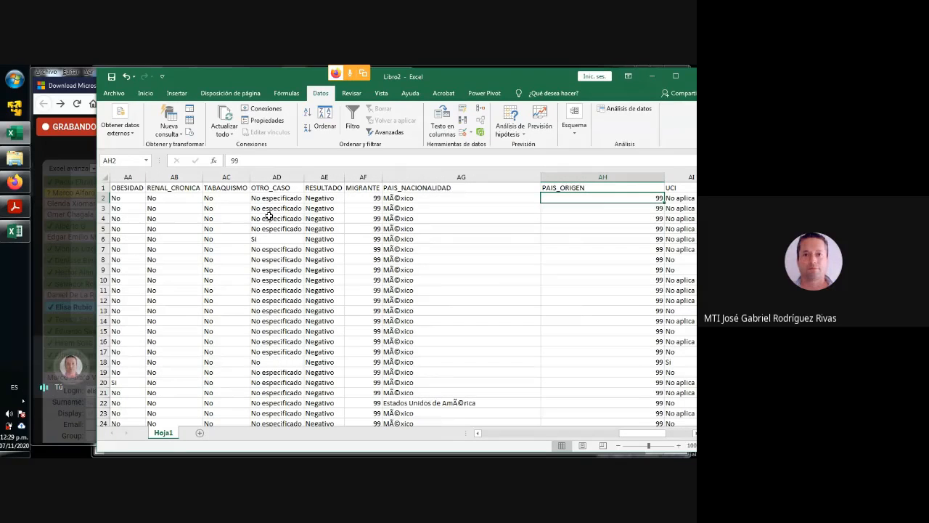
key("Right")
key("Right")
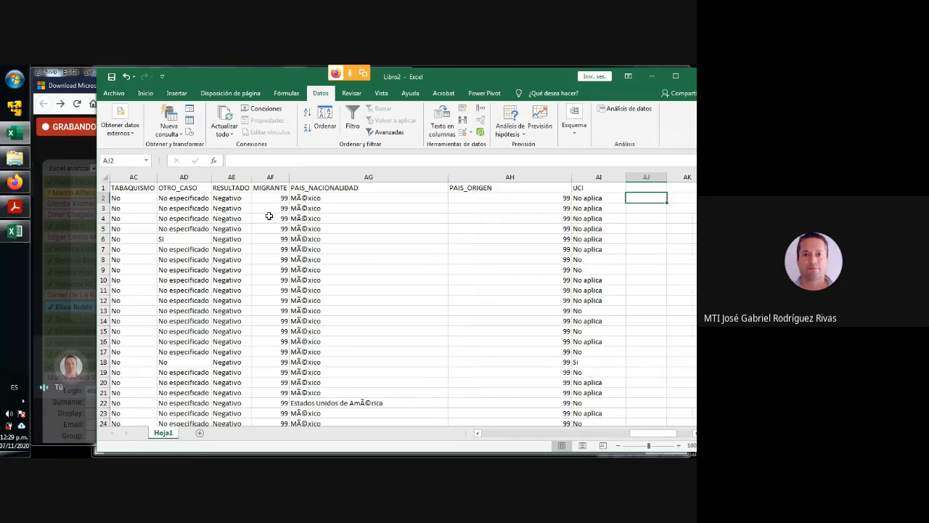
- Examine the UCI column's No aplica, No and Si values
left_click(592, 197)
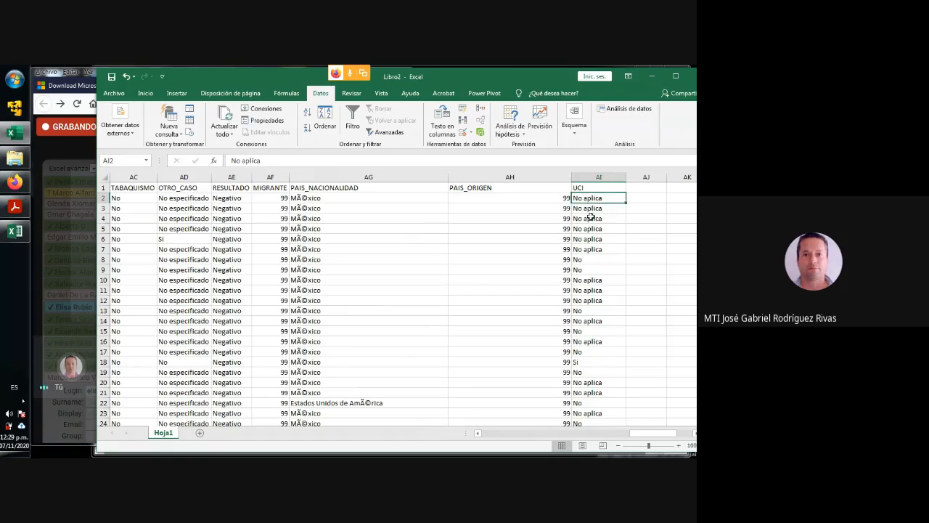
left_click(587, 260)
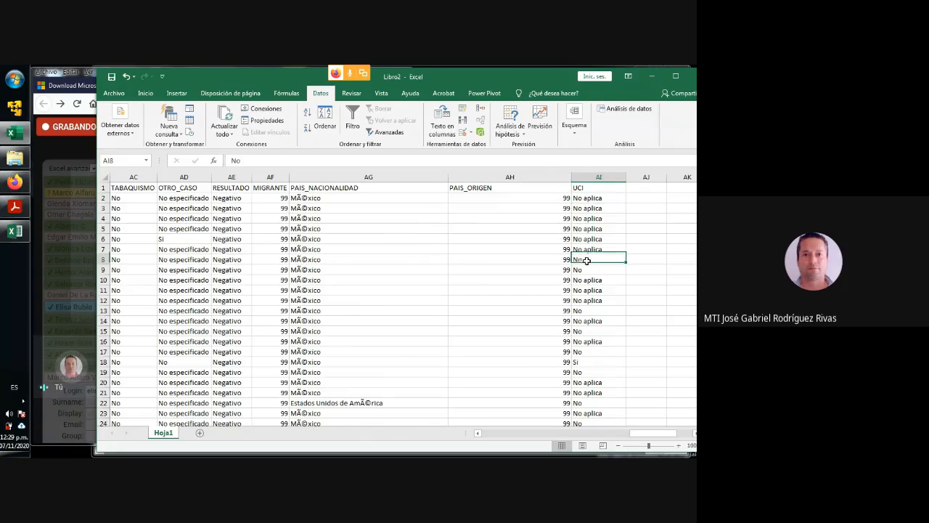
left_click(582, 359)
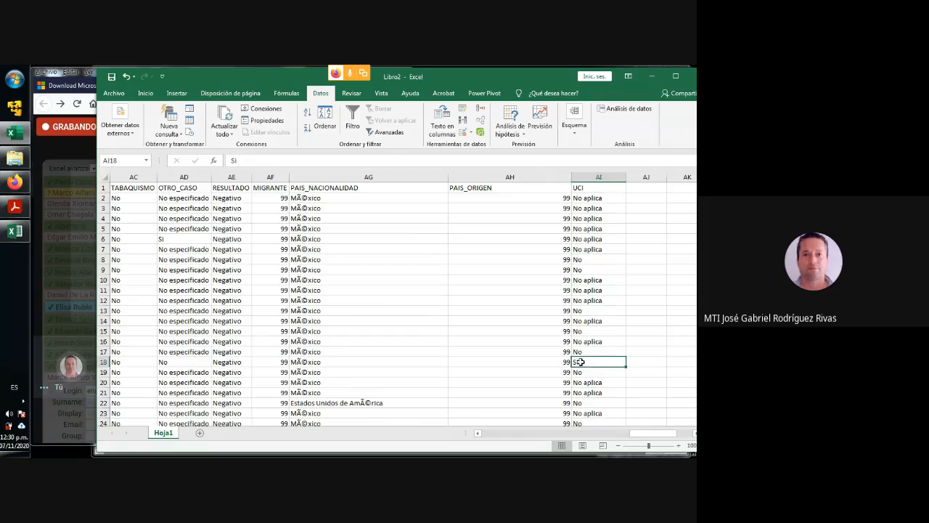
left_click(593, 341)
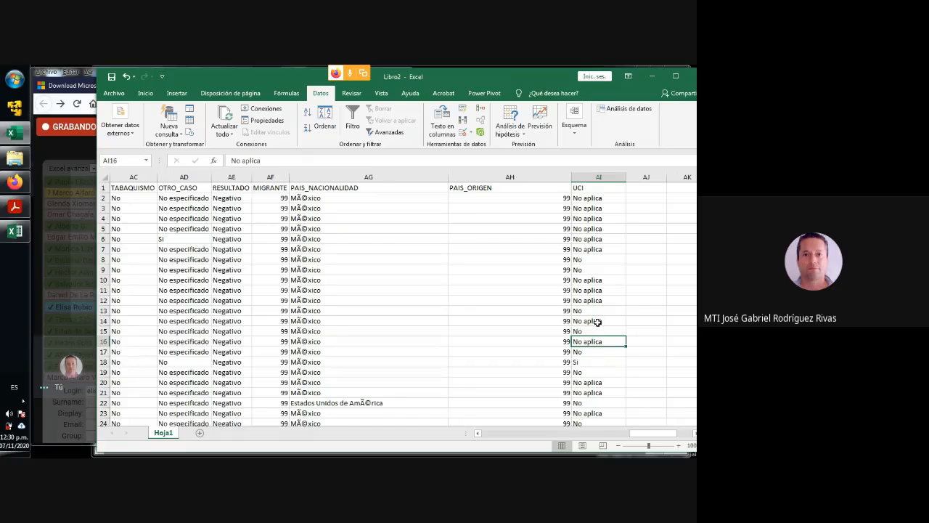
- Look over the last records of the data sheet from its first column, and return to the header row
key("ctrl+Down")
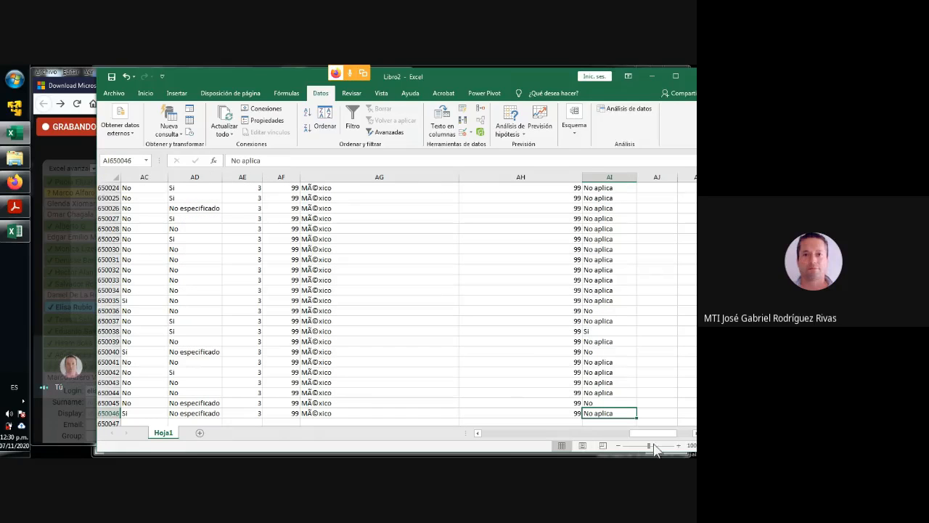
left_click_drag(654, 436, 483, 434)
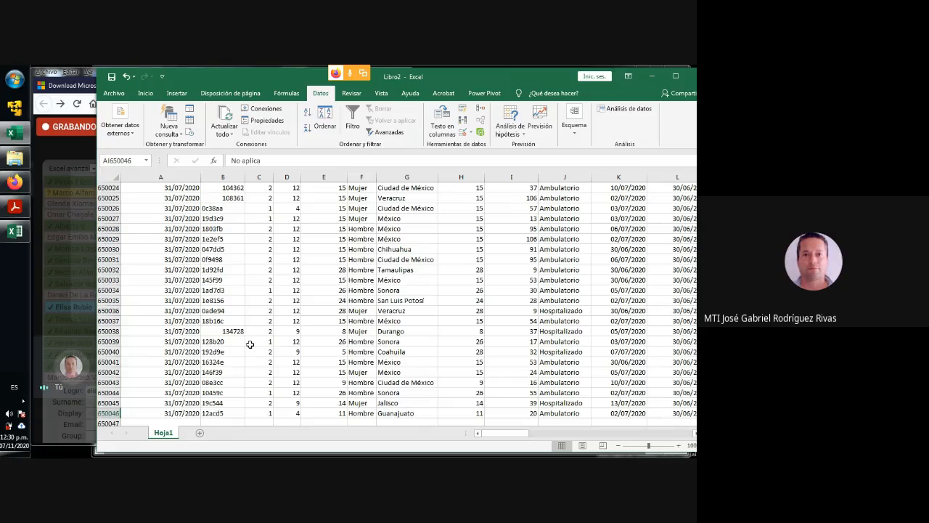
left_click(168, 281)
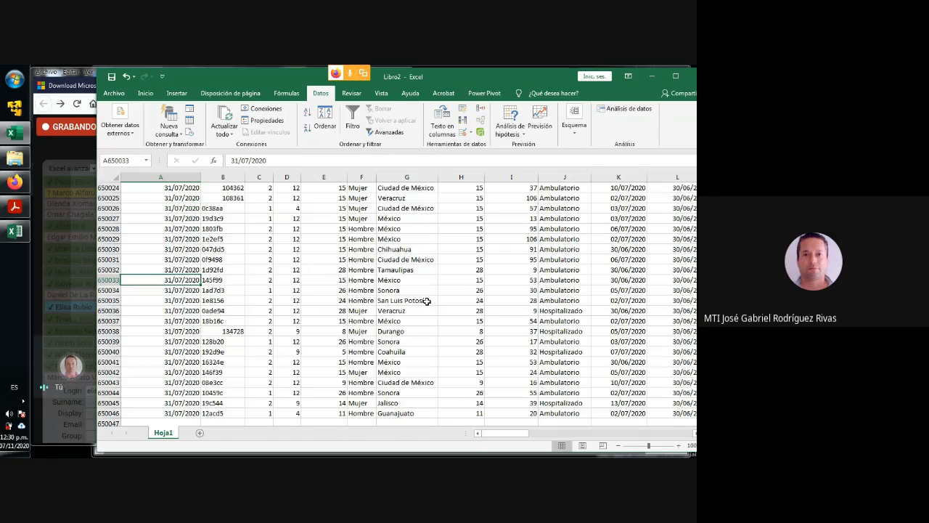
left_click_drag(553, 73, 519, 80)
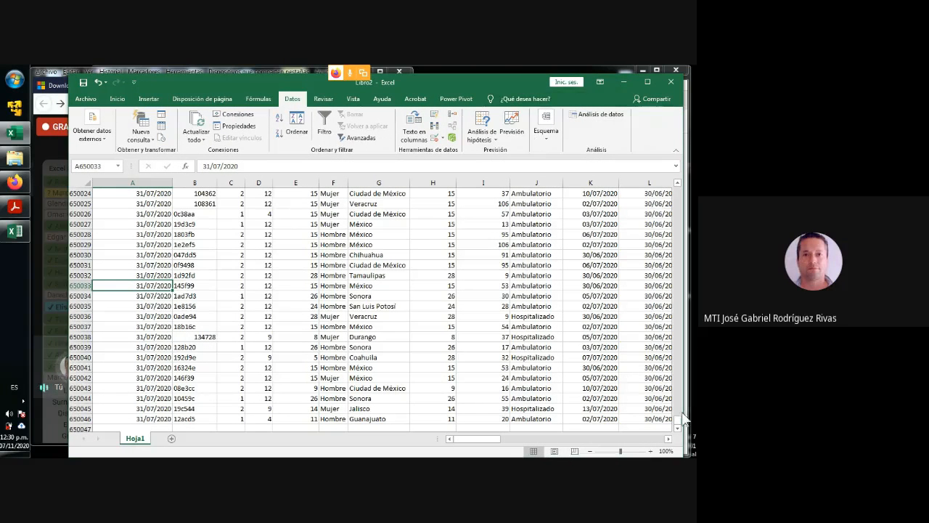
left_click_drag(678, 426, 690, 214)
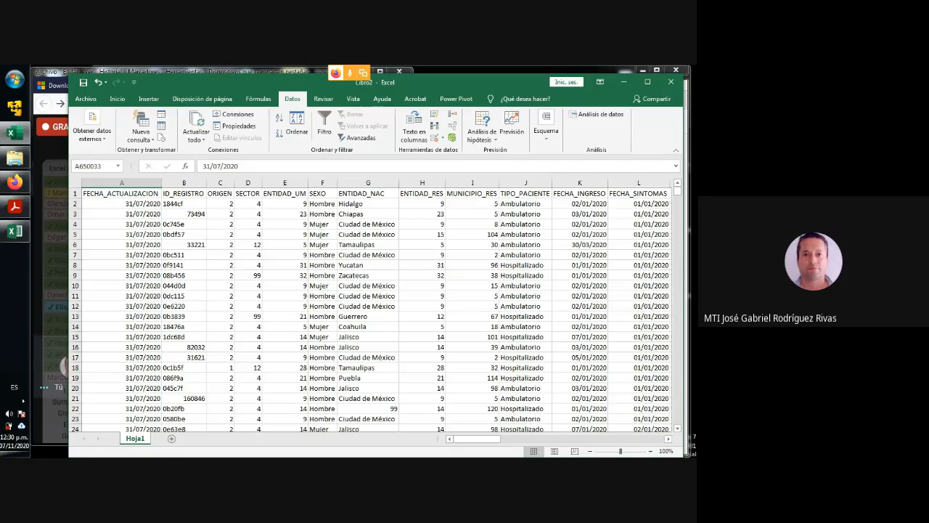
- Switch to the Firefox window with the Google Meet call and open a new tab ready for a web search
left_click(54, 160)
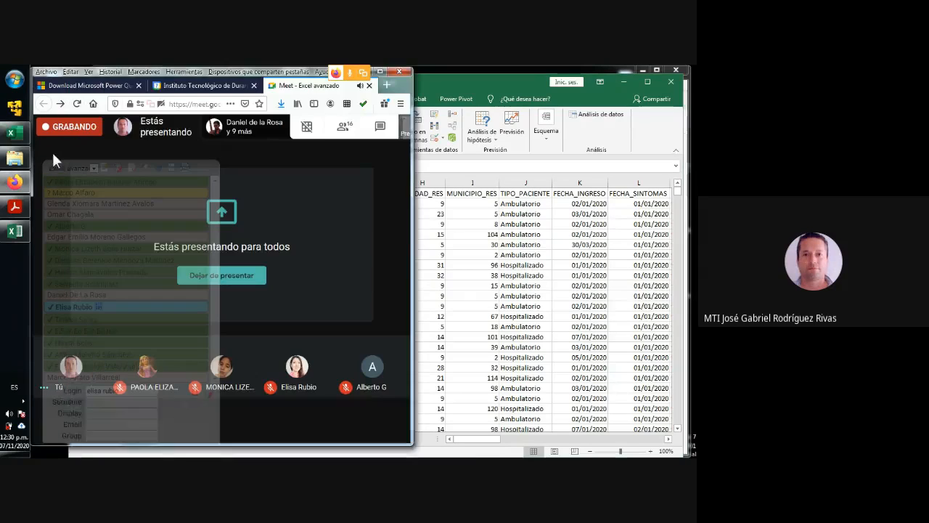
left_click(387, 84)
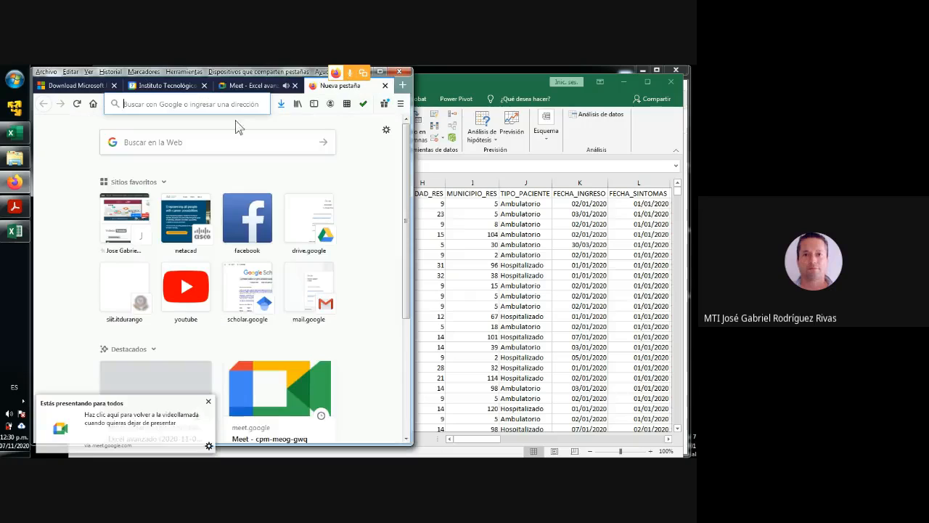
left_click(156, 143)
type("DAS")
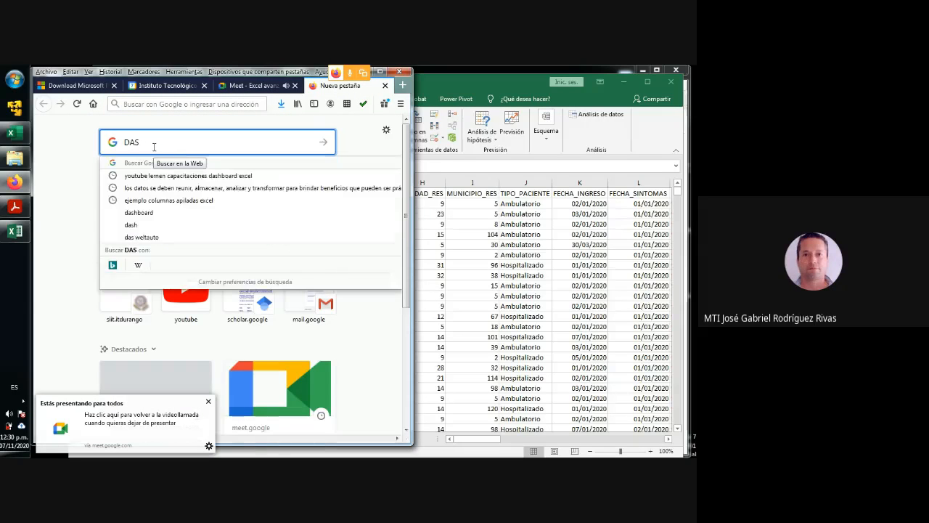
key("BackSpace")
key("BackSpace")
key("BackSpace")
- Search the web for INFORMACION COVID
type("INF")
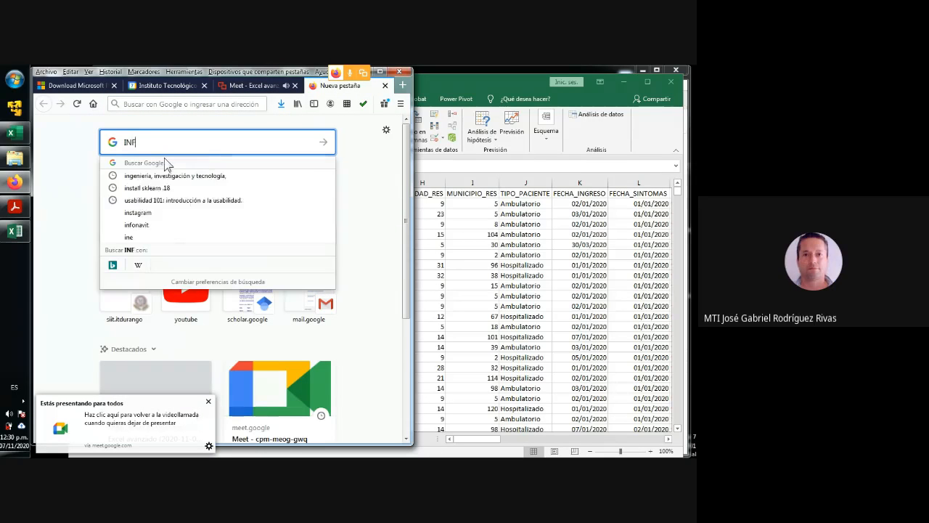
type("ORMACION C")
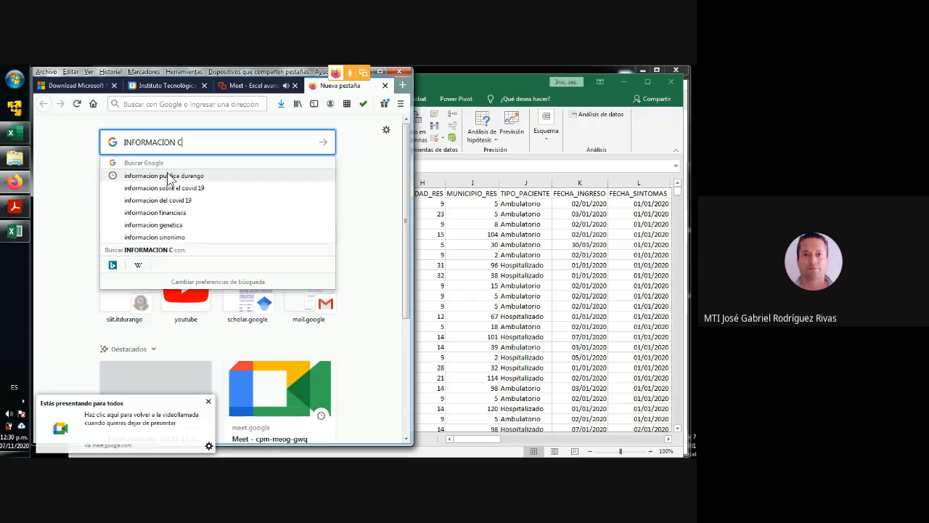
type("OVID")
key("Return")
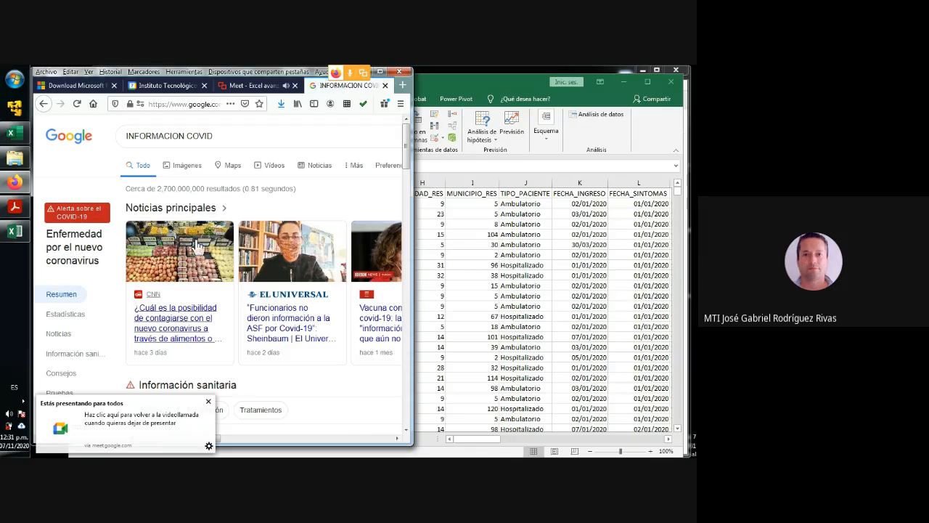
- Dismiss the presentation notification and open the Coronavirus – gob.mx search result
left_click(208, 401)
scroll(249, 288, "down", 1)
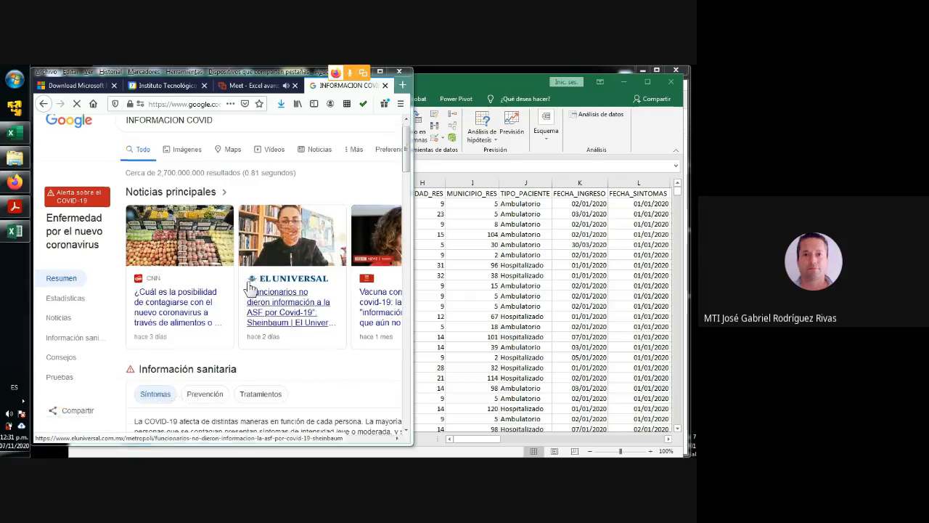
scroll(250, 287, "down", 10)
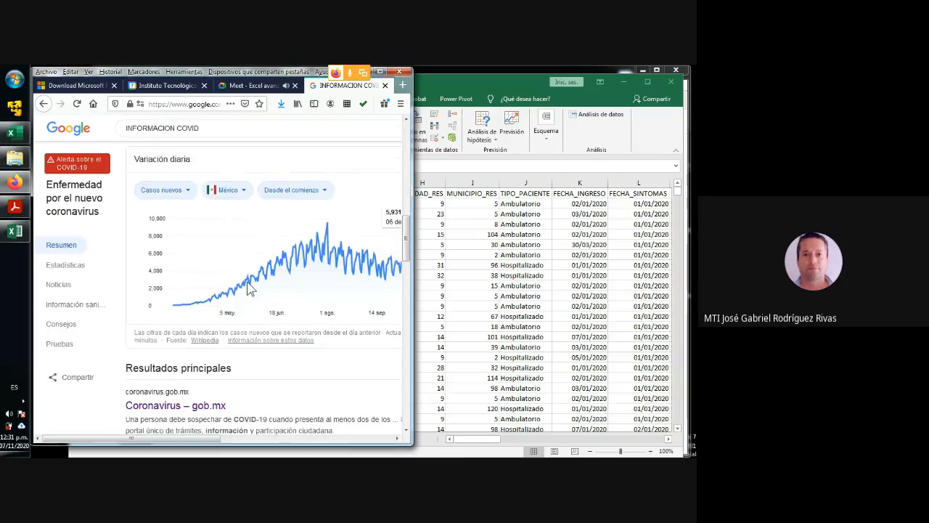
scroll(247, 288, "down", 3)
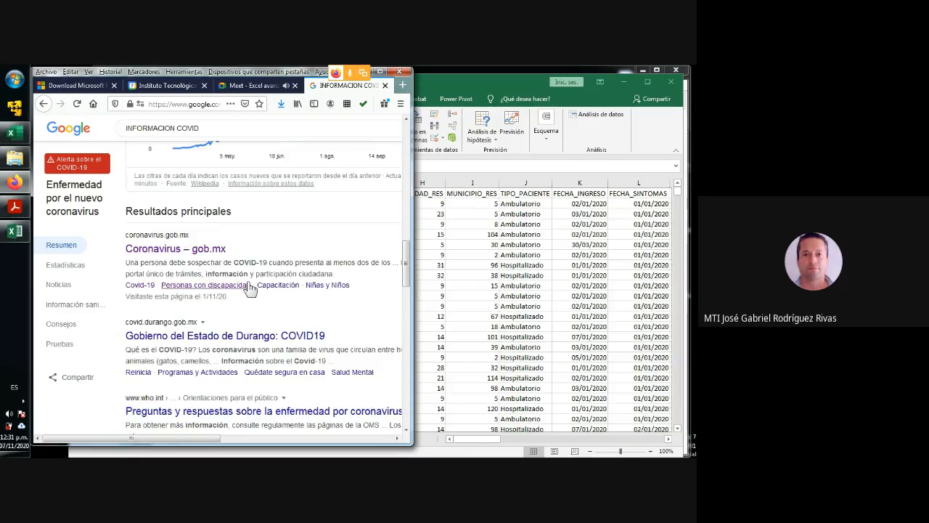
left_click(173, 251)
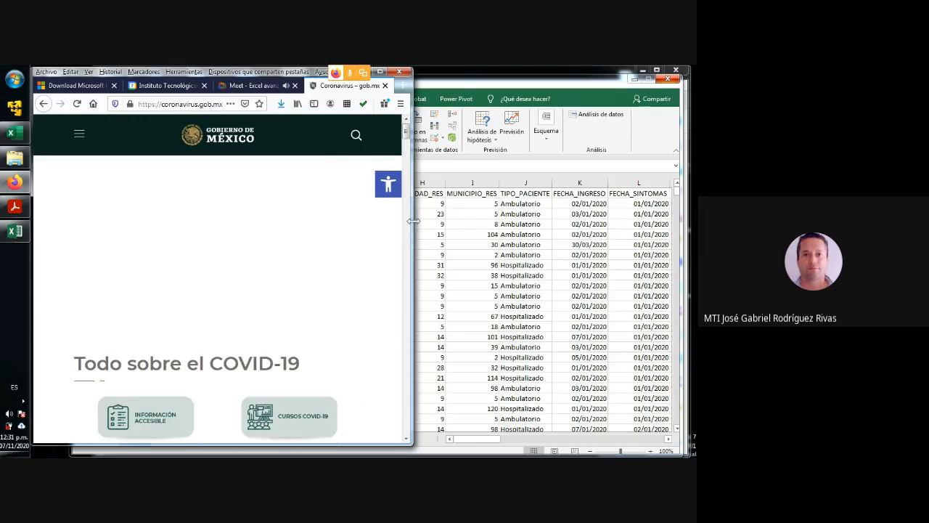
- Widen the browser window and look over the sections of the coronavirus.gob.mx home page
left_click_drag(412, 221, 556, 222)
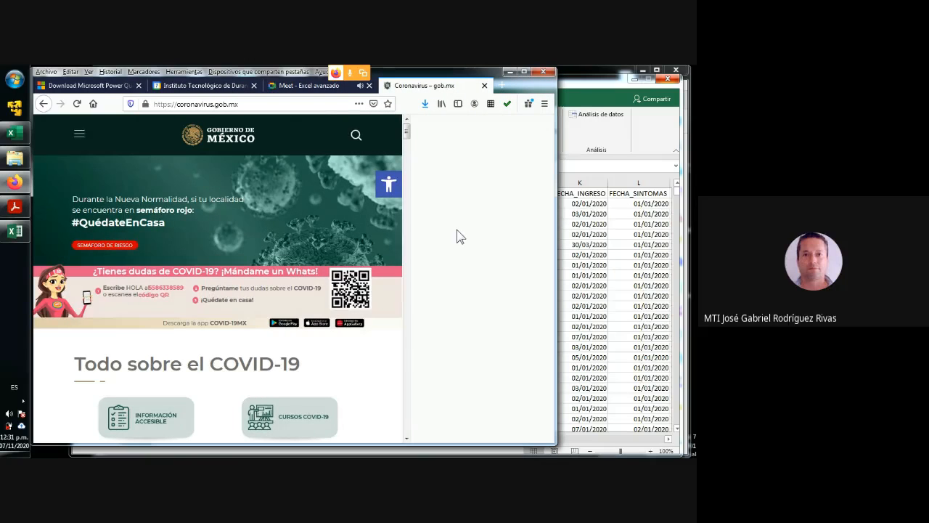
scroll(456, 230, "down", 10)
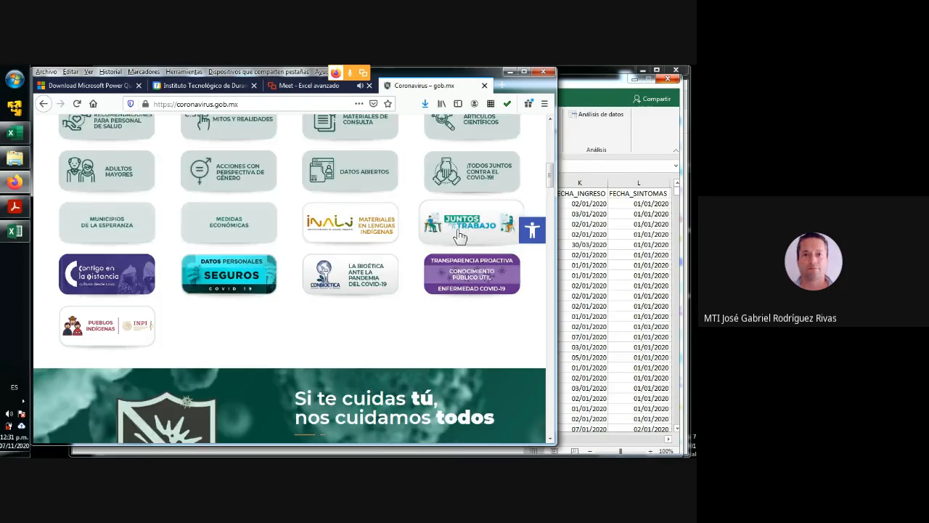
scroll(459, 231, "down", 20)
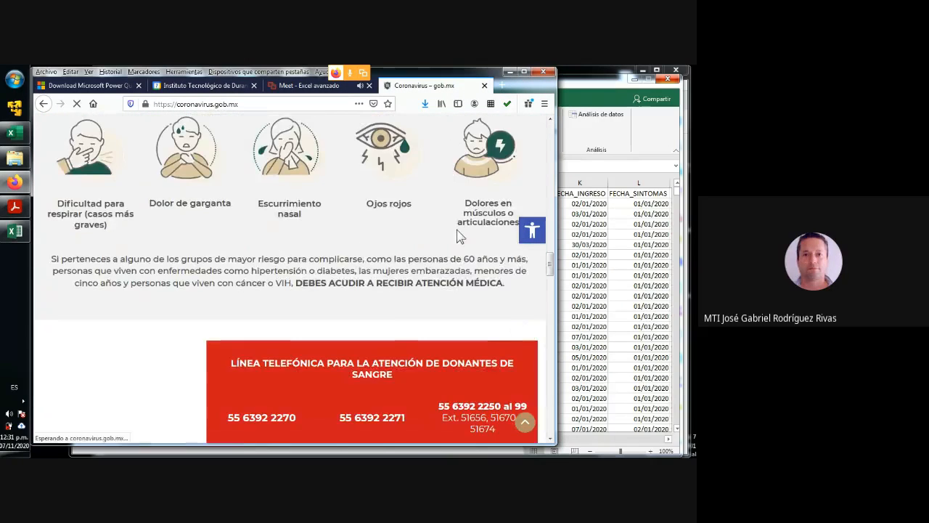
scroll(456, 229, "up", 20)
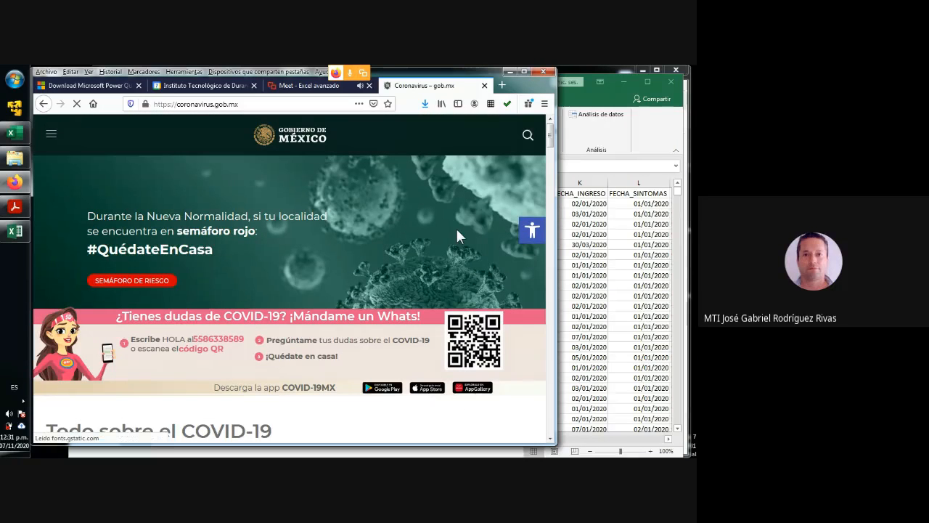
scroll(457, 235, "down", 2)
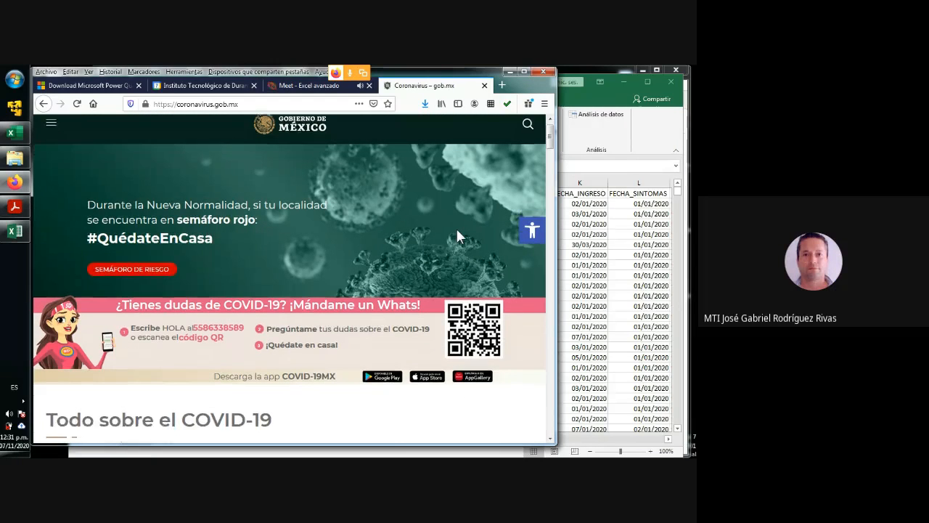
scroll(456, 227, "down", 3)
scroll(440, 139, "up", 3)
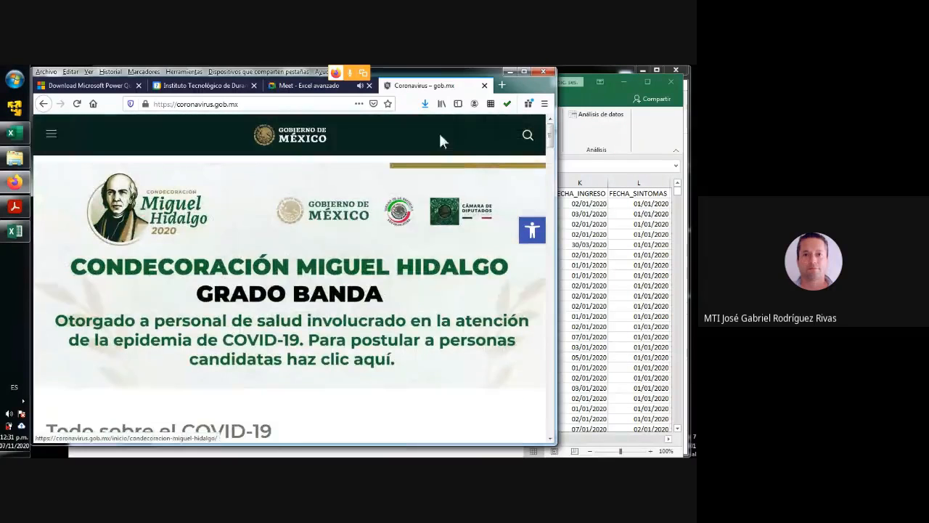
- Close the coronavirus page, narrow the browser window and return to the COVID data workbook in Excel
left_click(484, 85)
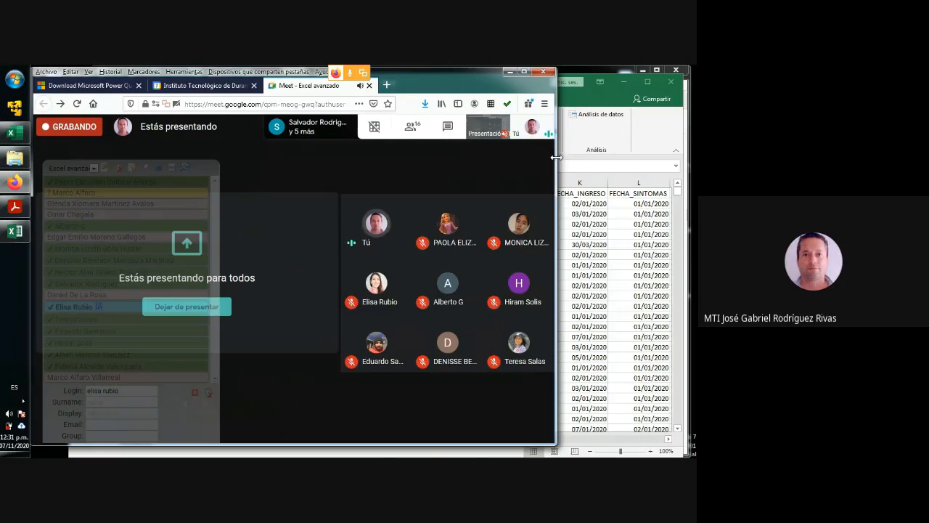
left_click_drag(556, 157, 318, 157)
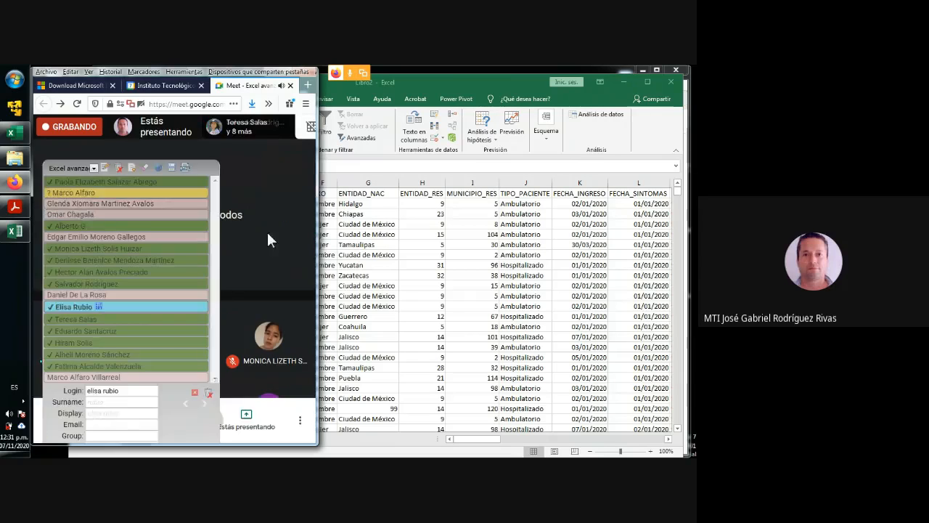
left_click(381, 250)
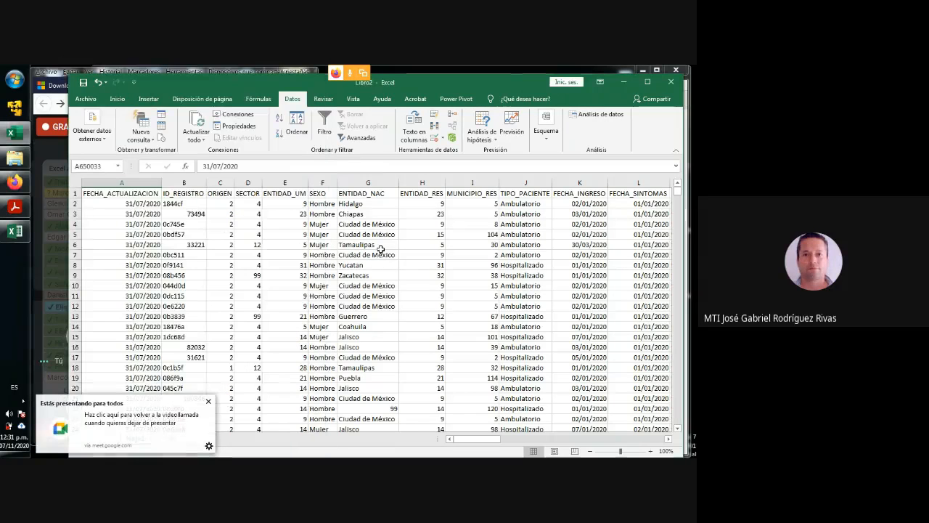
left_click(209, 402)
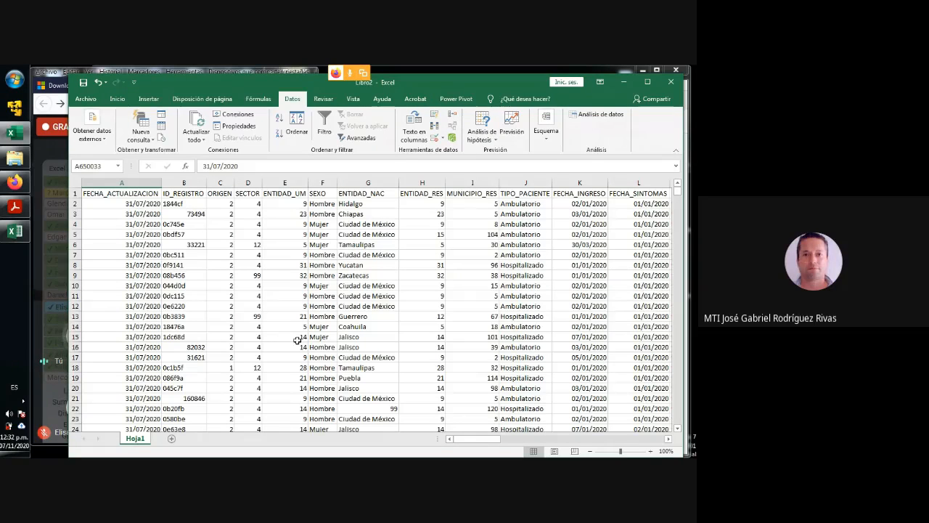
- Examine the admission dates in the FECHA_INGRESO column, rows 8 to 13
left_click(586, 224)
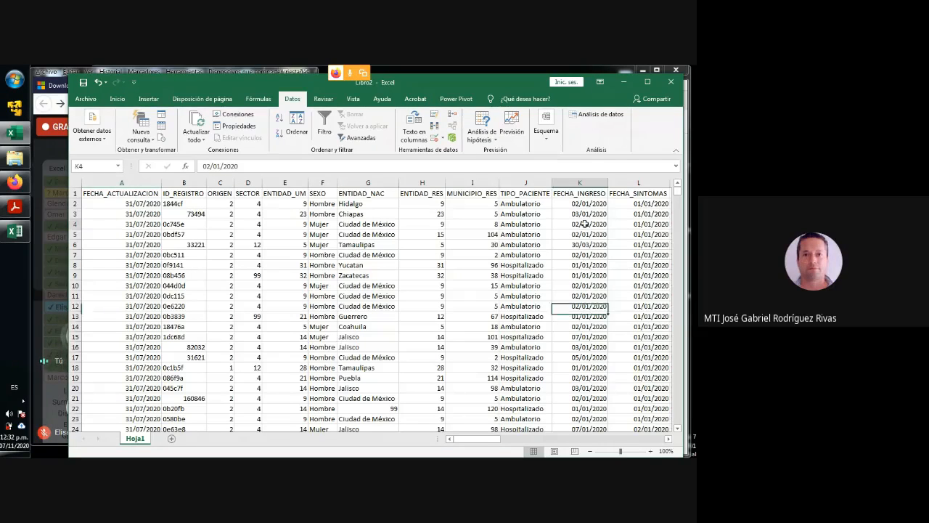
left_click_drag(586, 266, 585, 319)
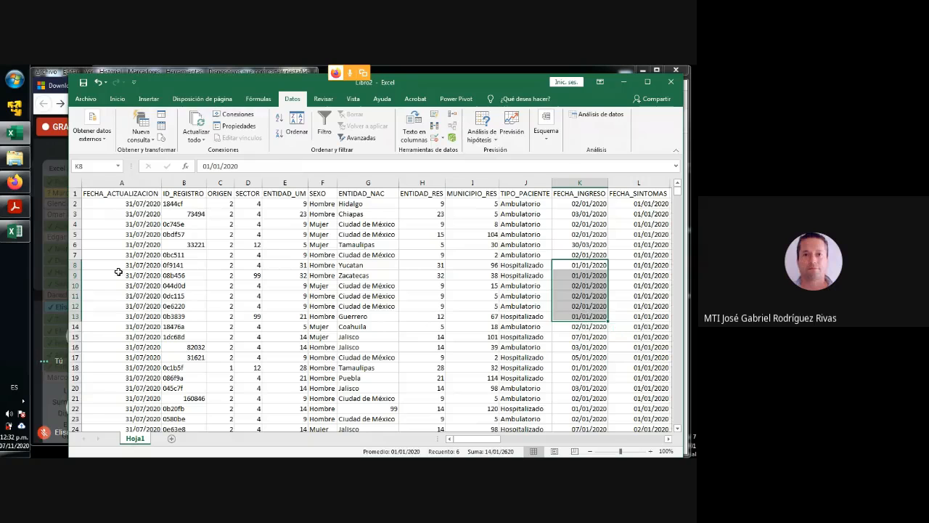
- Switch to the Excel Avanzado PDF in Acrobat Reader and consult the dashboard recommendation about summarising data with pivot tables
left_click(14, 207)
scroll(343, 284, "down", 1)
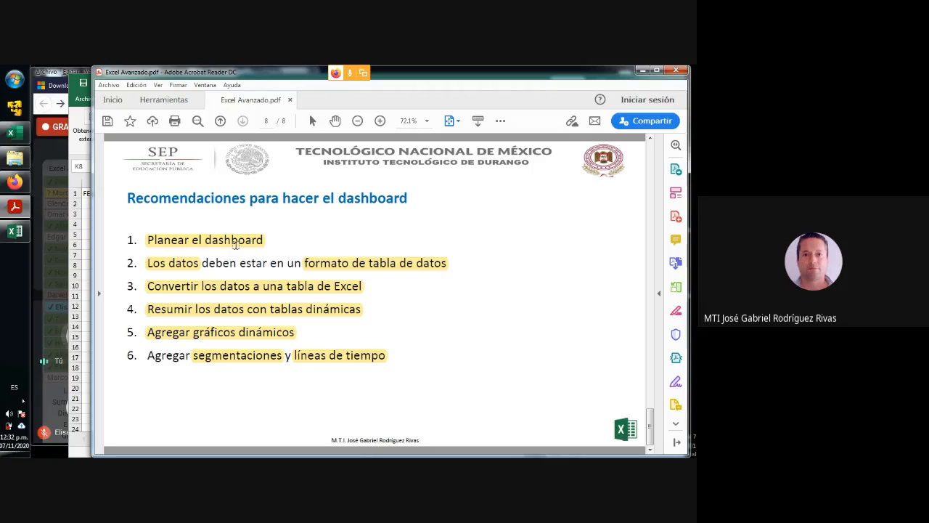
left_click(148, 310)
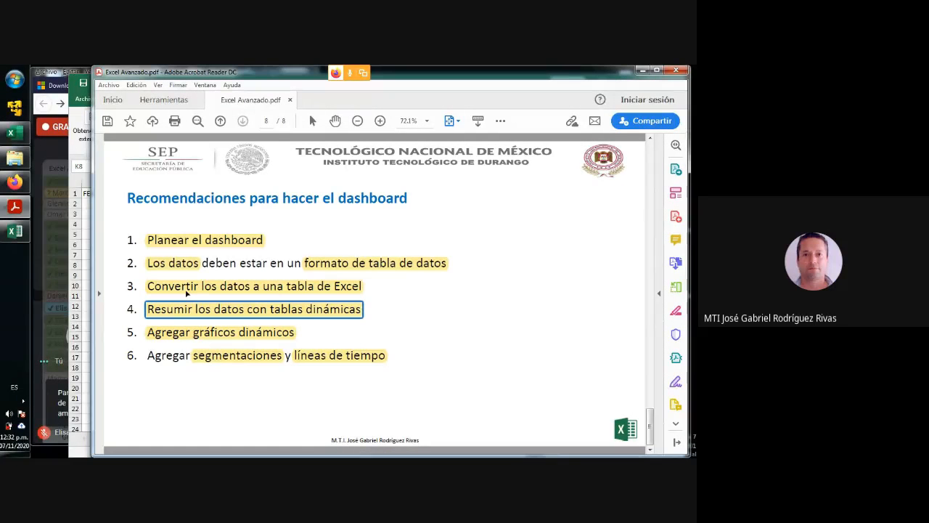
- Back in Excel, convert the range $A$1:$AI$650046 into a table with headers, removing its external connections
left_click(84, 285)
left_click(151, 257)
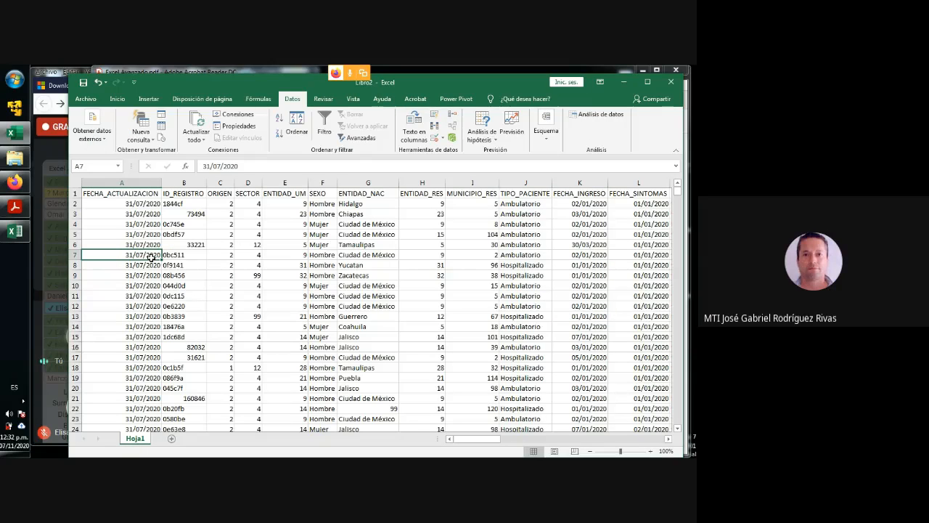
key("ctrl+t")
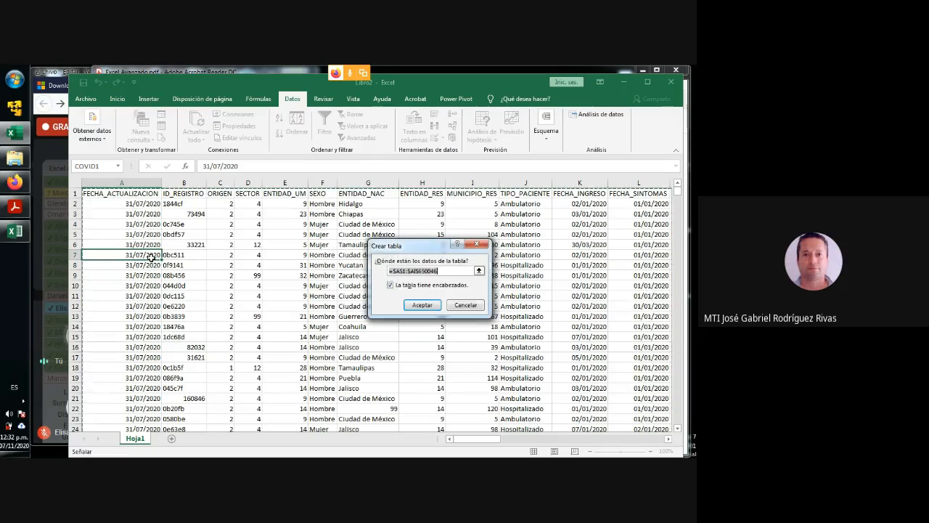
left_click(428, 306)
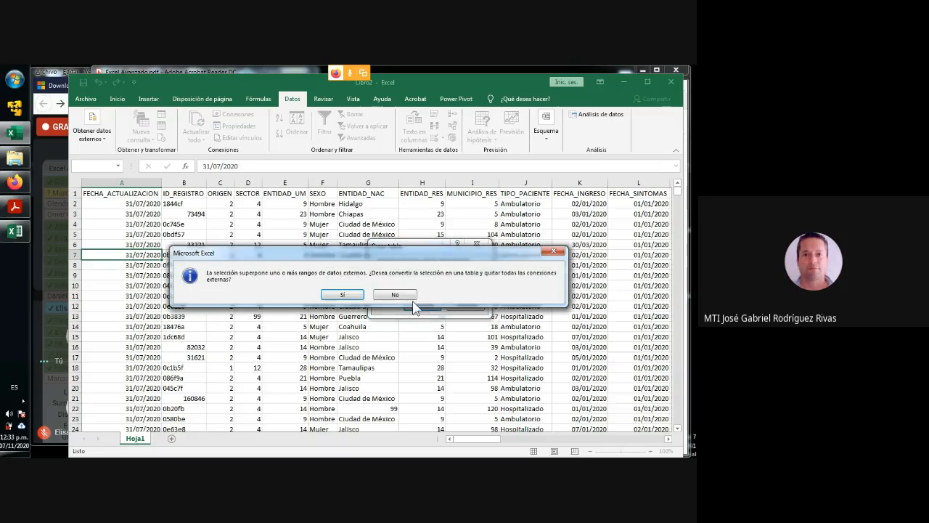
left_click(343, 295)
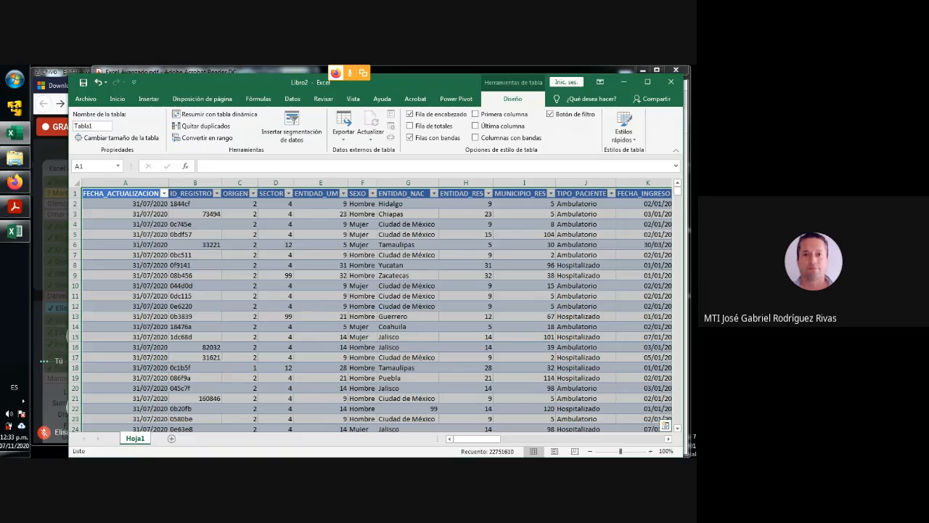
- Check the table's last record and header row, and undo the conversion to a table
key("ctrl+Down")
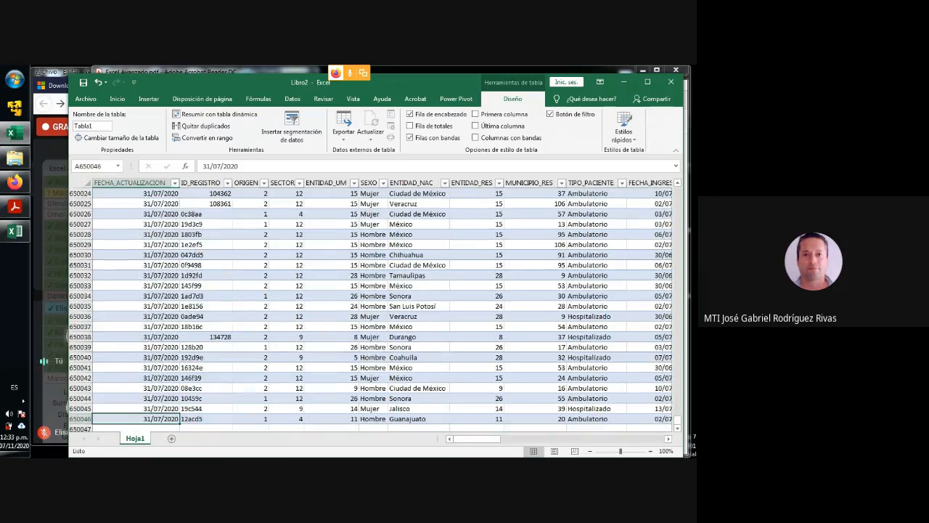
key("ctrl+Up")
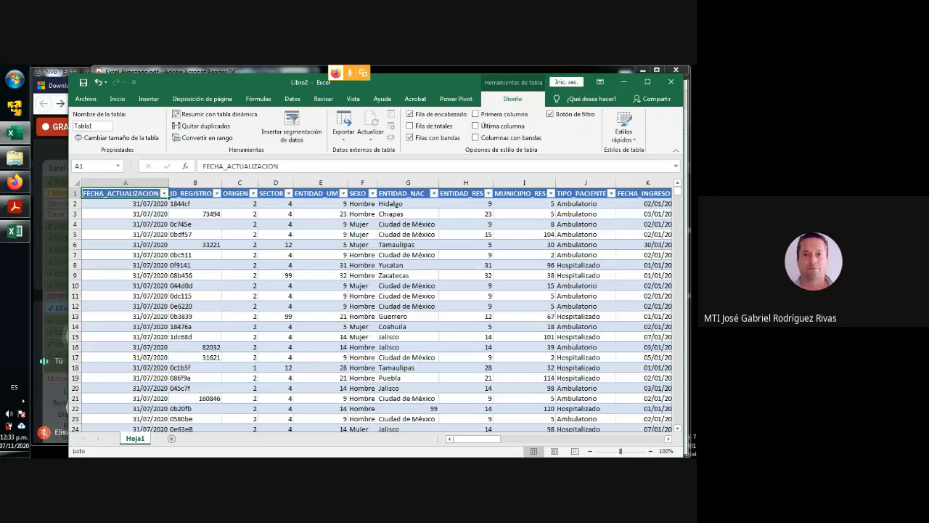
key("ctrl+z")
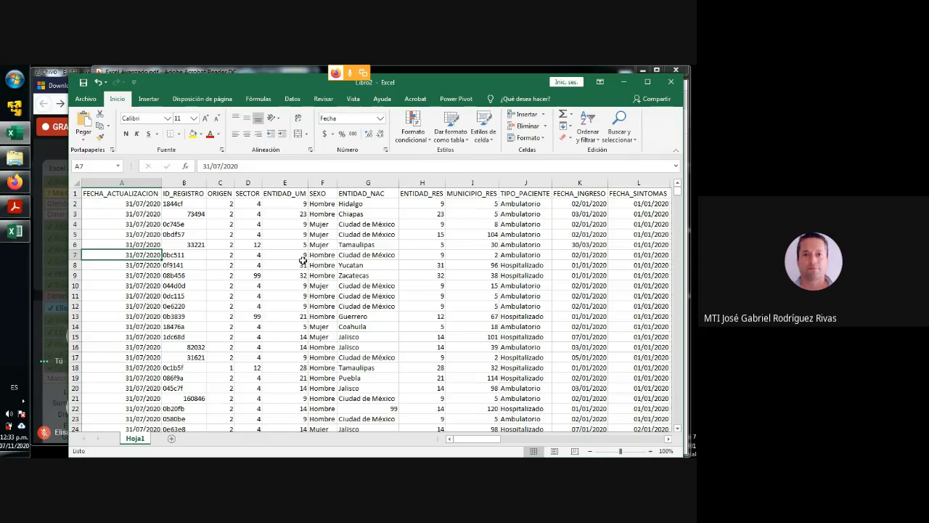
left_click(283, 234)
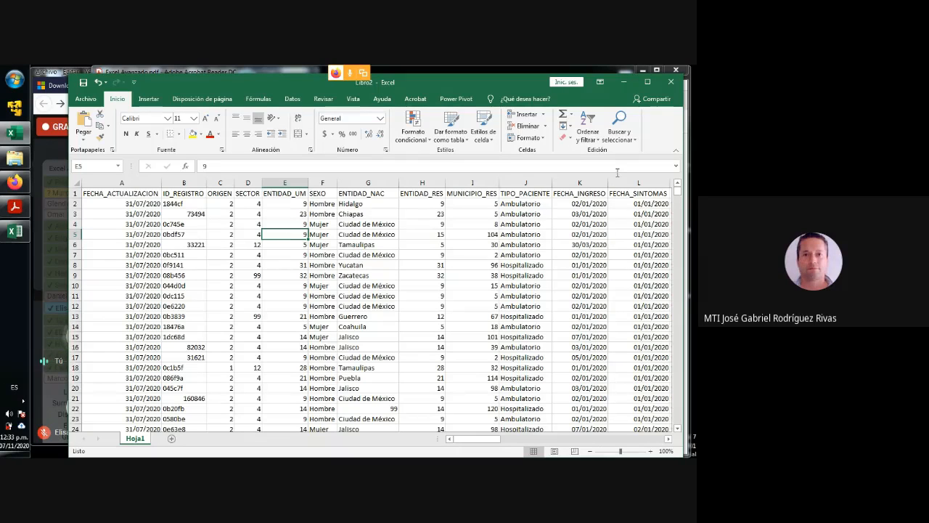
left_click(110, 327)
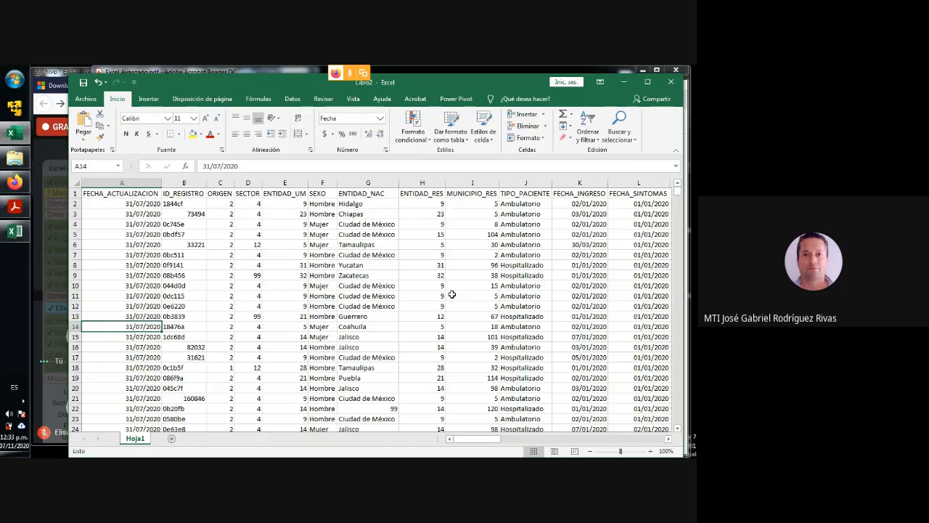
left_click(345, 277)
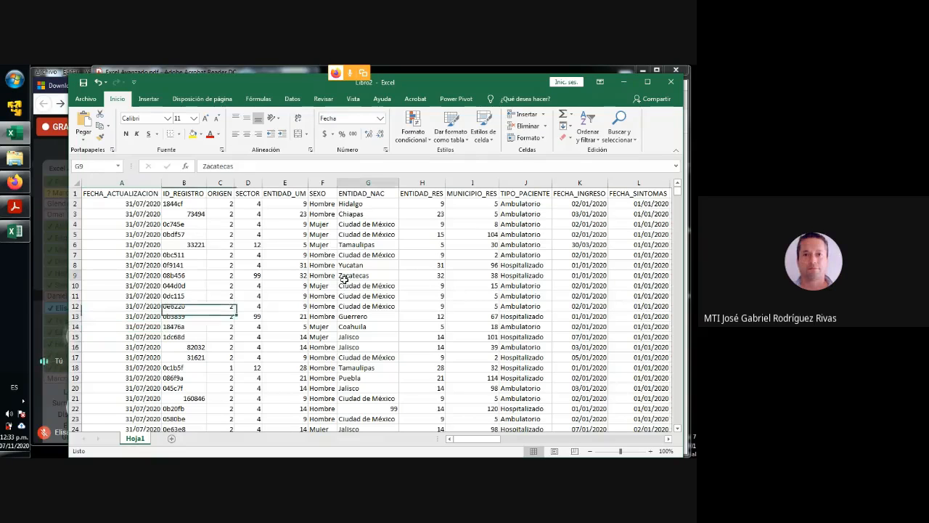
- Create a pivot table from Hoja1!$A$1:$AI$650046 on a new worksheet, without adding the data to the data model
left_click(156, 266)
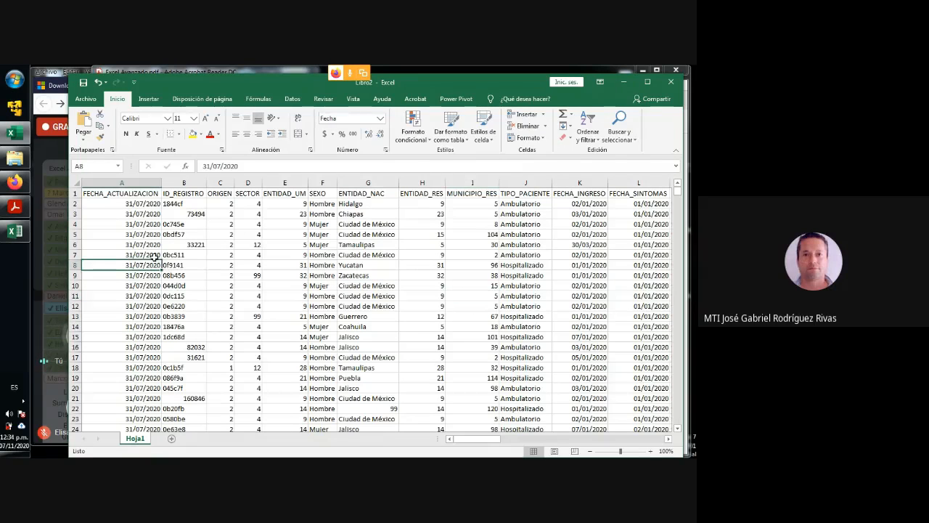
left_click(148, 98)
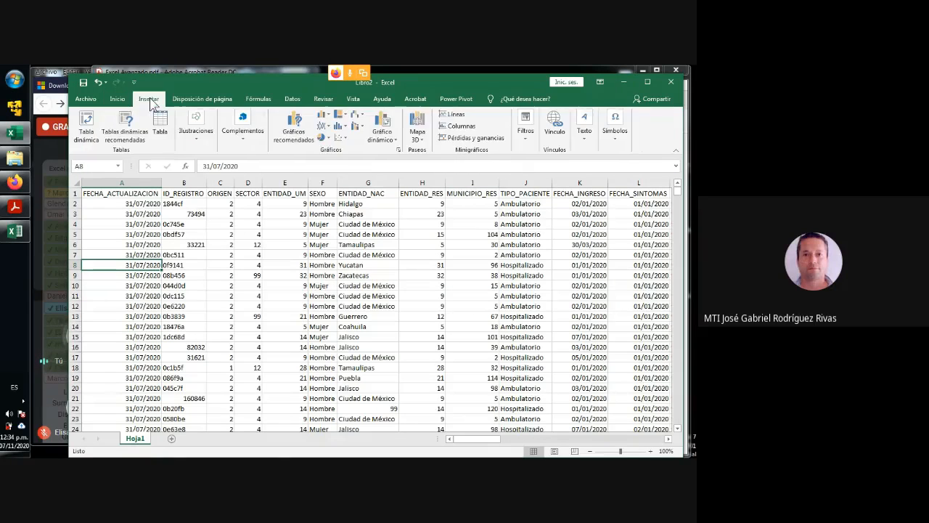
left_click(86, 132)
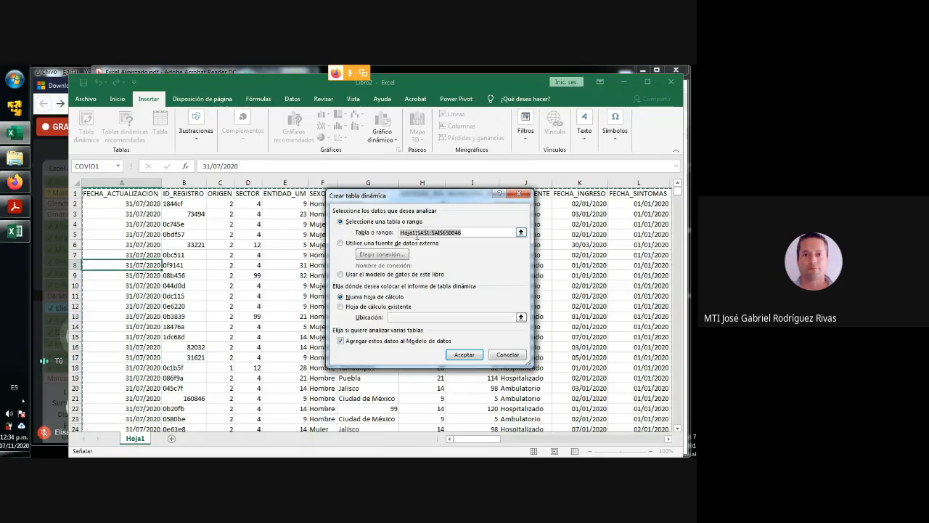
left_click(416, 232)
left_click_drag(415, 232, 400, 232)
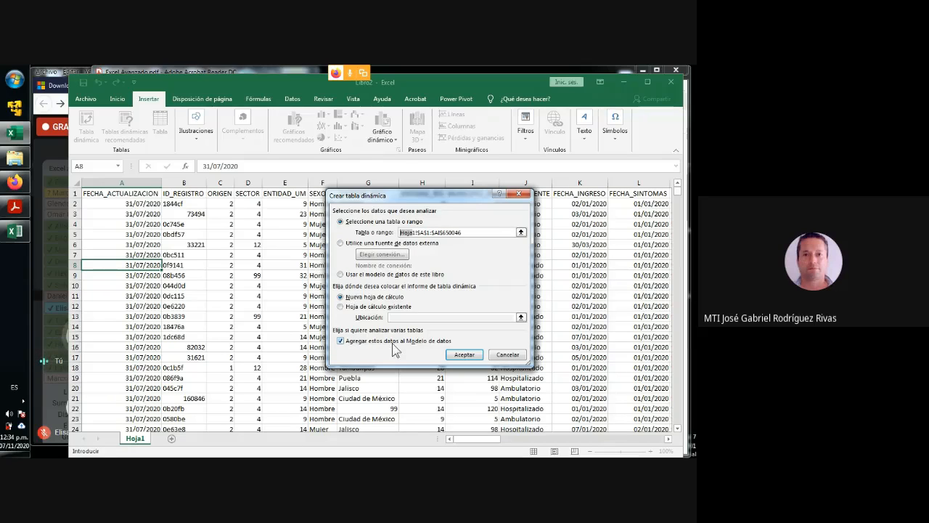
left_click(394, 349)
left_click(465, 355)
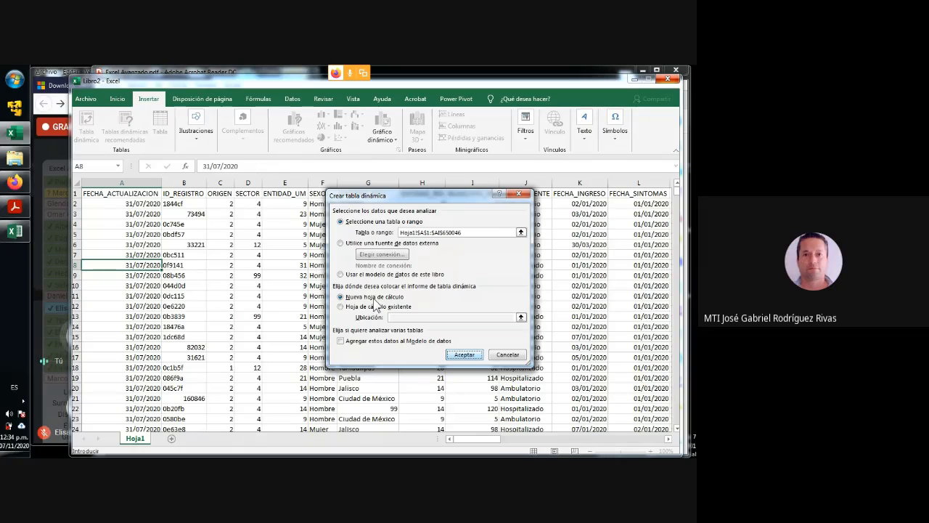
left_click(463, 355)
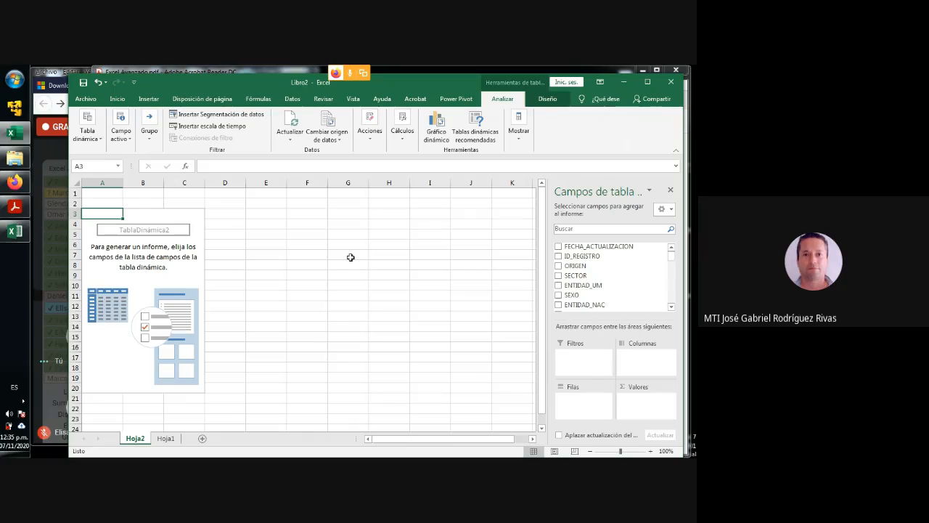
- Rename the new pivot table sheet as Tablas dinamicas
double_click(135, 438)
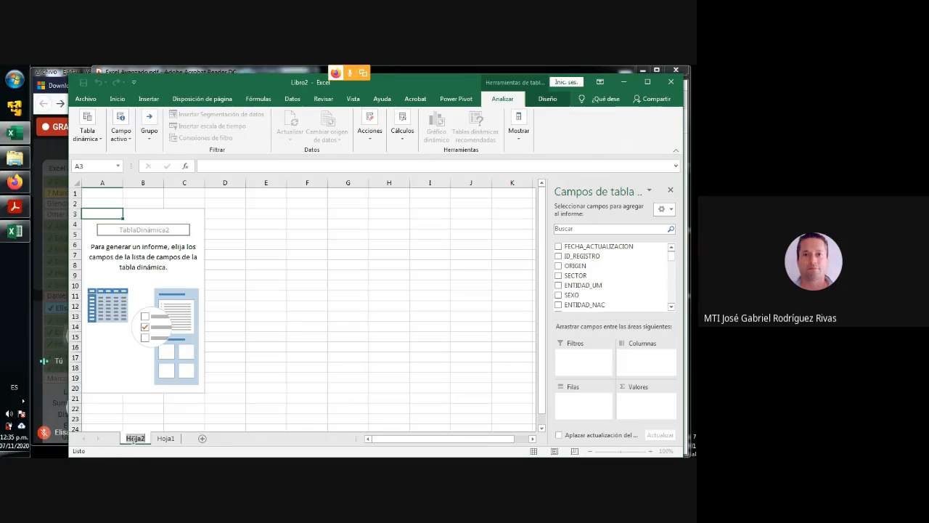
type("tABLAS")
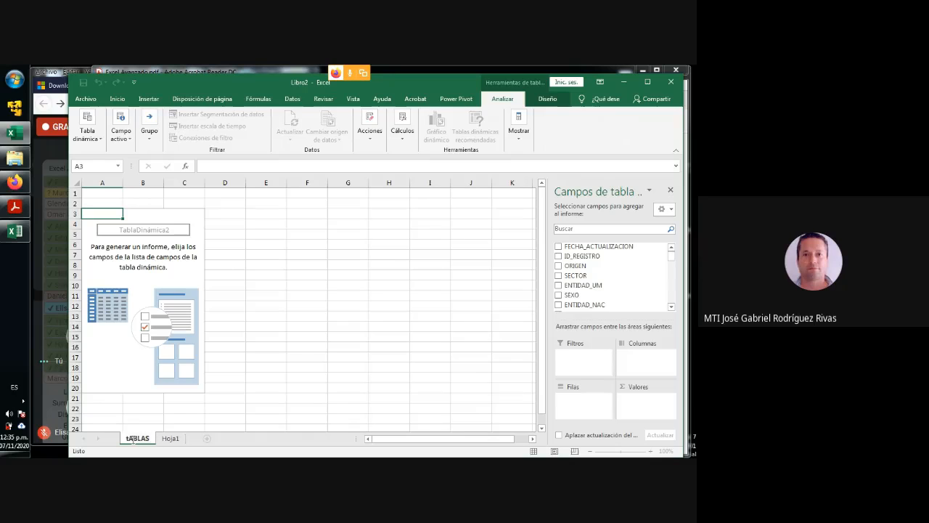
key("BackSpace")
key("BackSpace")
key("BackSpace")
key("BackSpace")
key("BackSpace")
key("BackSpace")
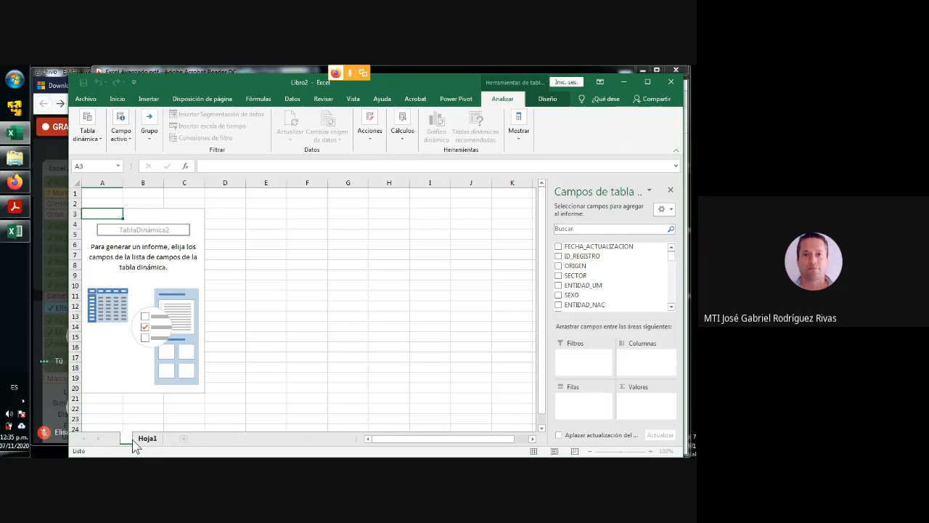
type("Tablas dinami")
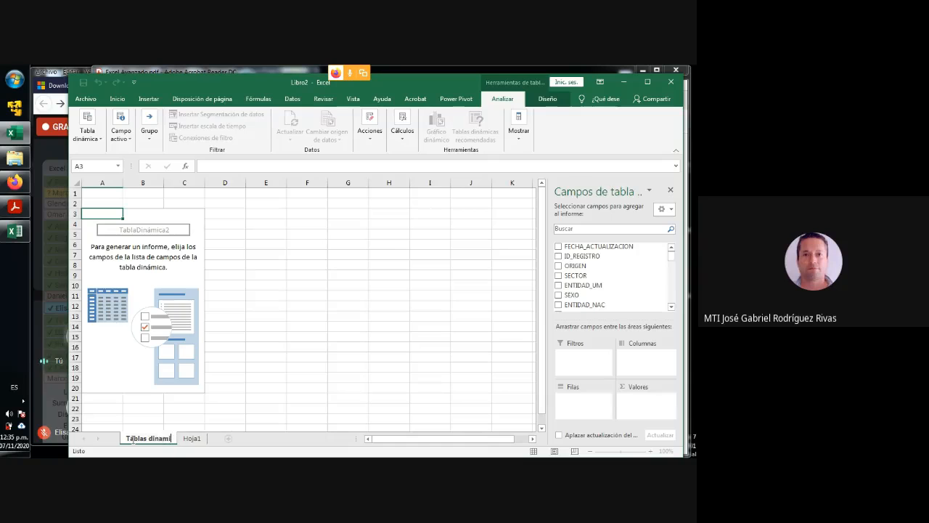
type("cas")
- Rename the source data sheet Hoja1 as Base de datos COVID
left_click(203, 438)
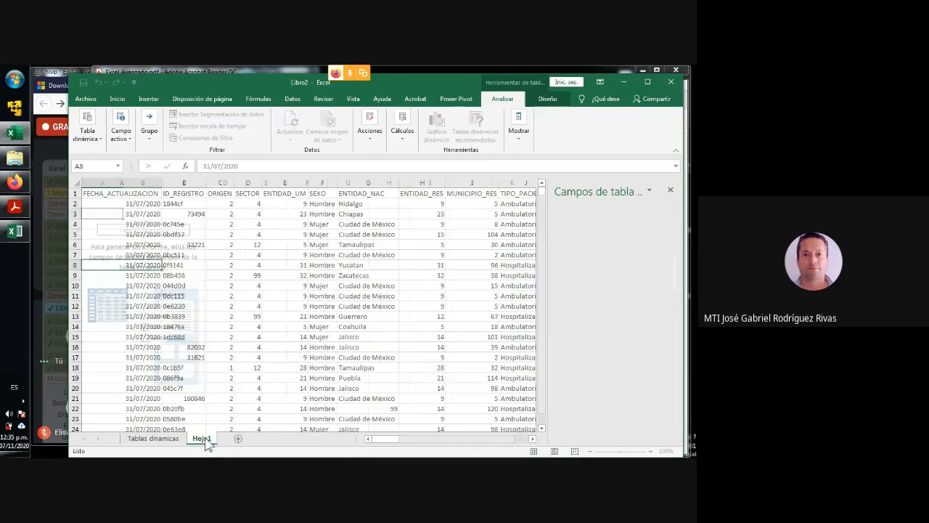
double_click(206, 437)
type("Base")
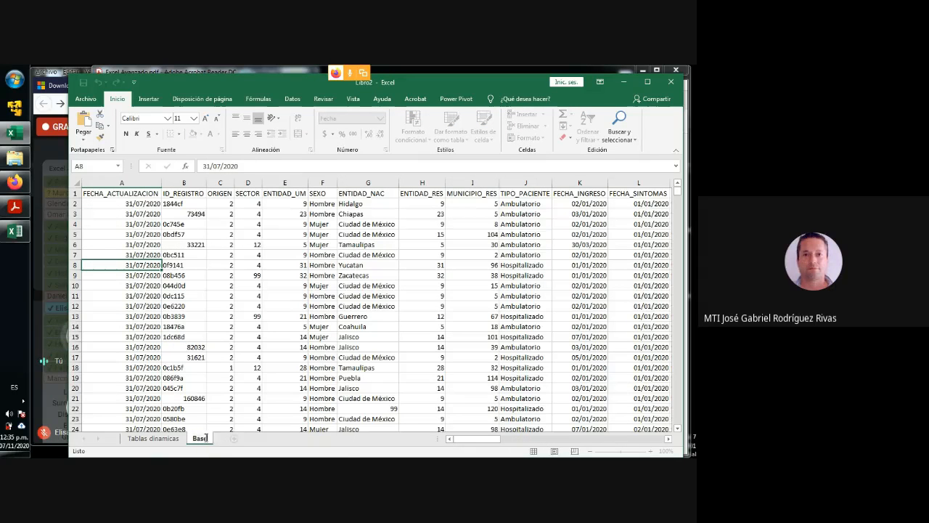
type(" de datos C")
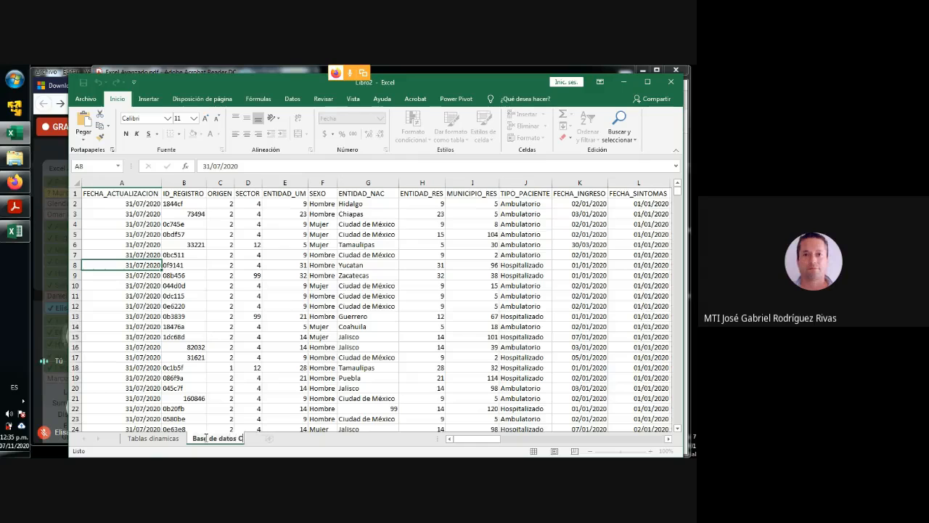
type("OVID")
key("Return")
- On the Tablas dinamicas sheet, add the FECHA_INGRESO field to the pivot table's rows
left_click(154, 439)
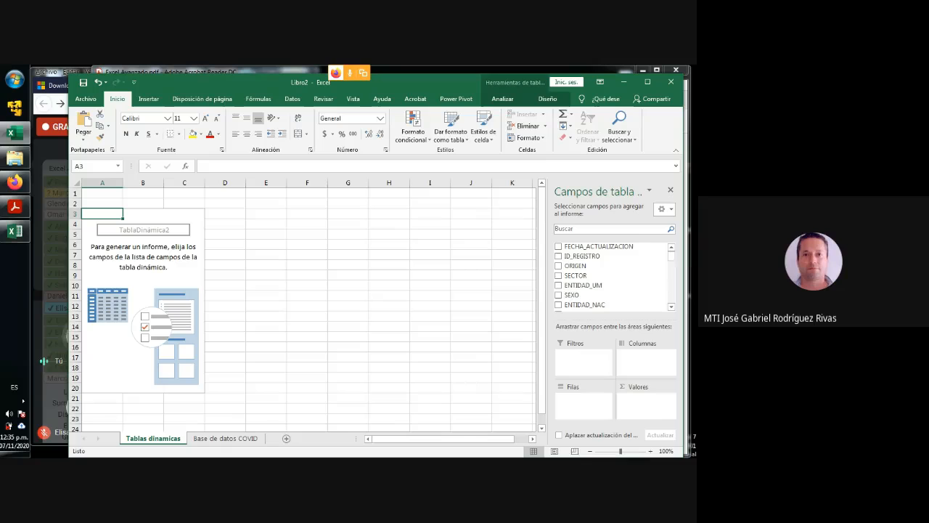
left_click(671, 307)
left_click(672, 307)
left_click(671, 307)
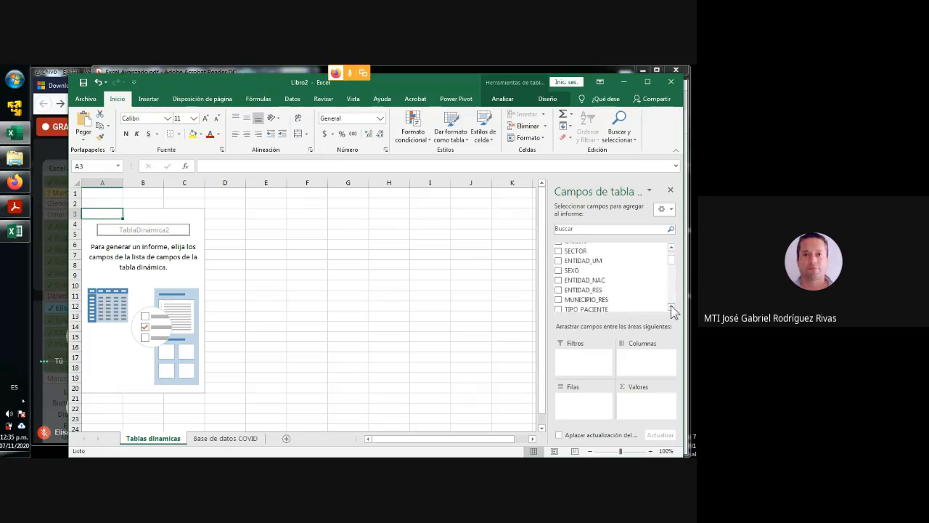
left_click(672, 307)
left_click(672, 307)
left_click(671, 307)
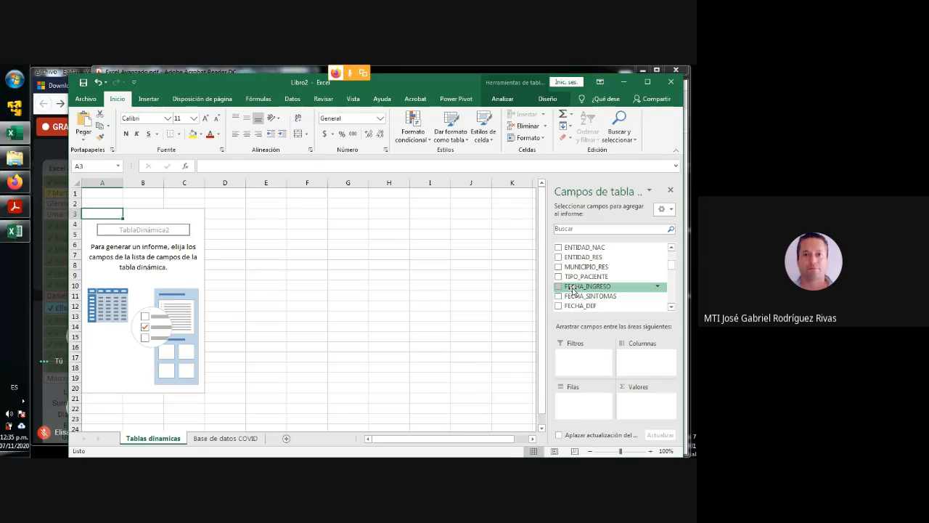
left_click_drag(573, 289, 579, 406)
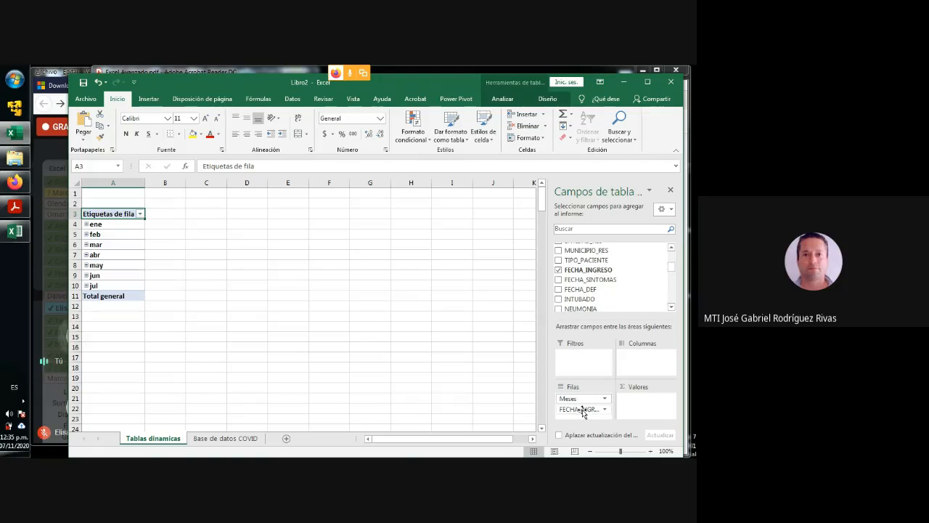
- Examine the admission dates in the FECHA_INGRESO column of Base de datos COVID, from row 2 down to row 8
left_click(218, 439)
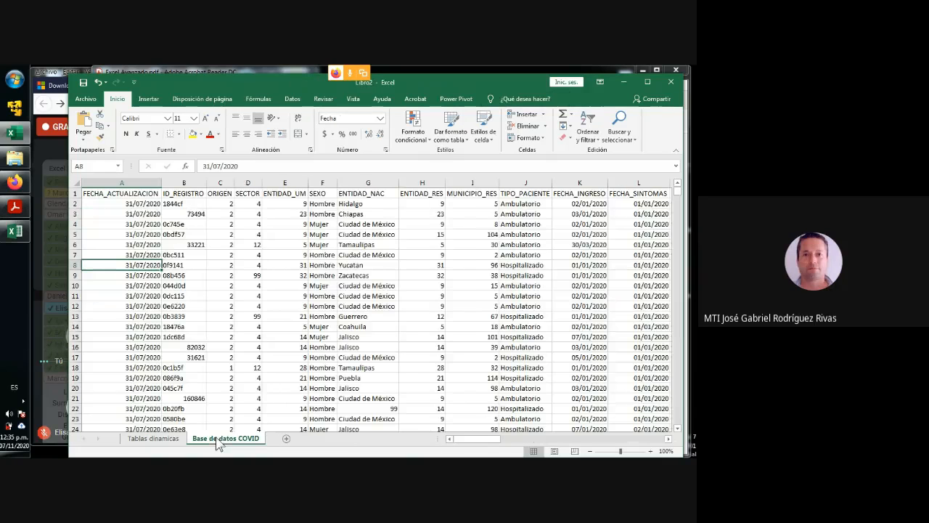
left_click(589, 194)
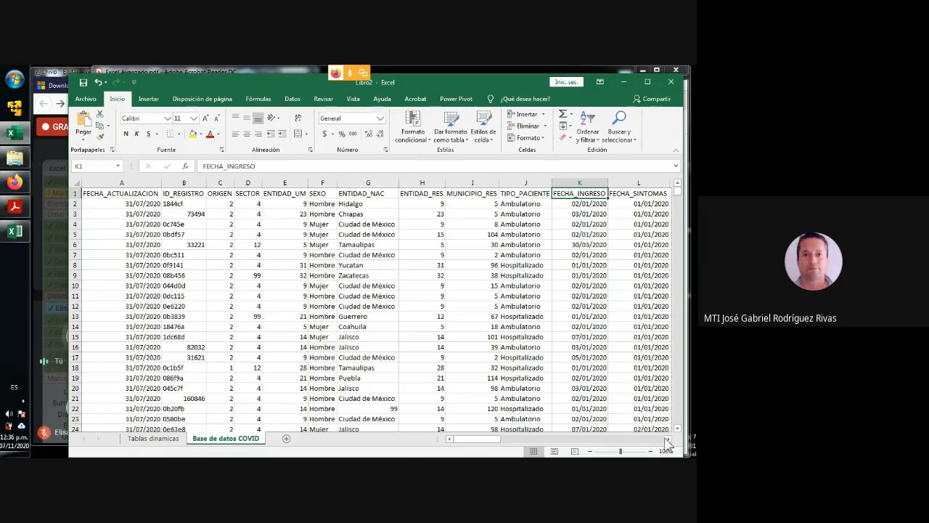
left_click(668, 439)
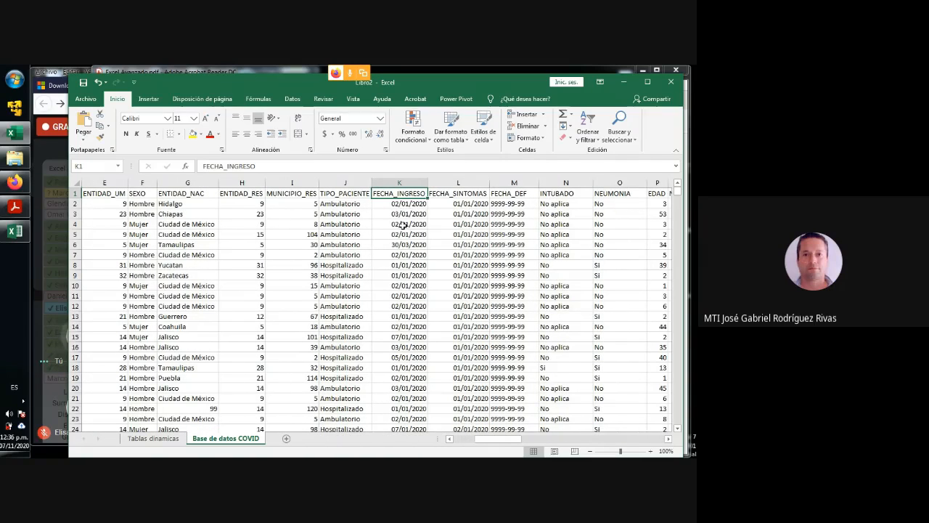
left_click(407, 206)
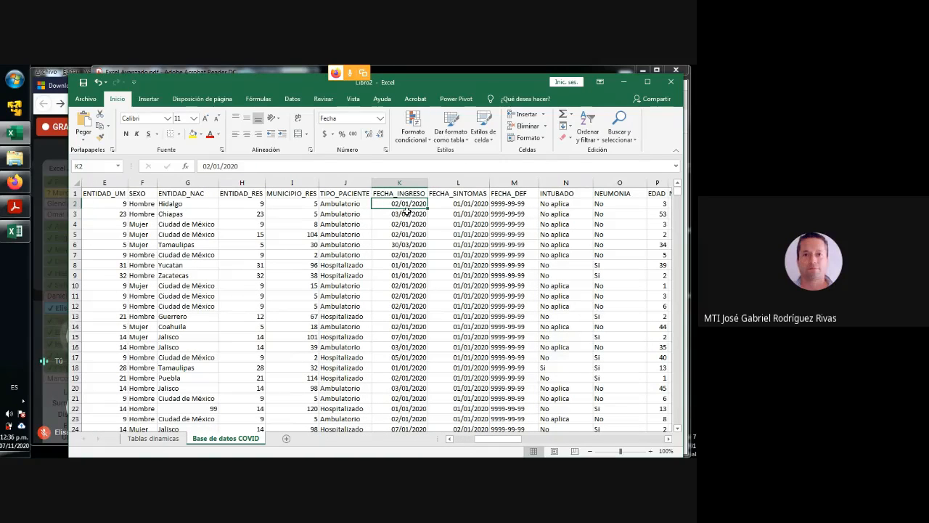
key("Down")
key("Down")
key("Down")
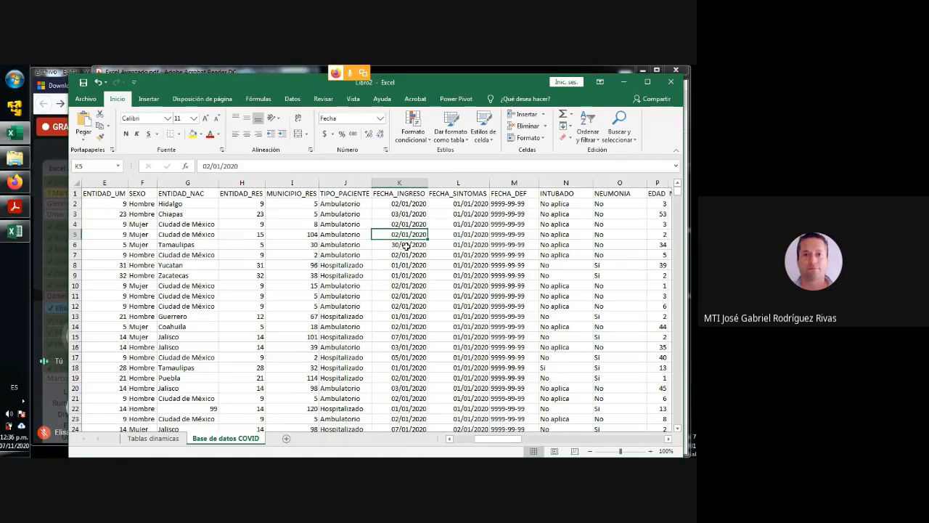
key("Down")
key("Down")
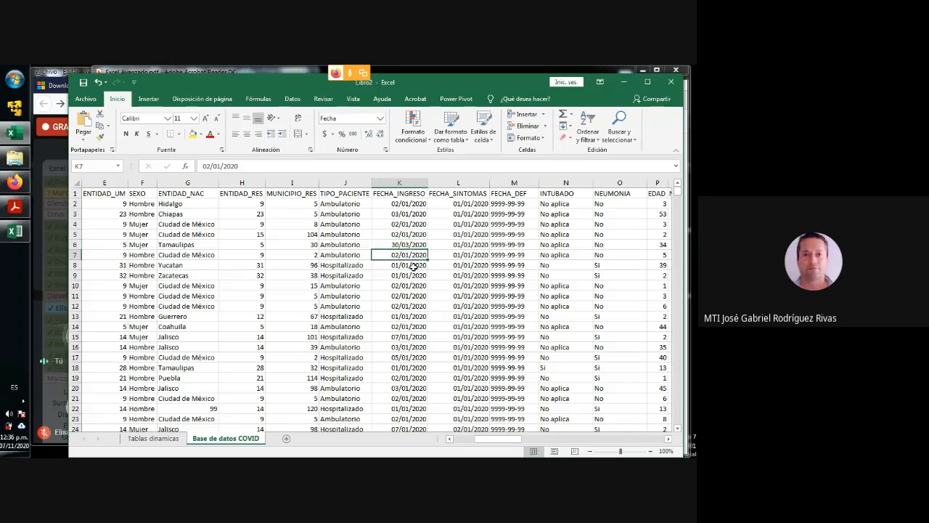
key("Down")
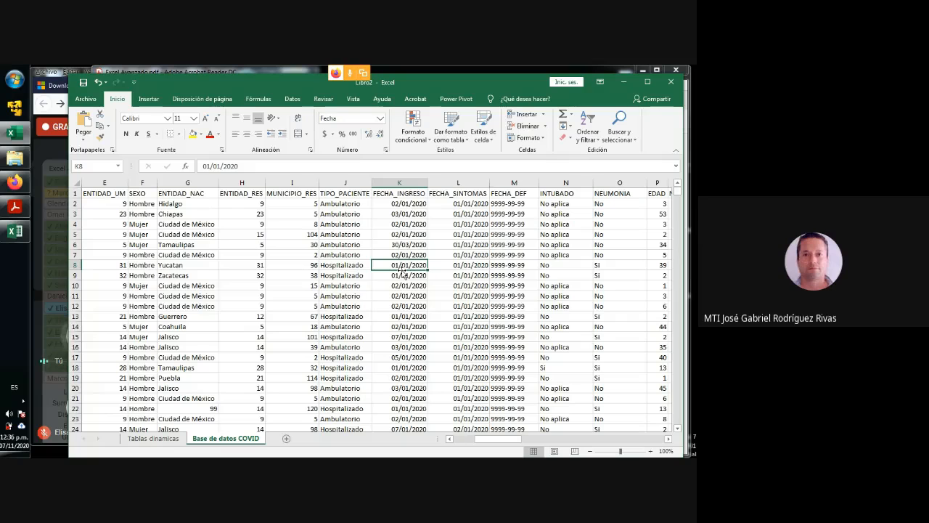
- Compare the pivot table's field list with the ID_REGISTRO, ORIGEN, SECTOR and FECHA_INGRESO values in row 2 of Base de datos COVID
left_click(164, 439)
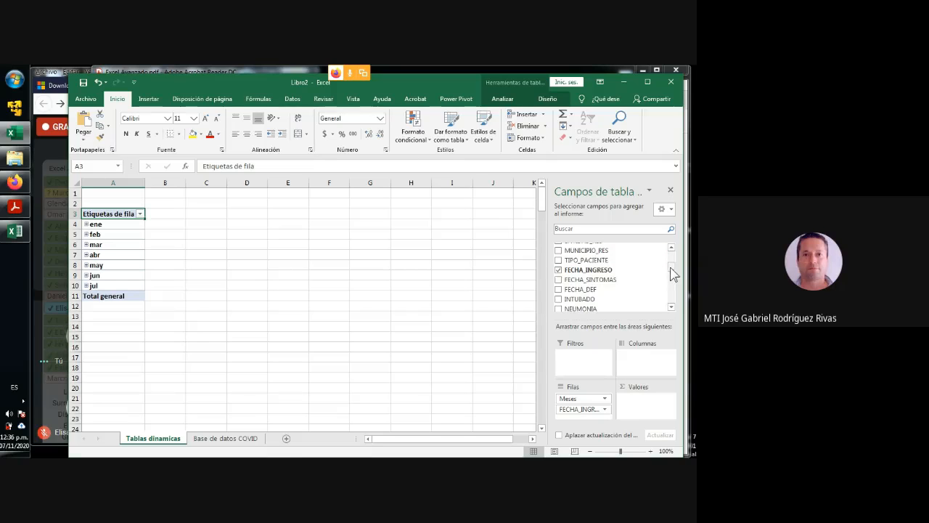
left_click_drag(671, 273, 668, 254)
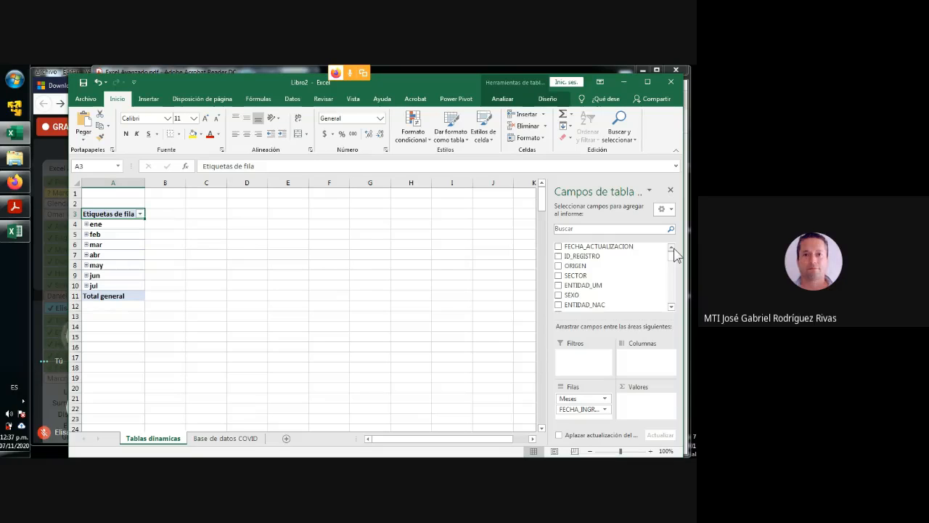
left_click(229, 438)
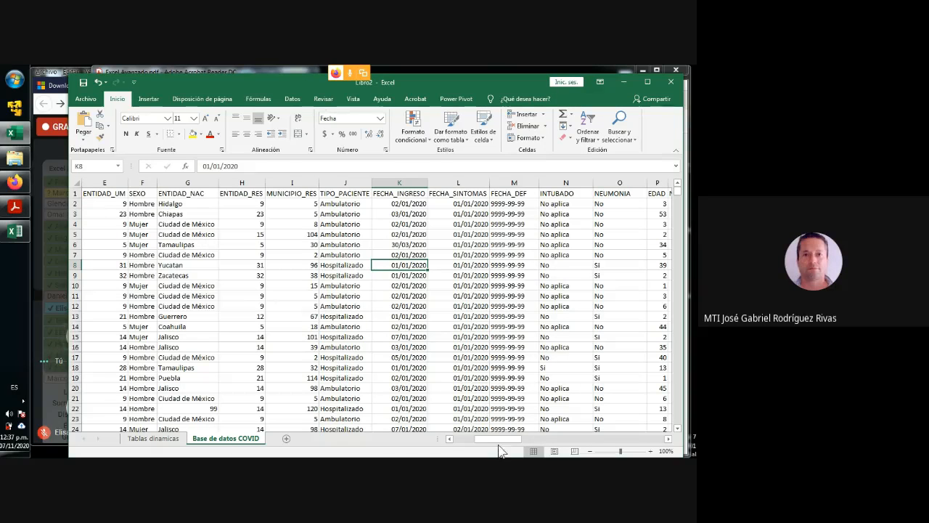
left_click_drag(498, 441, 459, 442)
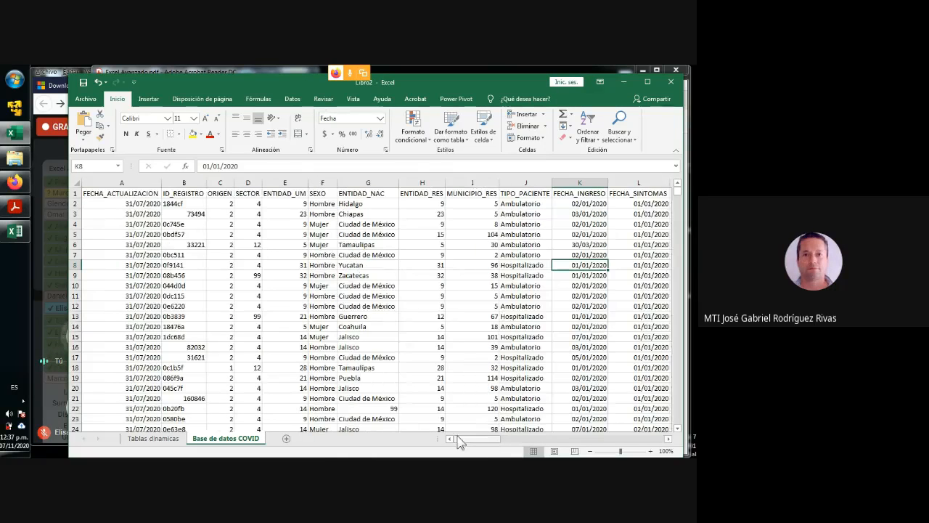
left_click(188, 195)
left_click(187, 205)
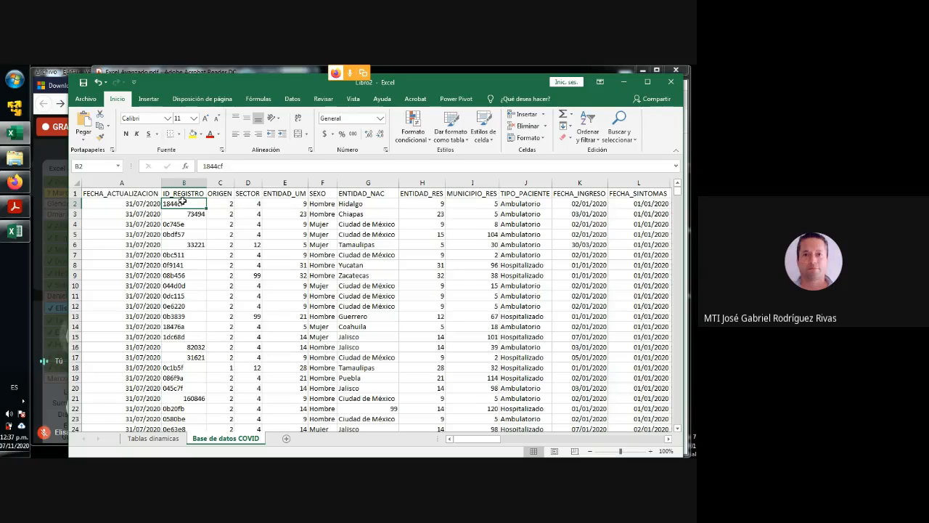
left_click(228, 203)
left_click(252, 203)
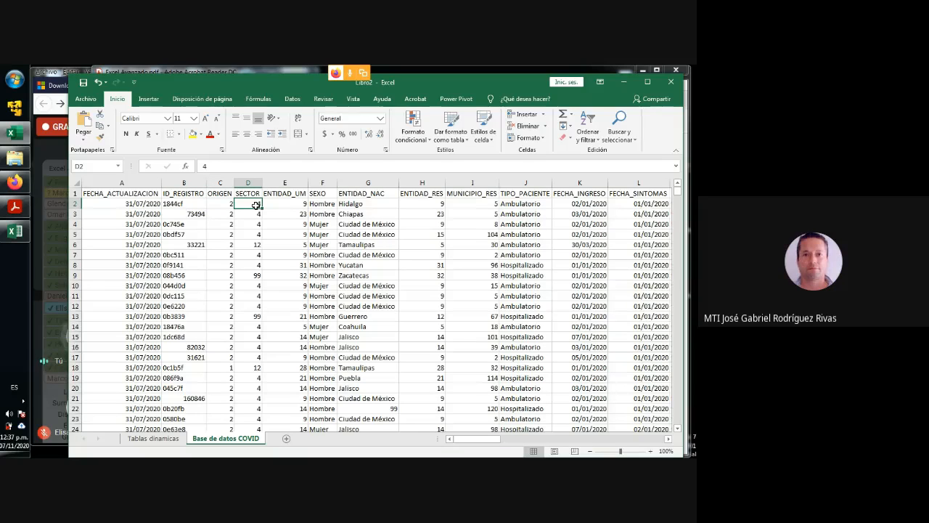
left_click(225, 203)
left_click(256, 204)
left_click(585, 204)
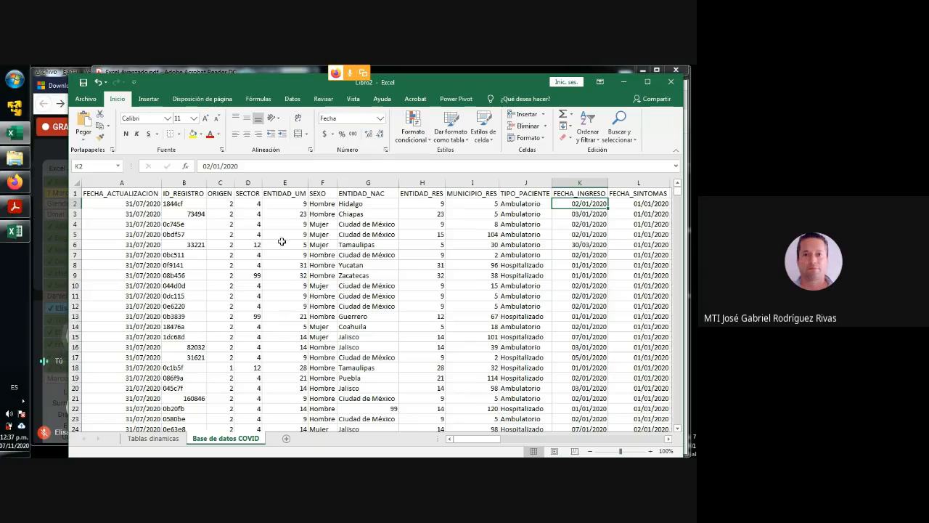
- Inspect the ENTIDAD_NAC entries in Base de datos COVID and slightly widen the SEXO and ID_REGISTRO columns
left_click(365, 196)
left_click(363, 211)
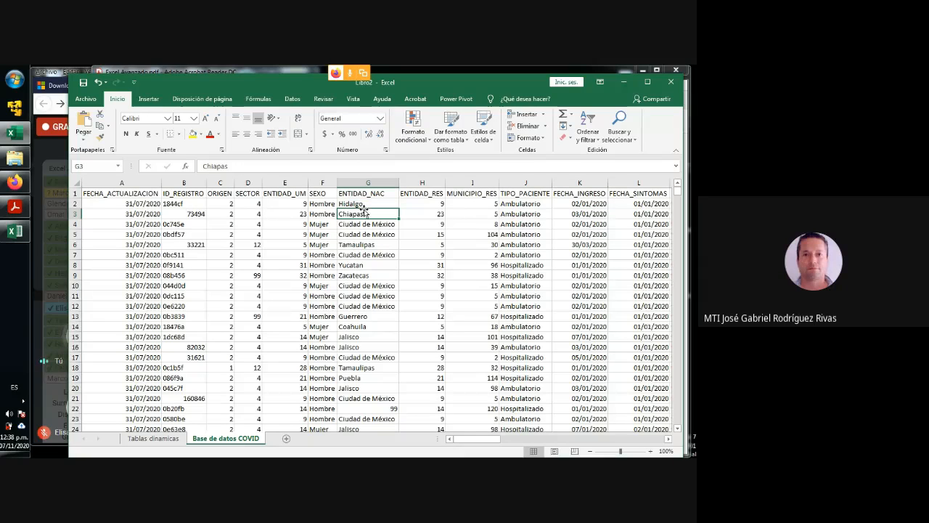
left_click_drag(337, 182, 355, 183)
key("Left")
left_click(178, 212)
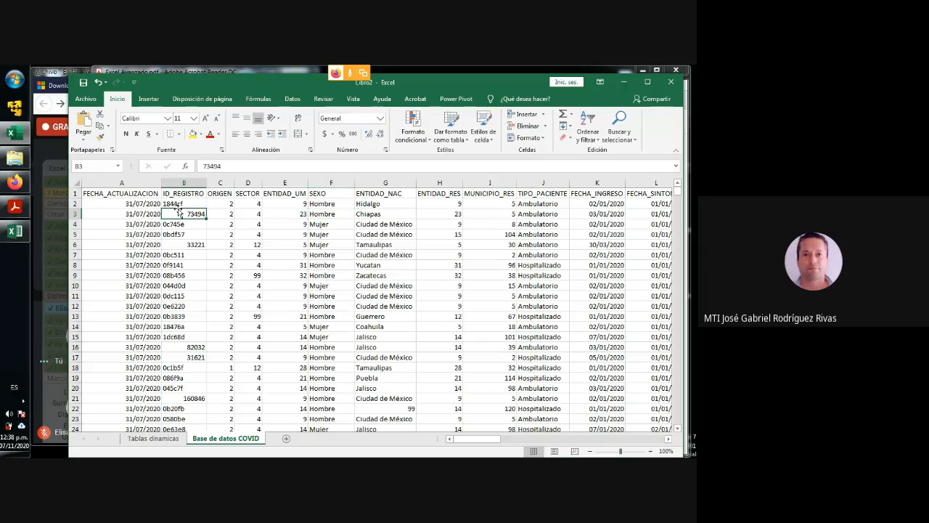
left_click_drag(207, 183, 214, 183)
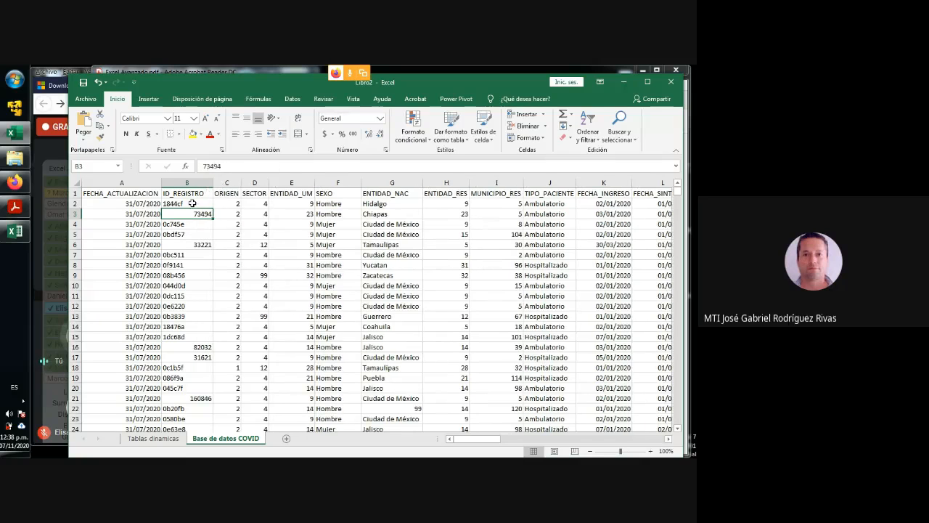
- Examine the ID_REGISTRO entries in Base de datos COVID from row 2 down to row 9
left_click(193, 203)
key("Down")
key("Down")
key("Down")
key("Down")
key("Down")
key("Down")
key("Down")
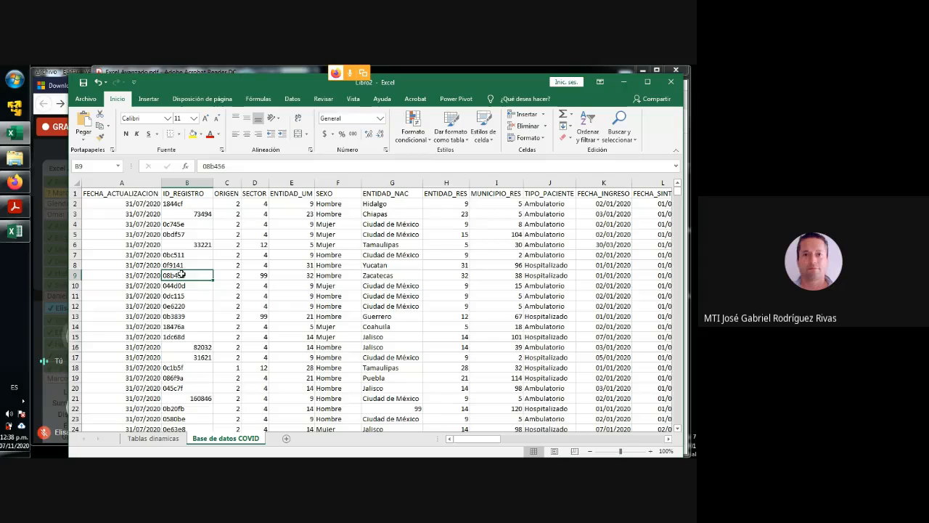
- Add ID_REGISTRO to the values of the pivot table on Tablas dinamicas and format its counts with thousands separators and no decimals
left_click(153, 438)
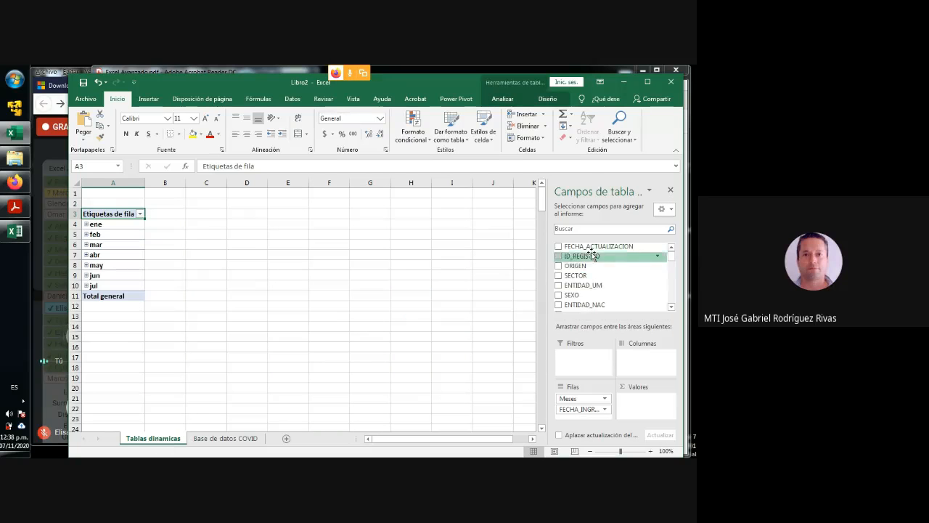
left_click_drag(589, 261, 637, 405)
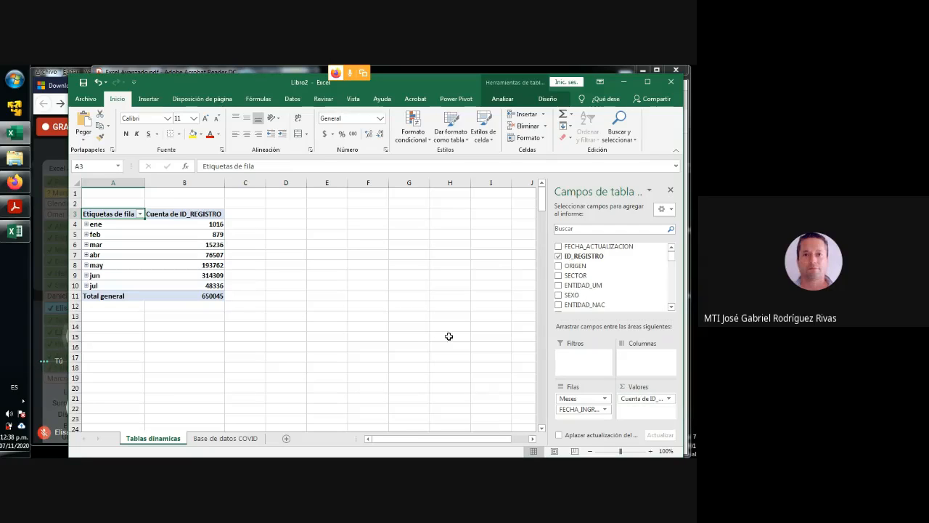
left_click_drag(212, 227, 212, 296)
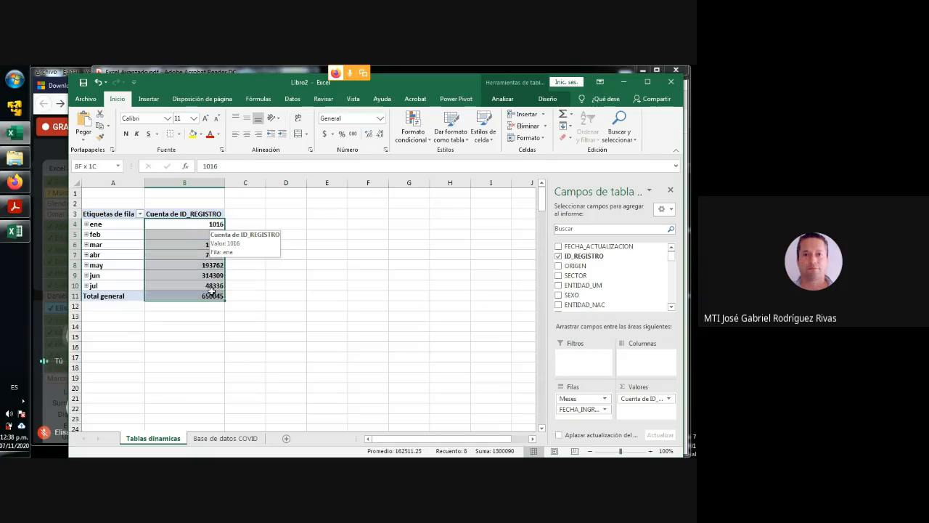
left_click(353, 134)
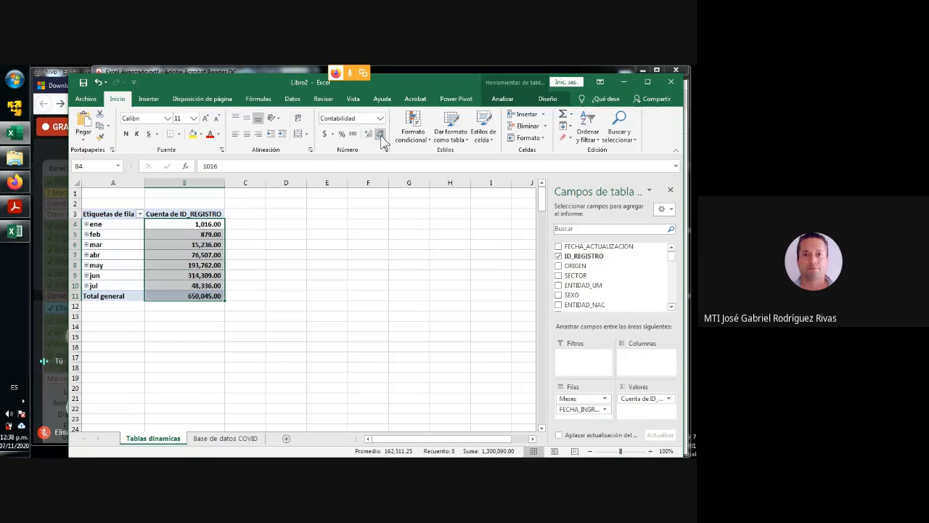
left_click(379, 135)
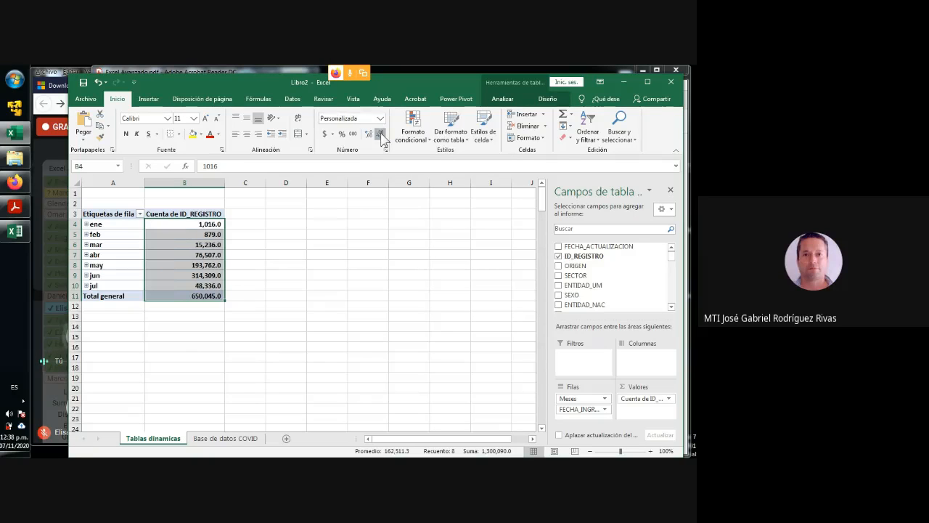
left_click(379, 135)
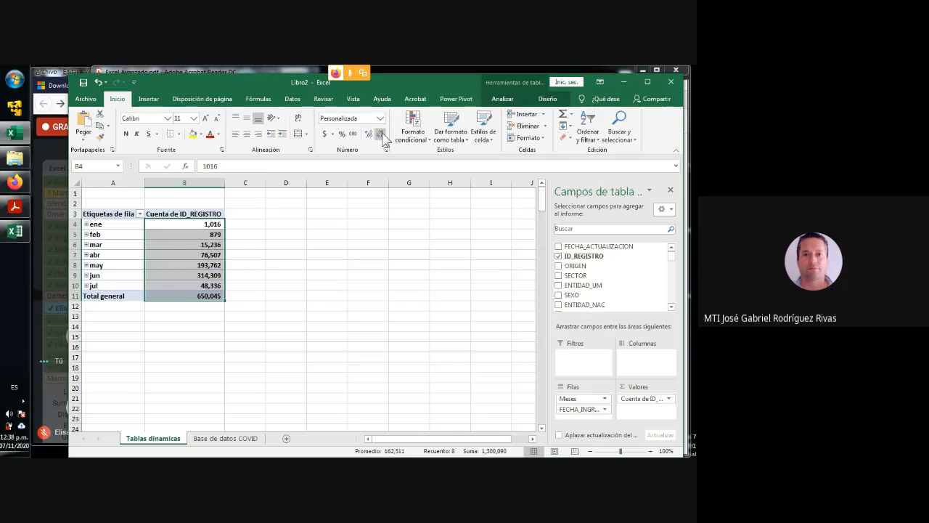
left_click(251, 253)
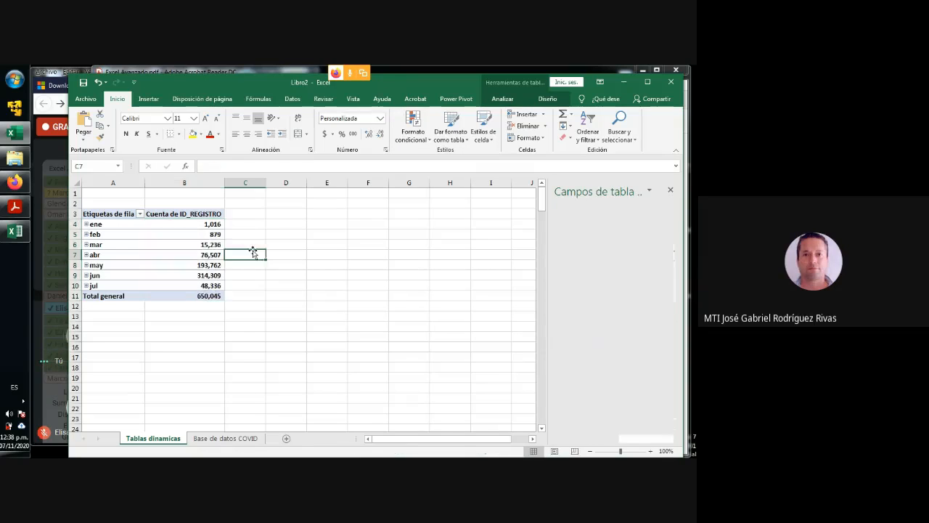
- Review the pivot table's monthly ID_REGISTRO counts one by one from ene to jul
left_click(207, 222)
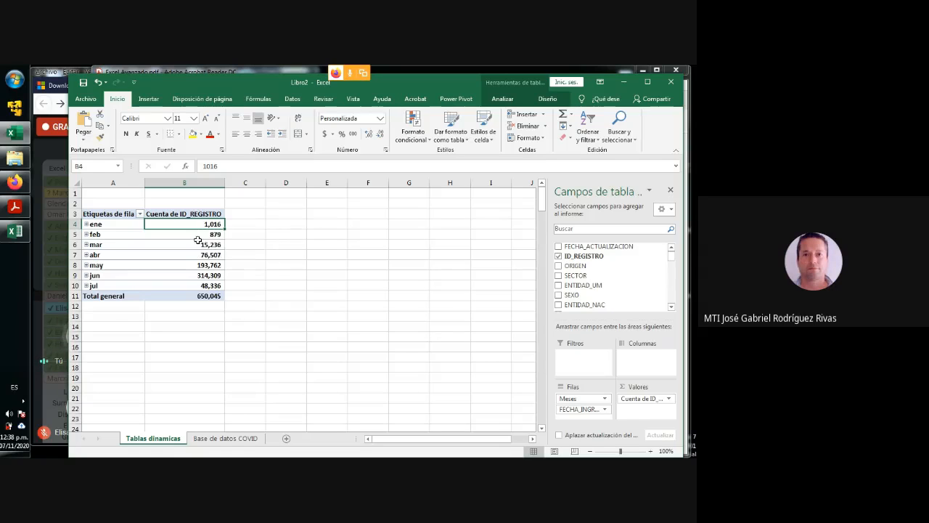
left_click(204, 235)
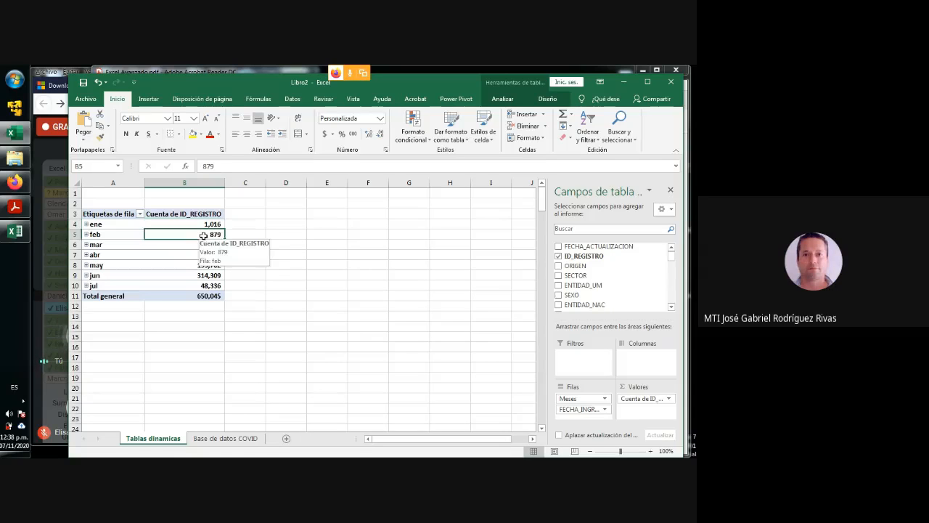
left_click(188, 247)
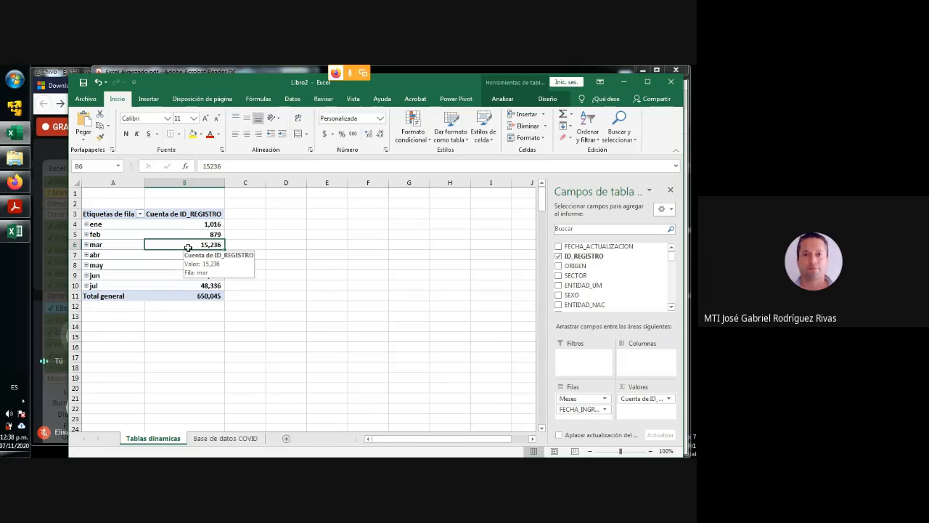
left_click(187, 256)
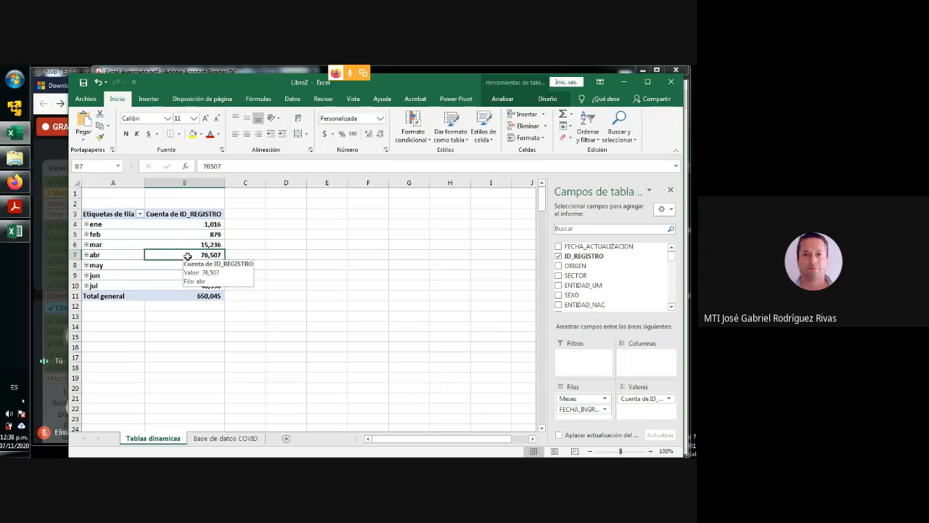
left_click(185, 264)
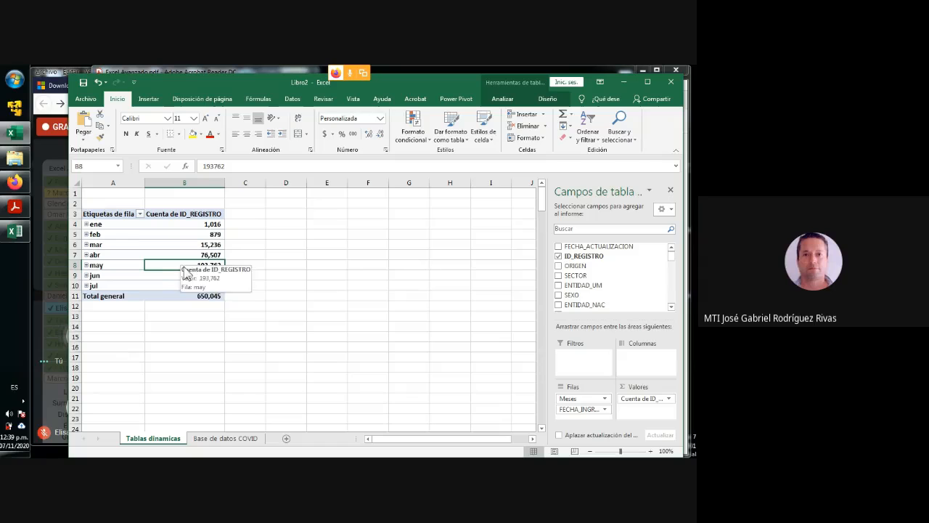
left_click(182, 275)
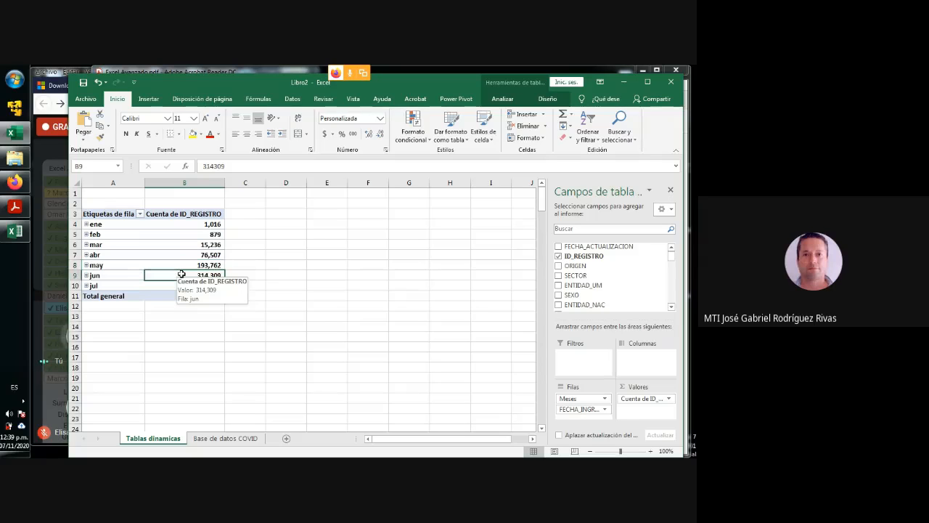
left_click(188, 286)
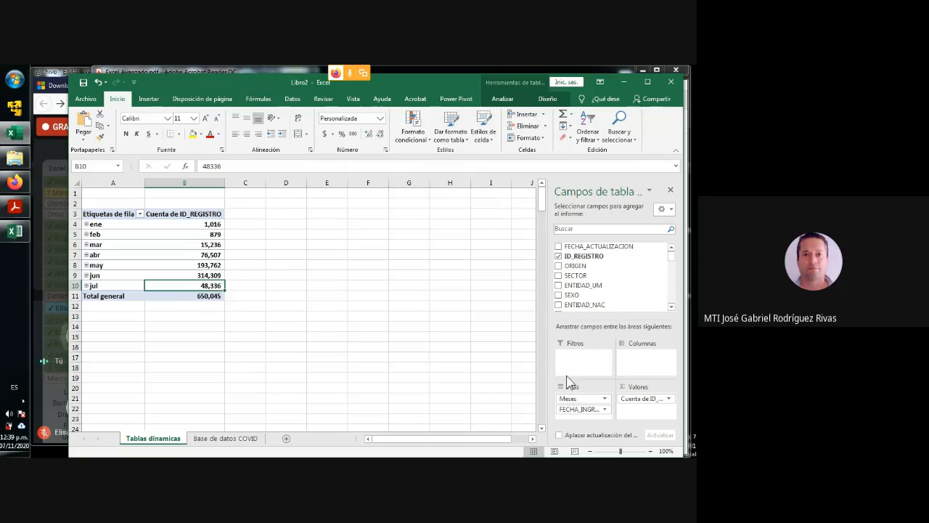
- View the workbook's data connections and close the list without changing anything
mouse_move(188, 235)
left_click(292, 99)
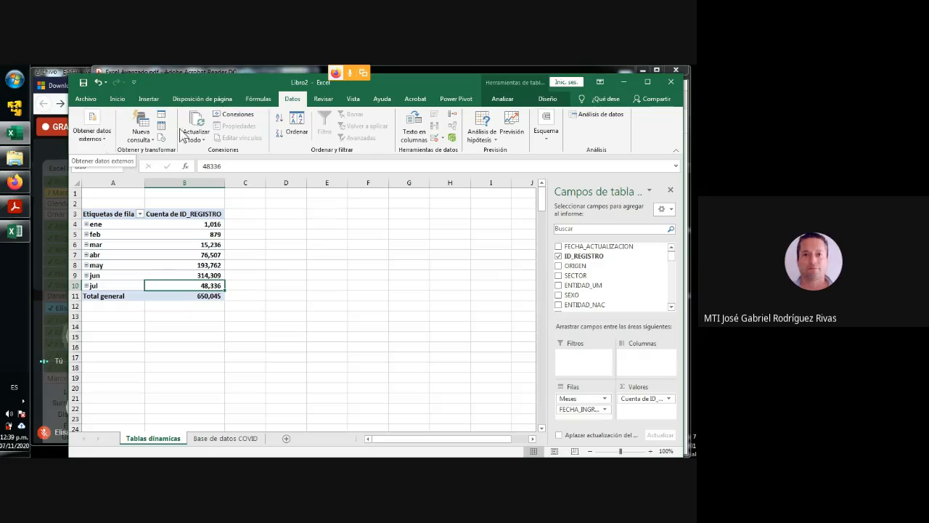
left_click(238, 115)
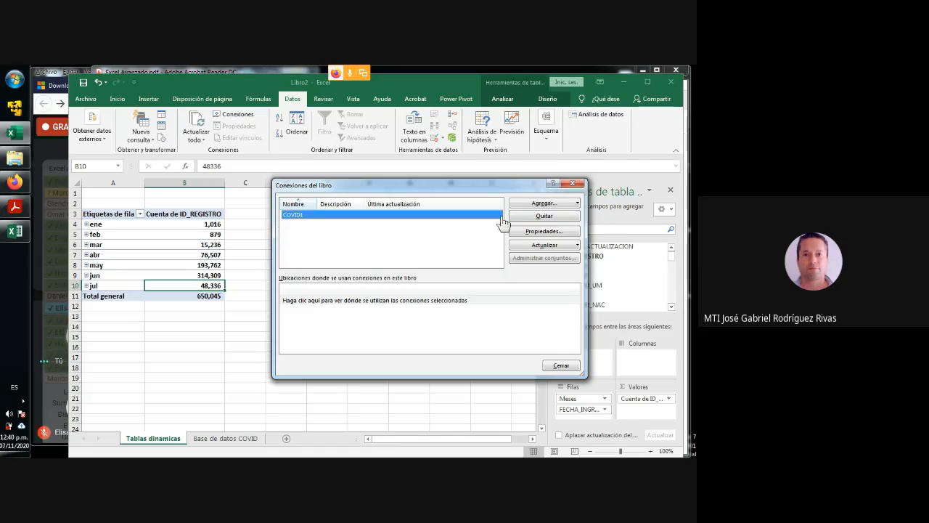
left_click(573, 184)
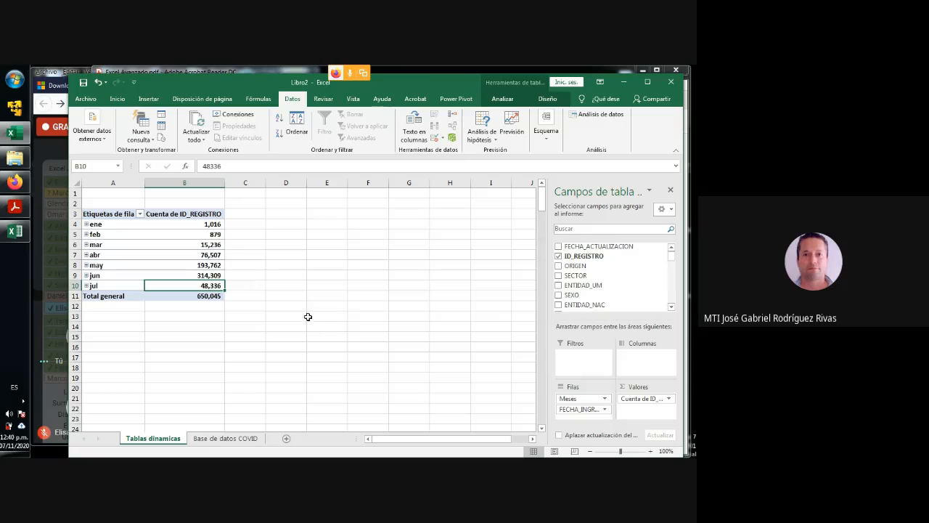
- Check the pivot table's grand total and examine the RESULTADO column in Base de datos COVID
left_click(198, 296)
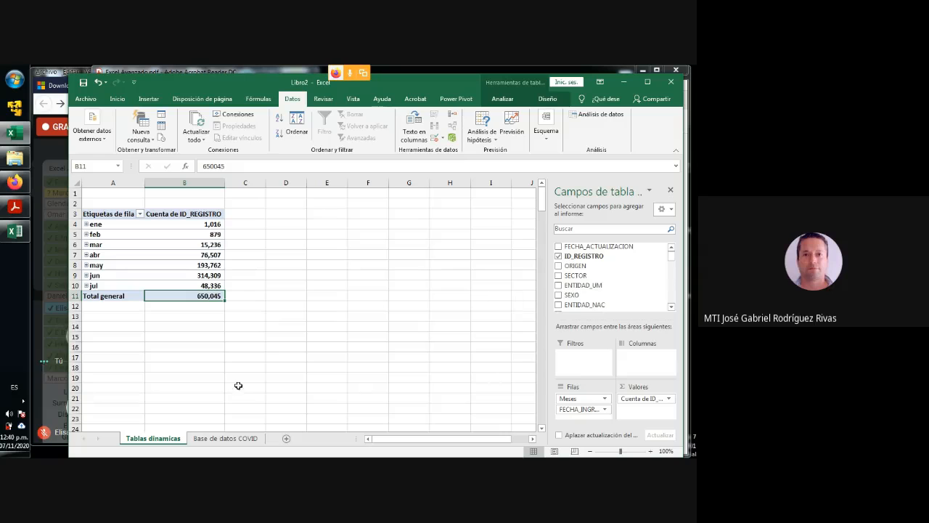
left_click(226, 439)
left_click_drag(457, 439, 599, 439)
left_click(448, 194)
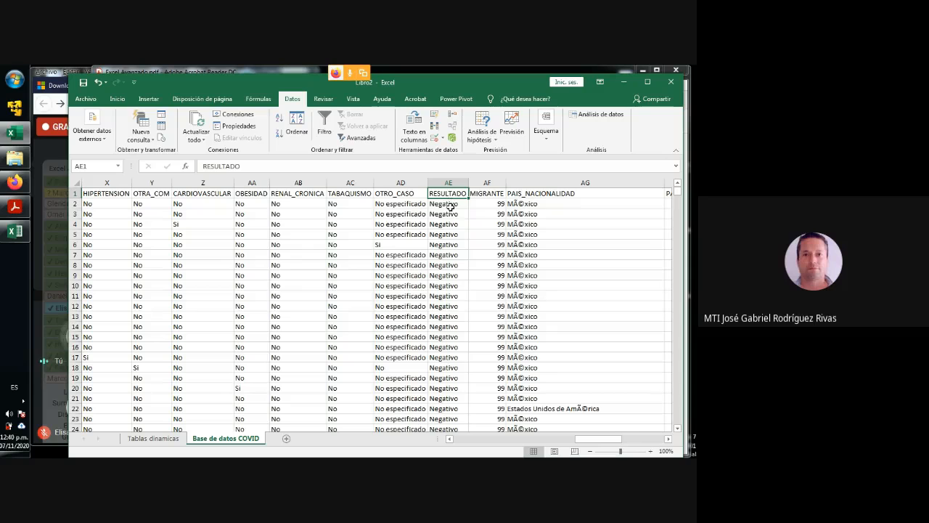
left_click(450, 213)
left_click(454, 254)
scroll(456, 273, "down", 5)
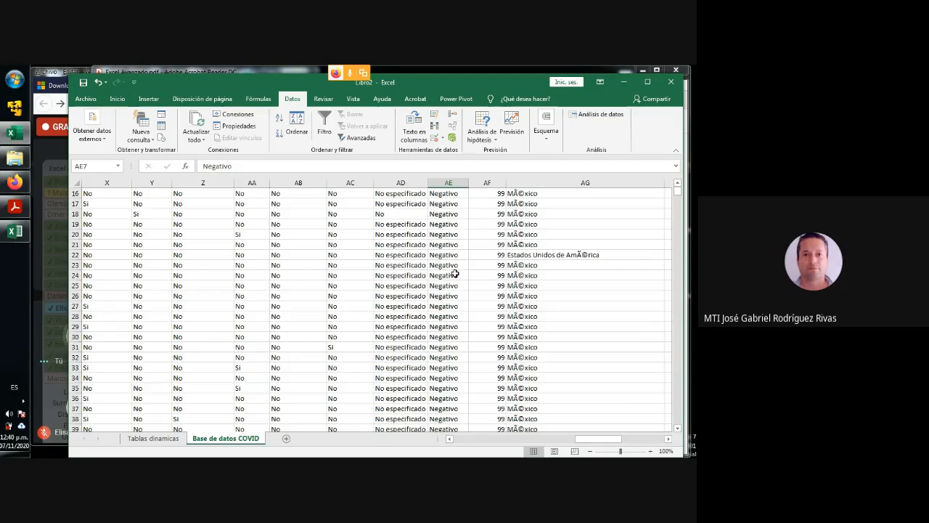
- On Tablas dinamicas, add RESULTADO as a report filter of the pivot table and filter it to Positivo
left_click(159, 438)
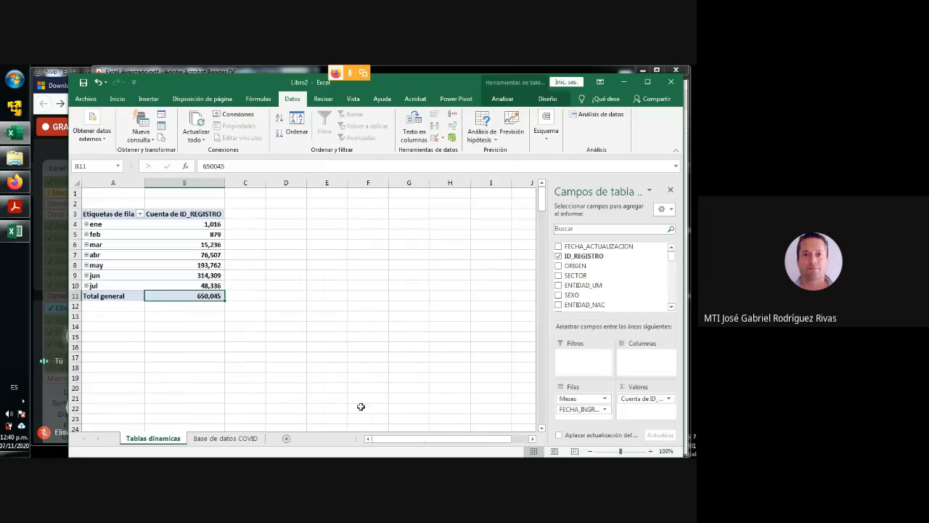
left_click_drag(673, 255, 674, 293)
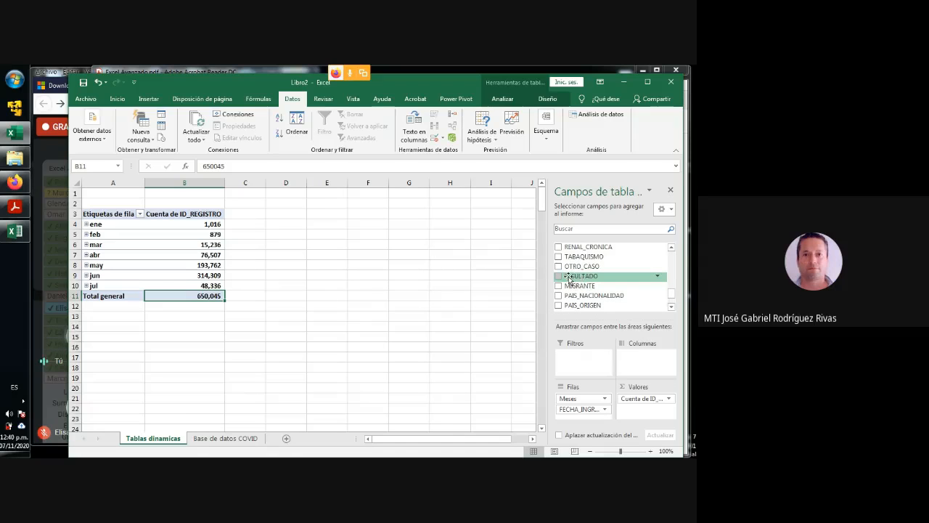
left_click_drag(570, 279, 579, 363)
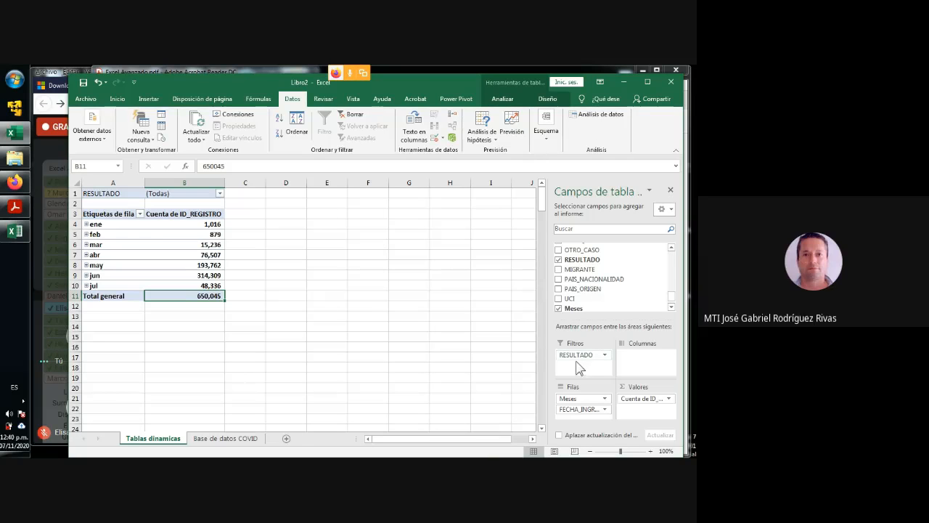
left_click(221, 194)
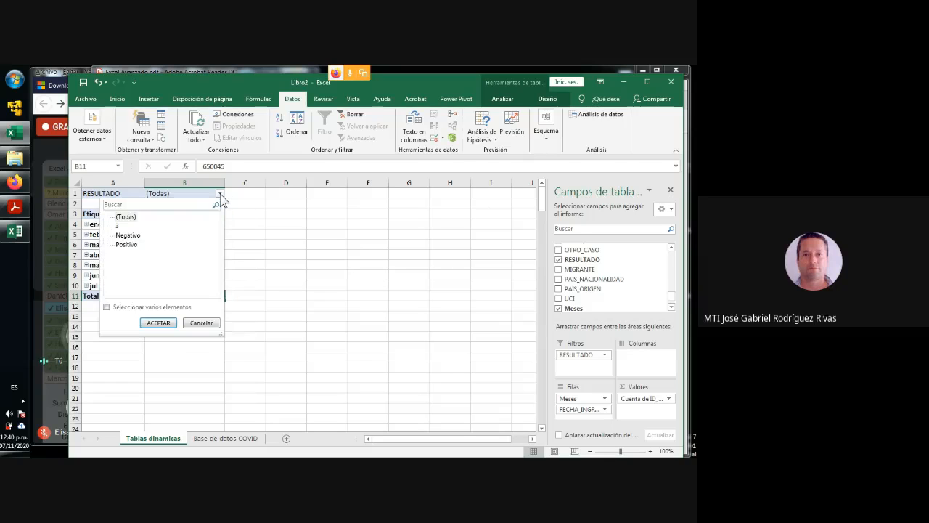
left_click(126, 246)
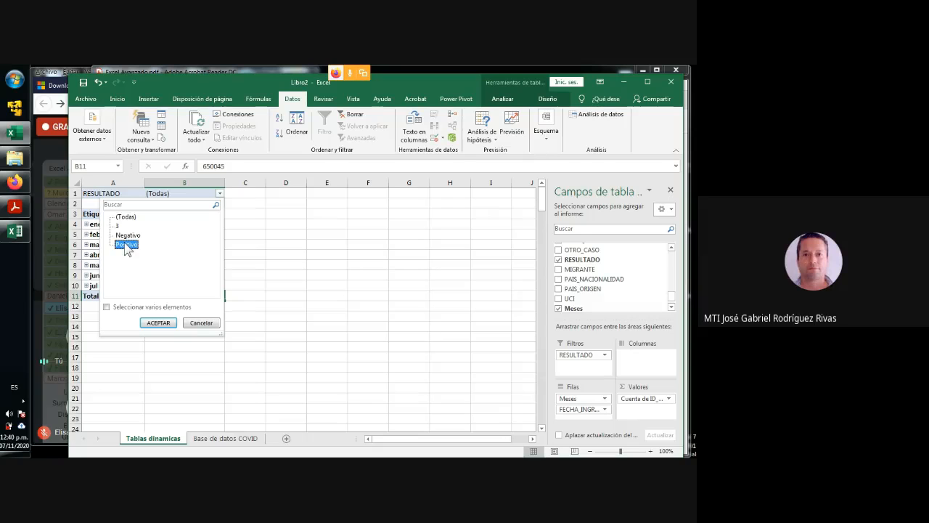
left_click(158, 323)
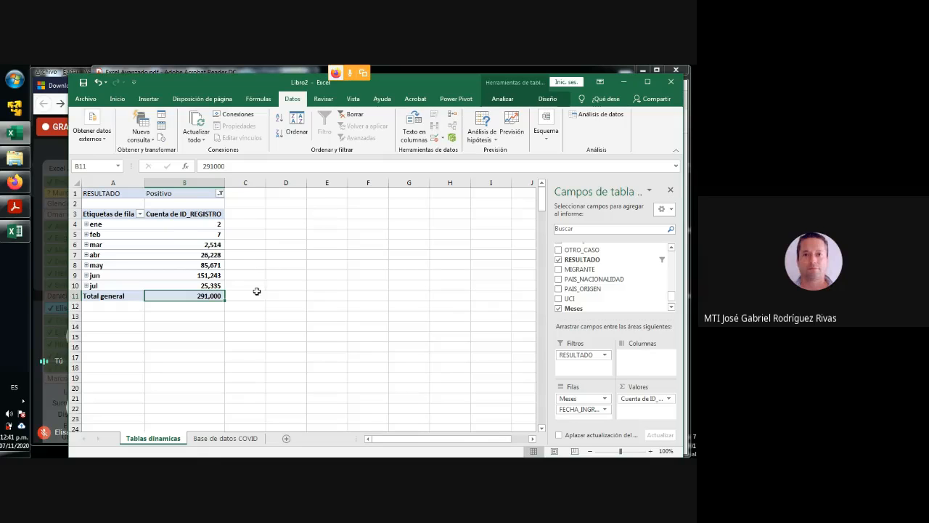
- Examine the SEXO column's header and first entries in Base de datos COVID
left_click(229, 439)
left_click_drag(597, 439, 473, 438)
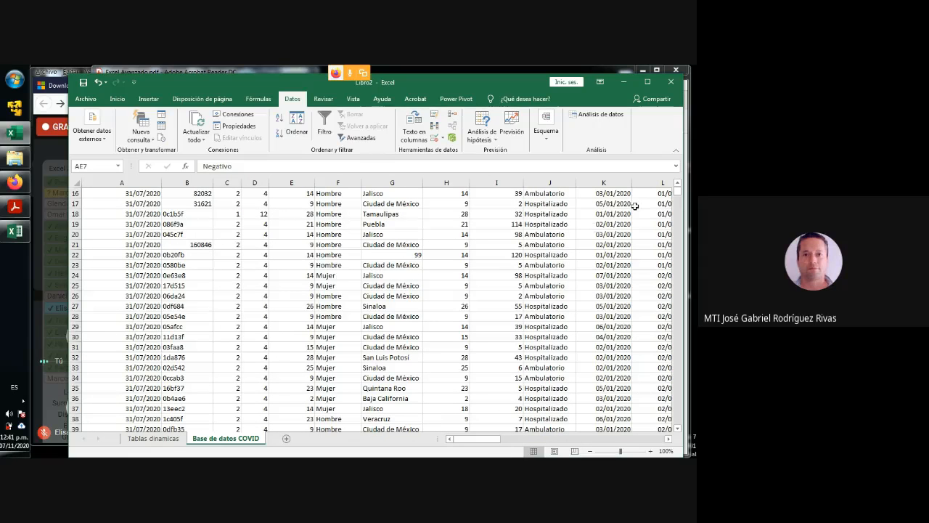
scroll(239, 235, "up", 5)
left_click(345, 195)
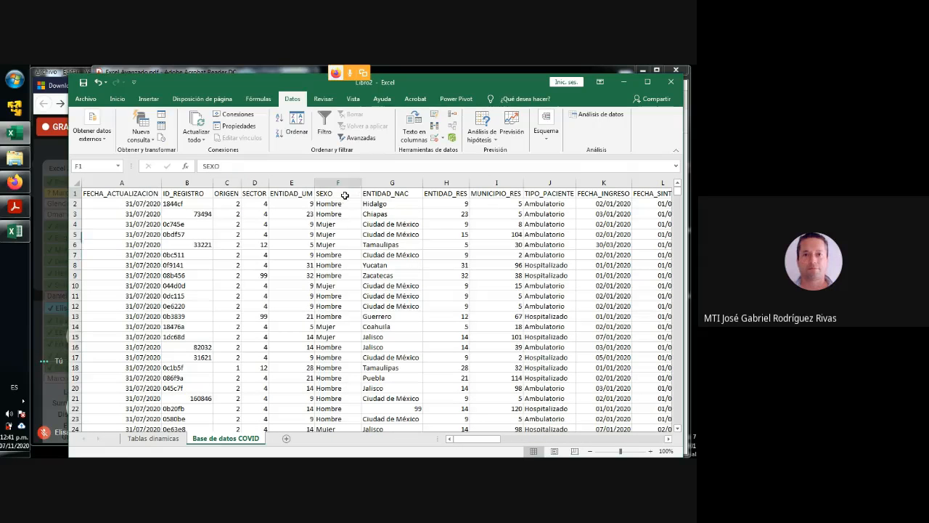
left_click(338, 212)
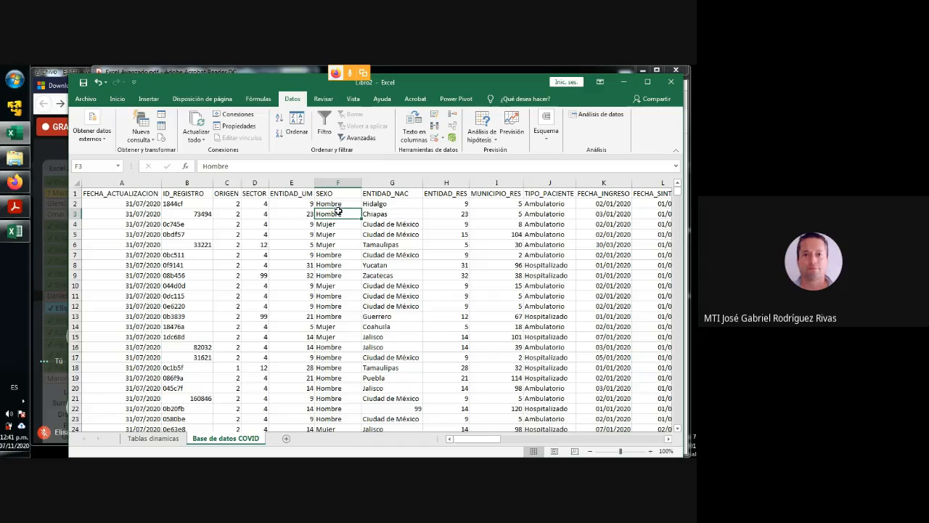
left_click(338, 204)
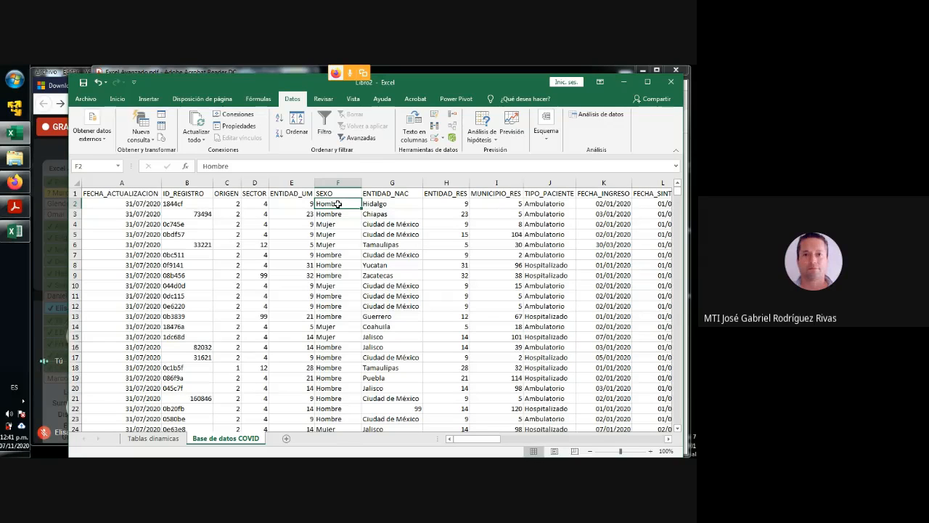
- Check the dashboard recommendations in the Excel Avanzado PDF in Acrobat Reader and return to the Tablas dinamicas sheet in Excel
left_click(625, 81)
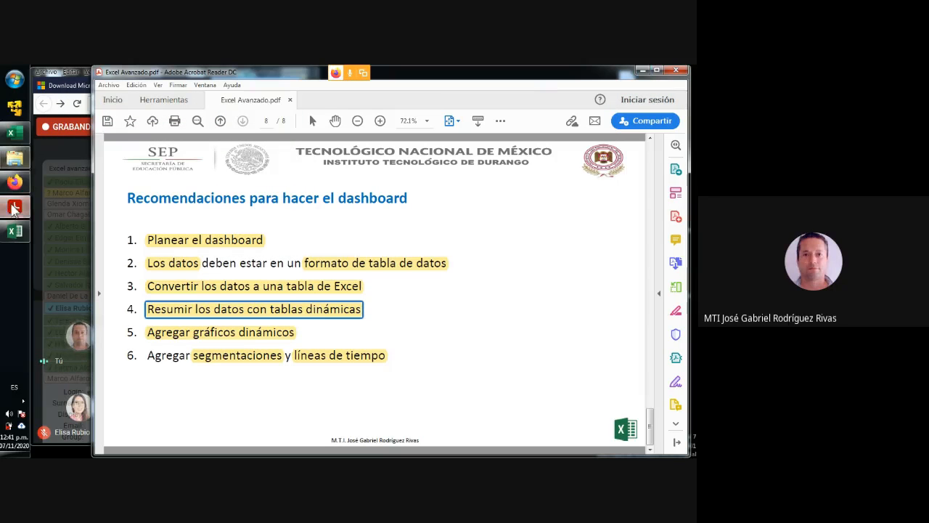
left_click(14, 132)
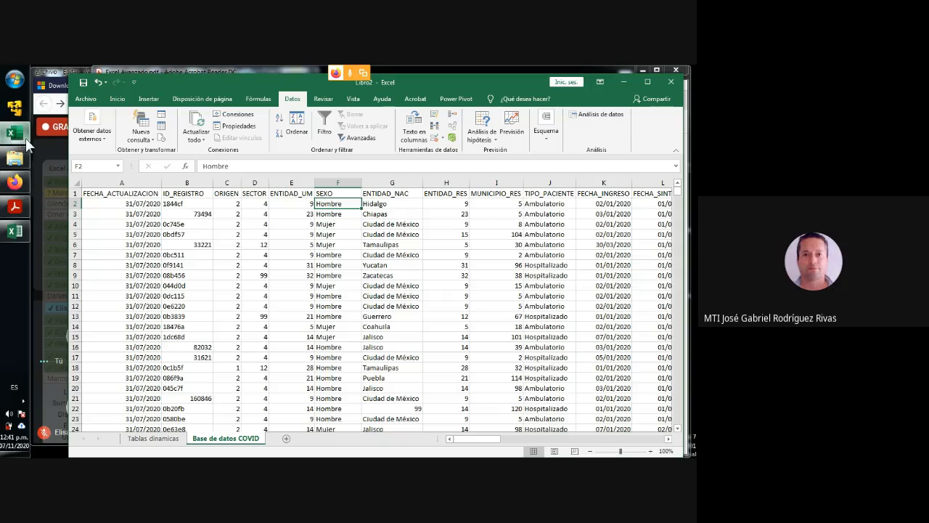
right_click(276, 235)
left_click(153, 438)
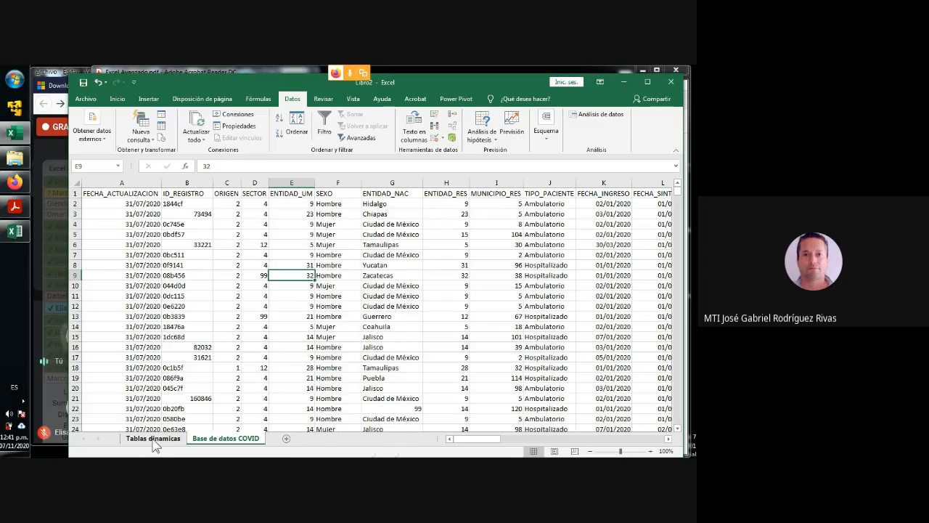
left_click(153, 438)
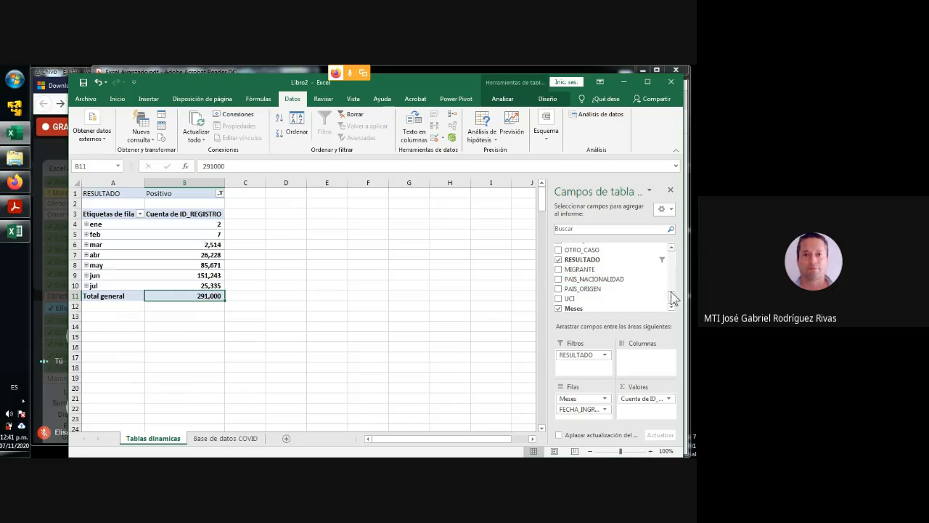
- Add the SEXO field to the columns area of the pivot table on Tablas dinamicas
left_click_drag(671, 296, 670, 263)
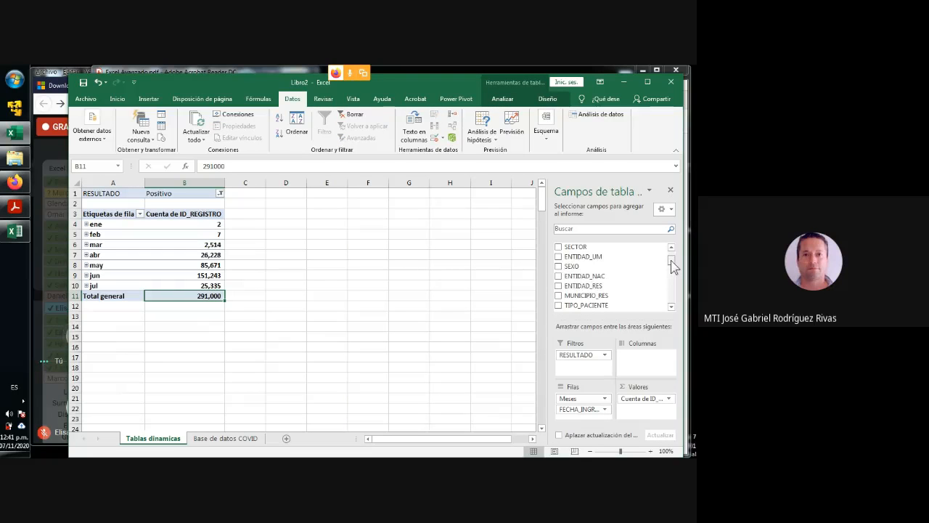
left_click_drag(576, 265, 649, 368)
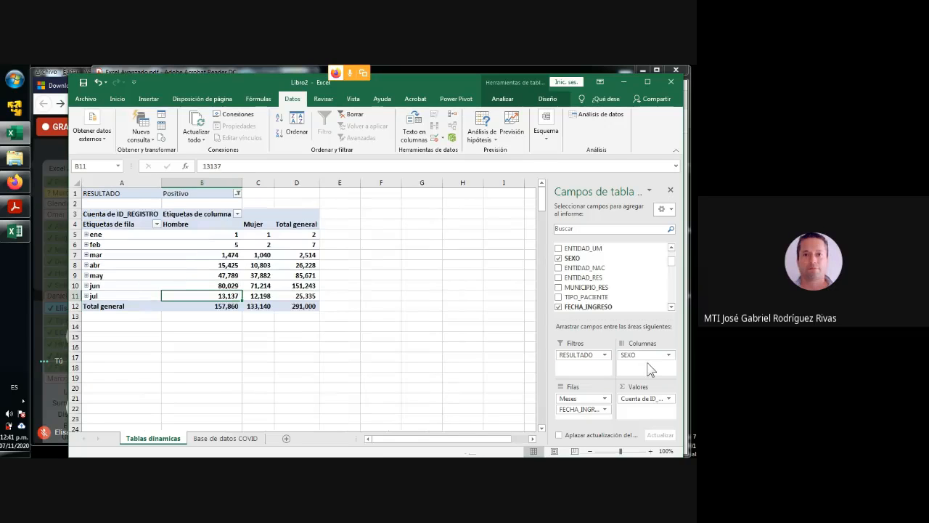
- Examine the pivot table's monthly positive-case counts for Hombre and Mujer and their row totals
left_click(207, 231)
left_click(206, 224)
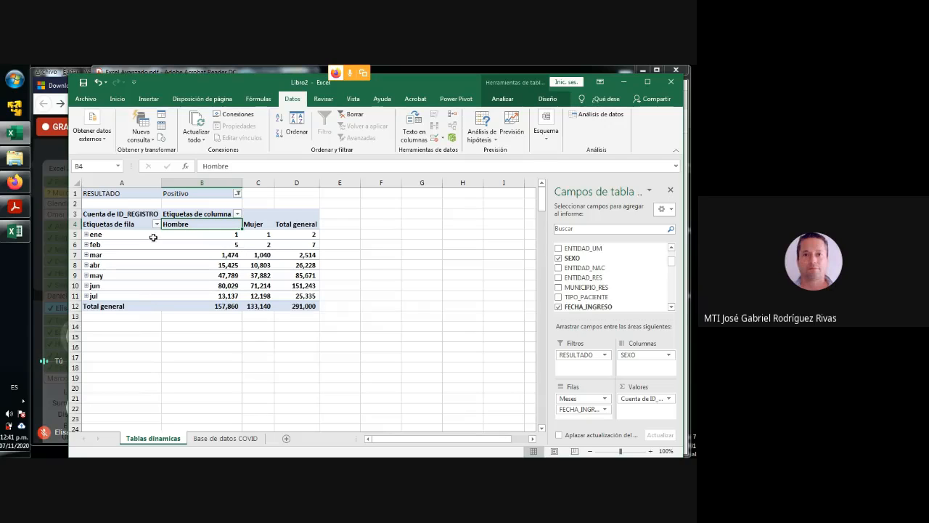
left_click(226, 236)
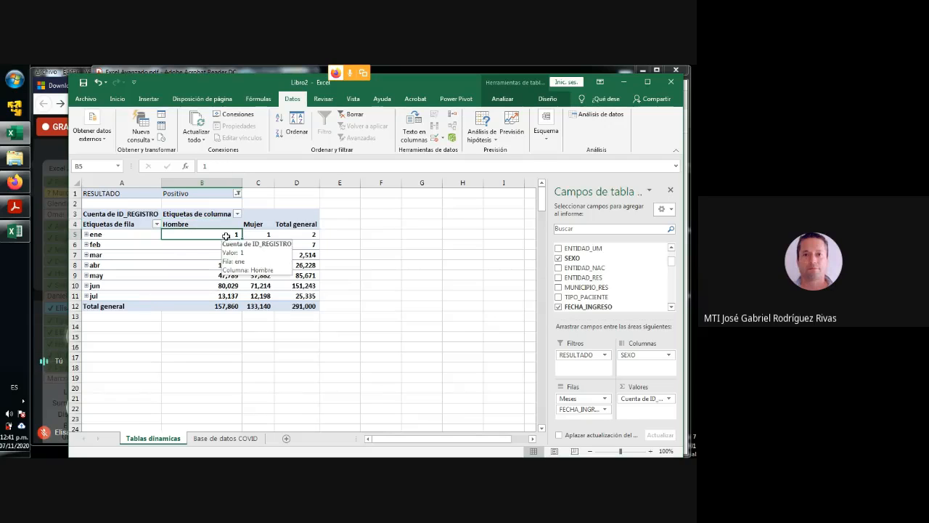
left_click(260, 236)
left_click(308, 236)
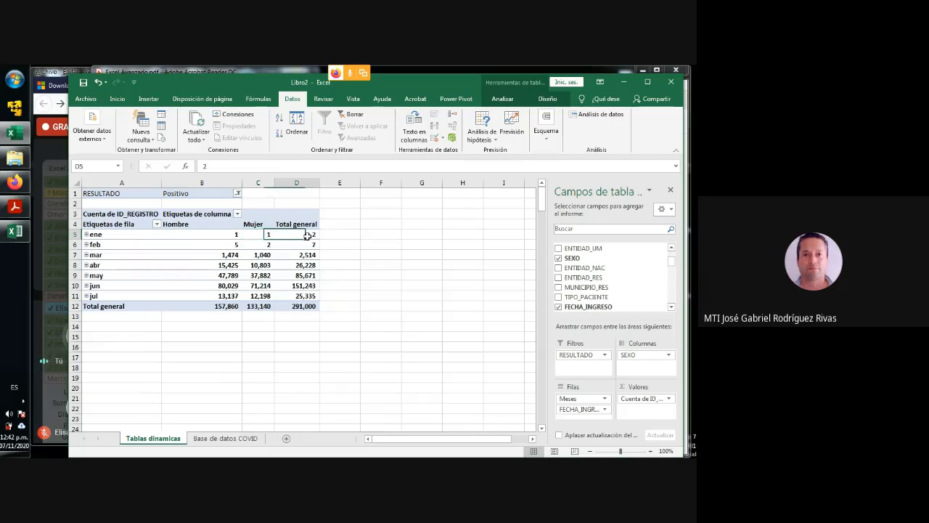
left_click(218, 245)
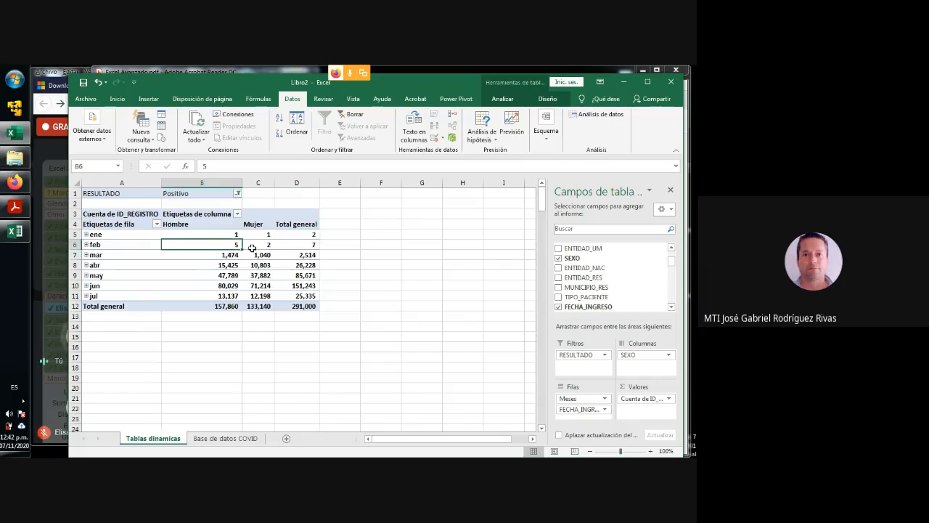
left_click(256, 246)
left_click(308, 245)
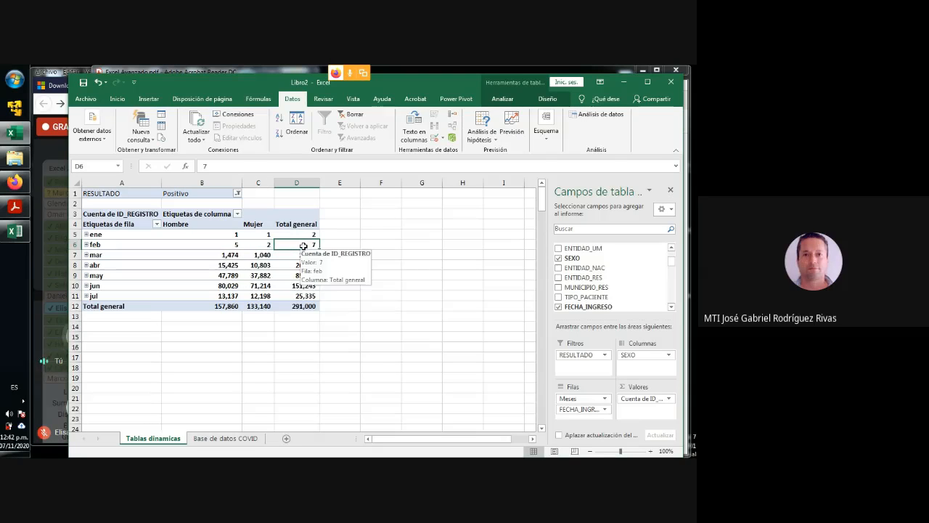
left_click(218, 257)
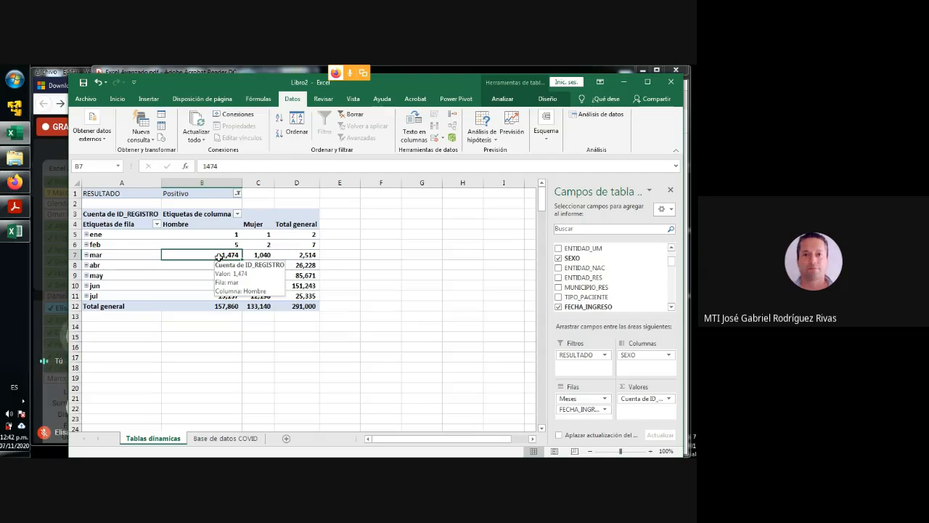
left_click(261, 255)
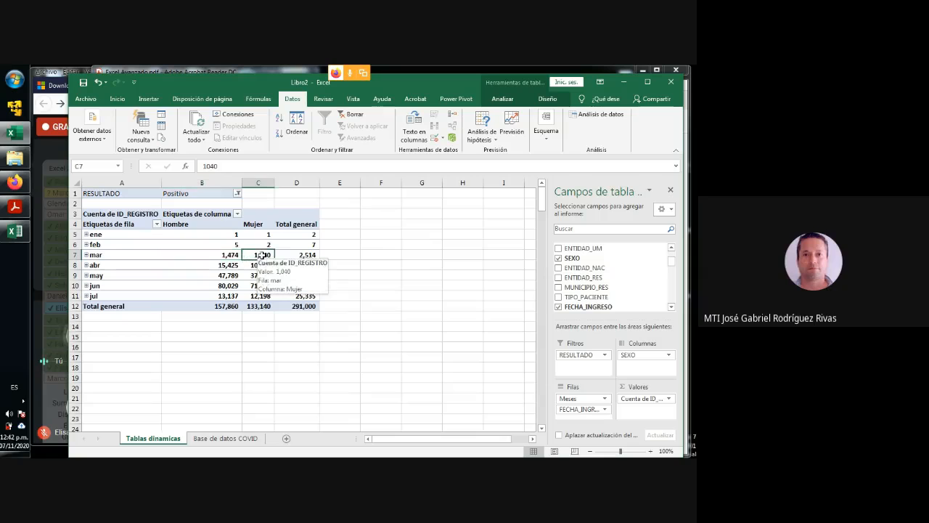
left_click(297, 256)
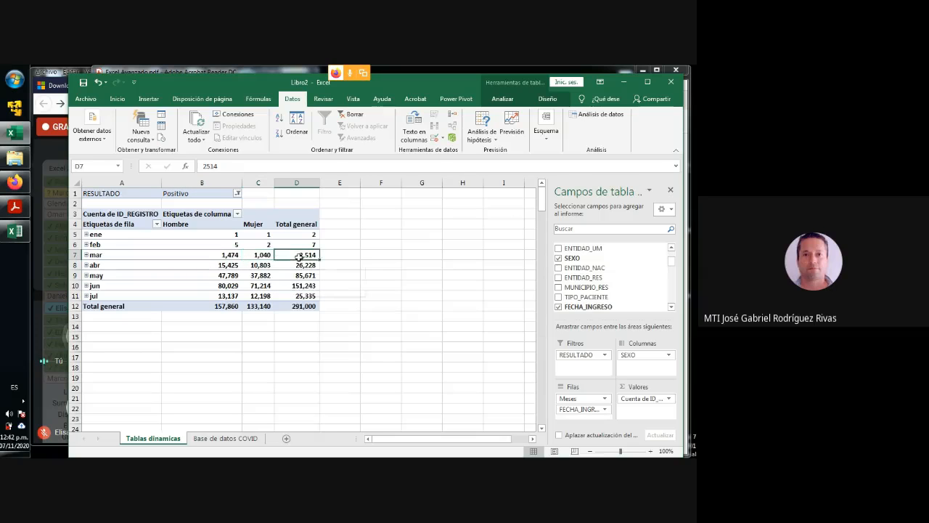
left_click(221, 287)
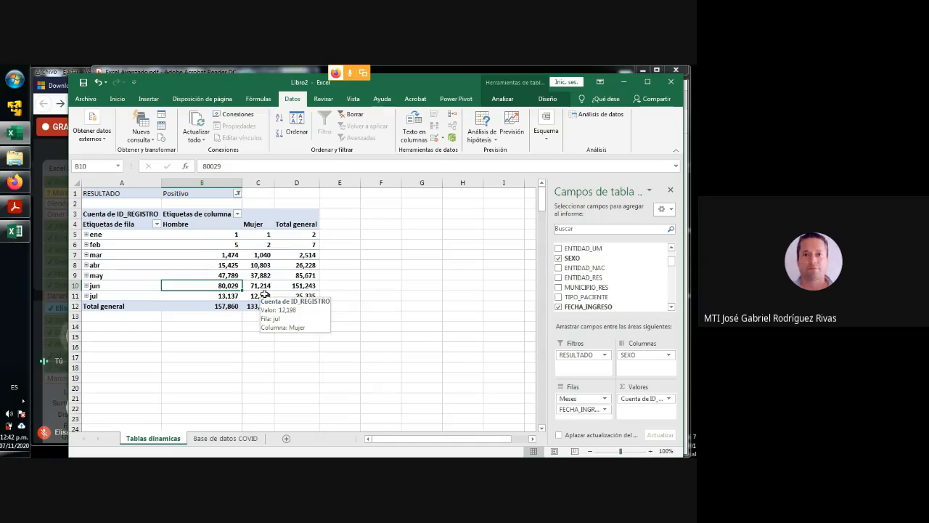
left_click(374, 307)
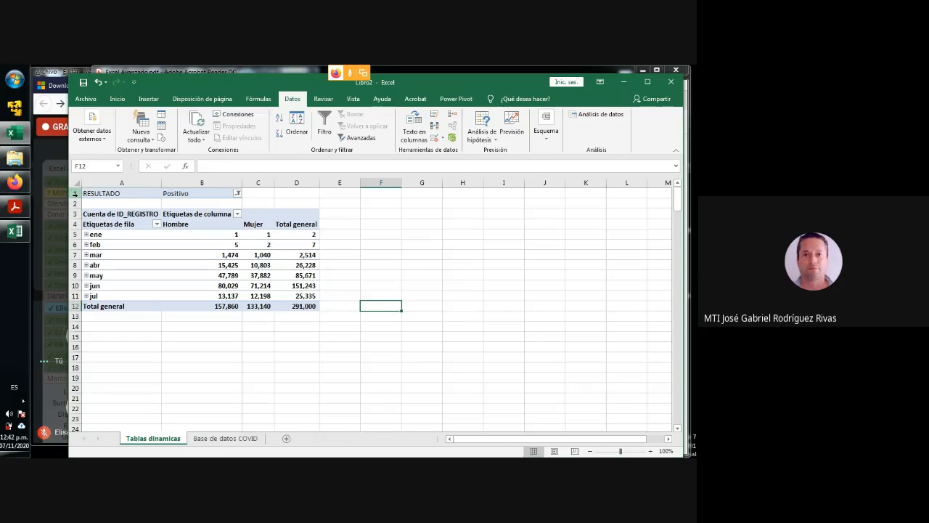
- Switch to File Explorer and look through the Avanzado folder inside Curso Excel
left_click(27, 163)
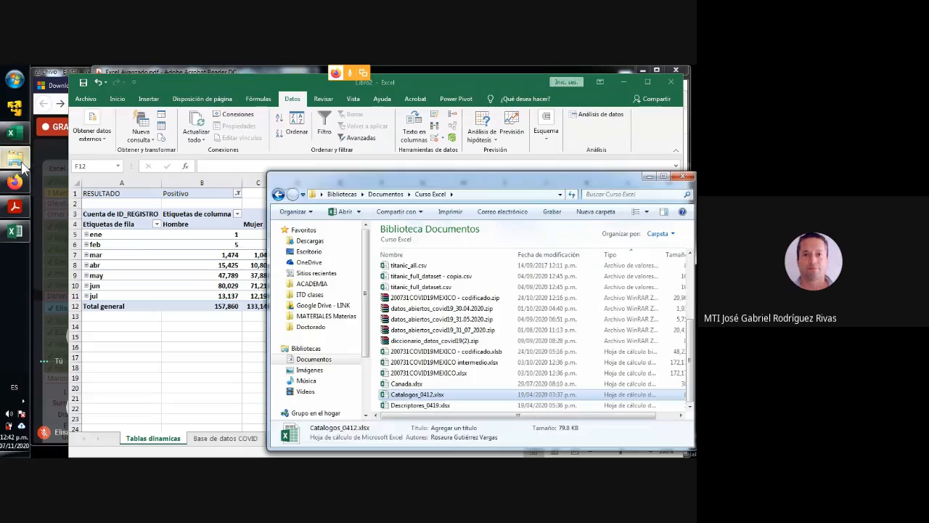
left_click_drag(377, 171, 377, 76)
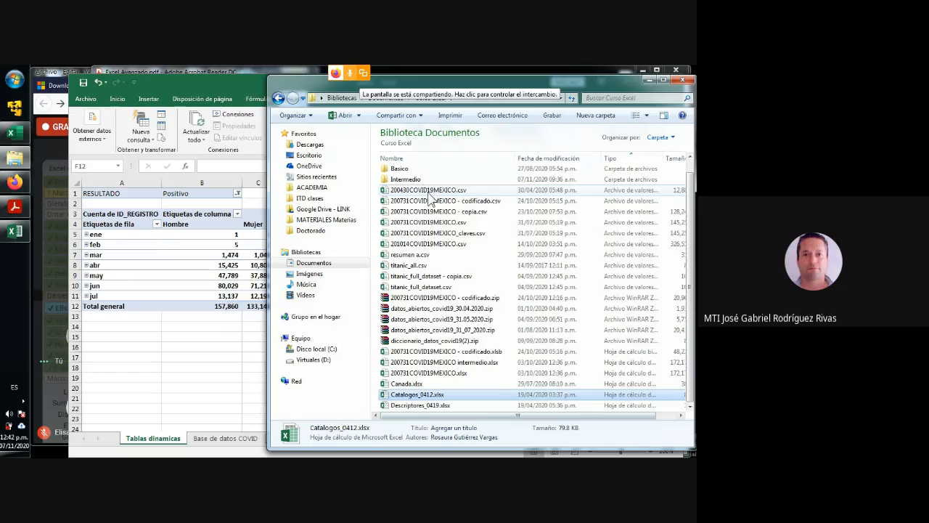
double_click(403, 173)
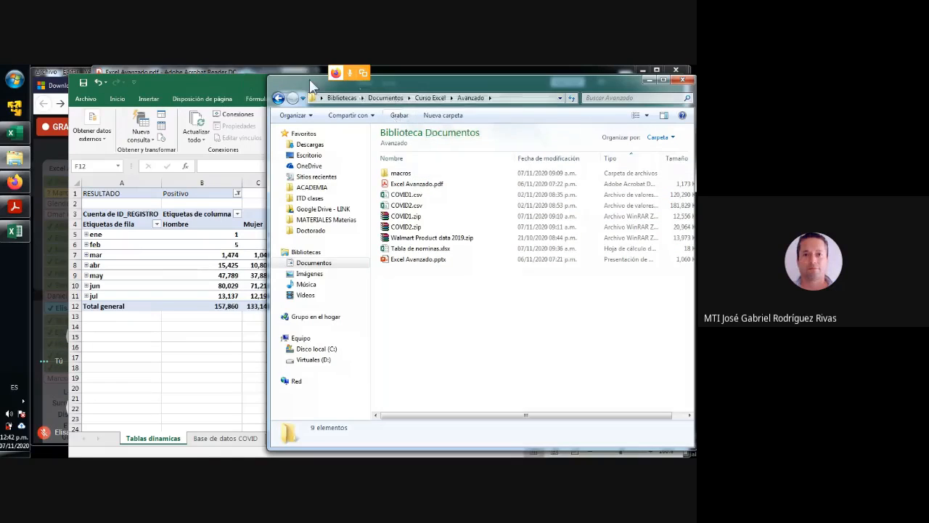
left_click_drag(310, 84, 222, 111)
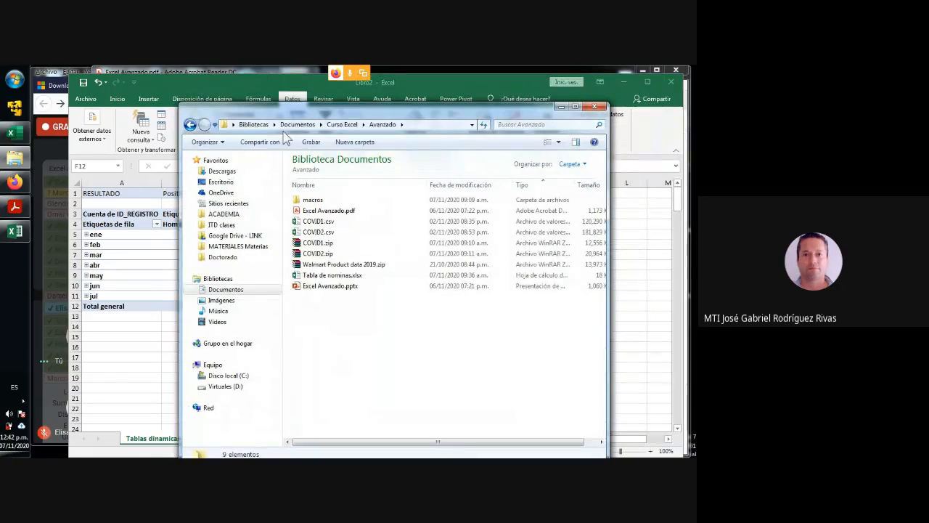
- Open 200731COVID19MEXICO dashboard.xlsx from the 3.AVANZADO folder in Google Drive's Curso Excel, dismissing the Windows activation notice
left_click(233, 236)
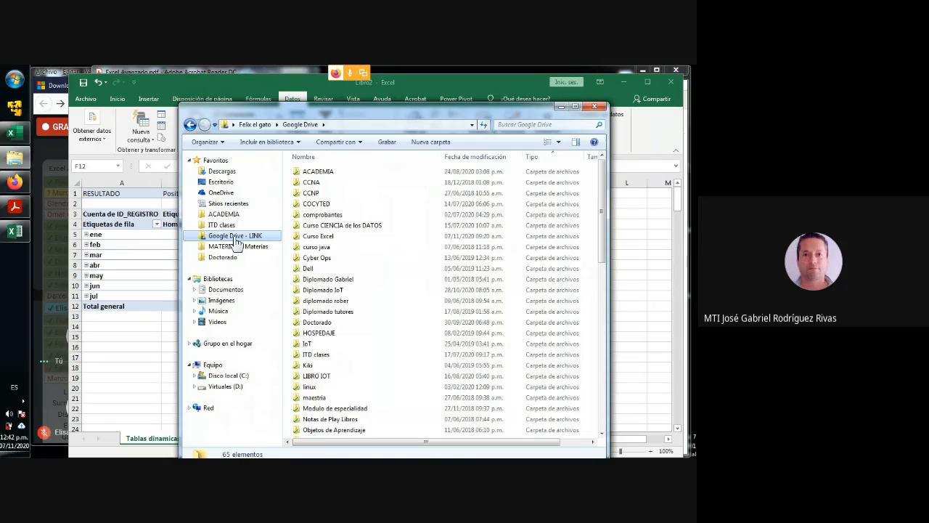
double_click(319, 236)
double_click(325, 194)
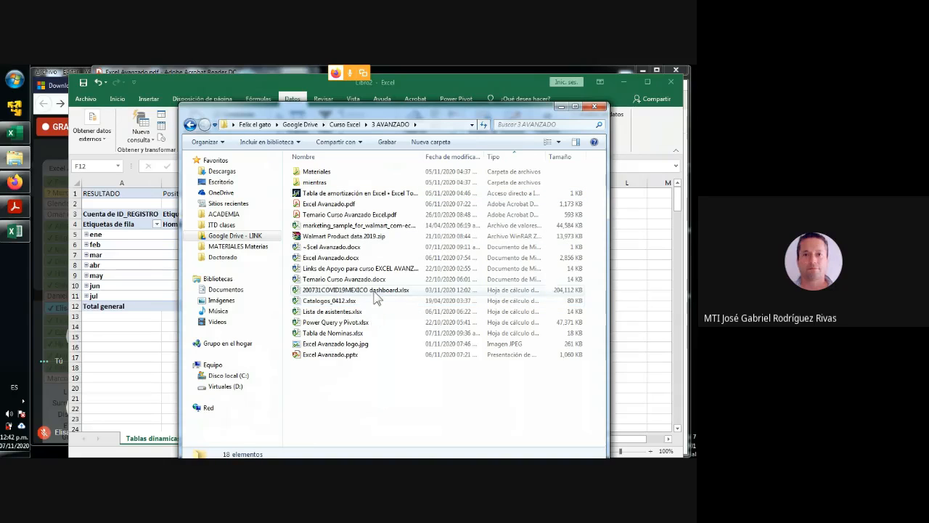
left_click(375, 291)
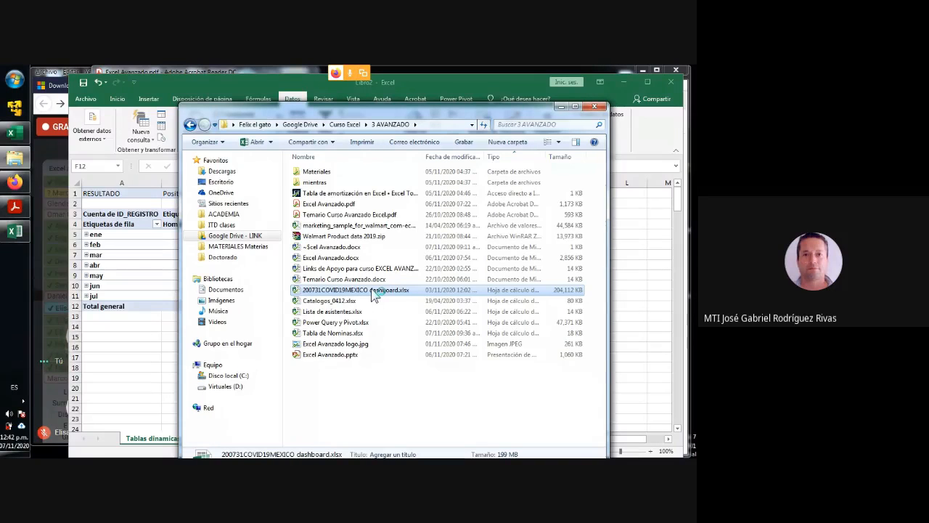
double_click(371, 290)
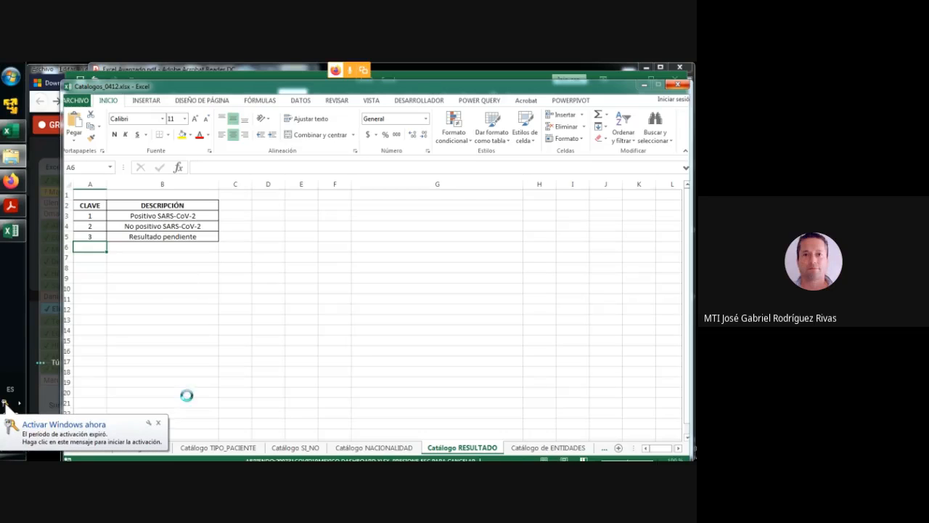
left_click(157, 422)
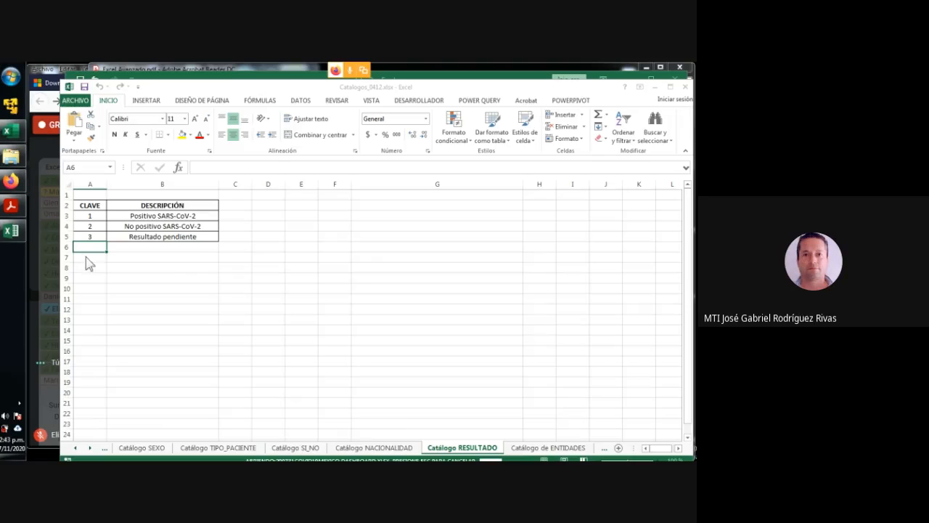
left_click(10, 230)
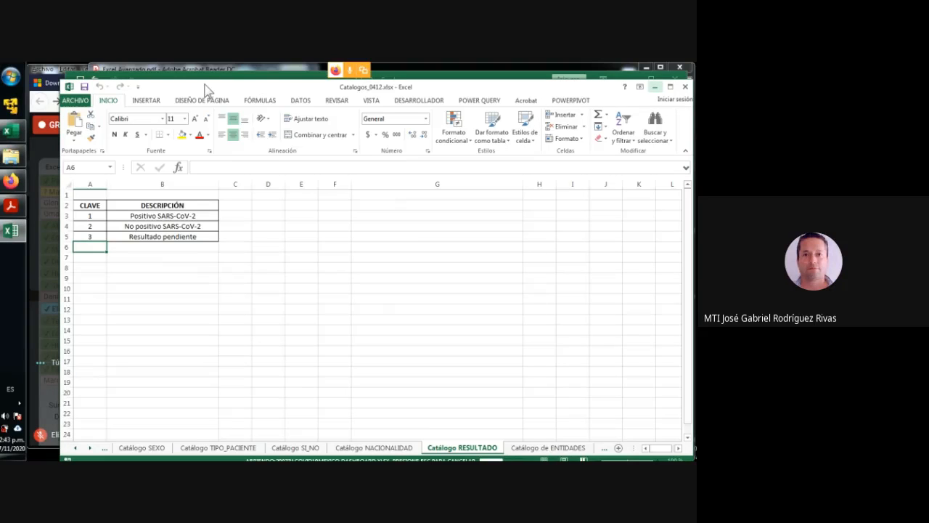
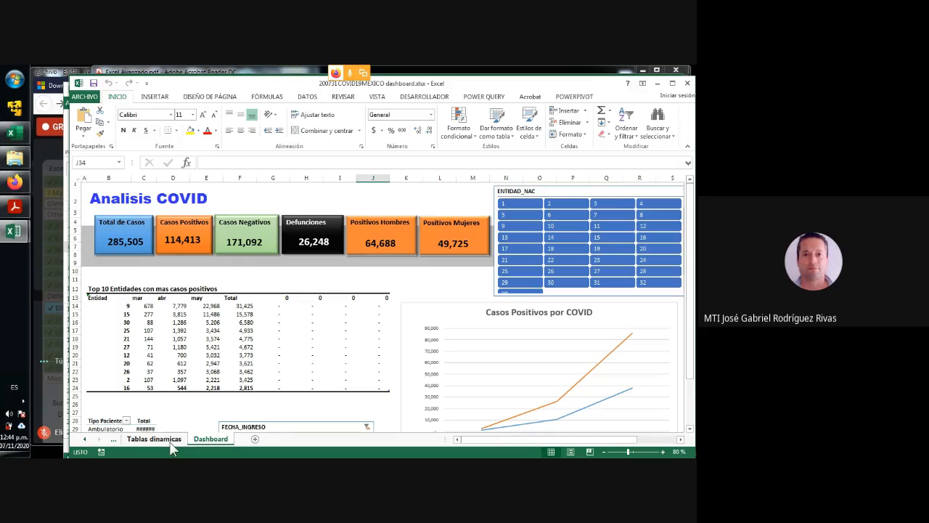
- Maximize the dashboard workbook and examine the Analisis COVID title and the six indicator cards from Total de Casos to Positivos Mujeres
left_click(673, 85)
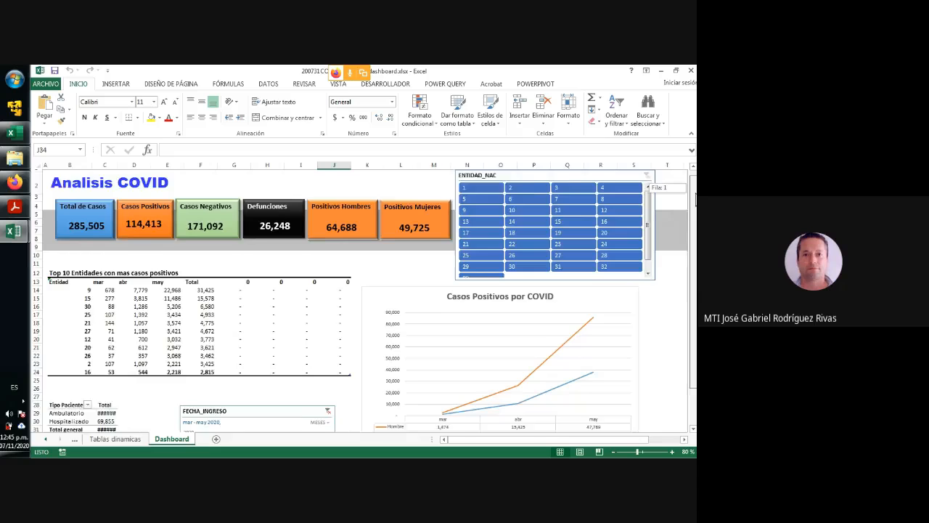
left_click_drag(695, 194, 695, 203)
scroll(362, 301, "up", 2)
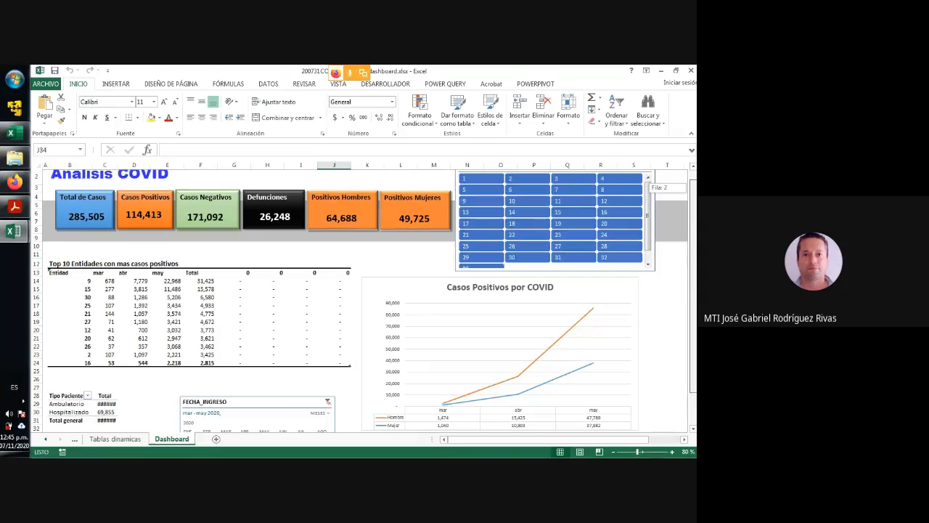
scroll(360, 301, "up", 1)
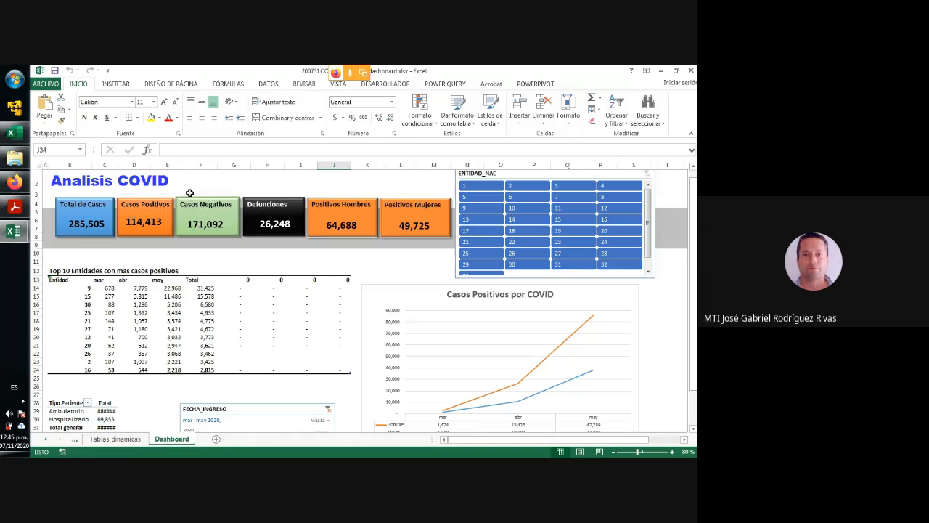
left_click(84, 186)
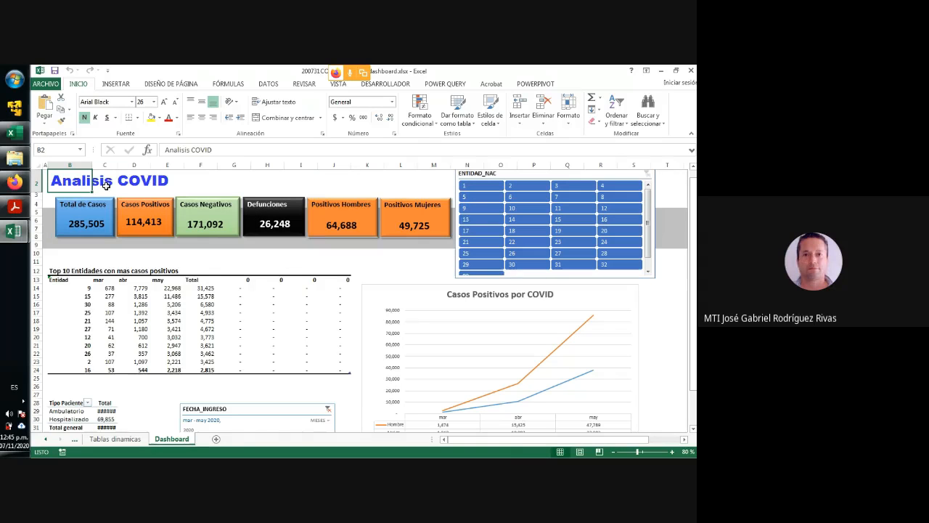
left_click(157, 181)
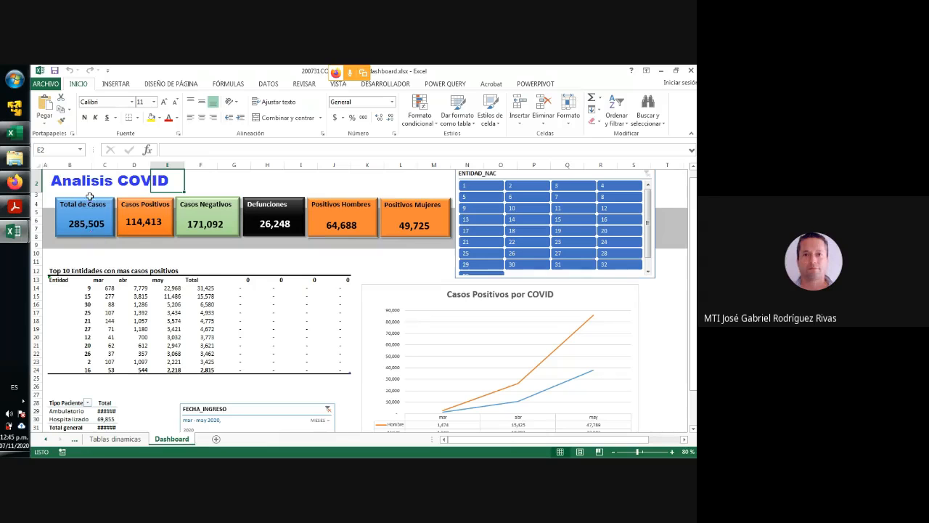
left_click(88, 224)
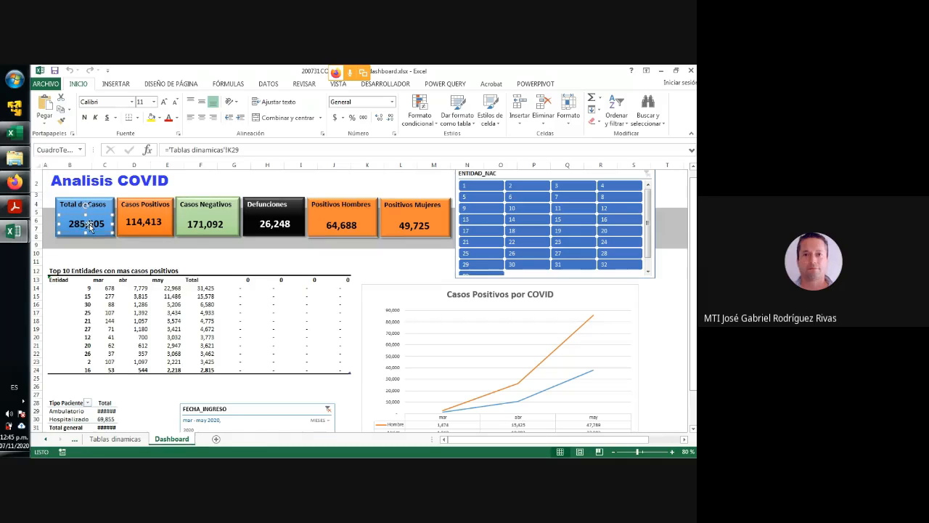
left_click(154, 205)
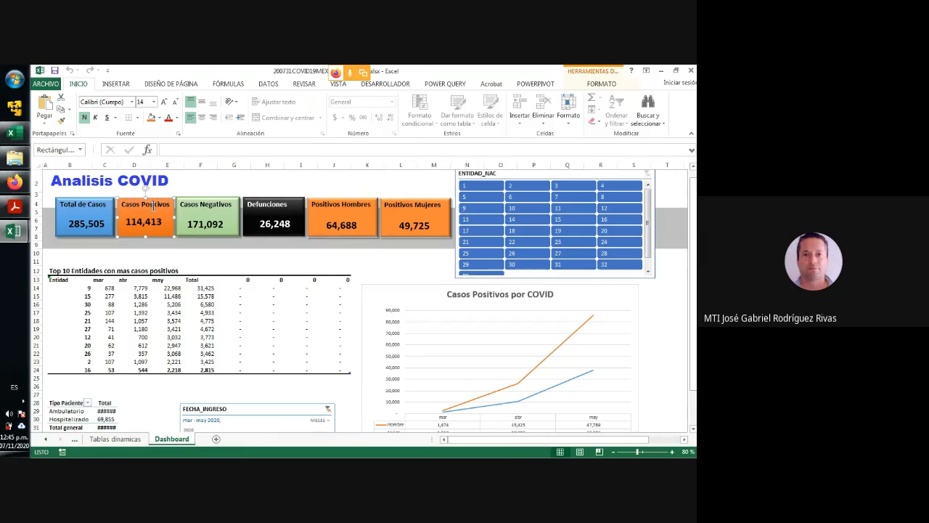
left_click(197, 205)
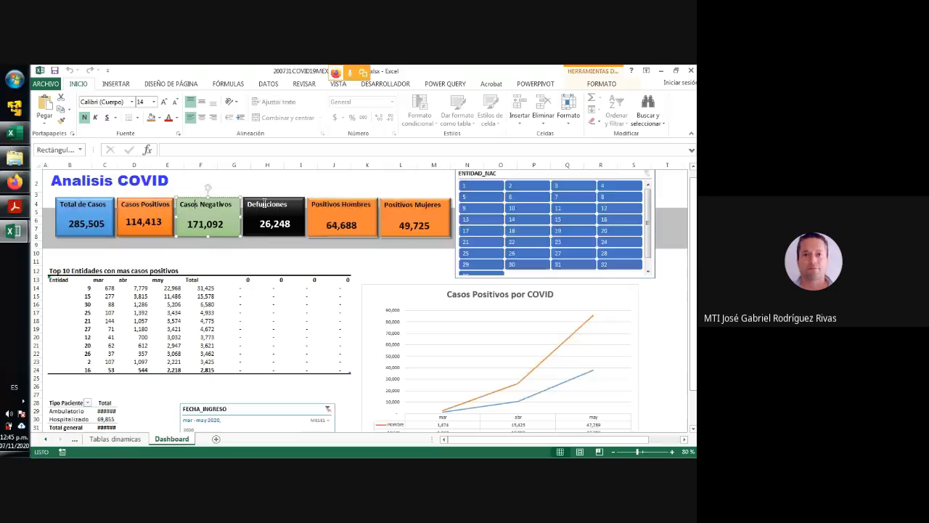
left_click(264, 204)
left_click(354, 206)
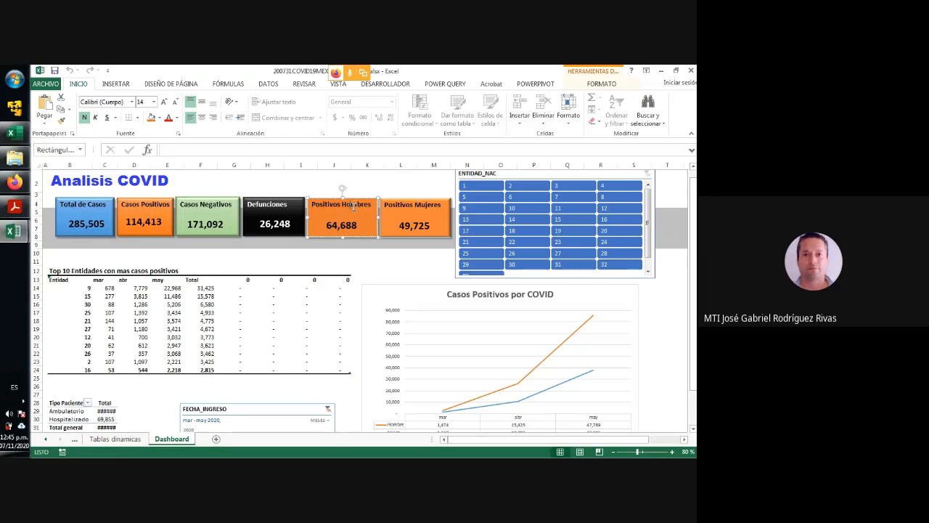
left_click(414, 208)
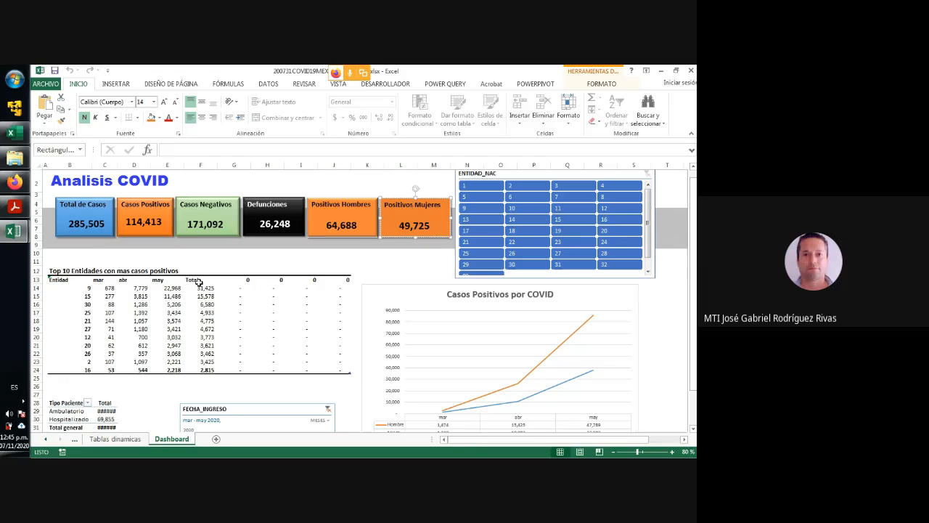
- Widen column C to fit the Tipo Paciente totals and widen the FECHA_INGRESO timeline toward that table
scroll(193, 285, "down", 2)
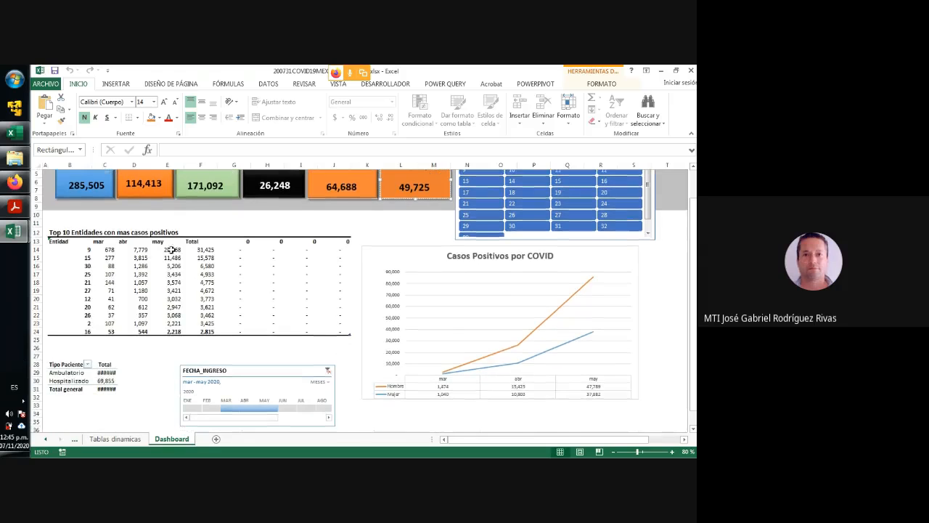
left_click_drag(117, 164, 124, 164)
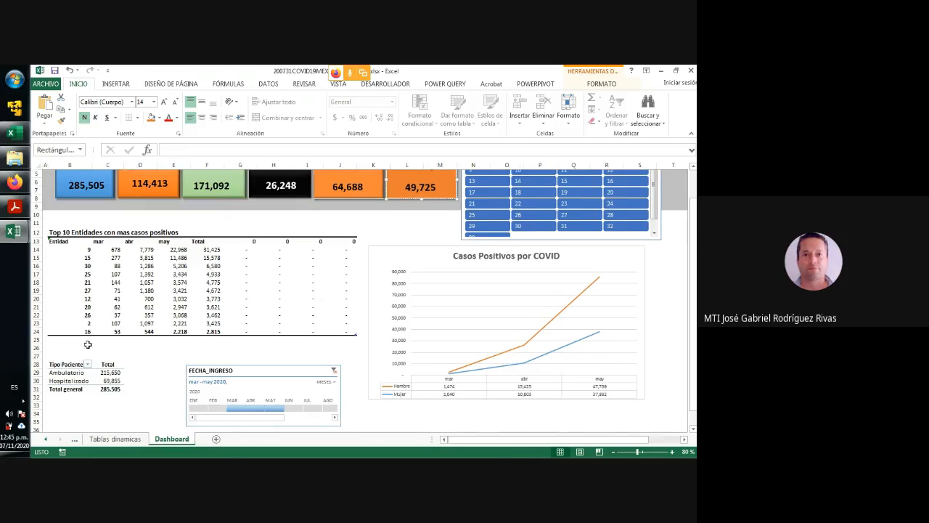
left_click(109, 372)
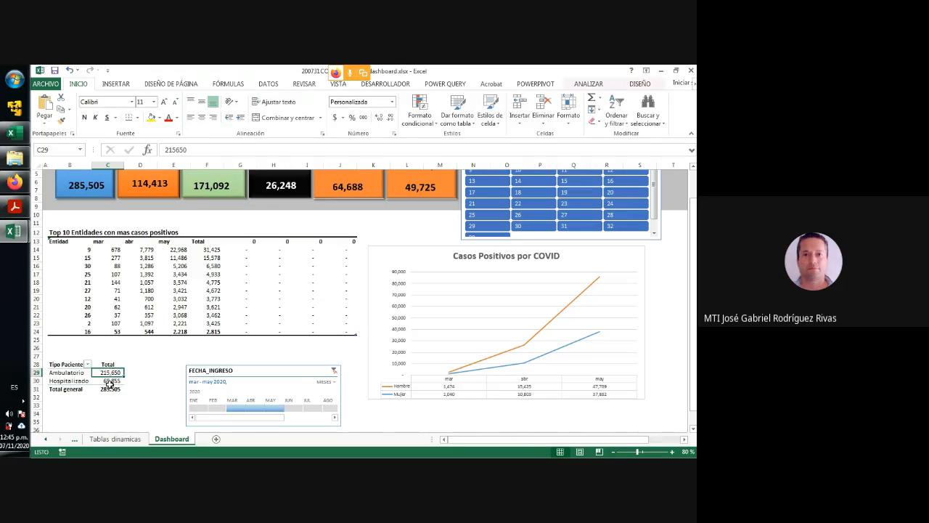
left_click(187, 386)
left_click_drag(187, 390, 150, 403)
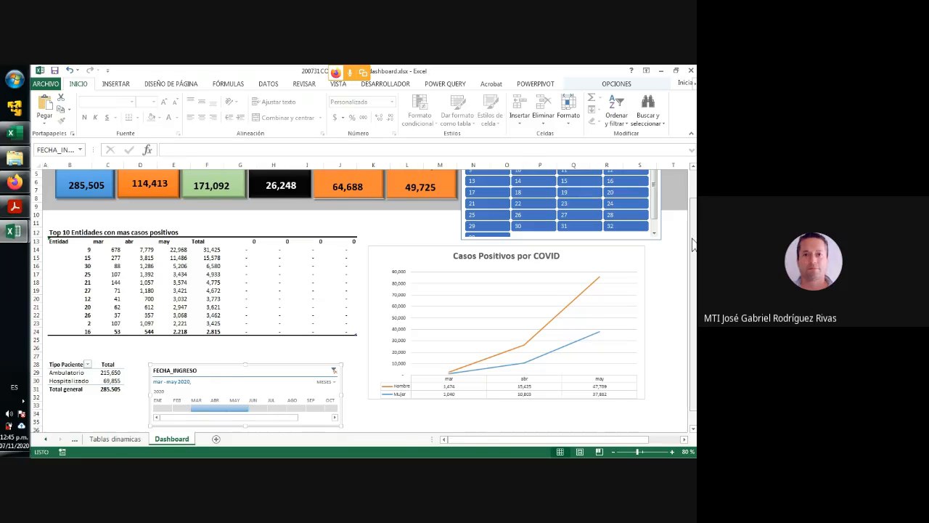
- Extend the FECHA_INGRESO timeline filter to mar - jun 2020 and move the timeline slightly higher on the Dashboard sheet
scroll(691, 245, "up", 2)
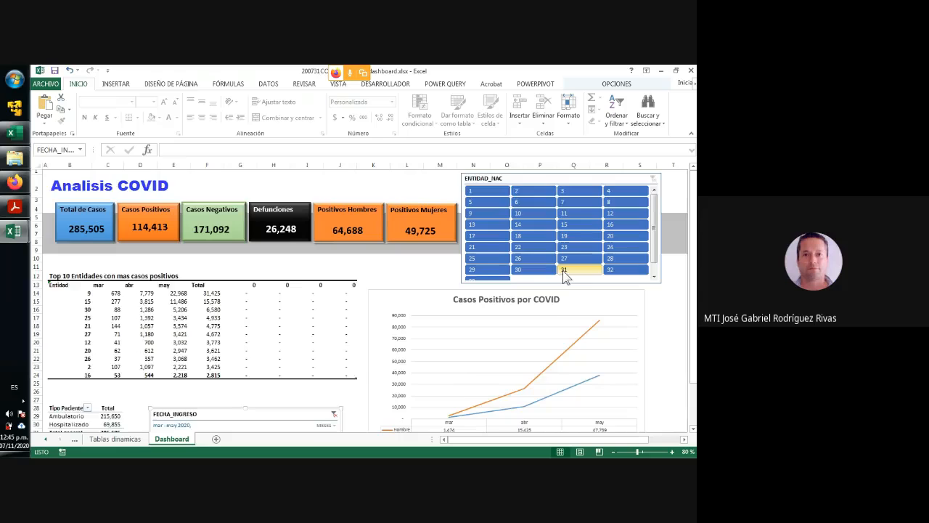
scroll(564, 276, "down", 1)
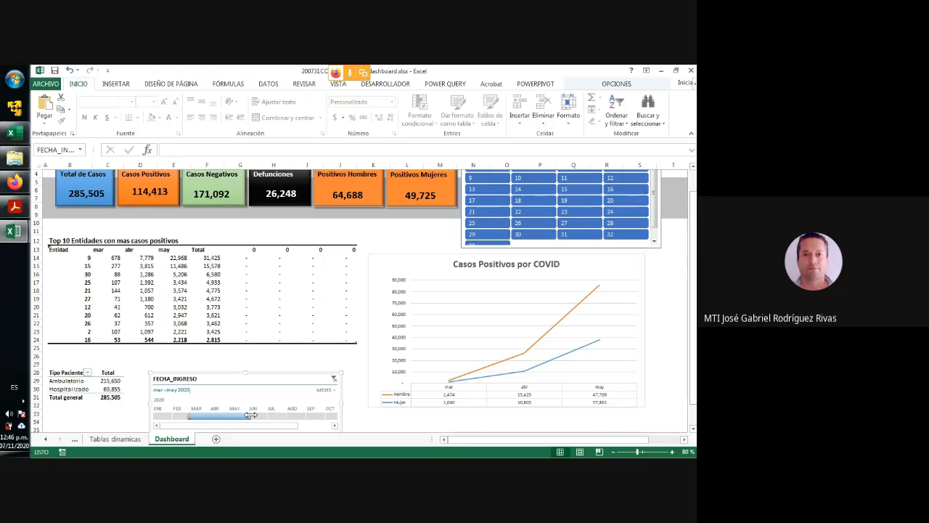
left_click_drag(250, 414, 267, 415)
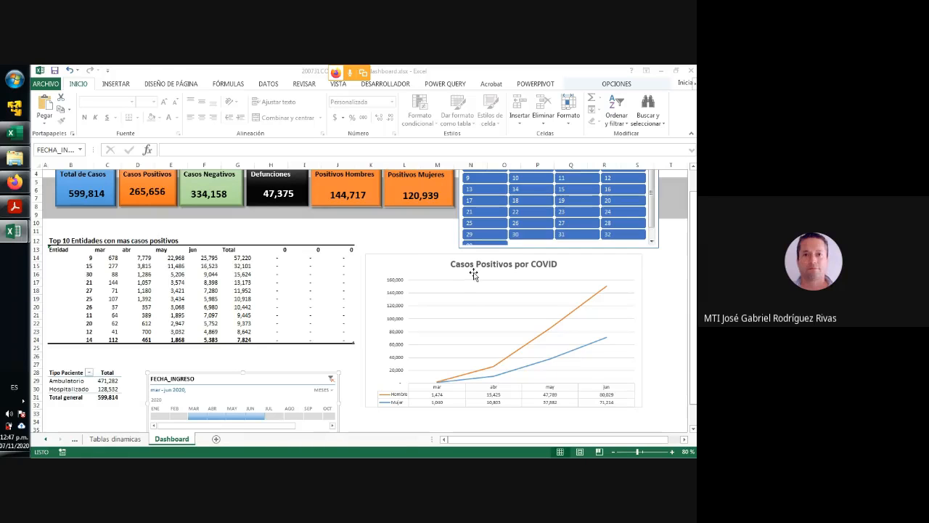
scroll(472, 276, "up", 1)
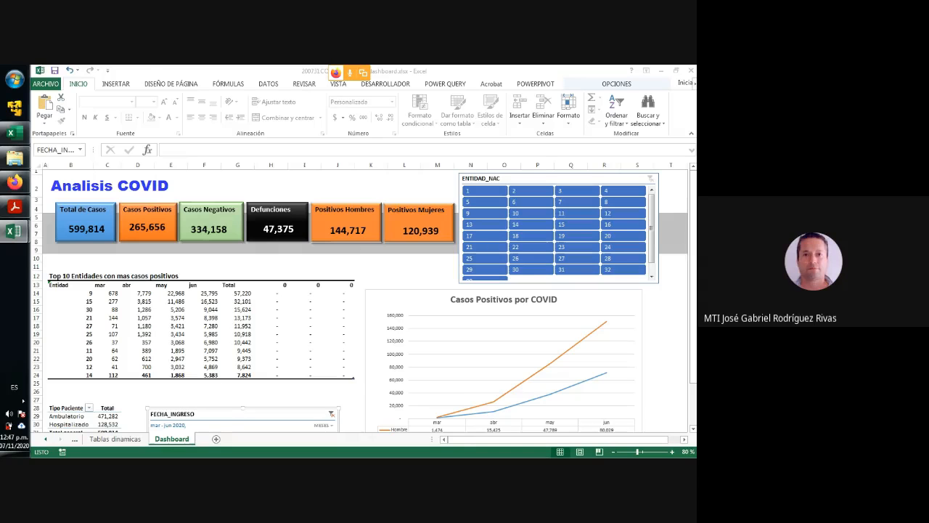
left_click(690, 137)
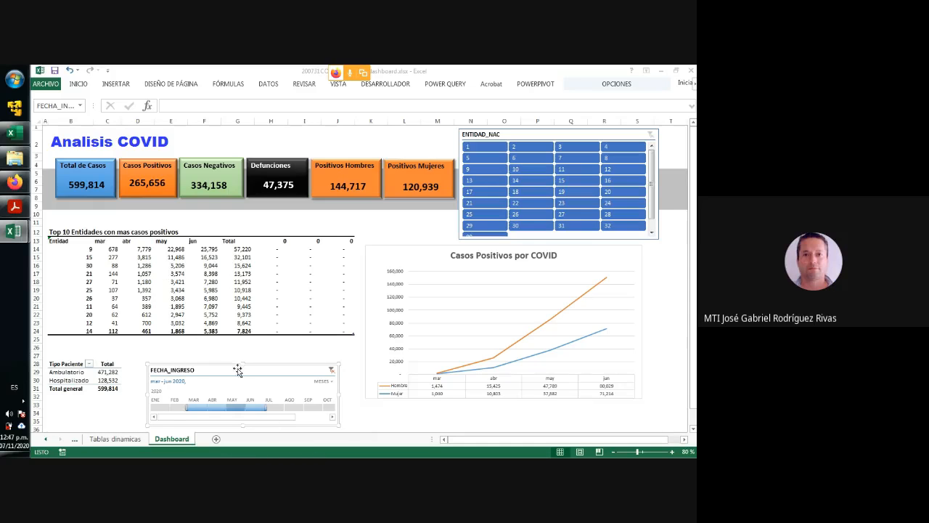
left_click_drag(203, 369, 201, 355)
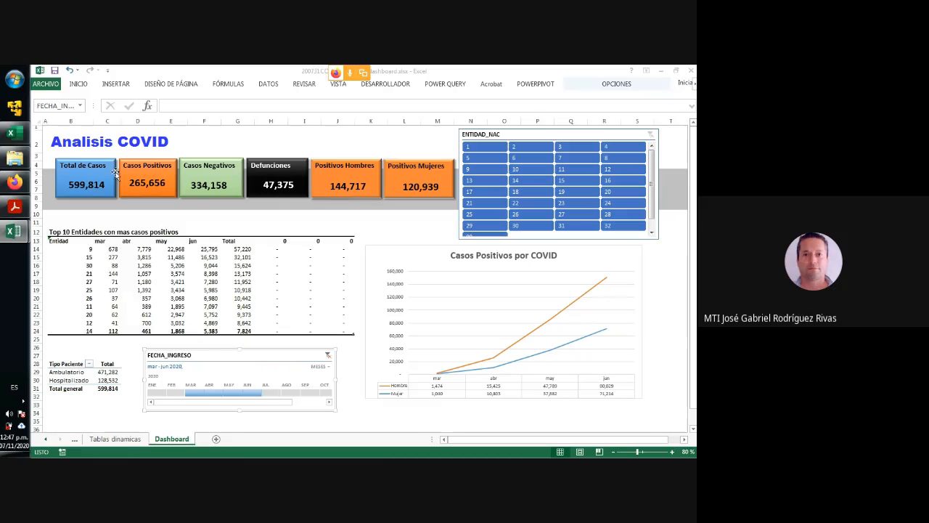
- Close the dashboard workbook without saving and minimize Catalogos_0412.xlsx to return to the Libro2 pivot table
left_click(691, 71)
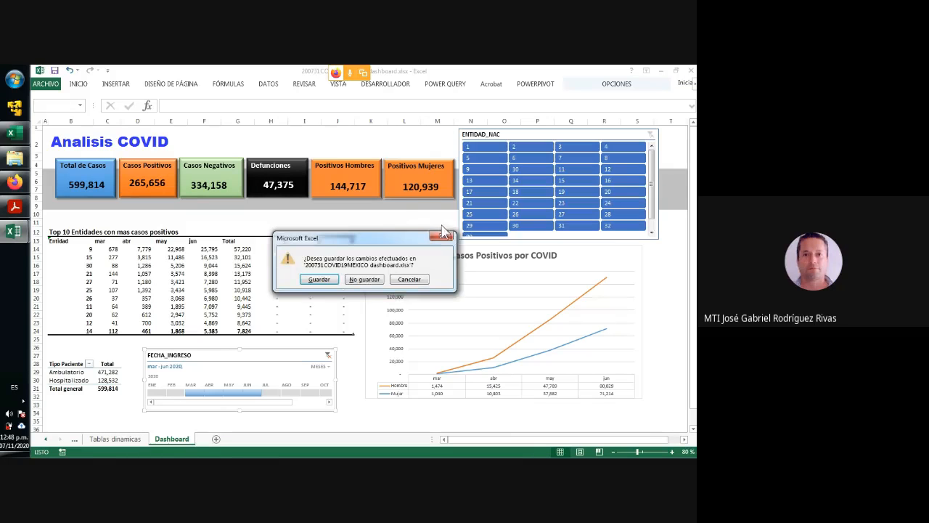
left_click(365, 279)
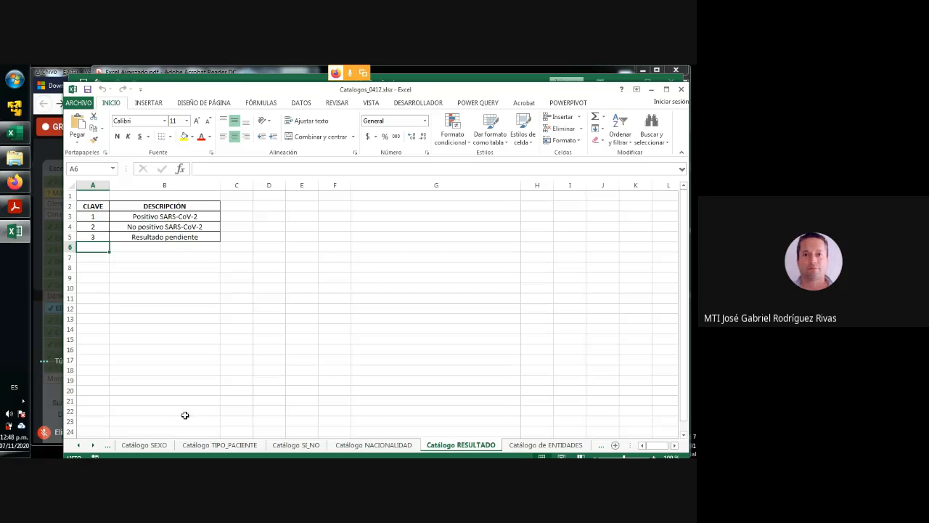
left_click(651, 95)
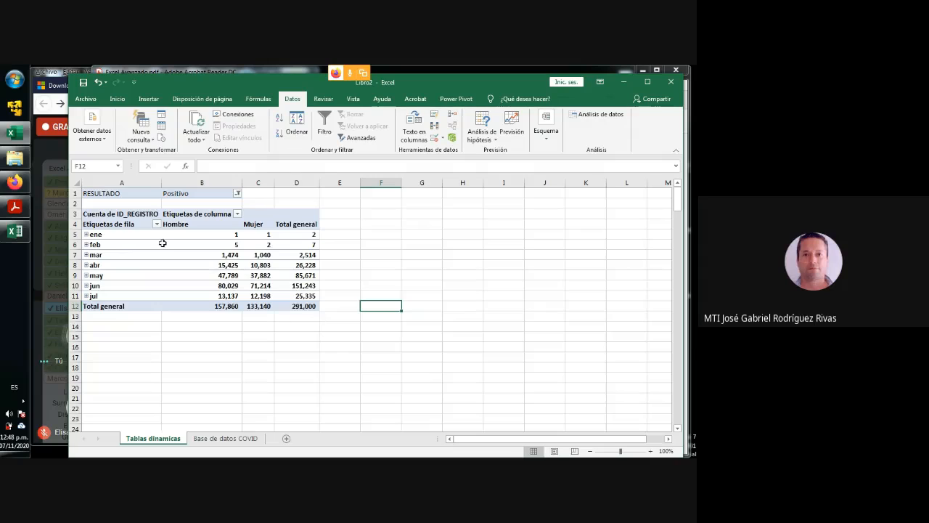
- Compare the pivot table's Total general values for Hombre, Mujer and both sexes combined
mouse_move(184, 243)
left_click(218, 306)
left_click(258, 307)
left_click(293, 306)
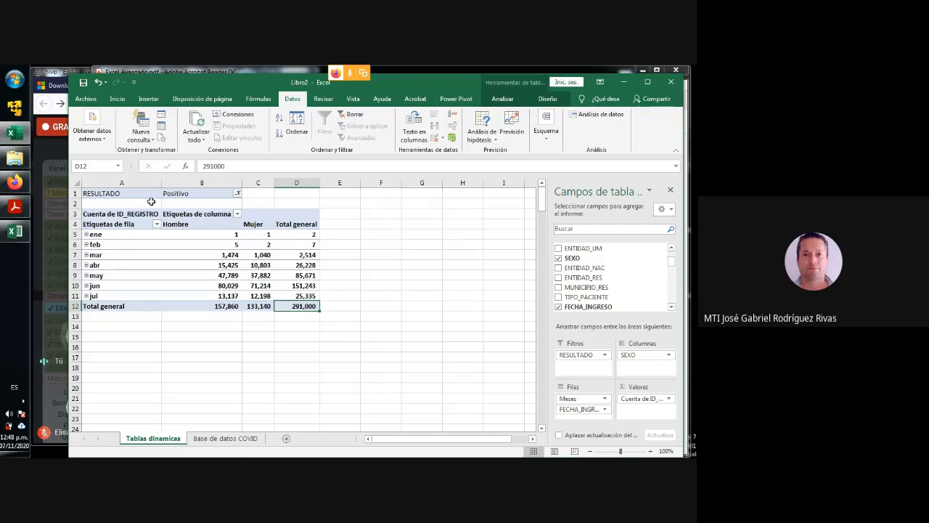
left_click(227, 307)
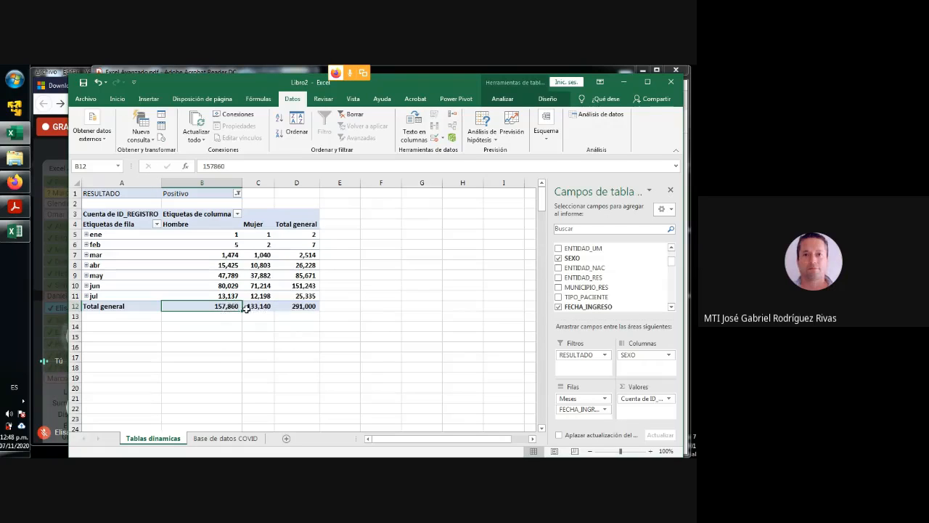
left_click(255, 306)
left_click(302, 307)
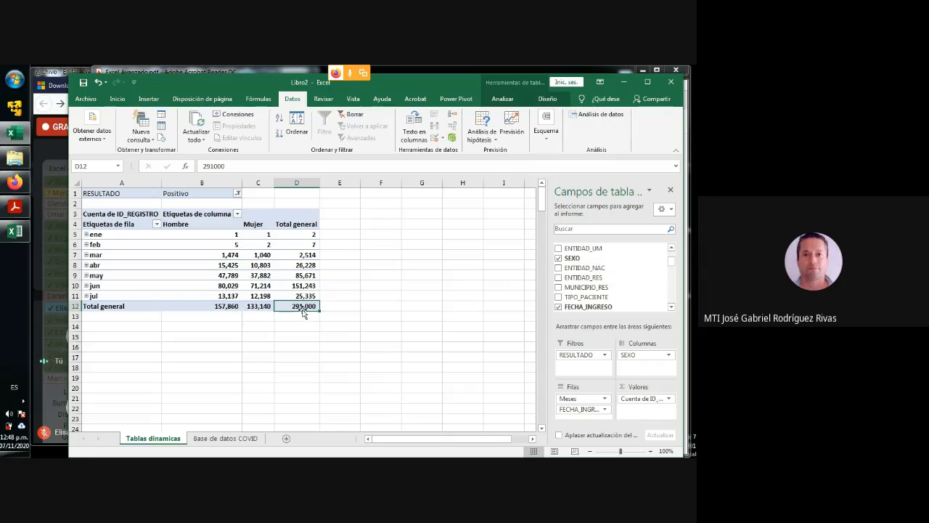
left_click(259, 307)
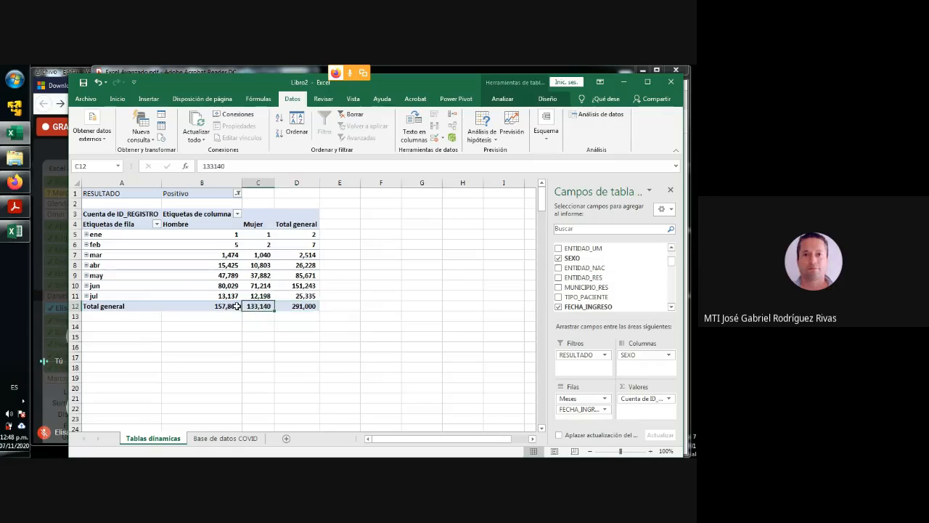
left_click(226, 306)
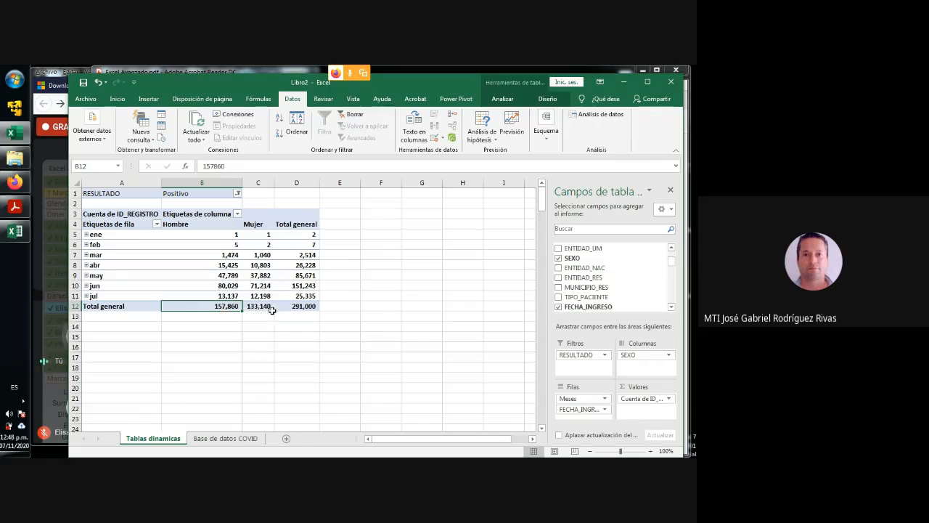
left_click(260, 307)
left_click(226, 307)
left_click(259, 306)
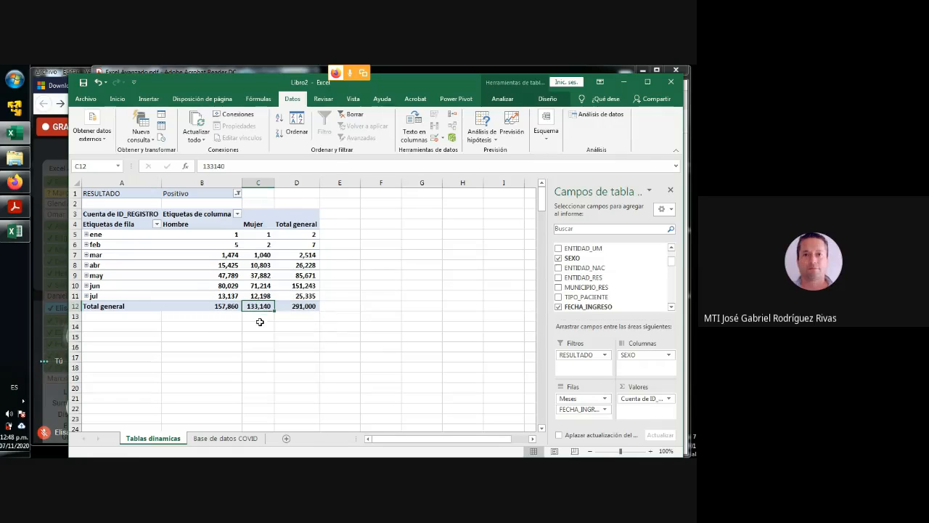
left_click(295, 309)
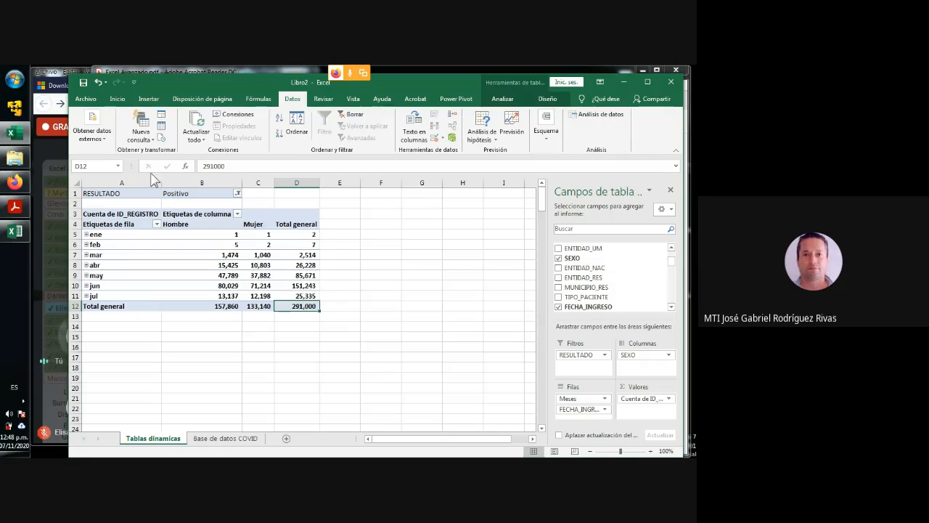
- Narrow column B of the pivot table sheet and move the Base de datos COVID sheet before Tablas dinamicas
mouse_move(221, 248)
left_click_drag(242, 182, 215, 181)
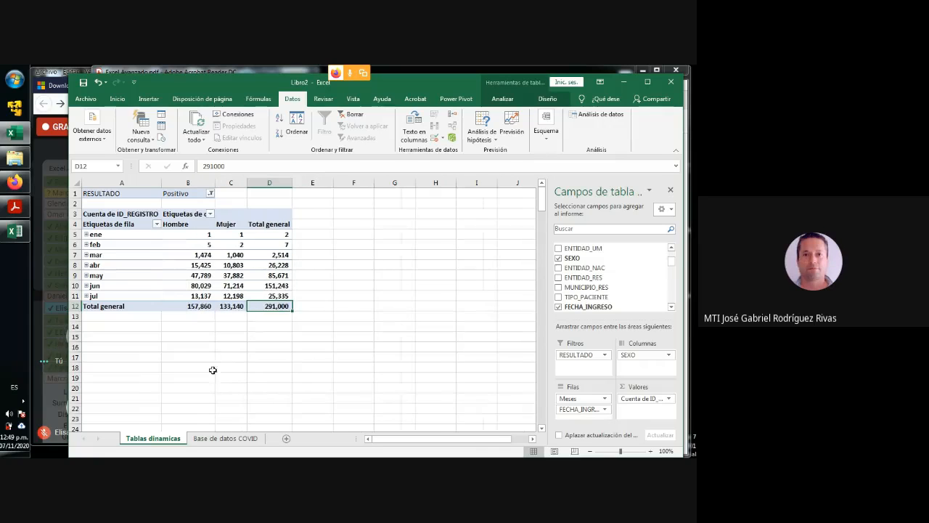
mouse_move(154, 443)
left_mouse_down()
mouse_move(258, 444)
mouse_move(157, 442)
left_mouse_up()
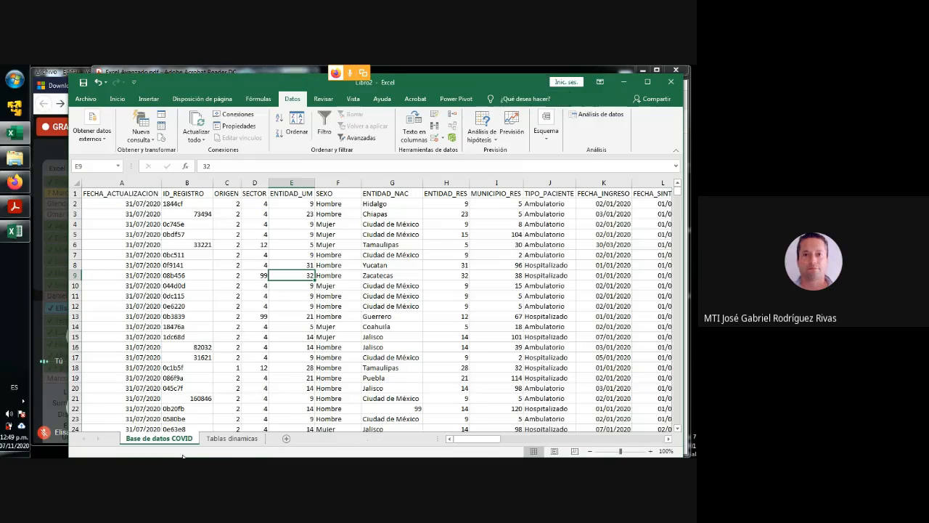
- Add a new sheet after Tablas dinamicas and rename it Dashboard
left_click(285, 439)
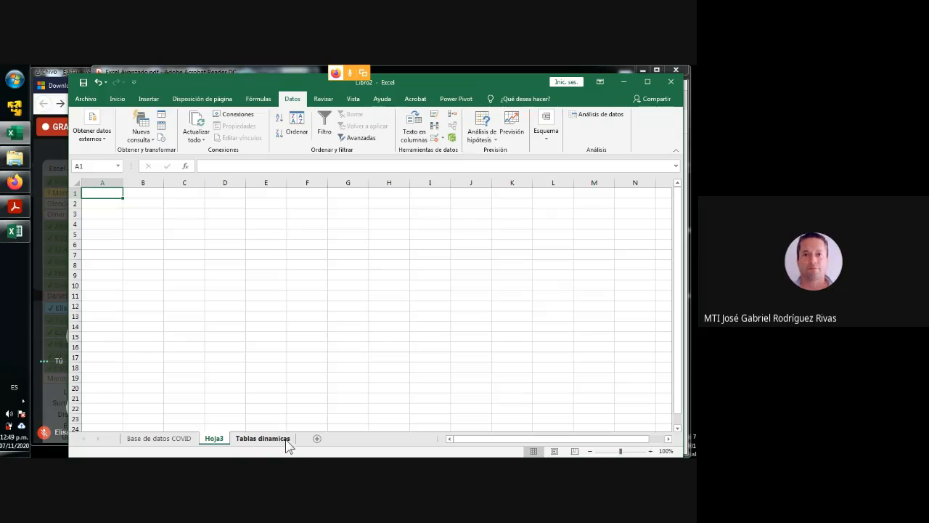
left_click_drag(225, 446, 292, 444)
double_click(282, 439)
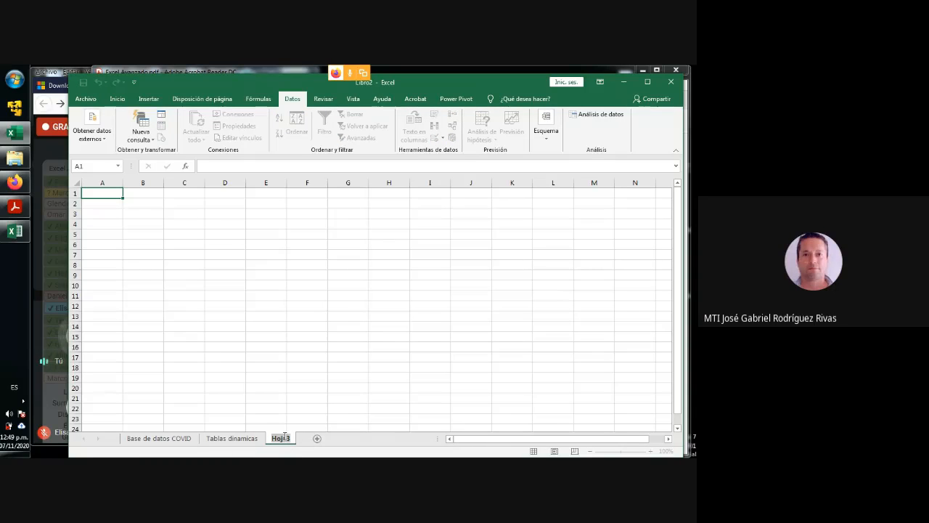
type("Diashboar")
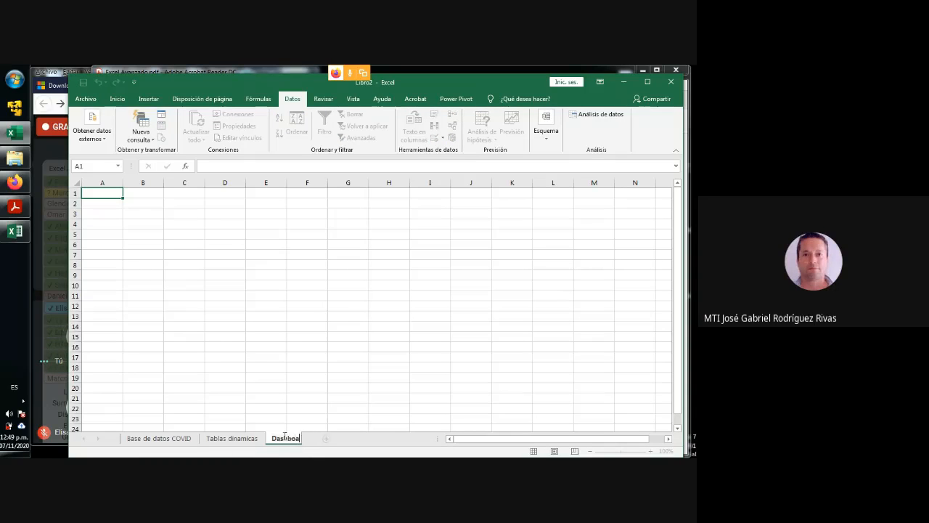
type("d")
left_click(276, 389)
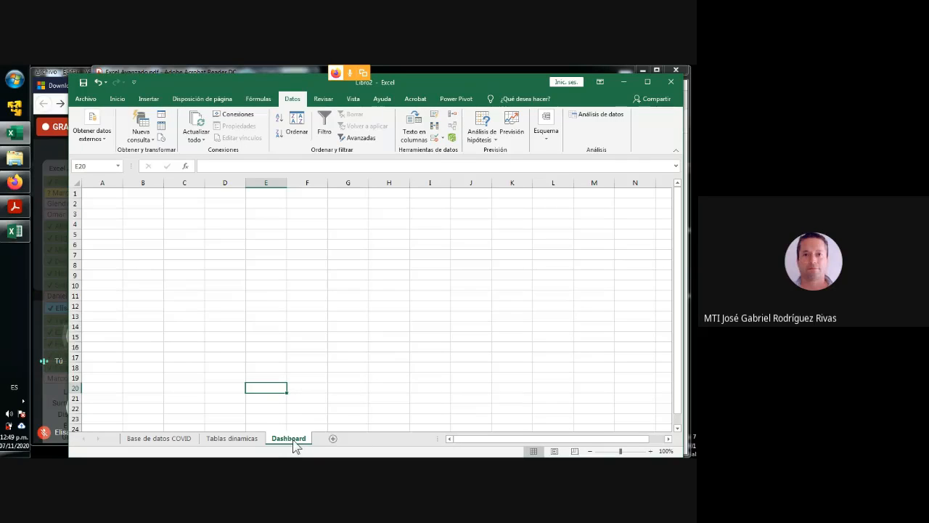
- Review the Base de datos COVID, Tablas dinamicas and Dashboard sheets, checking the pivot table's grand totals along the way
left_click(244, 439)
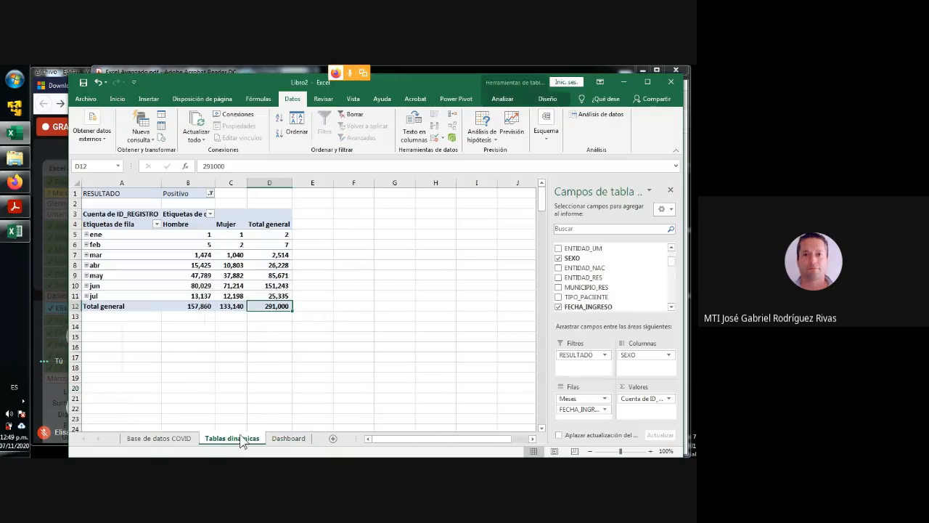
left_click(160, 438)
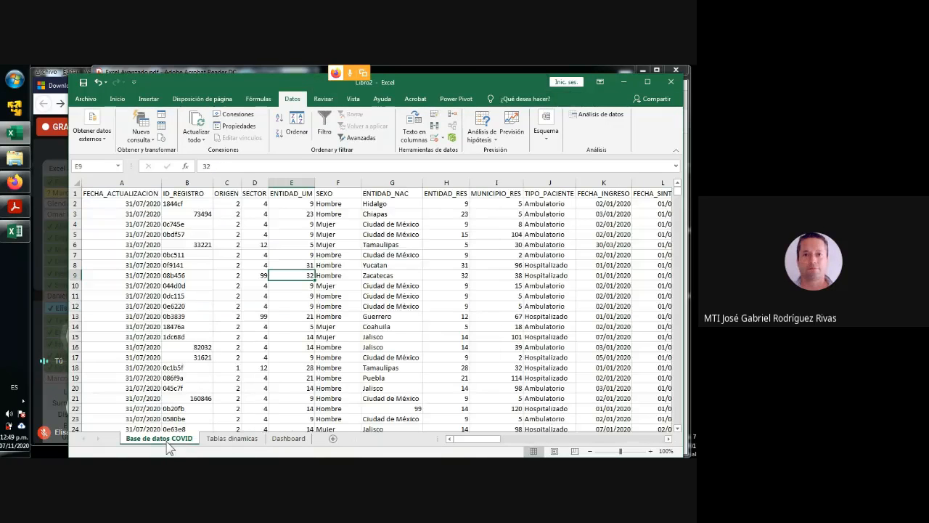
left_click(239, 441)
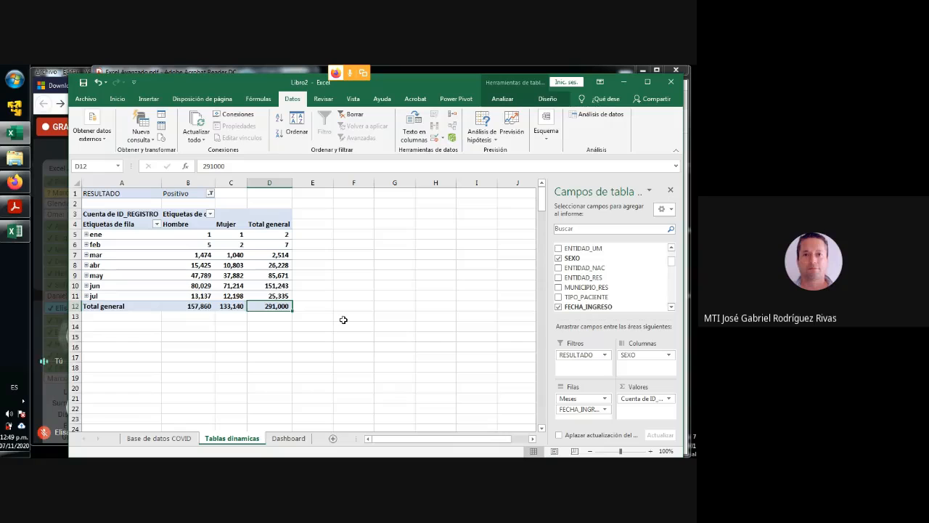
left_click(201, 308)
left_click(276, 309)
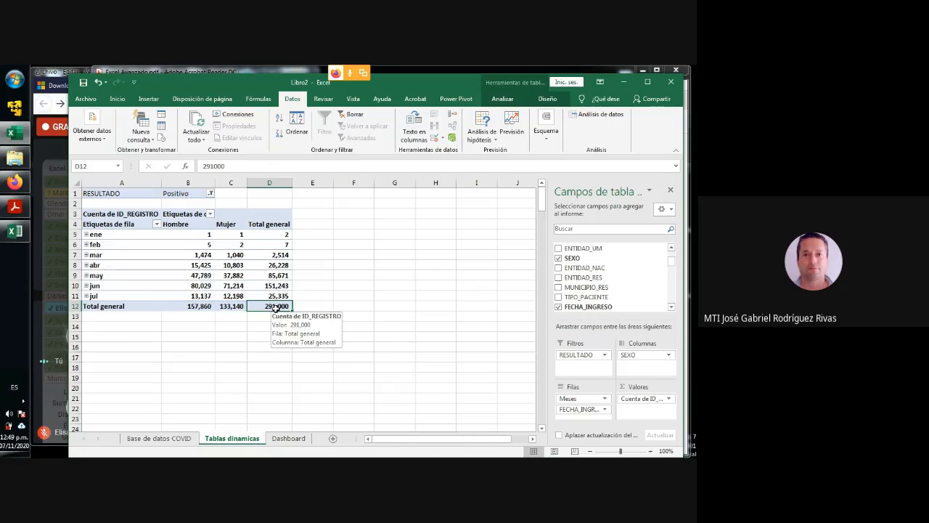
left_click(288, 439)
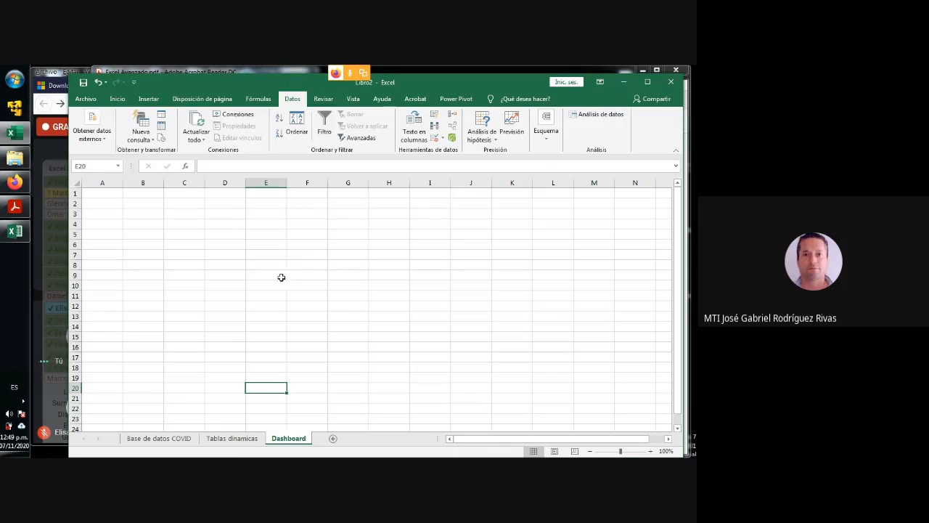
left_click(240, 443)
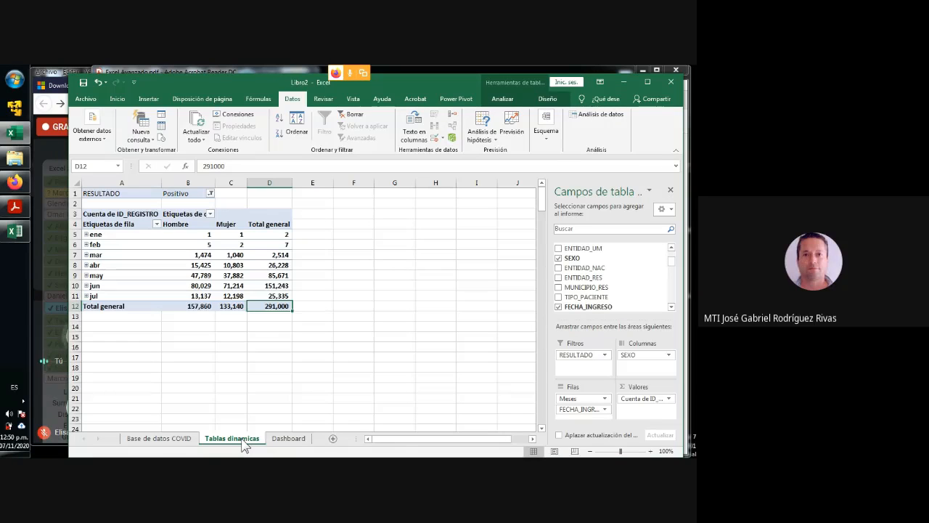
left_click(289, 442)
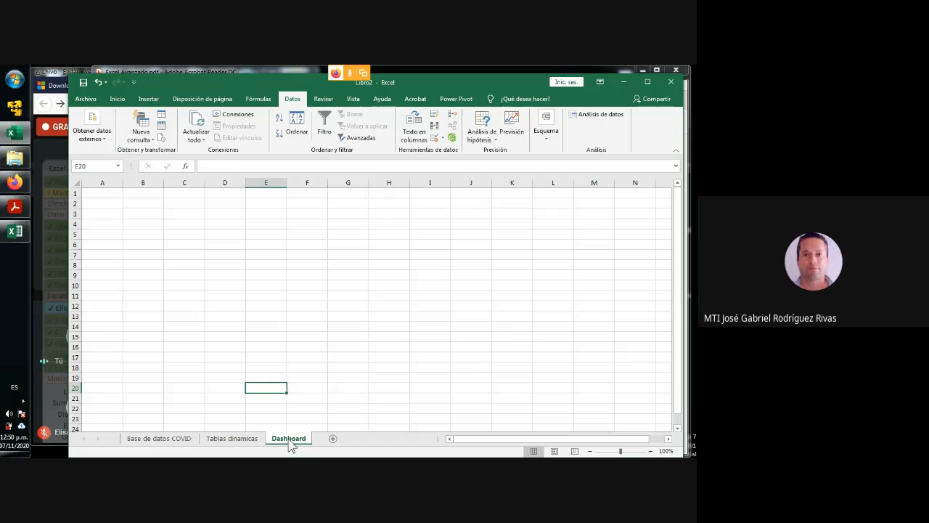
left_click(237, 443)
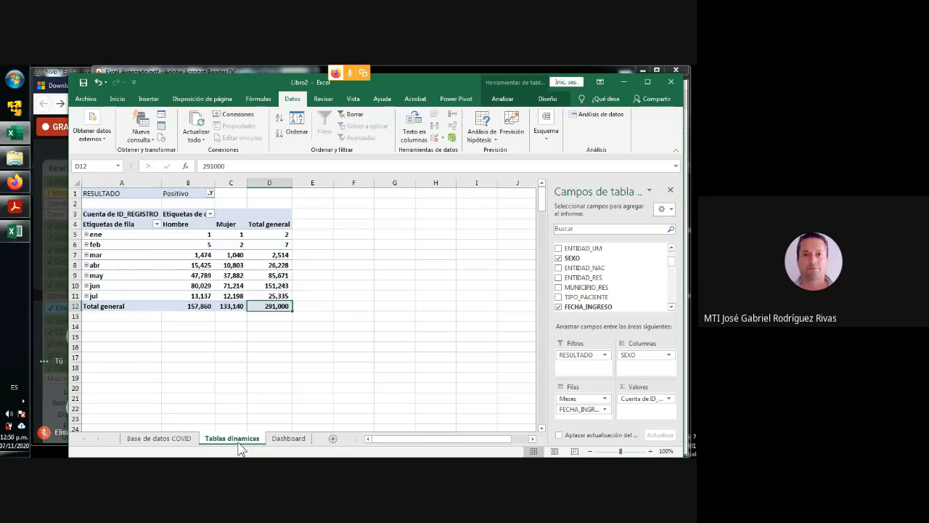
- Examine the pivot table's Total general row for Hombre and Mujer together with its RESULTADO filter
left_click(228, 345)
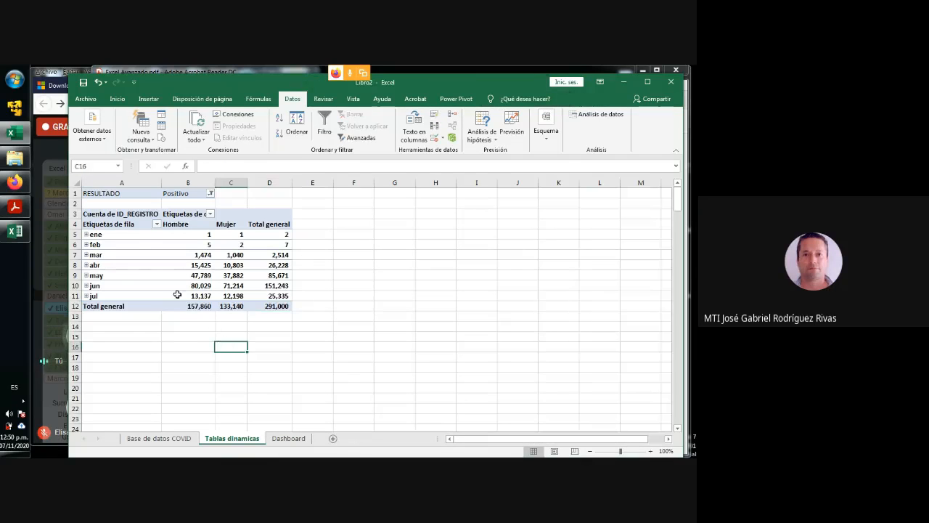
left_click_drag(281, 317, 205, 306)
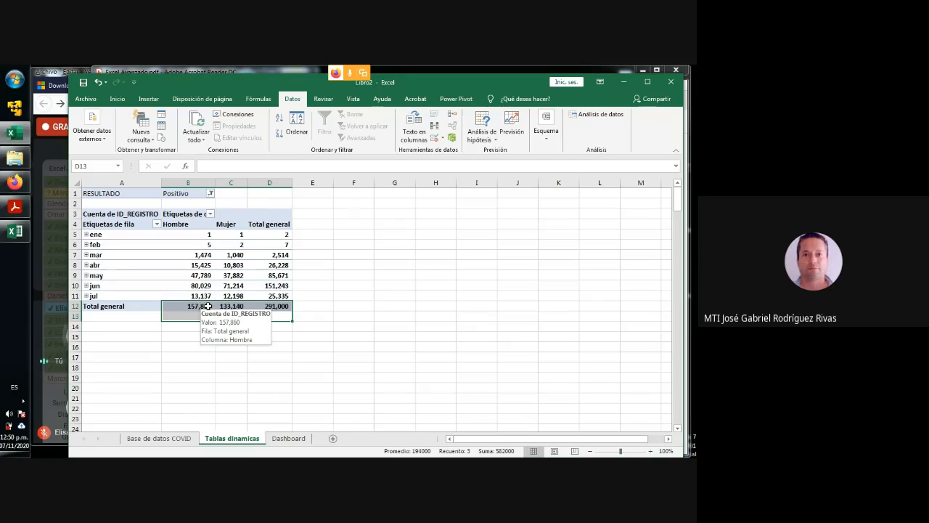
left_click(235, 378)
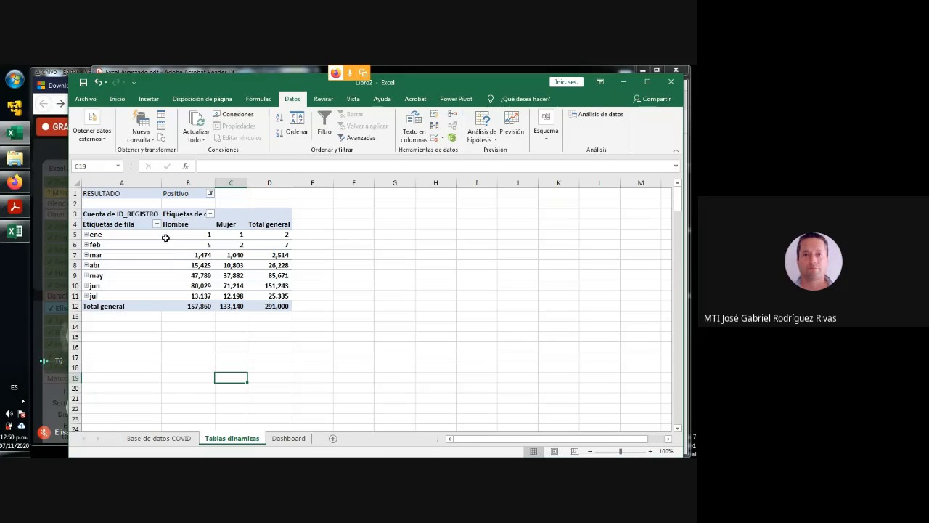
mouse_move(195, 263)
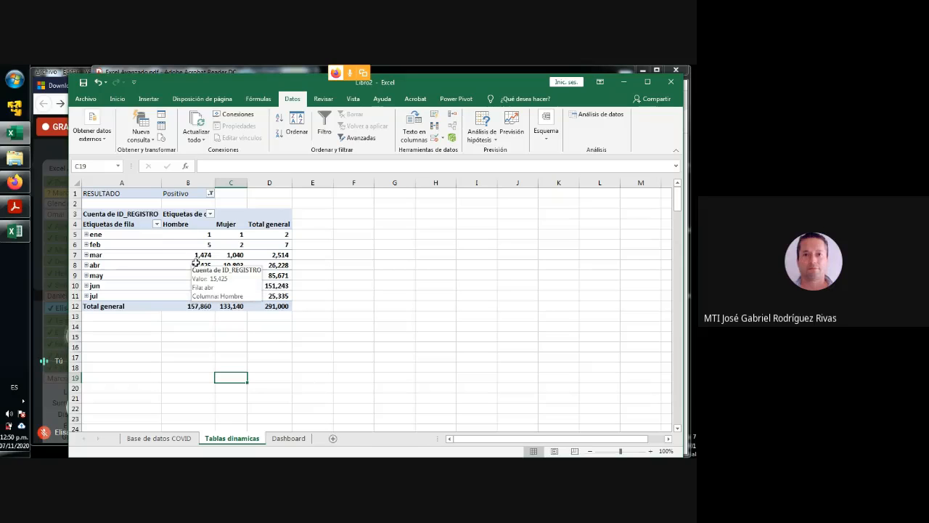
left_click(187, 193)
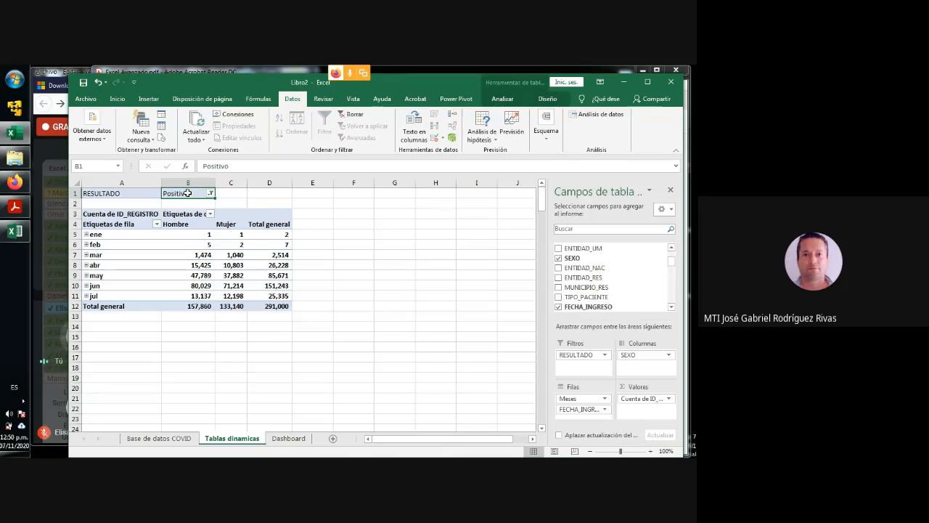
left_click(196, 306)
left_click(239, 305)
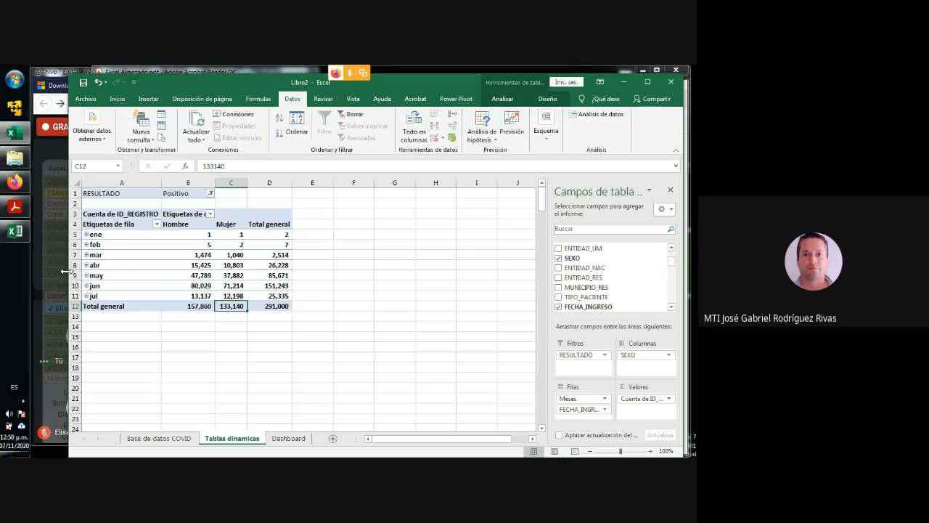
left_click_drag(64, 272, 61, 271)
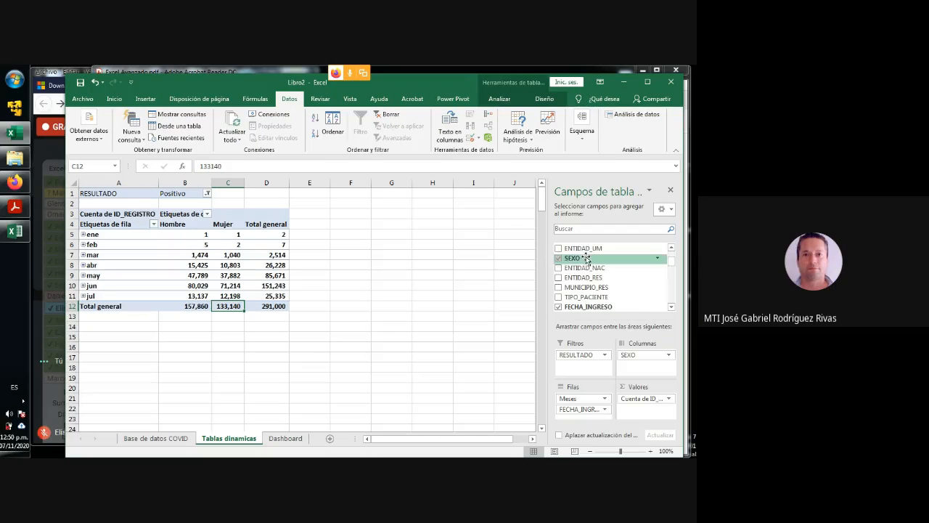
left_click_drag(547, 257, 550, 257)
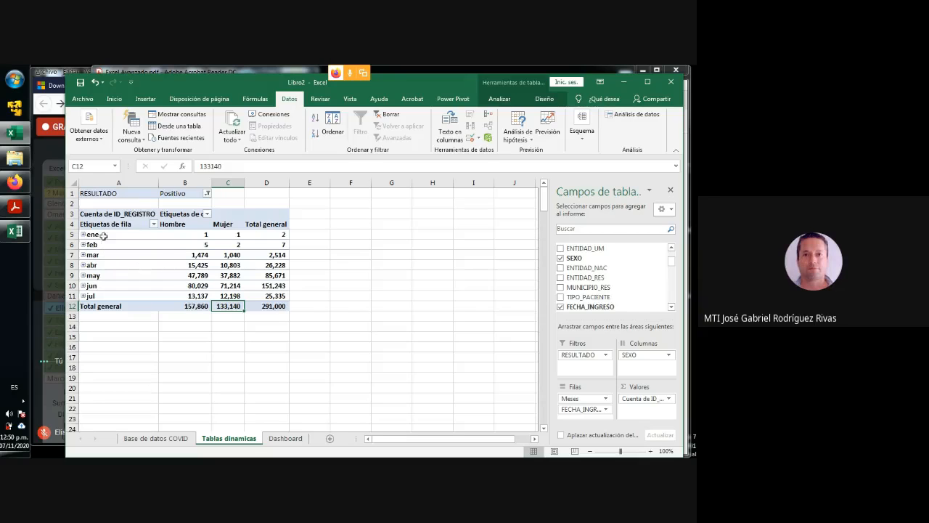
- Rename the pivot table's Etiquetas de fila header in cell A4 to Mes
left_click_drag(104, 235, 102, 295)
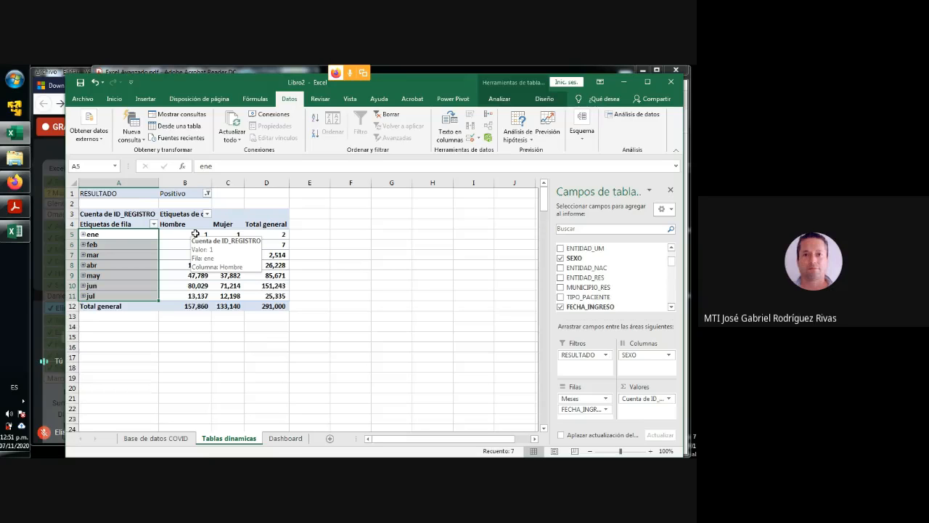
left_click_drag(117, 236, 223, 293)
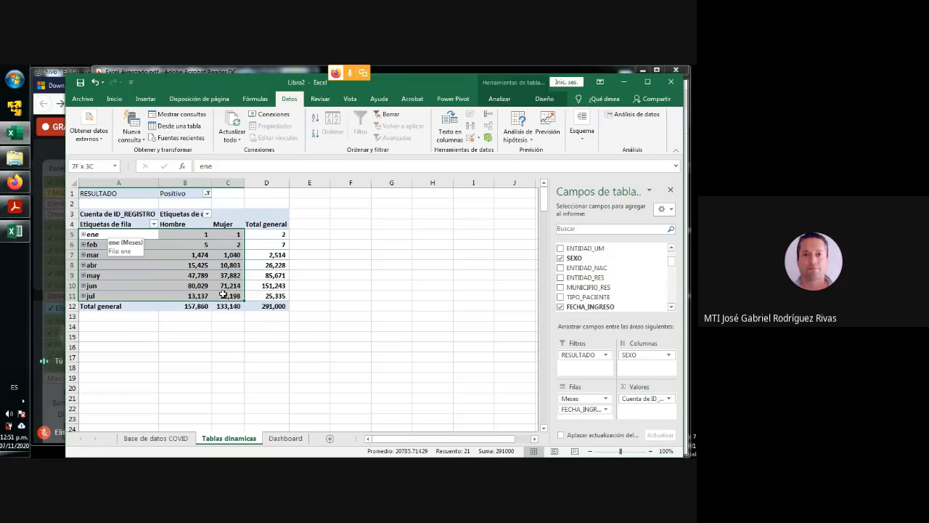
left_click_drag(117, 223, 229, 296)
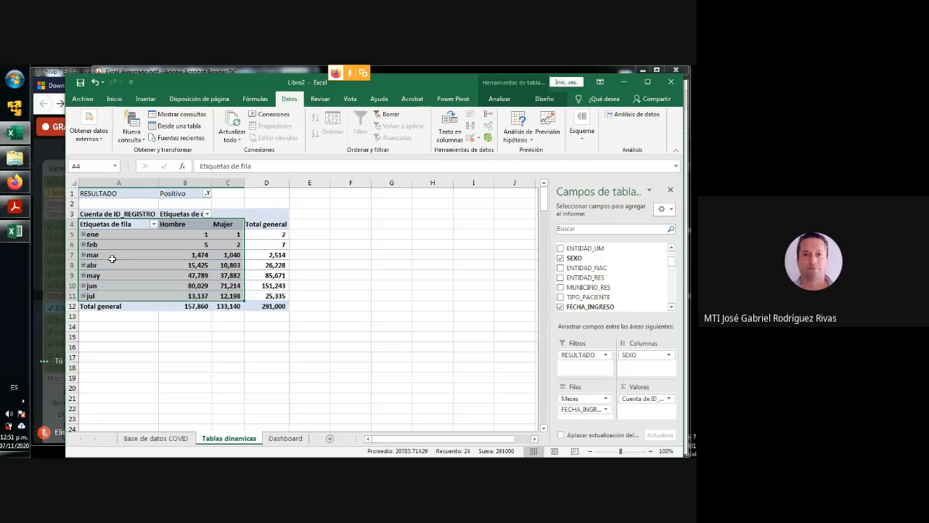
left_click(101, 225)
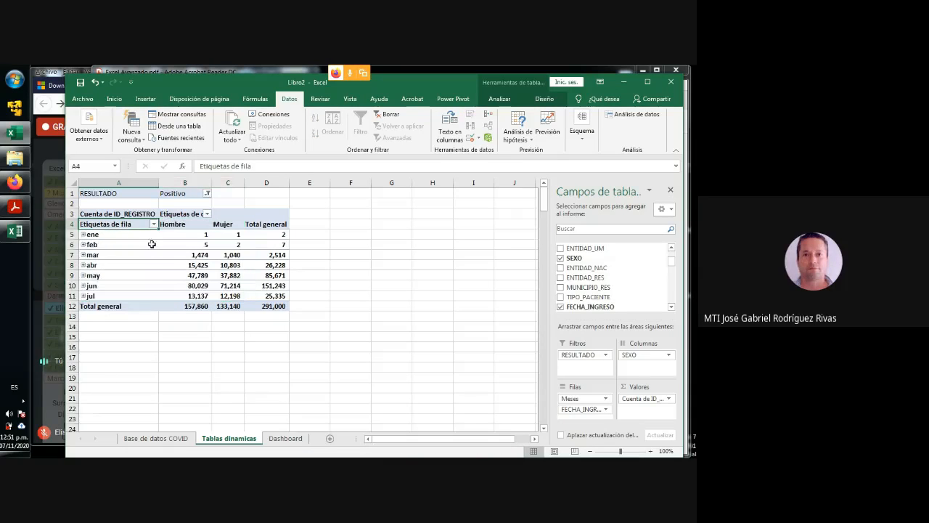
type("Mese")
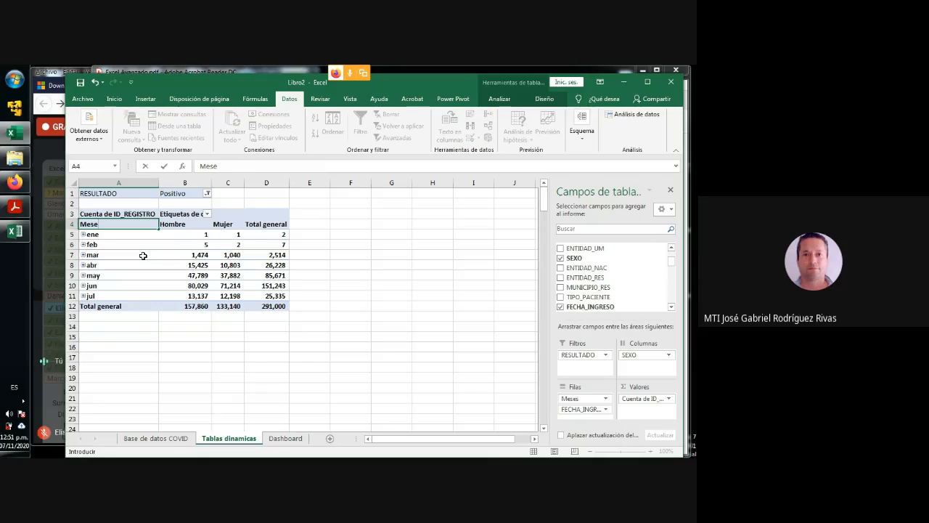
left_click(118, 356)
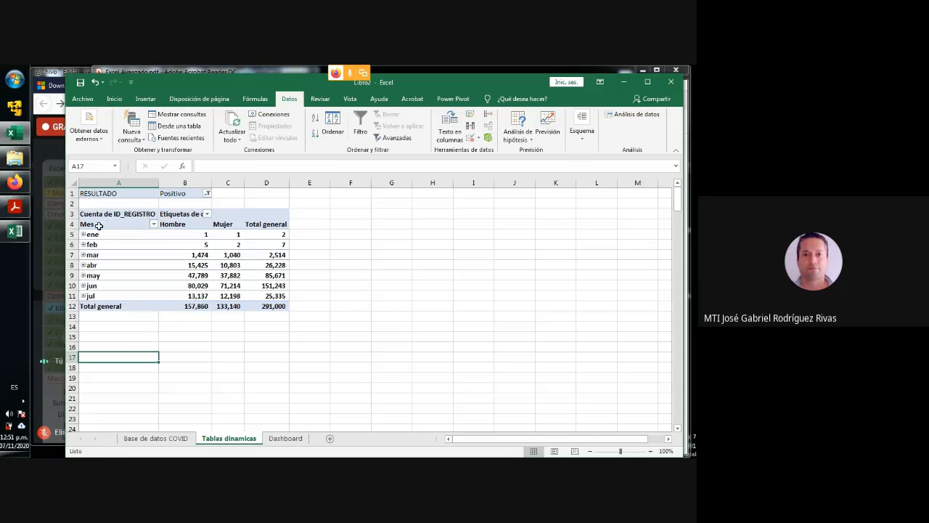
- Start inserting a chart from the pivot table's Mes, Hombre and Mujer data for ene to jul, choosing the Líneas type
left_click_drag(106, 225, 225, 297)
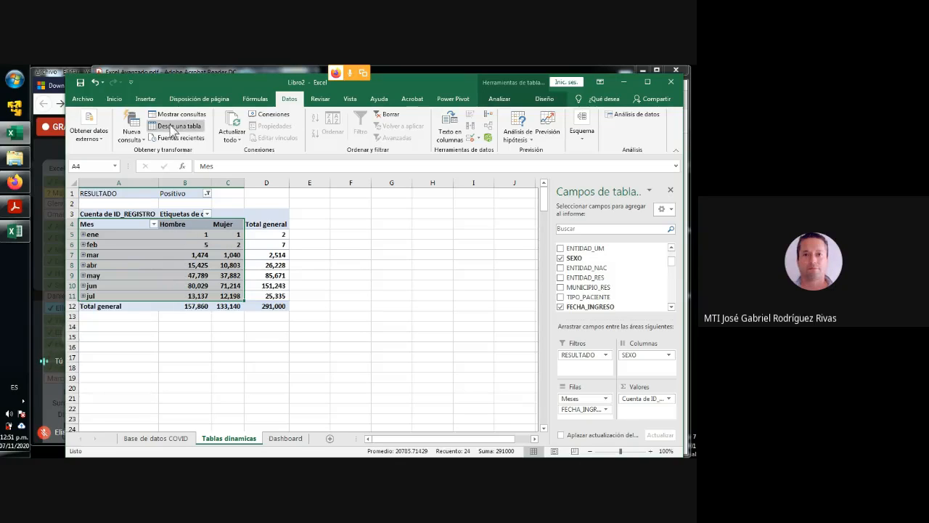
left_click(149, 100)
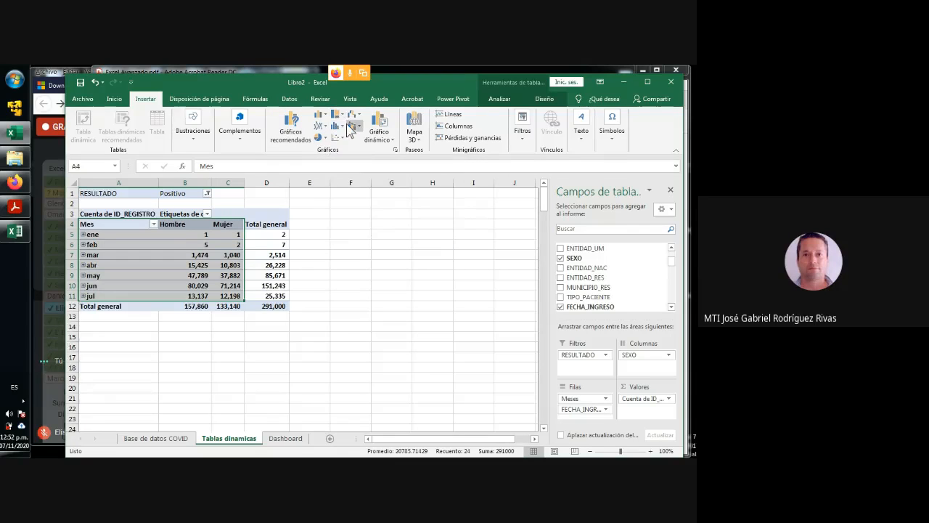
left_click(295, 123)
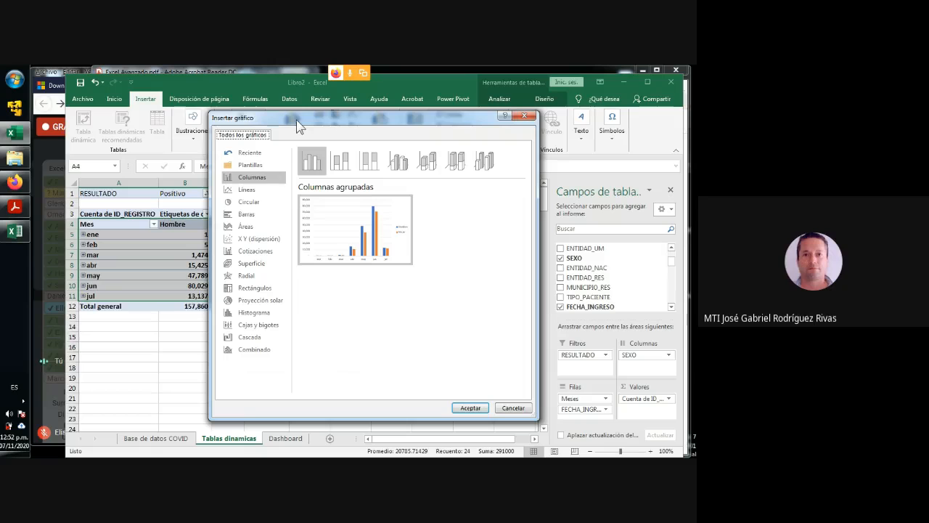
left_click(250, 190)
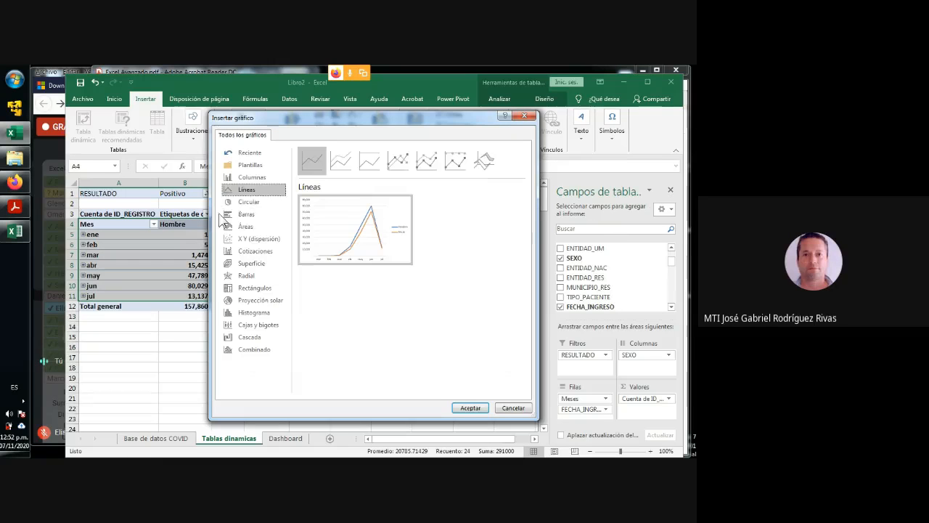
- Preview the line chart subtypes for the pivot data, from Línea apilada through the marker variants to Líneas 3D
left_click(336, 162)
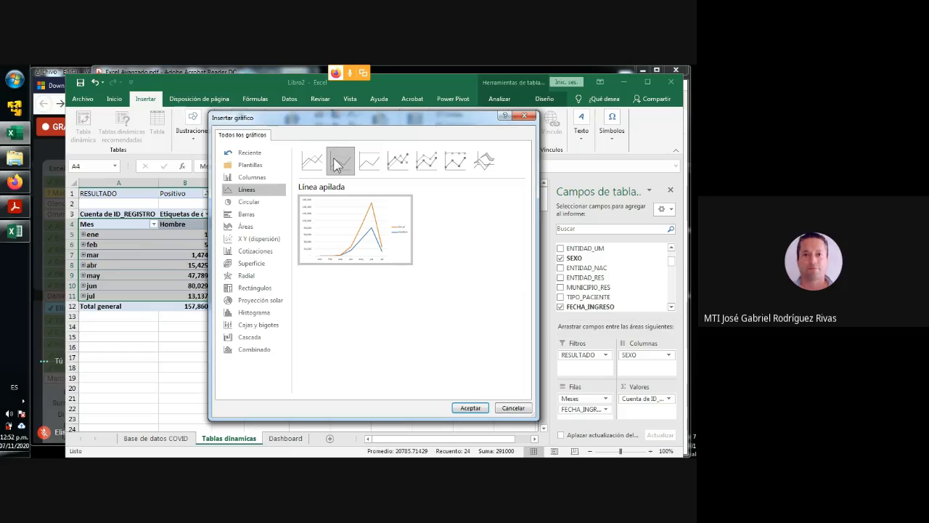
left_click(372, 162)
left_click(398, 161)
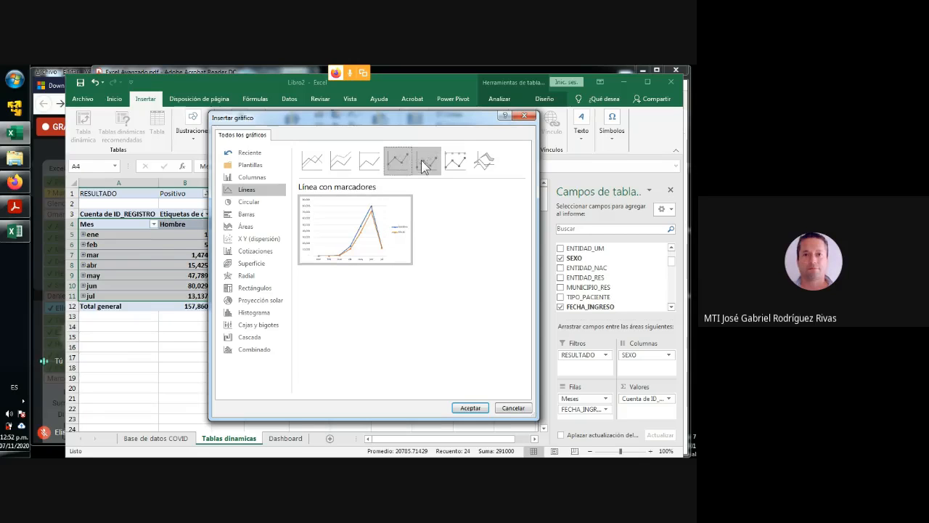
left_click(433, 164)
left_click(454, 164)
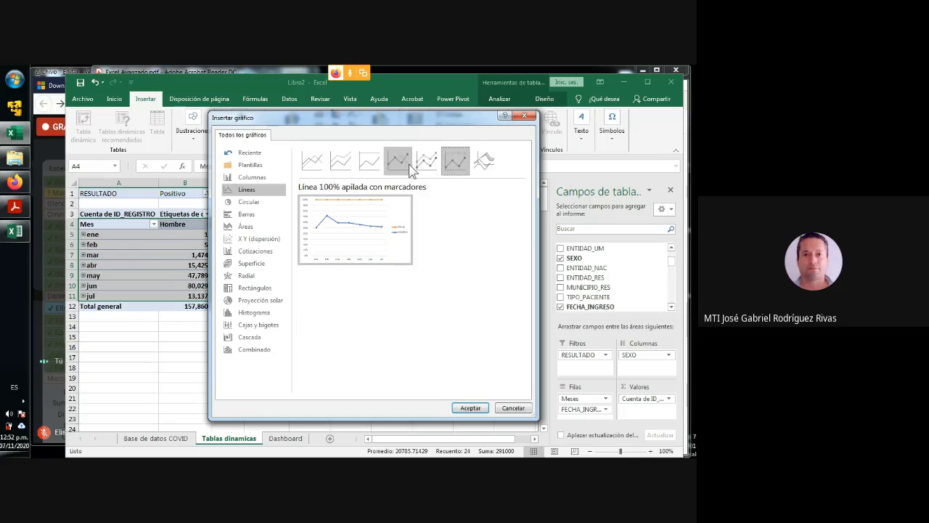
left_click(480, 162)
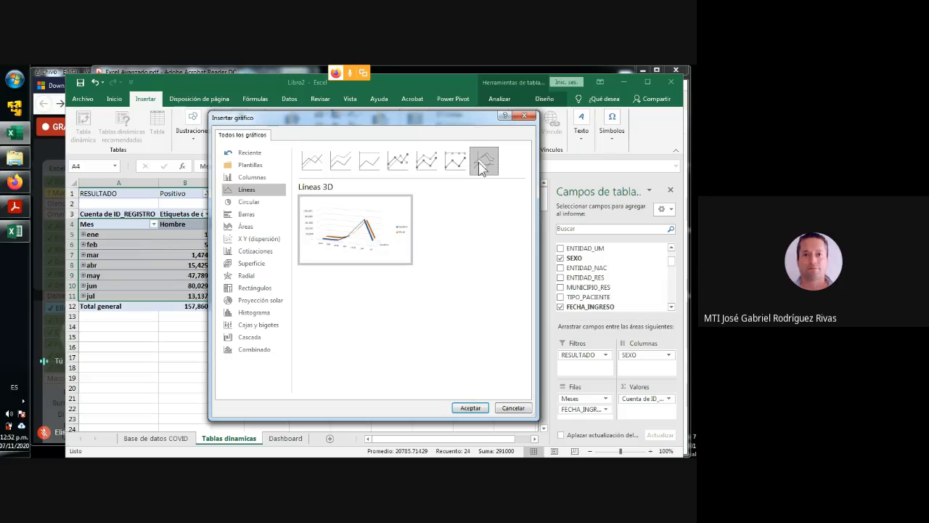
- Compare the Líneas and Línea apilada previews and insert the pivot chart as Línea apilada
left_click(312, 165)
left_click(342, 162)
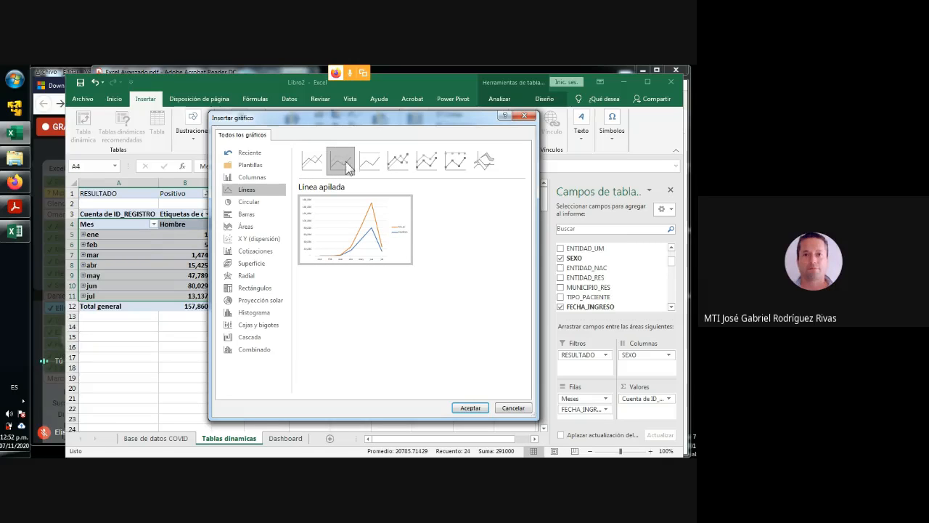
left_click(312, 163)
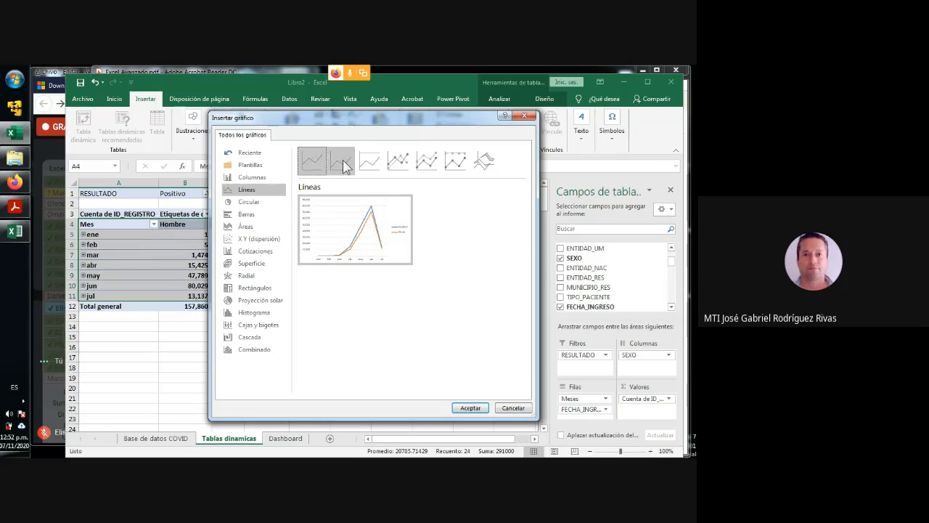
left_click(346, 164)
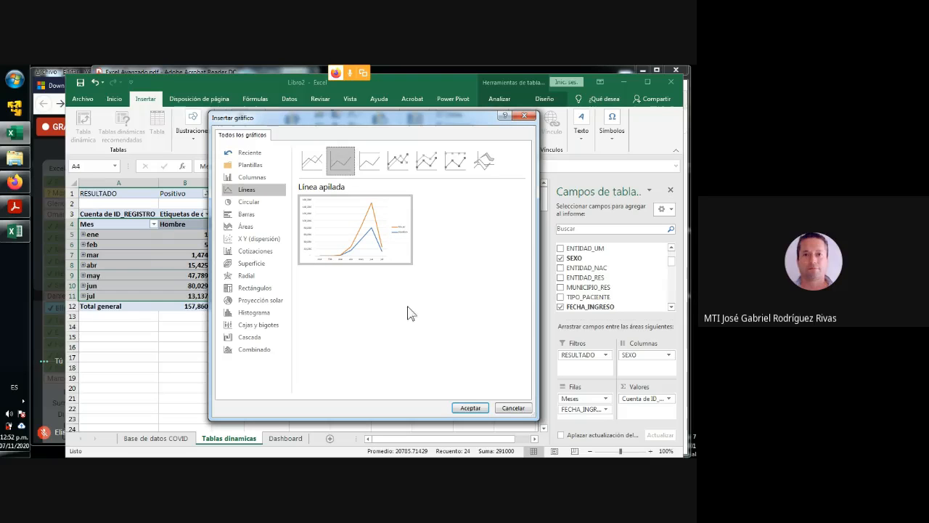
left_click(472, 407)
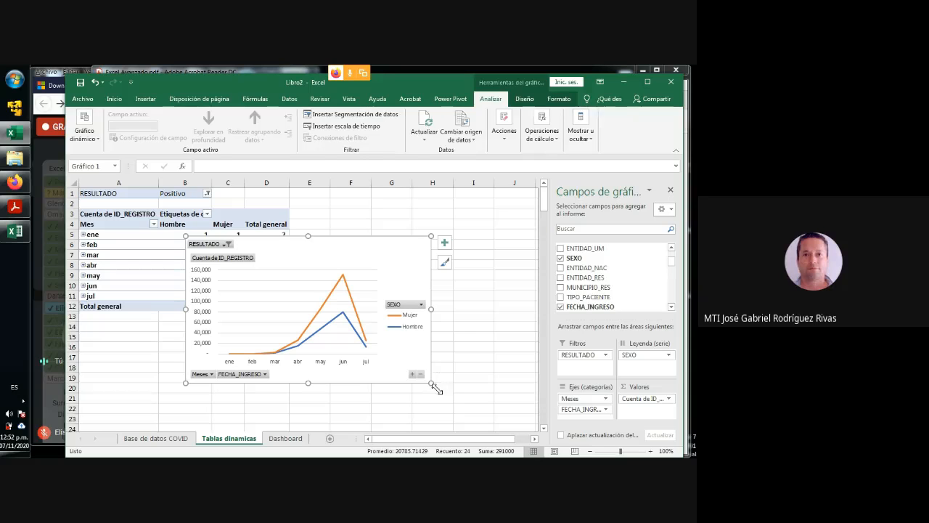
- Shrink the pivot chart slightly and move it beside the pivot table, over columns E to J
left_click_drag(431, 382, 398, 367)
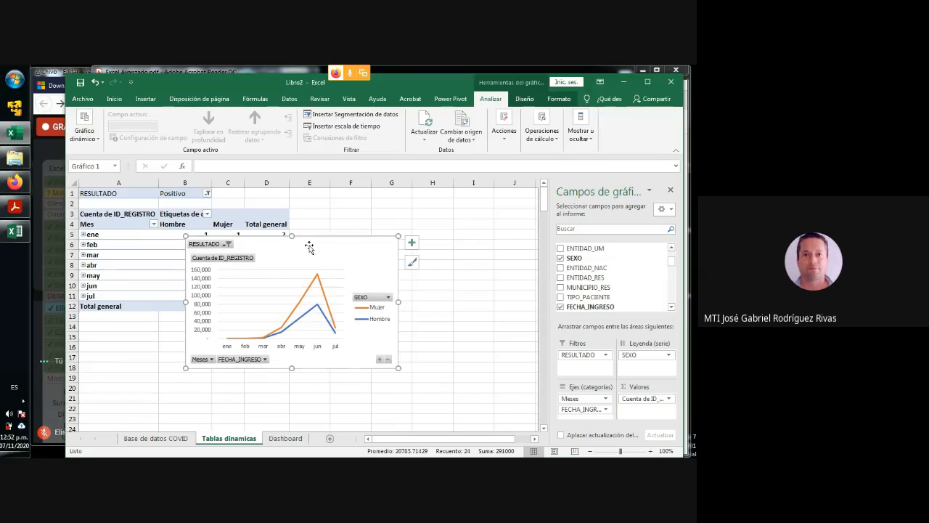
left_click_drag(308, 237, 426, 195)
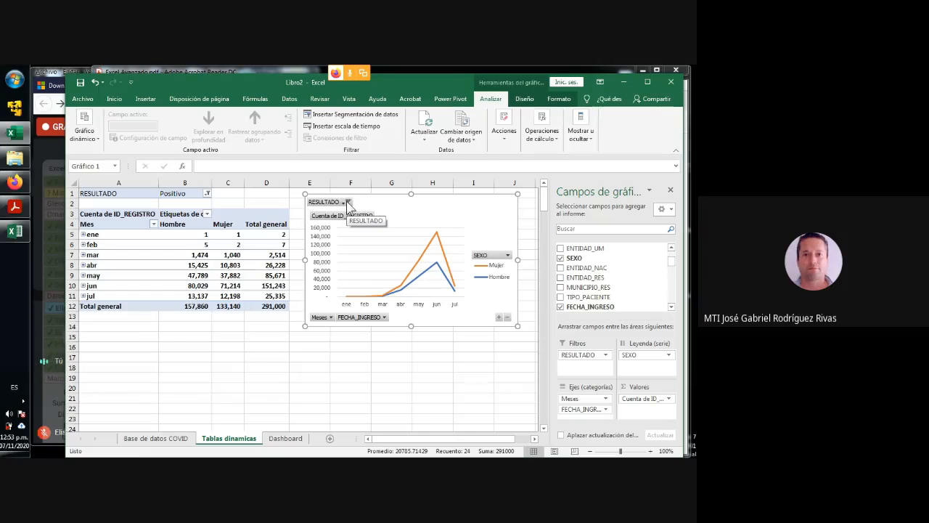
- Check the chart's SEXO filter options without changing them and hide all field buttons on the chart
left_click(507, 255)
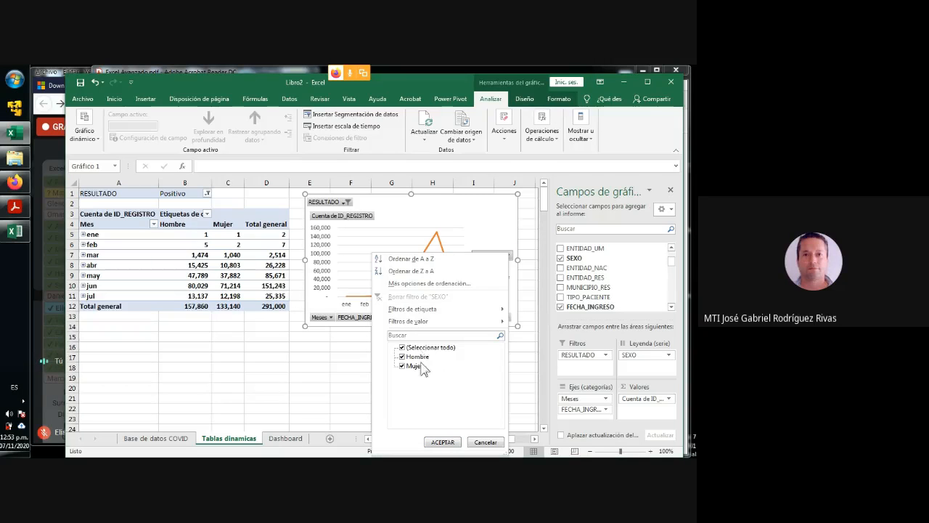
left_click(485, 442)
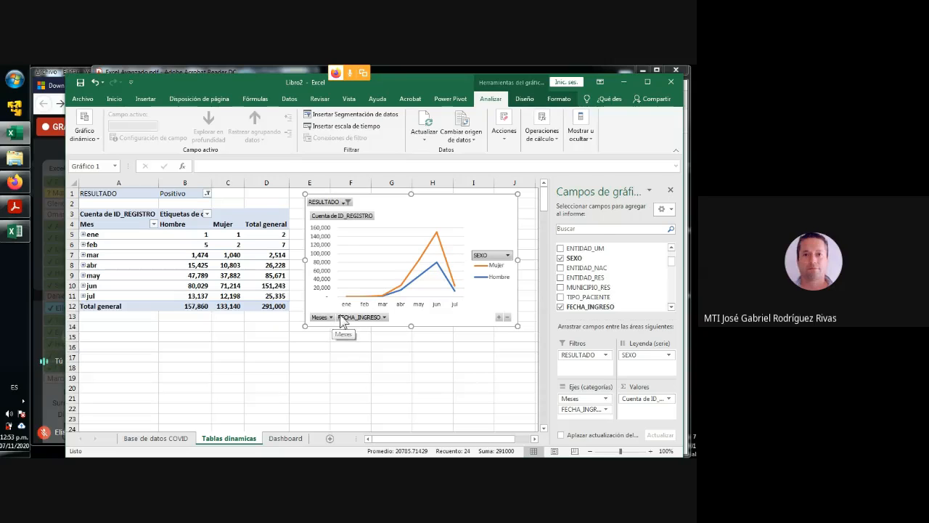
right_click(340, 203)
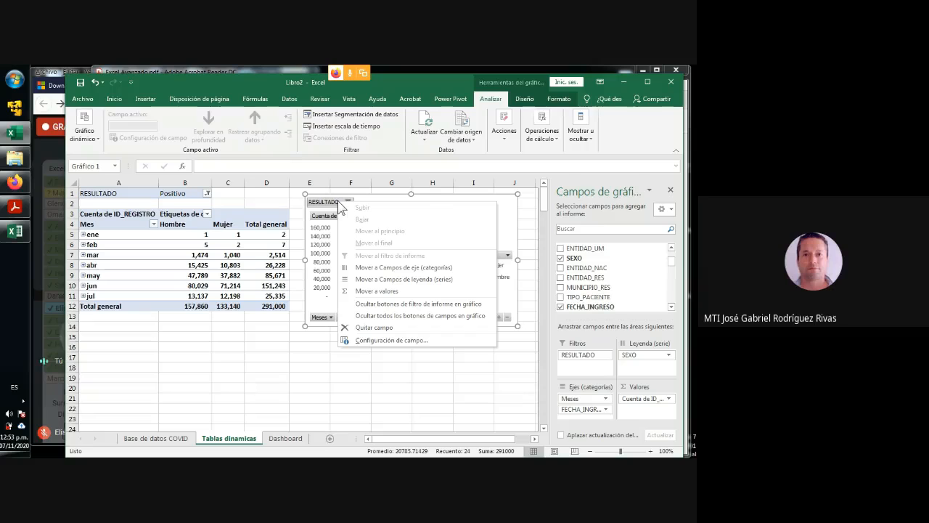
left_click(381, 317)
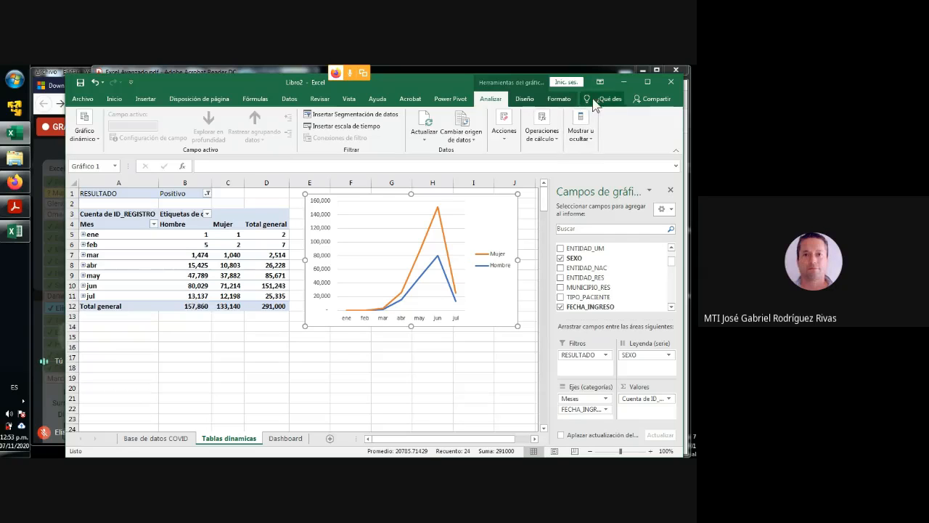
- Apply the quick layout Diseño 5 to the pivot chart to add a title and a data table
left_click(525, 99)
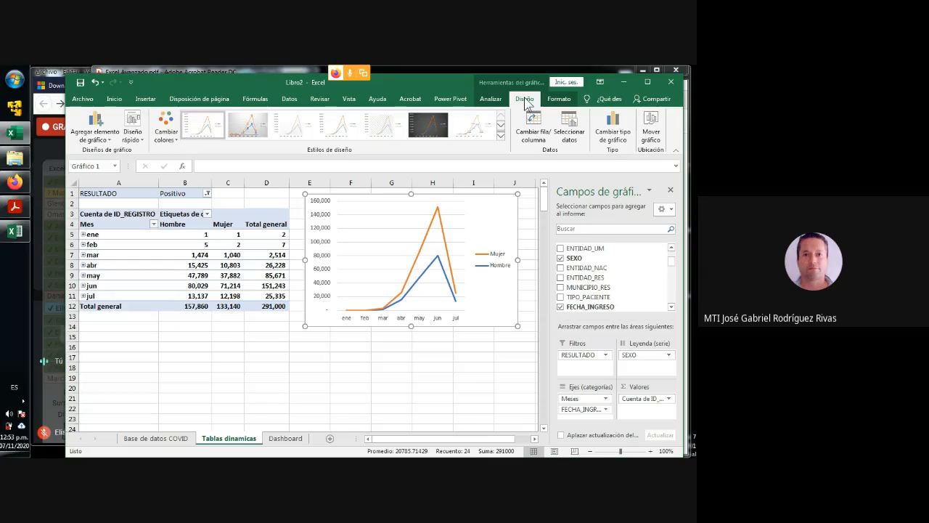
left_click(143, 142)
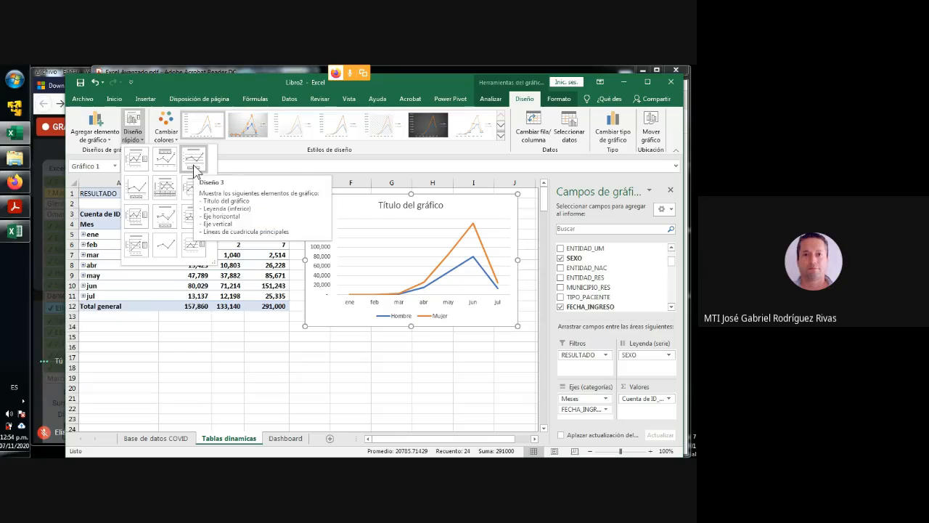
left_click(165, 189)
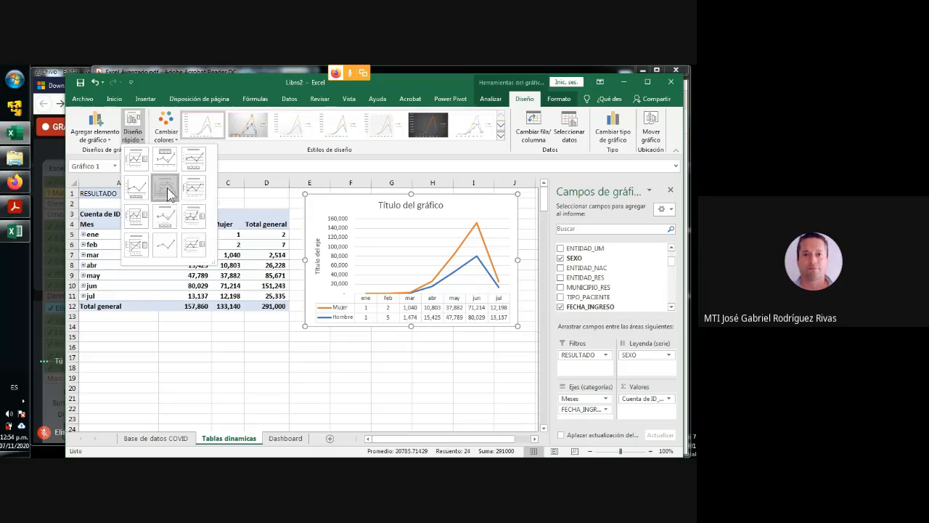
- Replace the chart's placeholder title with "Casos Positivos de COVID"
left_click(392, 206)
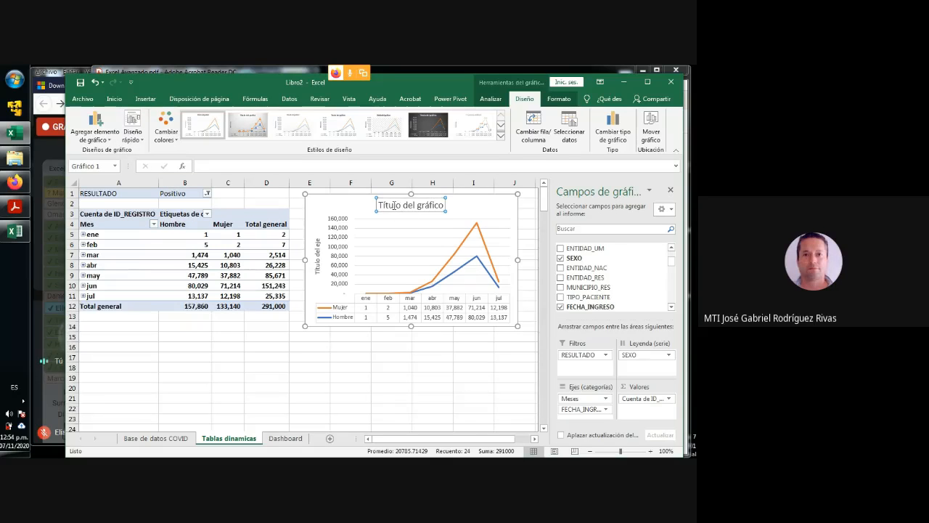
double_click(392, 206)
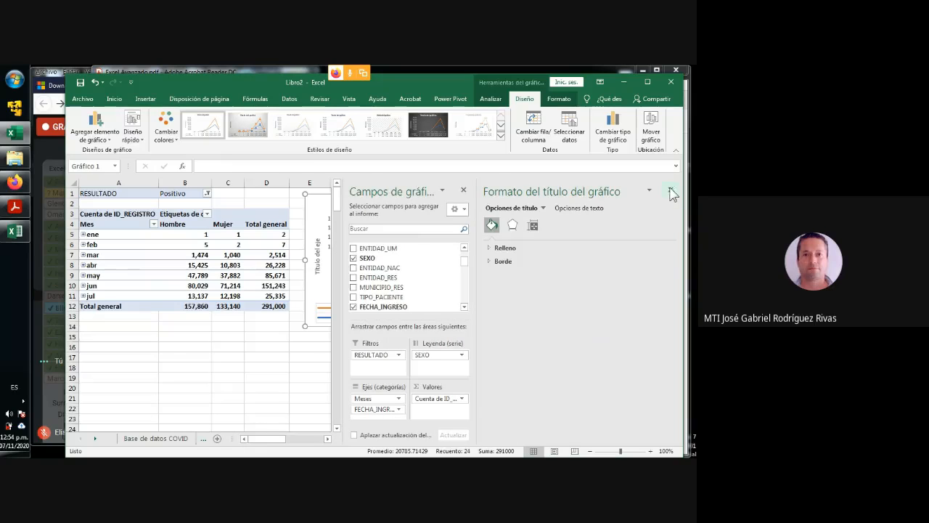
left_click(670, 190)
right_click(419, 210)
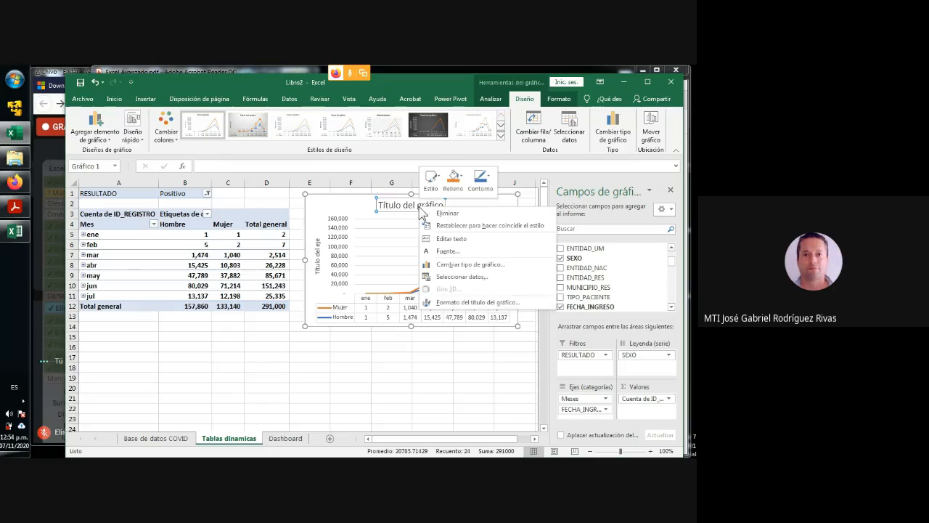
left_click(440, 238)
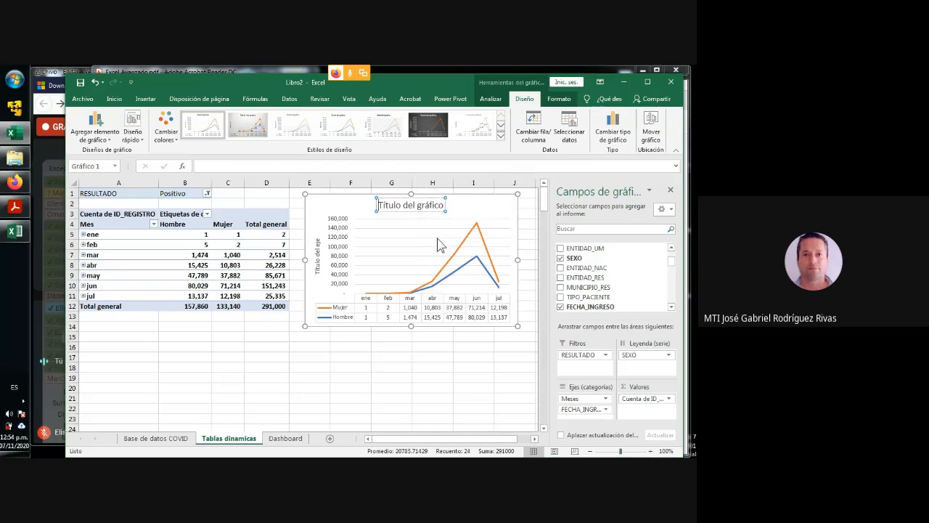
key("Delete")
key("Delete")
key("Delete")
key("Delete")
key("Delete")
key("Delete")
key("Delete")
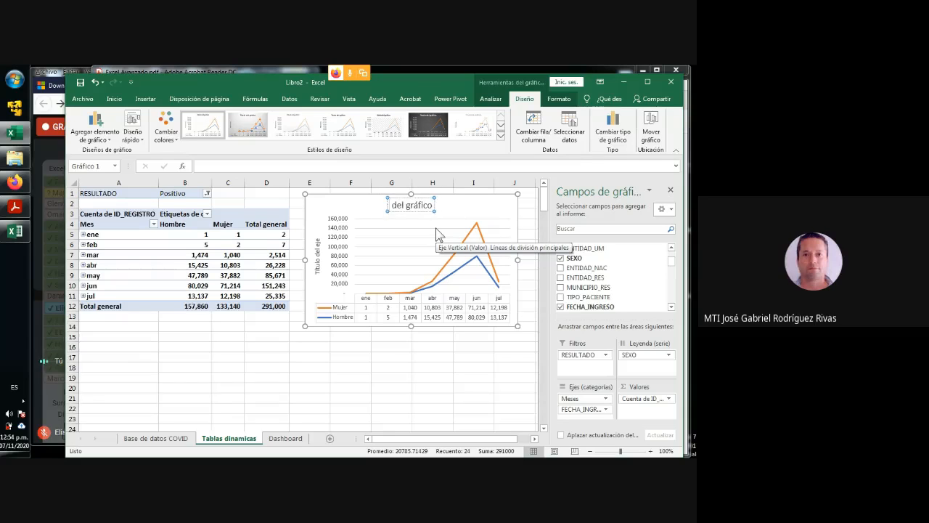
key("Delete")
key("Delete")
key("Delete")
key("Delete")
key("Delete")
key("Delete")
key("Delete")
key("Delete")
key("Delete")
key("Delete")
key("Delete")
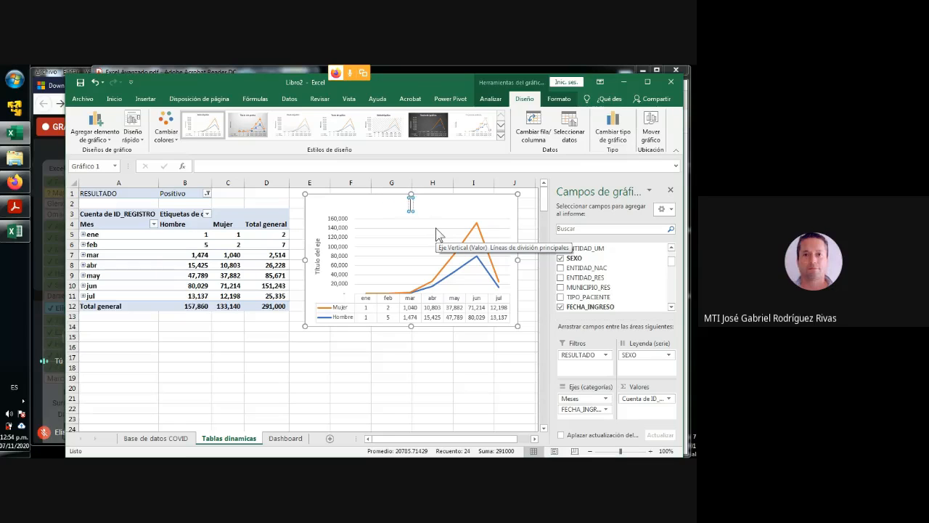
type("Casos Positiv")
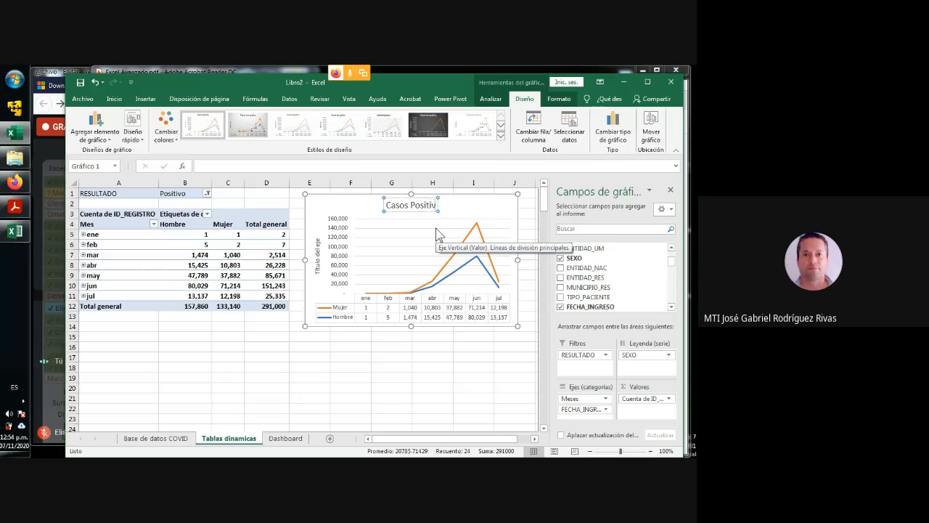
type("os de")
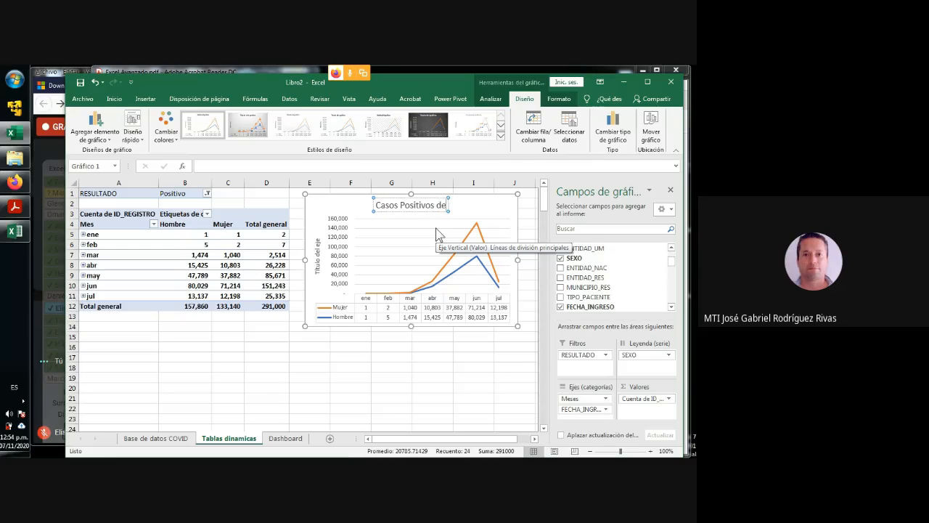
type(" COVID")
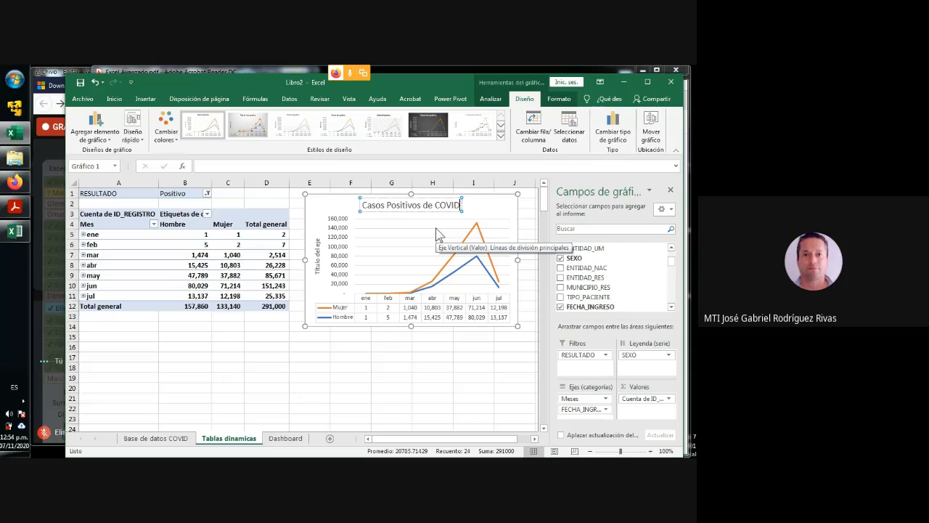
- Delete the chart's vertical axis title and deselect the chart
left_click(317, 256)
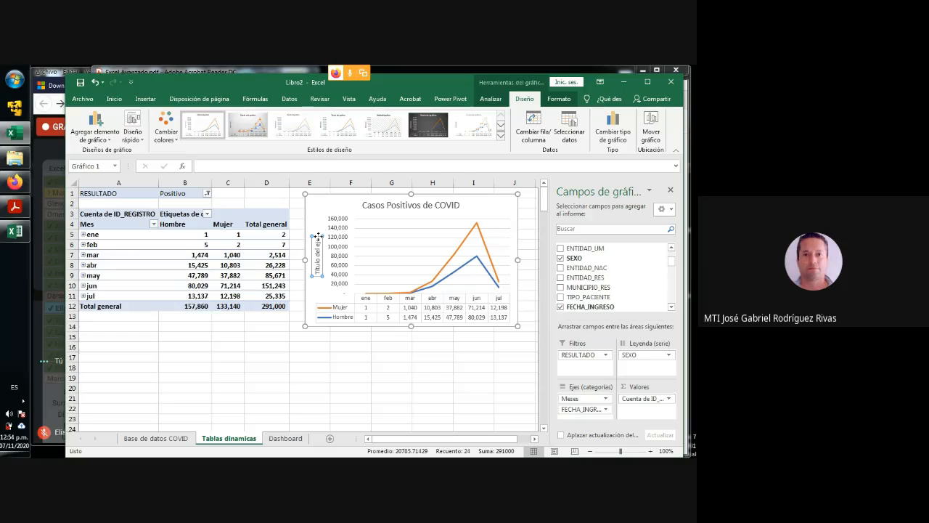
key("Delete")
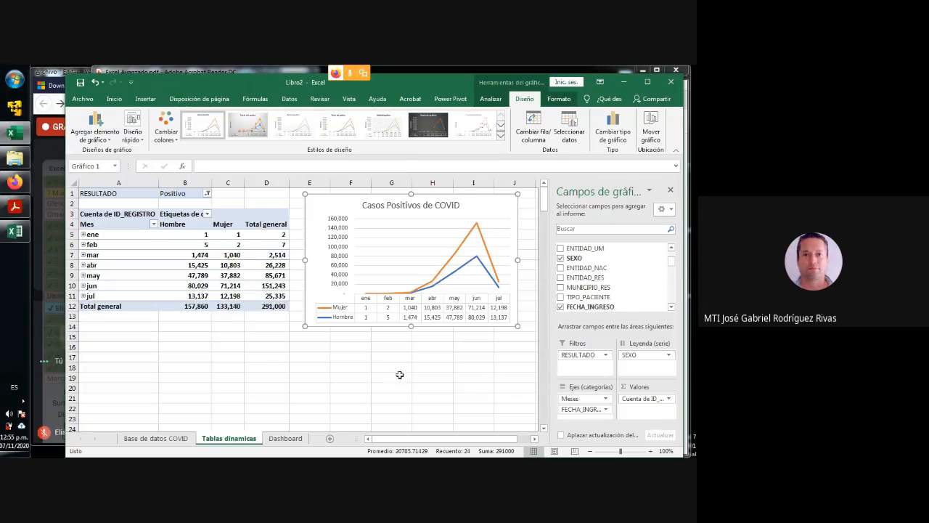
left_click(481, 379)
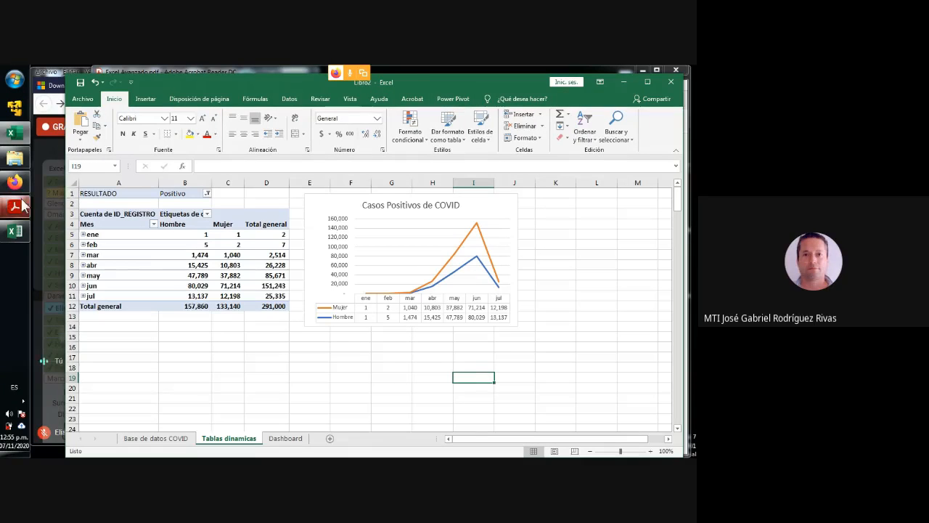
- Switch to the Google Meet window, widen it and mute the microphone
left_click(41, 147)
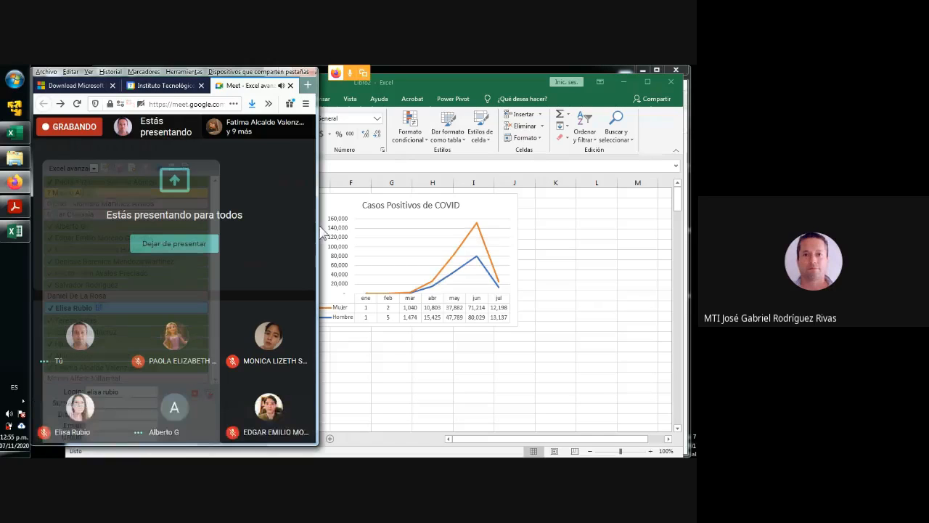
left_click_drag(318, 233, 606, 236)
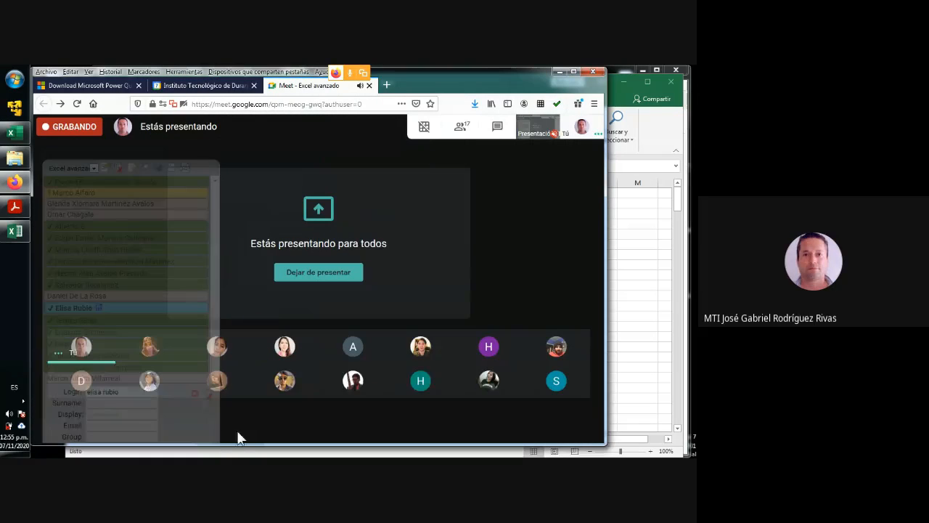
left_click(265, 421)
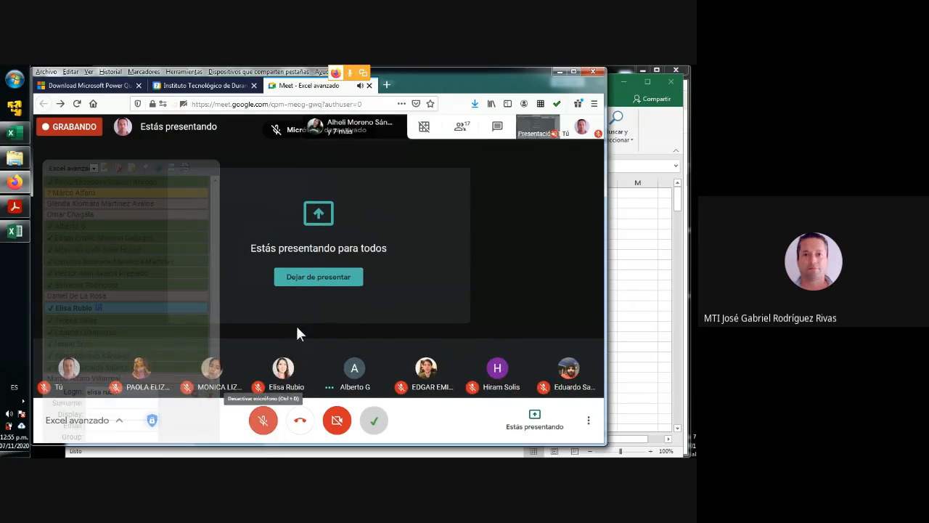
- Return to the Excel workbook, and narrow the Google Meet window so it covers less of the worksheet
left_click(648, 250)
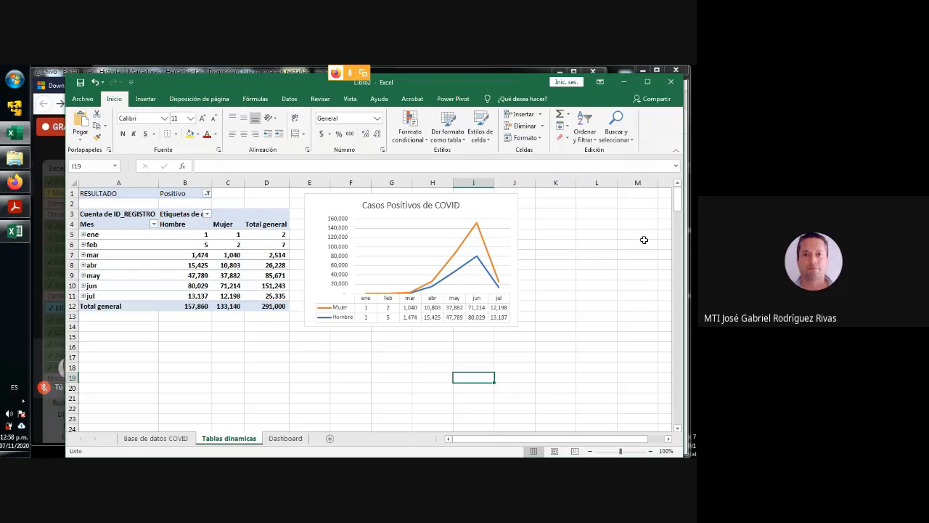
left_click(41, 279)
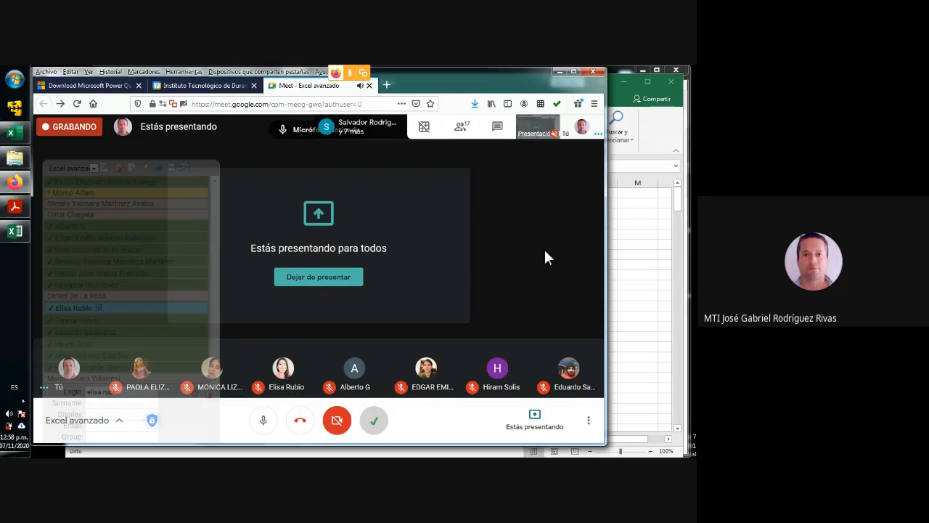
left_click_drag(604, 241, 226, 234)
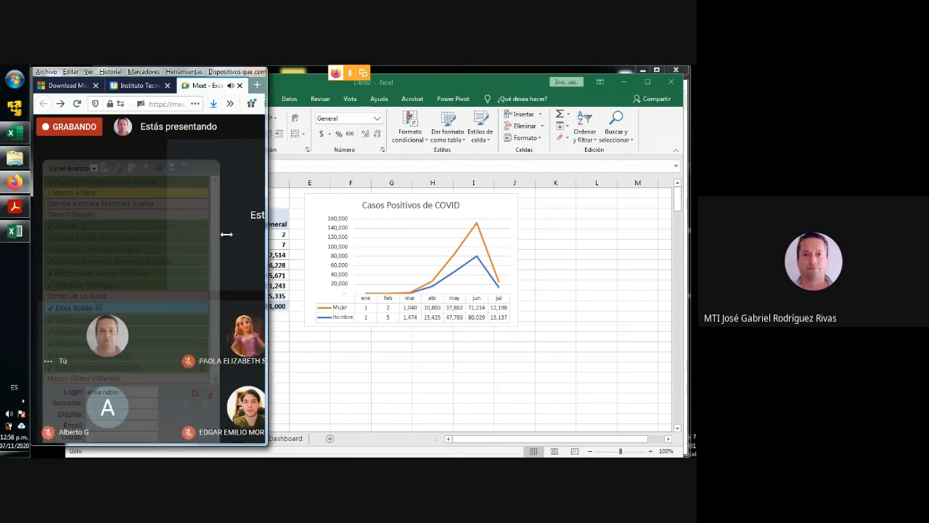
- Bring the Excel workbook to the front and dismiss the Google Meet presenting notification
left_click(332, 356)
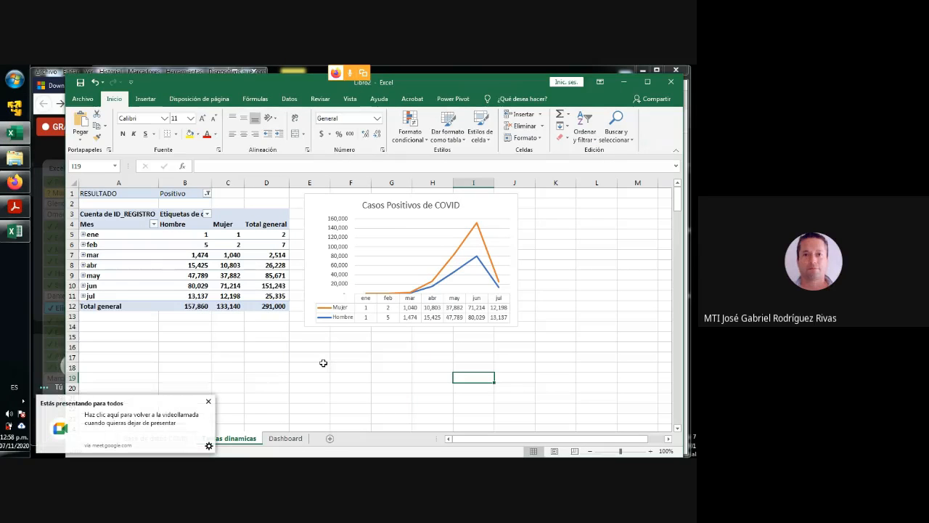
left_click(208, 401)
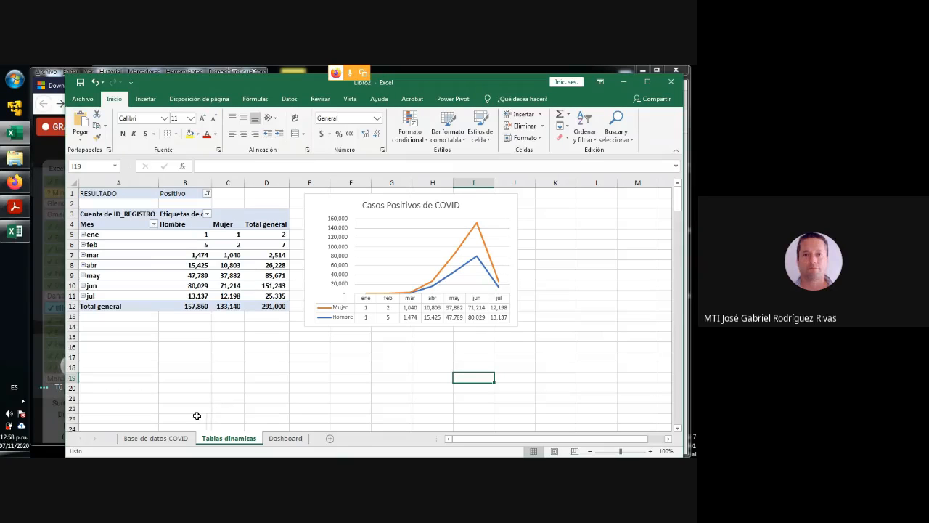
- Examine the FECHA_DEF column of the Base de datos COVID sheet for placeholder values and actual dates of death
left_click(161, 440)
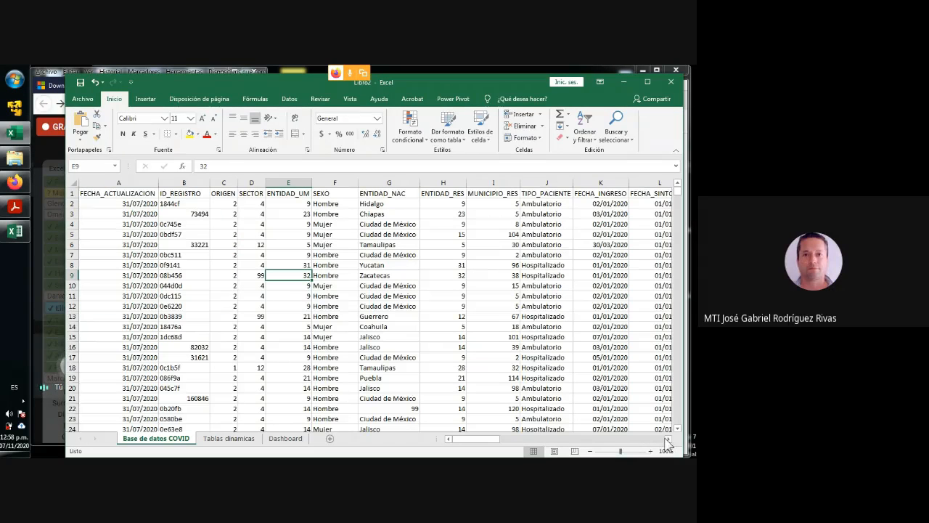
left_click(667, 439)
left_click(667, 439)
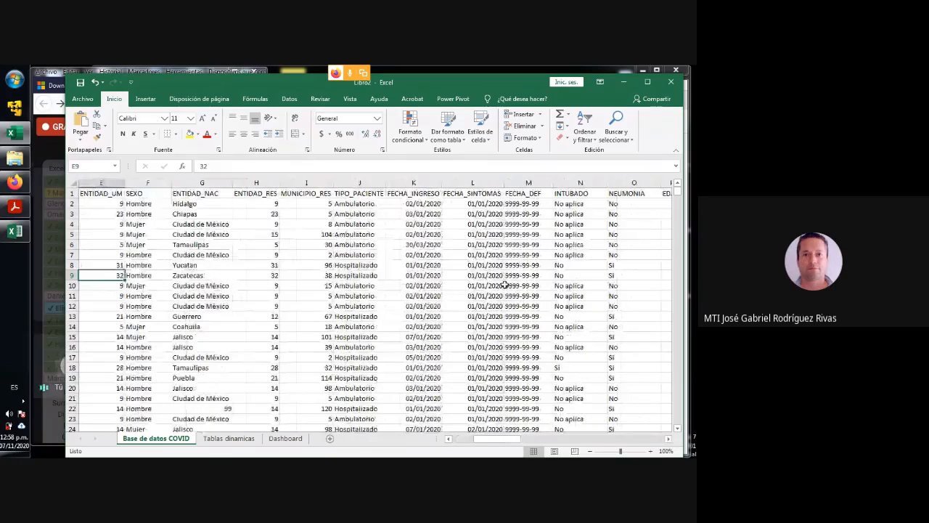
left_click(525, 225)
left_click(524, 194)
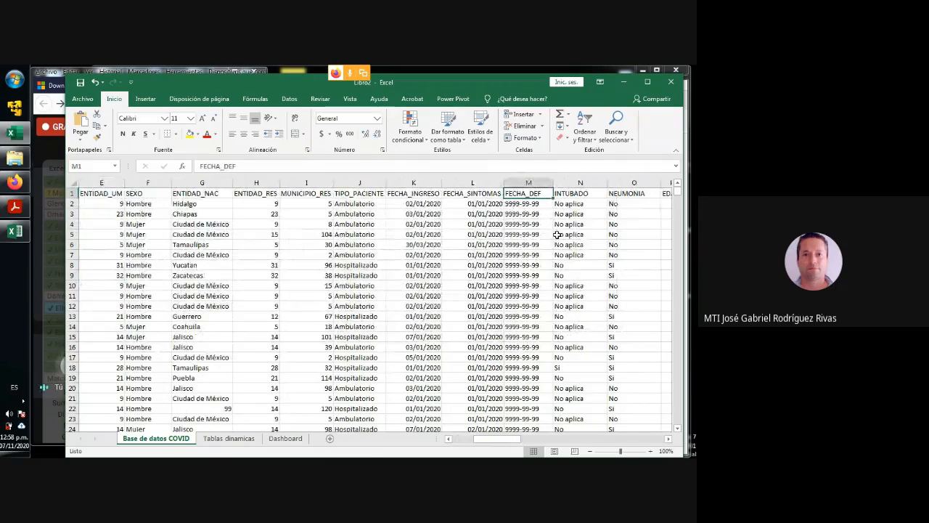
key("Down")
key("Down")
key("Down")
key("Down")
key("Down")
key("Down")
key("Down")
key("Down")
key("Down")
key("Down")
key("Down")
key("Down")
key("Down")
key("Down")
key("Down")
key("Down")
key("Down")
key("Down")
key("Down")
key("Down")
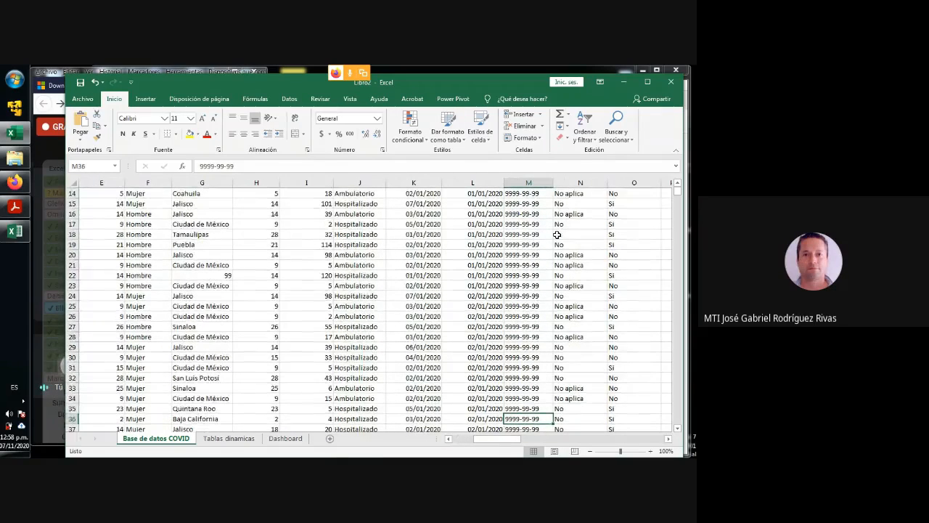
key("Down")
key("Down")
key("Down")
key("Down")
key("Down")
key("Down")
key("Down")
key("Down")
key("Down")
key("Down")
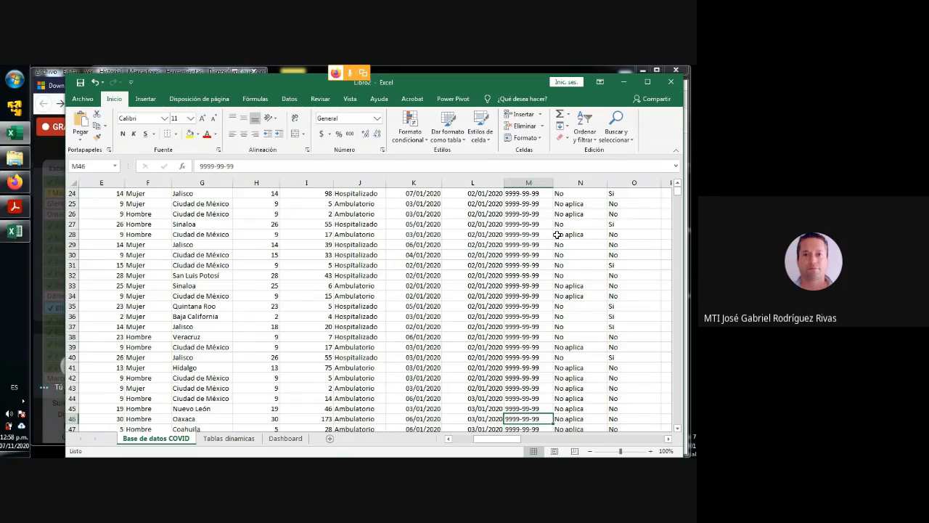
key("Down")
key("Down")
key("Down")
key("Down")
key("Down")
key("Down")
key("Down")
key("Down")
key("Down")
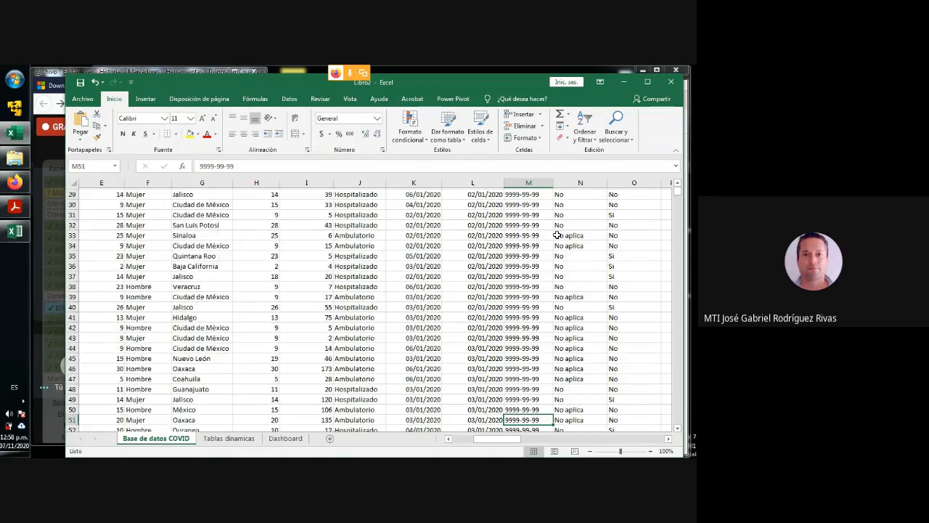
key("Down")
key("Down")
key("Down")
key("Down")
key("Down")
key("Down")
key("Down")
key("Down")
key("Down")
key("Down")
key("Down")
key("Down")
key("Down")
key("Down")
key("Down")
key("Down")
key("Down")
key("Down")
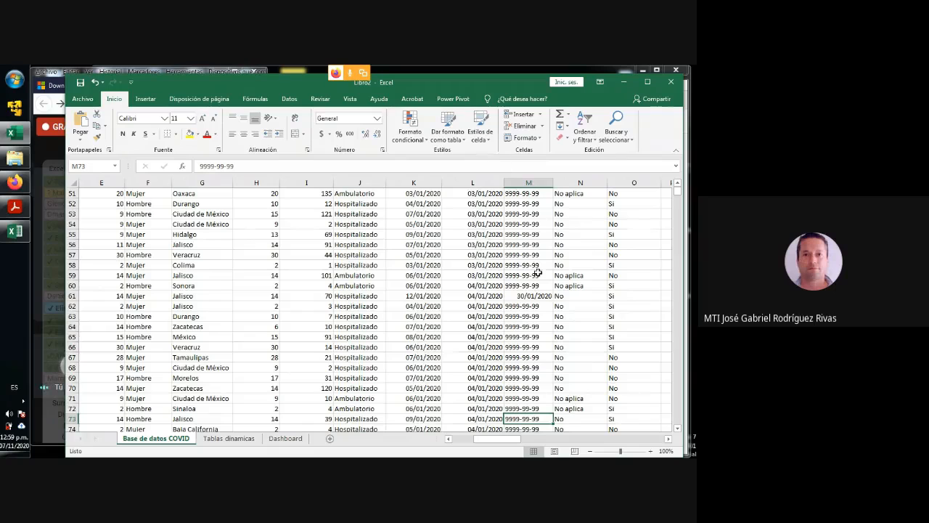
left_click(531, 296)
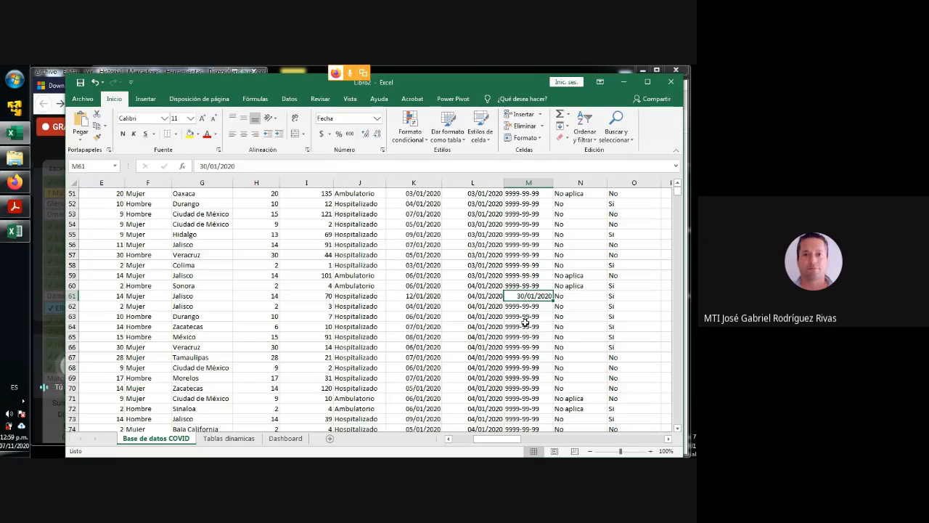
scroll(523, 317, "down", 2)
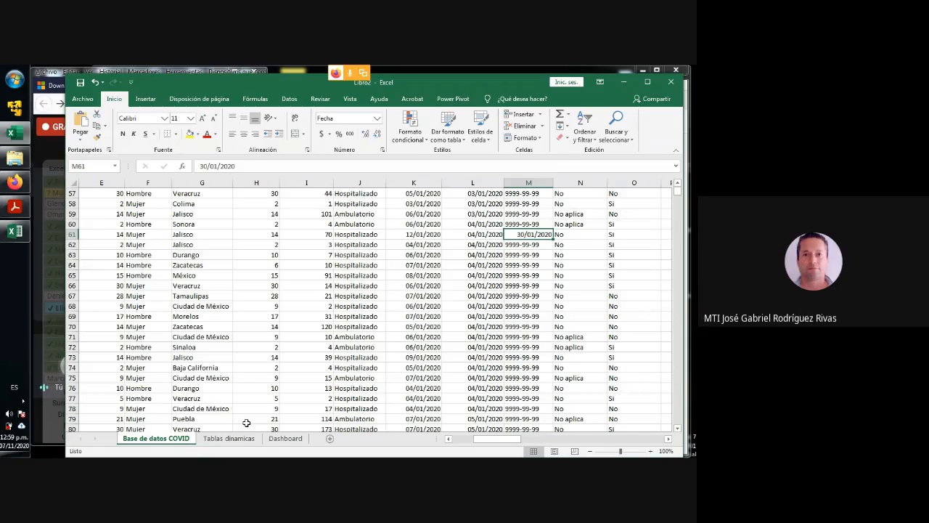
- Shift the title of the Casos Positivos de COVID chart slightly within the chart on the Tablas dinamicas sheet
left_click(229, 438)
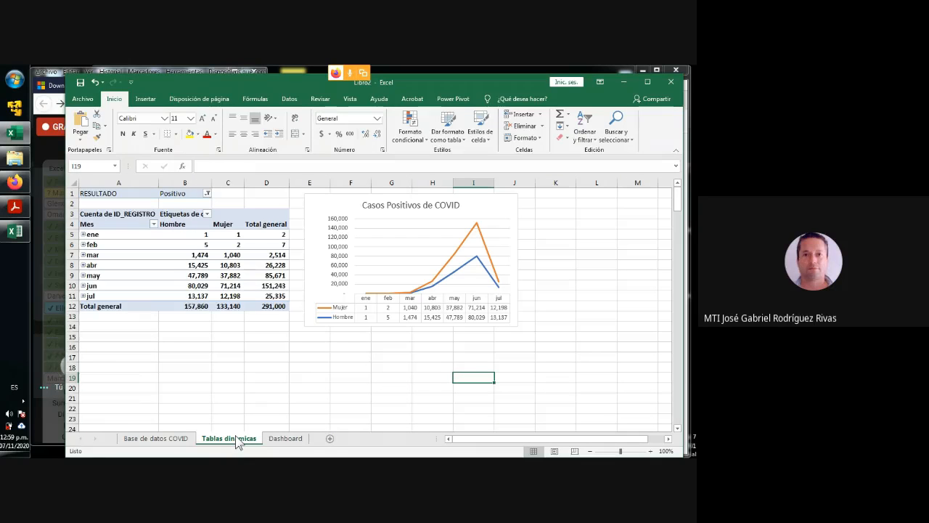
left_click(384, 203)
left_click_drag(425, 206, 378, 206)
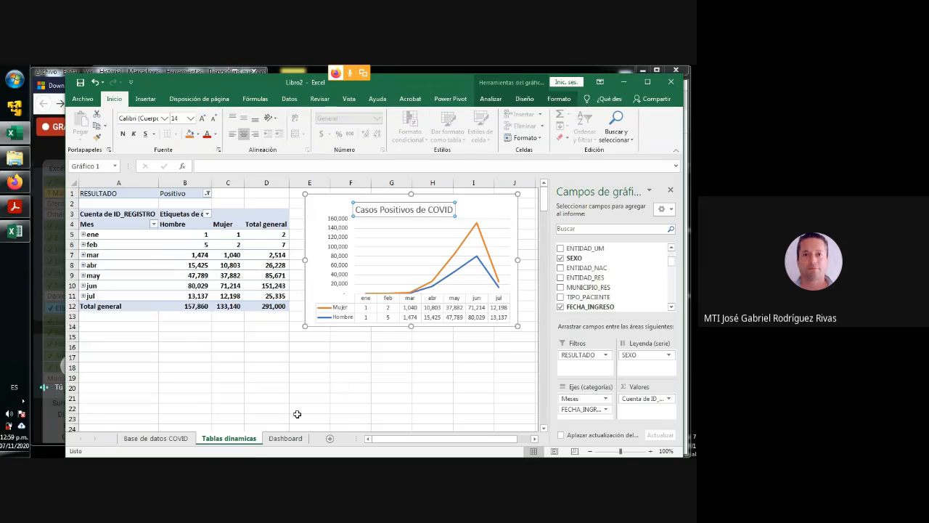
- Close the chart's field list and move the Tablas dinamicas line chart across to about columns I–N, leaving space beside the pivot table
left_click(172, 439)
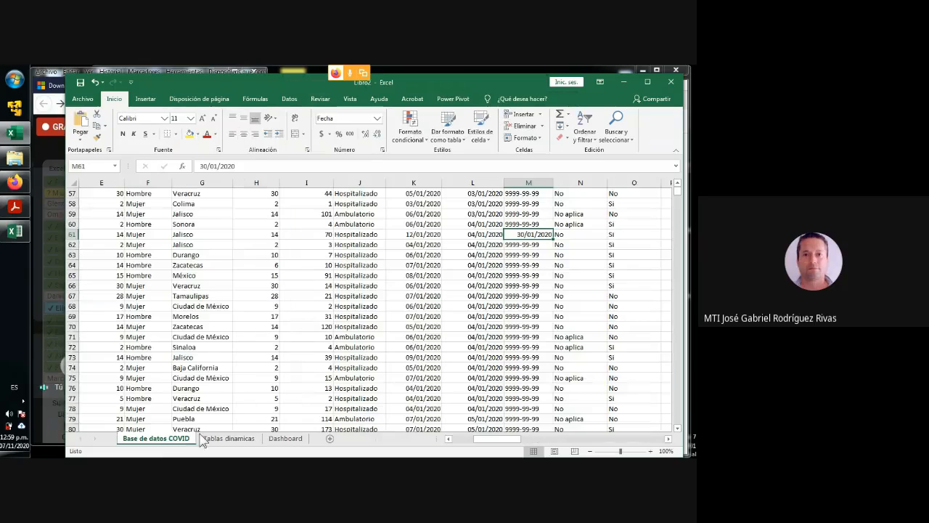
left_click(243, 439)
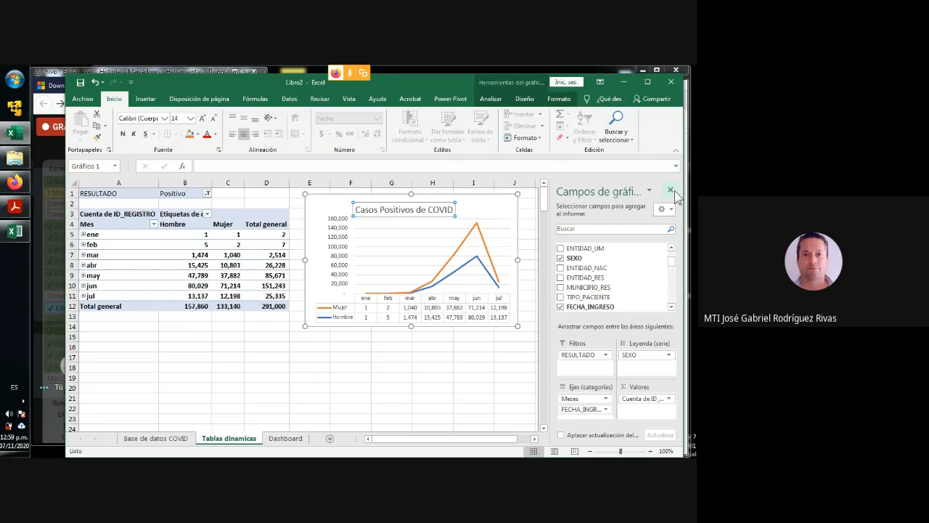
left_click(589, 451)
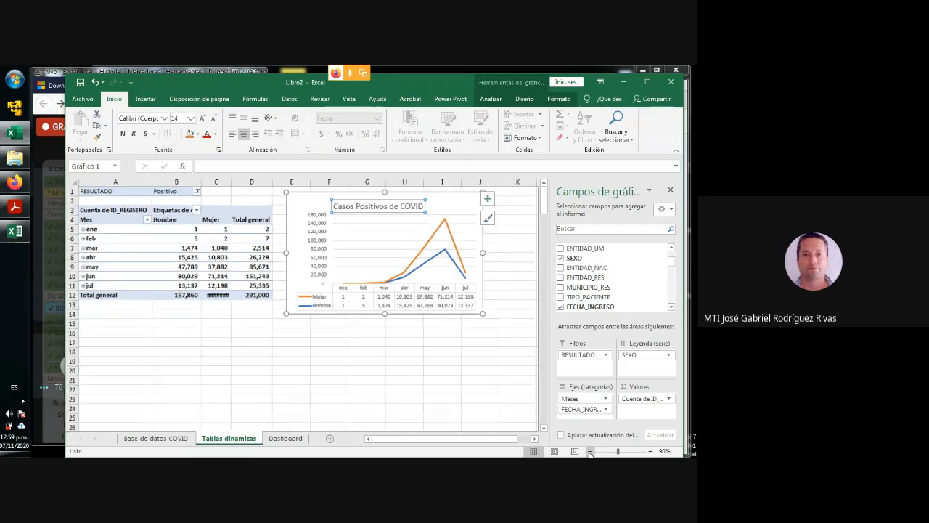
left_click(671, 193)
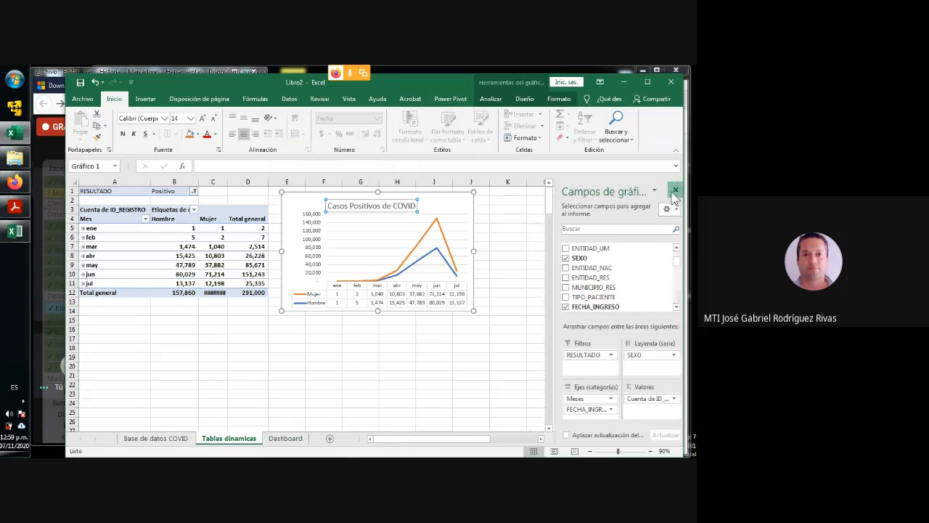
left_click_drag(434, 194, 591, 197)
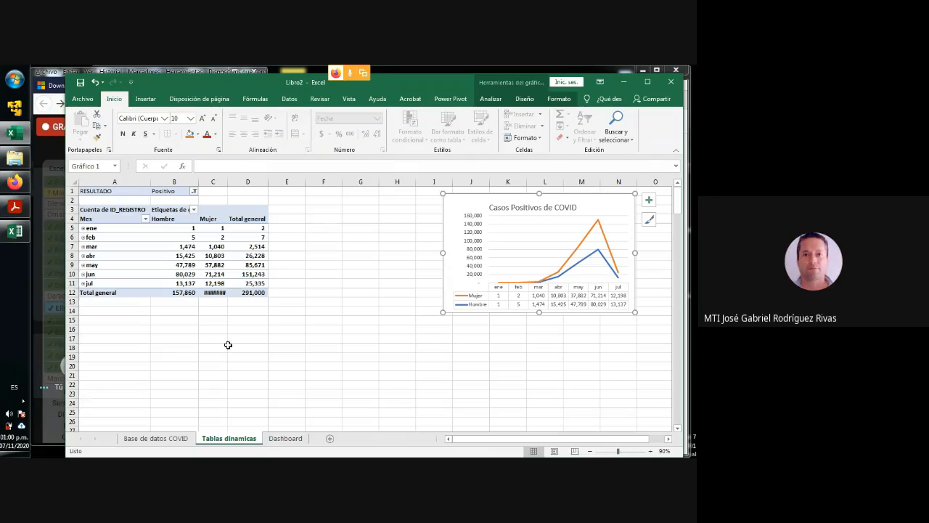
left_click(315, 207)
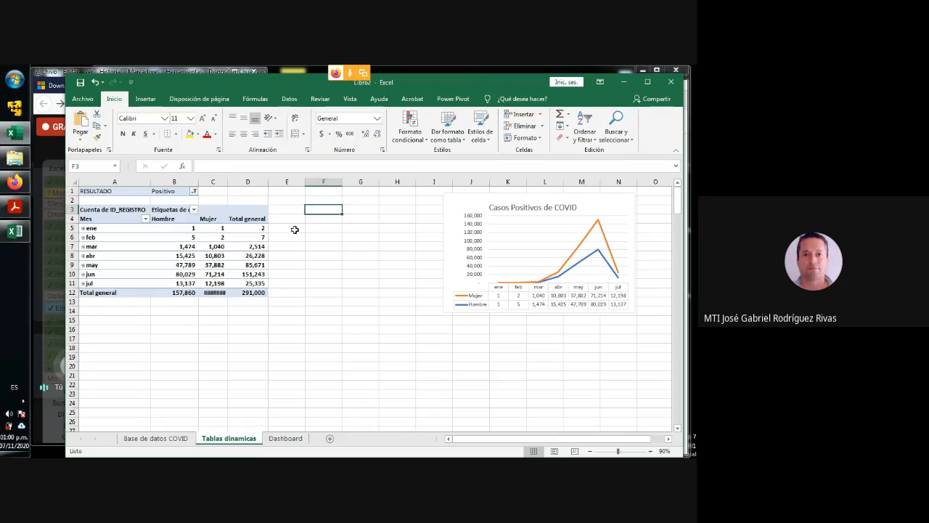
- Start a new pivot table from the Base de datos COVID data, without adding the data to the data model
left_click(157, 438)
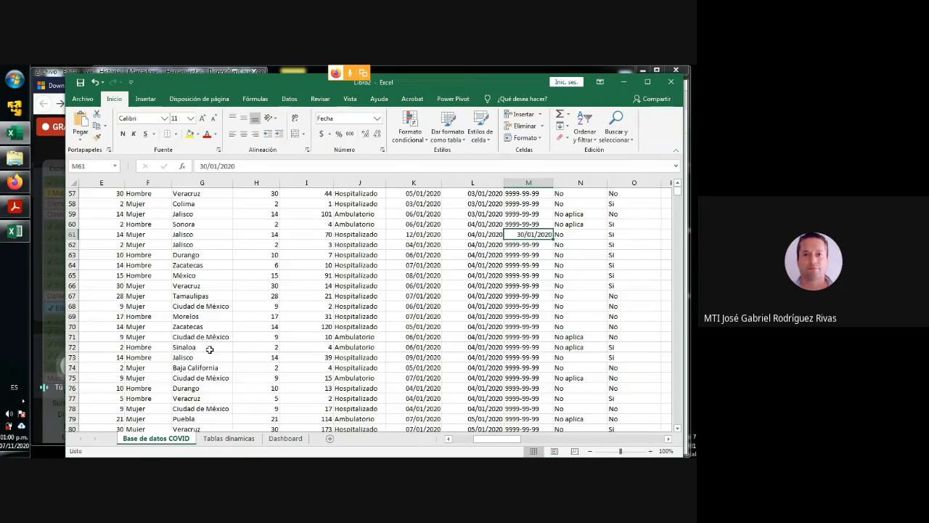
left_click(308, 265)
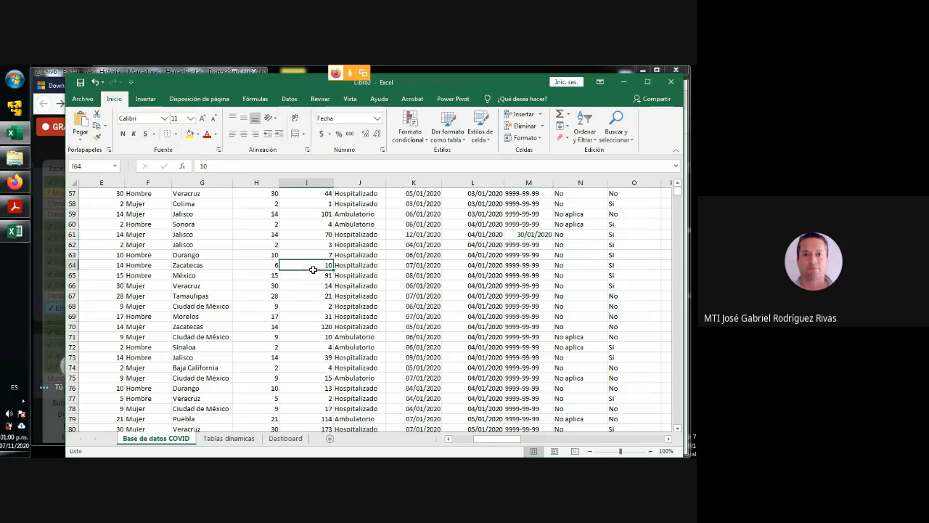
left_click(216, 265)
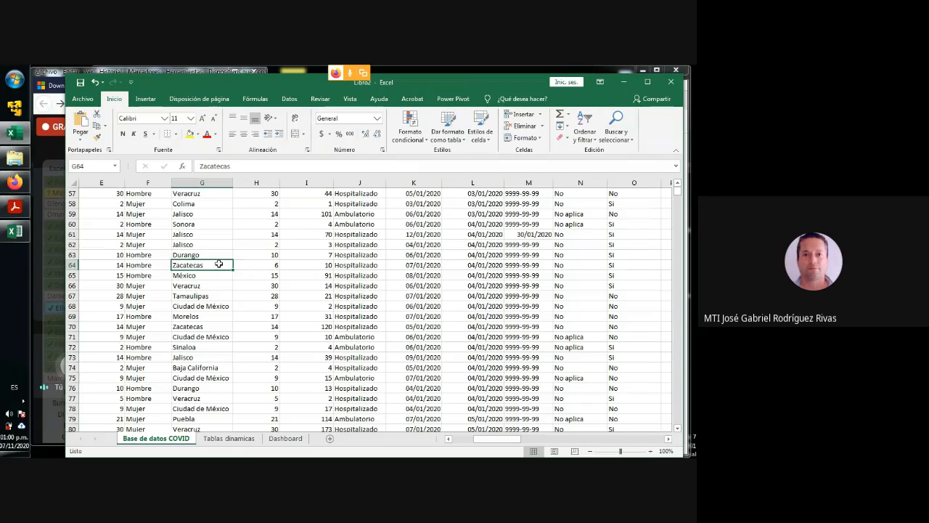
left_click(144, 99)
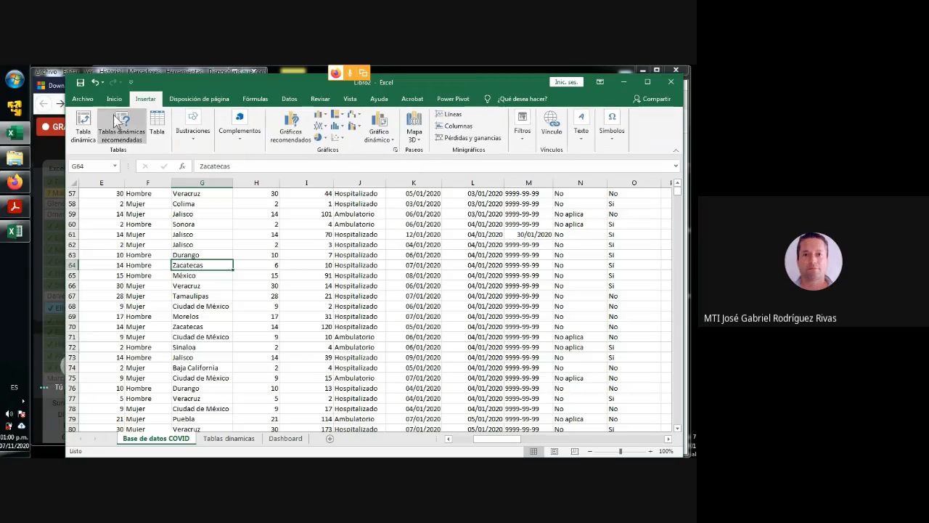
left_click(83, 131)
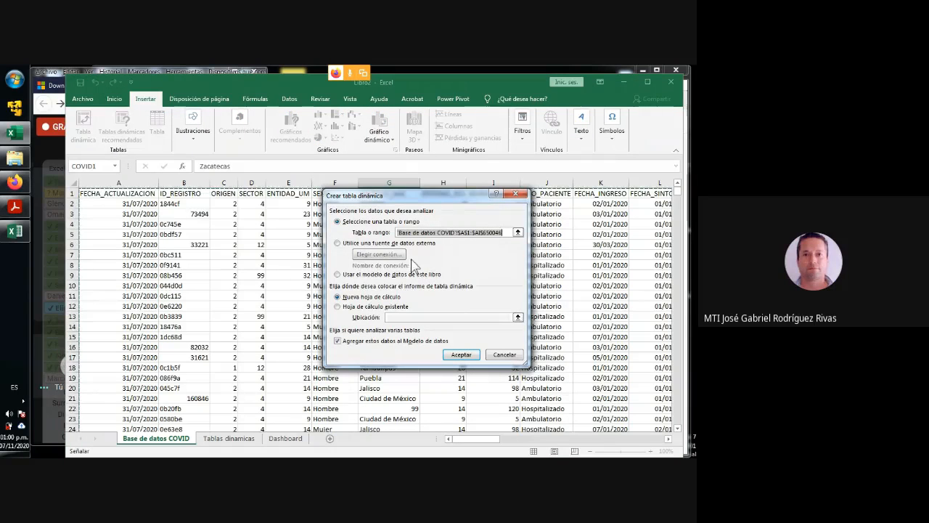
left_click(338, 342)
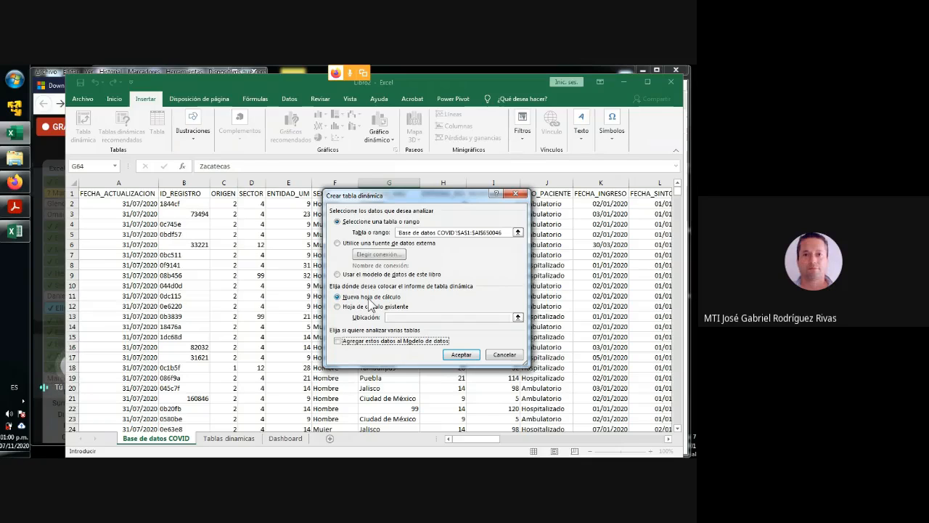
- Create the pivot table on the existing Tablas dinamicas sheet, with its location set to cell F3
left_click(339, 307)
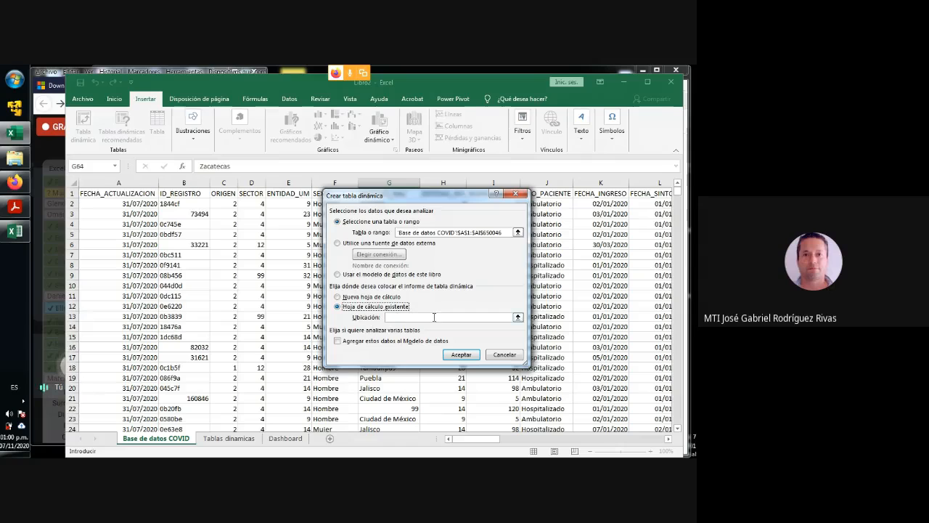
left_click(408, 318)
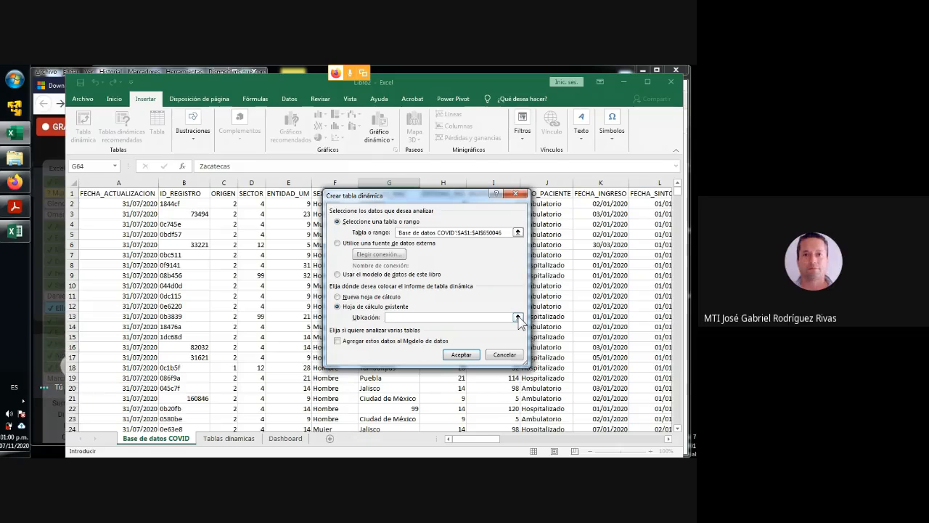
left_click(518, 317)
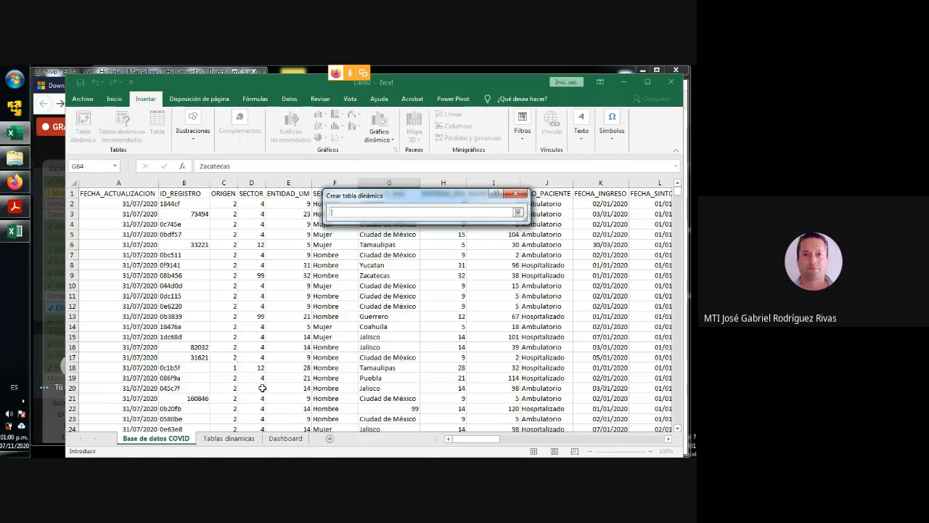
left_click(236, 440)
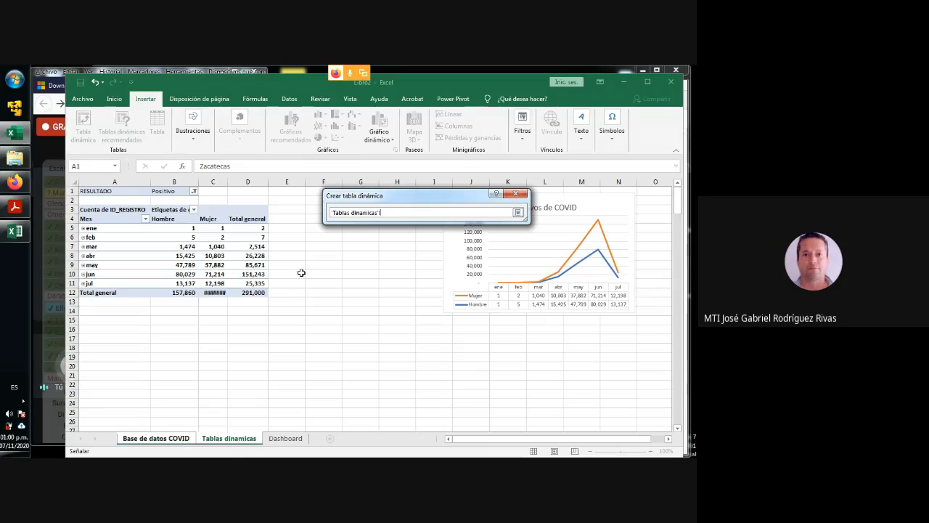
left_click_drag(355, 196, 385, 193)
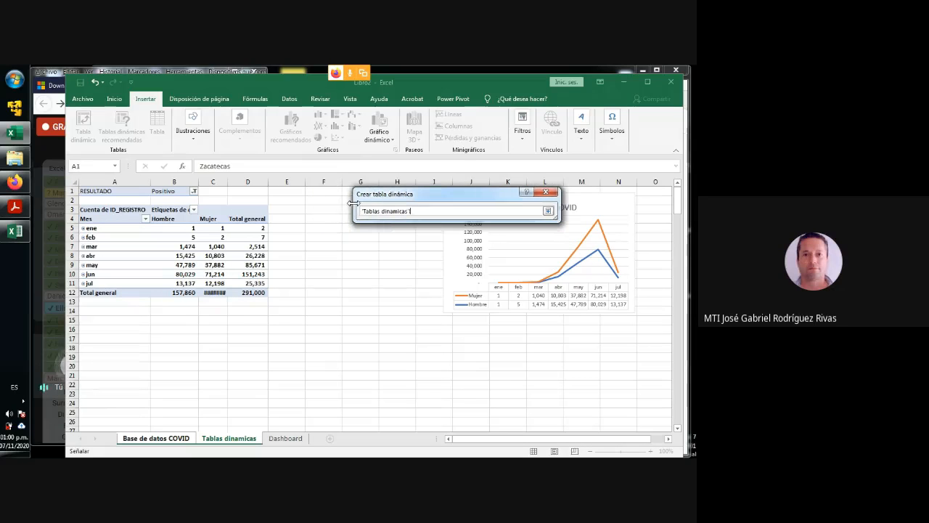
left_click(314, 210)
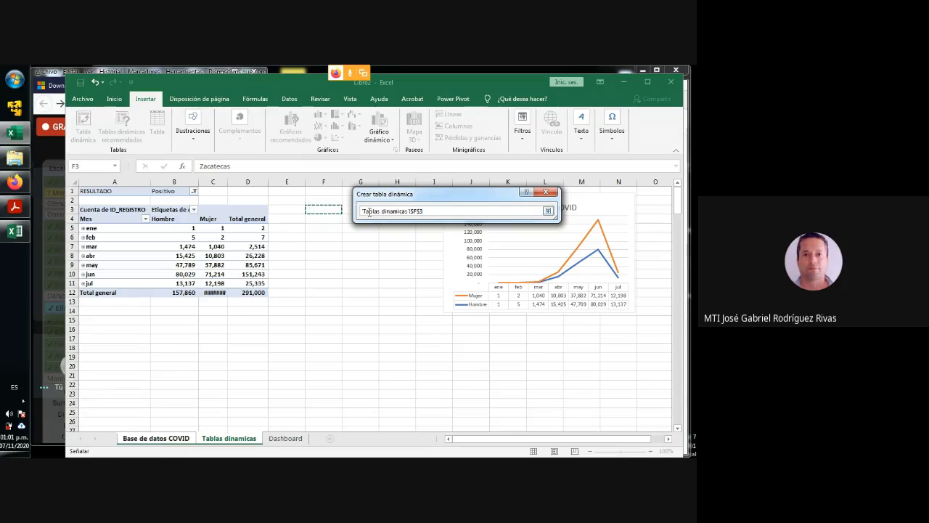
left_click_drag(424, 210, 361, 213)
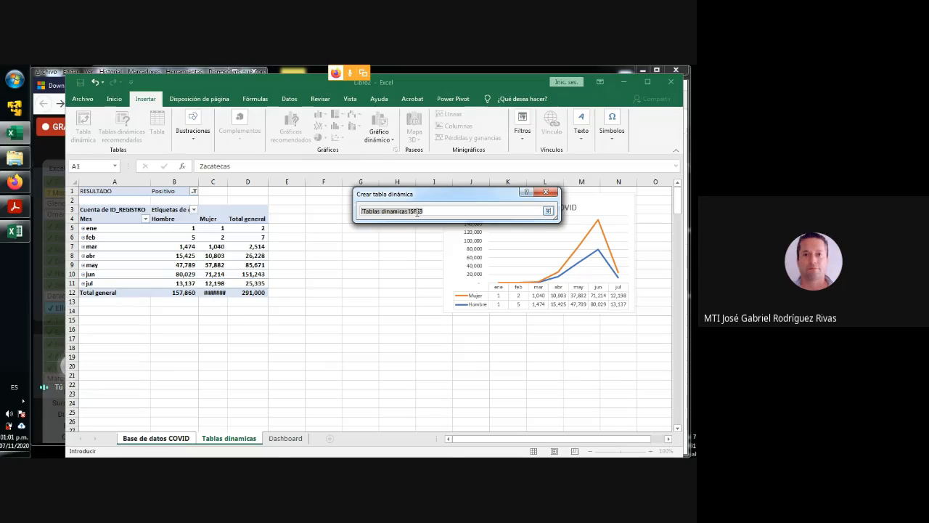
left_click(547, 211)
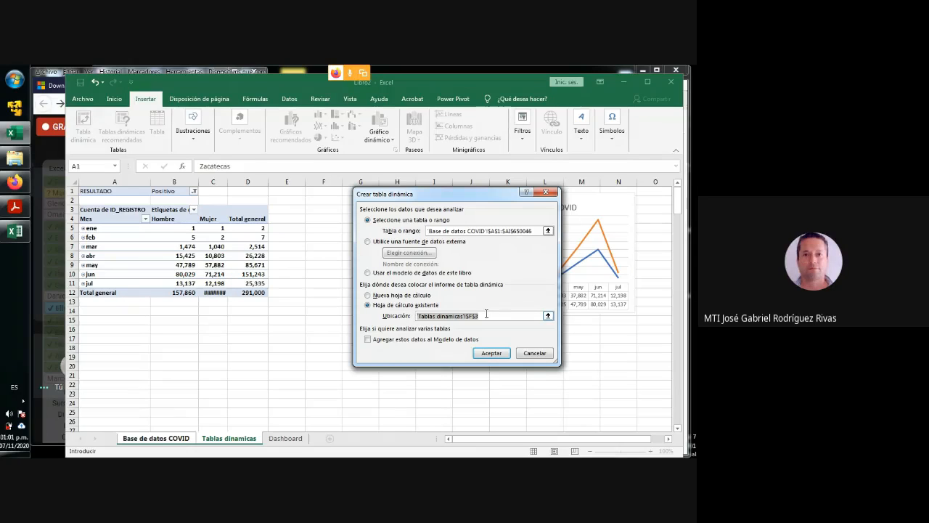
left_click(492, 353)
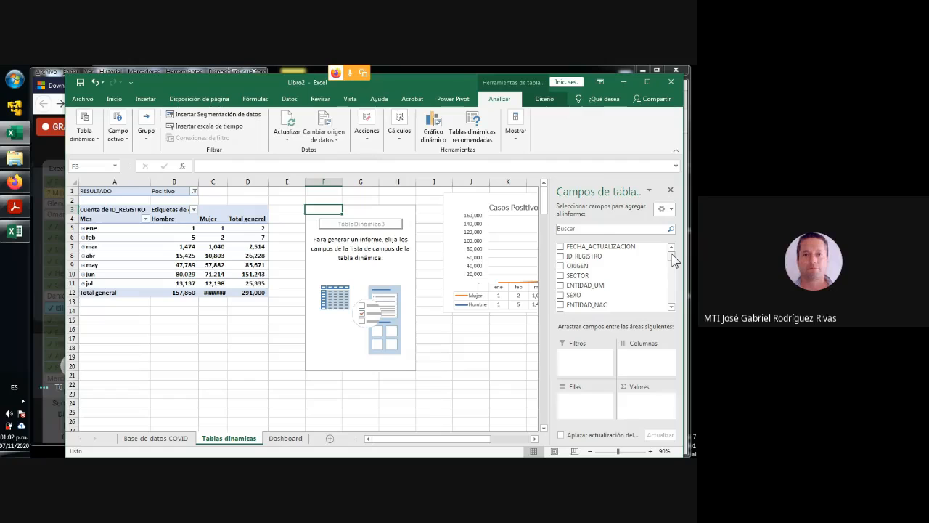
left_click(671, 305)
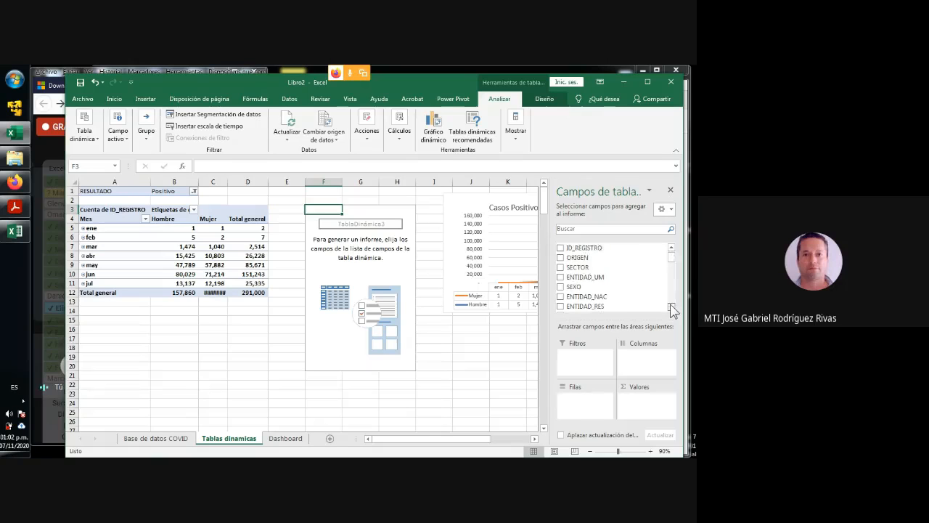
- Add the FECHA_DEF field as a report filter of the new pivot table
left_click(671, 305)
left_click(672, 305)
left_click(671, 305)
left_click(672, 306)
left_click(671, 306)
left_click(672, 305)
left_click(671, 305)
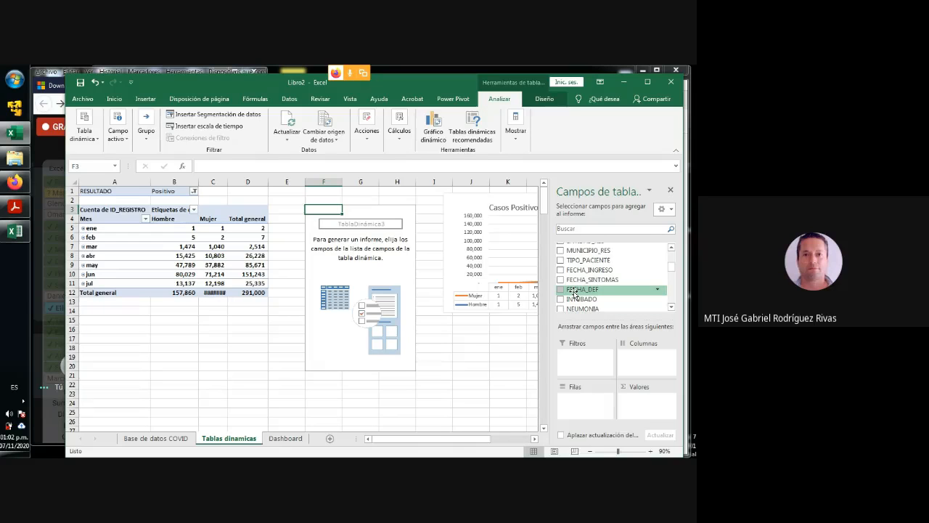
left_click_drag(574, 293, 585, 364)
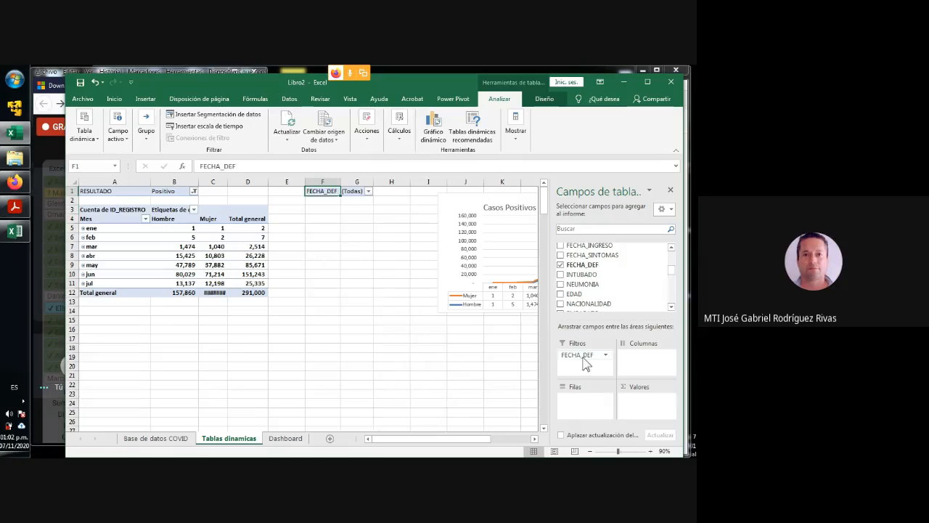
- Filter the new pivot table's FECHA_DEF to 9999-99-99 and add a count of FECHA_DEF as its value
left_click(368, 191)
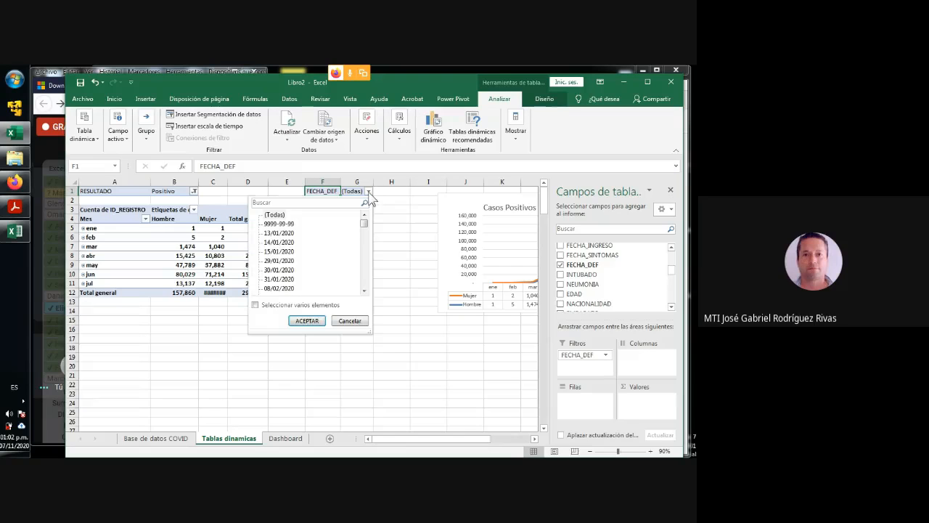
left_click(273, 224)
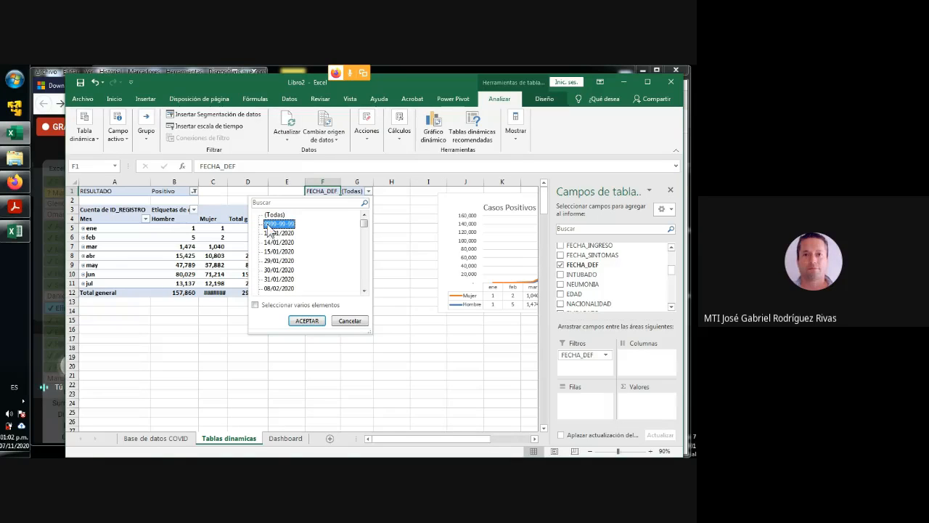
left_click(307, 321)
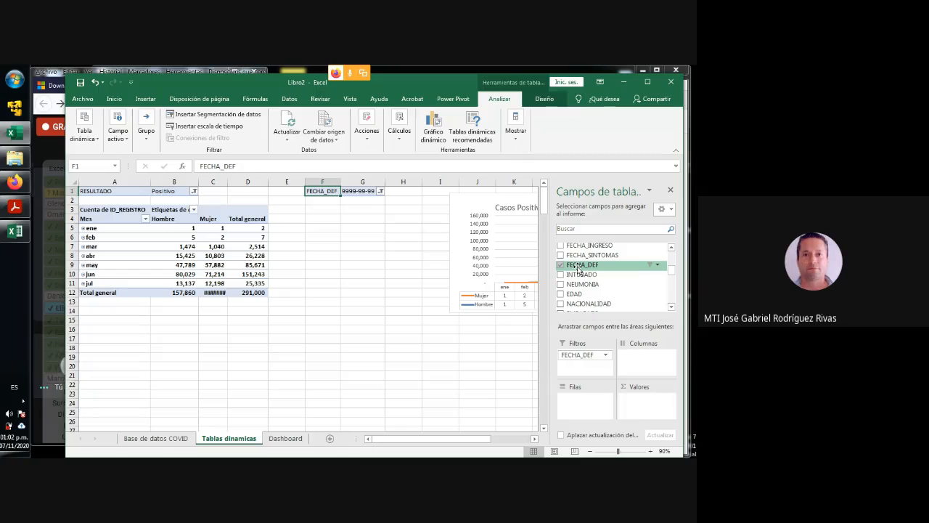
left_click_drag(578, 268, 648, 412)
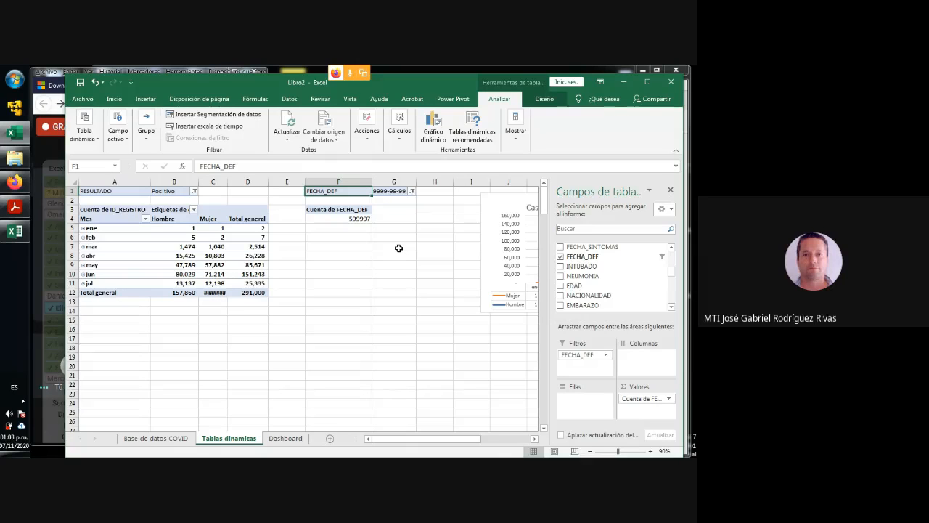
- Format the FECHA_DEF count with a thousands separator and no decimals, and widen column C enough for the Mujer total
left_click(353, 219)
left_click(114, 98)
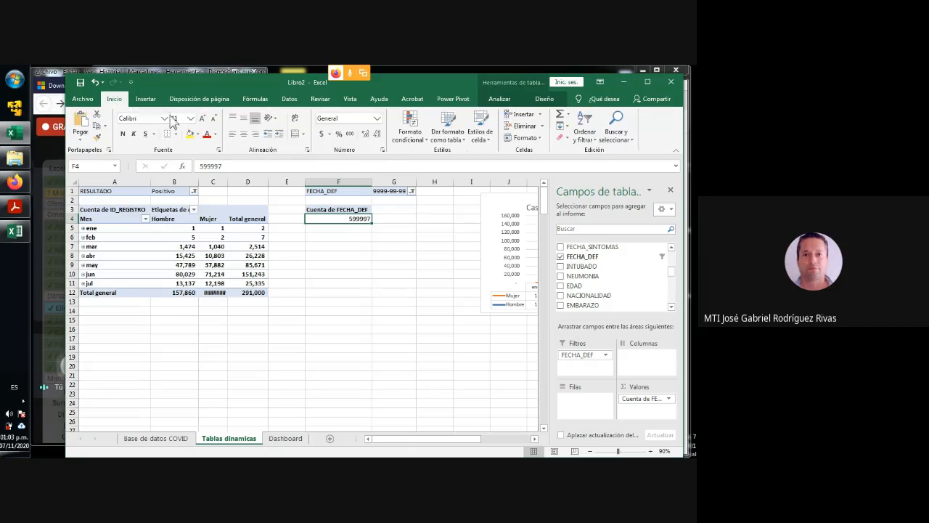
left_click(350, 134)
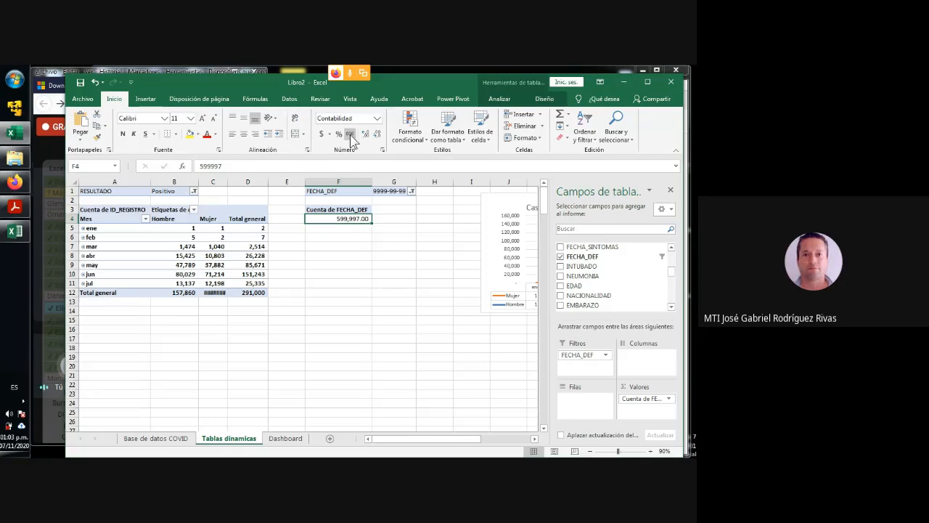
left_click(376, 135)
left_click(377, 134)
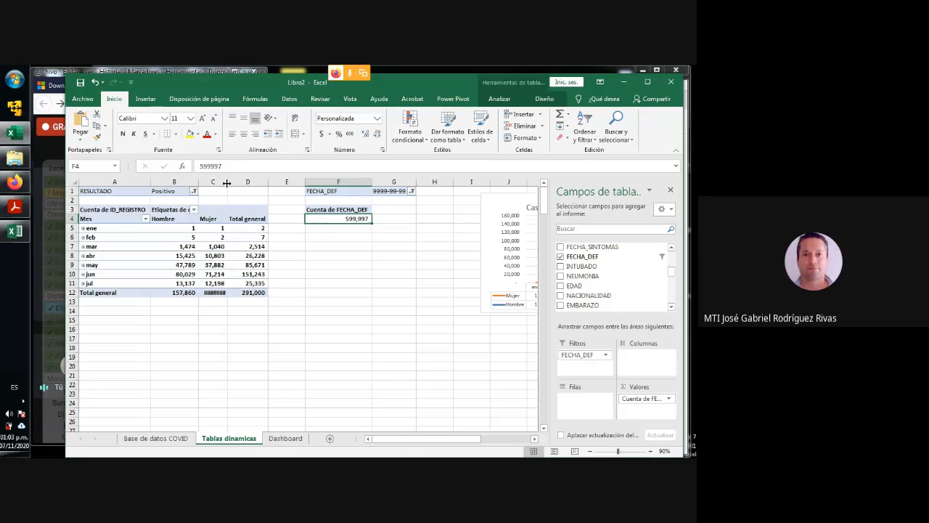
left_click_drag(226, 182, 234, 182)
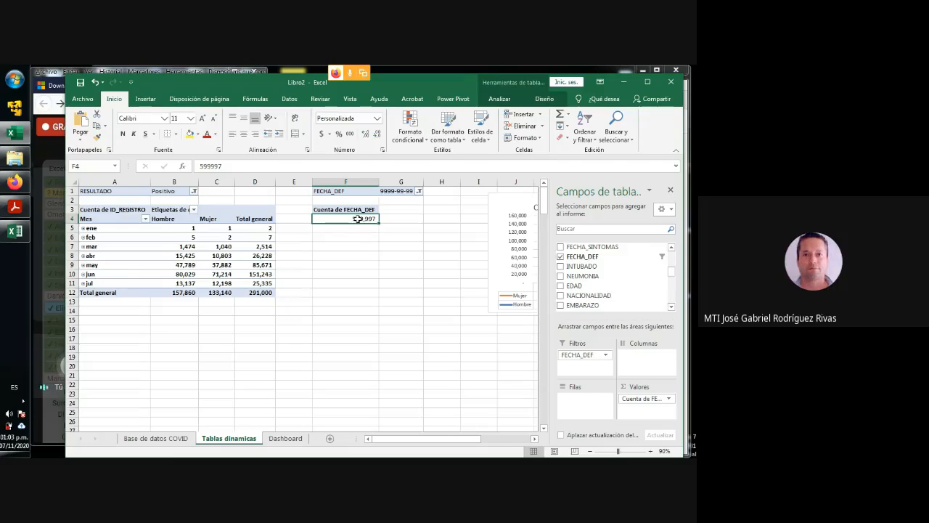
- Insert a whole blank row above both pivot tables on the Tablas dinamicas sheet
mouse_move(350, 218)
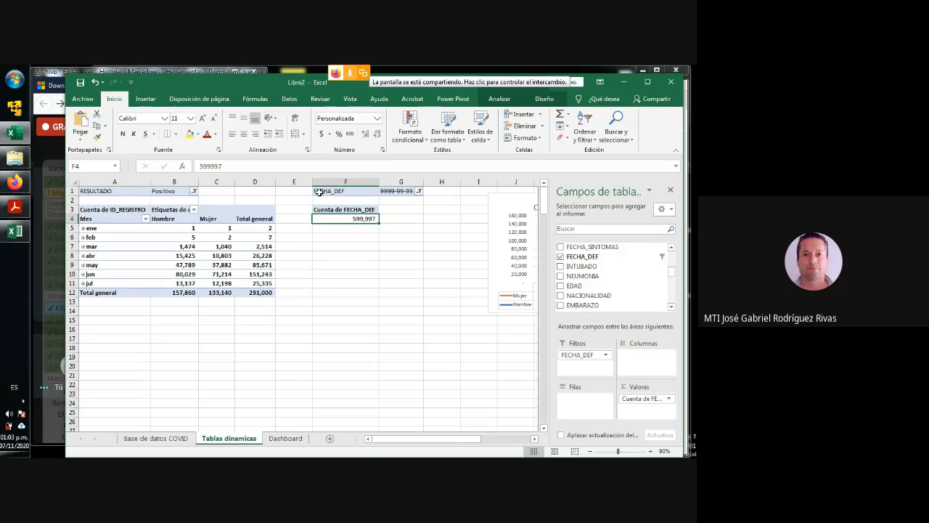
right_click(319, 191)
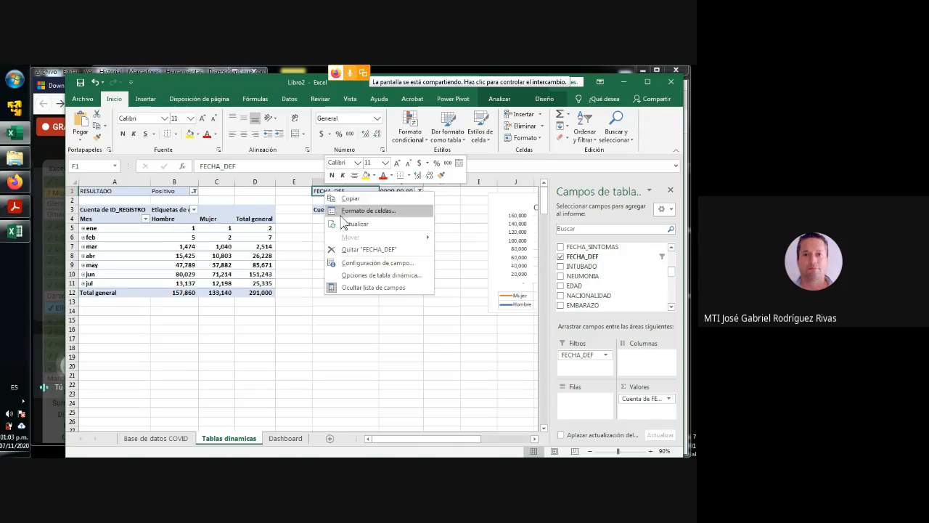
left_click(283, 232)
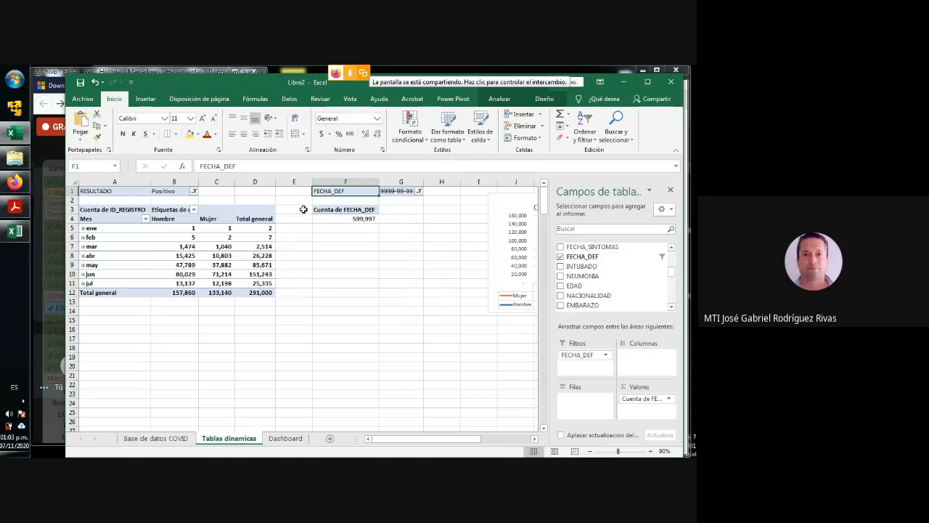
left_click(302, 192)
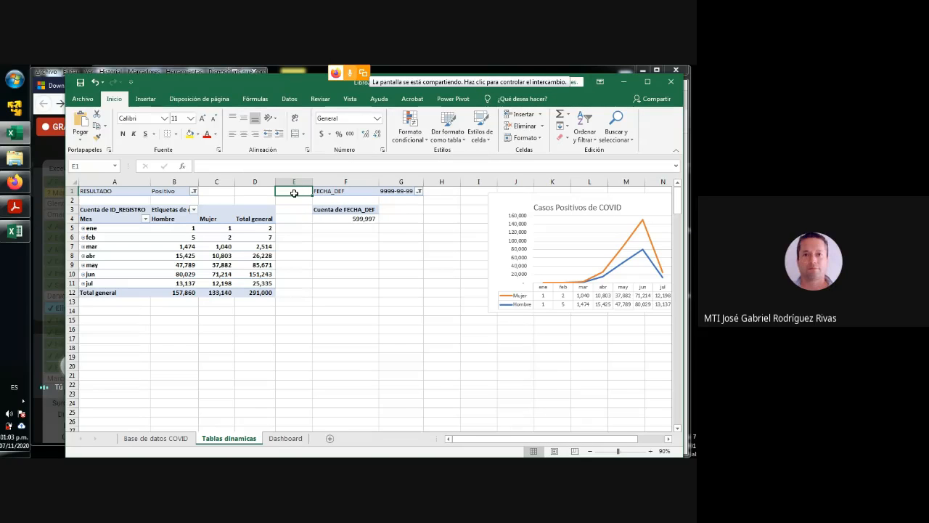
right_click(294, 192)
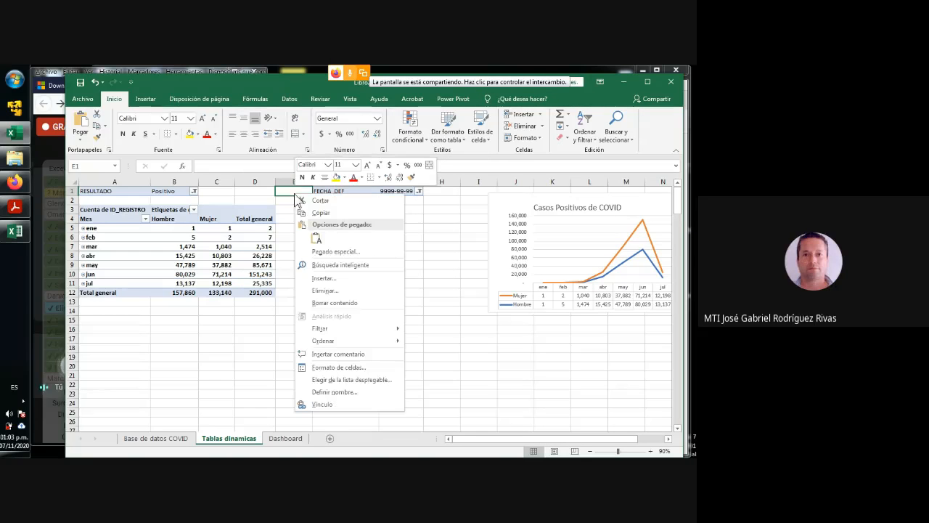
left_click(317, 277)
left_click(274, 283)
left_click(310, 302)
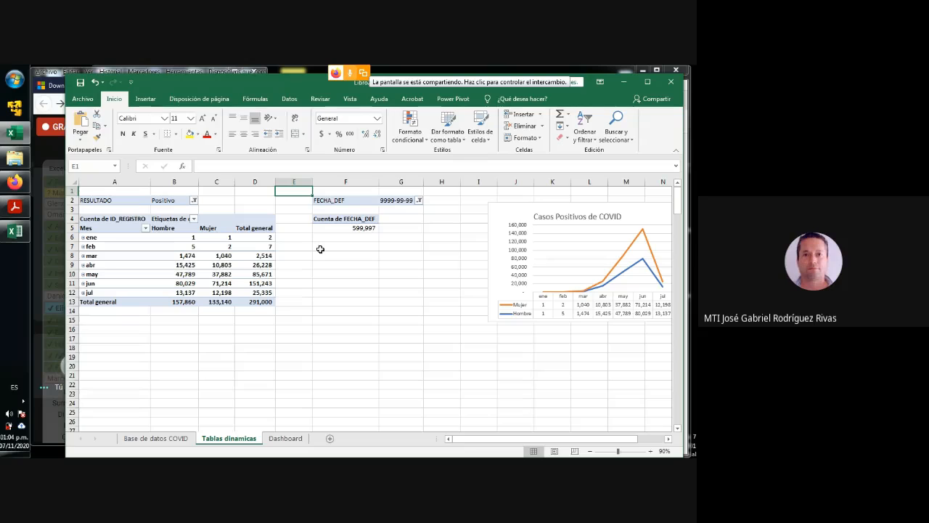
- Enter the heading "Contabilizar personas vivas" in cell F1 above the second pivot table
left_click(340, 192)
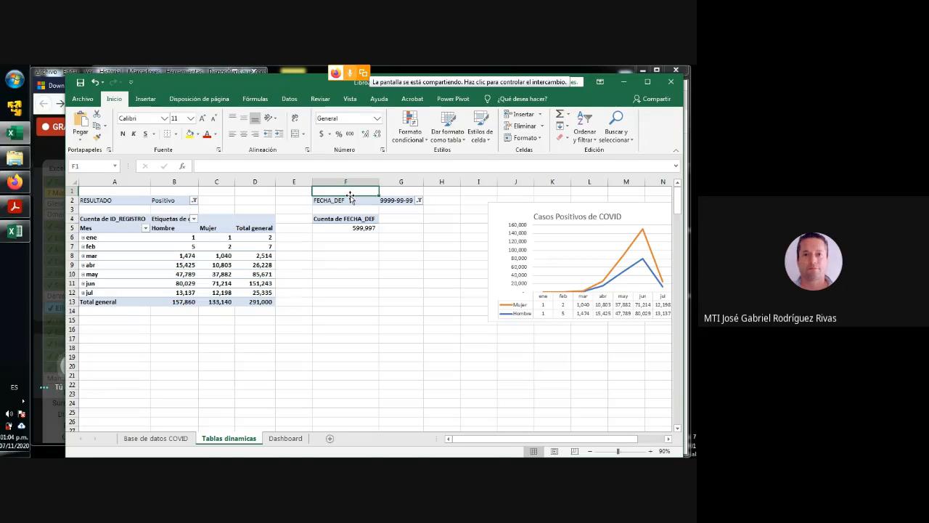
type("Contav")
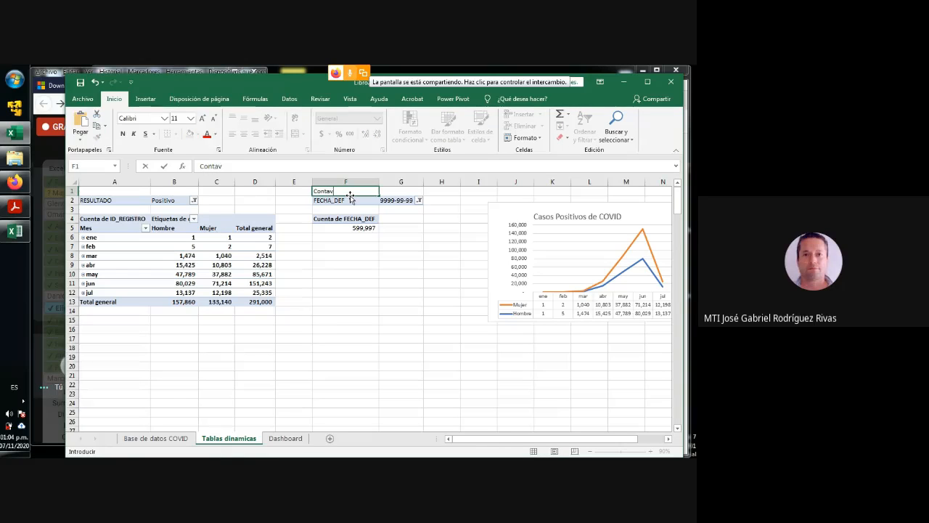
key("BackSpace")
type("bilizar pe")
type("rsonas v")
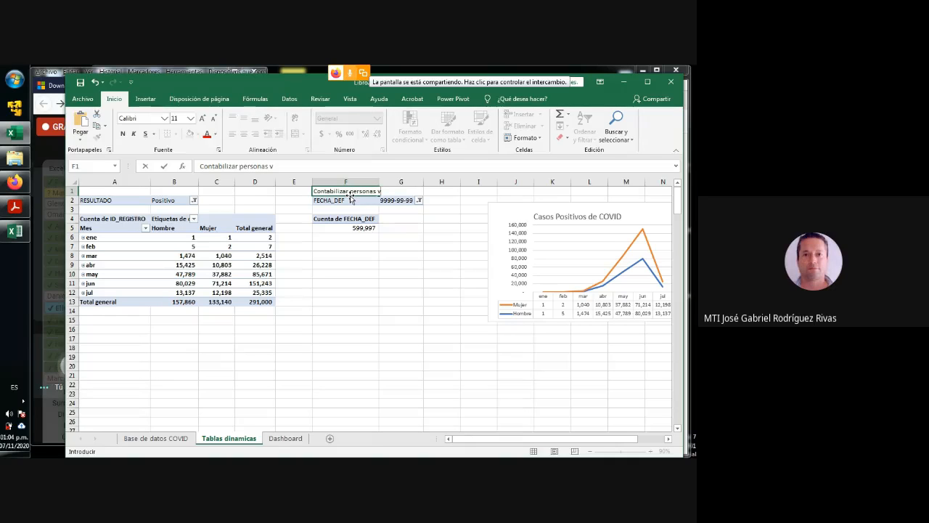
type("ivas")
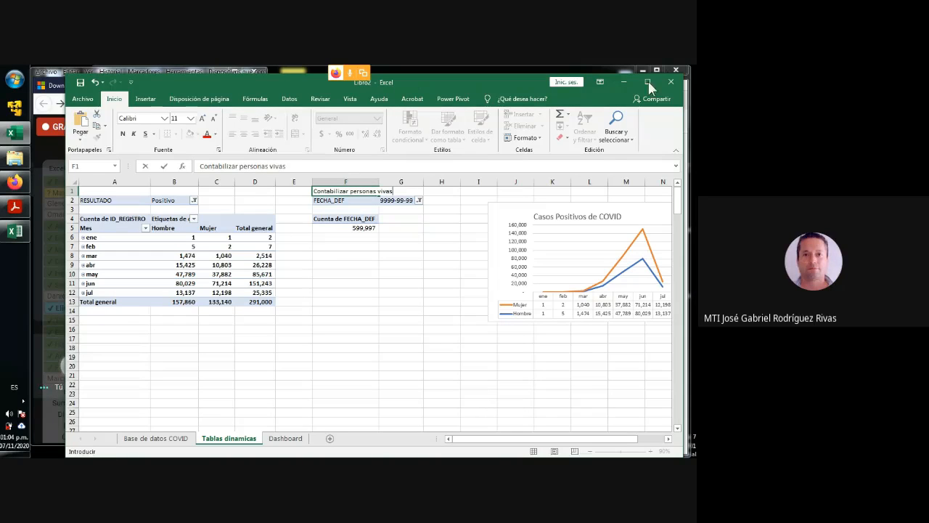
left_click(331, 246)
- Make the F1 heading bold with a yellow fill across F1:G1, and narrow column F slightly
left_click(327, 192)
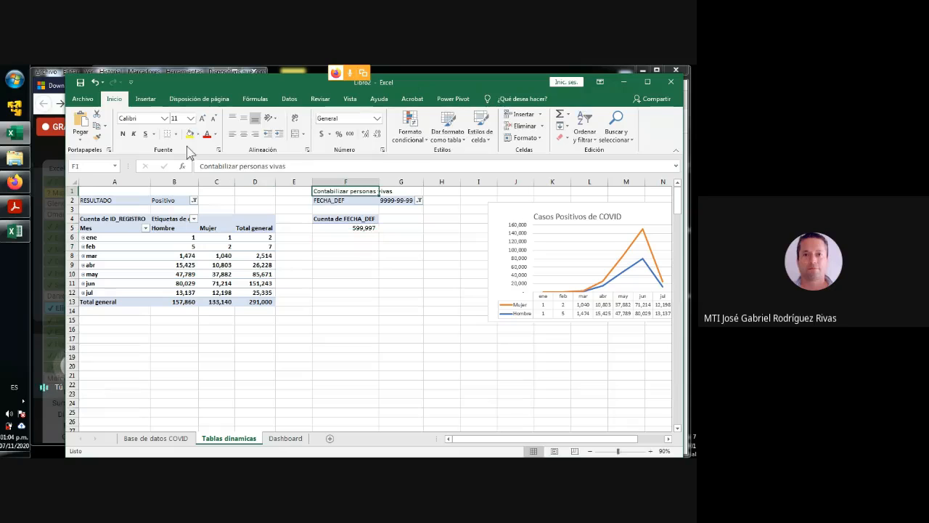
left_click(189, 134)
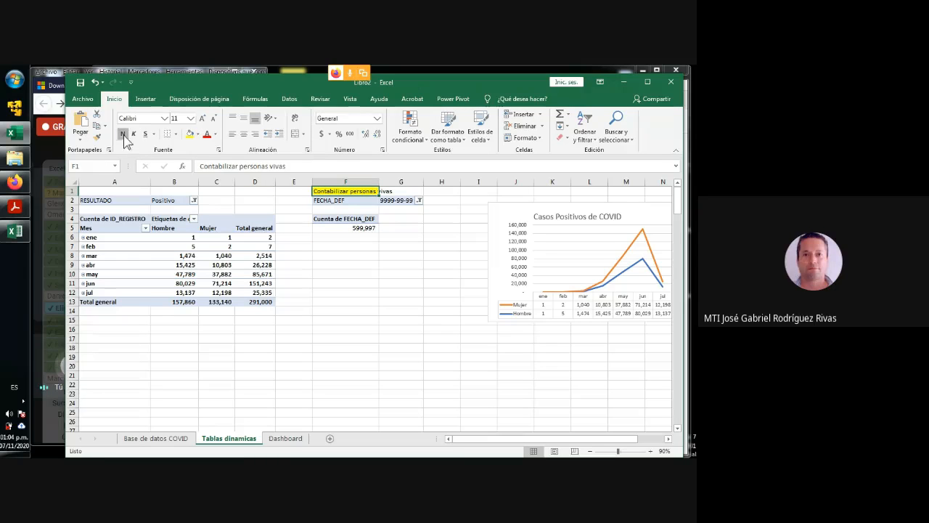
left_click(122, 134)
mouse_move(378, 181)
left_mouse_down()
mouse_move(396, 181)
mouse_move(366, 180)
mouse_move(392, 192)
left_mouse_up()
left_click(190, 134)
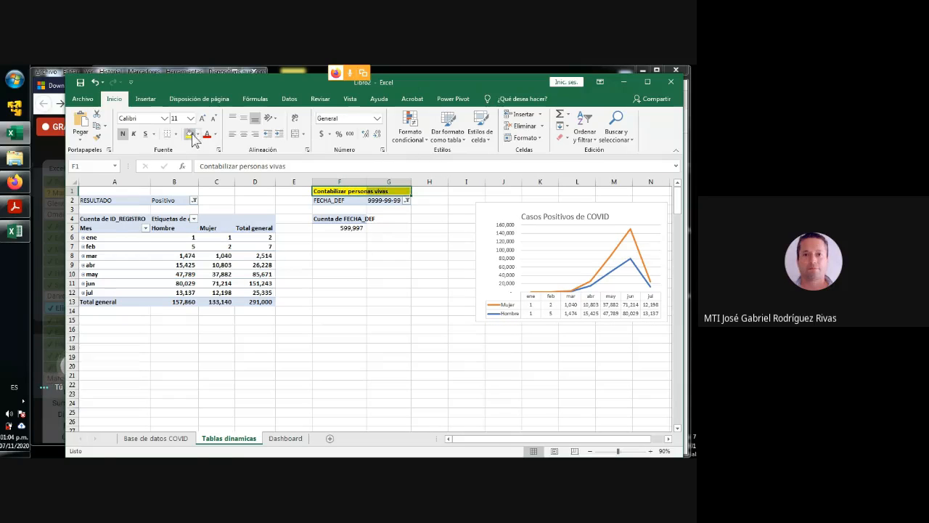
left_click(341, 237)
- Increase the font size of the Contabilizar personas vivas heading to 14
left_click(323, 190)
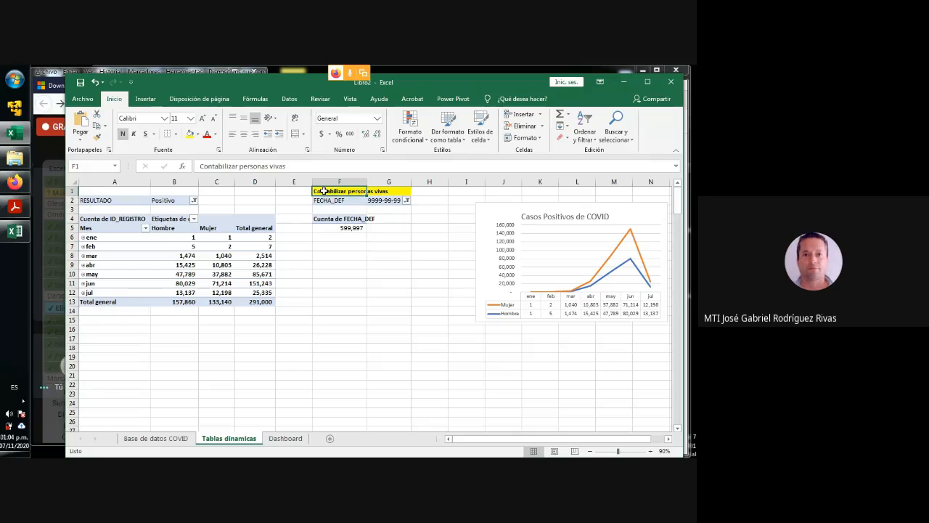
left_click(202, 117)
left_click(202, 118)
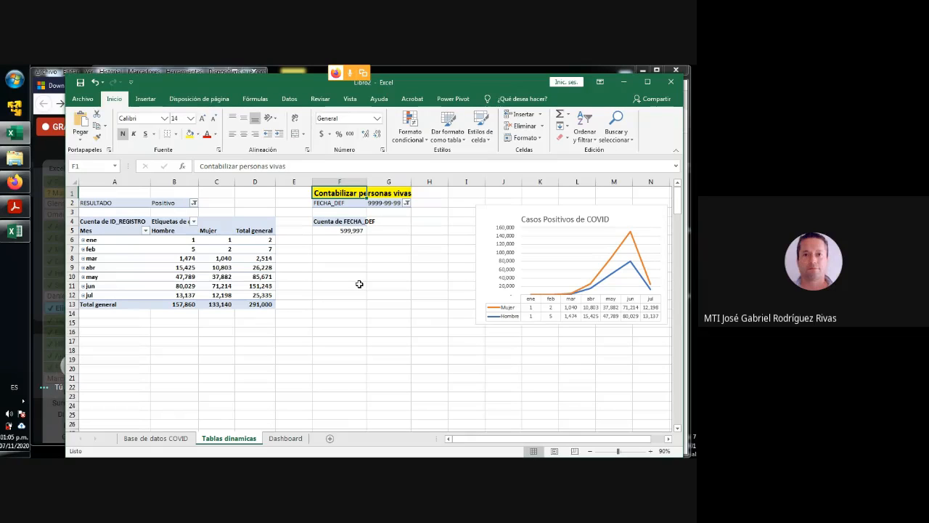
left_click(330, 257)
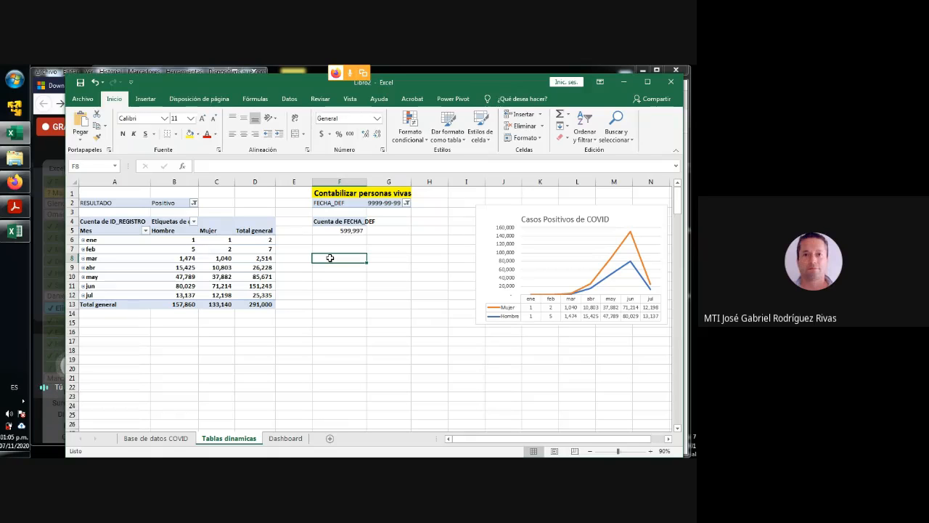
- Check the last record row of the Base de datos COVID sheet and return to the Tablas dinamicas sheet
left_click(177, 440)
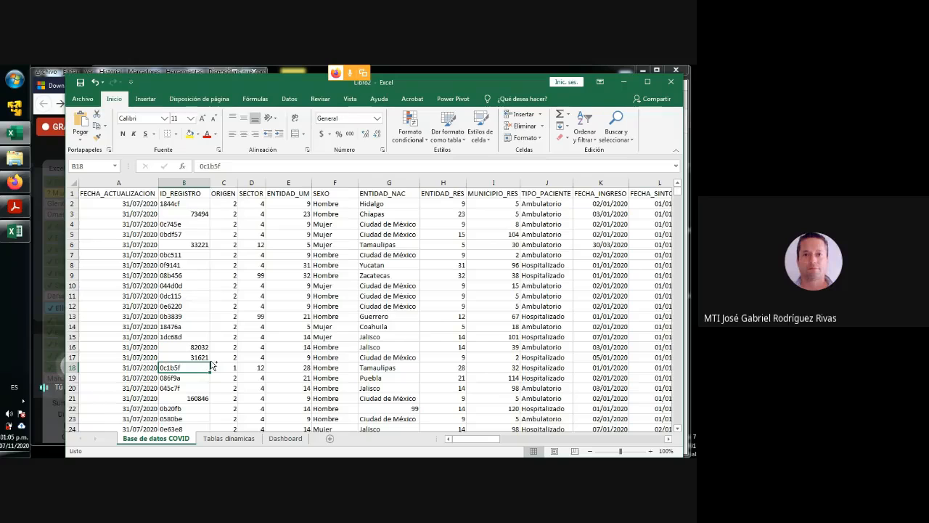
key("ctrl+Down")
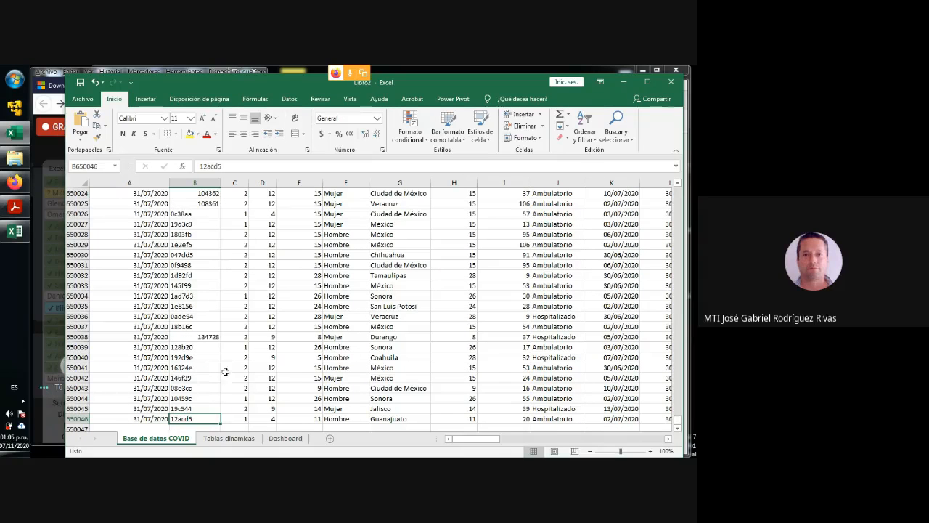
left_click(236, 442)
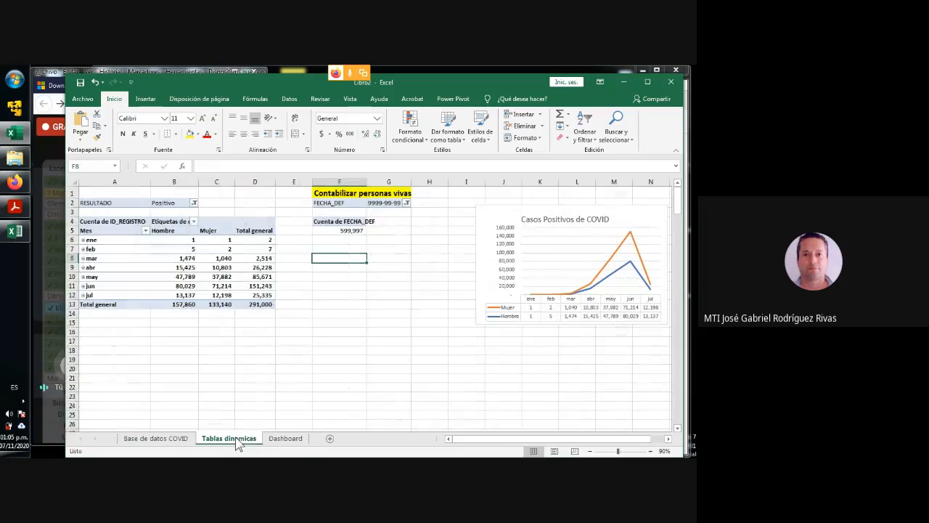
left_click(336, 266)
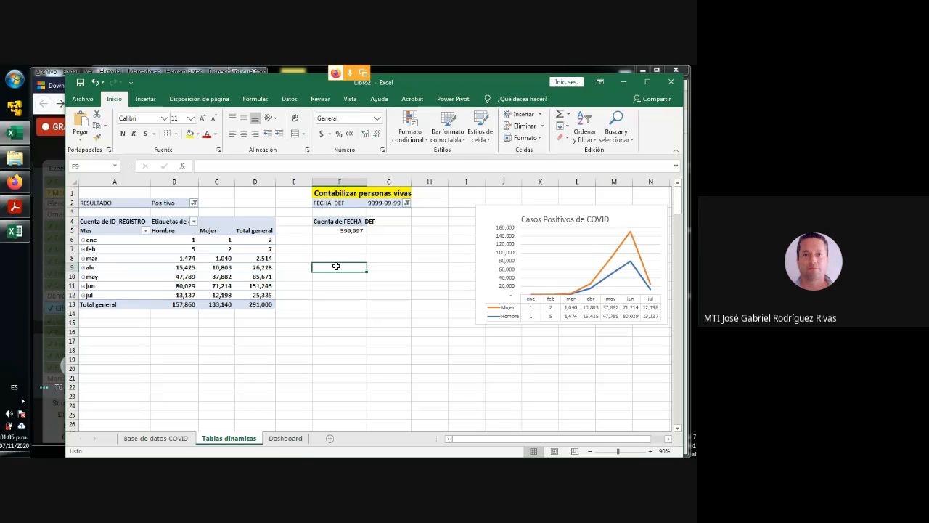
- Start a pivot table from the Base de datos COVID records without adding the data to the data model
left_click(156, 439)
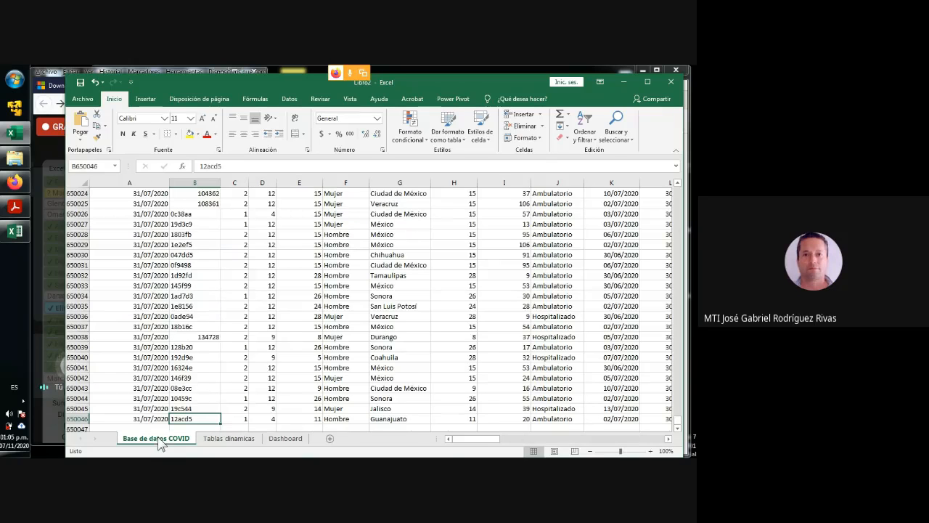
left_click_drag(161, 246, 160, 254)
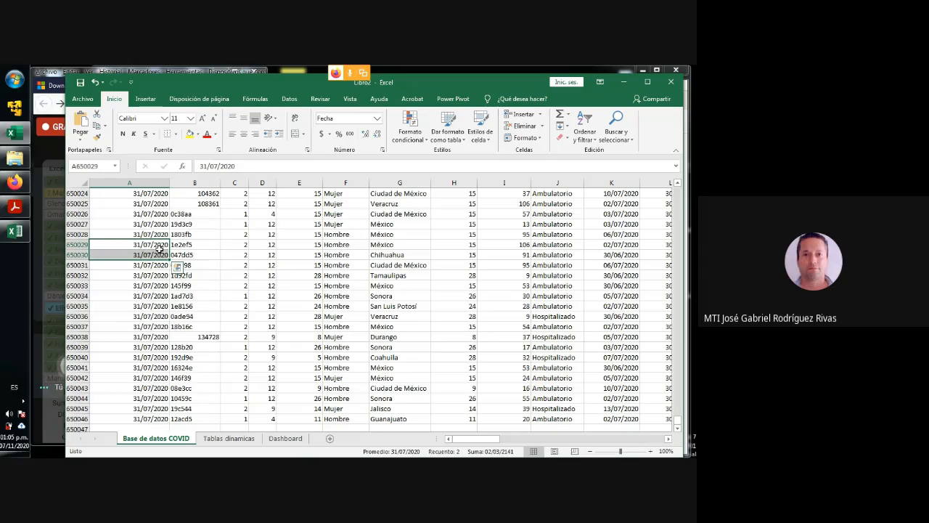
left_click(187, 235)
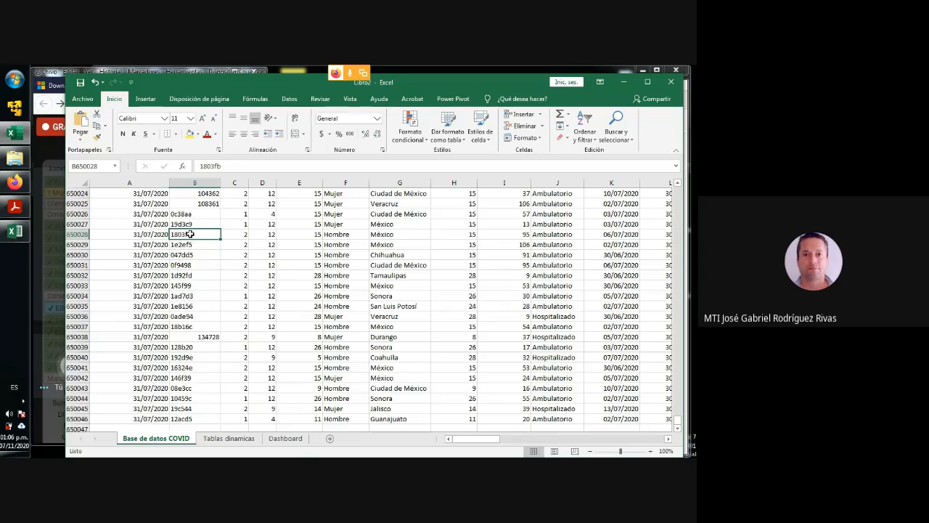
left_click(144, 99)
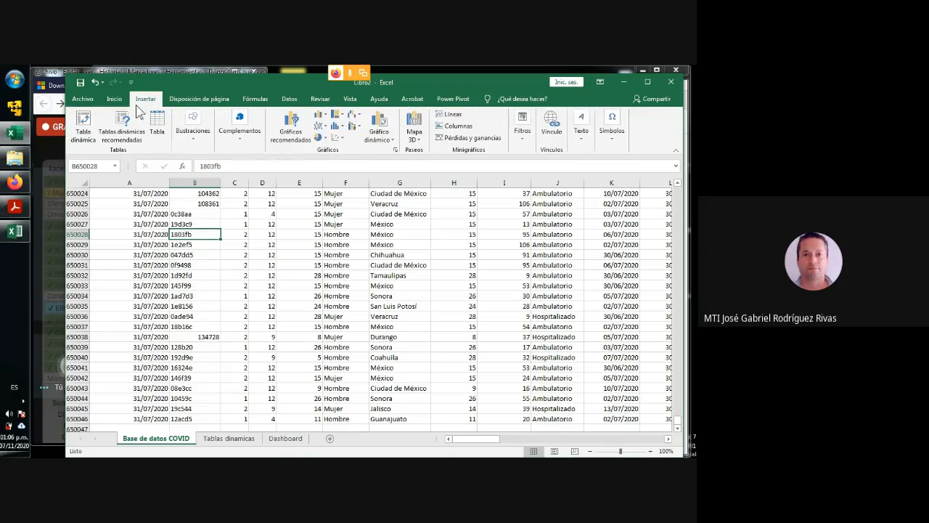
left_click(87, 126)
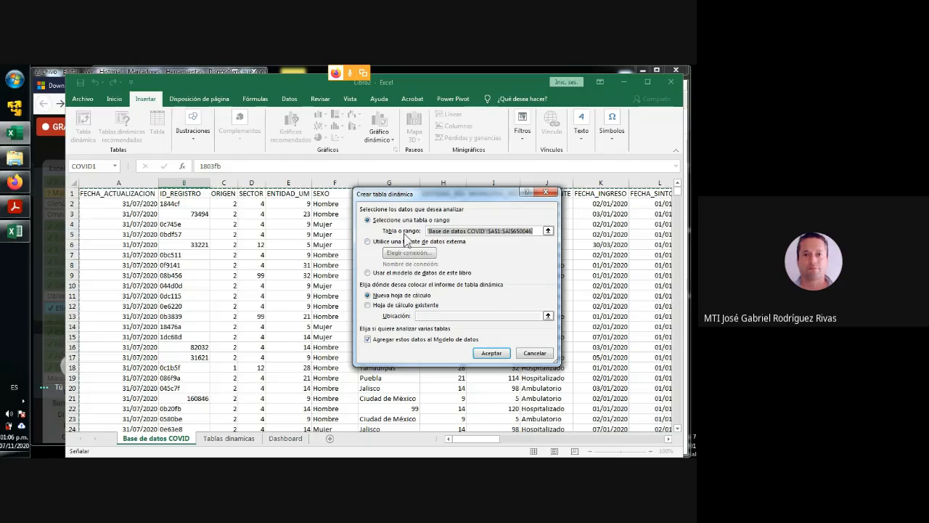
left_click(370, 339)
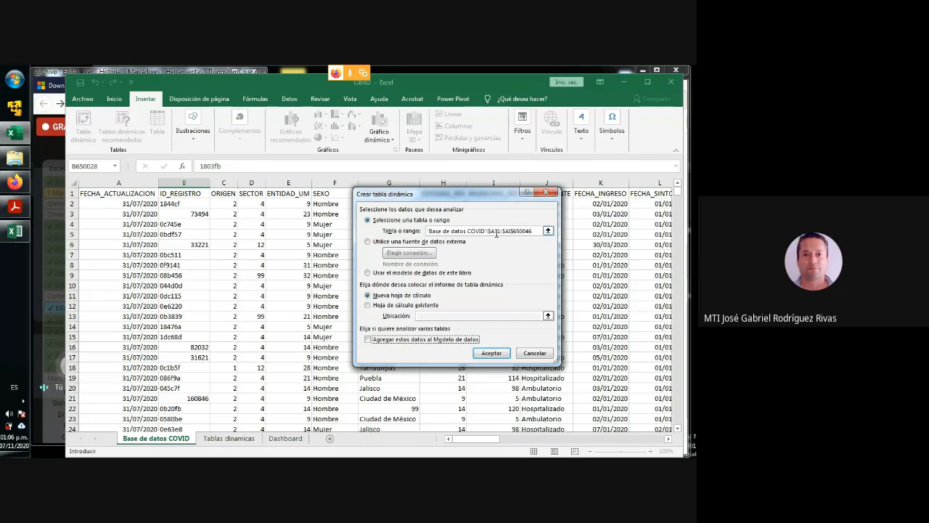
- Place the pivot table on the existing Tablas dinamicas sheet at cell F10 and create it
left_click(401, 306)
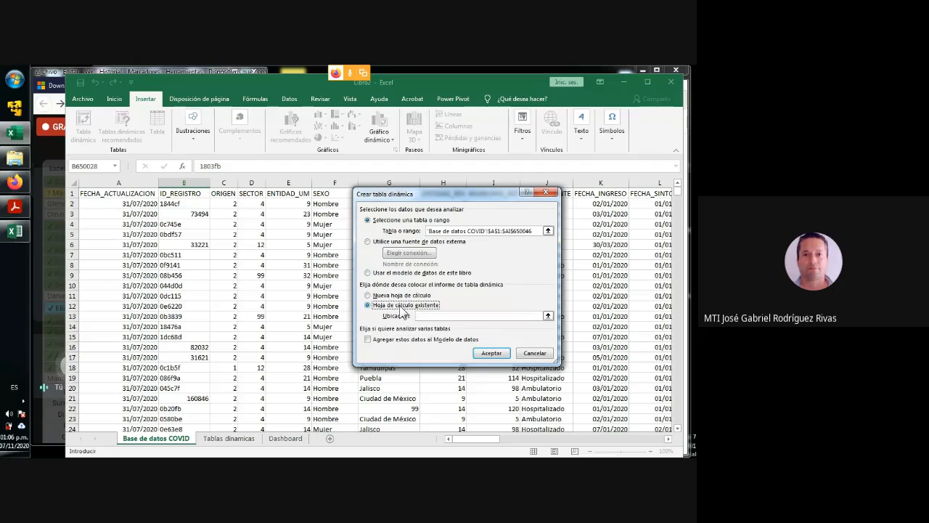
left_click(548, 316)
left_click(236, 439)
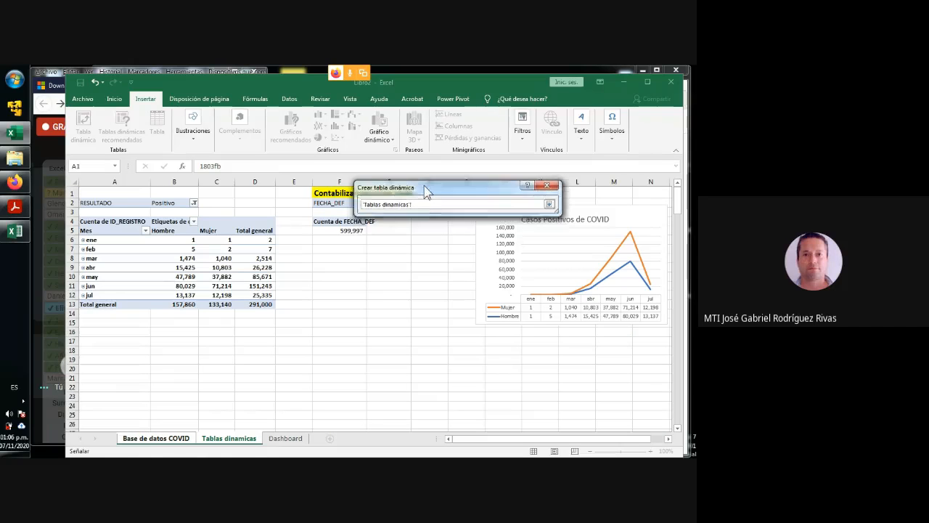
left_click_drag(426, 190, 424, 153)
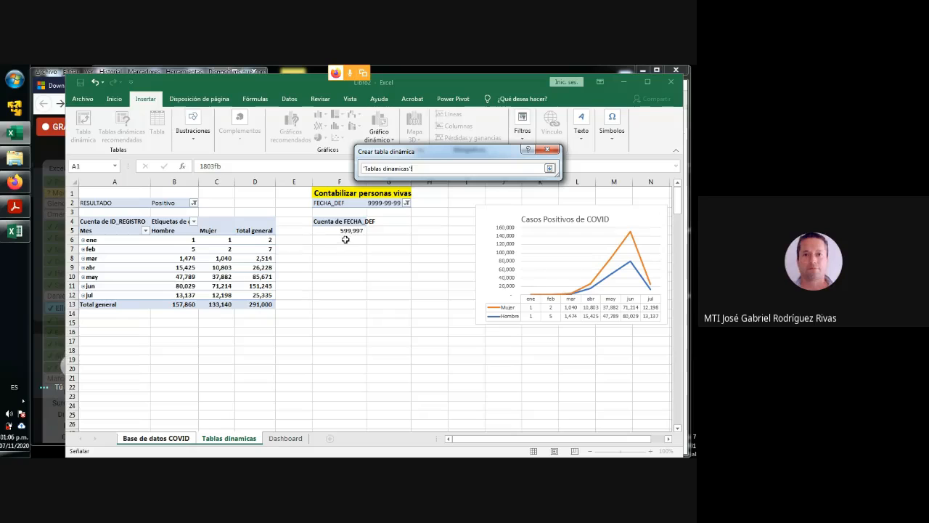
left_click(344, 278)
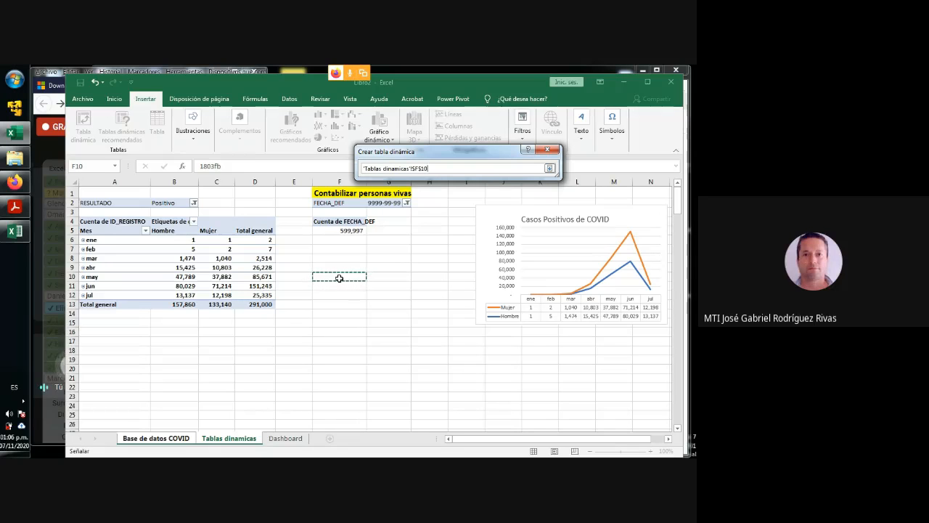
left_click(550, 169)
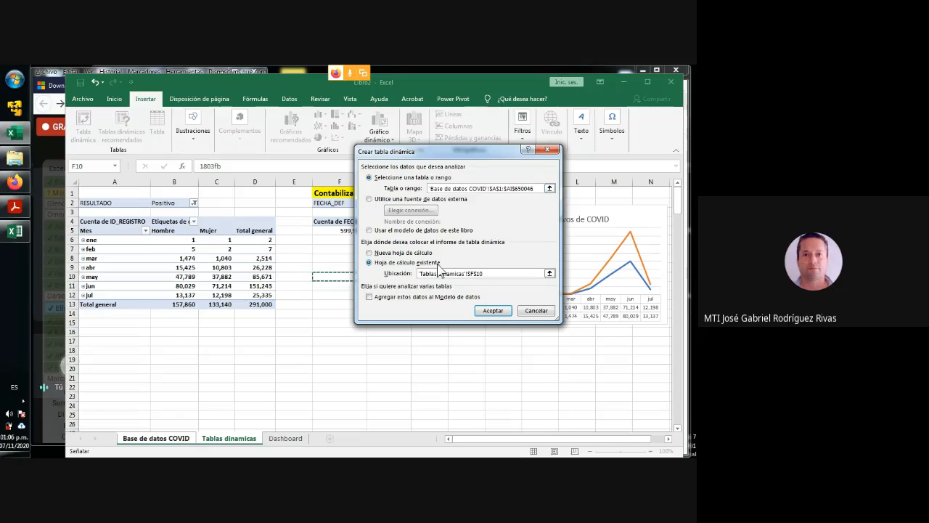
left_click_drag(492, 274, 419, 277)
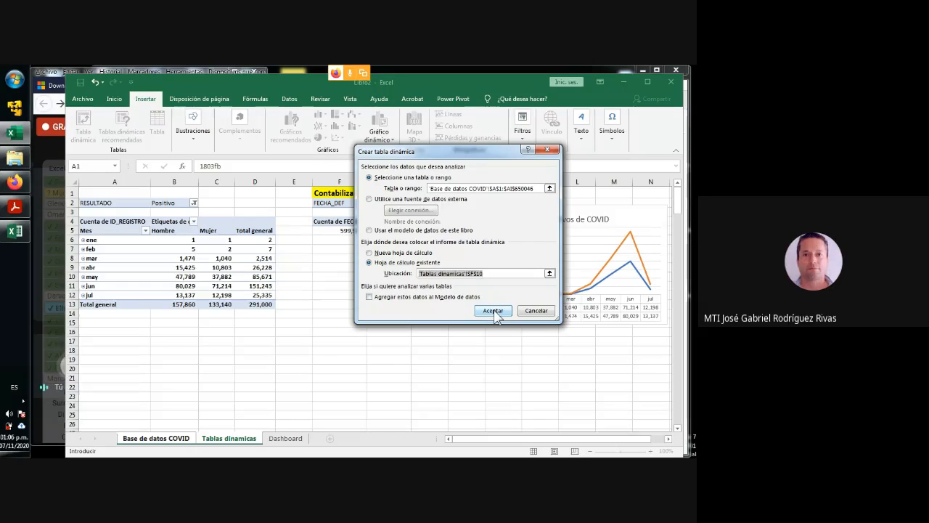
left_click(492, 310)
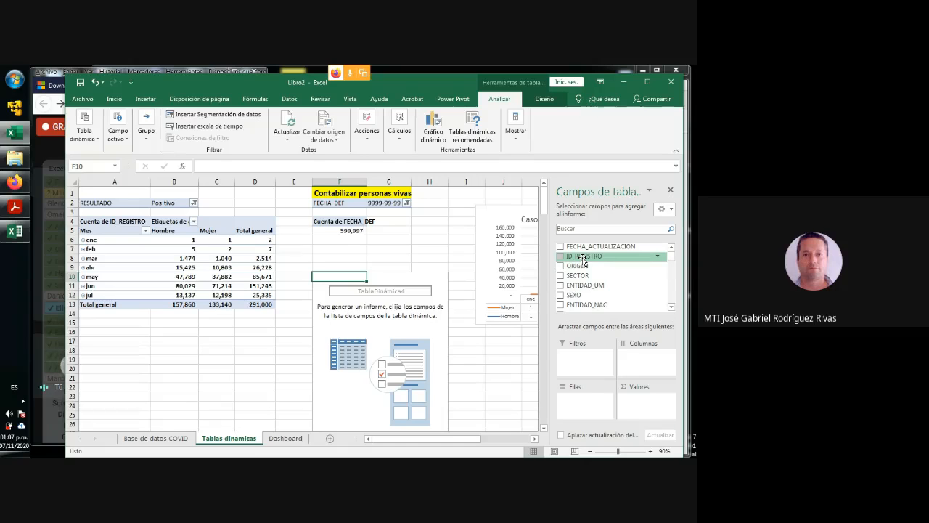
- Add a count of ID_REGISTRO to the F10 pivot table and format its value with a thousands separator and no decimals
left_click_drag(583, 260, 644, 407)
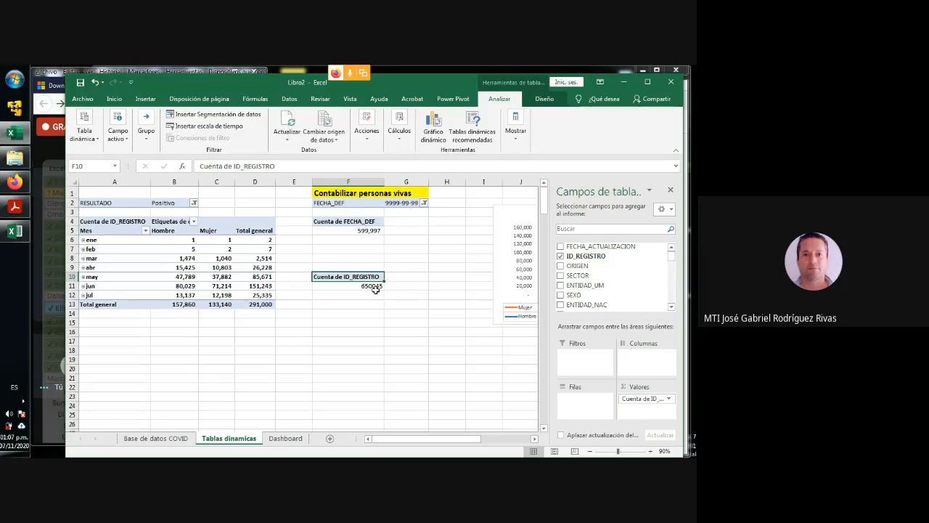
mouse_move(375, 289)
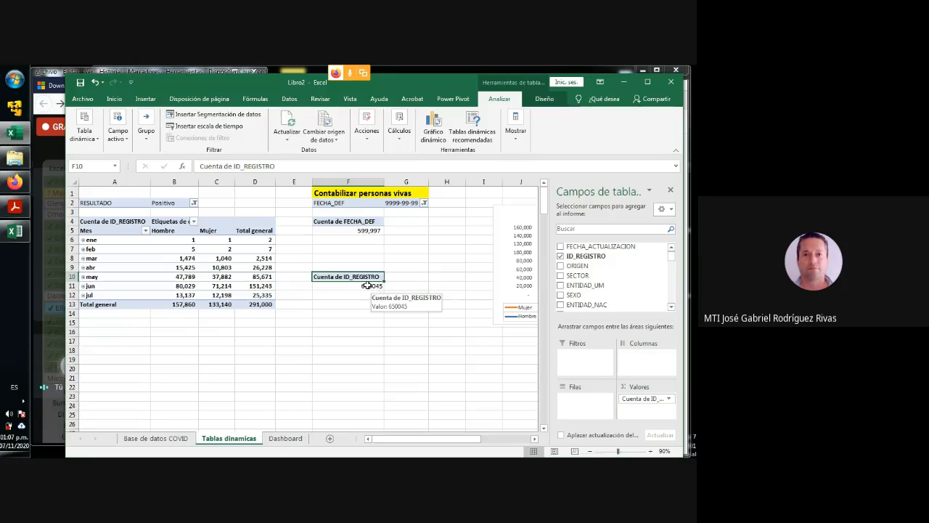
left_click(366, 286)
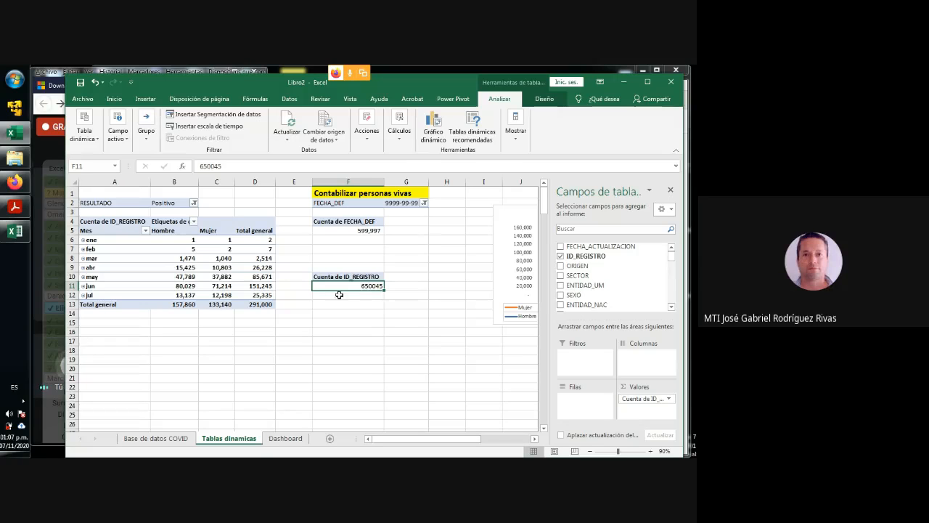
left_click(115, 98)
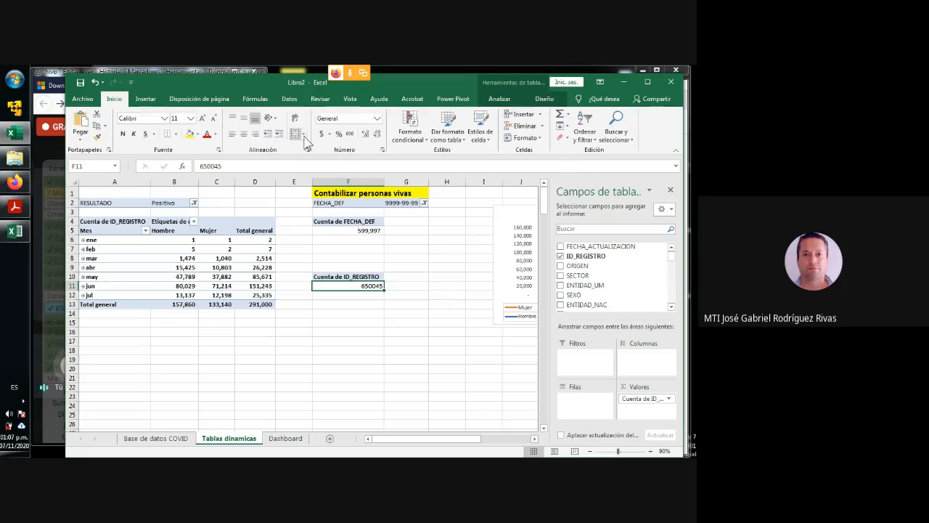
left_click(349, 135)
left_click(378, 135)
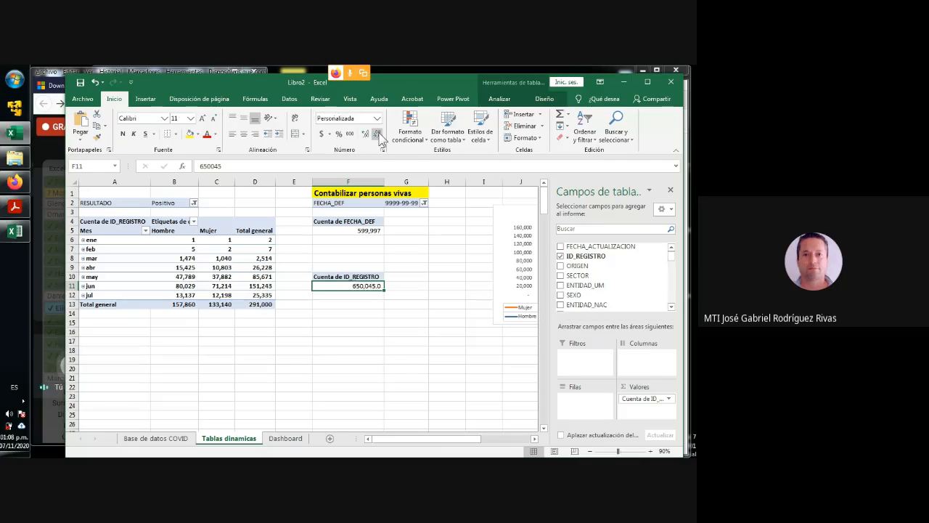
left_click(377, 135)
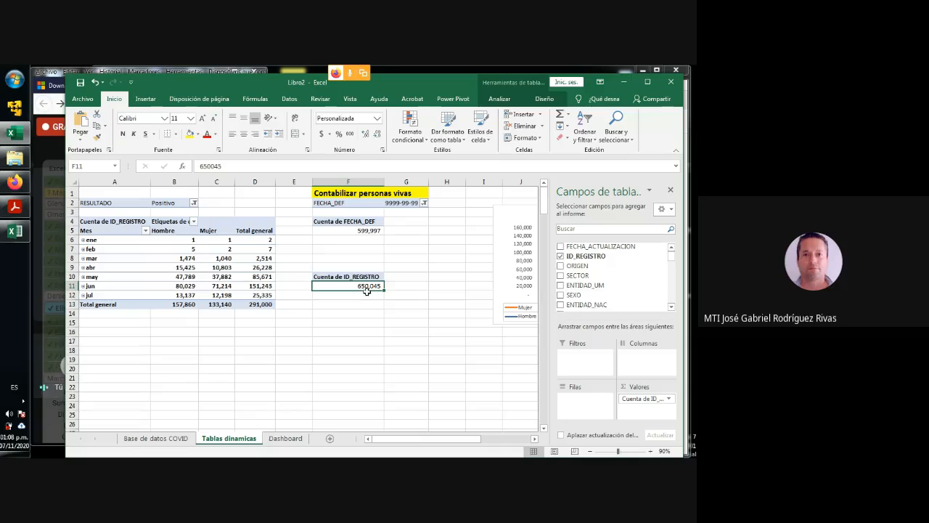
- Compare the ID_REGISTRO count in F11 with the FECHA_DEF count in F5
mouse_move(367, 286)
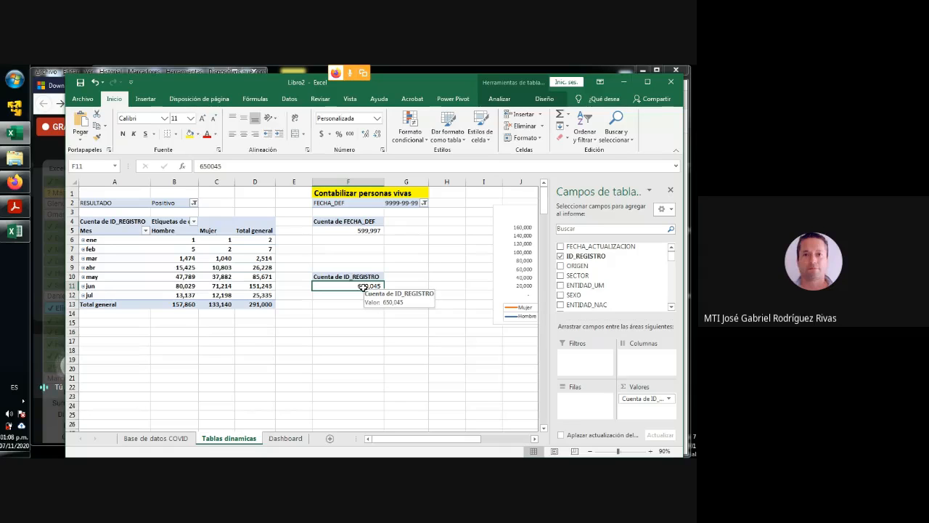
left_click(360, 230)
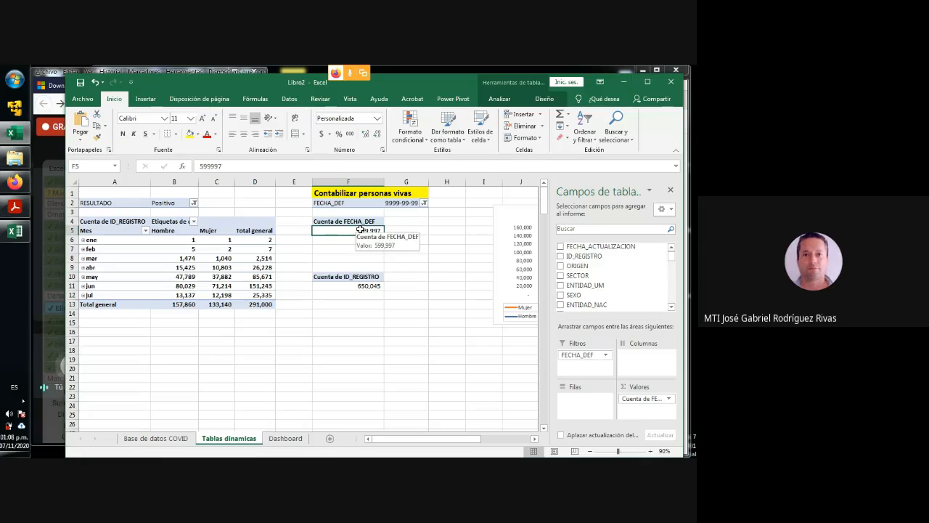
left_click(365, 286)
left_click(362, 230)
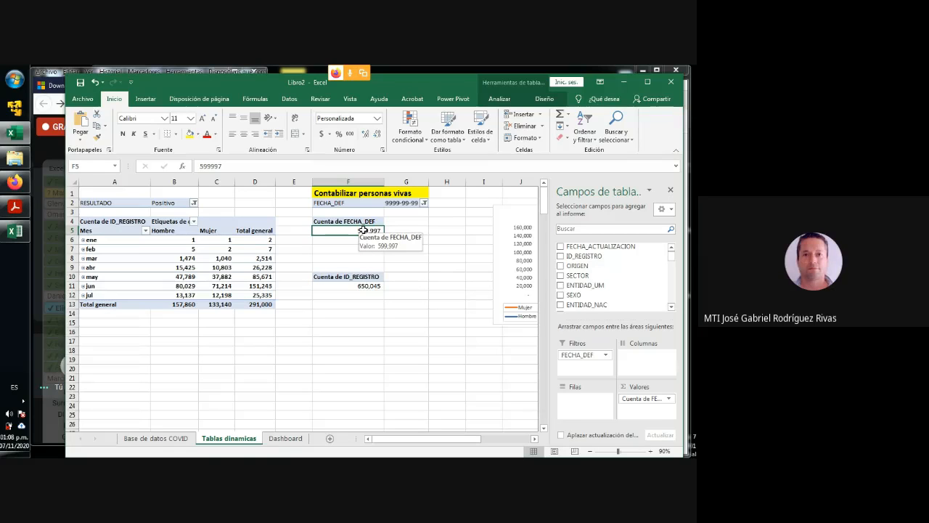
left_click(369, 287)
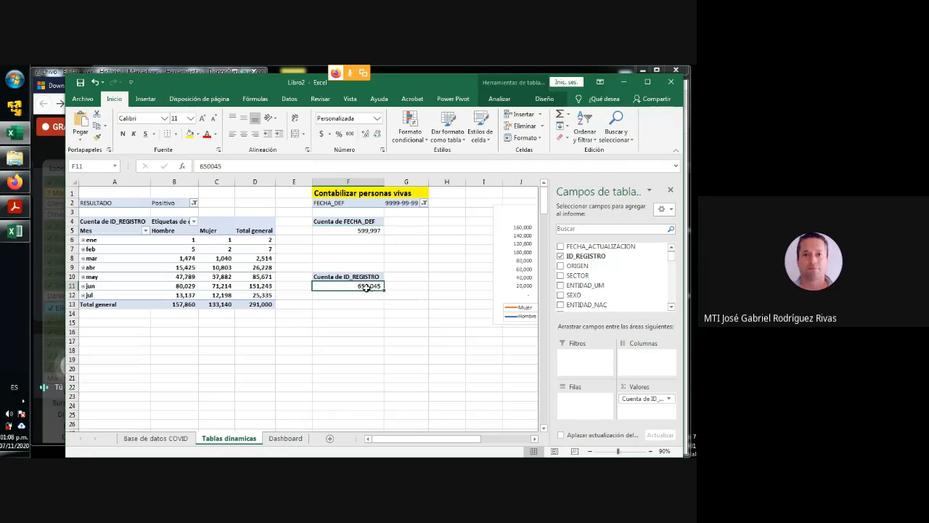
left_click(366, 231)
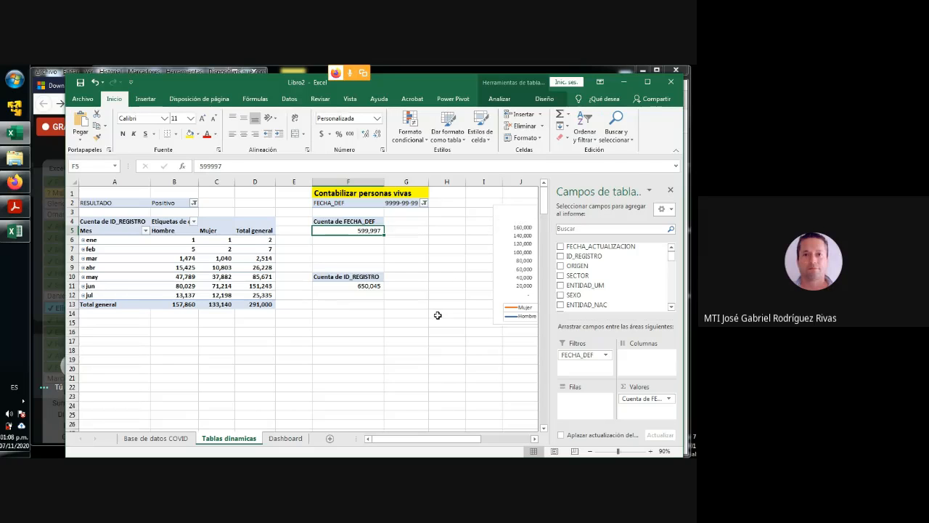
- Move the Casos Positivos de COVID chart slightly up and to the left, so its edge starts in column I
left_click(651, 450)
left_click(488, 326)
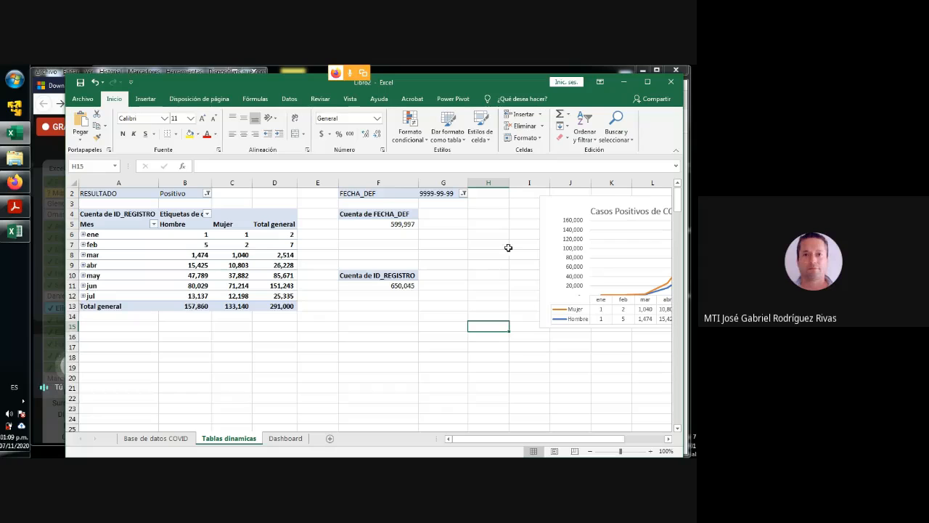
left_click_drag(574, 201, 564, 196)
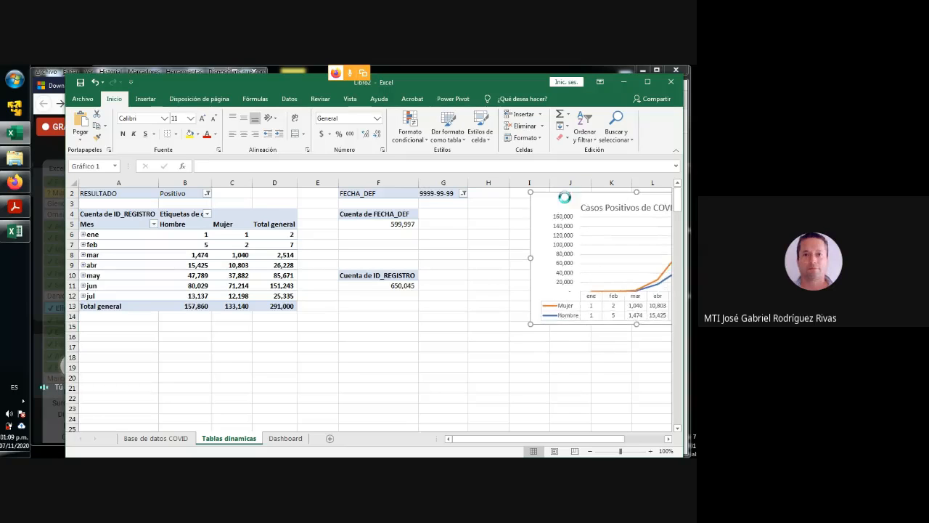
left_click(430, 349)
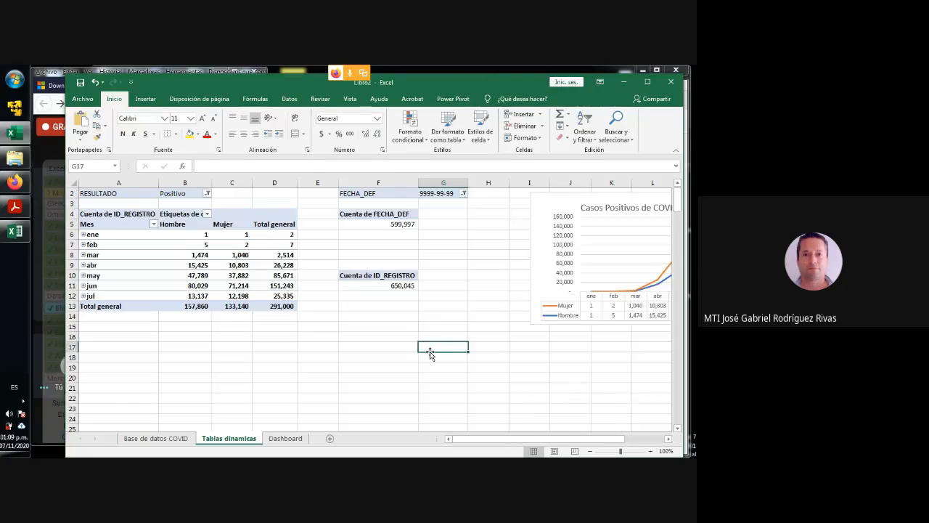
- Enter the heading "Total de casos analizados" in cell F9 above the ID_REGISTRO count pivot table
scroll(430, 353, "up", 1)
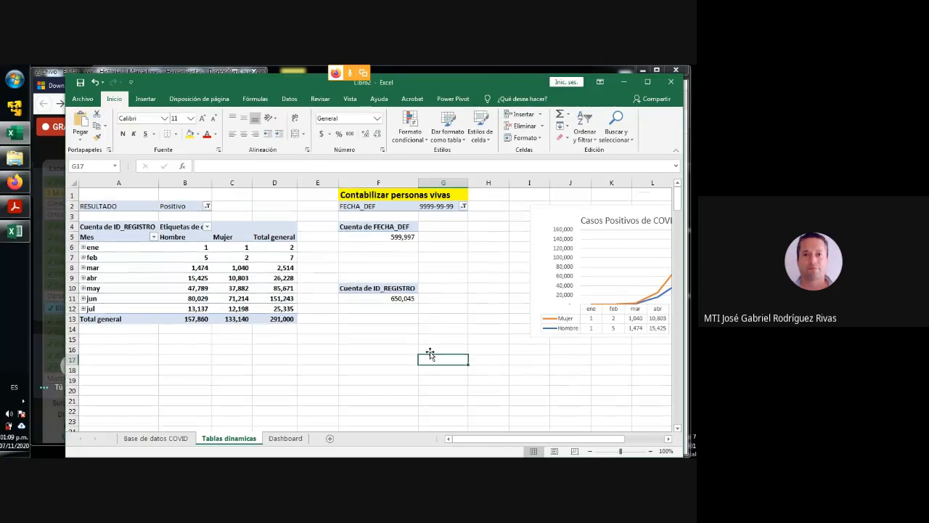
left_click(352, 277)
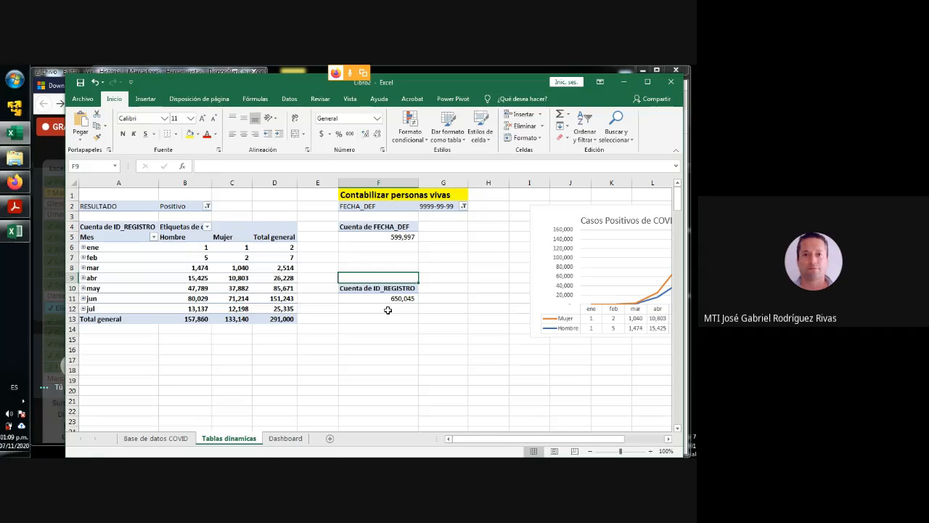
type("Tota")
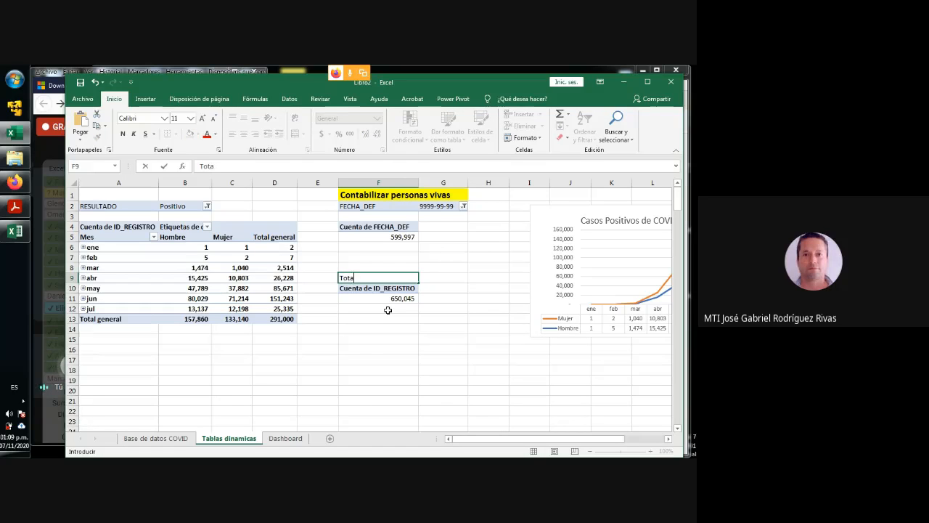
type("l de casos analizad")
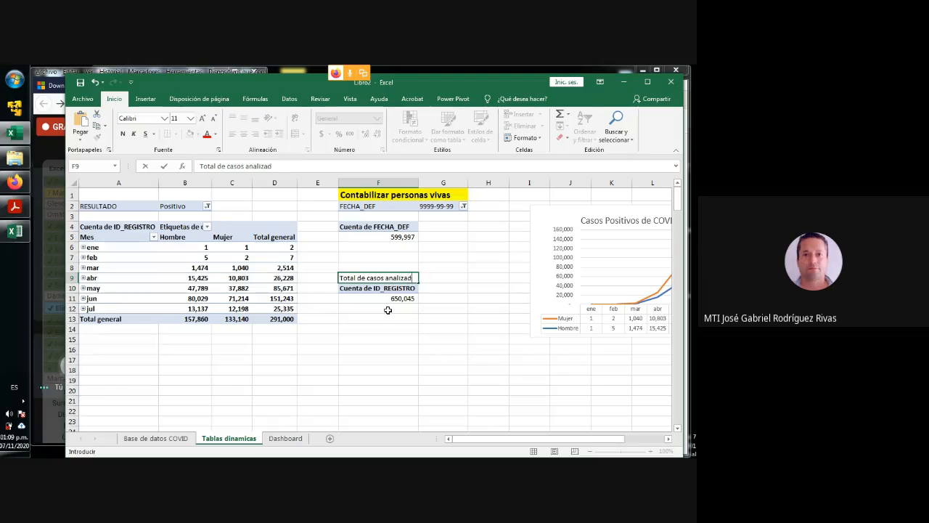
type("os")
left_click(379, 340)
- Give the F9 heading a yellow fill, make it bold and increase its font size to 14
left_click(375, 280)
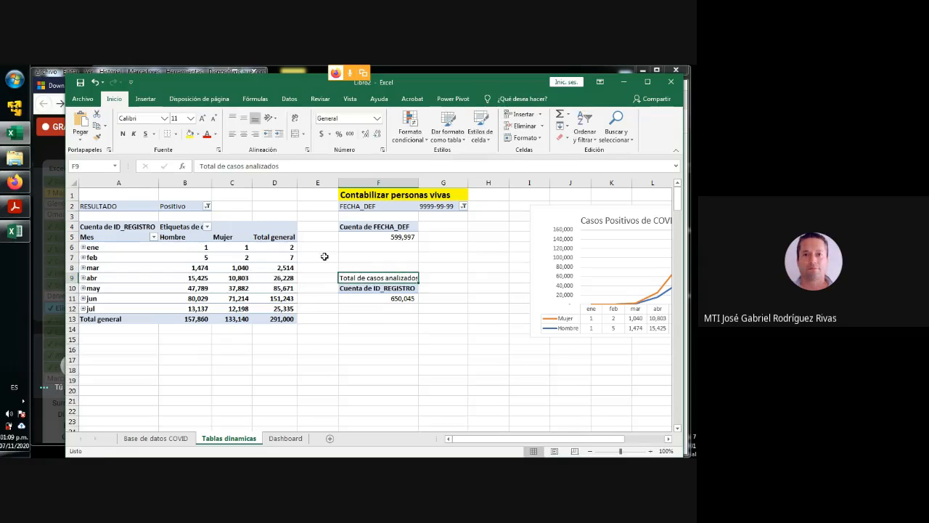
left_click(188, 134)
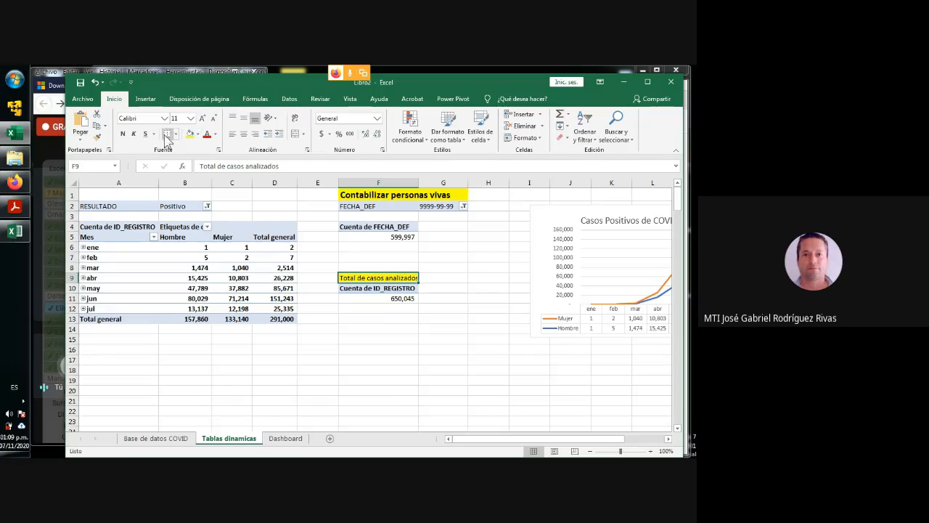
left_click(123, 134)
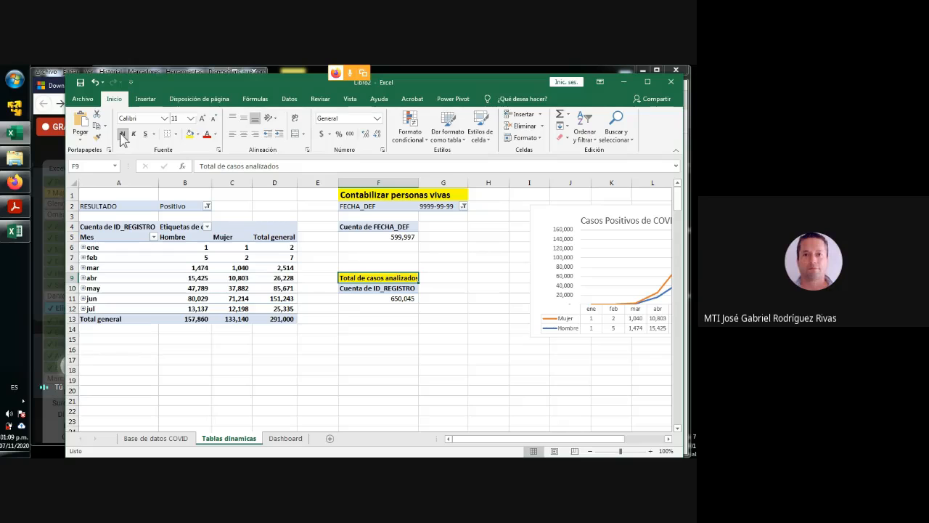
left_click(205, 120)
left_click(204, 121)
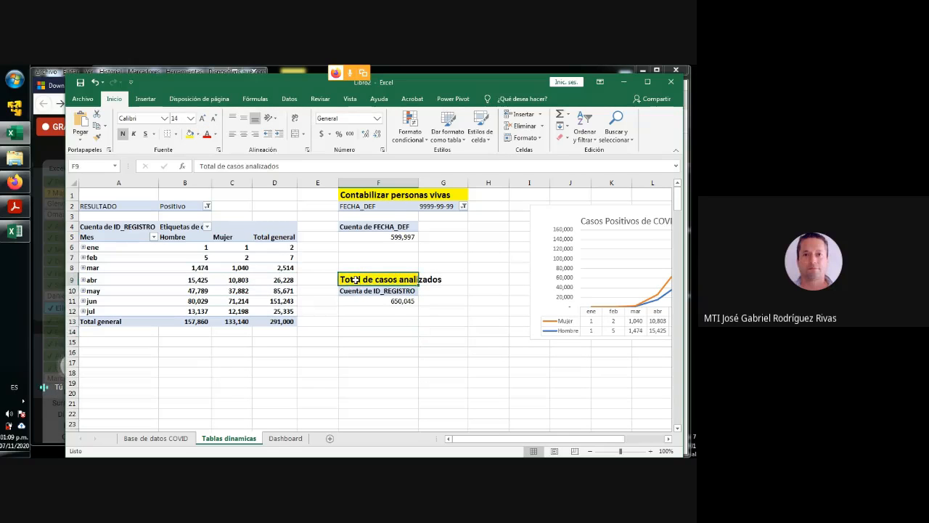
- Move the Casos Positivos de COVID chart up and left so it starts in column H, and narrow column E
left_click(371, 299)
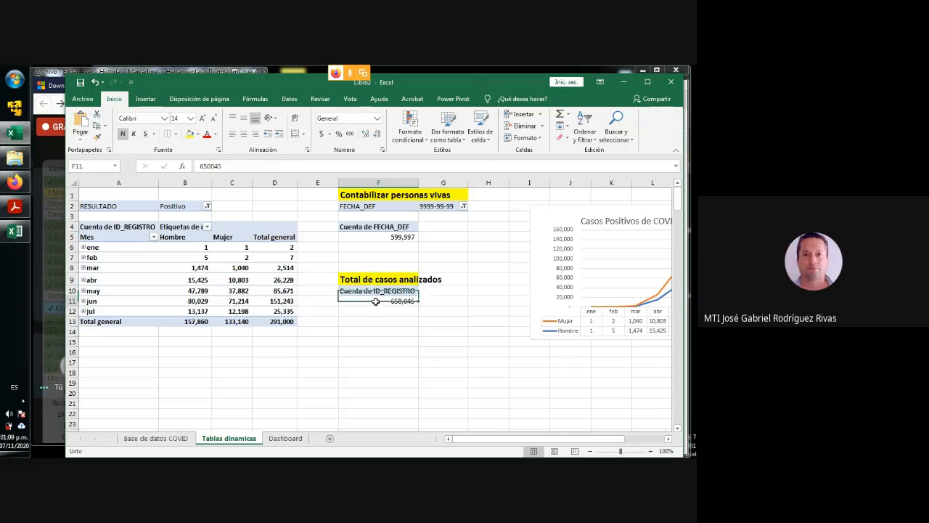
left_click(372, 364)
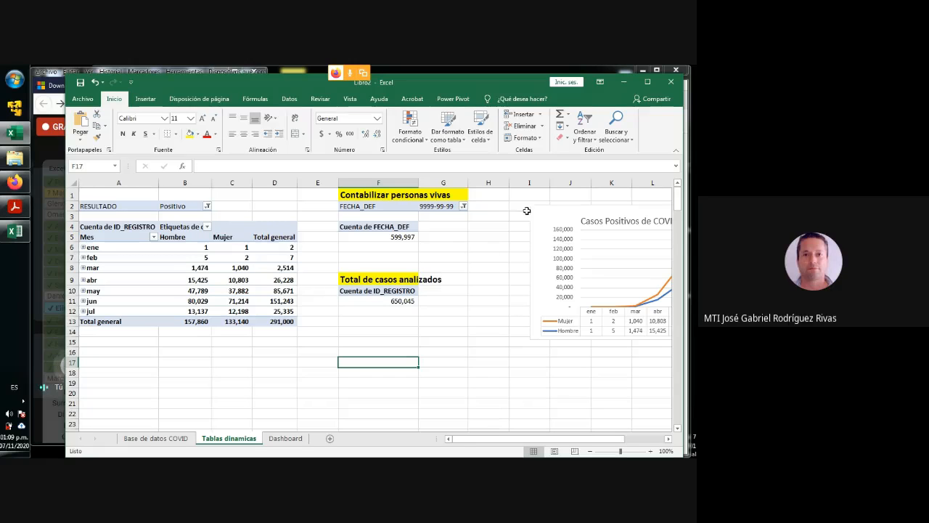
left_click_drag(554, 211, 504, 198)
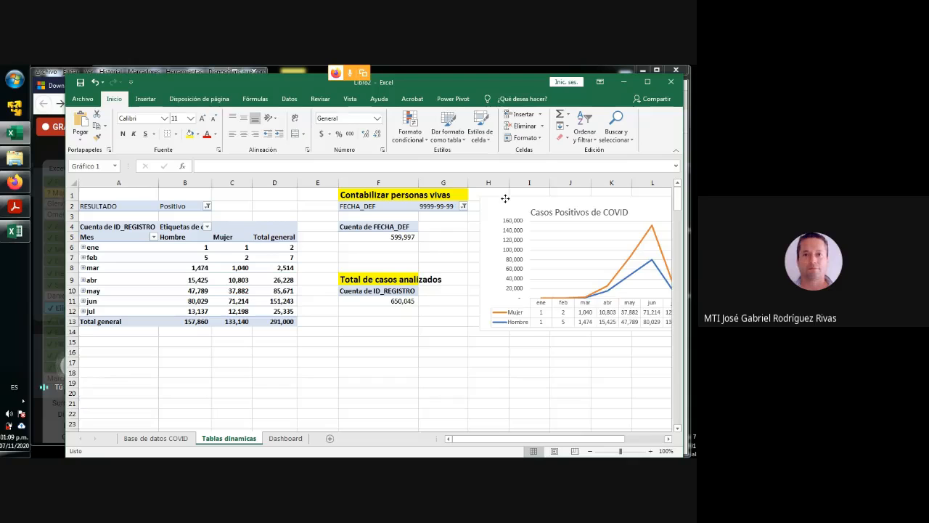
left_click_drag(341, 182, 315, 182)
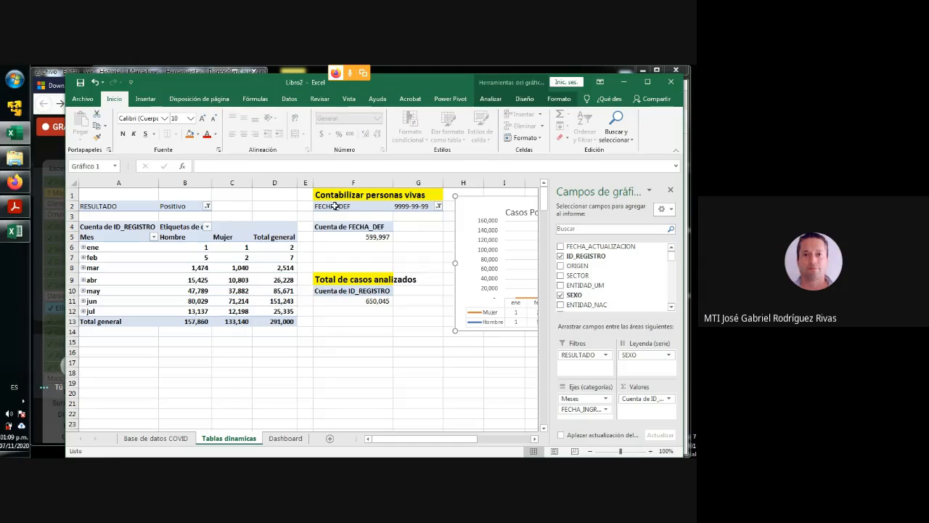
left_click(394, 369)
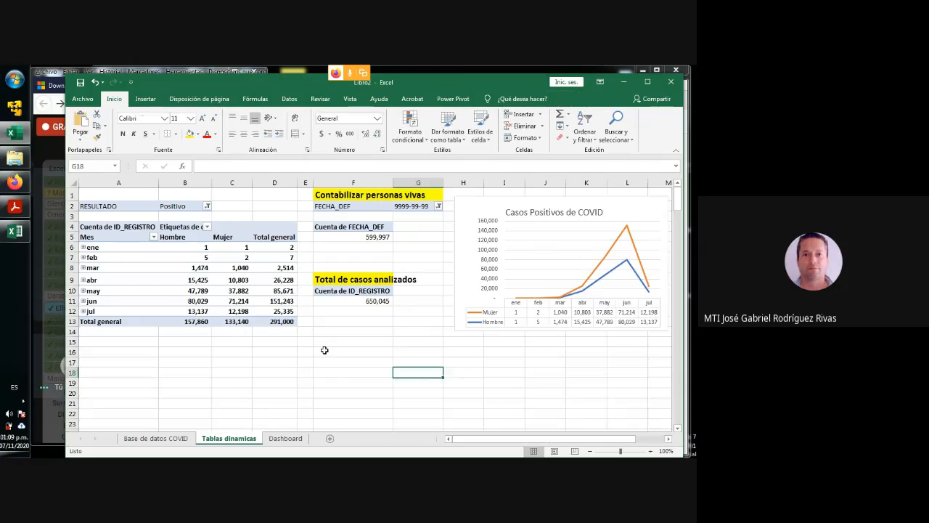
- Enter the label "Total casos" in cell F16 below the pivot tables
left_click(323, 350)
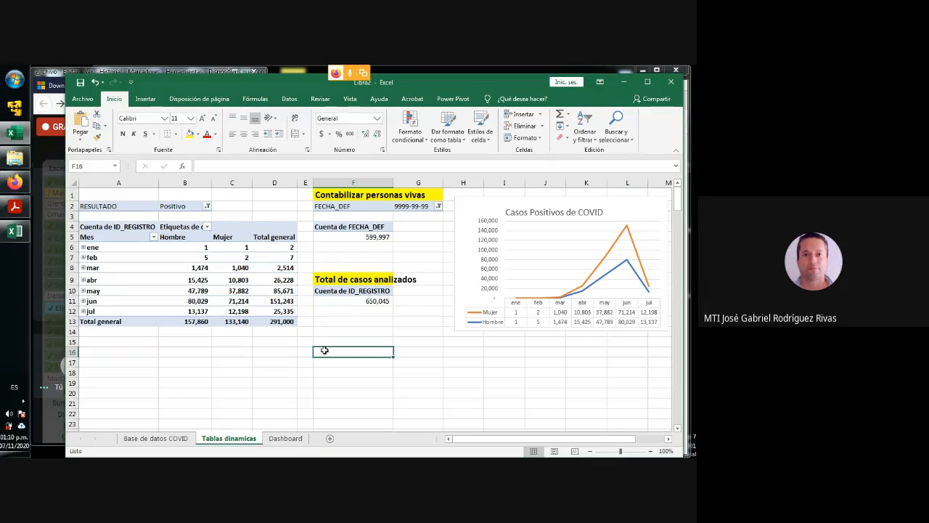
type("Total casos")
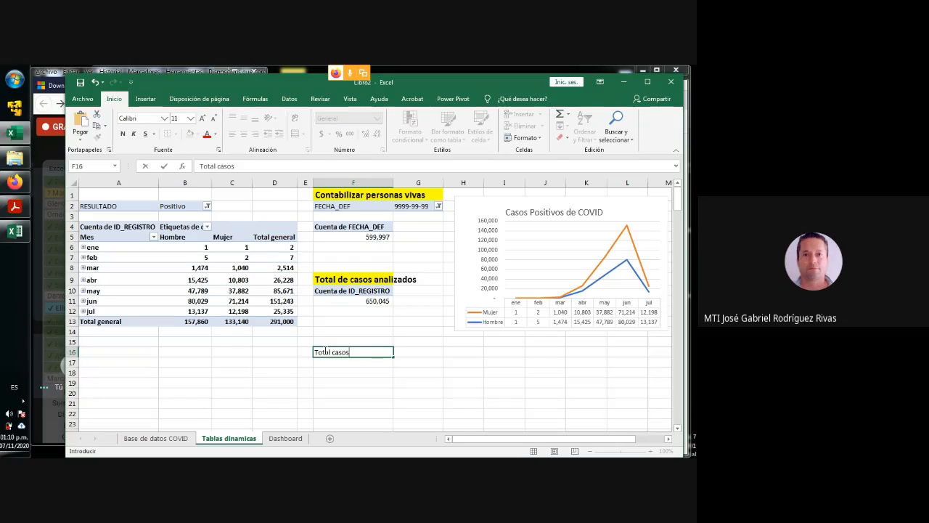
key("Tab")
- Link cell F17 to the ID_REGISTRO count in F11 with the formula =IMPORTARDATOSDINAMICOS("ID_REGISTRO",$F$10)
left_click(328, 361)
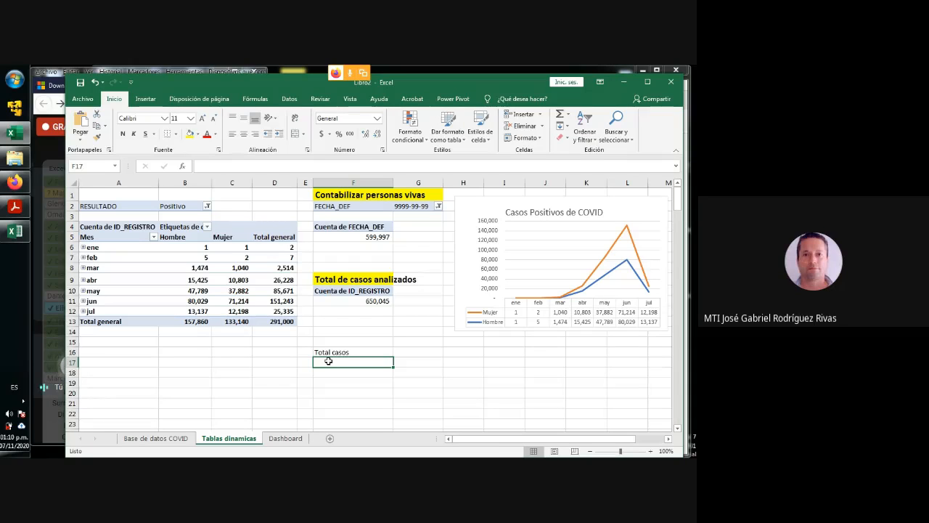
type("=")
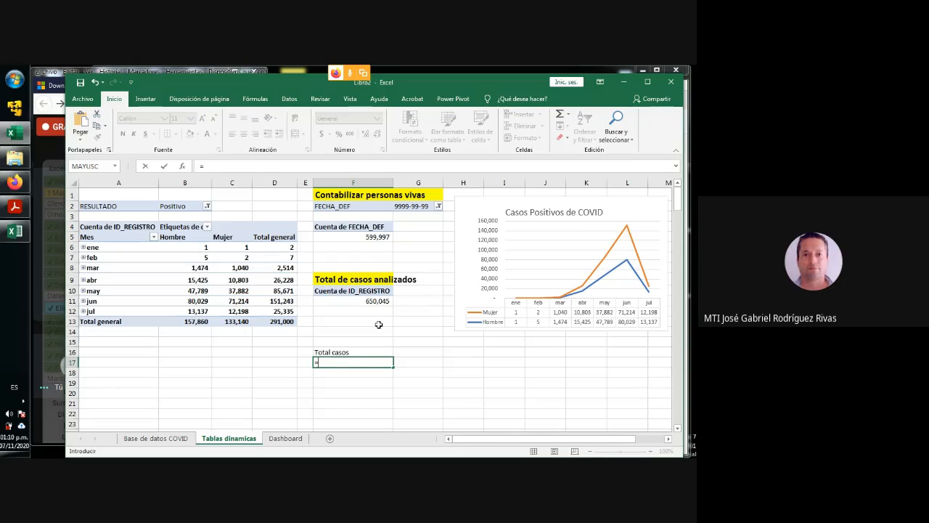
left_click(365, 300)
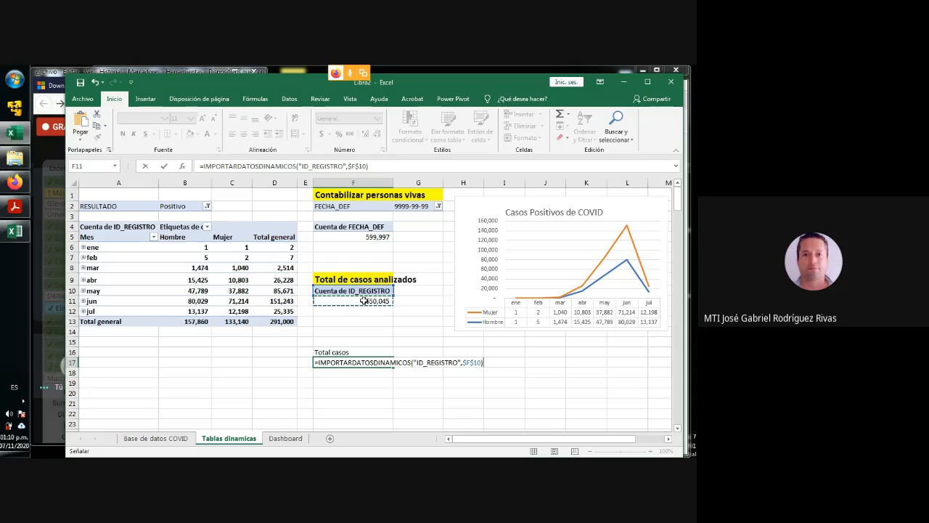
key("Return")
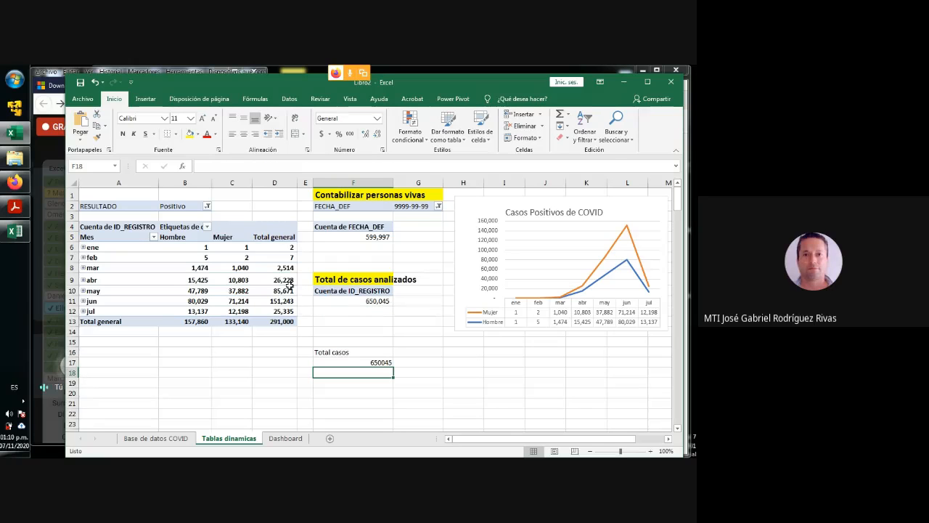
- Format the range F17:L17 with a thousands separator and no decimal places
left_click_drag(362, 362, 629, 362)
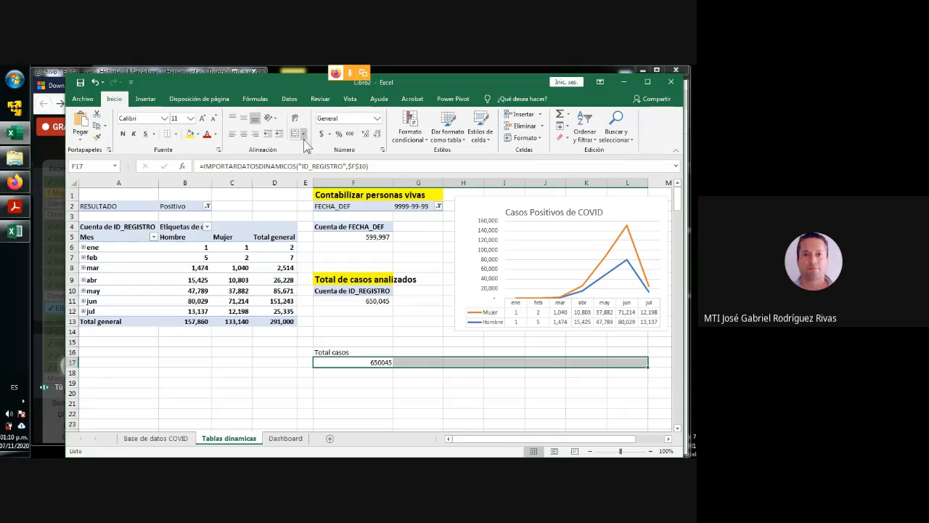
left_click(349, 133)
left_click(367, 136)
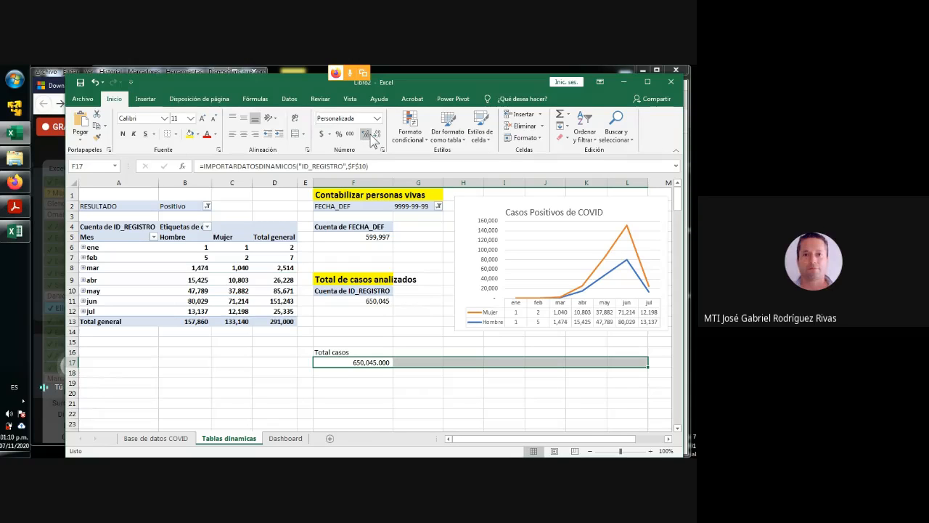
left_click(367, 136)
left_click(377, 136)
left_click(378, 137)
left_click(378, 136)
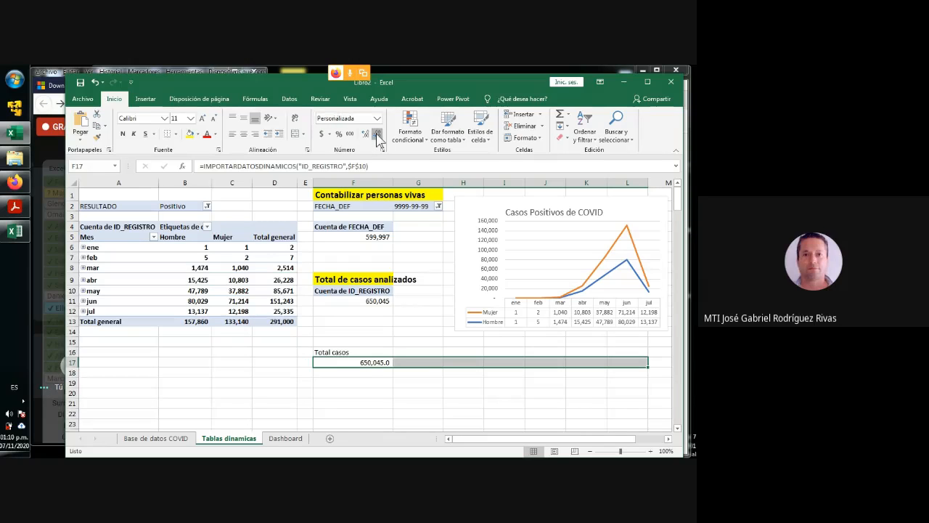
left_click(378, 137)
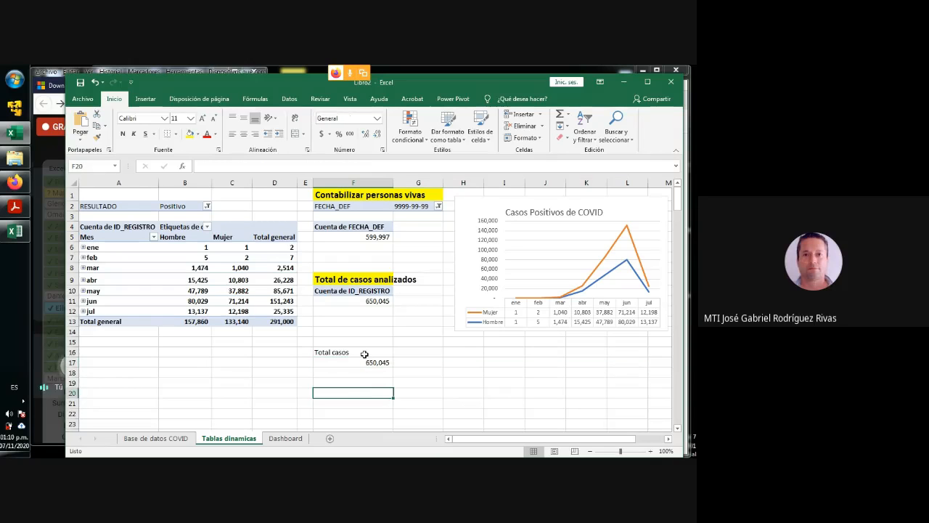
- Narrow column F and enter the label "Total Positivos" in cell G16
left_click_drag(366, 353, 649, 356)
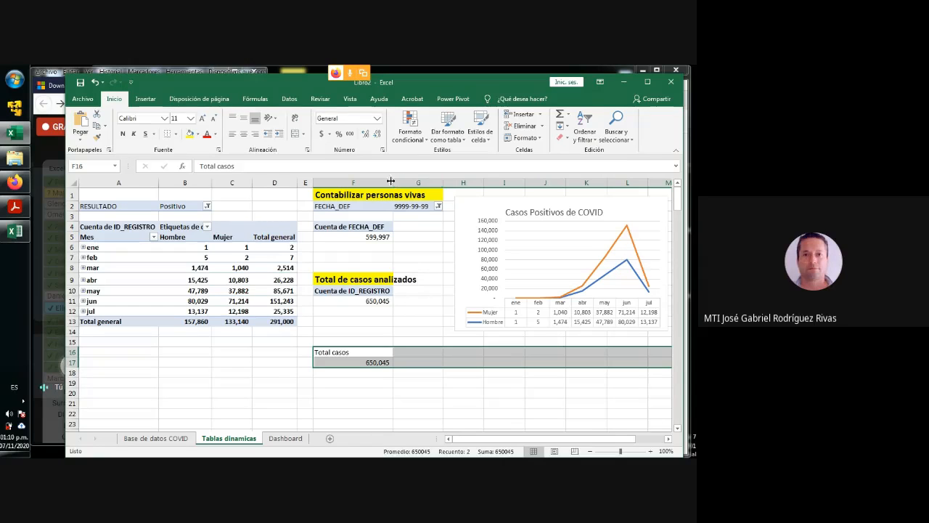
left_click_drag(394, 184, 365, 183)
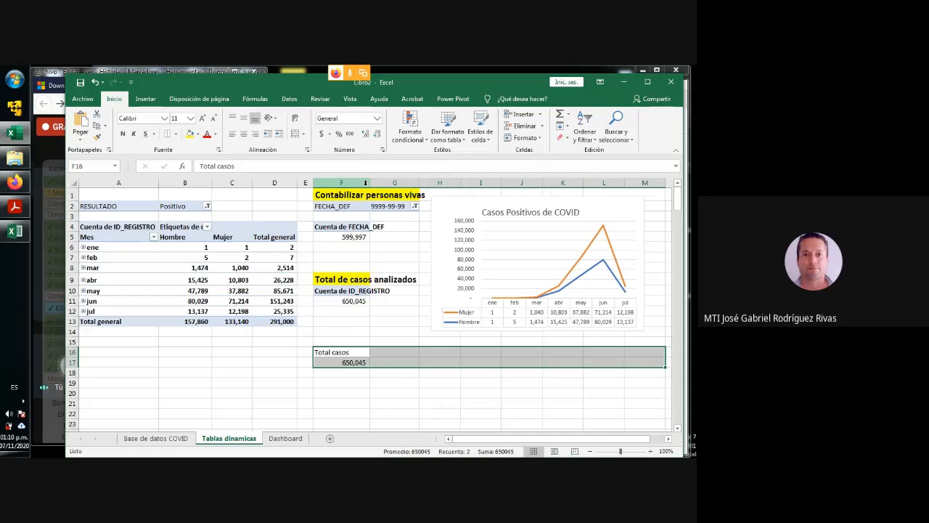
left_click(385, 351)
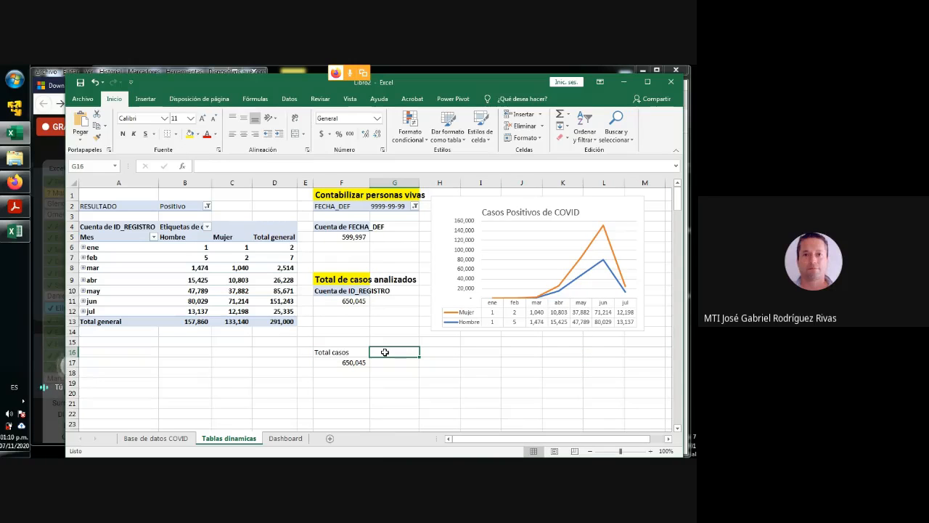
type("Total <P")
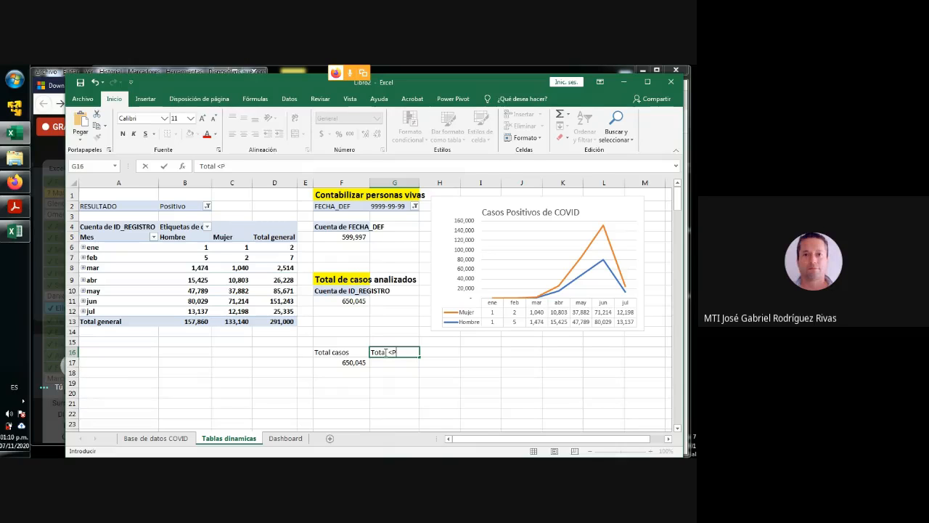
type("ositi")
key("BackSpace")
key("BackSpace")
key("BackSpace")
key("BackSpace")
key("BackSpace")
key("BackSpace")
key("BackSpace")
key("BackSpace")
type("Positivo")
key("Return")
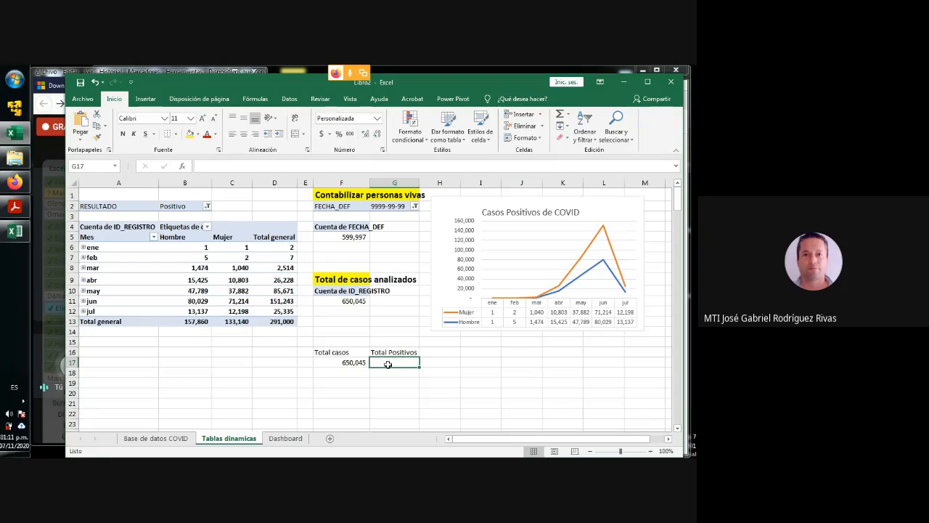
- Link cell G17 to the positive cases grand total in D13 with the formula =IMPORTARDATOSDINAMICOS("ID_REGISTRO",$A$4)
type("=")
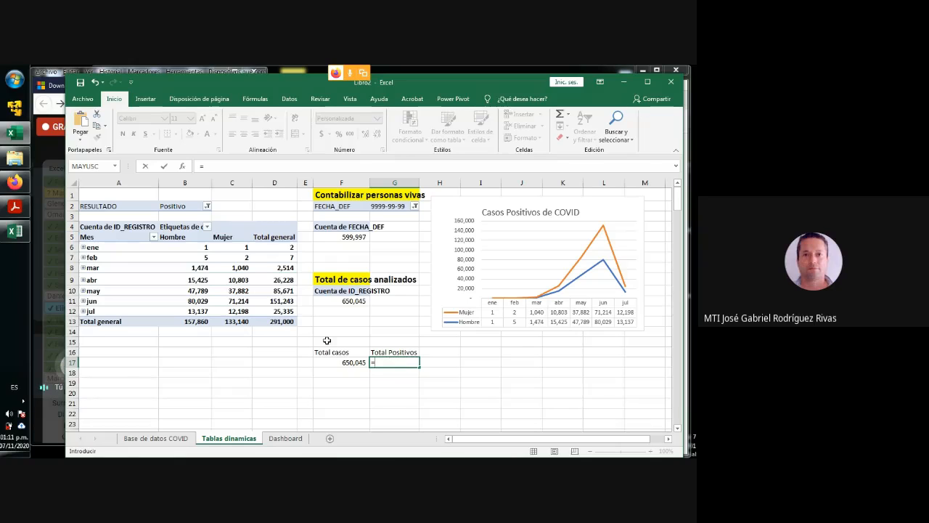
left_click(278, 322)
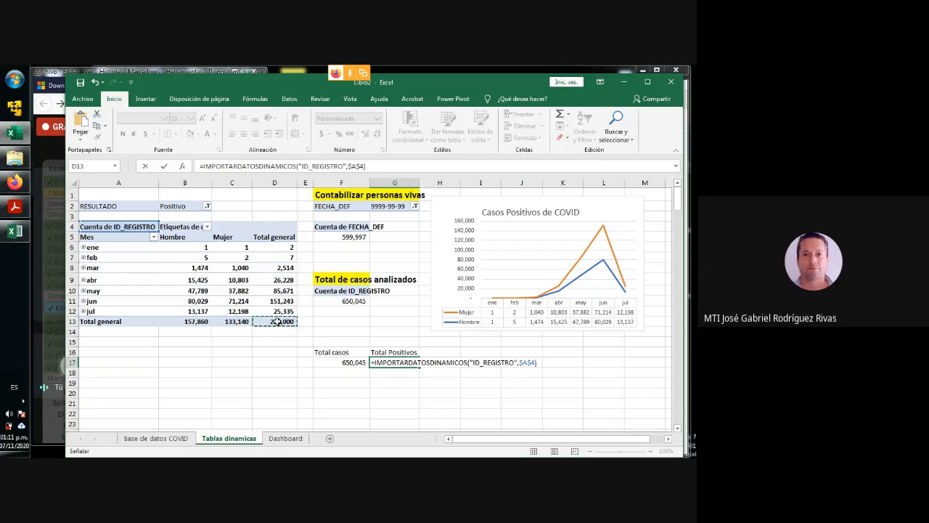
key("Return")
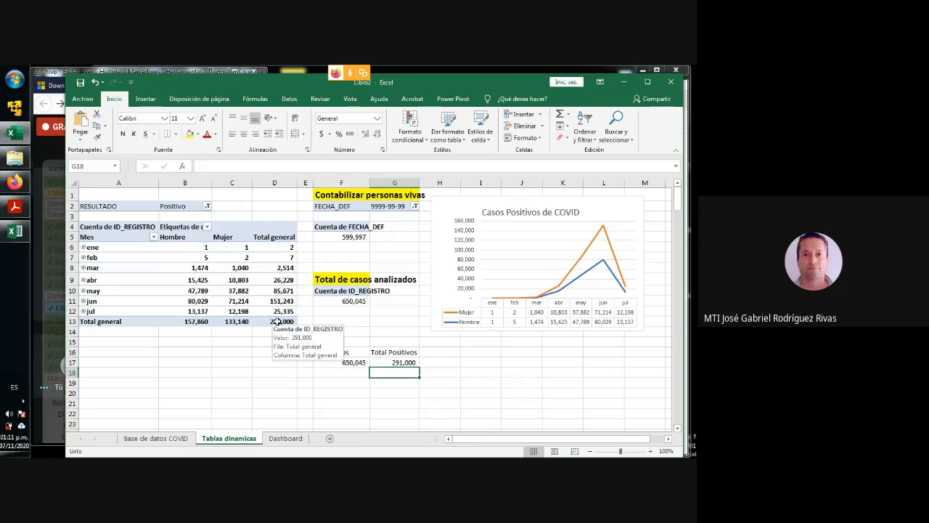
- Compare the linked value in G17 with the grand total in D13, and look at the Dashboard sheet
left_click(401, 362)
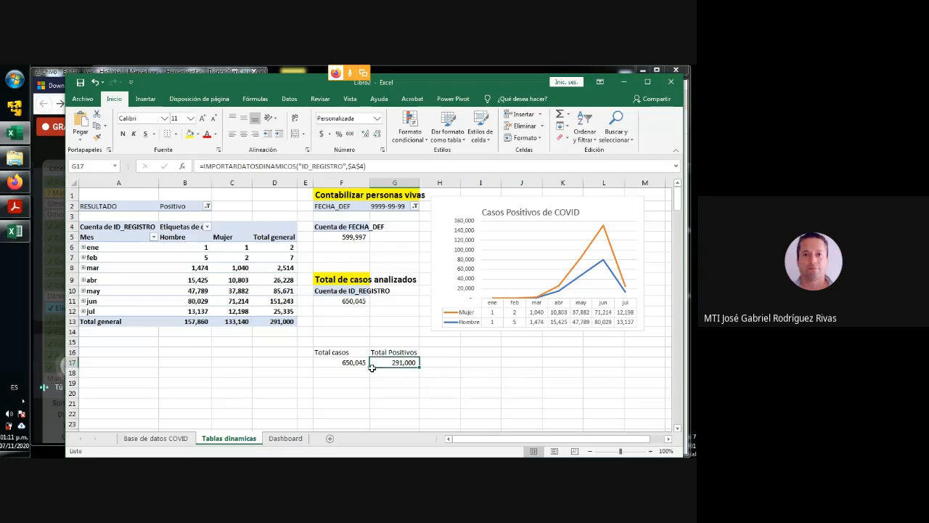
left_click(276, 321)
left_click(392, 363)
left_click(286, 438)
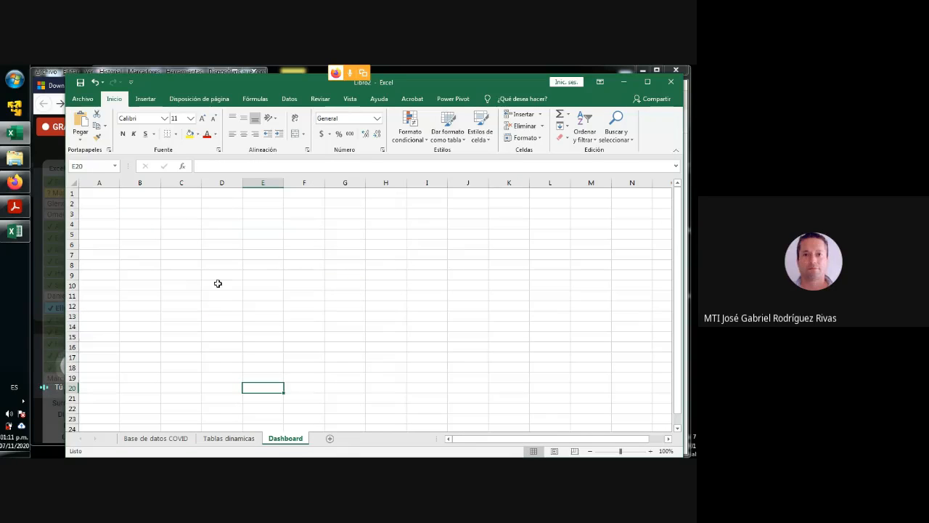
left_click(238, 440)
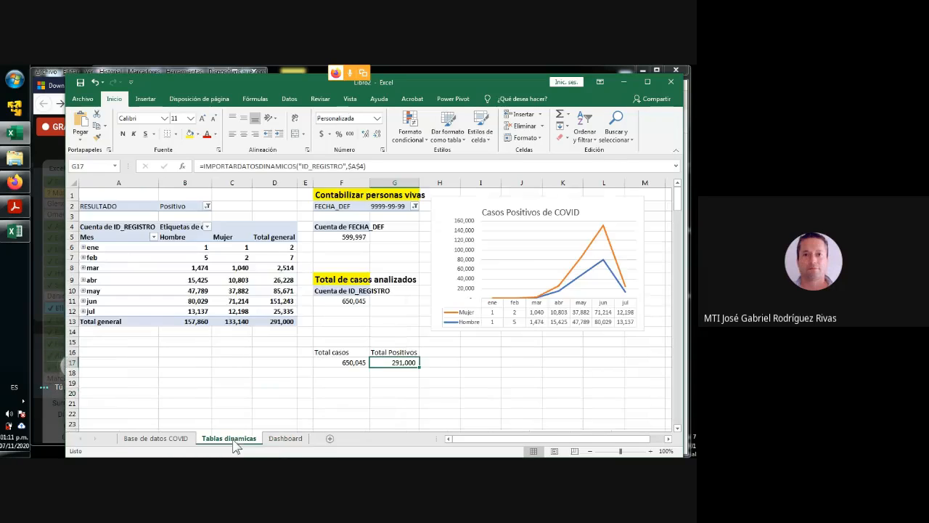
- Select cell H16 beside the Total Positivos label
left_click(432, 354)
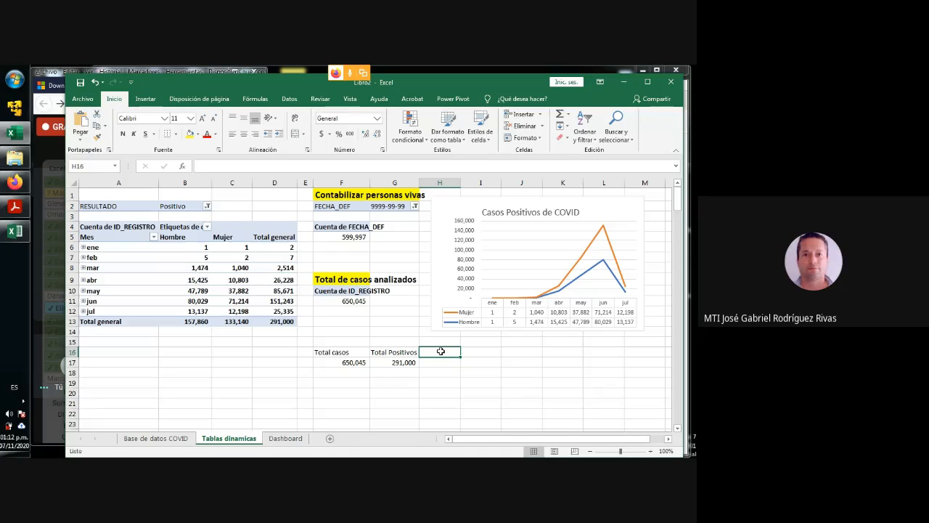
- Enter the label "Total negativos" in cell H16
type("T")
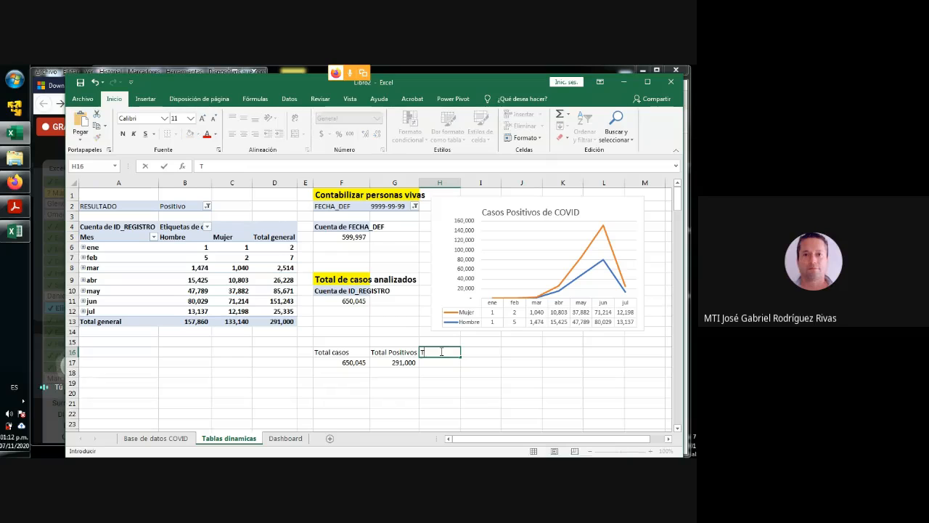
type("otal negativos")
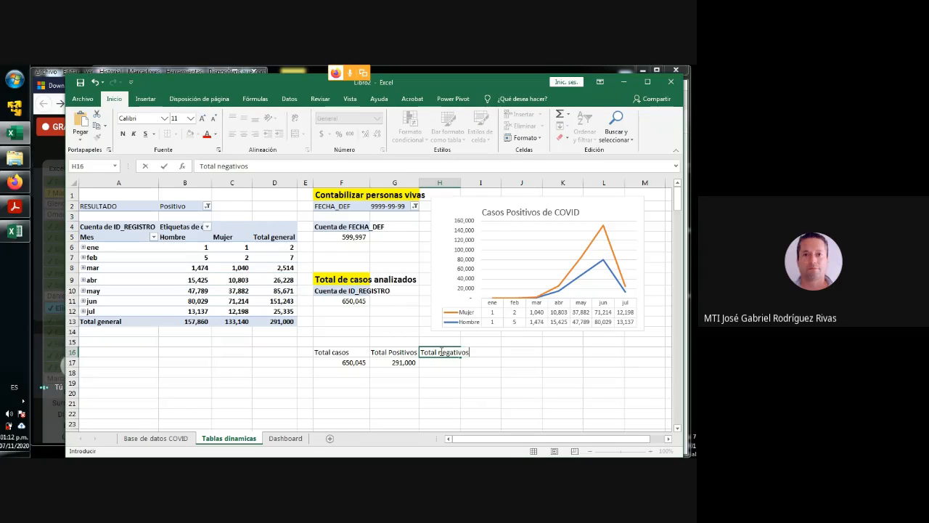
key("Return")
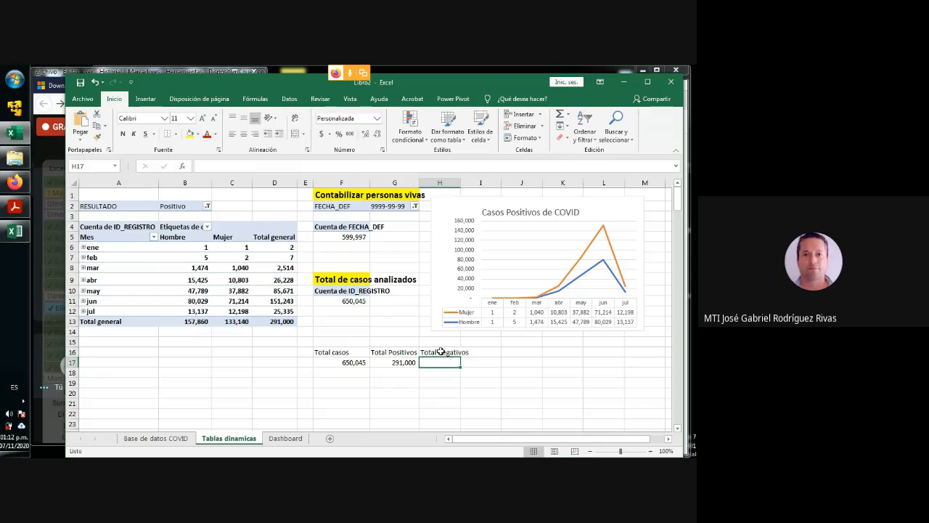
- Calculate total negatives in H17 as analysed cases minus positives: =IMPORTARDATOSDINAMICOS("ID_REGISTRO",$F$10)-IMPORTARDATOSDINAMICOS("ID_REGISTRO",$A$4)
left_click(351, 361)
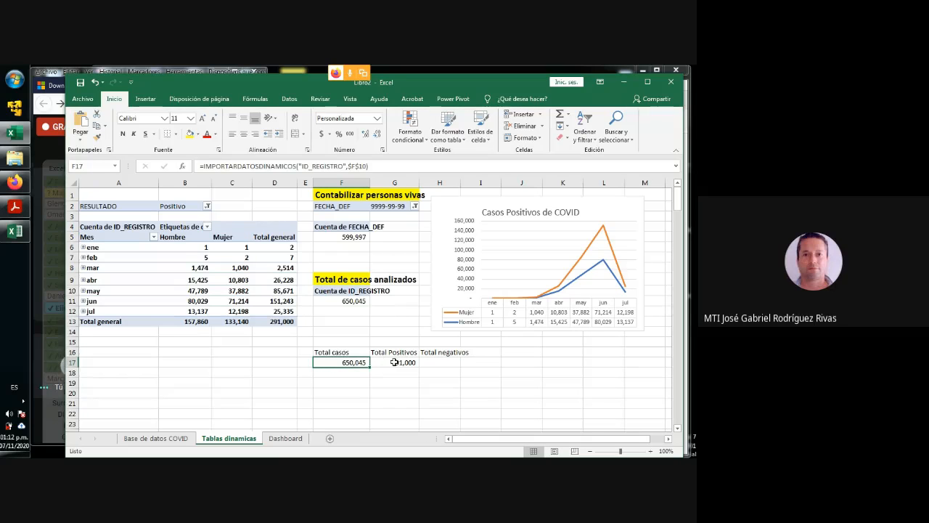
left_click(394, 361)
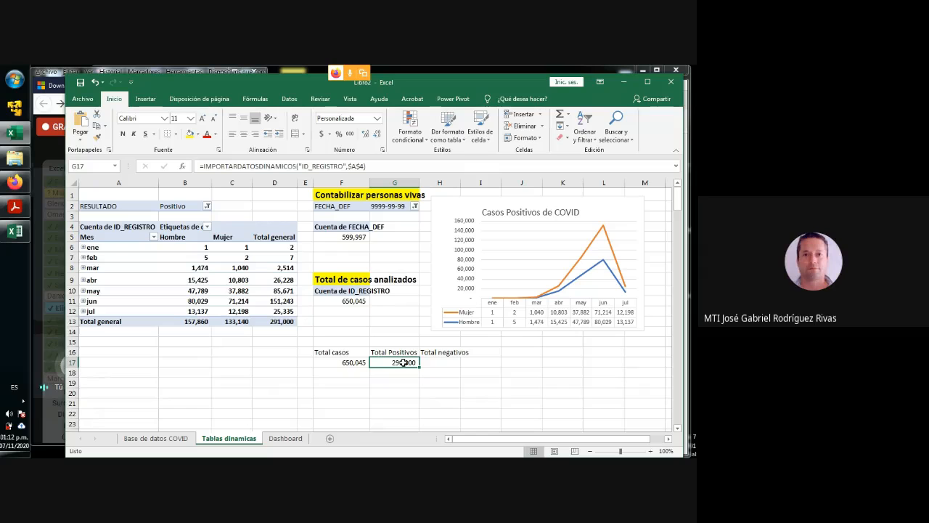
left_click(276, 321)
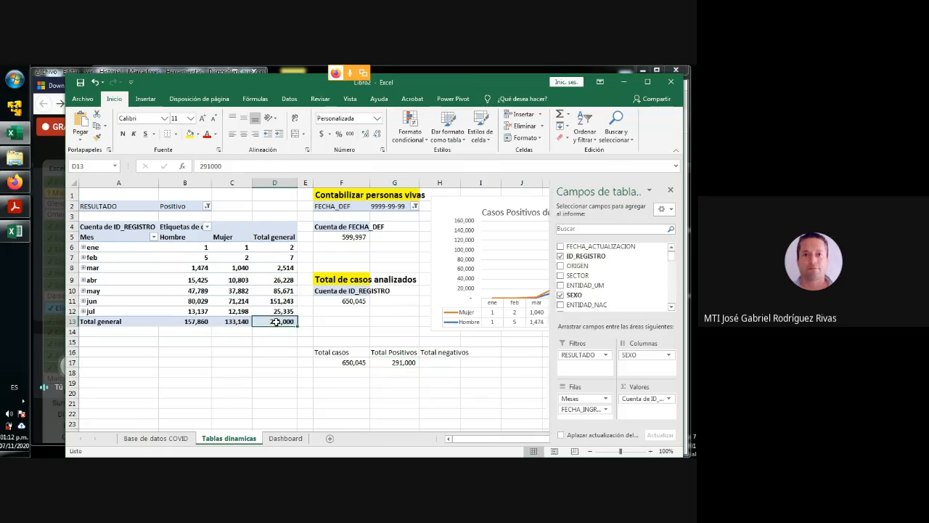
left_click(439, 364)
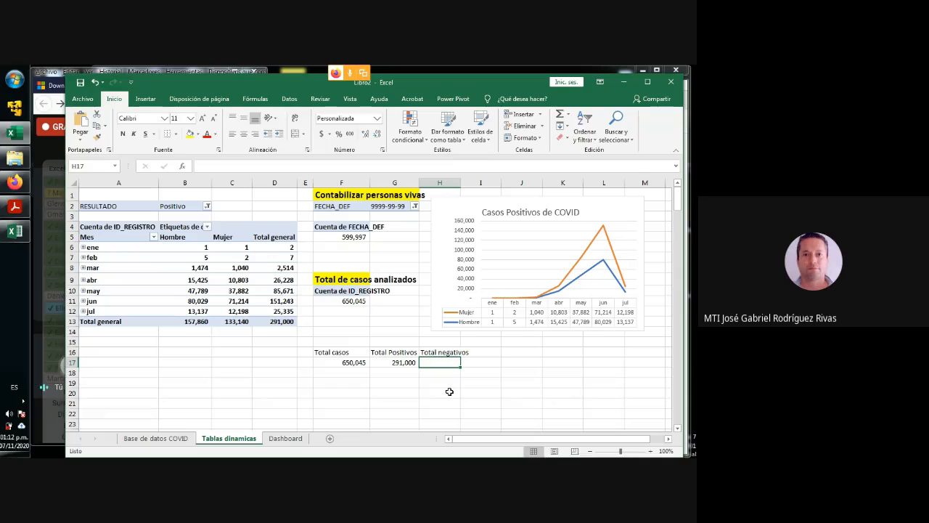
type("=")
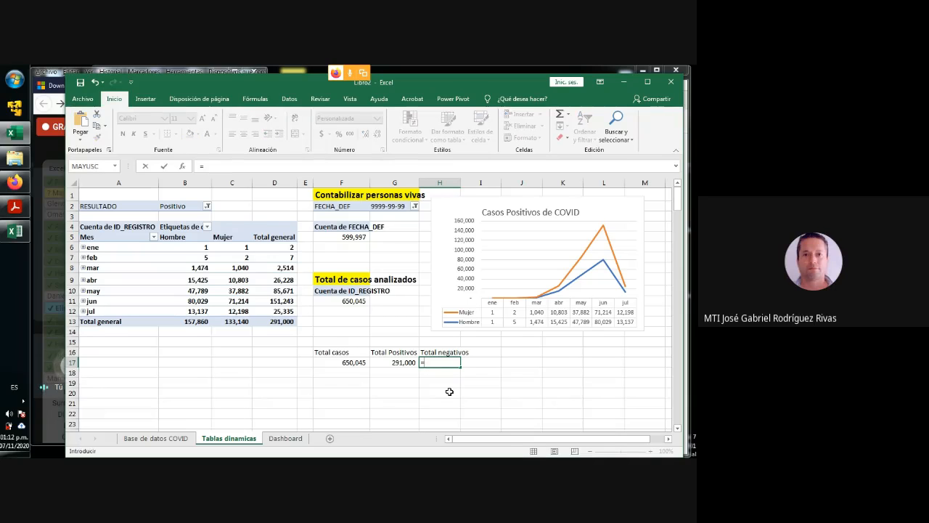
left_click(353, 362)
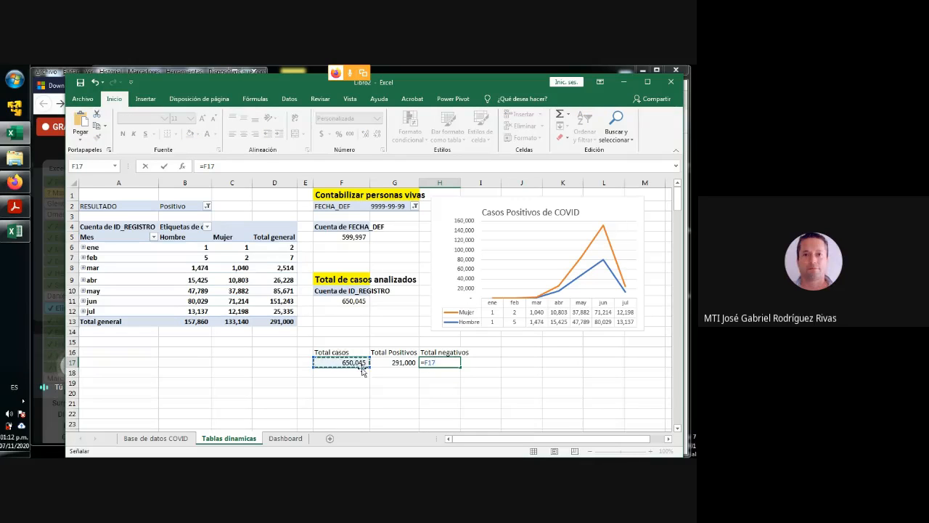
left_click(349, 301)
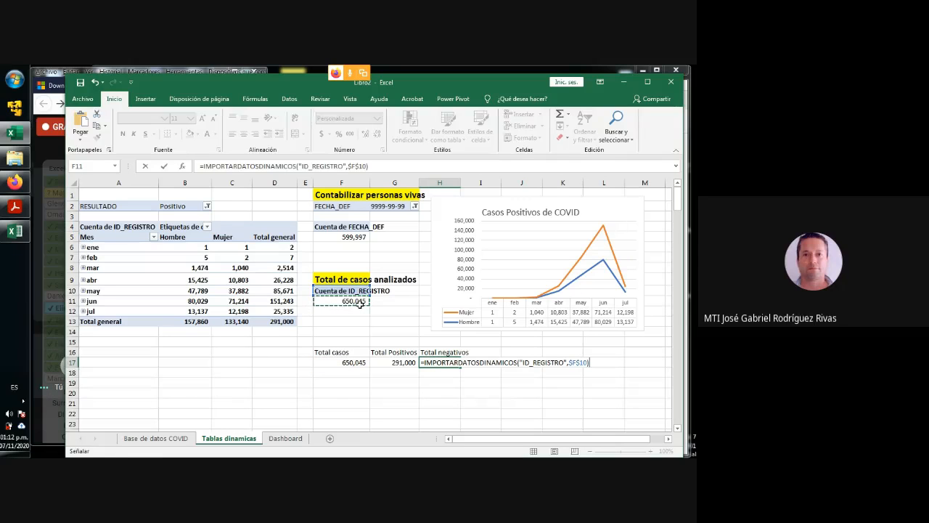
type("-")
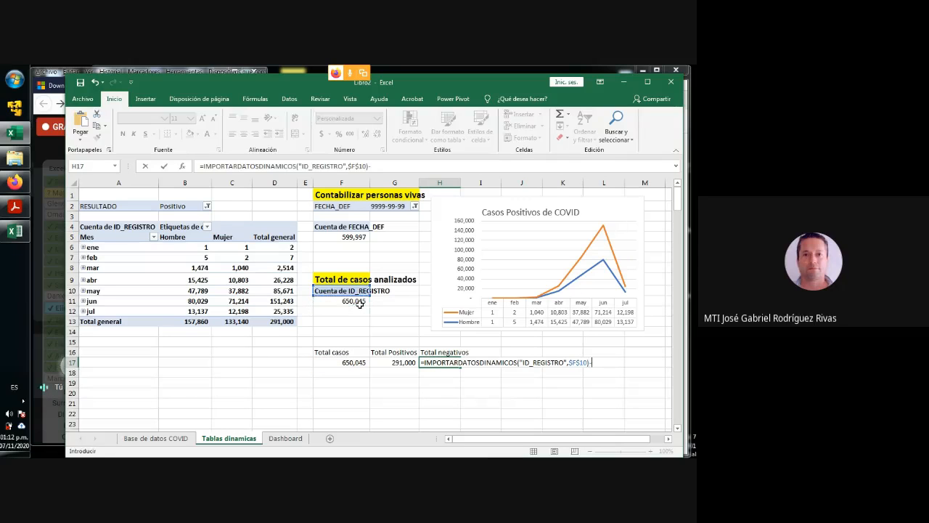
left_click(279, 322)
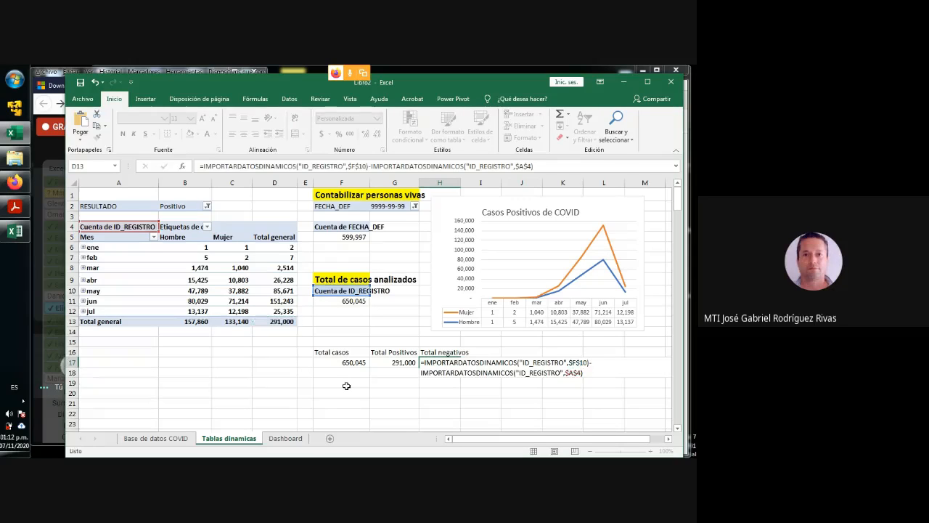
key("Return")
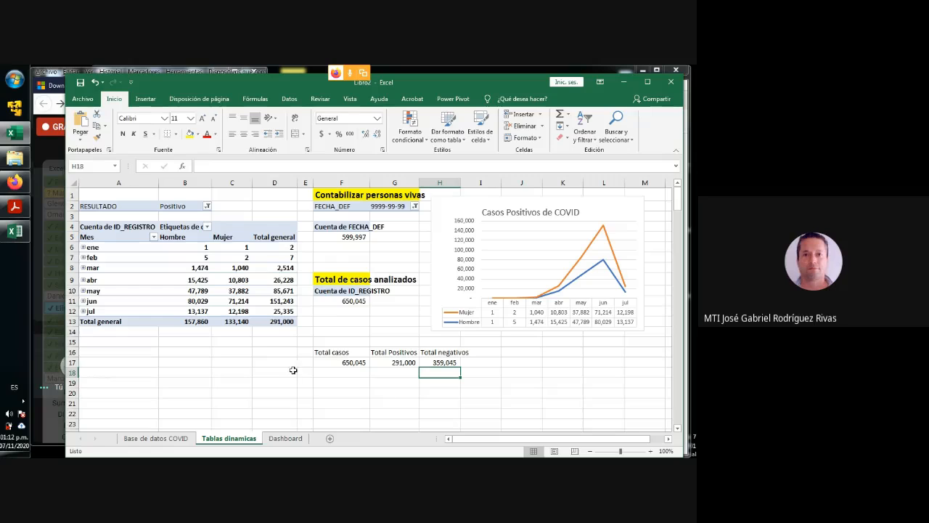
left_click(442, 364)
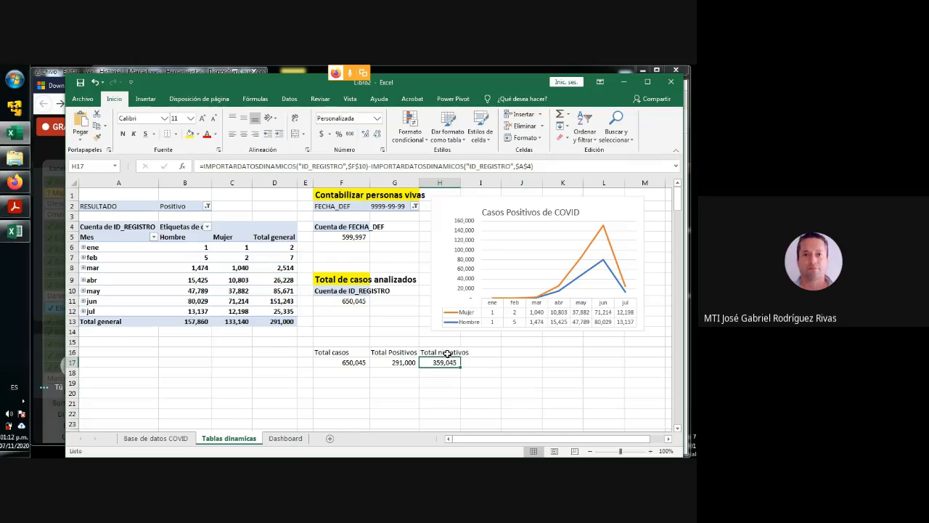
- Widen column H slightly to fit its label and enter the label "Hombres +" in cell I16
left_click(444, 353)
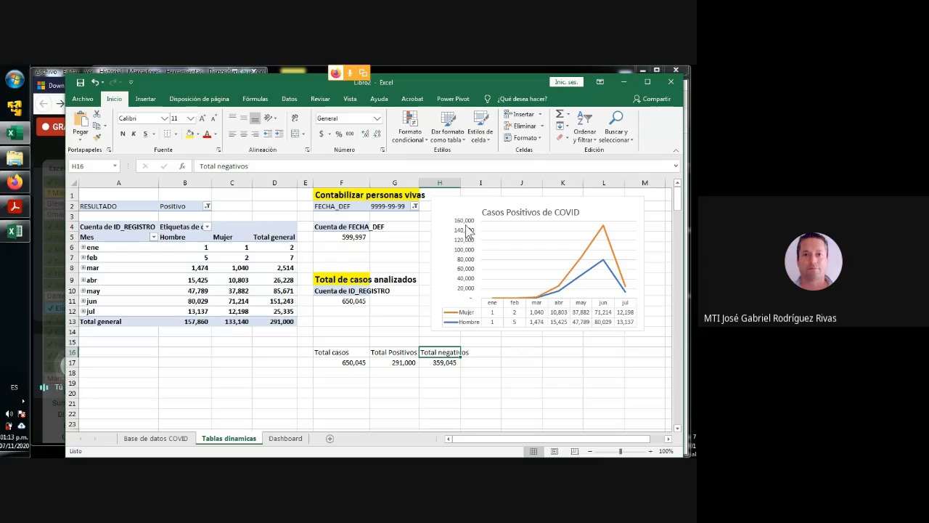
left_click_drag(460, 183, 468, 183)
left_click(484, 351)
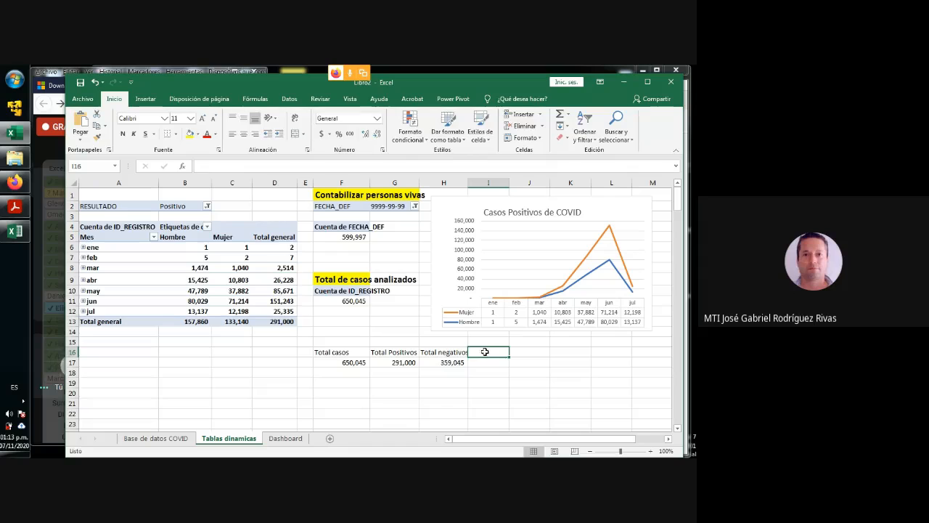
type("Positivo")
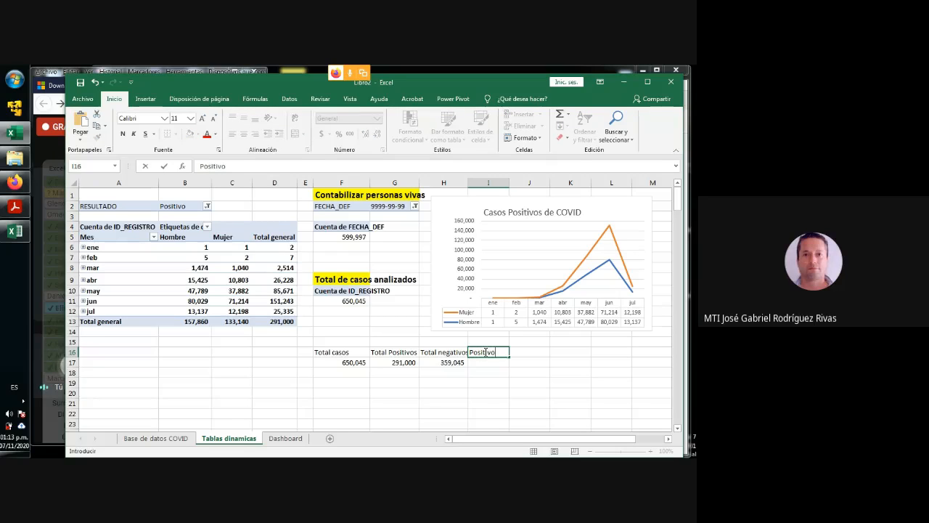
key("BackSpace")
key("BackSpace")
key("BackSpace")
key("BackSpace")
key("BackSpace")
type("Hombres +")
key("Return")
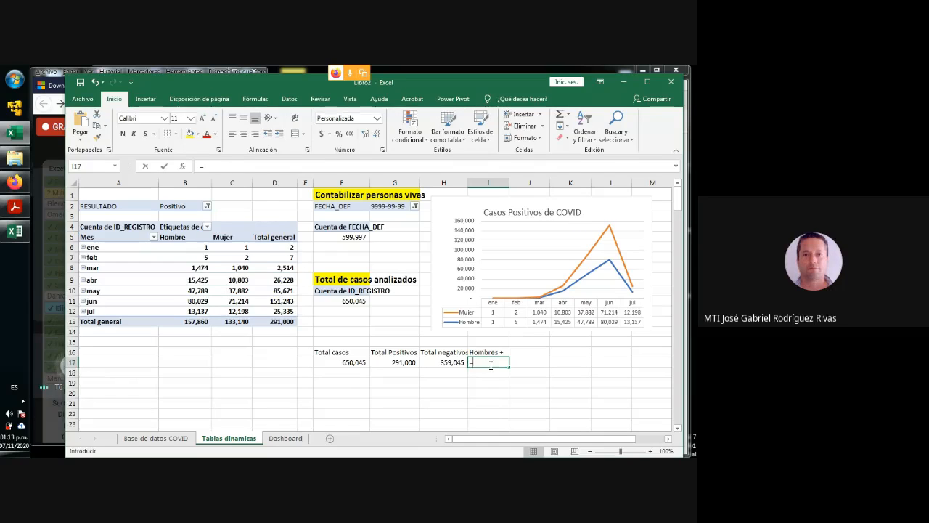
- Link cell I17 to the Hombre grand total in B13 with =IMPORTARDATOSDINAMICOS("ID_REGISTRO",$A$4,"SEXO","Hombre")
type("=")
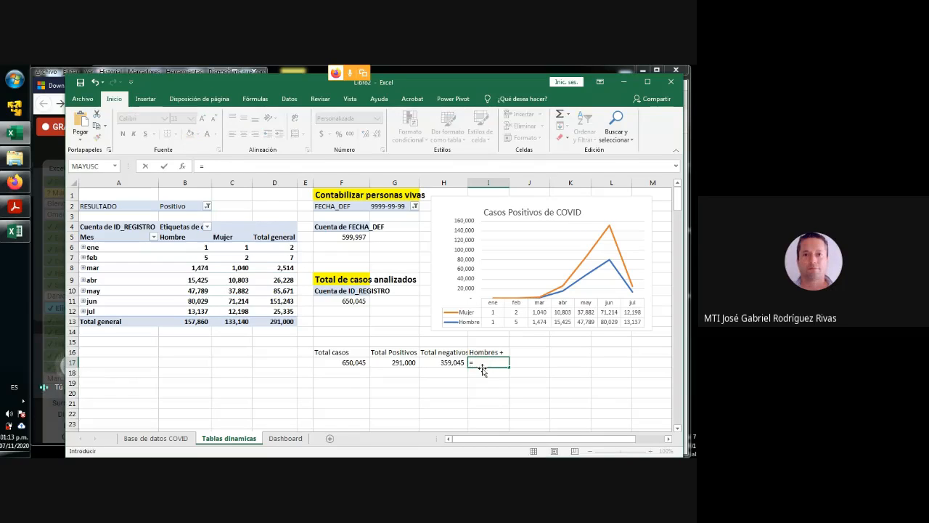
left_click(188, 323)
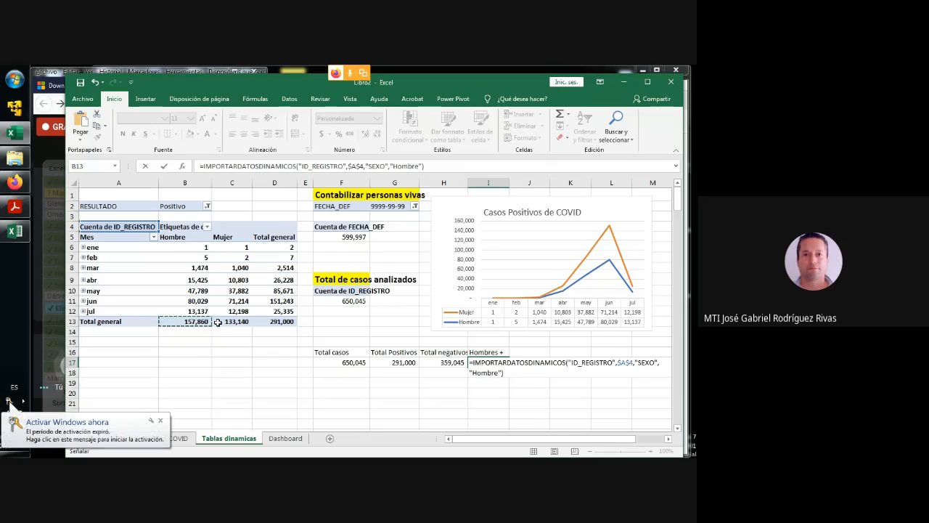
key("Return")
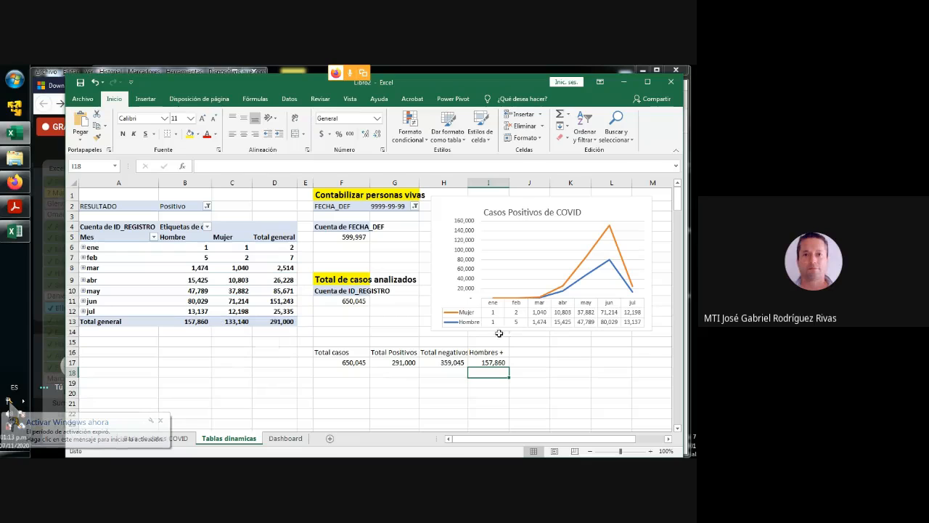
- Label J16 "Mujeres +" and link J17 to the Mujer grand total in C13 with =IMPORTARDATOSDINAMICOS("ID_REGISTRO",$A$4,"SEXO","Mujer")
left_click(522, 351)
type("Mujeres +")
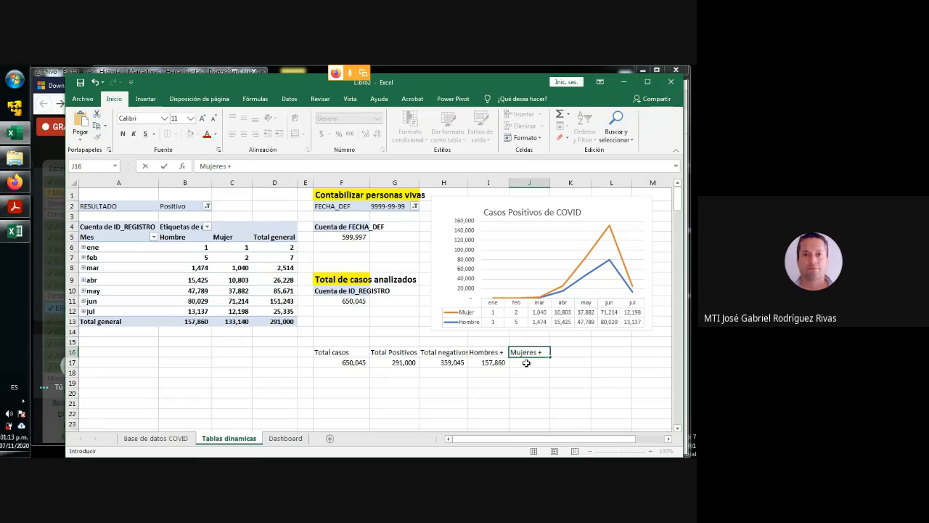
left_click(527, 362)
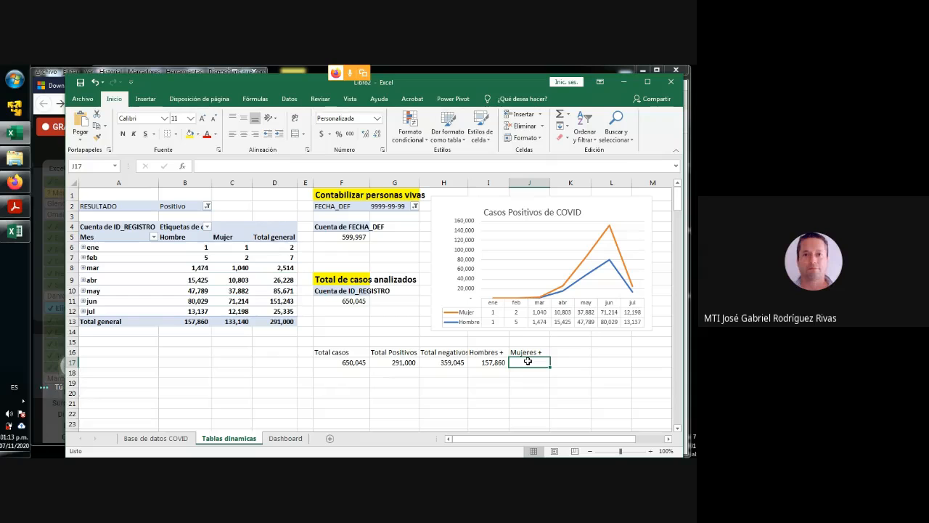
type("=")
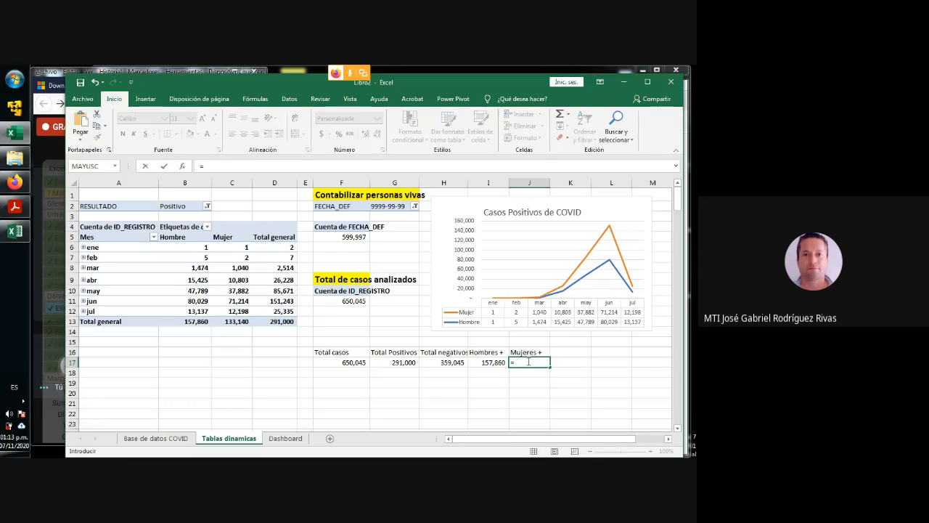
left_click(232, 322)
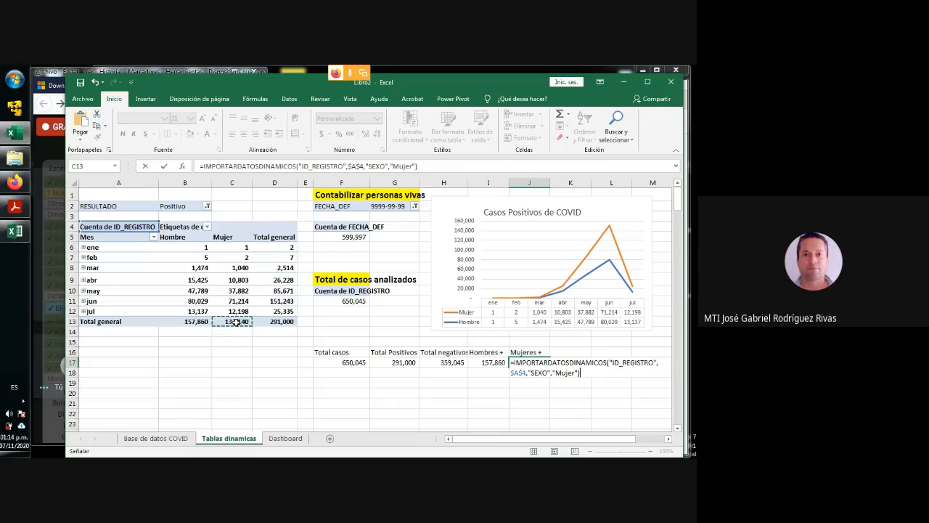
key("Return")
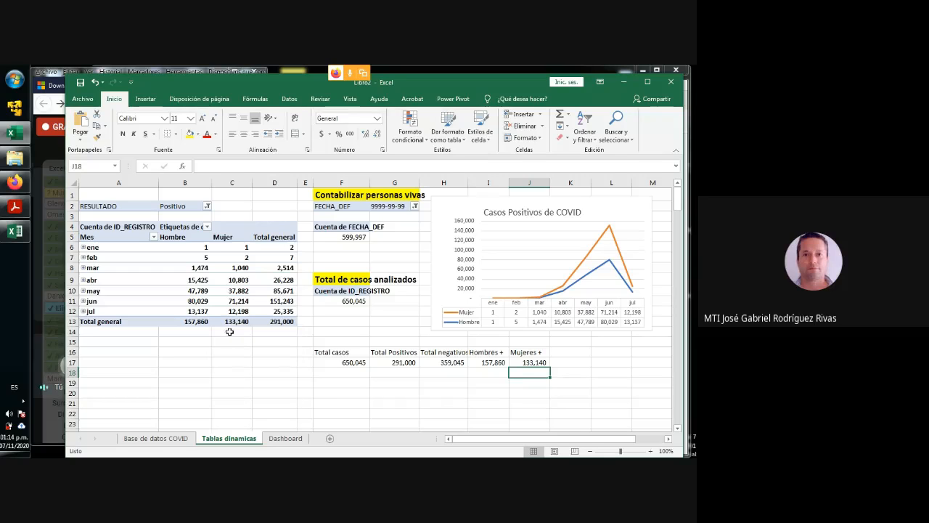
- Enter the label "Defunciones" in cell K16
left_click(572, 354)
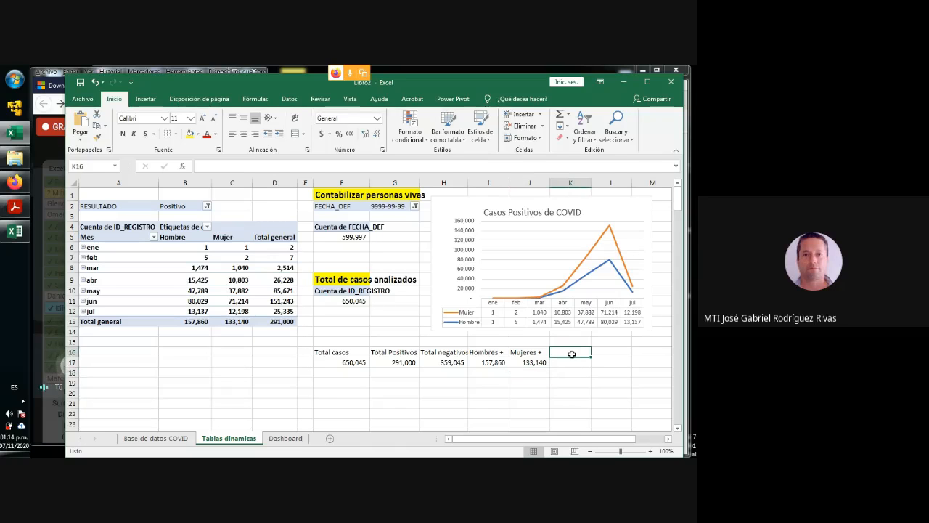
type("Defunciones")
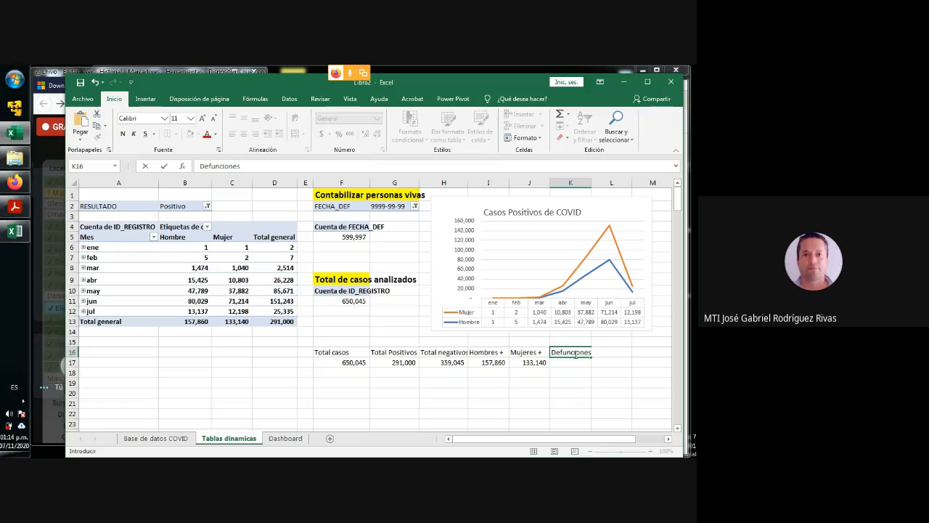
key("Return")
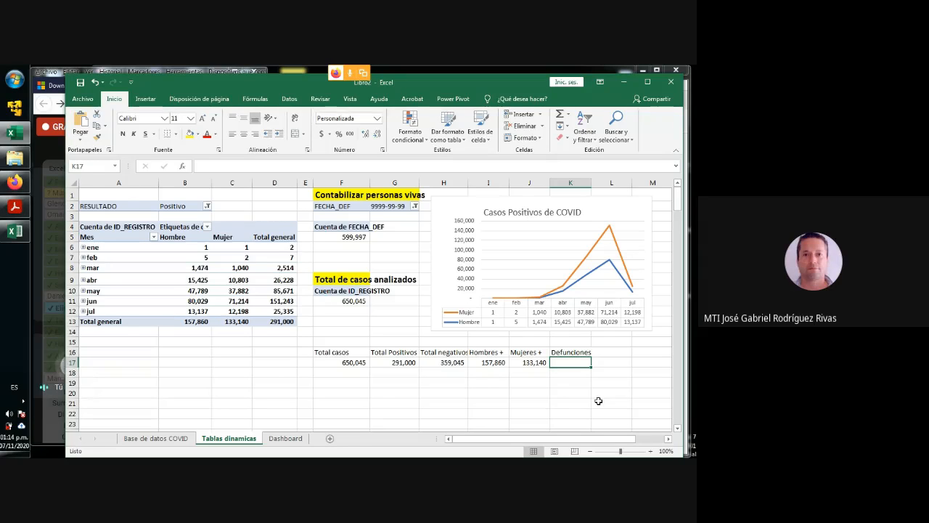
- Calculate deaths in K17 as analysed cases minus living people: =IMPORTARDATOSDINAMICOS("ID_REGISTRO",$F$10)-IMPORTARDATOSDINAMICOS("FECHA_DEF",$F$4)
type("=")
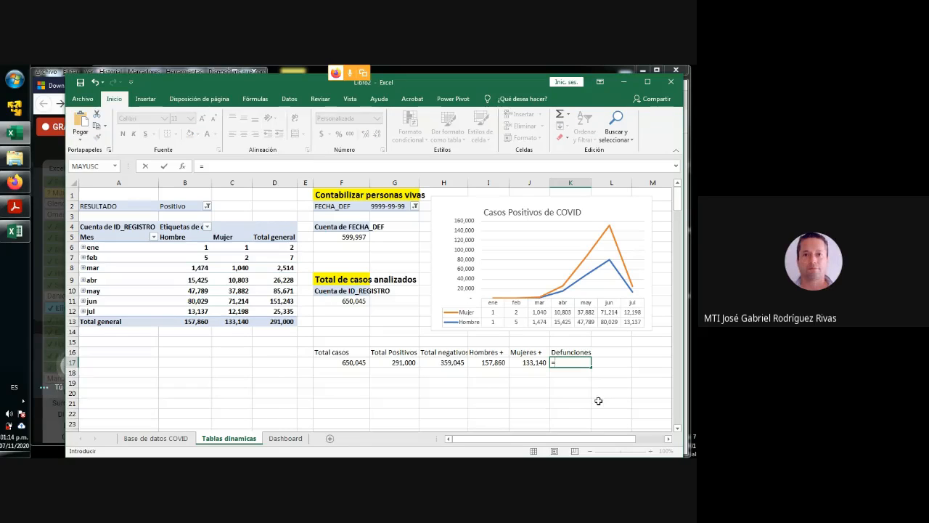
left_click(353, 301)
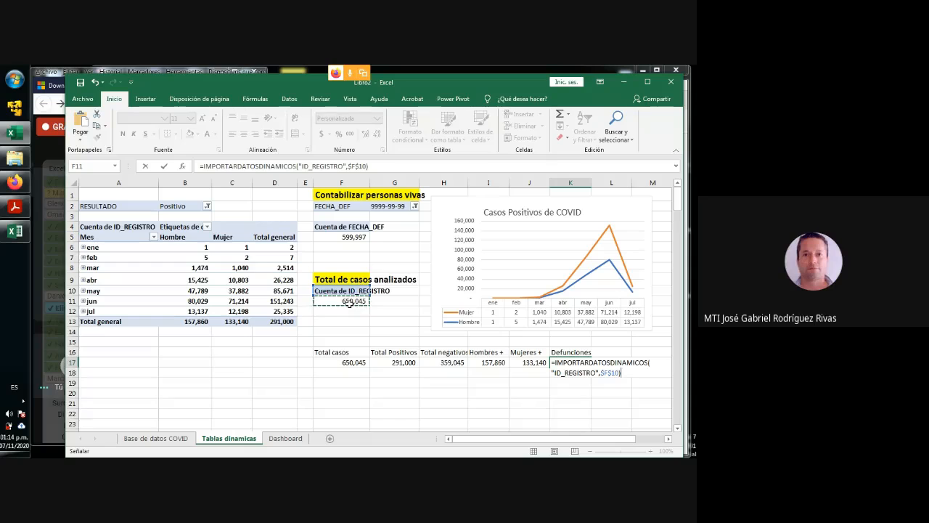
type("-")
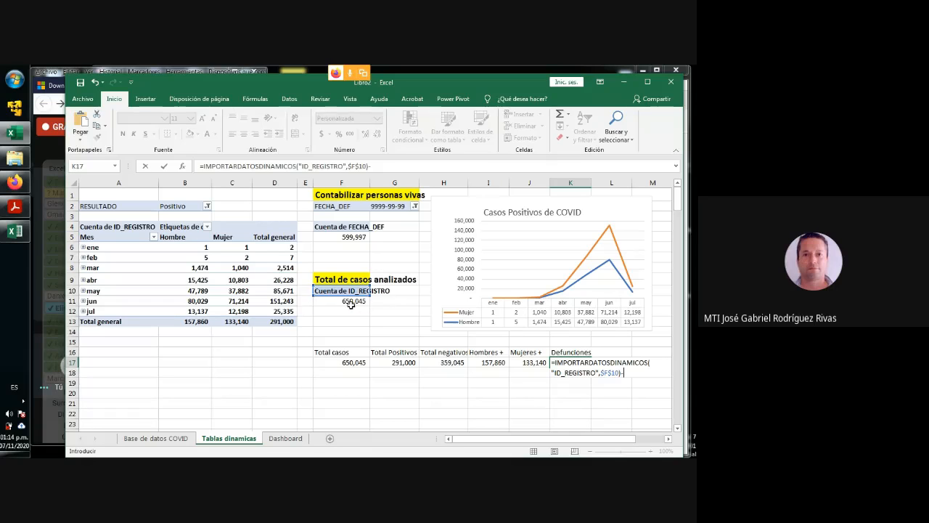
left_click(347, 237)
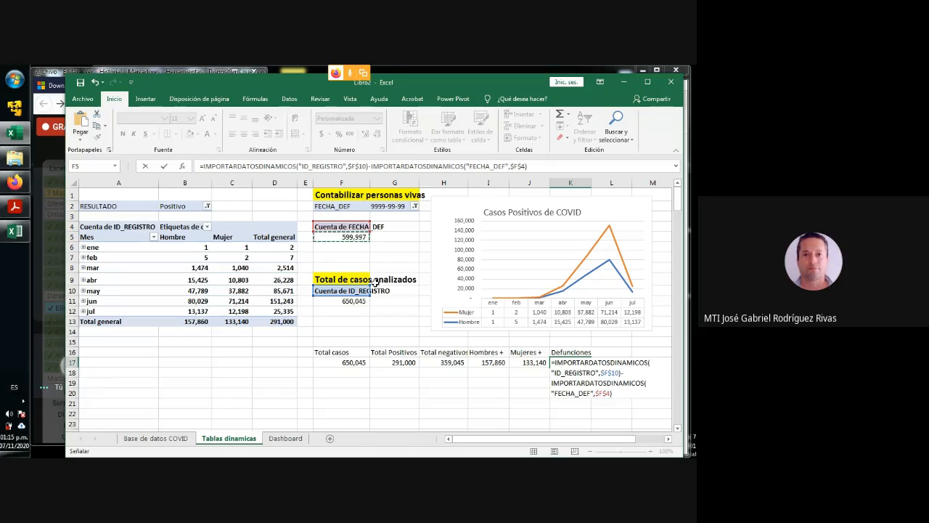
key("Return")
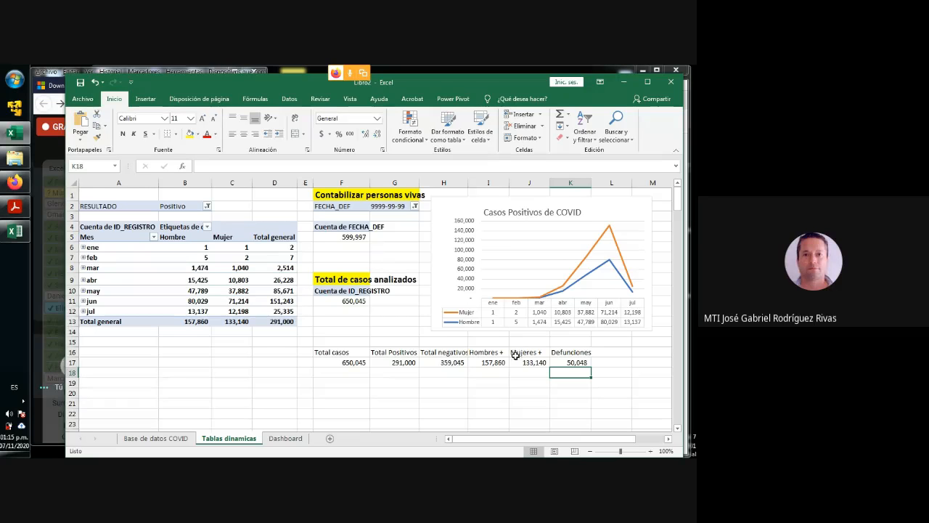
left_click(573, 362)
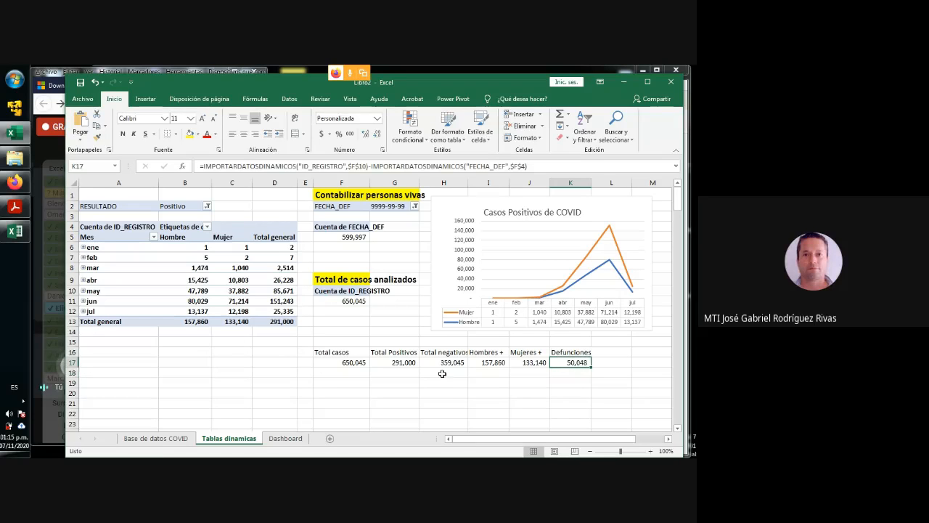
- Apply all borders to the summary table in cells F16:K17
left_click_drag(341, 353, 589, 365)
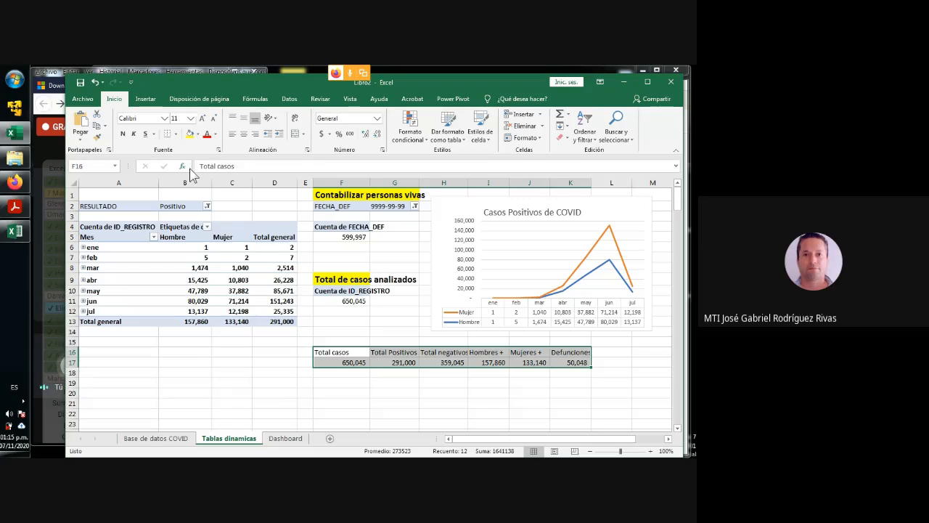
left_click(176, 134)
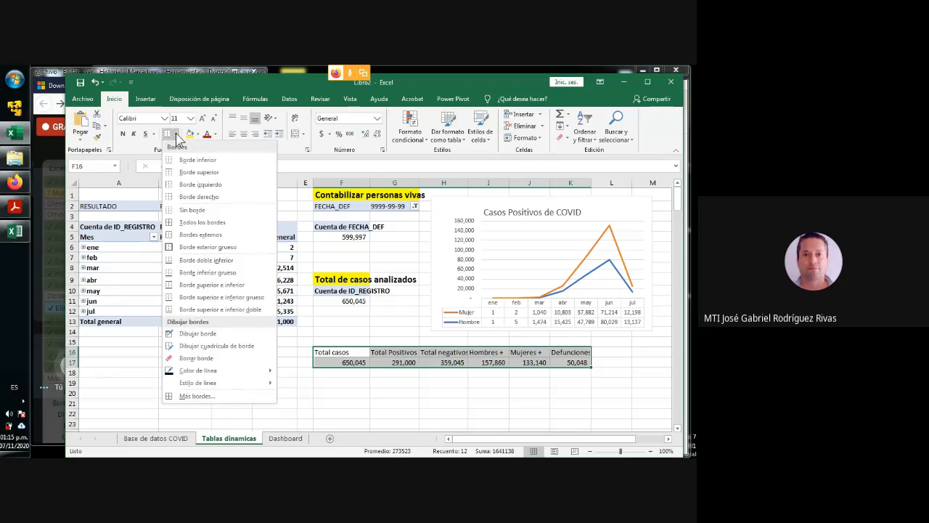
left_click(192, 222)
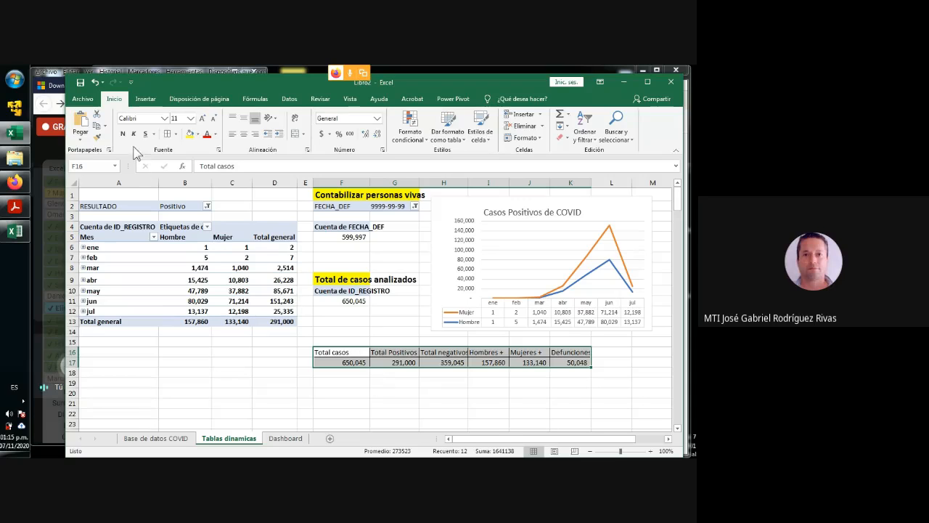
left_click(384, 423)
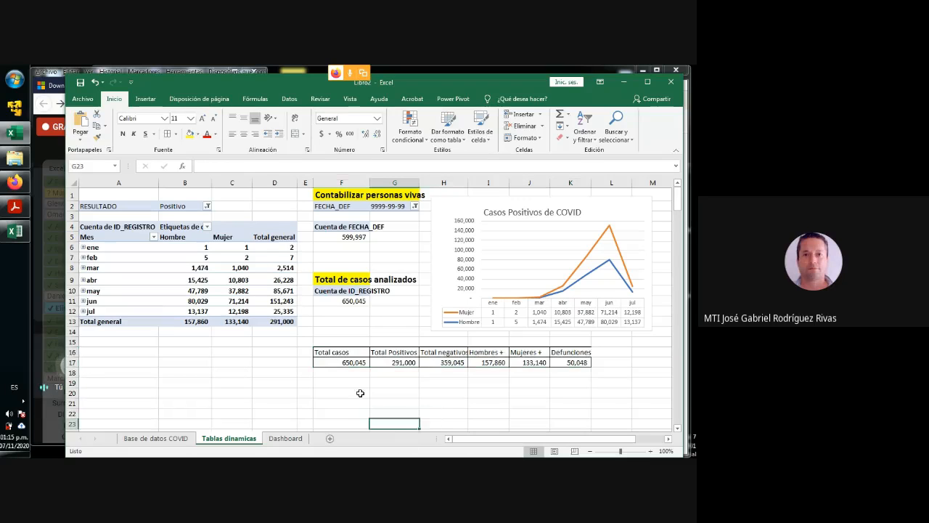
- Enter the heading "TOTALES" in cell F15 above the summary table, in bold with a yellow fill
left_click(333, 340)
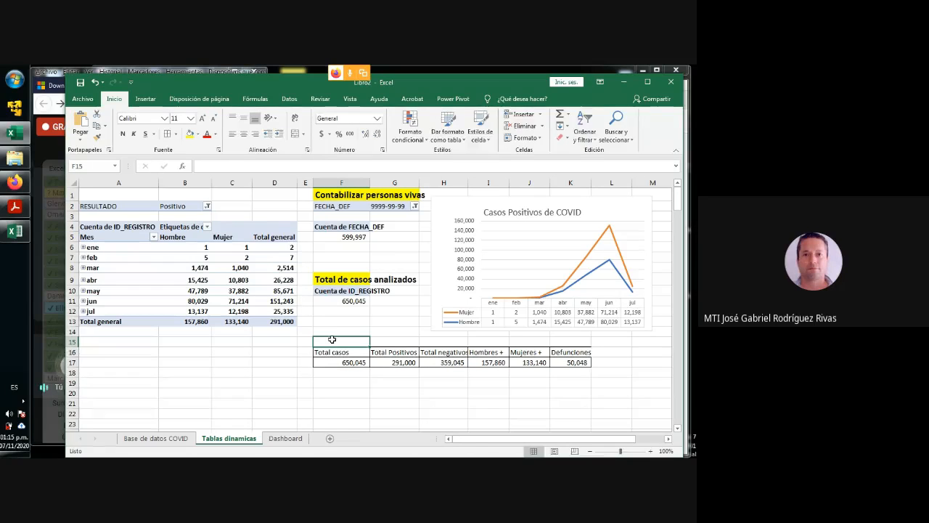
type("TOTALES")
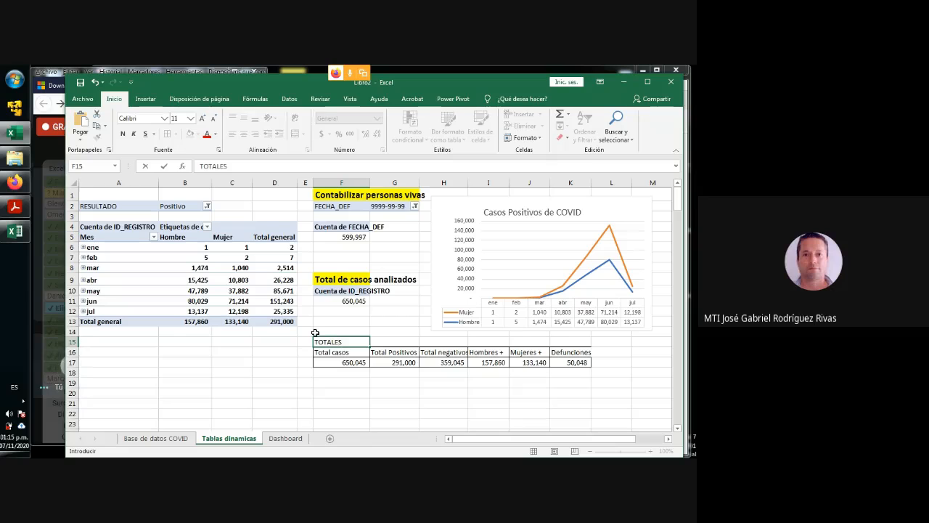
left_click(353, 403)
left_click(341, 341)
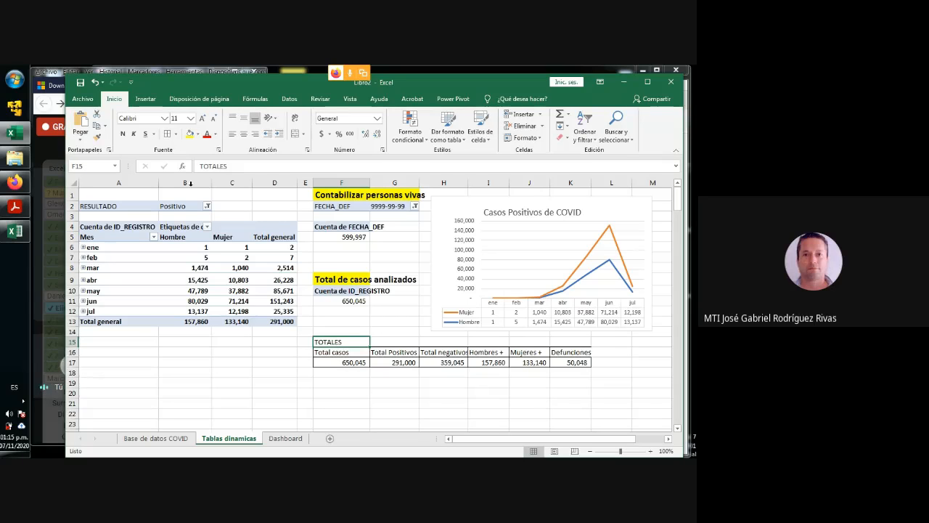
left_click(122, 134)
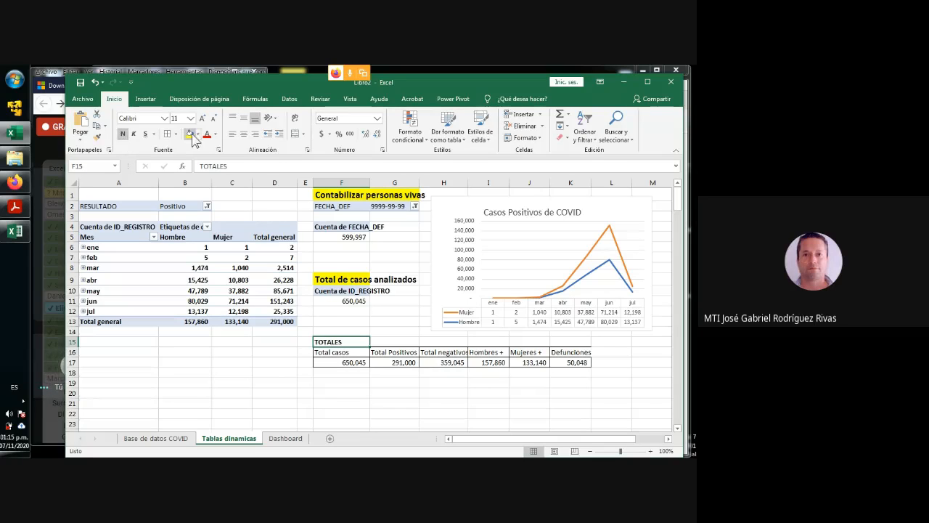
left_click(190, 135)
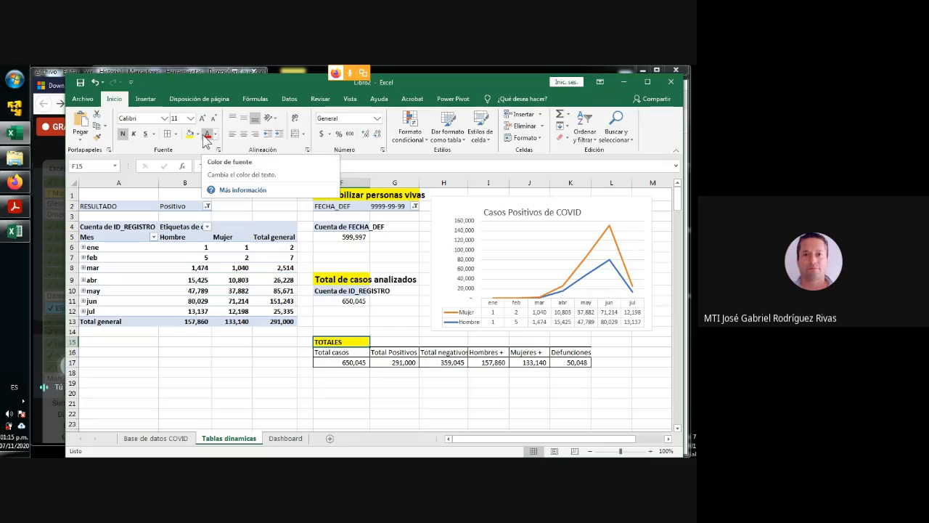
- Fill cell G9 yellow to cover the rest of its heading, and enlarge the TOTALES heading in F15 to 12 points
left_click(392, 279)
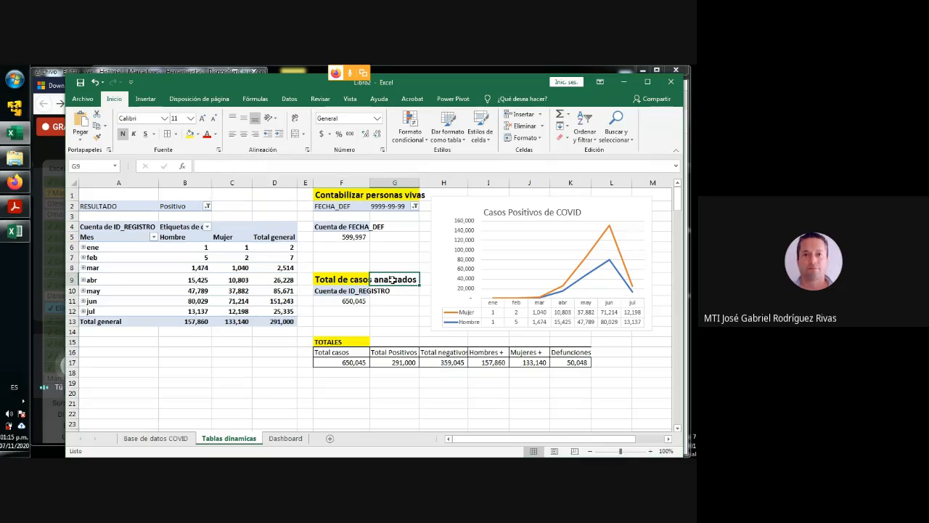
left_click(191, 135)
left_click(338, 338)
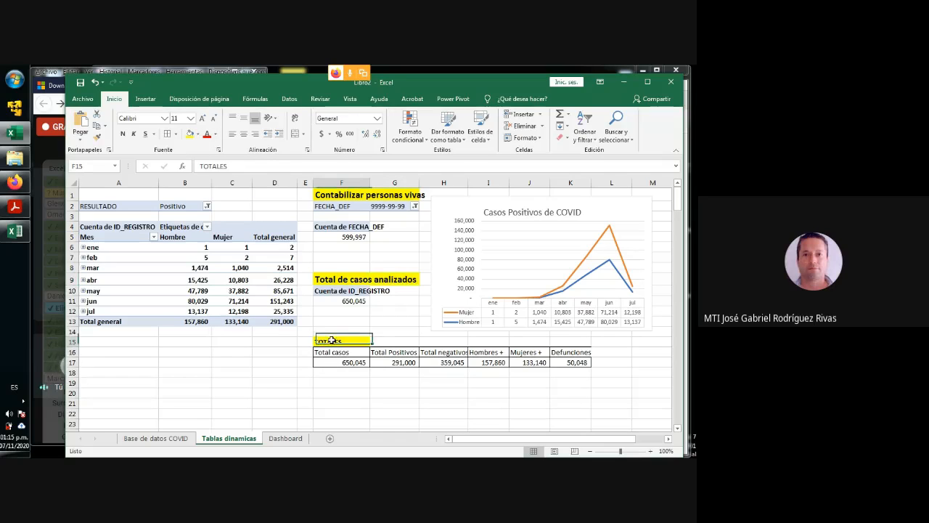
left_click(202, 119)
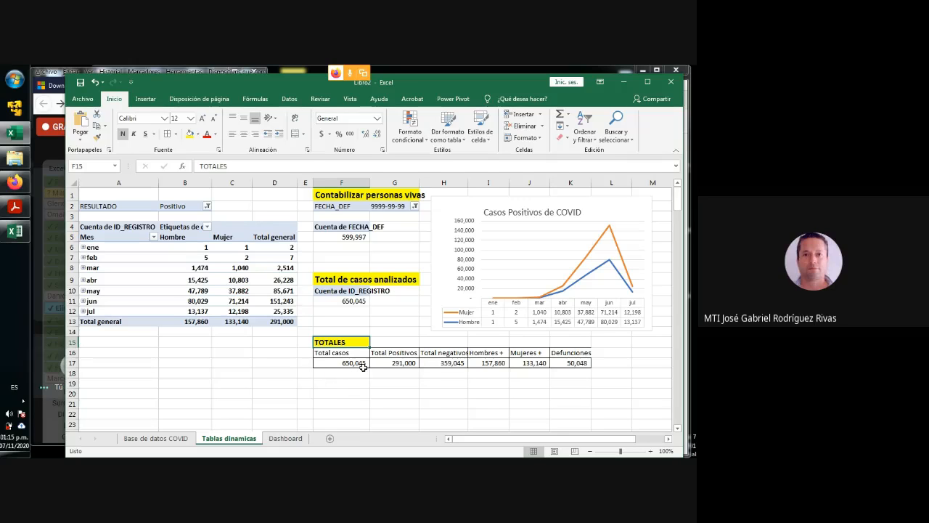
left_click(579, 384)
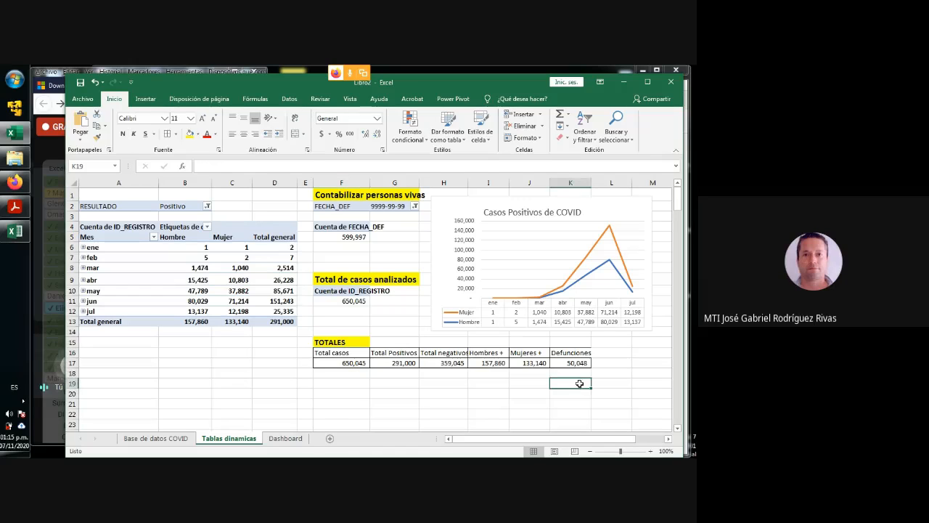
- Look at the Dashboard sheet and return to cell A19 on the Tablas dinamicas sheet
left_click(285, 440)
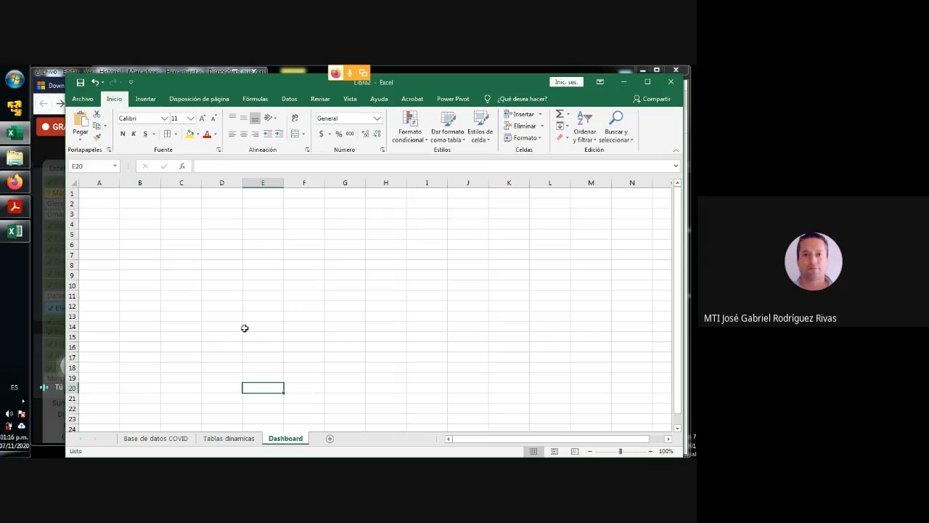
left_click(243, 440)
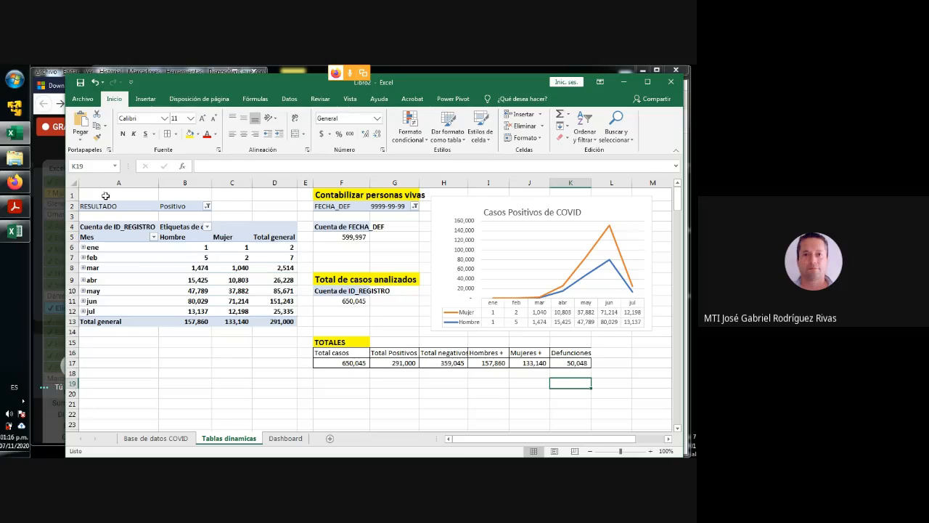
left_click(100, 385)
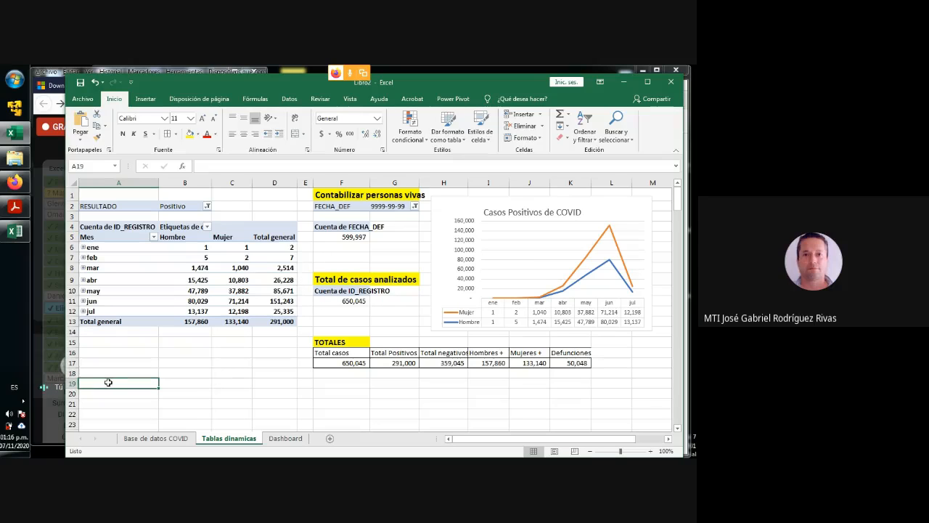
- Start a pivot table from the Base de datos COVID data, not added to the data model and placed on an existing sheet
left_click(156, 438)
left_click(115, 275)
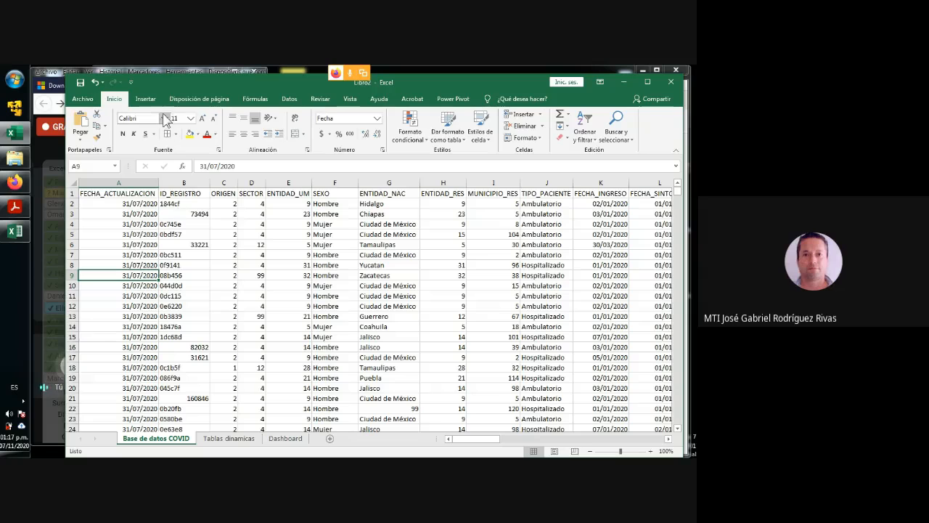
left_click(144, 99)
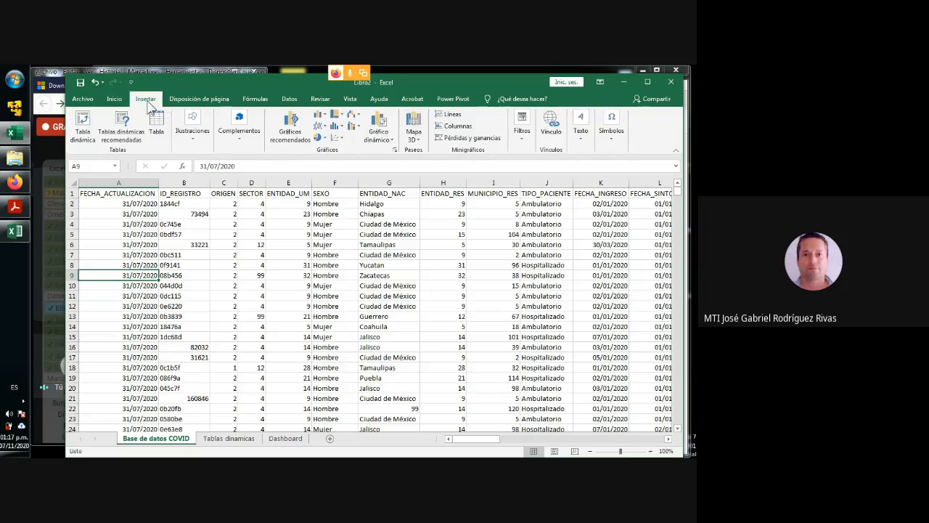
left_click(83, 124)
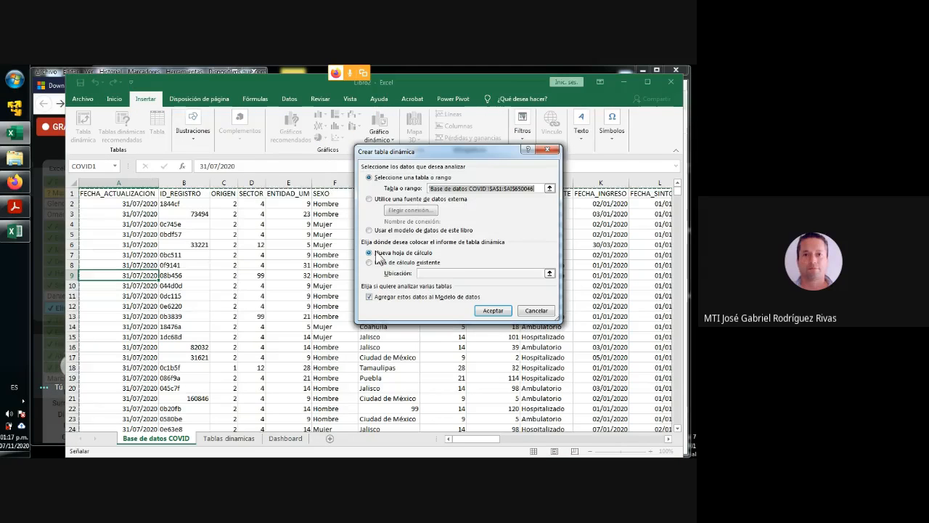
left_click(376, 298)
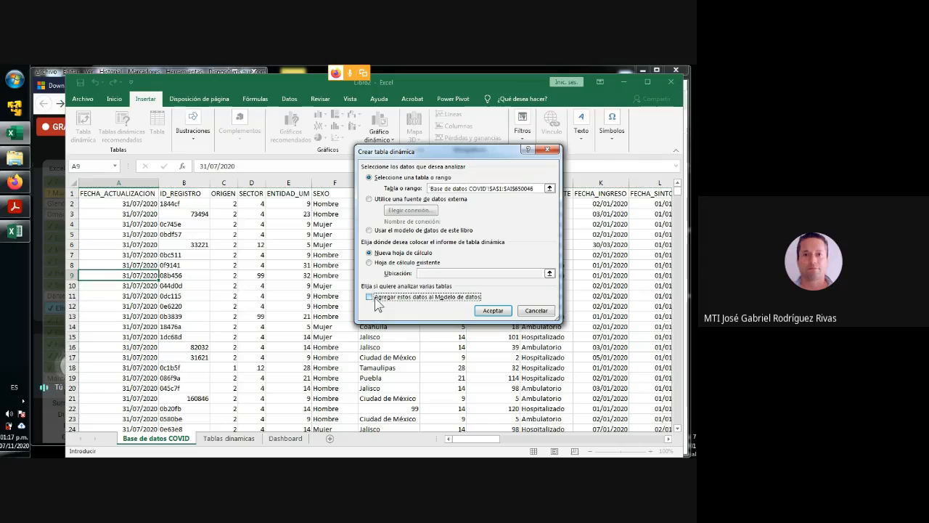
left_click(370, 263)
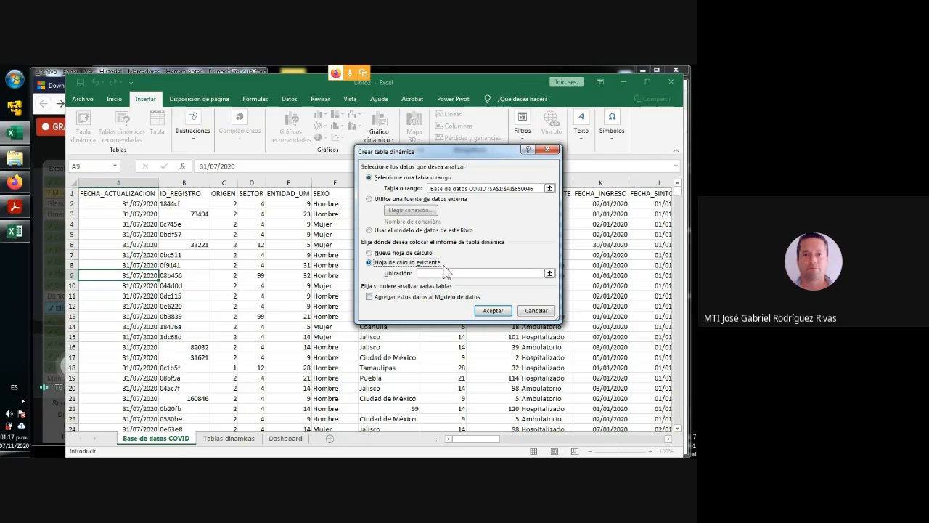
- Set the pivot table's location to cell A19 of the Tablas dinamicas sheet and create it
left_click(549, 273)
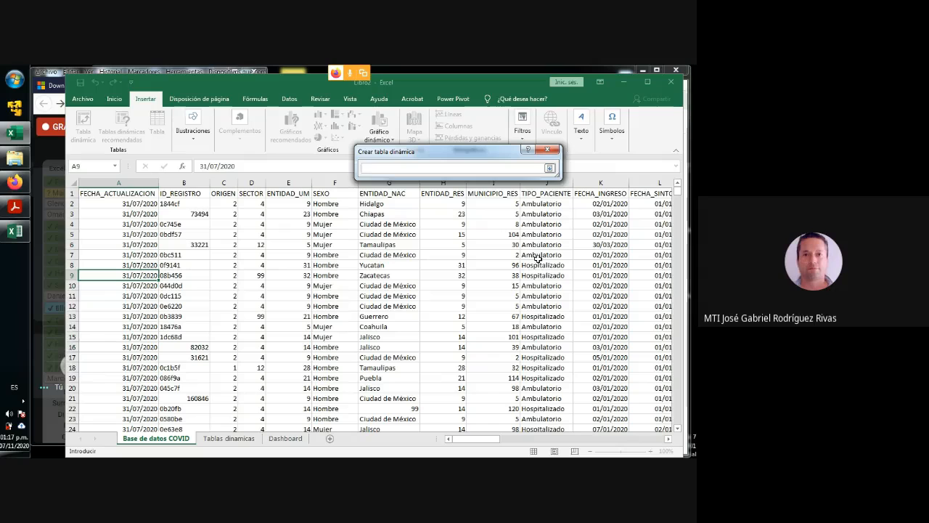
left_click(550, 169)
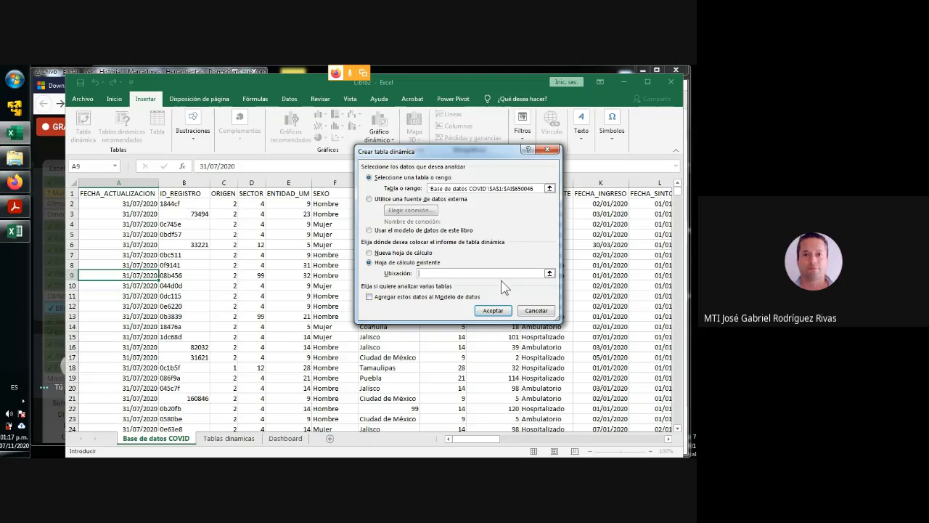
left_click(550, 272)
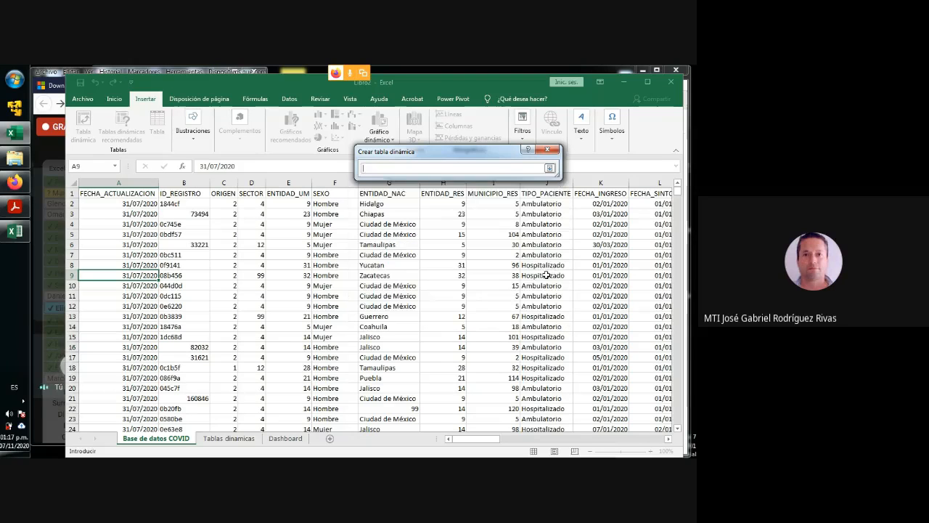
left_click(234, 438)
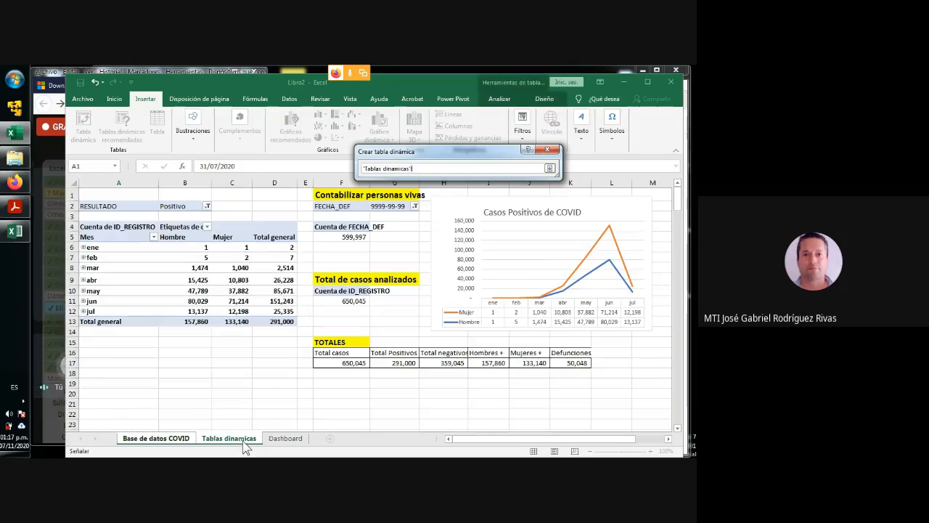
left_click(107, 385)
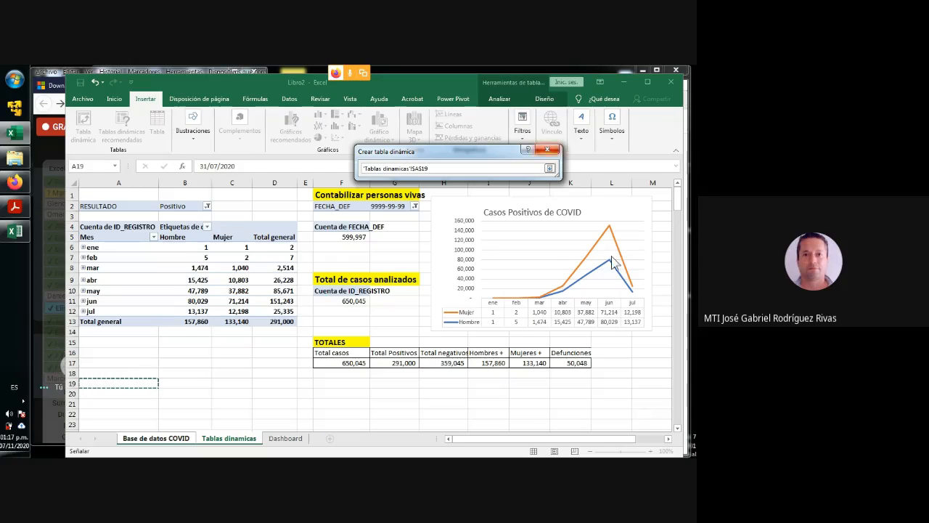
left_click(549, 168)
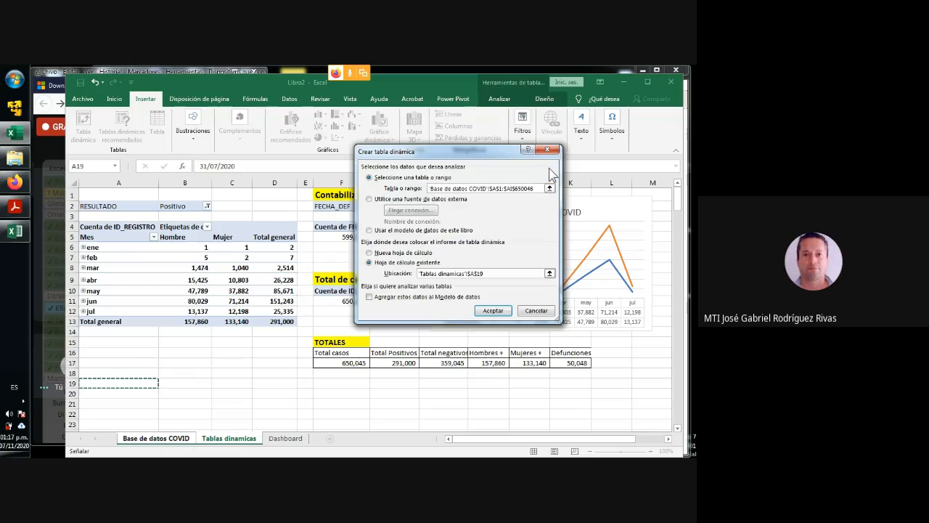
left_click(493, 310)
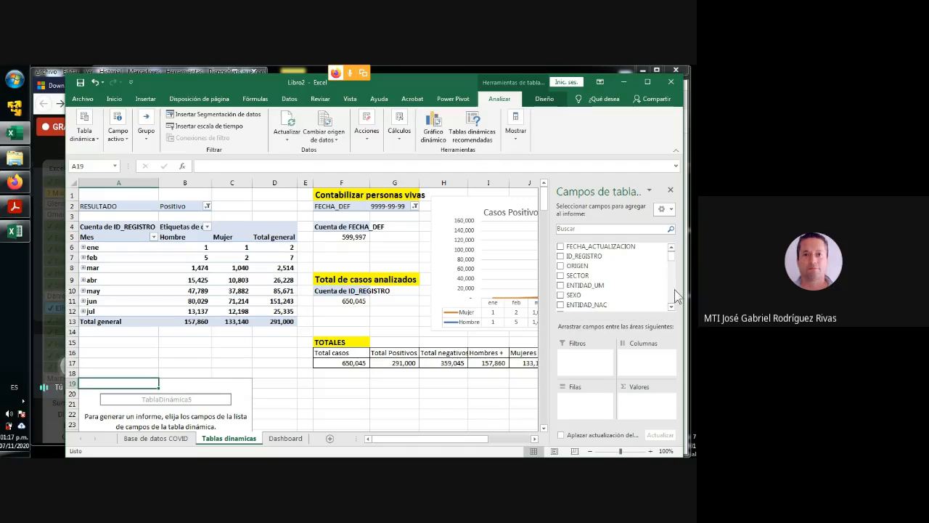
- Add the ENTIDAD_NAC field to the rows of the new pivot table at A19
left_click(671, 307)
left_click(671, 307)
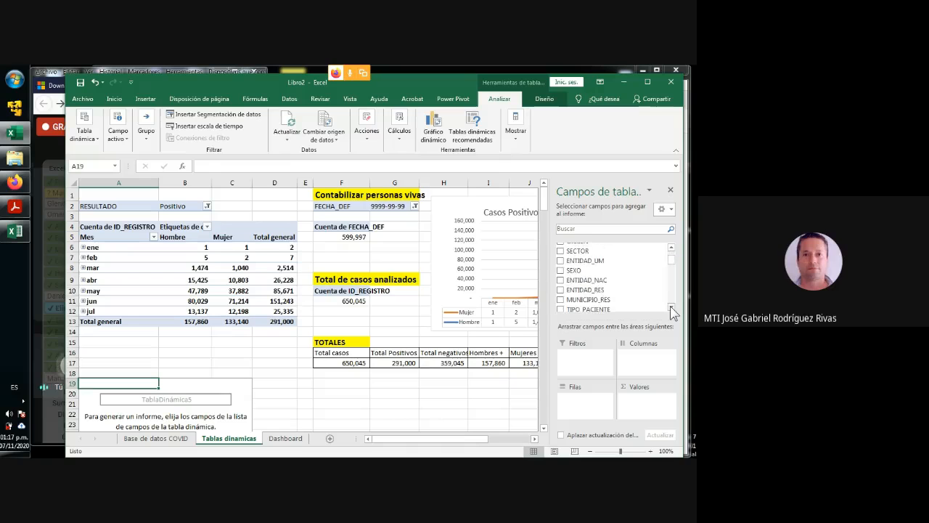
left_click(670, 307)
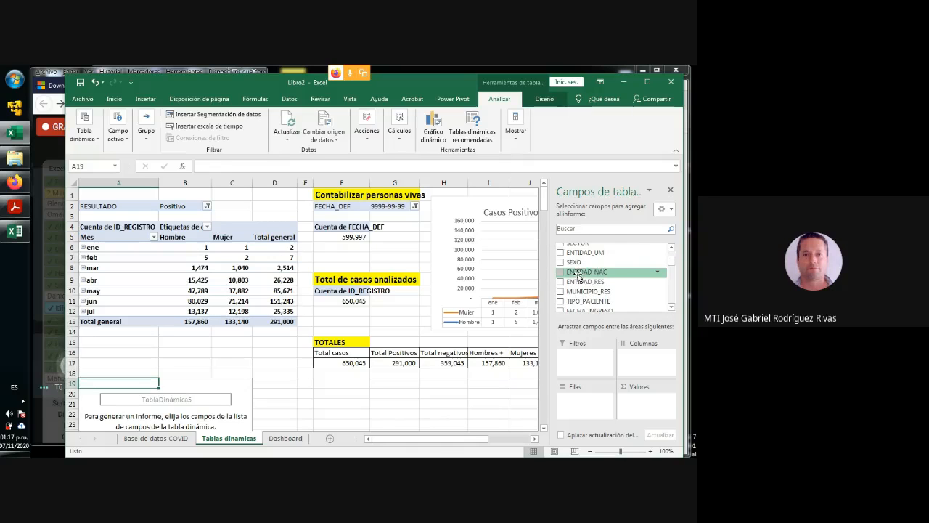
left_click_drag(574, 276, 583, 404)
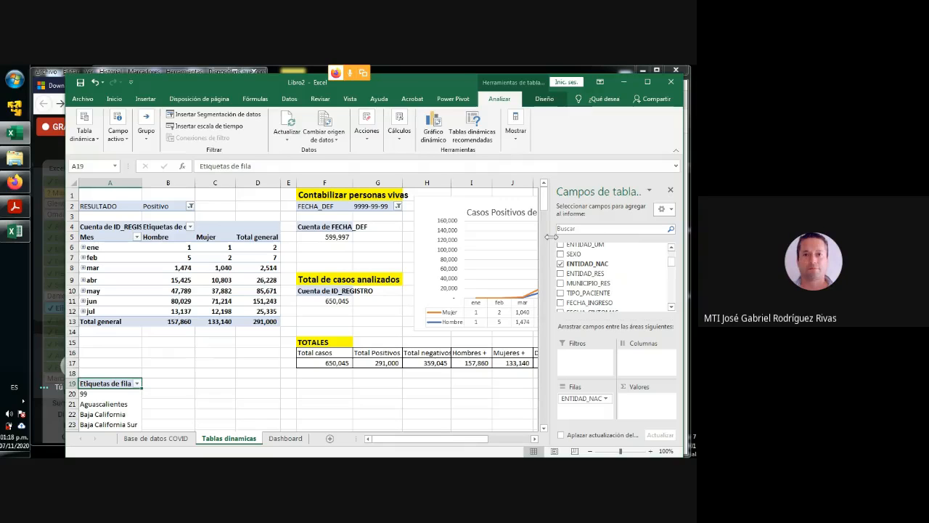
- Add the FECHA_INGRESO field to the columns of the pivot table at A19
mouse_move(547, 199)
left_mouse_down()
mouse_move(548, 208)
mouse_move(545, 199)
left_mouse_up()
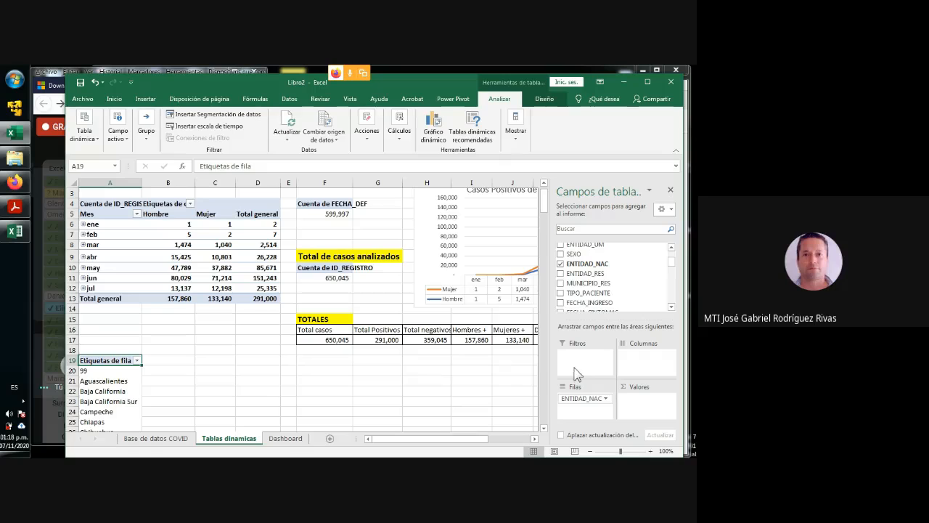
mouse_move(672, 264)
left_mouse_down()
mouse_move(672, 254)
mouse_move(674, 275)
left_mouse_up()
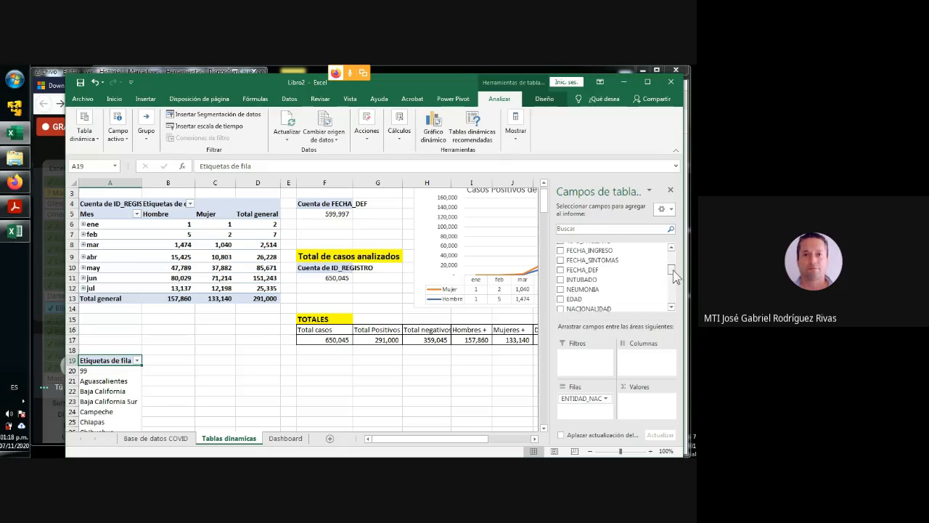
left_click_drag(589, 253, 645, 363)
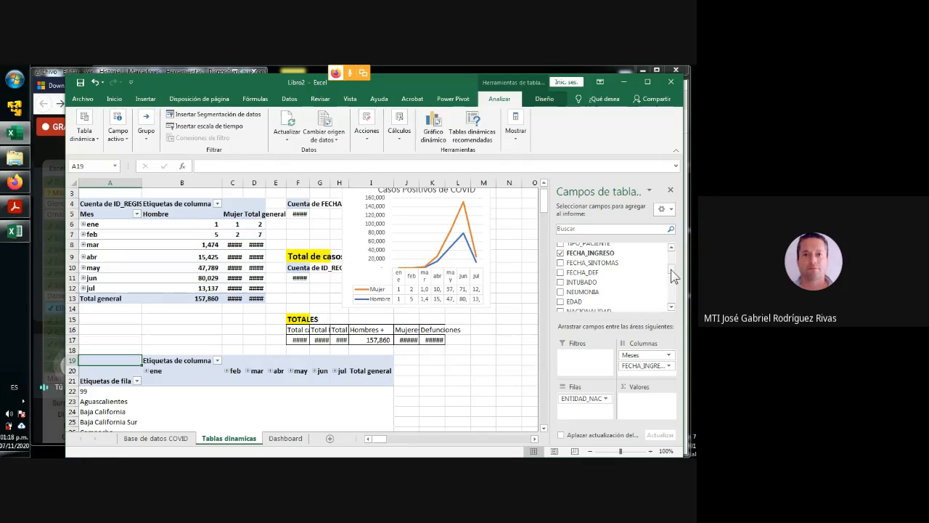
scroll(671, 269, "up", 3)
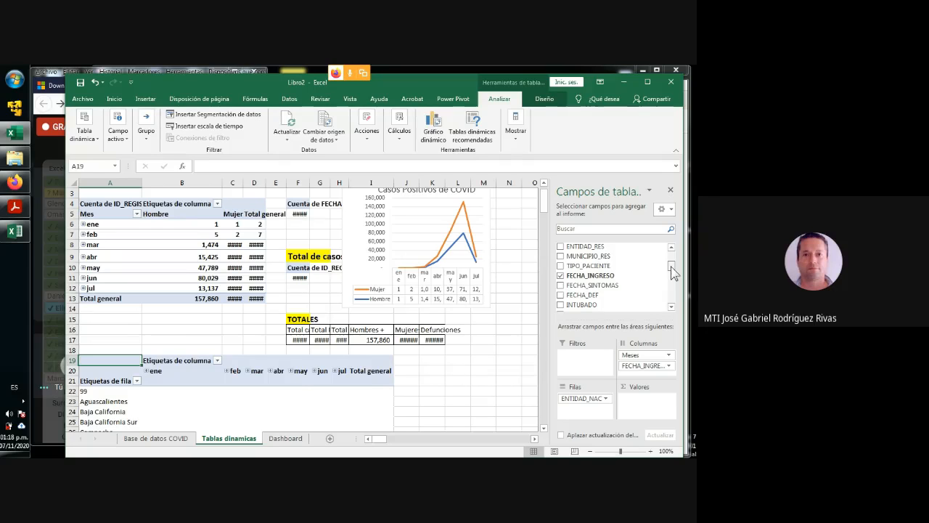
- Add the ID_REGISTRO field to the values of the pivot table at A19 as a count
left_click_drag(671, 267, 671, 251)
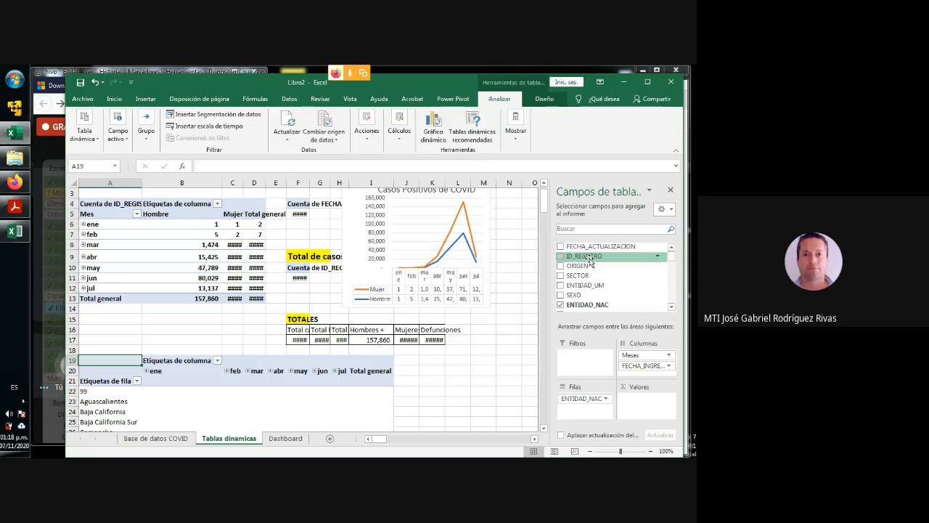
left_click_drag(590, 262, 640, 403)
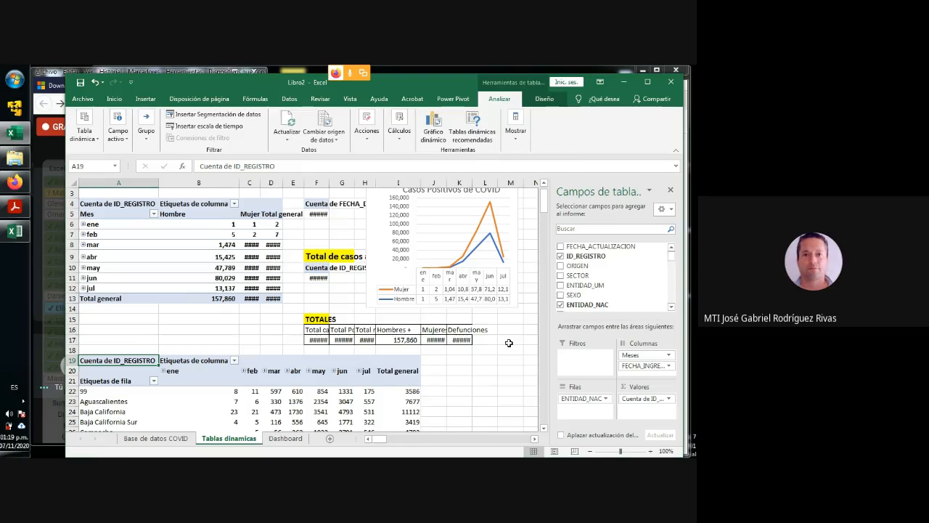
- Widen the narrow columns of the Tablas dinamicas sheet, from C and D through J and K, so their numbers display in full
left_click_drag(260, 182, 422, 182)
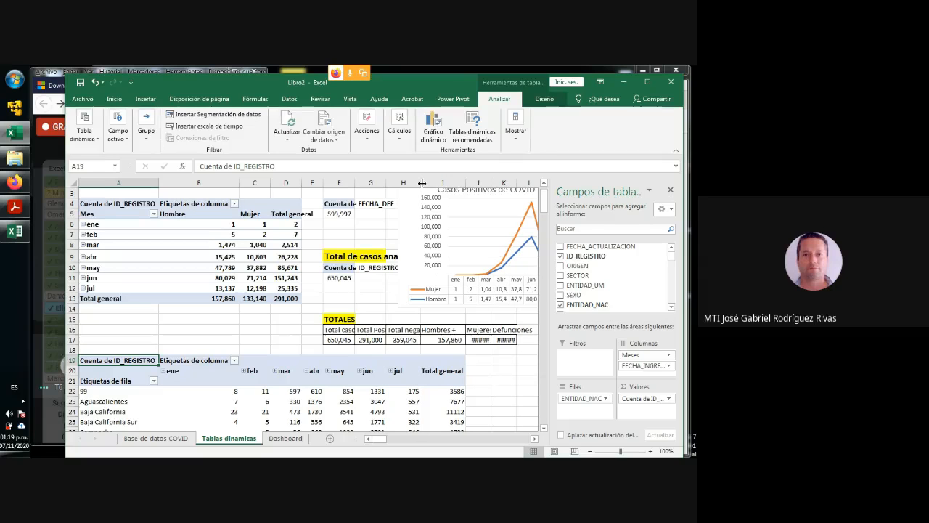
left_click_drag(491, 182, 529, 182)
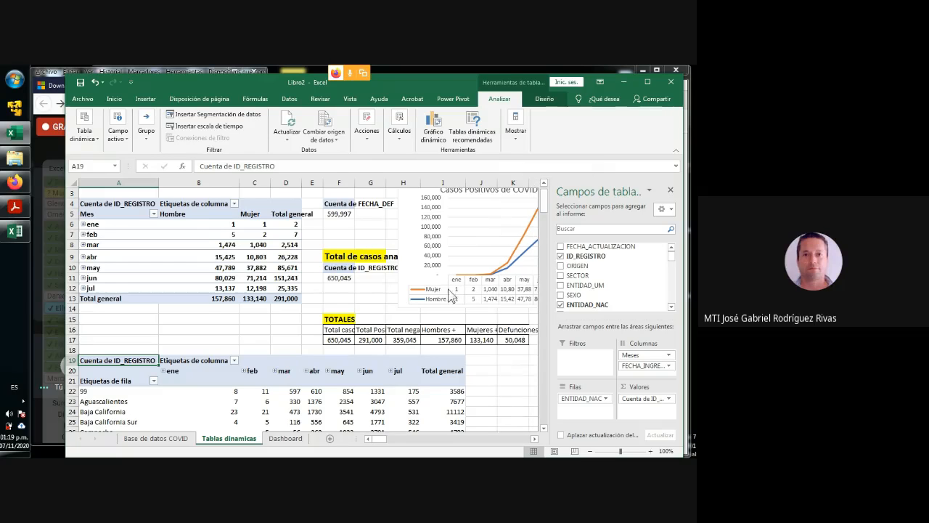
scroll(380, 347, "down", 3)
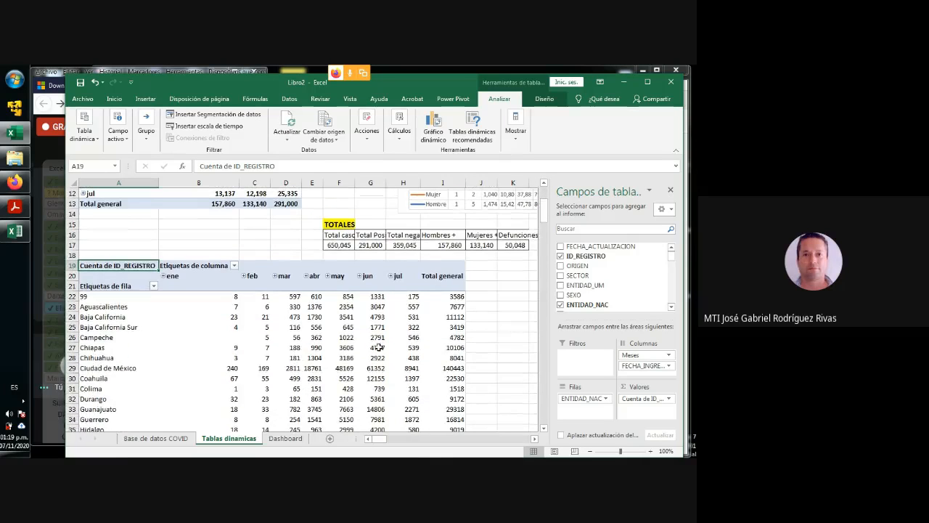
left_click_drag(87, 296, 426, 340)
left_click(103, 297)
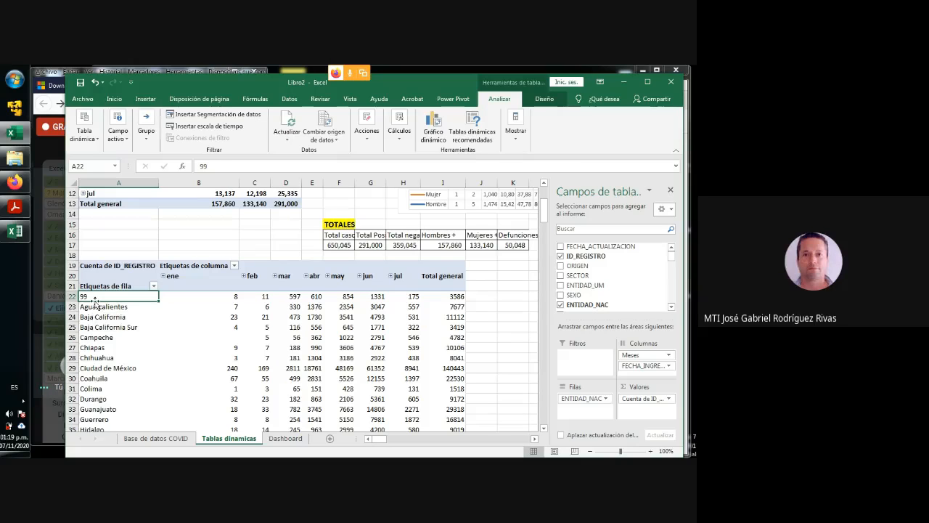
left_click(102, 307)
left_click_drag(109, 296, 460, 337)
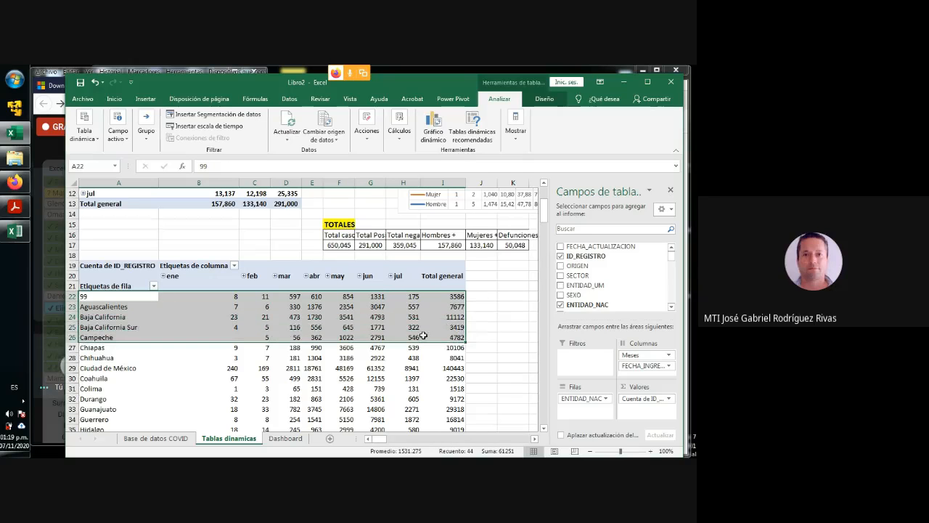
- Format the state pivot table's counts in B22:I55 with thousands separators and no decimals
left_click(209, 298)
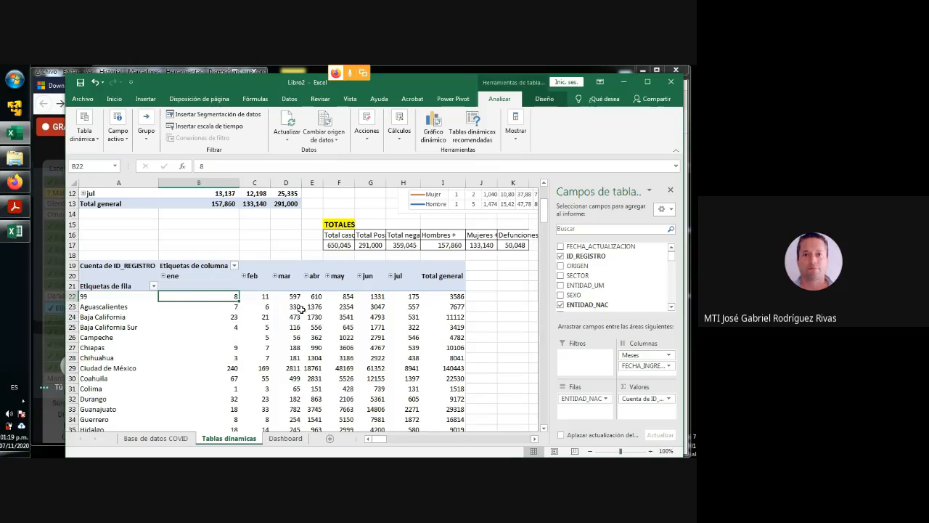
scroll(392, 320, "down", 12)
scroll(391, 319, "up", 2)
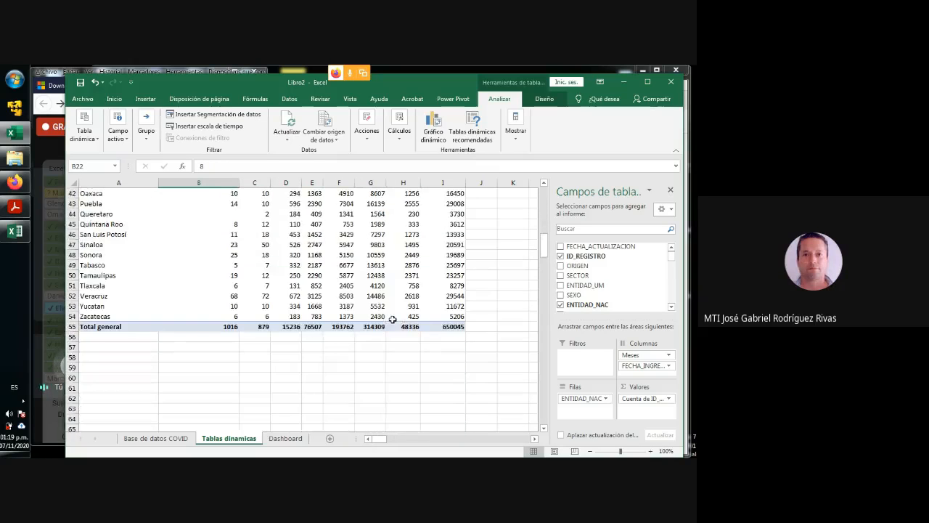
left_click(450, 326, "shift")
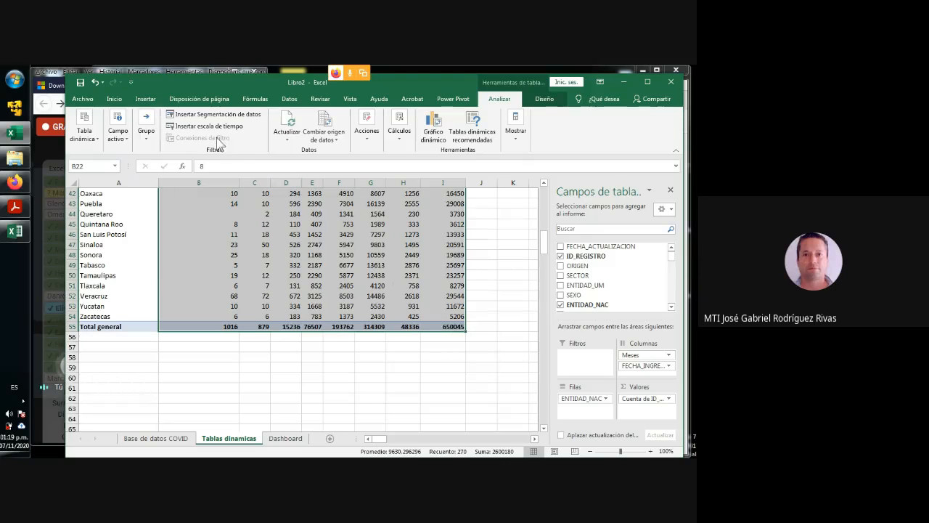
left_click(114, 99)
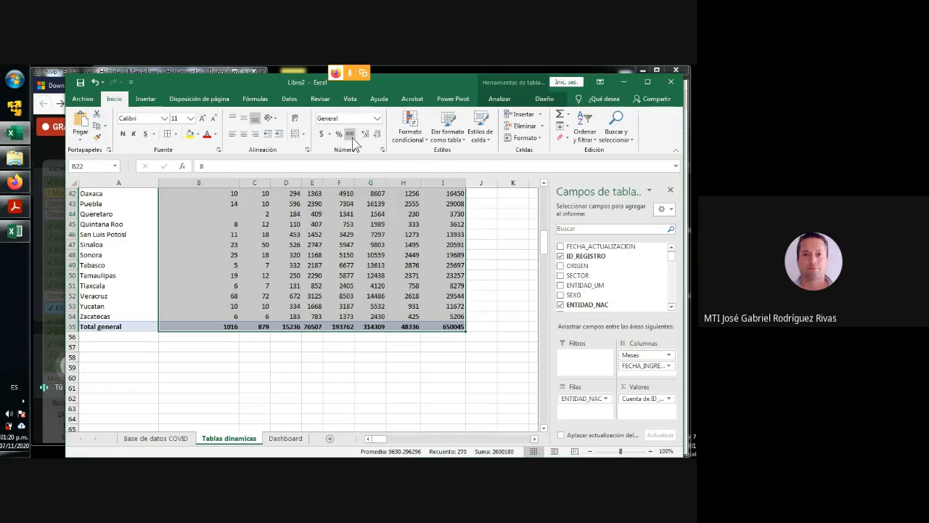
left_click(350, 133)
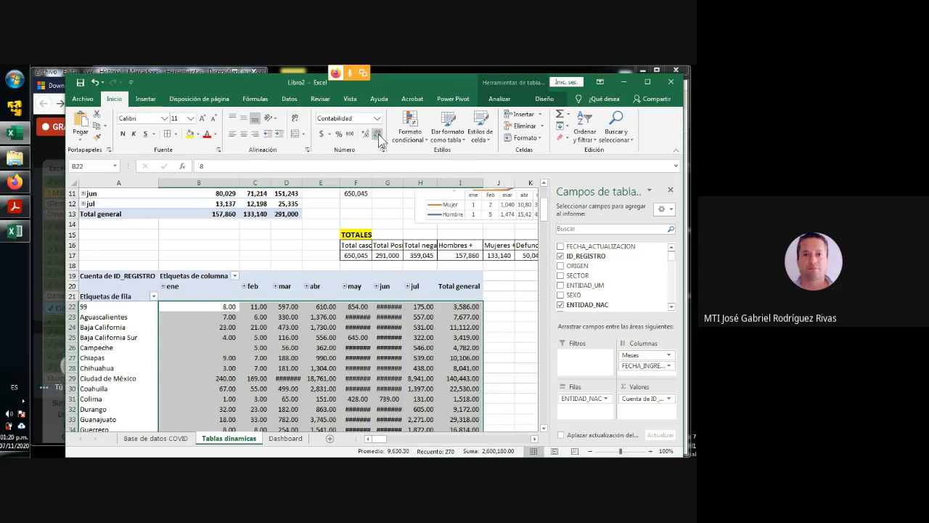
left_click(377, 135)
left_click(377, 135)
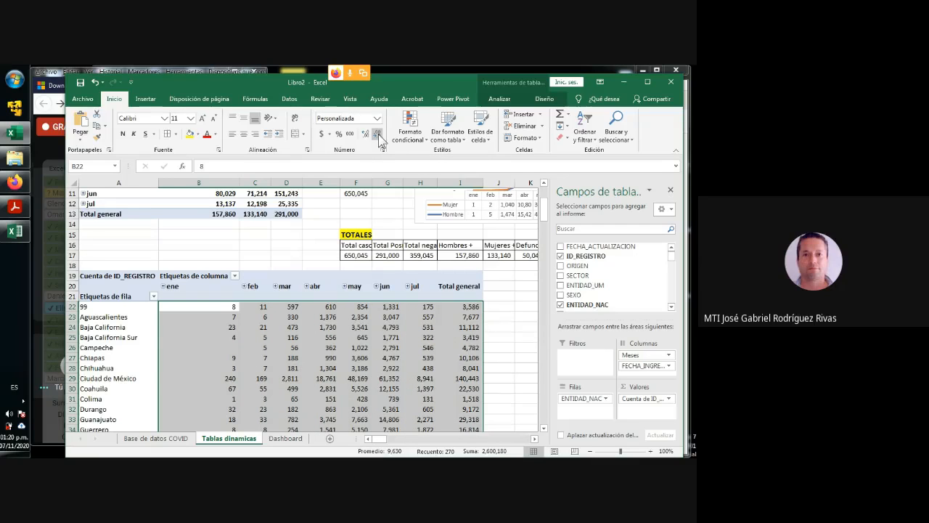
- Narrow column B of the Tablas dinamicas sheet
left_click_drag(240, 180, 214, 187)
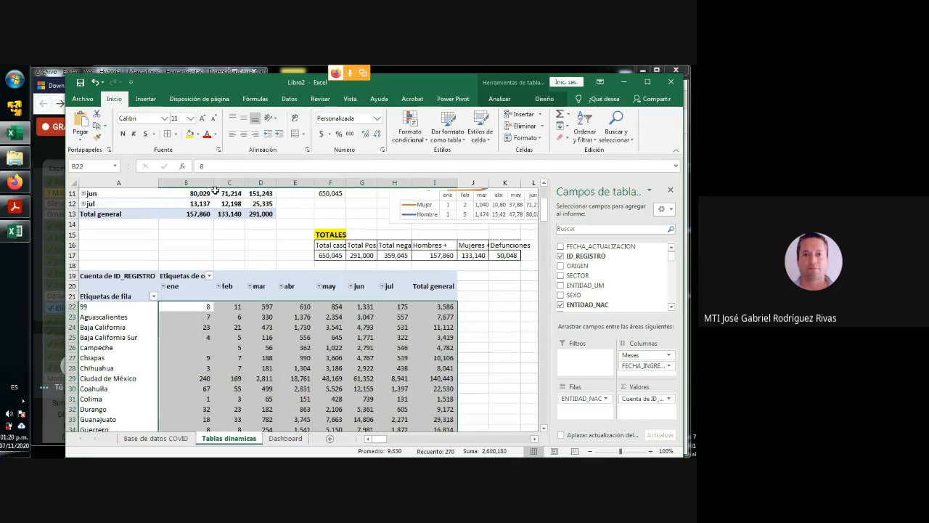
scroll(257, 303, "up", 3)
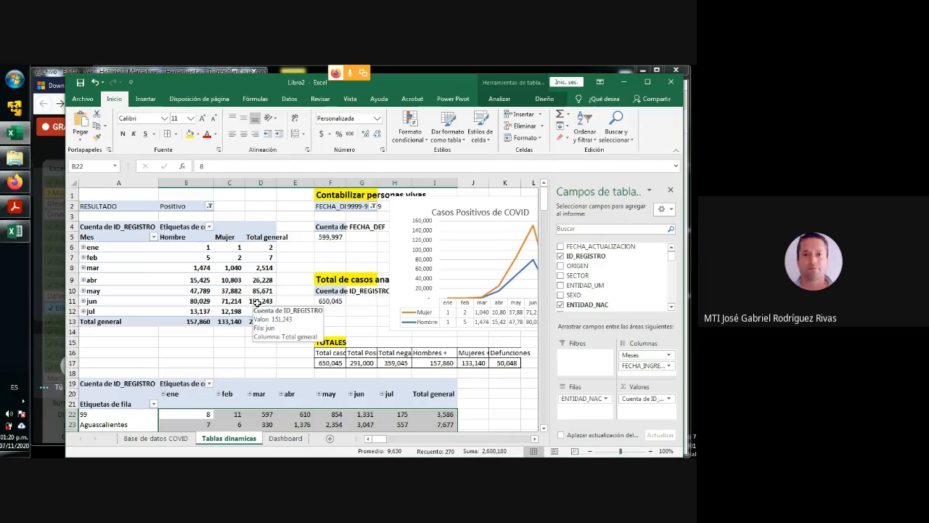
scroll(258, 303, "down", 2)
scroll(257, 304, "down", 2)
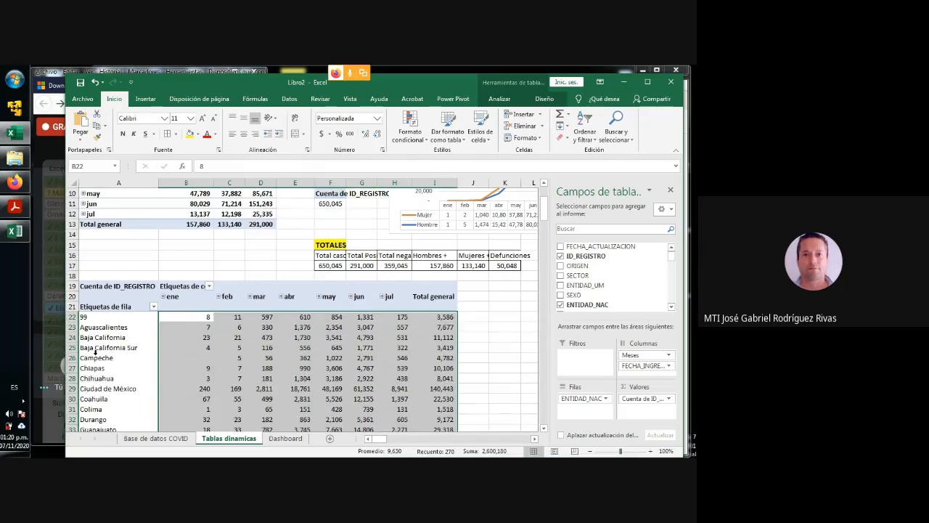
- Sort the states in the pivot table at A19 by Total general from largest to smallest
left_click(114, 328)
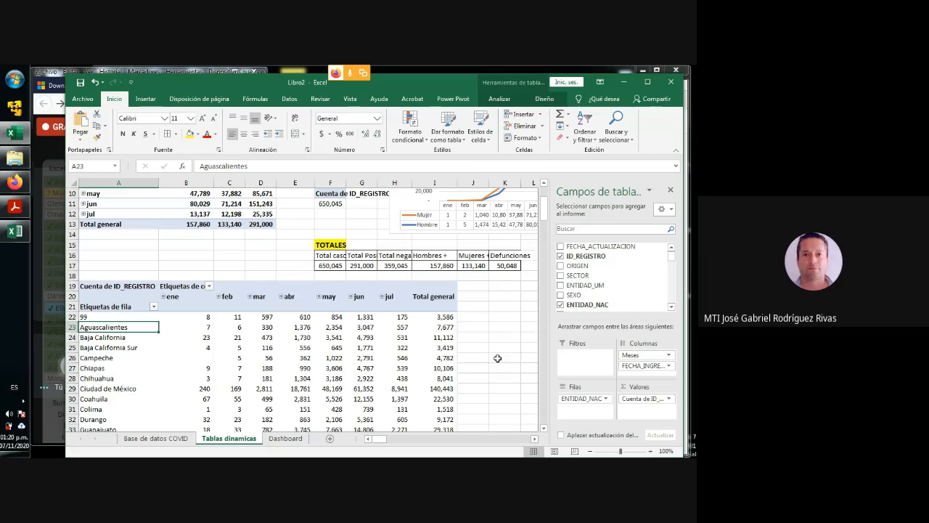
left_click(434, 317)
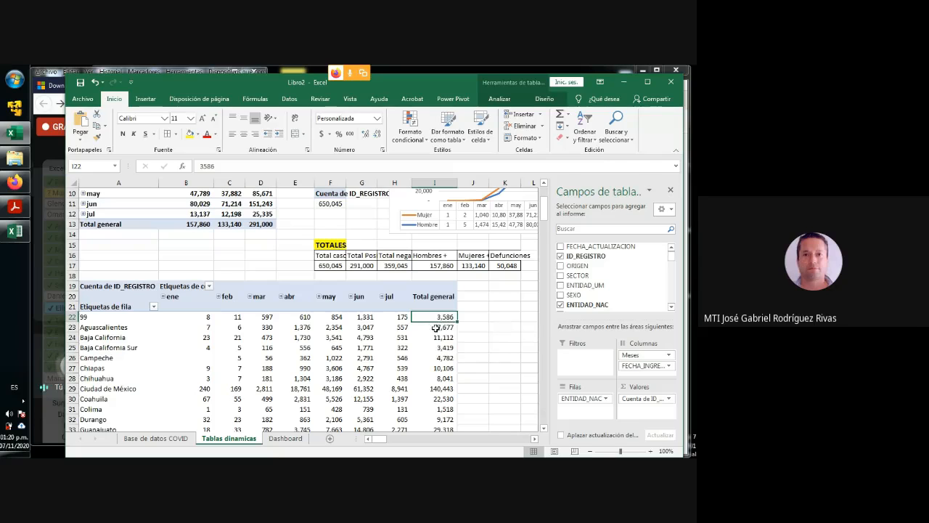
left_click(289, 101)
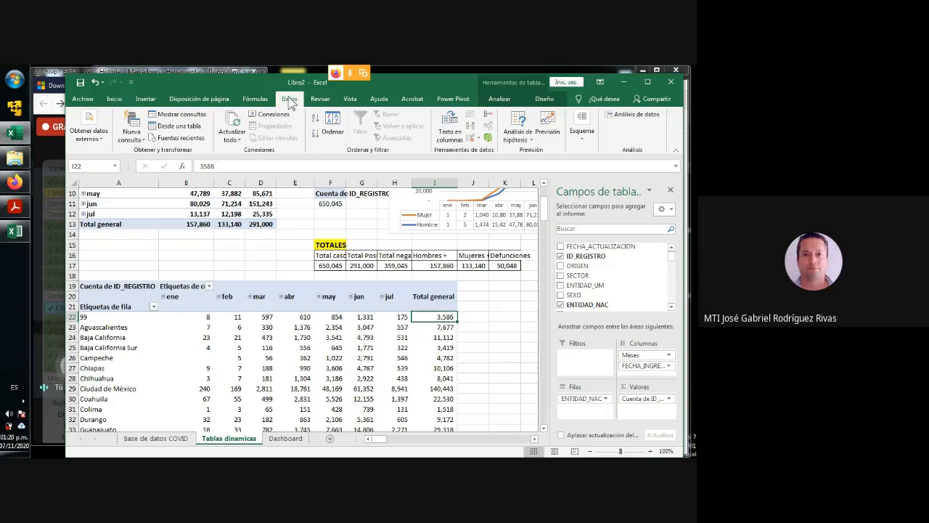
left_click(315, 135)
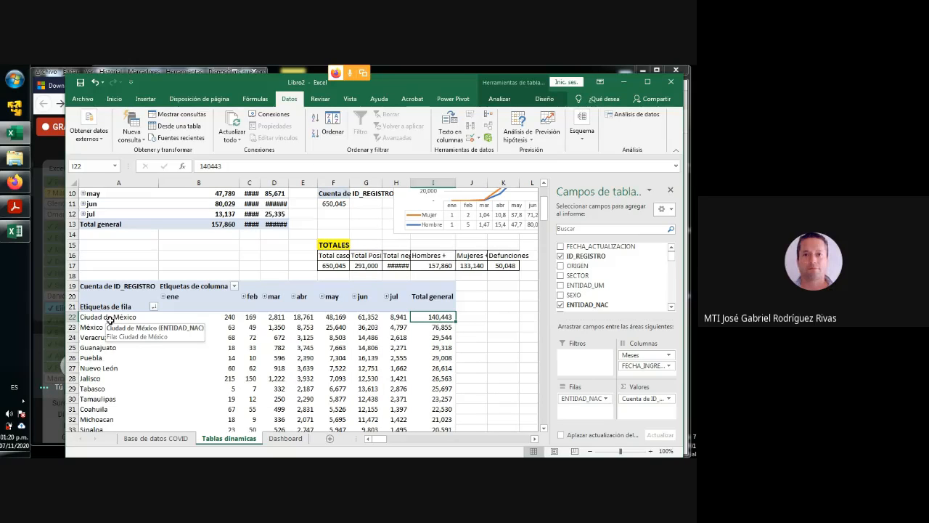
scroll(392, 344, "down", 9)
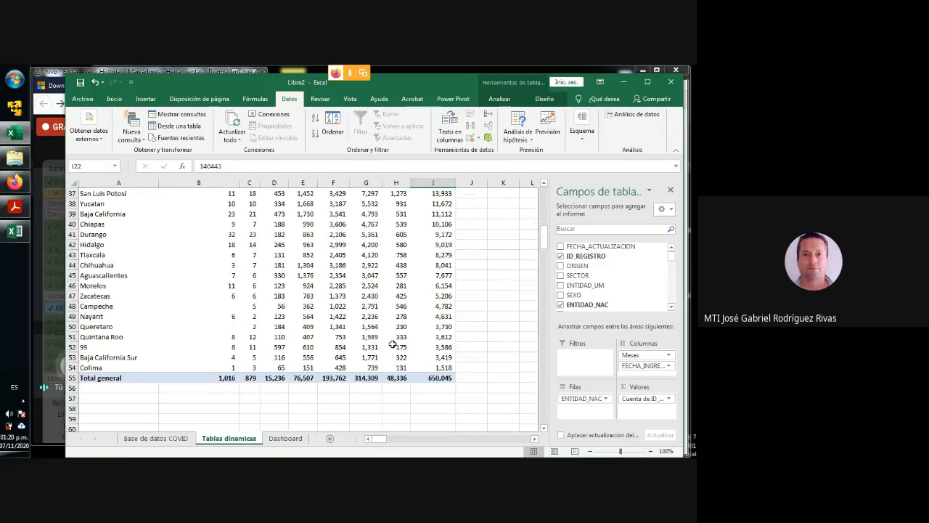
left_click(436, 379)
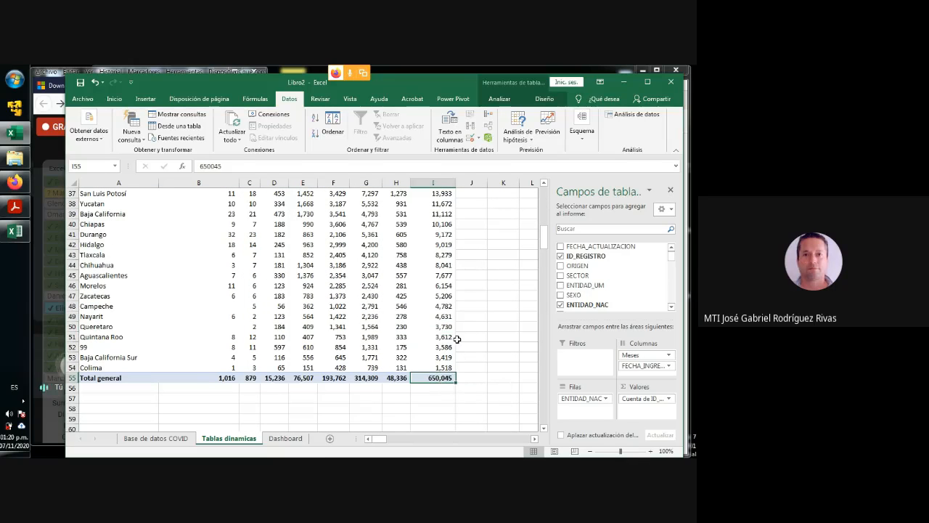
- Add the RESULTADO field as a report filter to the pivot table at A19
scroll(457, 339, "up", 7)
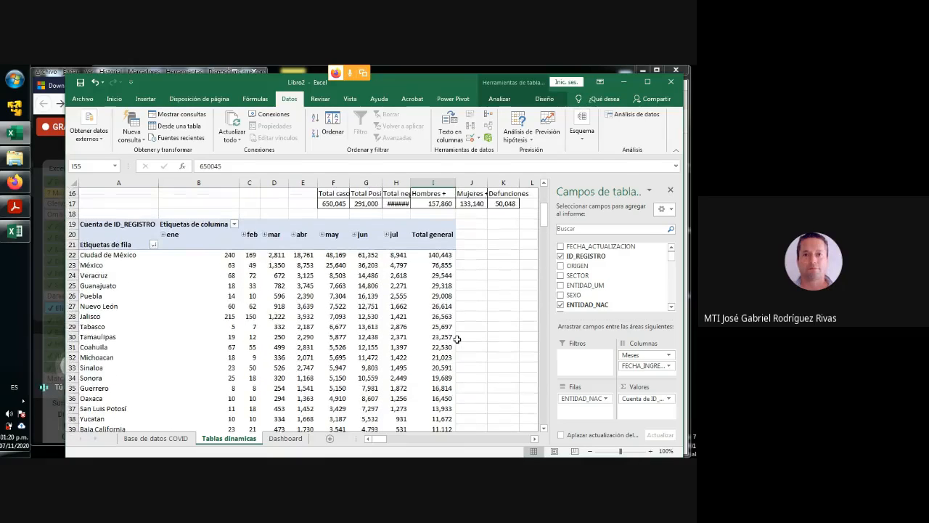
scroll(457, 339, "up", 2)
scroll(457, 338, "up", 1)
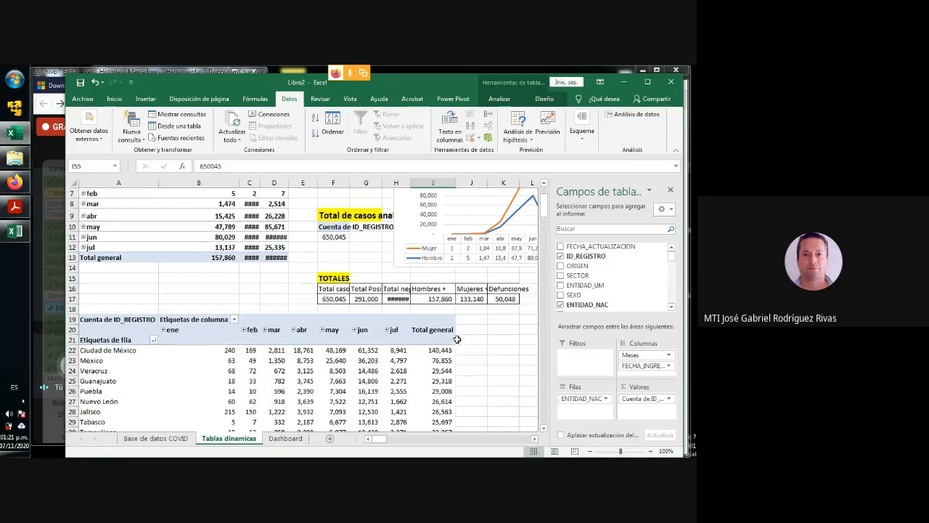
left_click(104, 327)
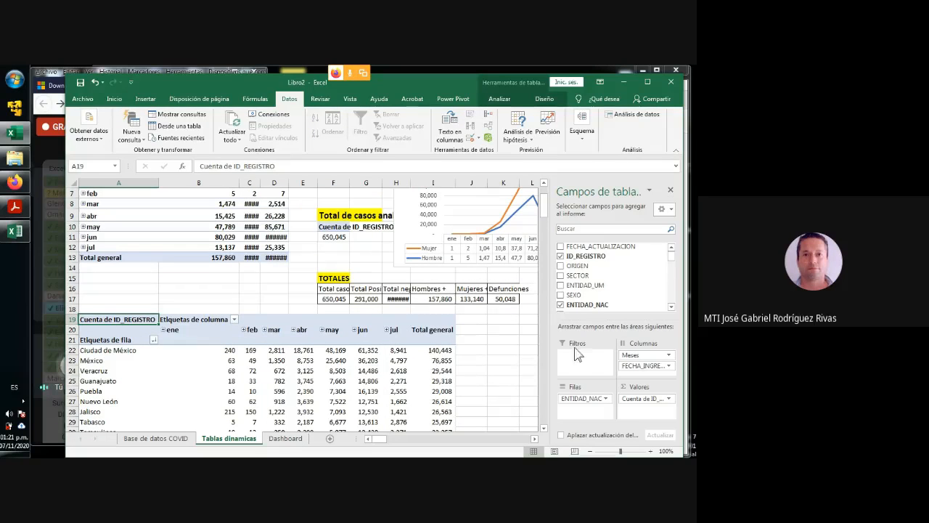
left_click_drag(671, 255, 672, 301)
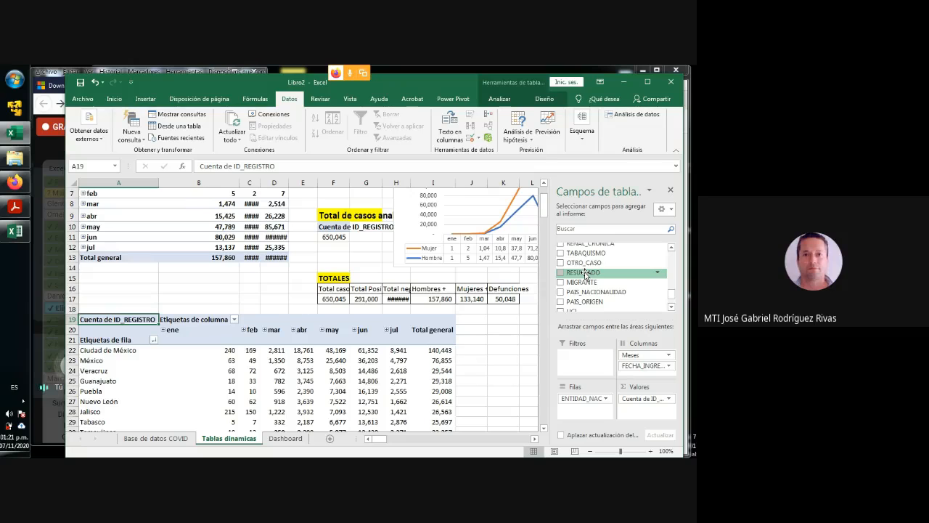
left_click_drag(584, 273, 582, 364)
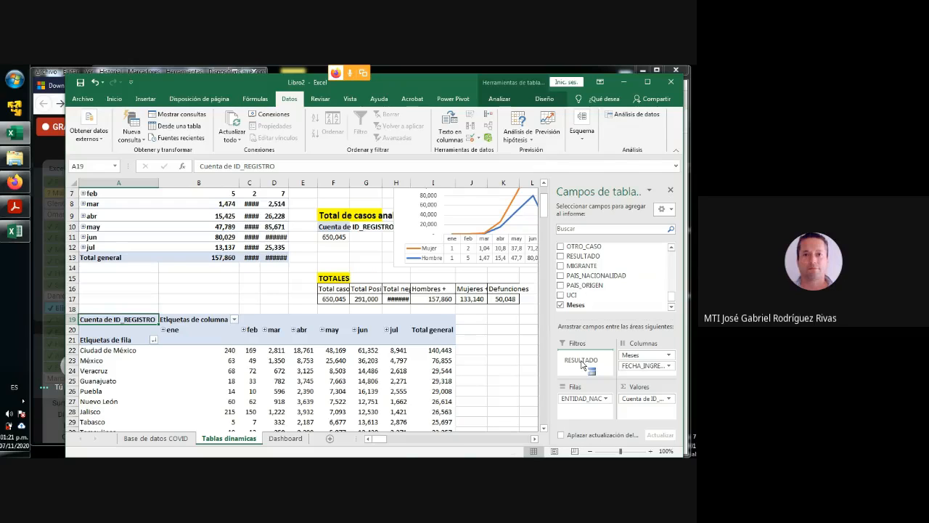
left_click_drag(581, 364, 581, 364)
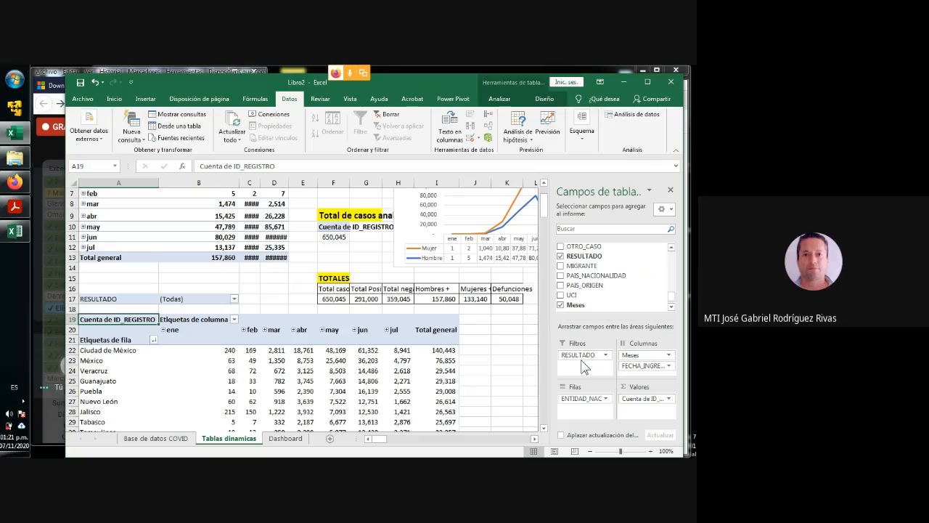
- Filter the state pivot table's RESULTADO field to Positivo
left_click(234, 298)
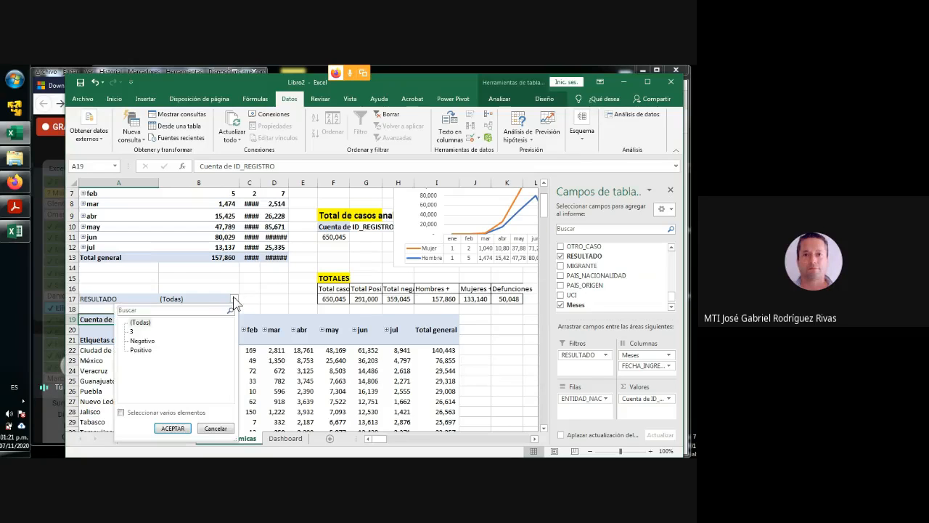
left_click(141, 351)
left_click(172, 427)
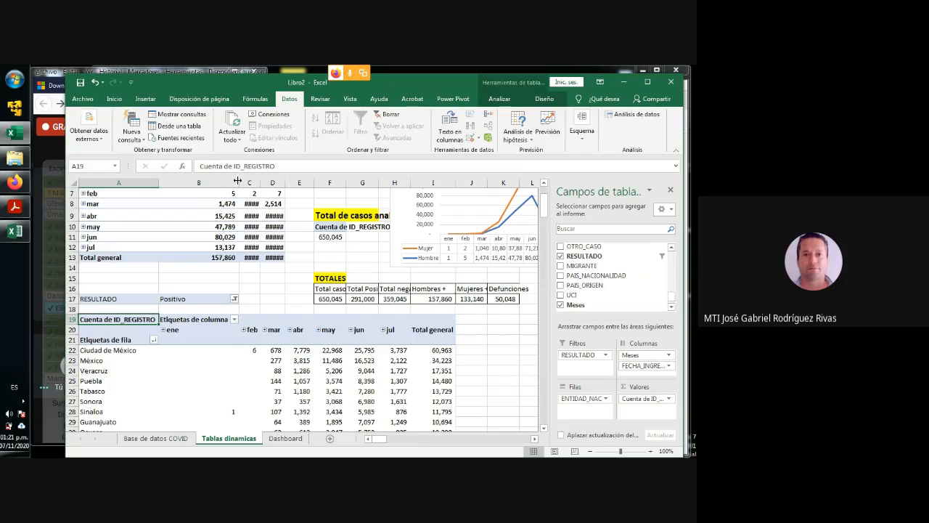
- Narrow column B and widen columns C and D so the monthly totals in the pivot tables display in full
left_click_drag(237, 182, 286, 182)
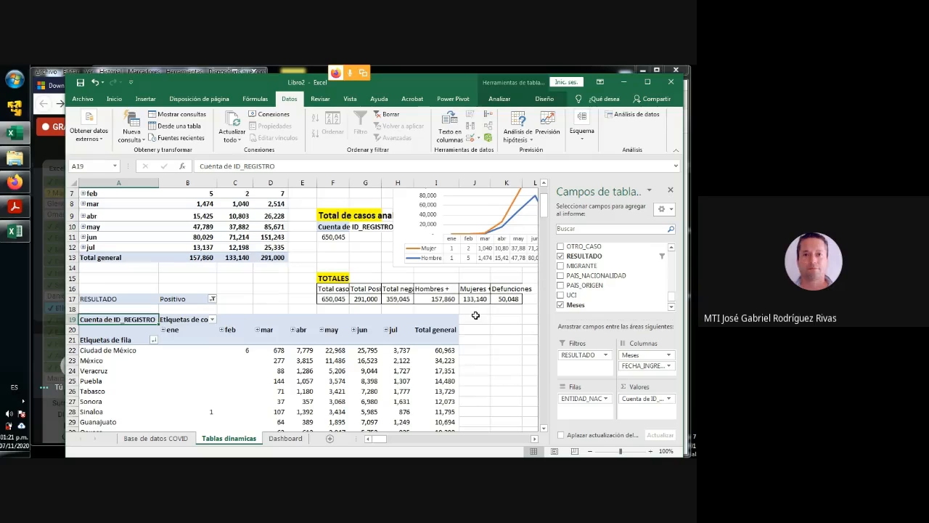
scroll(475, 313, "up", 2)
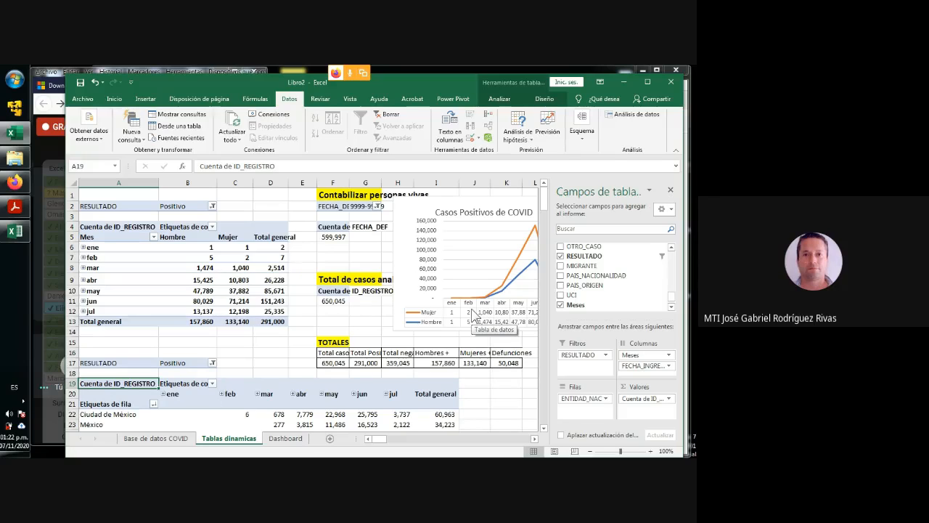
scroll(437, 312, "down", 2)
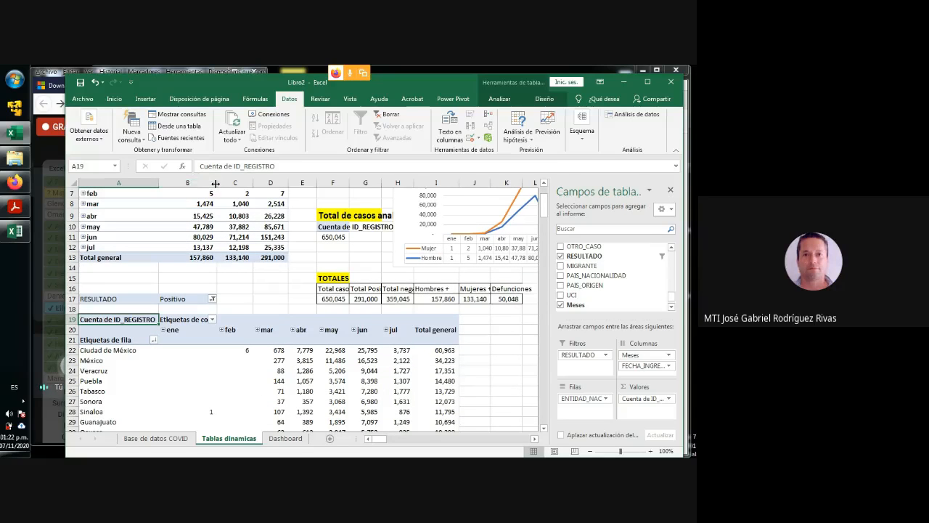
left_click_drag(215, 183, 206, 182)
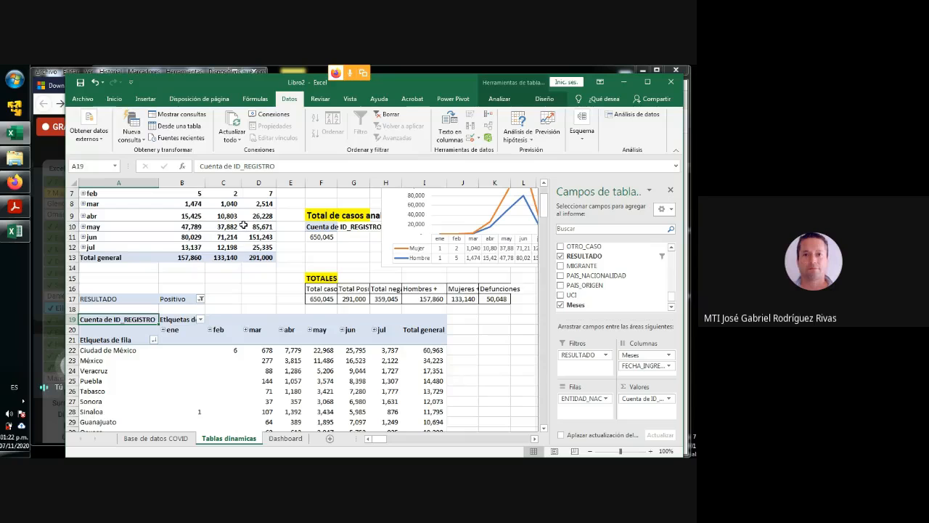
scroll(244, 225, "up", 2)
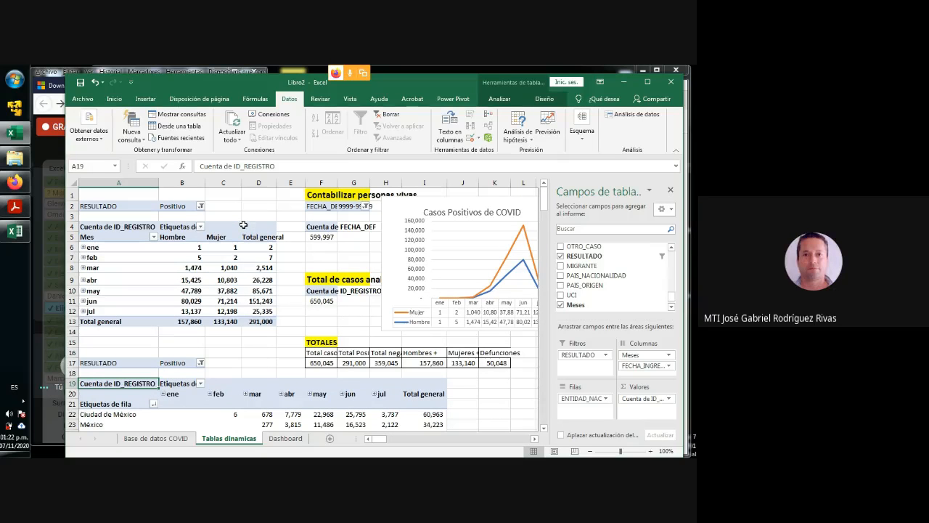
- Narrow column B slightly and review the state pivot table down to its Total general row
left_click_drag(206, 182, 202, 183)
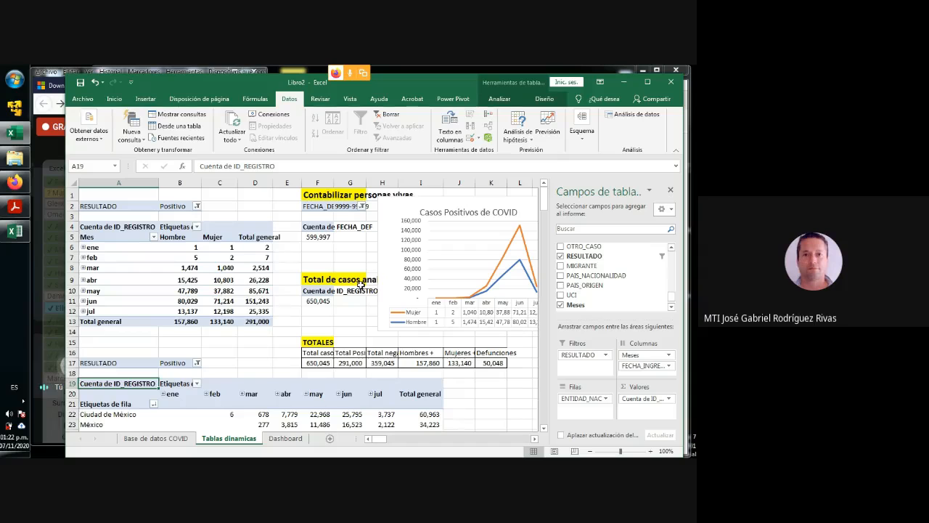
scroll(361, 284, "down", 3)
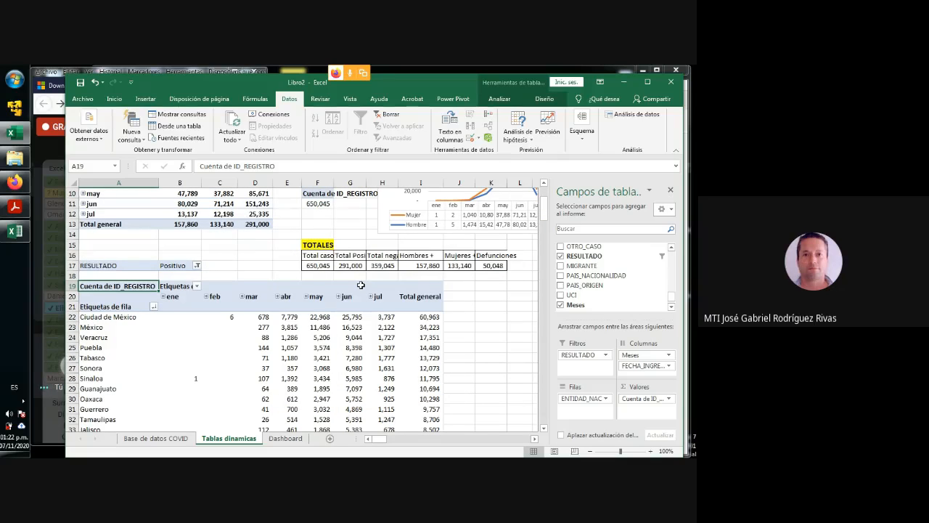
scroll(360, 285, "down", 2)
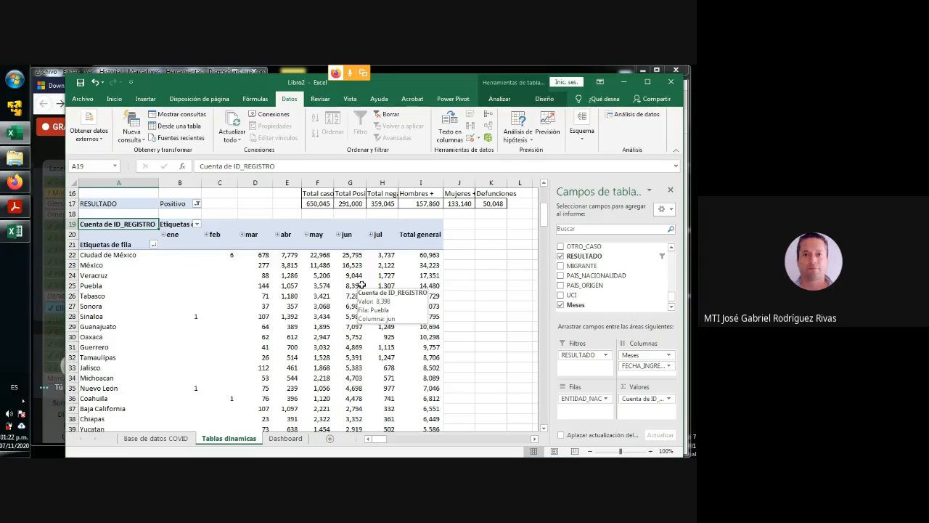
scroll(361, 285, "down", 5)
scroll(361, 285, "down", 2)
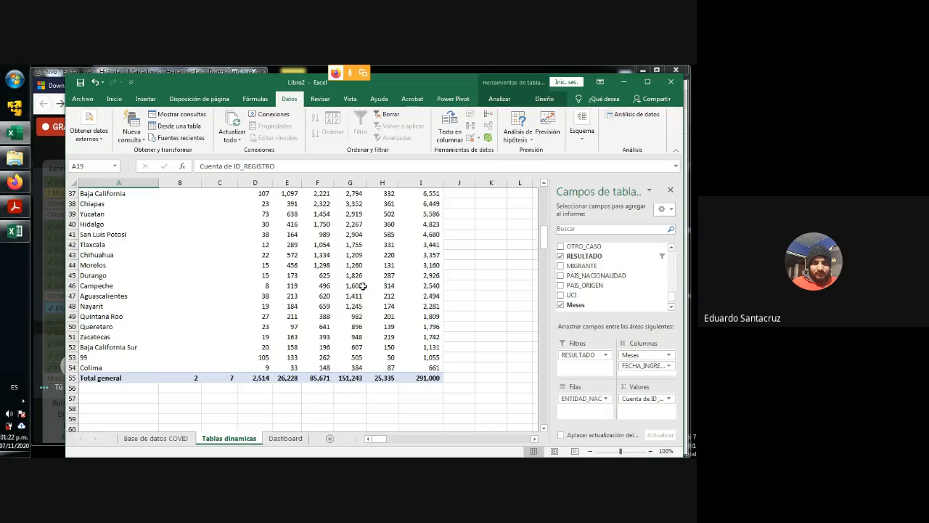
scroll(361, 286, "up", 7)
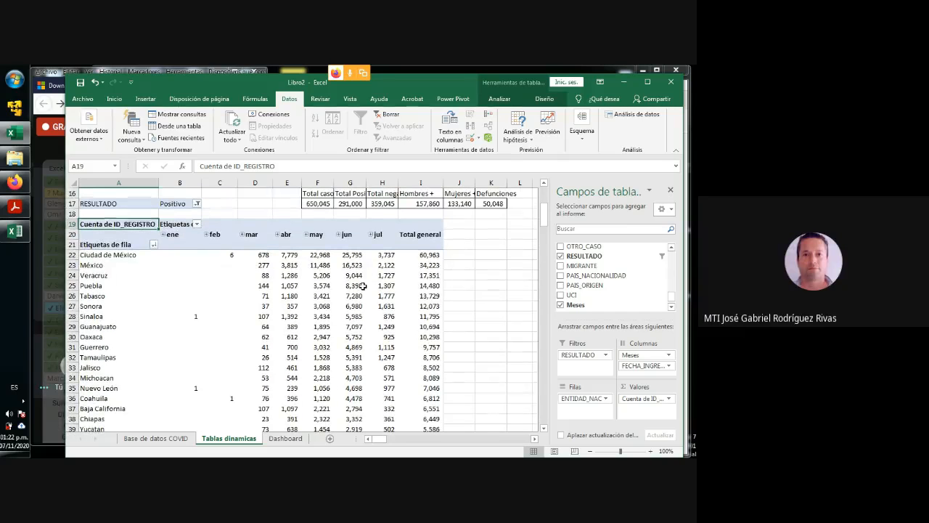
scroll(361, 285, "up", 3)
scroll(363, 286, "up", 3)
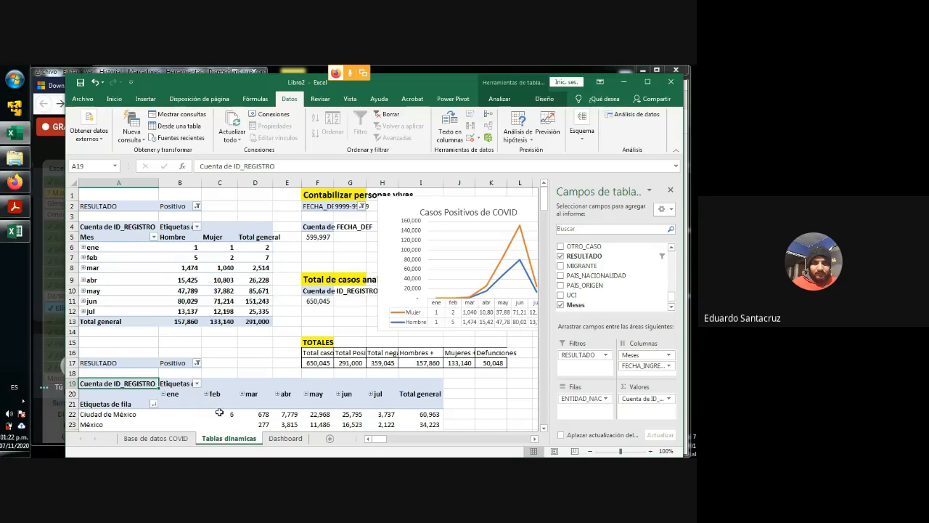
mouse_move(221, 422)
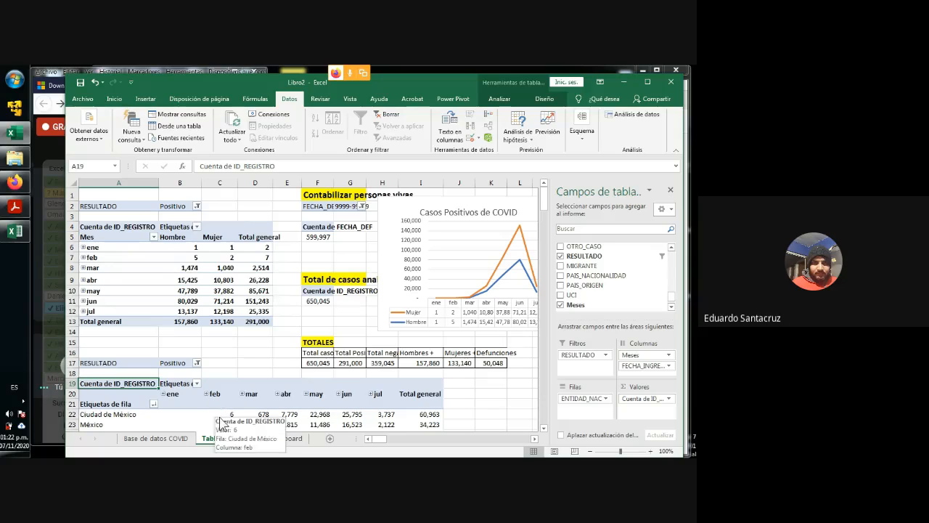
- Examine the date grouping options of the month labels in the pivot table by sex, including Días and Meses
left_click(105, 259)
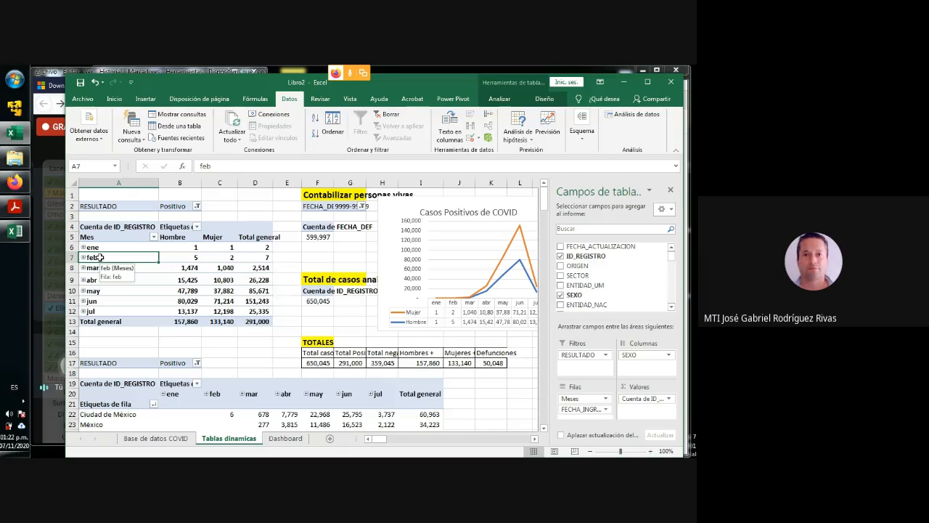
right_click(103, 259)
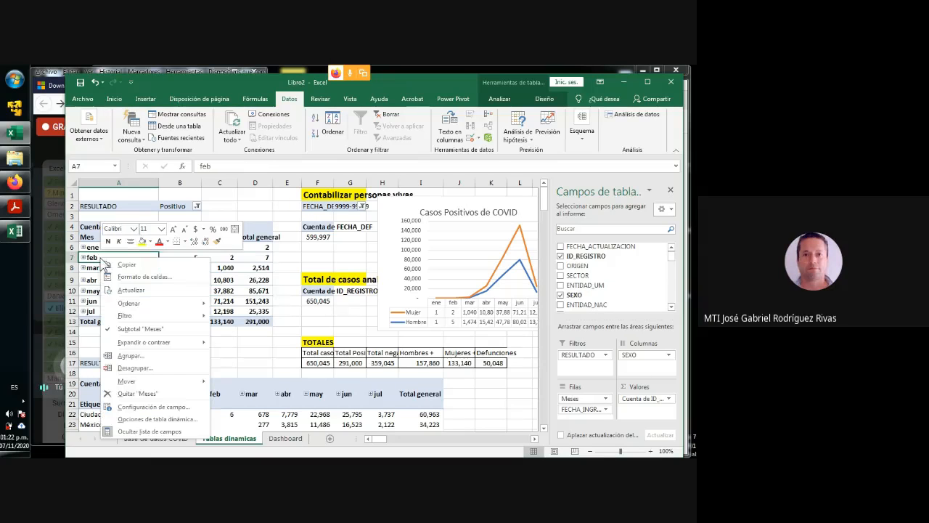
left_click(127, 356)
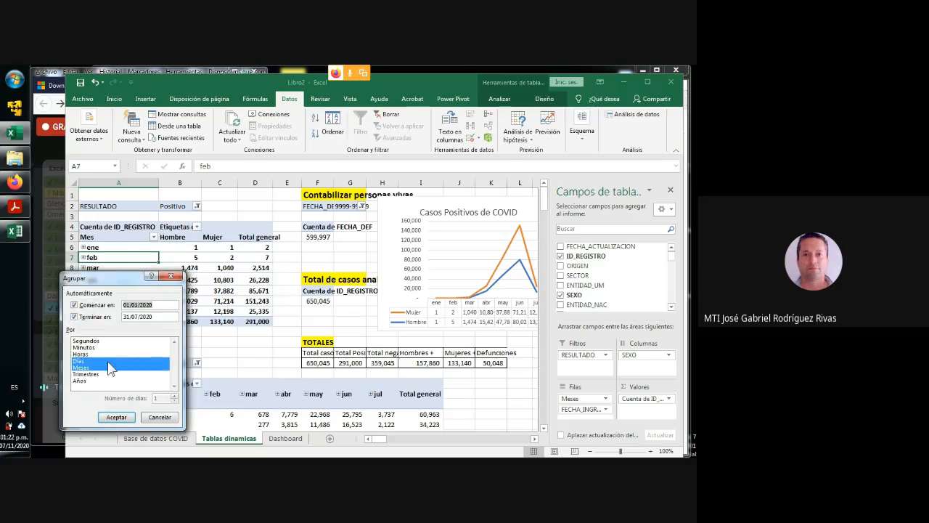
left_click(84, 361)
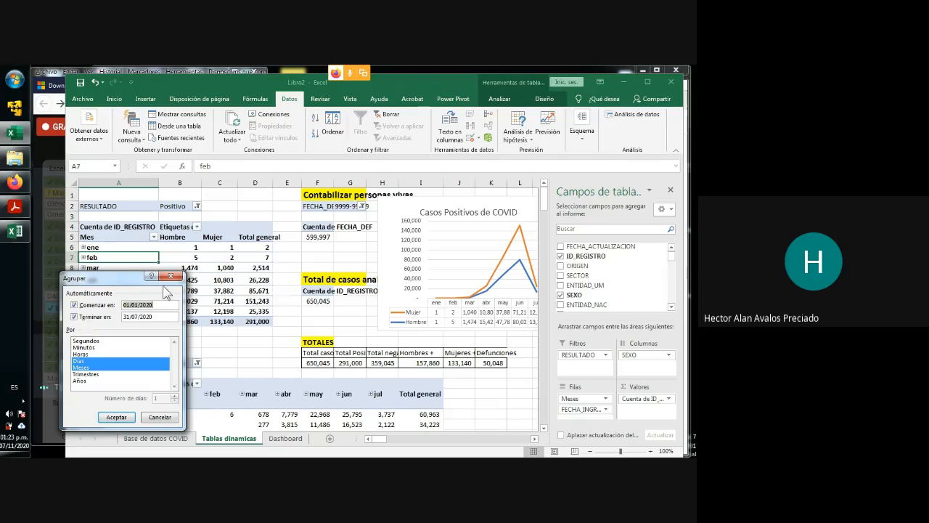
left_click(172, 279)
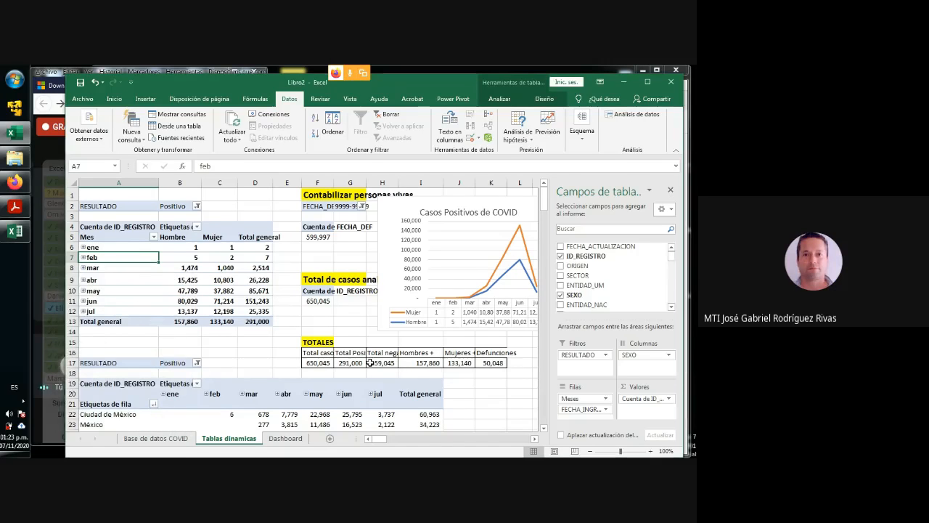
- Examine the Meses column field of the state pivot table by expanding ene into its dates and collapsing it again
scroll(377, 359, "down", 3)
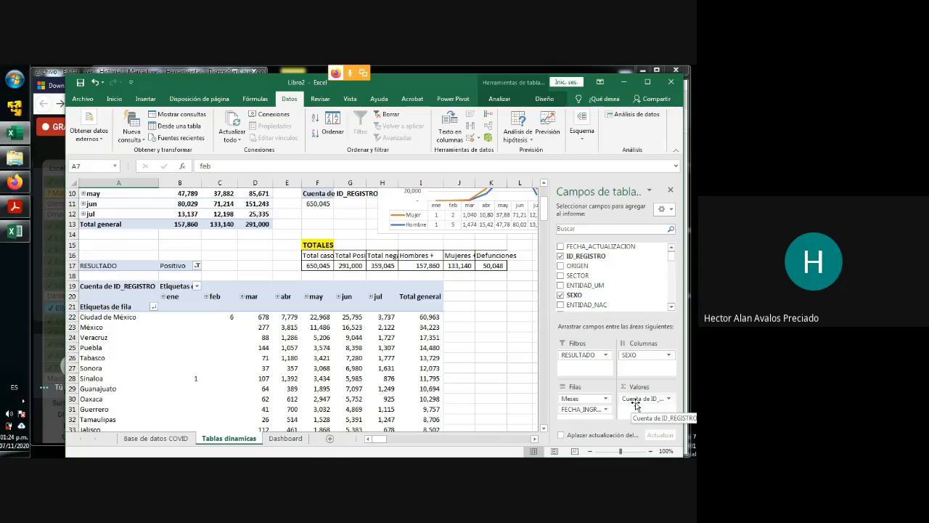
left_click(96, 330)
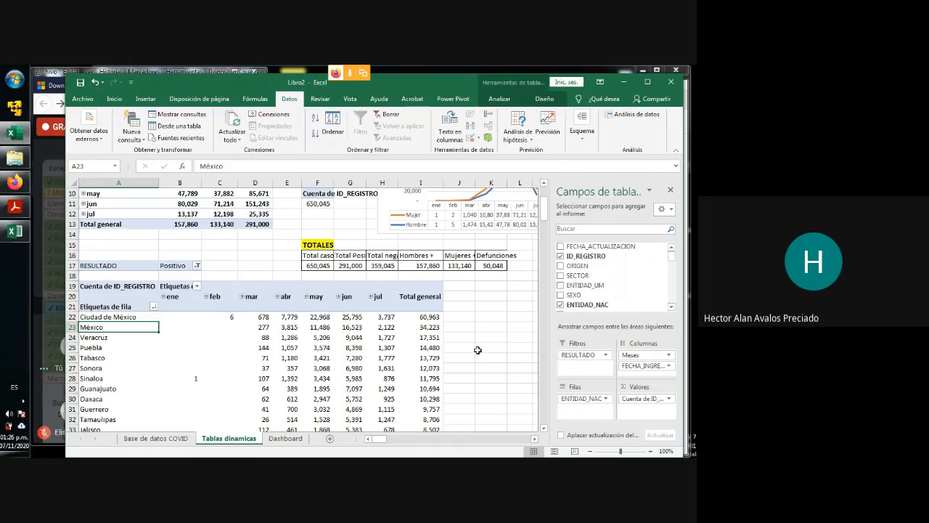
left_click(668, 356)
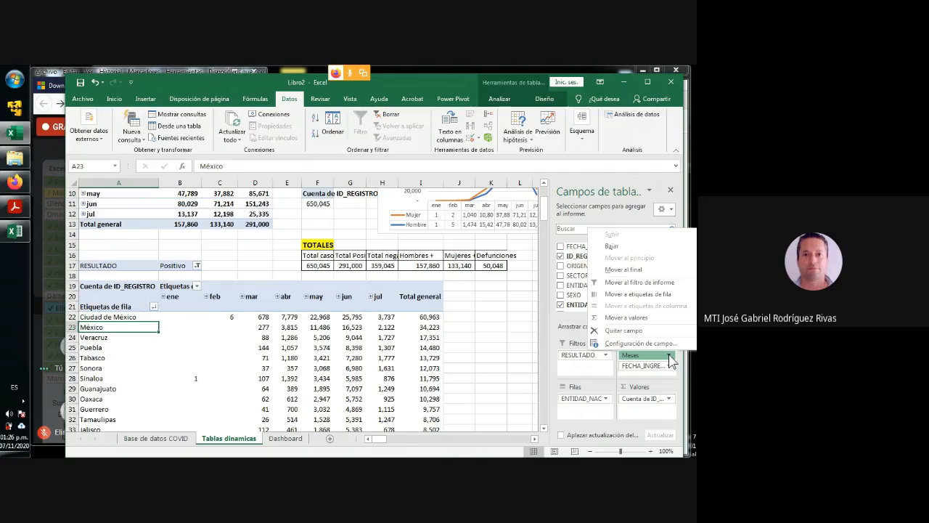
left_click(636, 378)
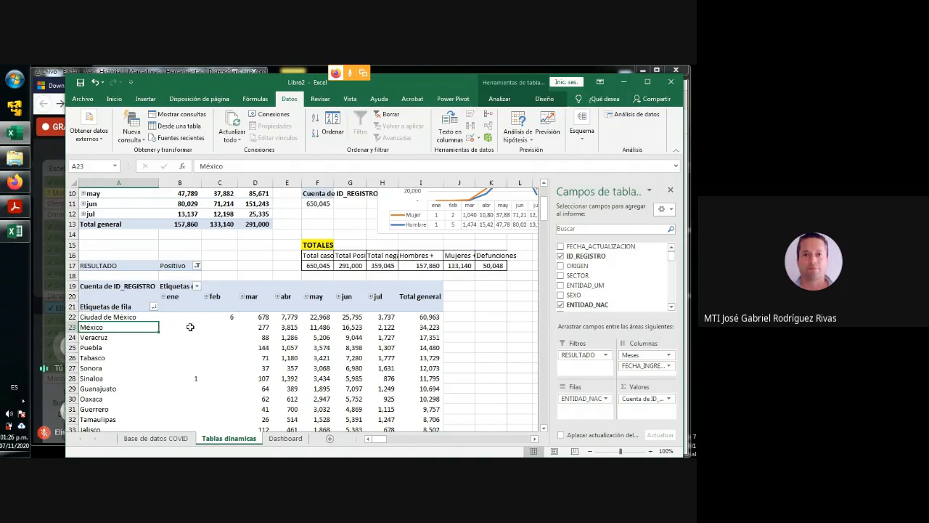
left_click(162, 296)
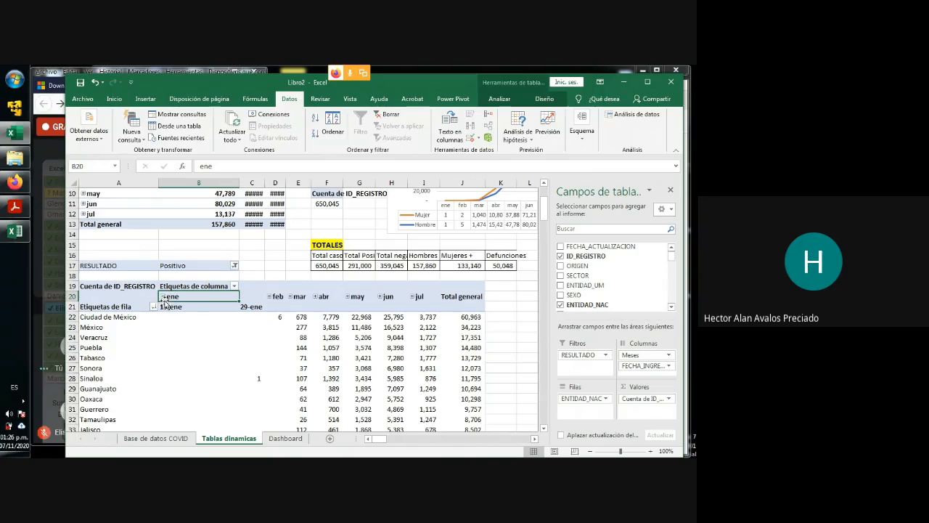
left_click(162, 297)
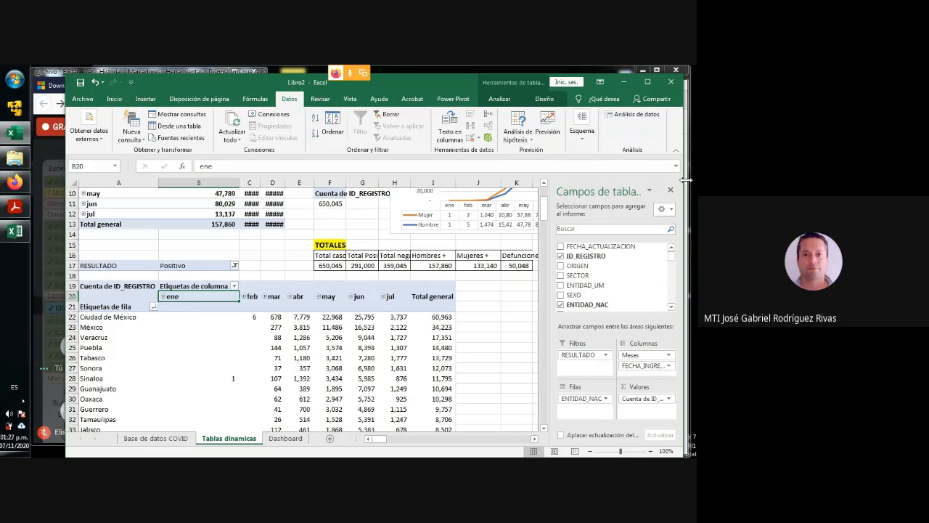
- Move the Casos Positivos de COVID chart so it starts in column I, close its field list, and widen it through column P
left_click(514, 307)
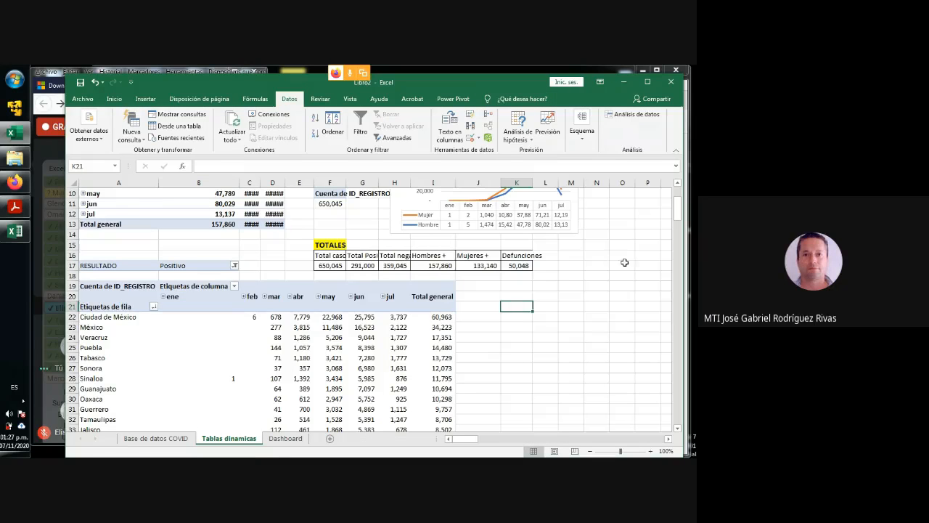
scroll(622, 263, "up", 3)
left_click_drag(478, 220, 517, 197)
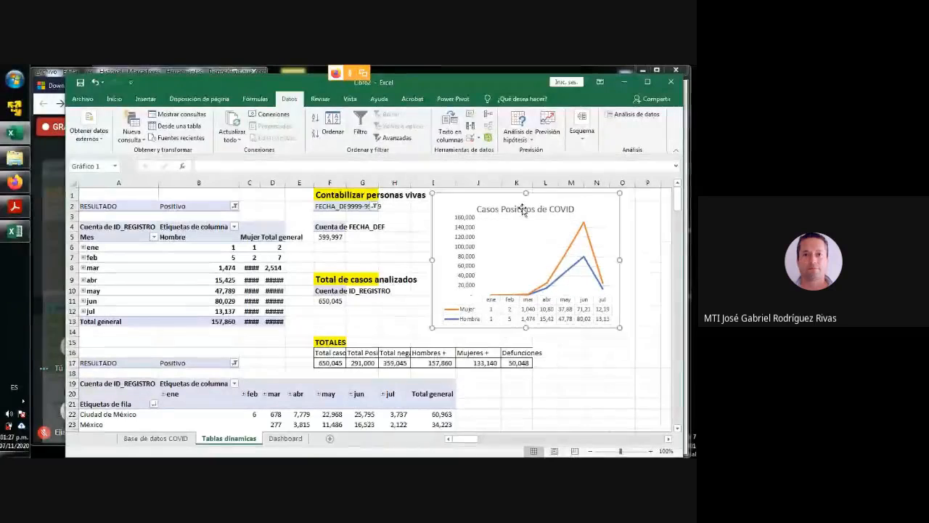
left_click(424, 308)
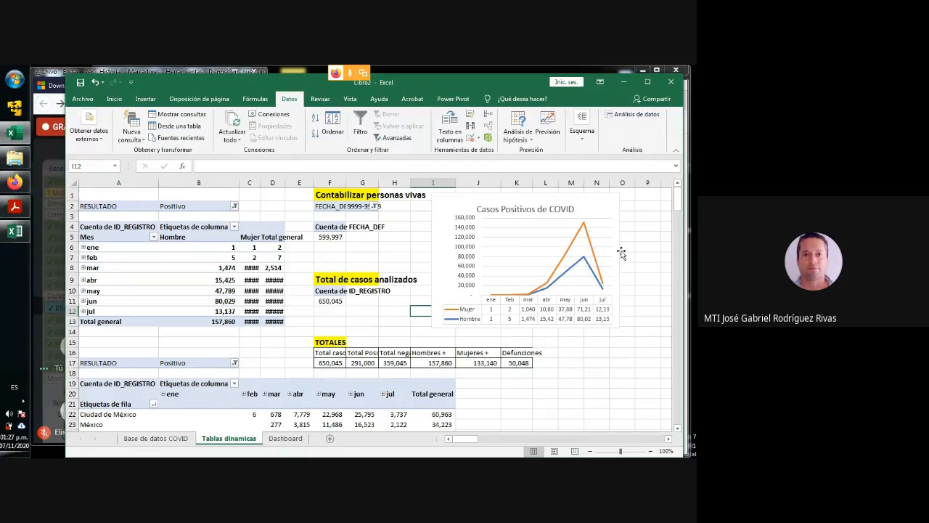
left_click(617, 253)
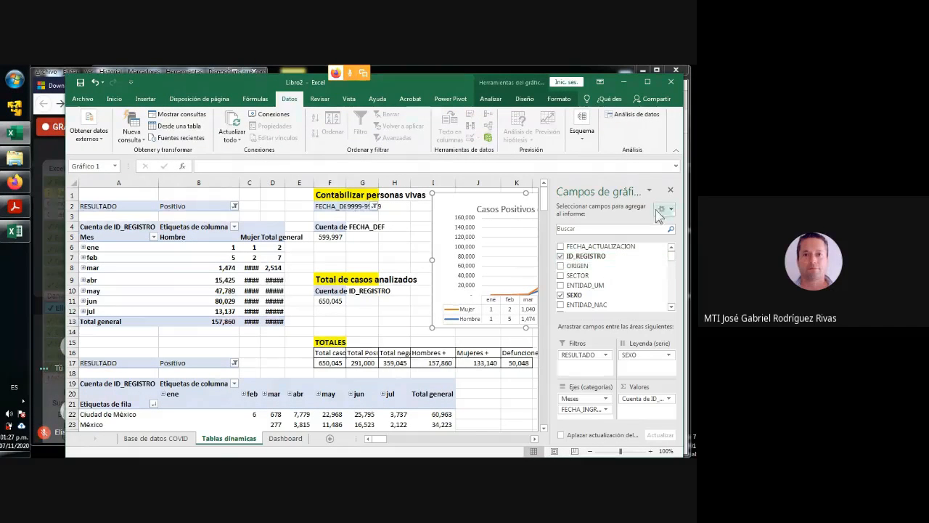
left_click(670, 190)
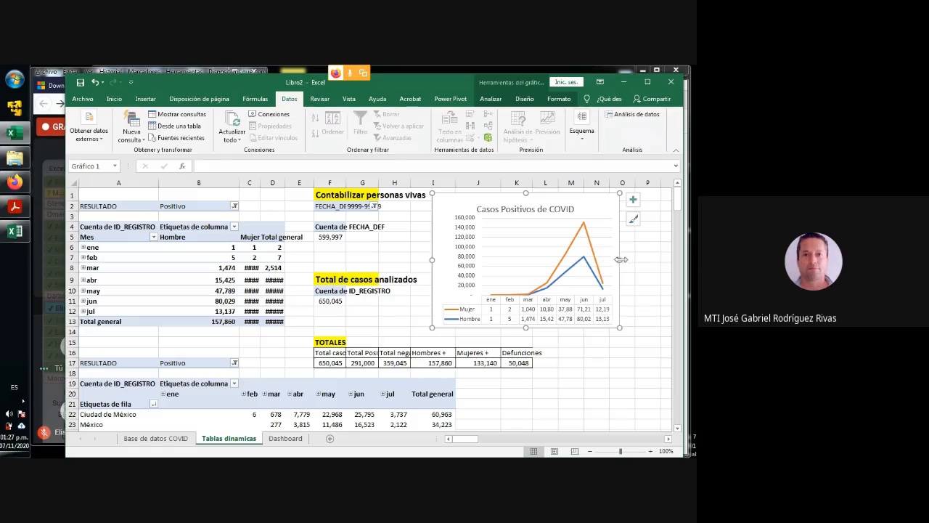
left_click_drag(619, 260, 657, 258)
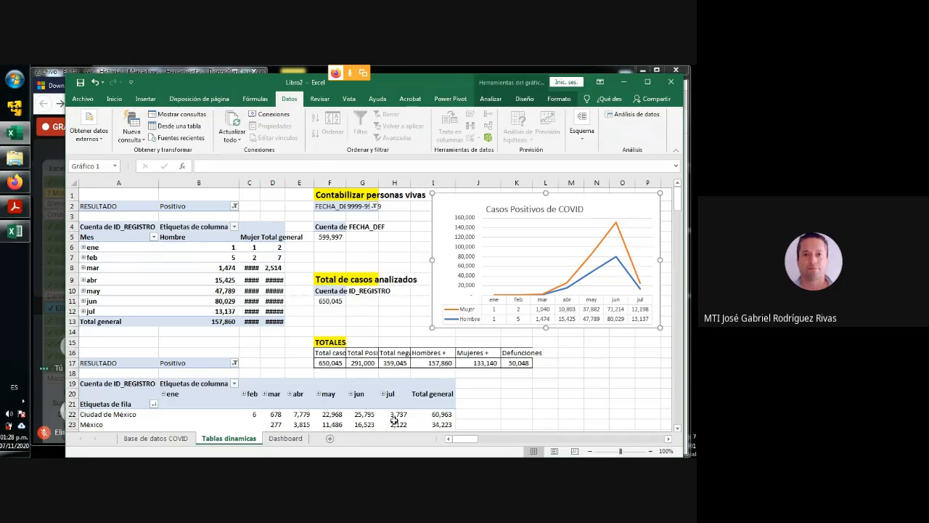
- Draw a rectangle about 2.2 cm high and 4.4 cm wide on the Dashboard sheet, spanning roughly B3 to D7
scroll(290, 341, "down", 4)
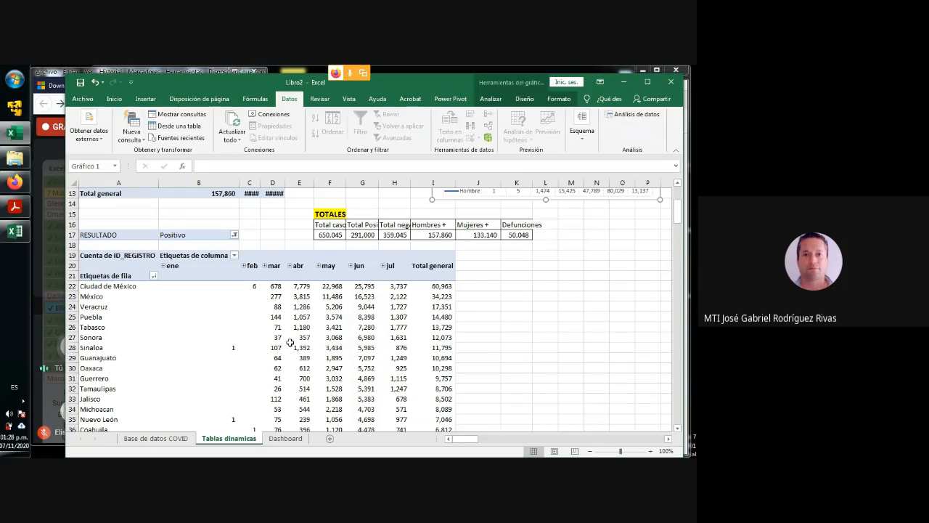
scroll(290, 342, "up", 4)
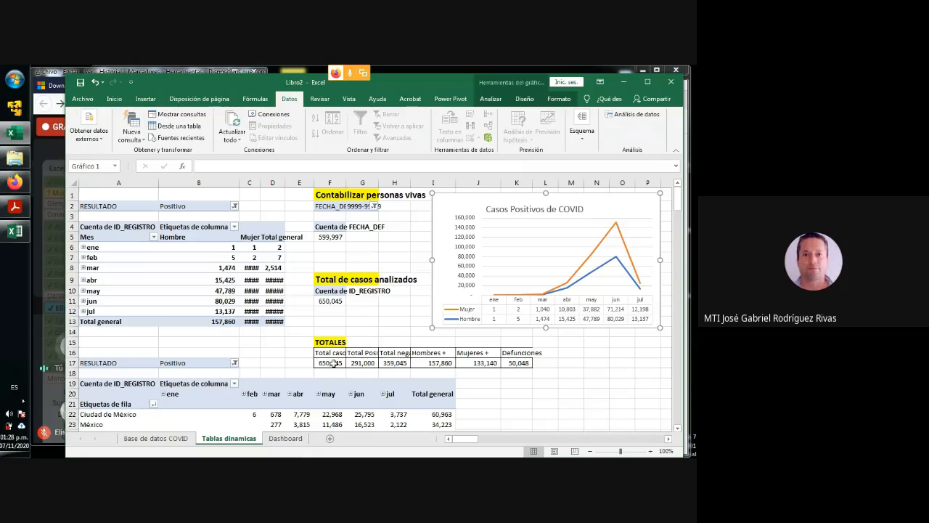
left_click(289, 440)
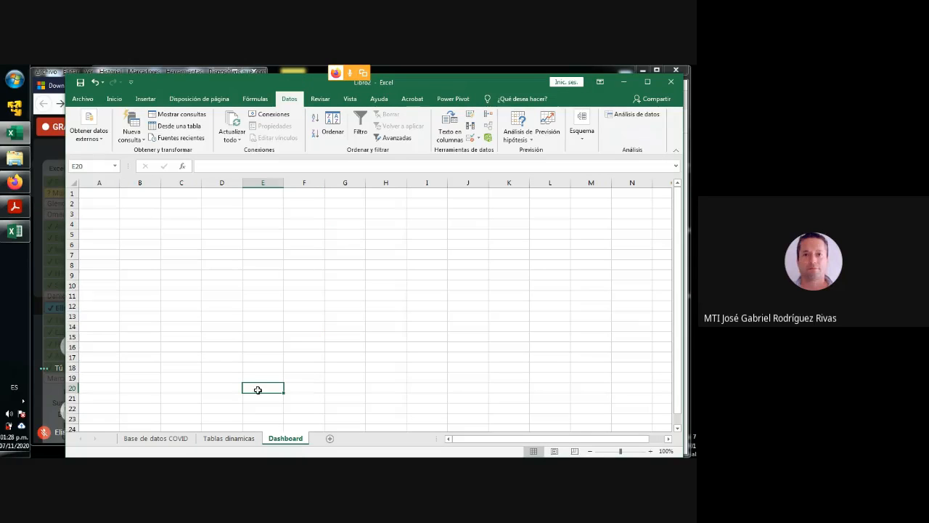
left_click(125, 224)
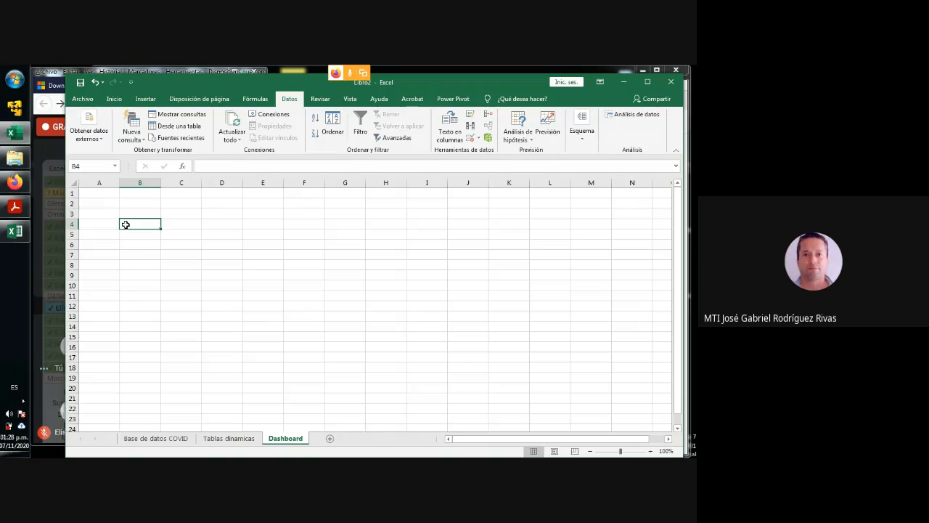
left_click(145, 99)
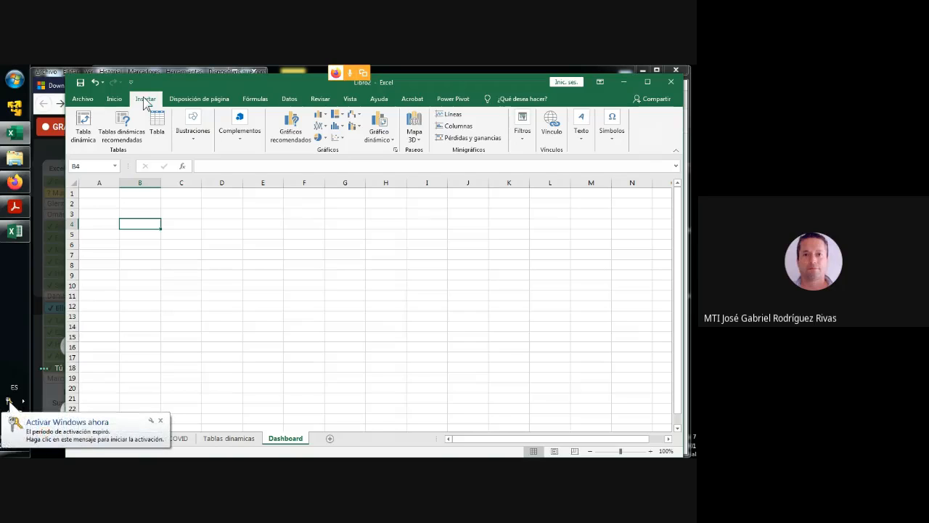
left_click(612, 141)
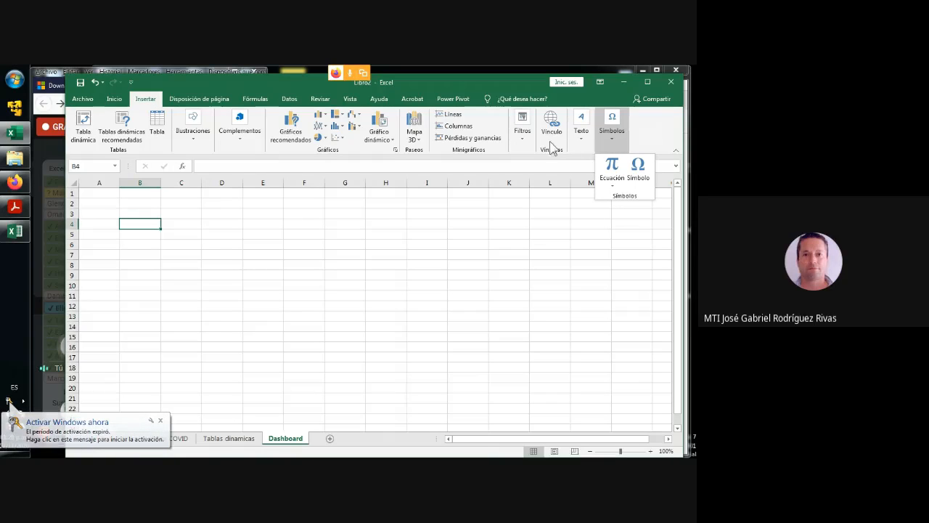
left_click(191, 138)
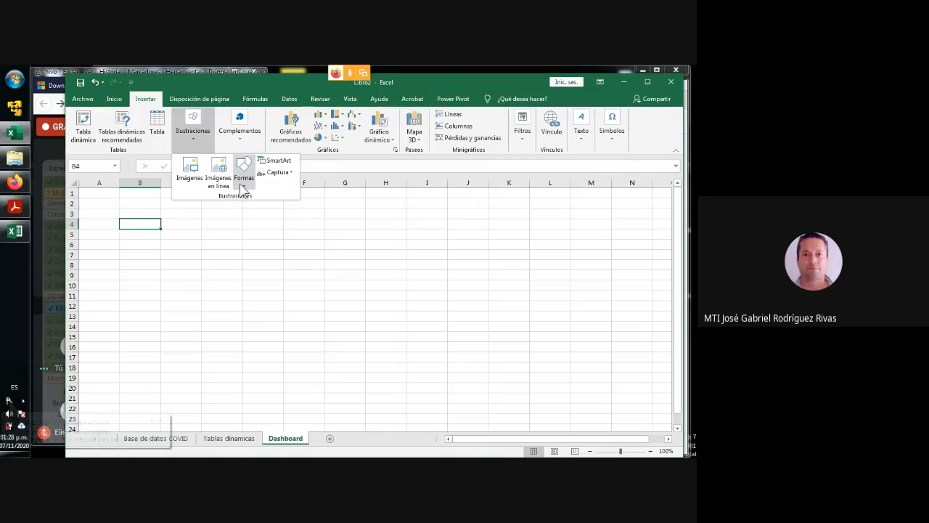
left_click(245, 182)
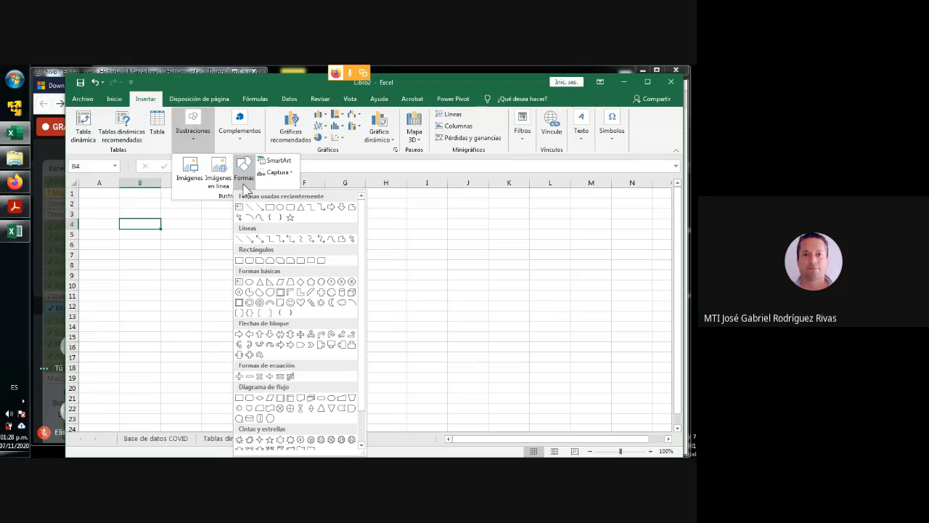
left_click(240, 261)
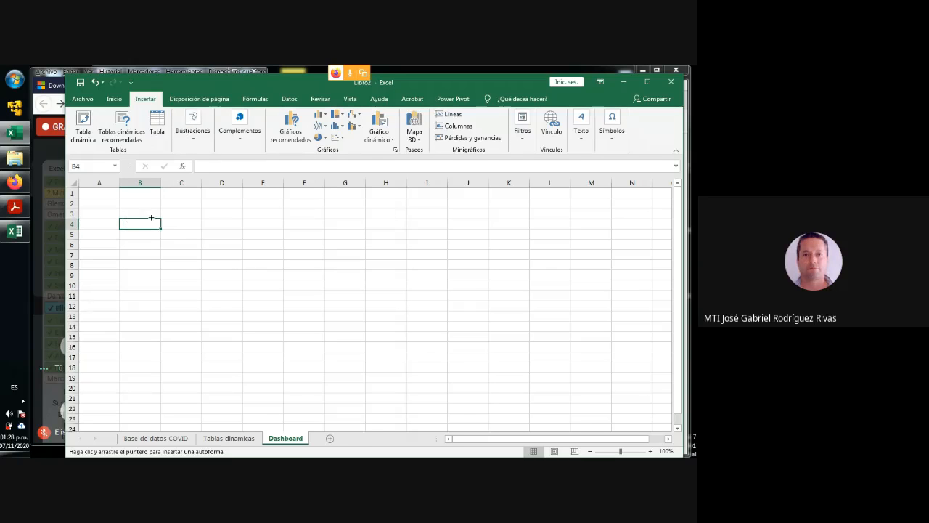
left_click_drag(126, 211, 211, 254)
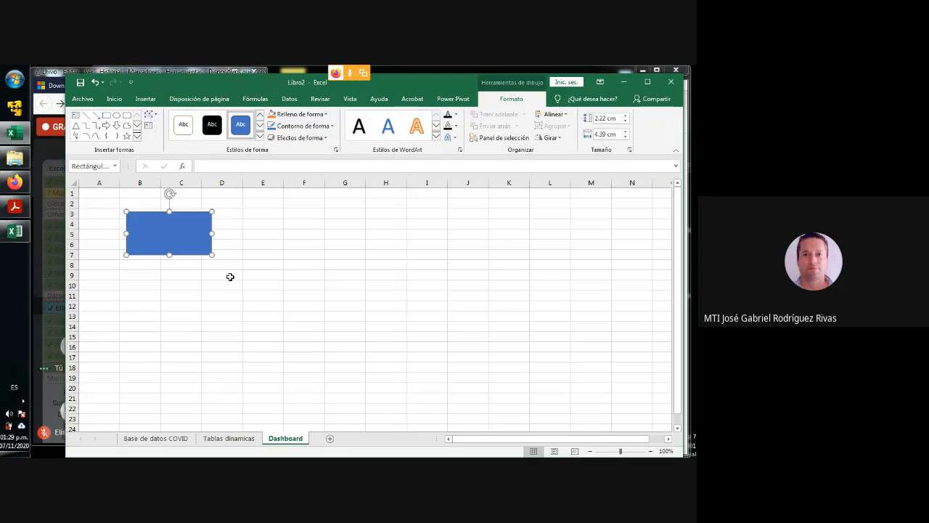
- Apply the first exterior shadow preset and the Redondo bevel to the rectangle on the Dashboard sheet
left_click(326, 137)
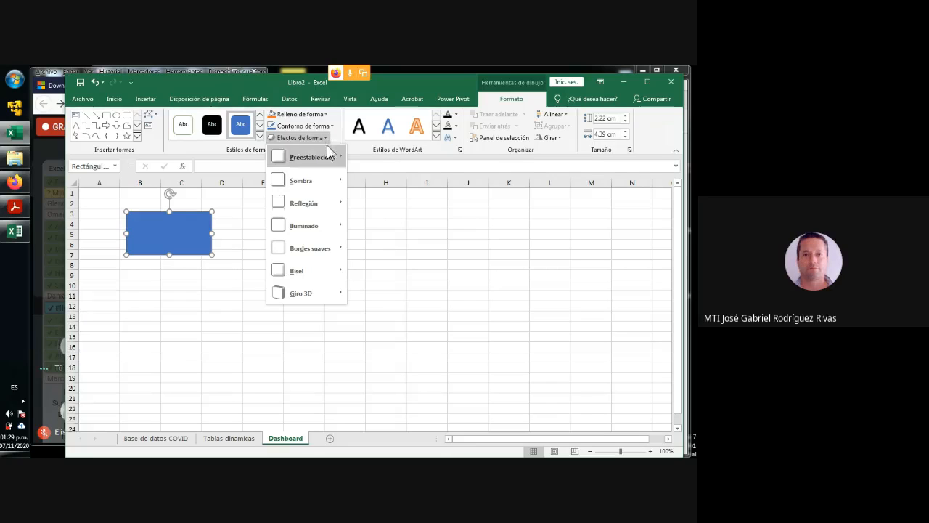
mouse_move(327, 183)
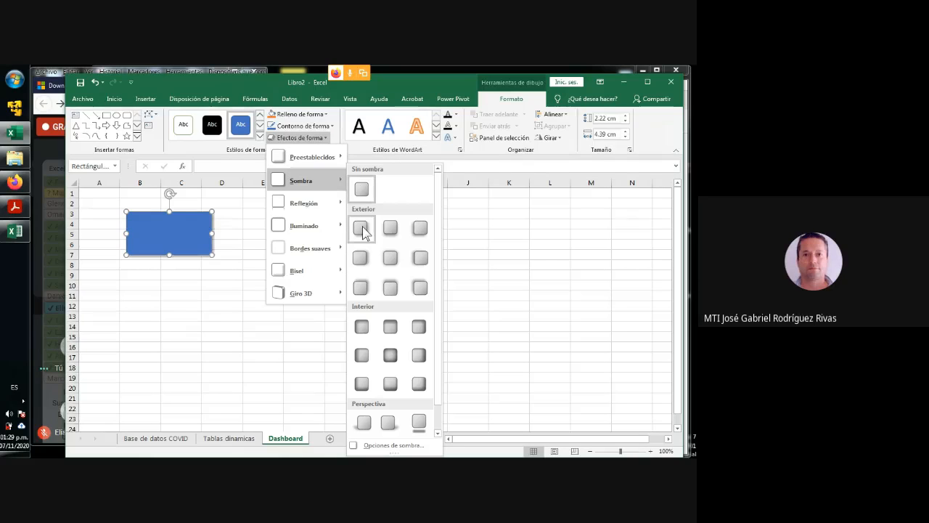
left_click(363, 229)
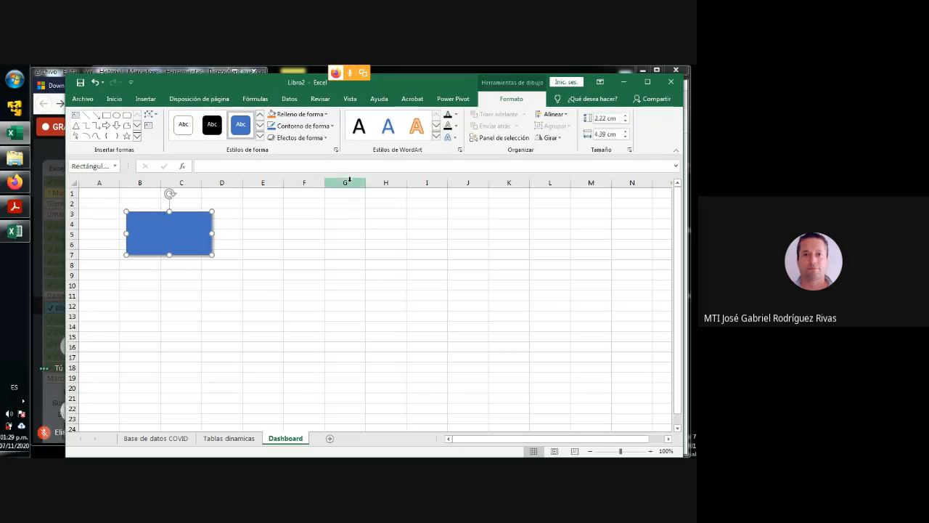
left_click(328, 129)
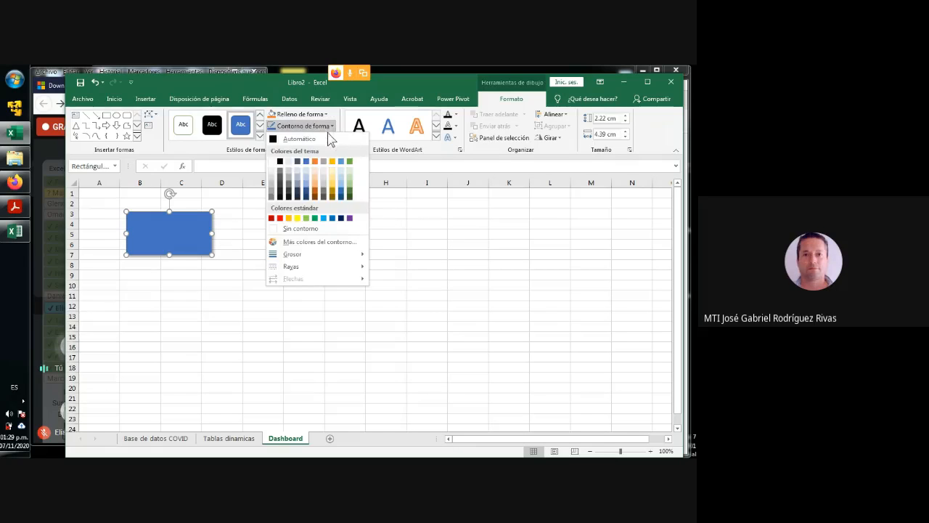
left_click(431, 228)
left_click(326, 138)
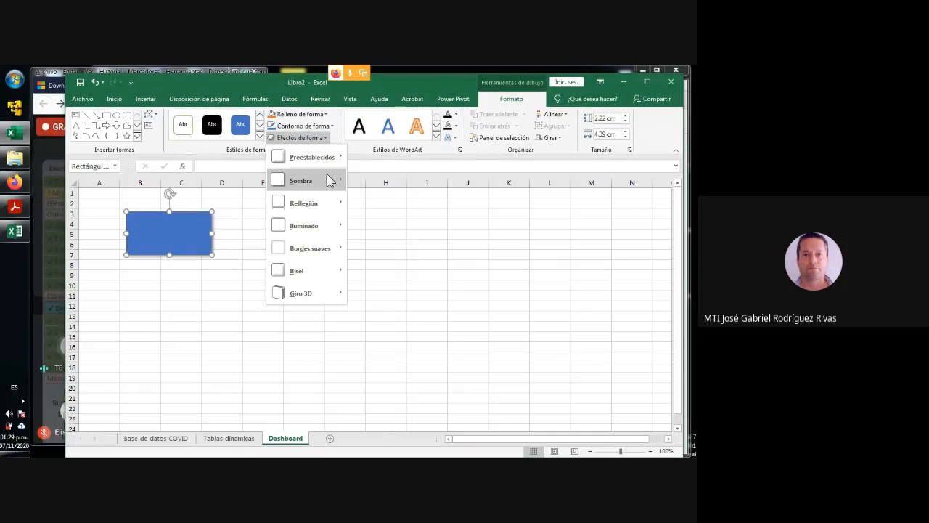
mouse_move(330, 201)
mouse_move(328, 272)
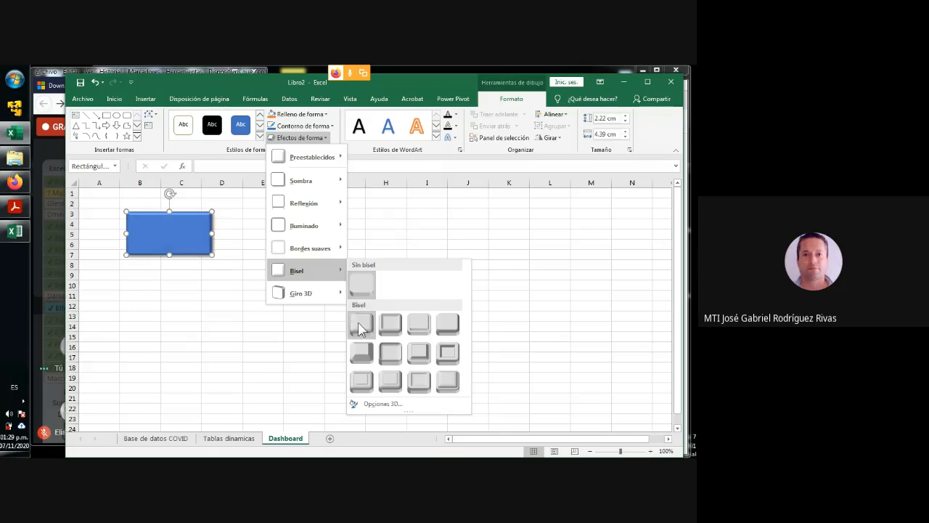
left_click(358, 324)
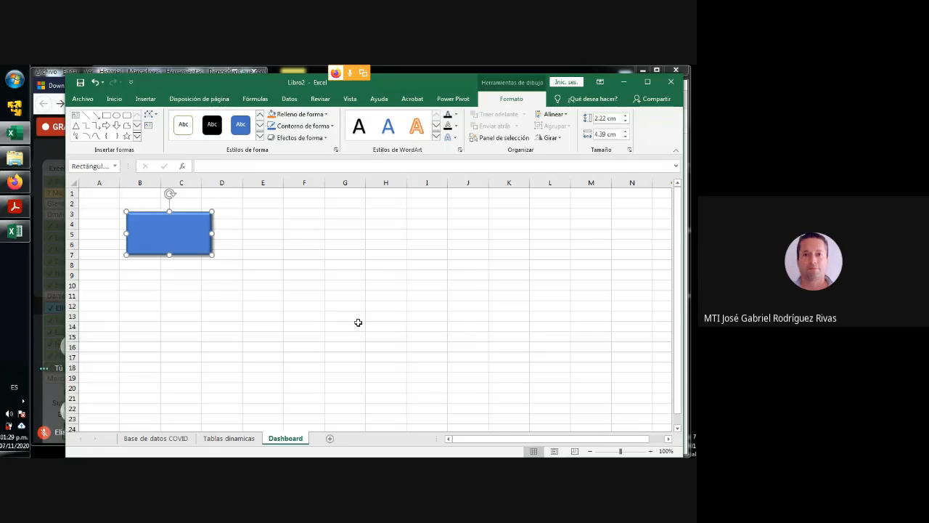
- Duplicate the formatted rectangle into a row of six equal, closely spaced rectangles spanning columns B to N
right_click(186, 241)
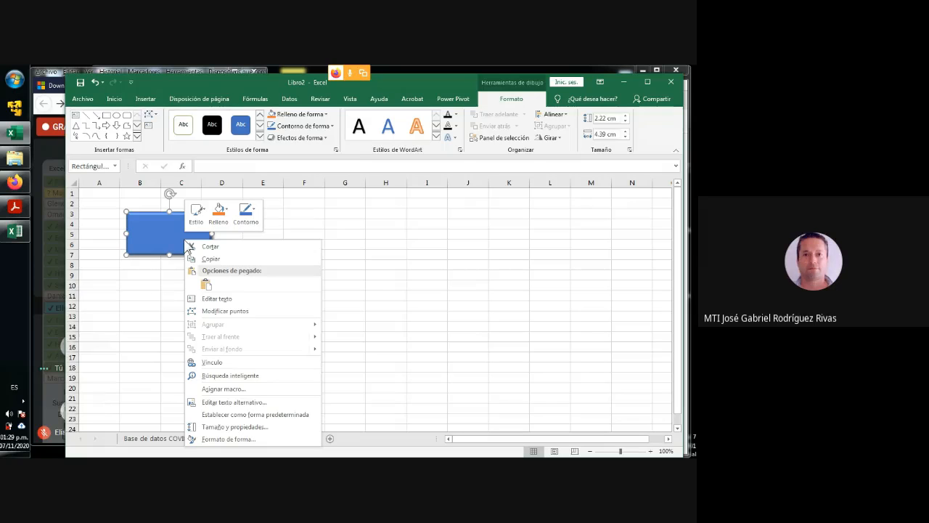
key("Escape")
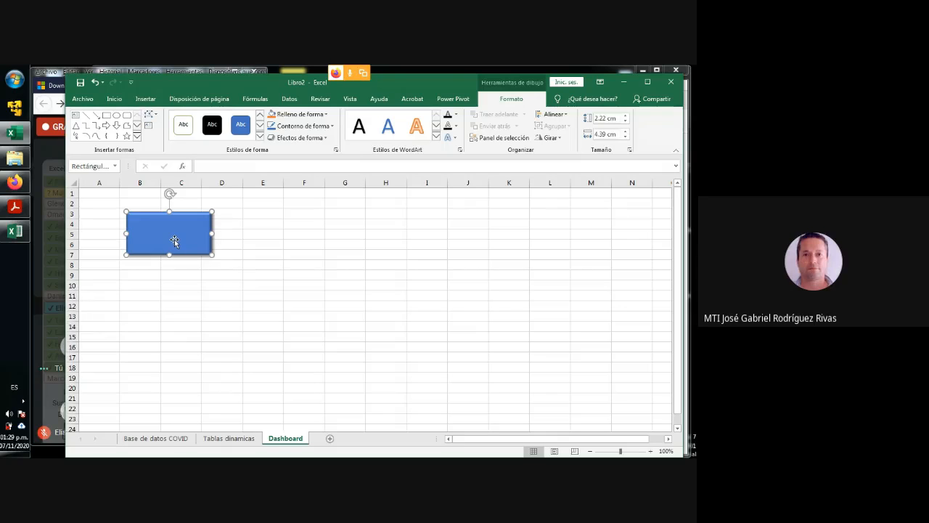
left_click(209, 287)
left_click(195, 243)
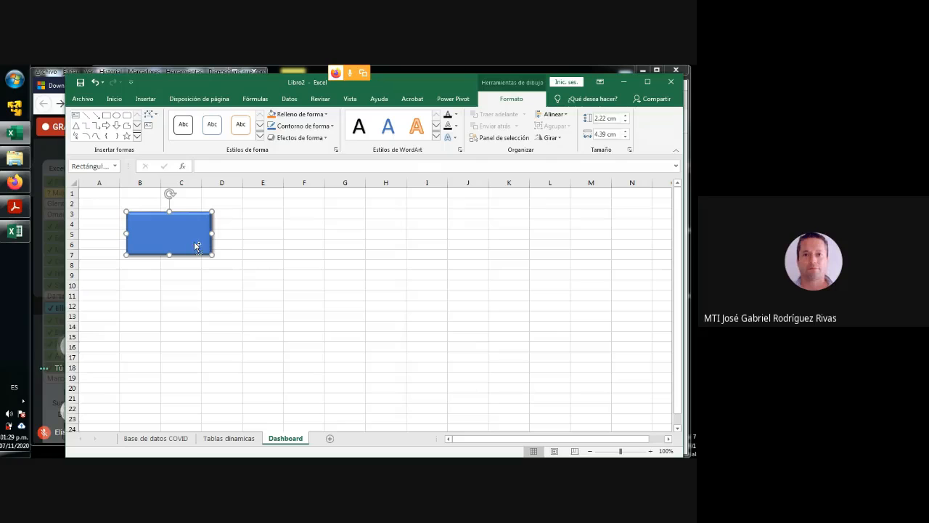
left_click_drag(194, 244, 261, 226)
left_click(196, 239, "ctrl")
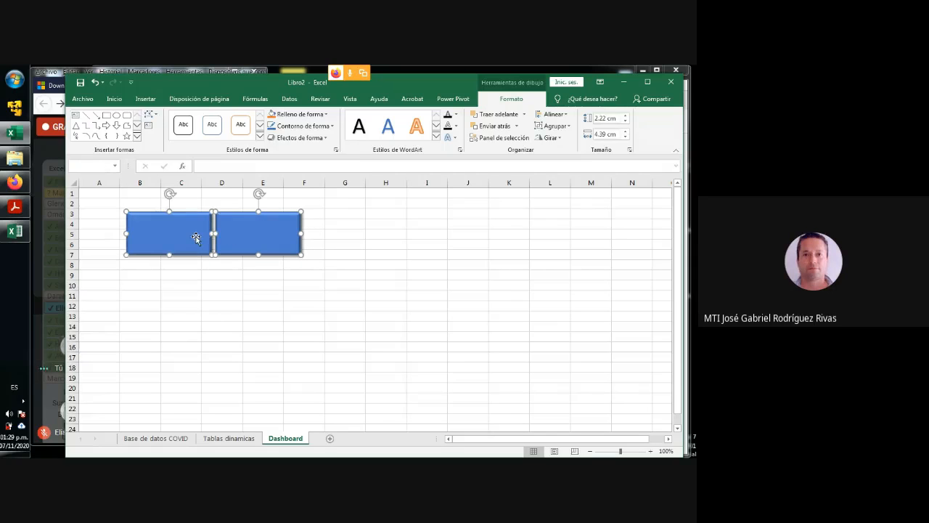
left_click_drag(197, 238, 550, 240)
key("ctrl+d")
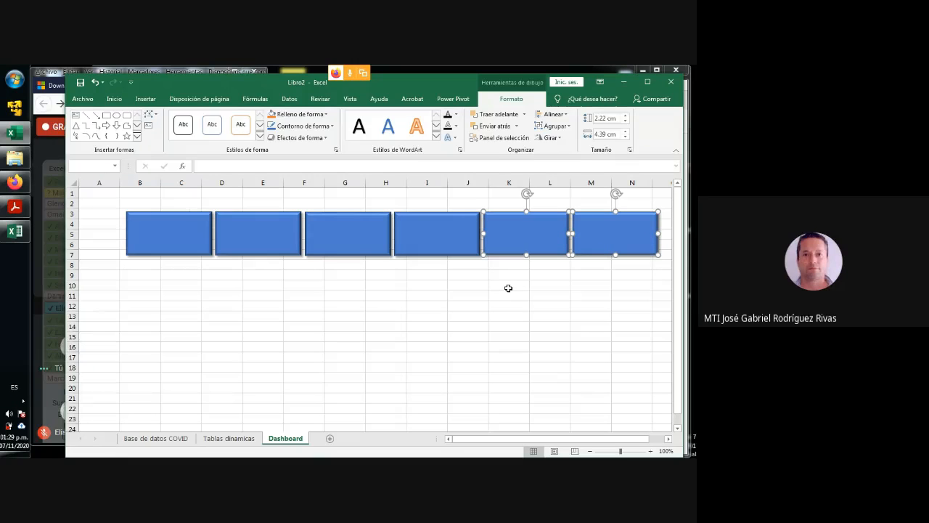
left_click(480, 293)
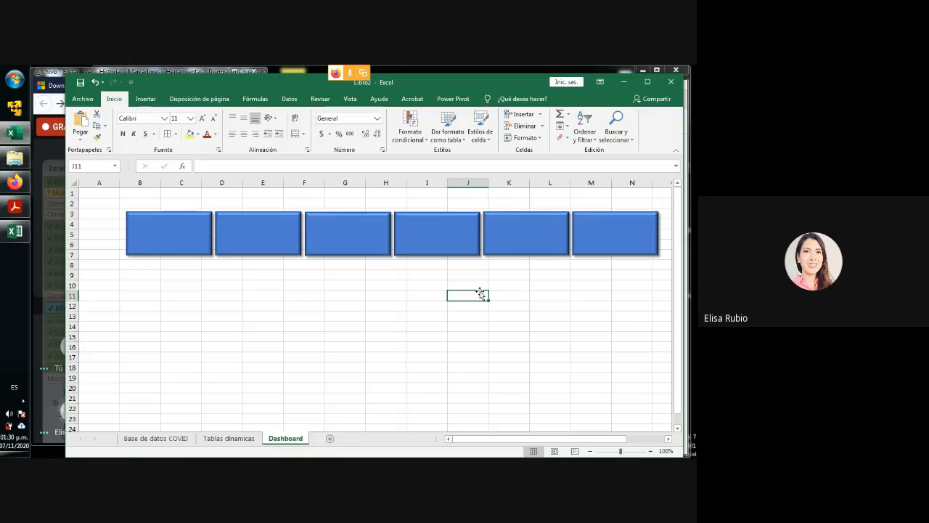
- Review the exterior shadow and Redondo bevel presets among the first rectangle's shape effects without changing them
left_click(159, 247)
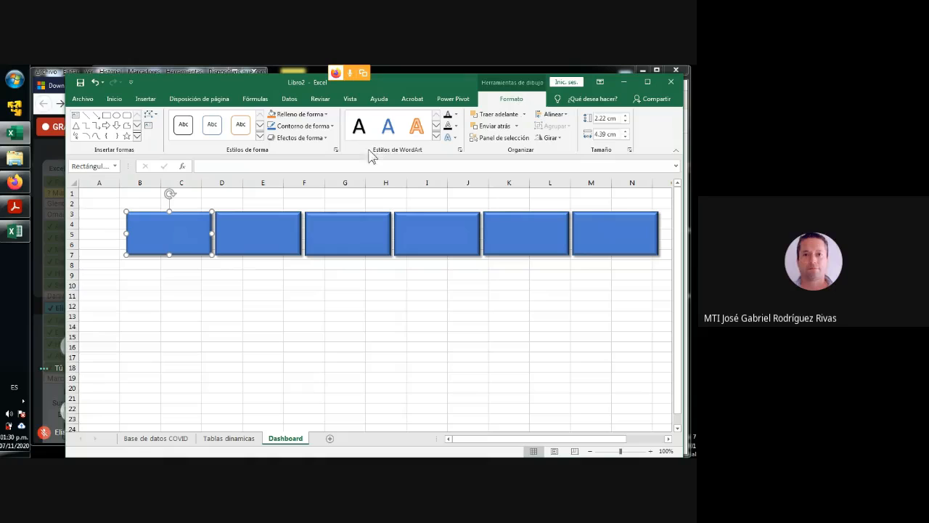
left_click(325, 139)
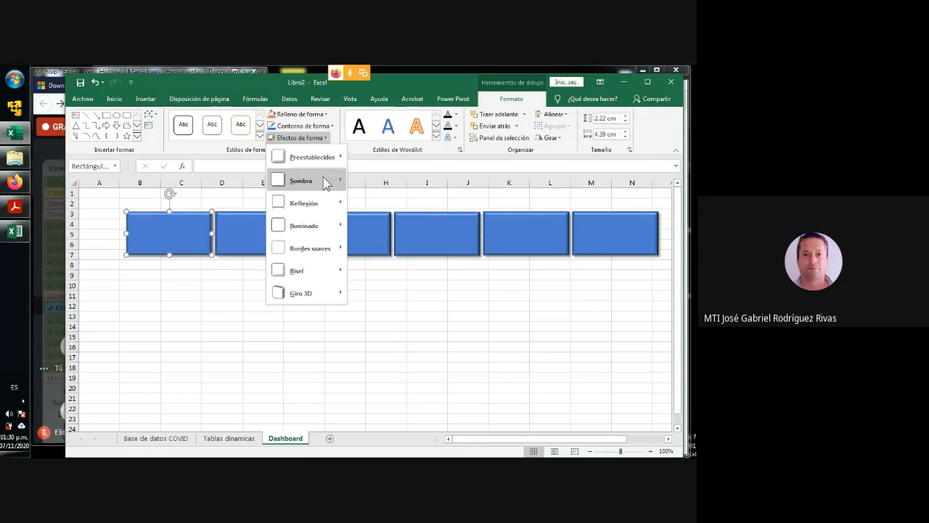
mouse_move(326, 185)
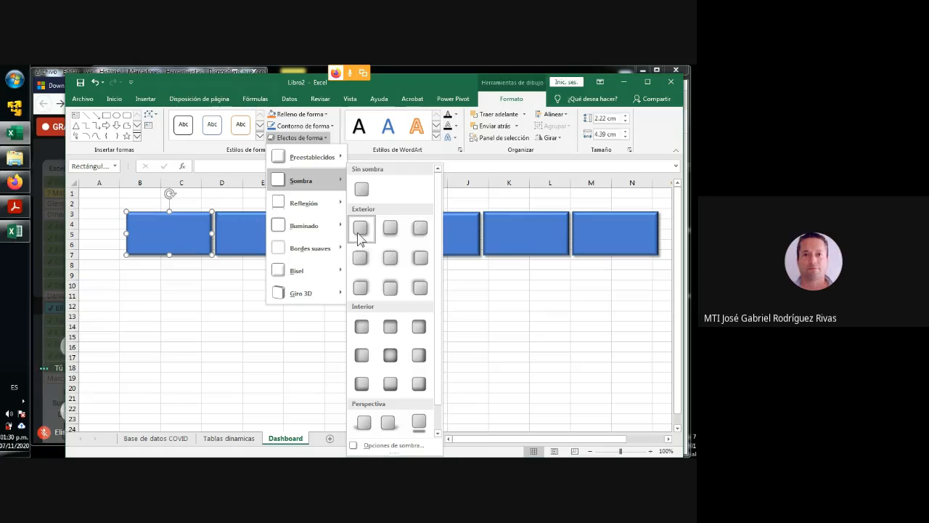
mouse_move(303, 274)
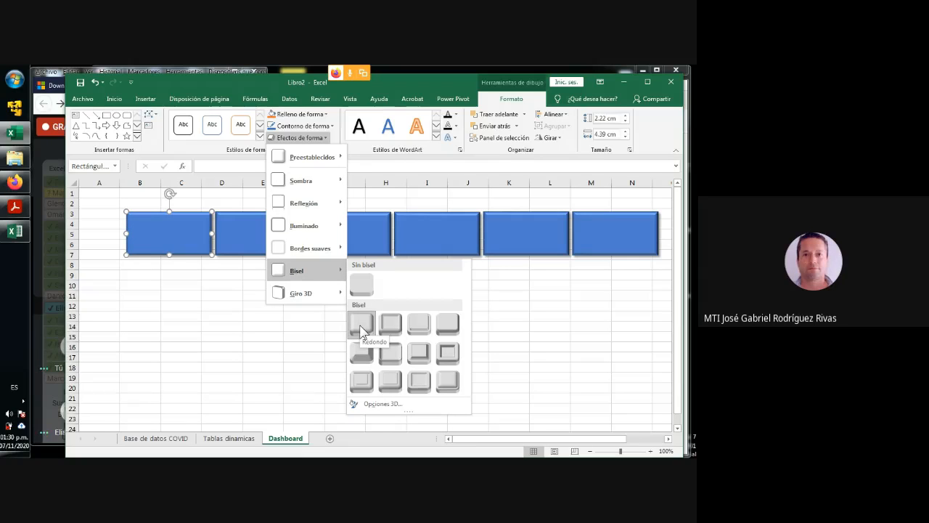
left_click(238, 323)
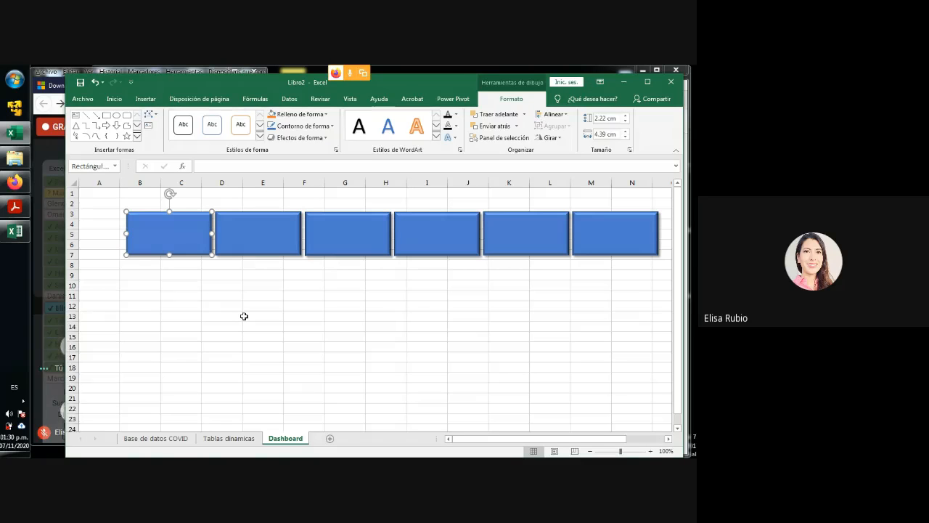
left_click(244, 315)
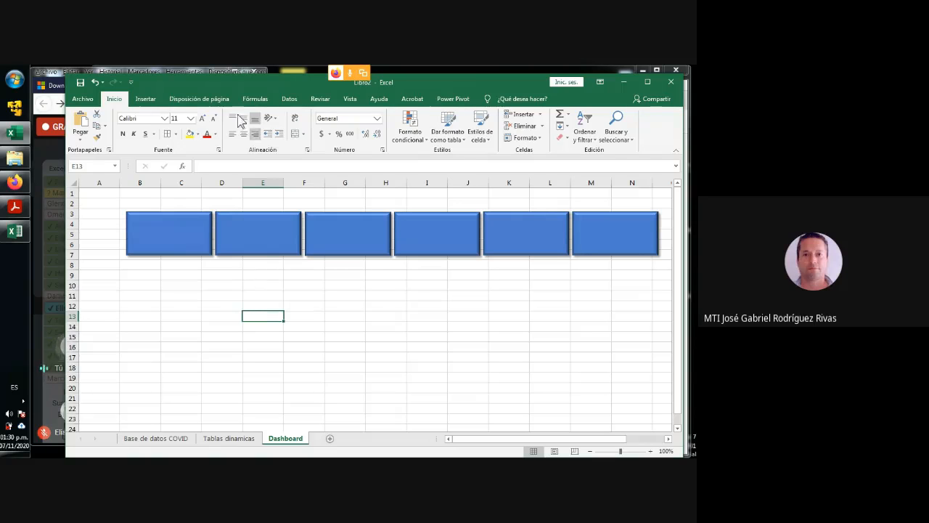
- Label the first rectangle with the text "Totalde casos" using the text box tool
left_click(149, 103)
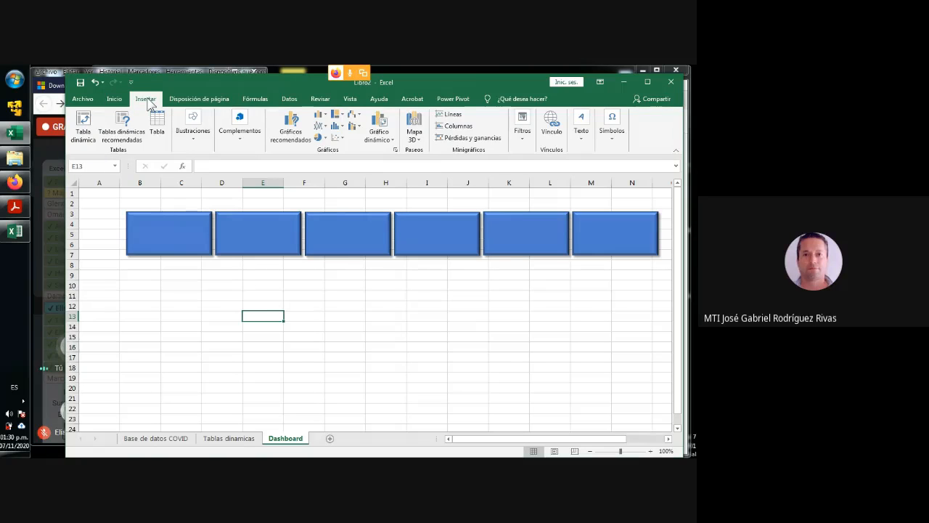
left_click(580, 139)
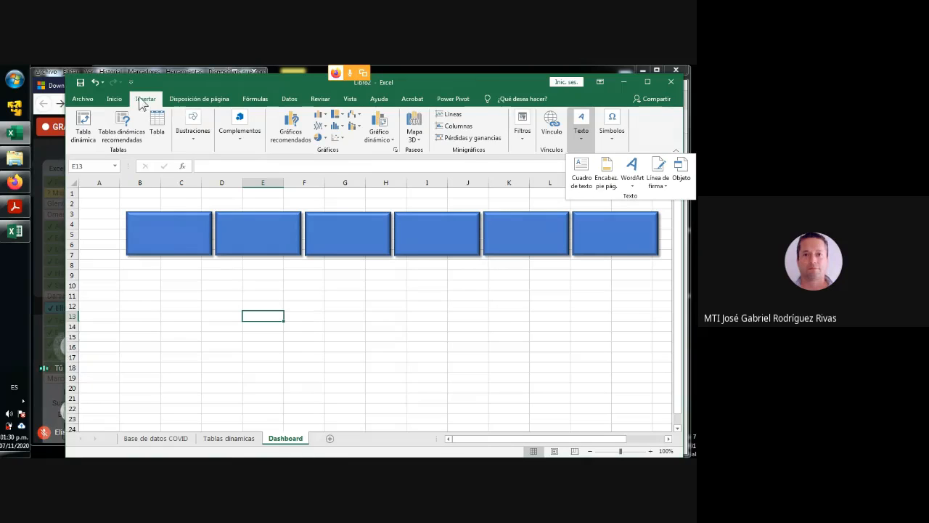
left_click(583, 178)
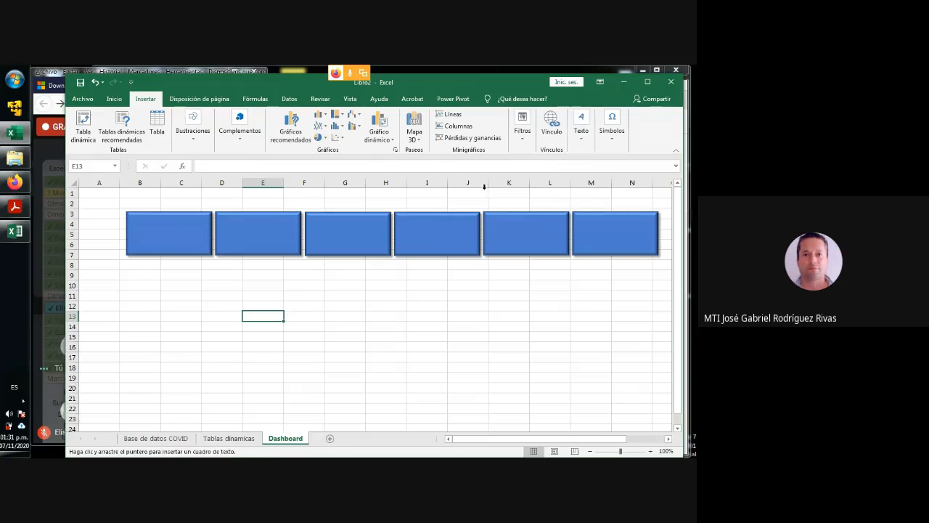
left_click(131, 217)
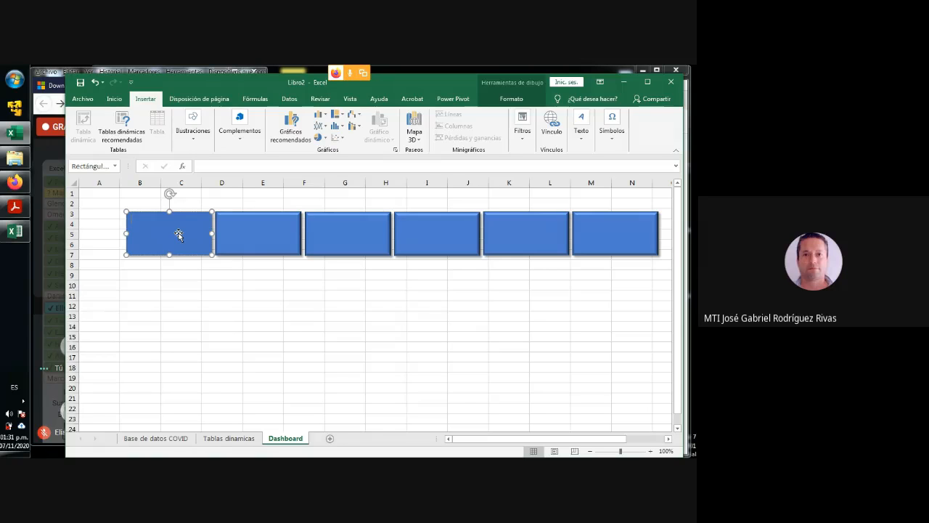
type("tOTAL DE CASOS")
key("BackSpace")
key("BackSpace")
key("BackSpace")
key("BackSpace")
key("BackSpace")
key("BackSpace")
key("BackSpace")
key("BackSpace")
key("BackSpace")
key("BackSpace")
key("BackSpace")
key("BackSpace")
key("BackSpace")
type("Totalde")
- Label the second rectangle "Casos Positivos" using the text box tool
left_click(228, 227)
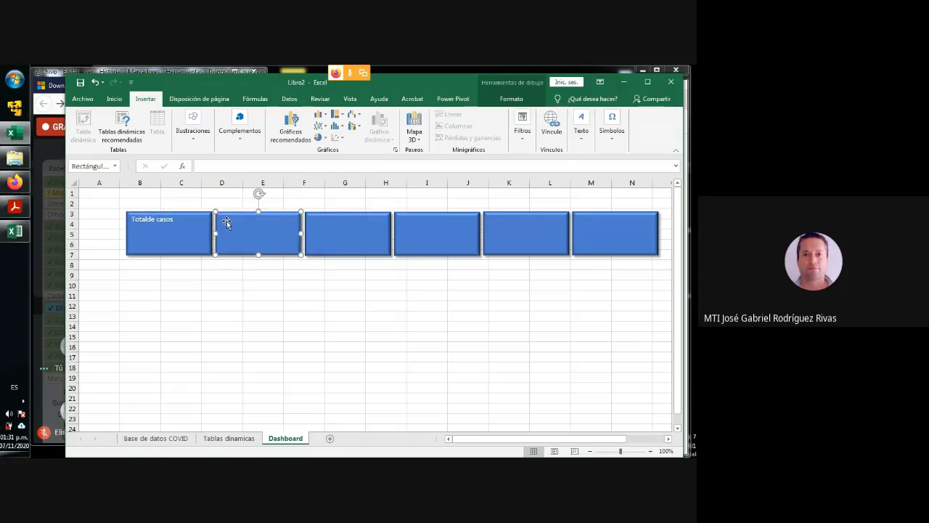
left_click(154, 222)
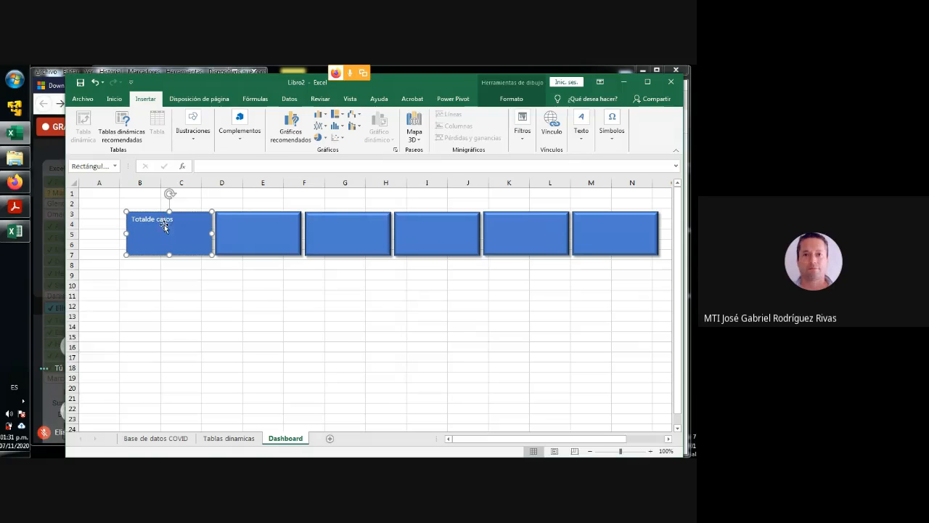
left_click(586, 135)
left_click(581, 181)
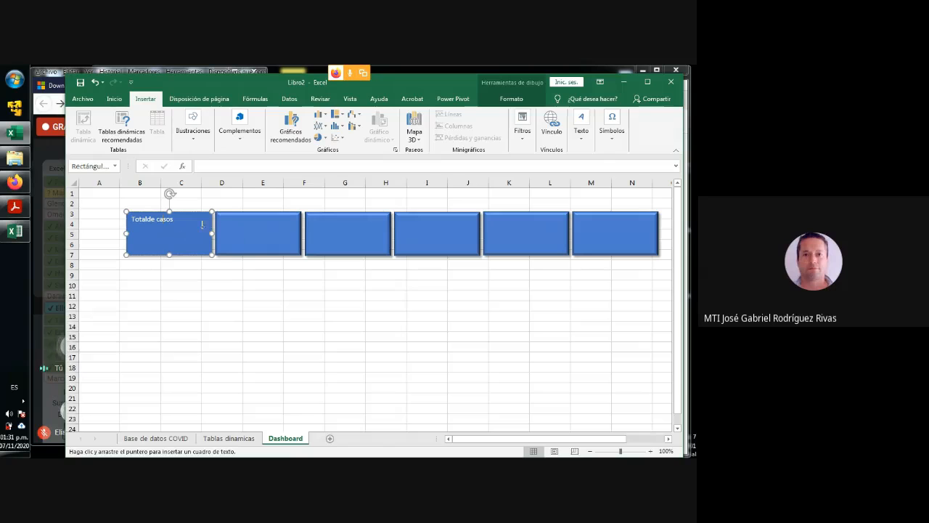
left_click(236, 233)
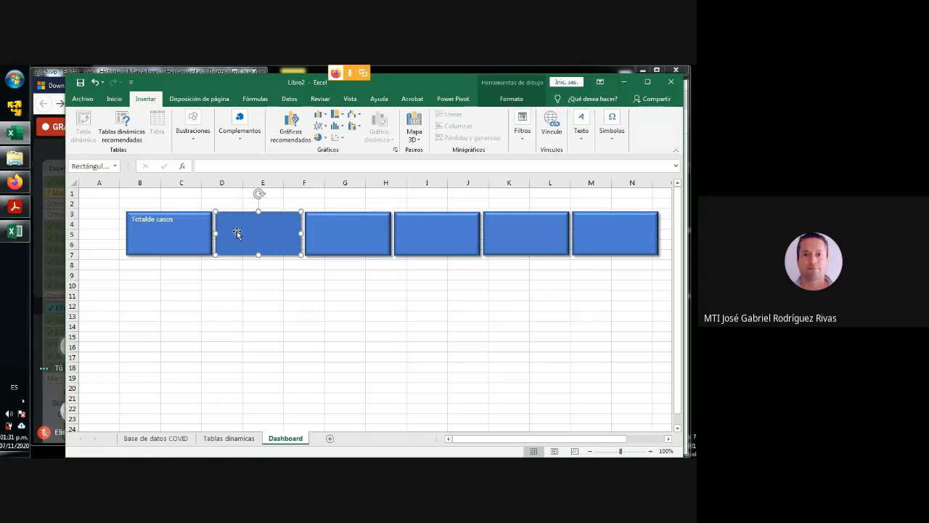
type("Casos Positivos")
- Label the third rectangle "Casos negativos" using the text box tool
left_click(582, 133)
left_click(581, 176)
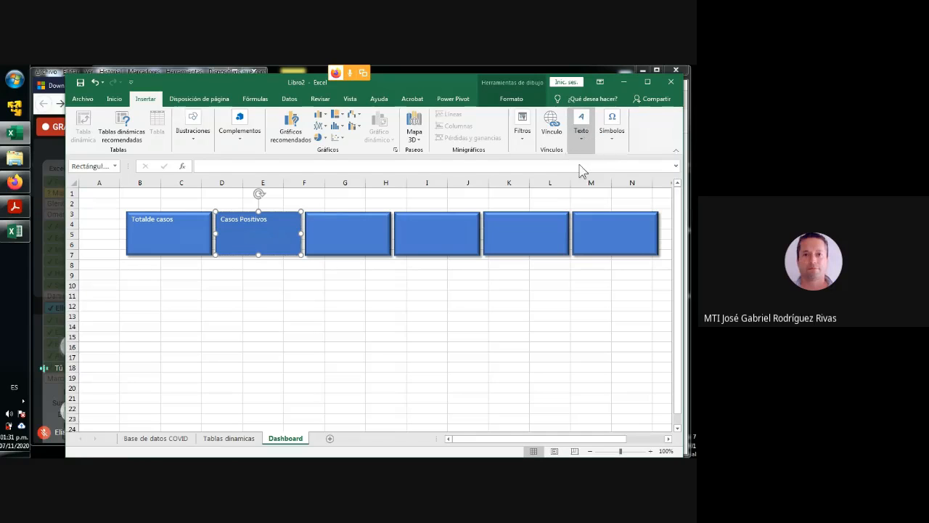
left_click(315, 221)
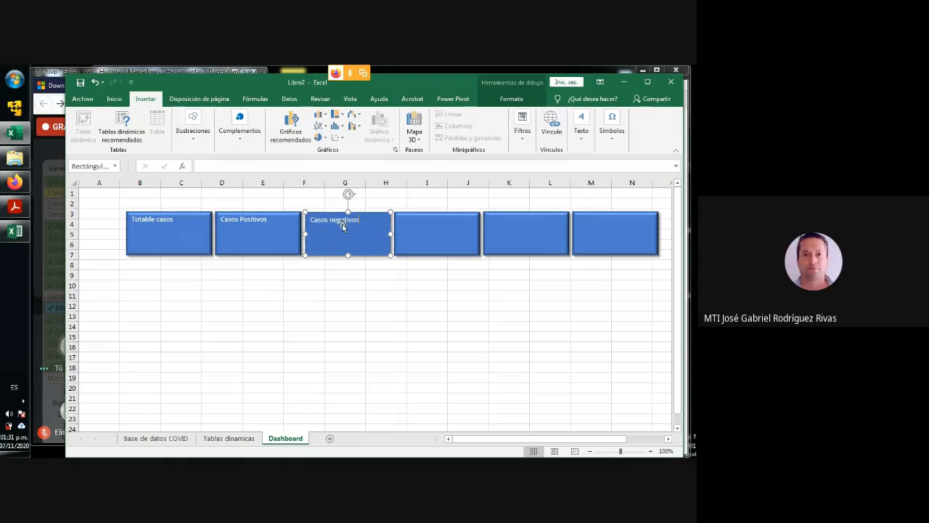
key("Escape")
key("Escape")
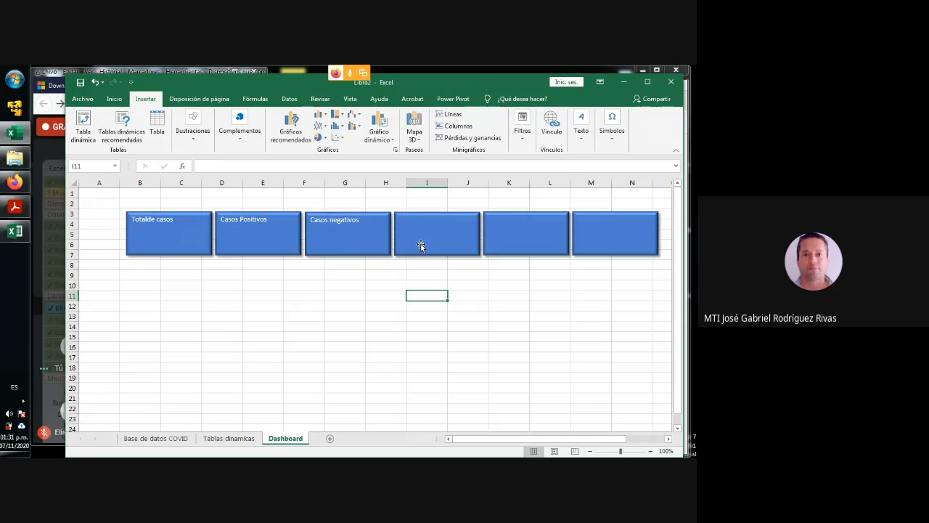
- Label the fourth rectangle "Defunciones" using the text box tool
left_click(580, 125)
left_click(583, 170)
left_click(417, 215)
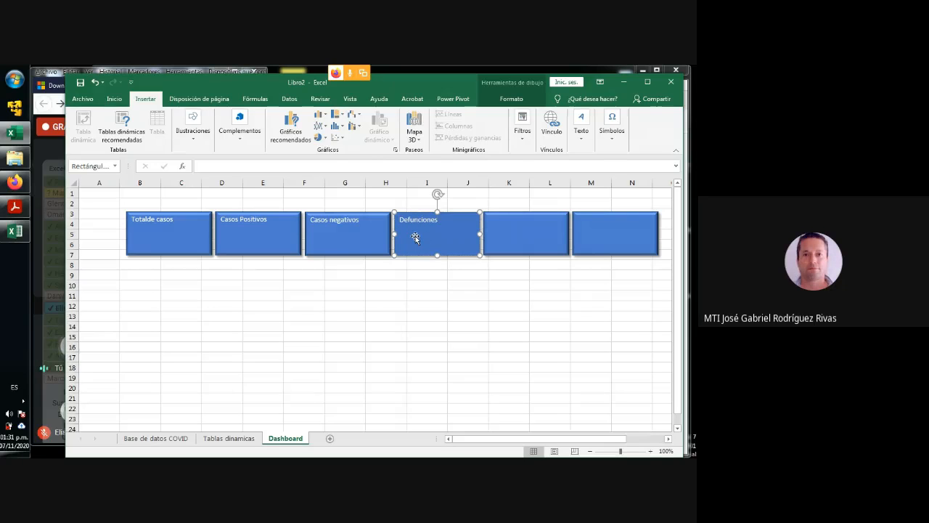
- Label the fifth rectangle "Positivos Mujeres" using the text box tool
left_click(580, 131)
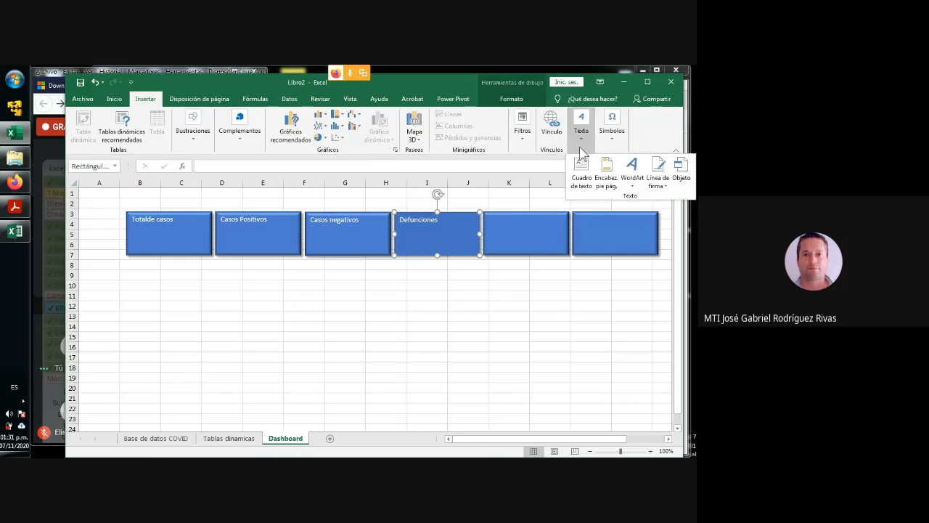
left_click(583, 174)
left_click(492, 221)
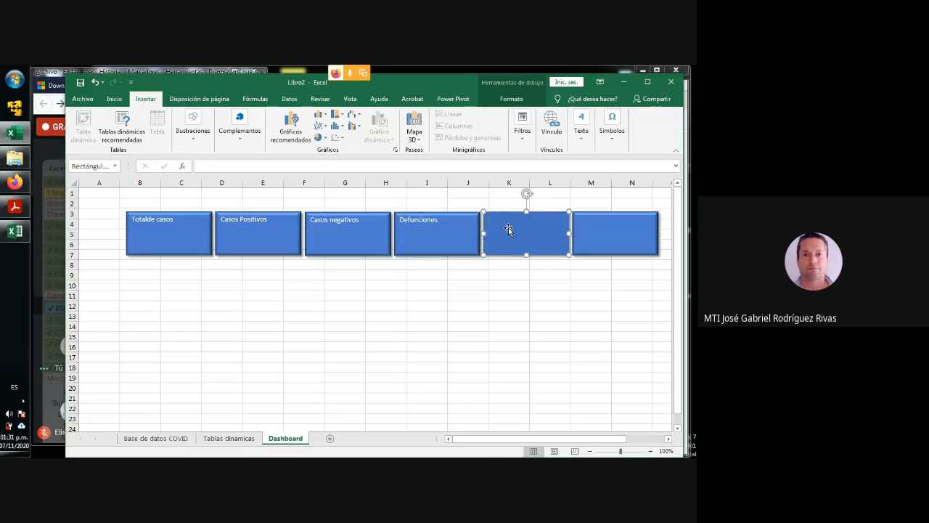
type("Positivos Mujeres")
left_click(612, 328)
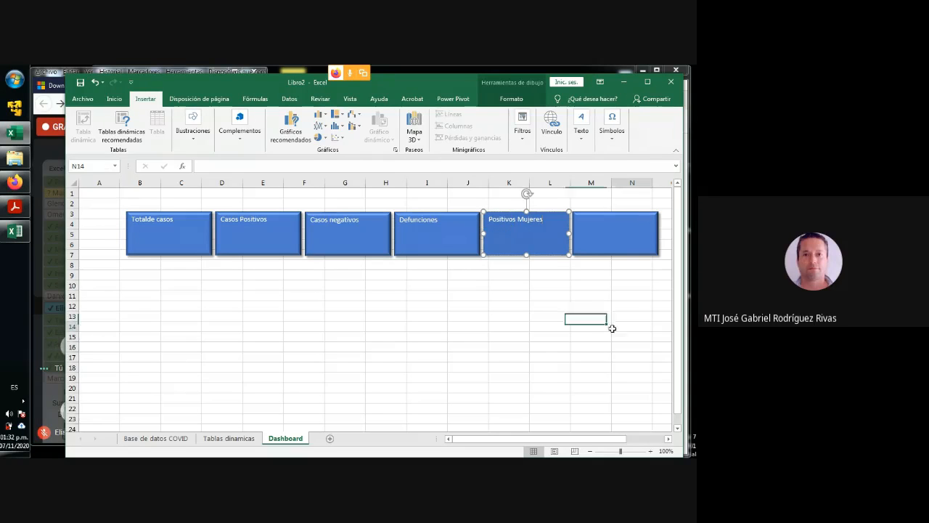
- Label the sixth rectangle "Positivos Hombres" using the text box tool
left_click(581, 138)
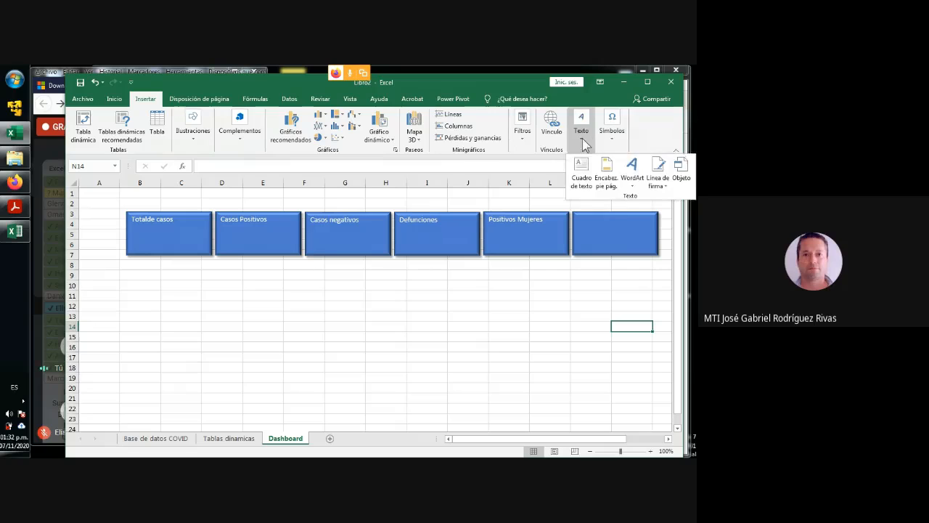
left_click(583, 218)
left_click(601, 227)
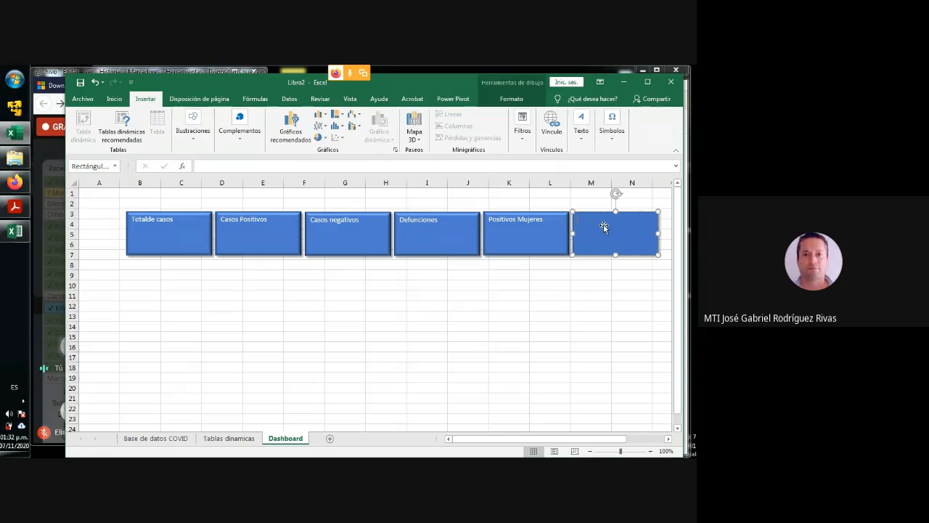
type("Positivos Hombres")
left_click(422, 315)
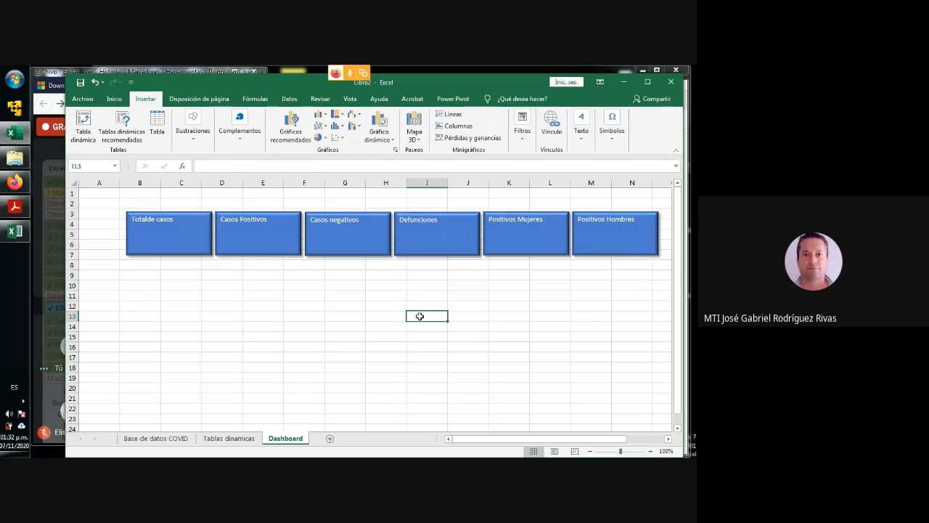
left_click(167, 251)
left_click(257, 242)
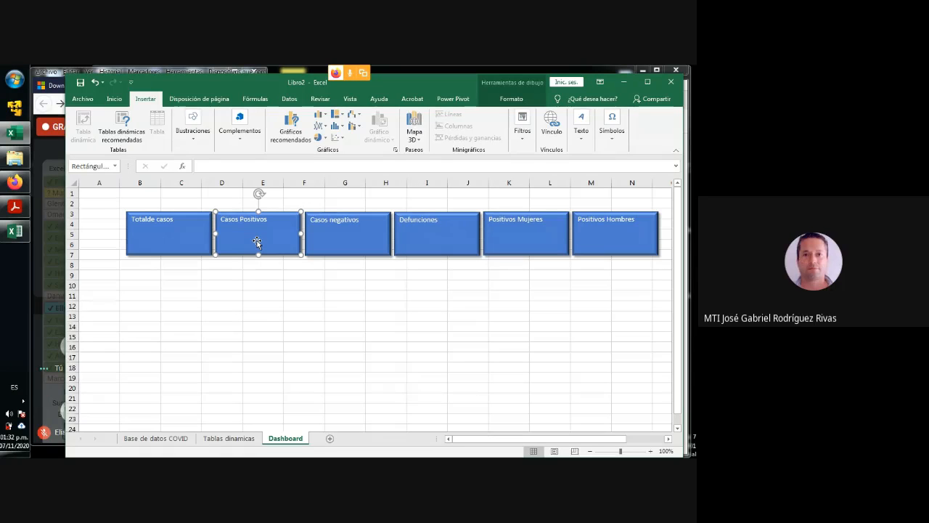
left_click(300, 322)
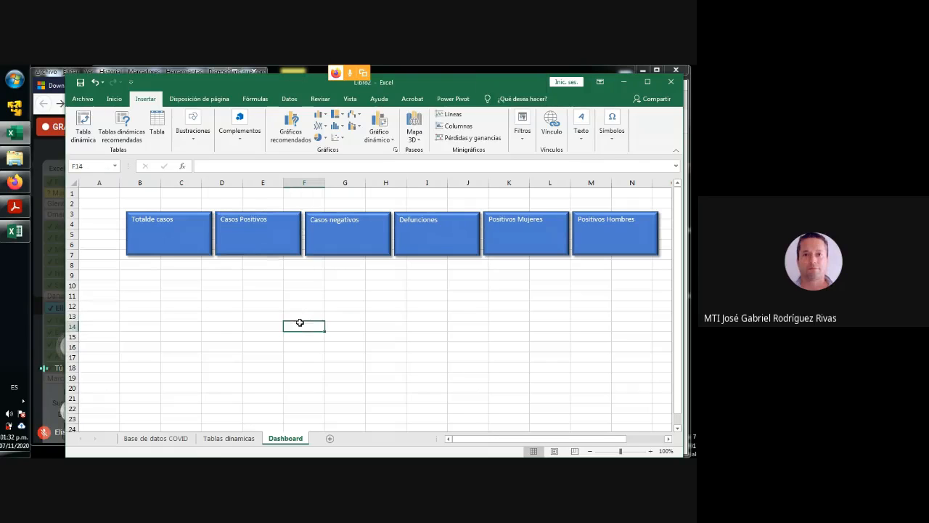
- Insert an empty text box inside the first rectangle, below its label, keeping the rectangle in its original position
left_click(581, 133)
left_click(582, 172)
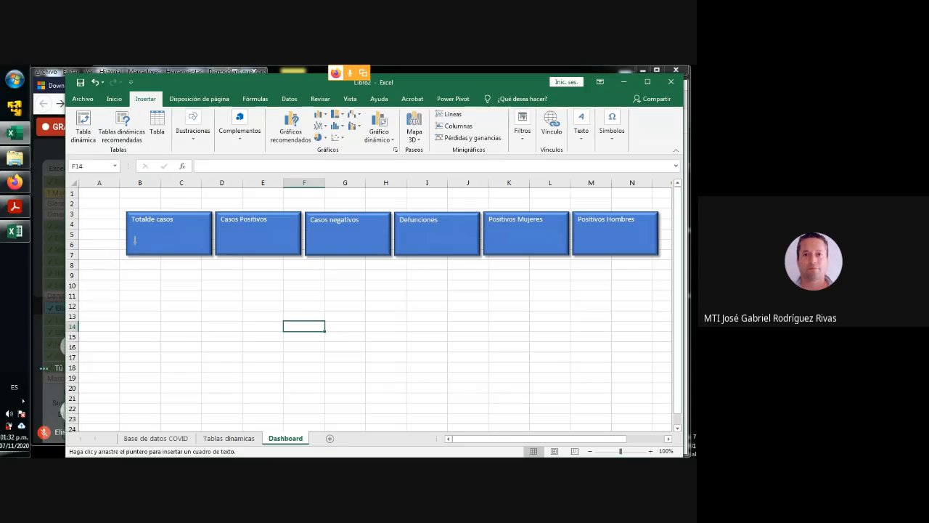
left_click(135, 240)
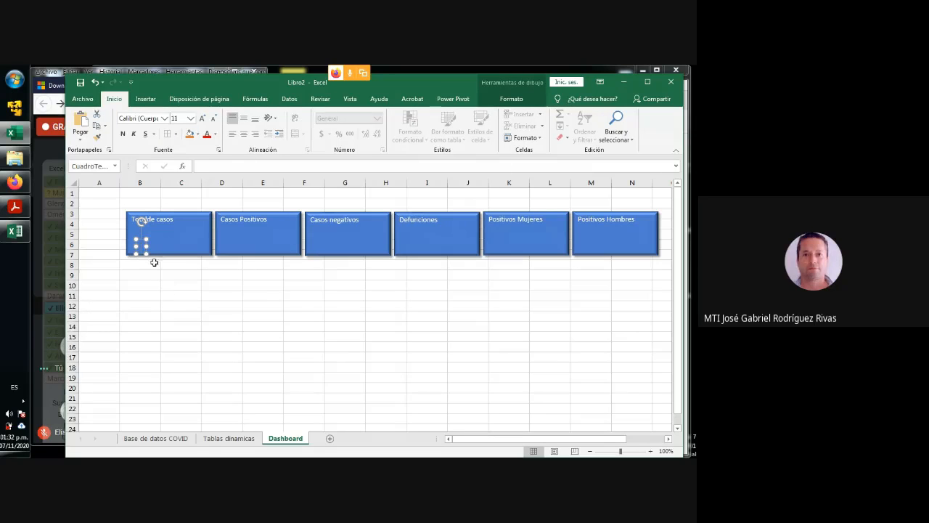
left_click(143, 235)
left_click(142, 236)
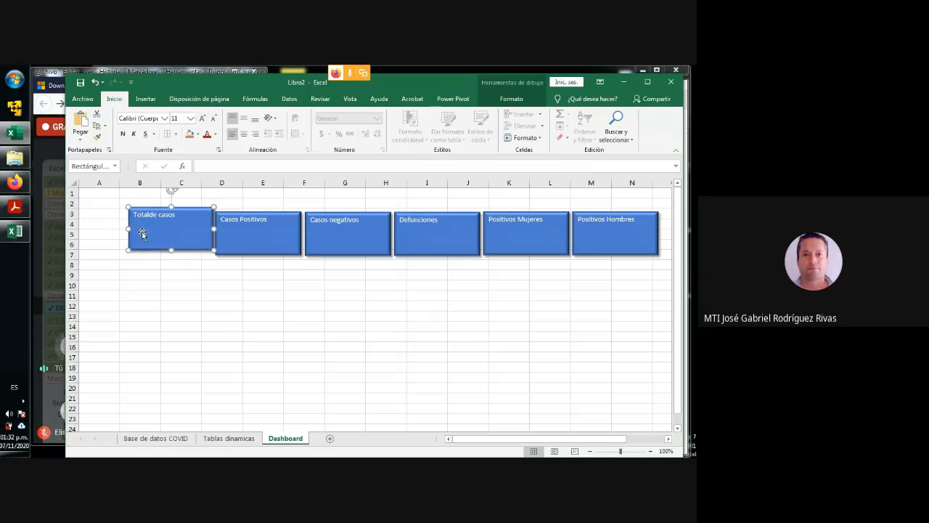
left_click(140, 244)
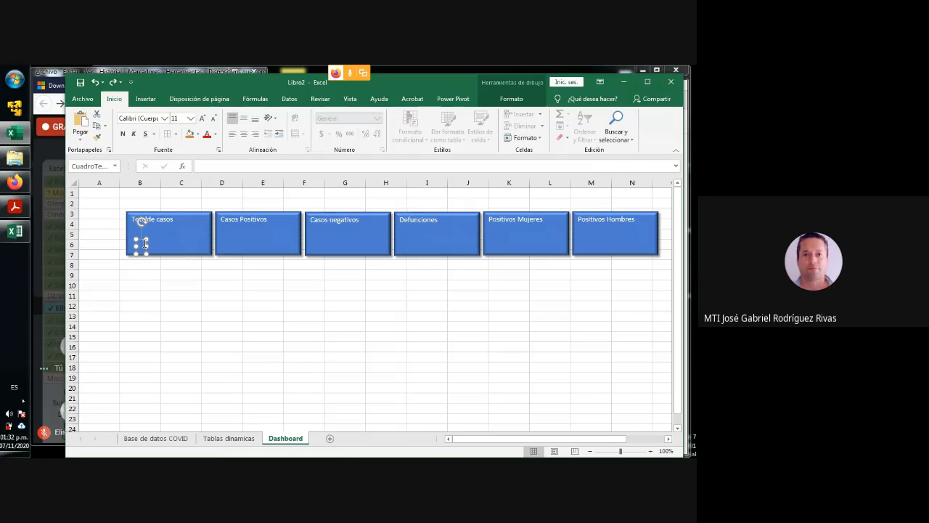
- Link the new text box in the first rectangle to the total cases cell with ='Tablas dinamicas'!$F$17
left_click(211, 166)
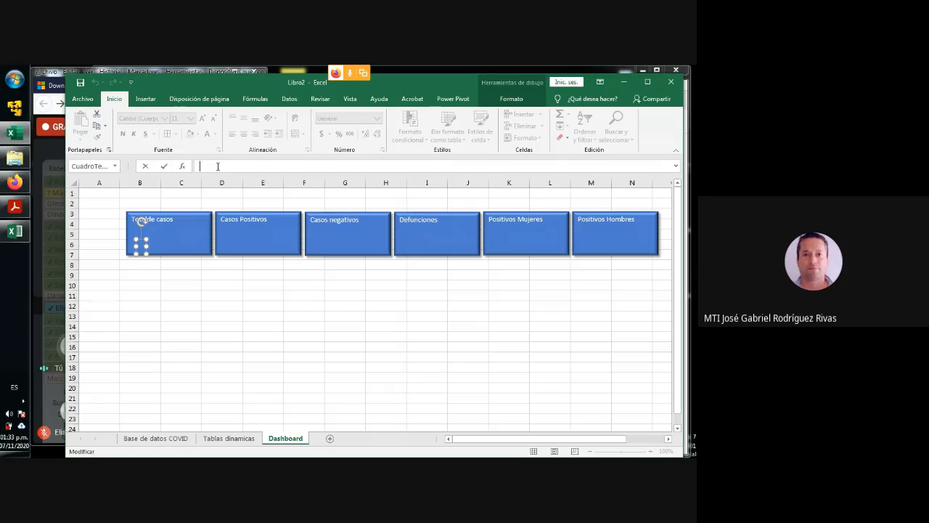
type("=")
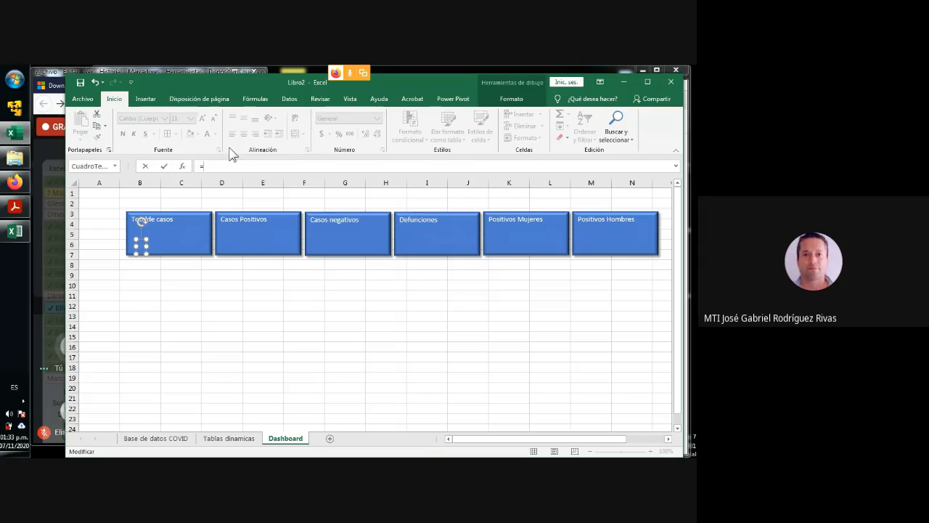
left_click(238, 439)
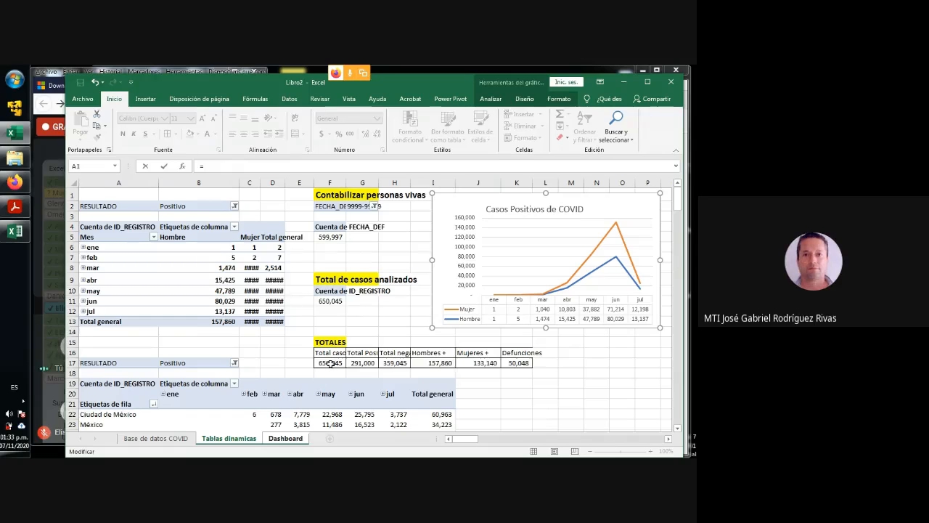
left_click(330, 365)
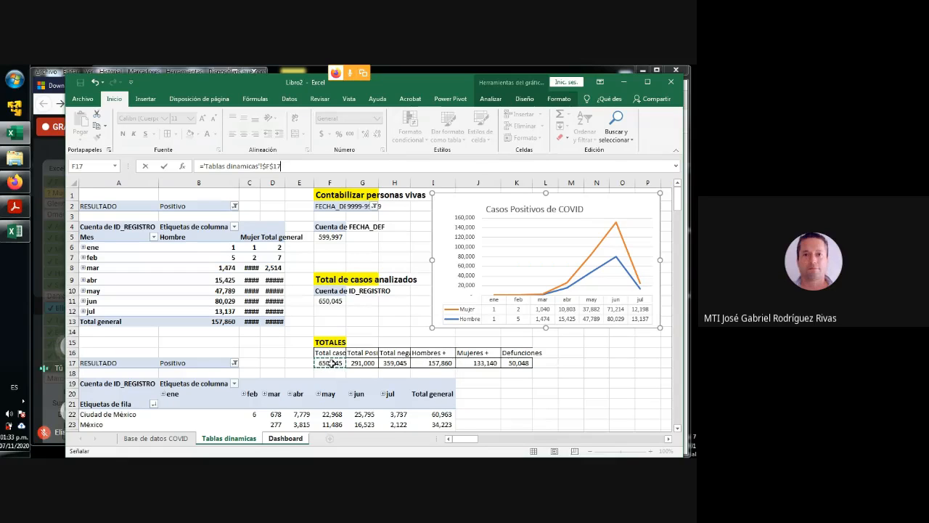
key("Return")
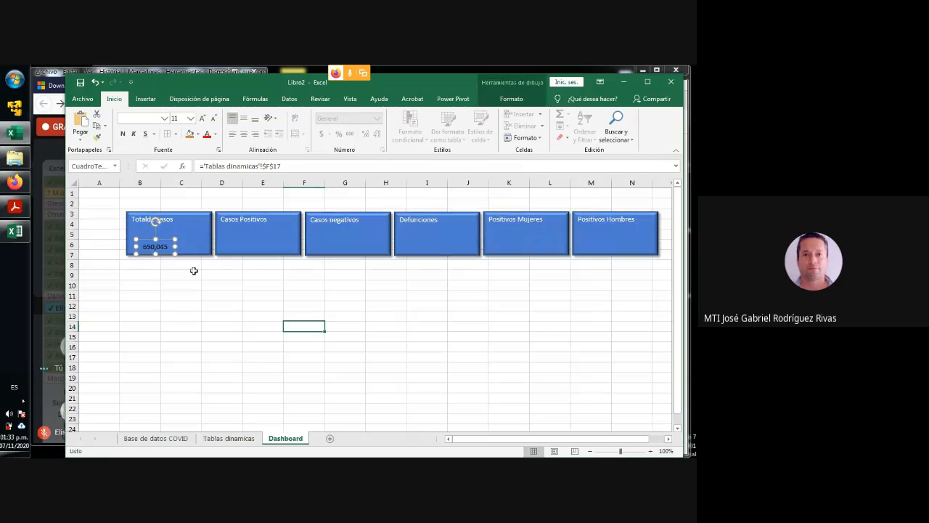
- Format the total cases figure as 16 pt bold and move it slightly up inside its rectangle
left_click(149, 297)
left_click(158, 247)
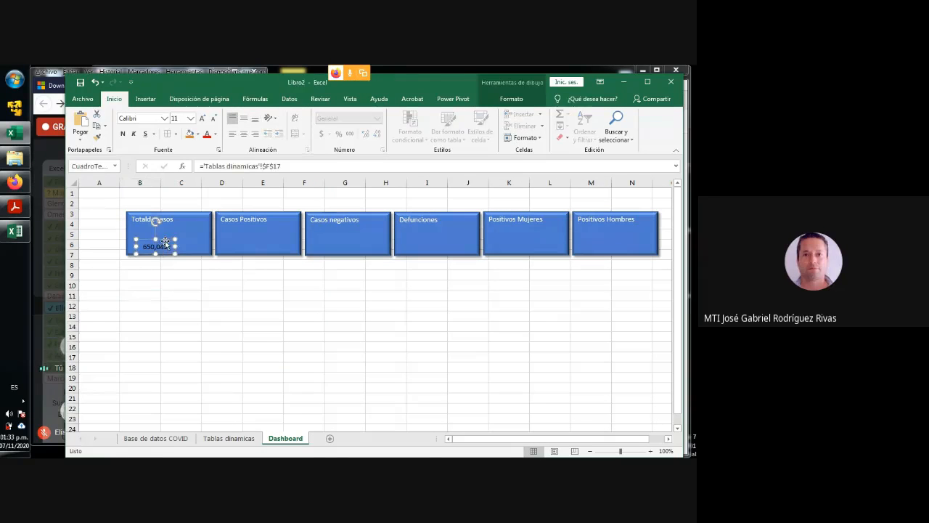
left_click(202, 117)
left_click(202, 117)
left_click(202, 118)
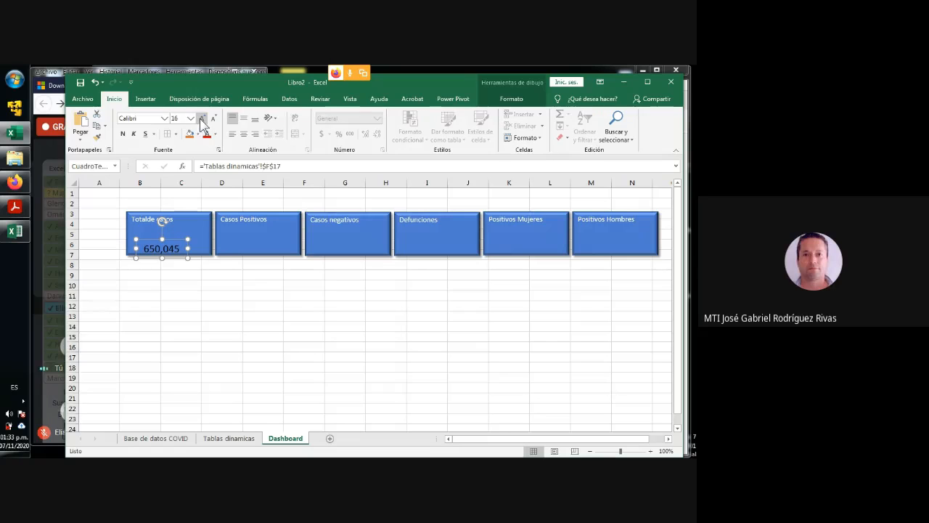
left_click_drag(173, 239, 170, 235)
left_click(124, 134)
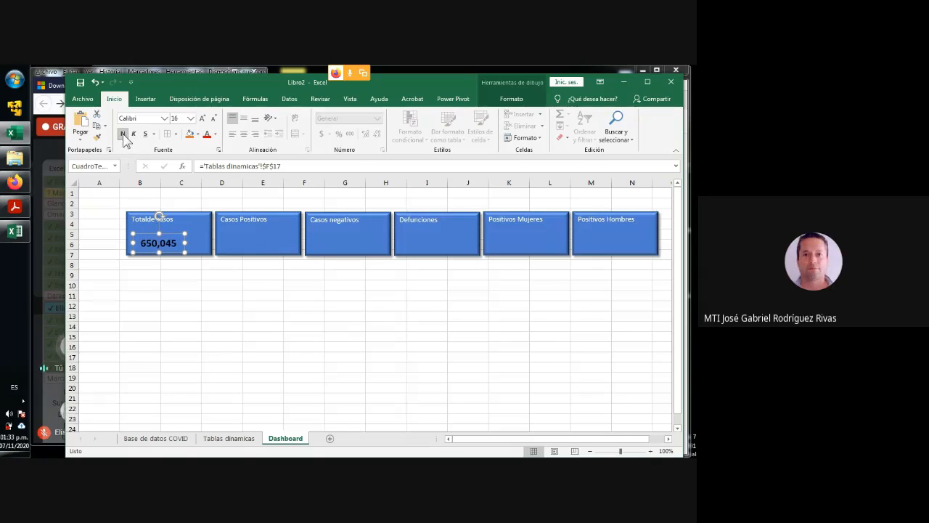
- Try the Blackoak Std and Algerian fonts on the total cases figure
left_click(164, 118)
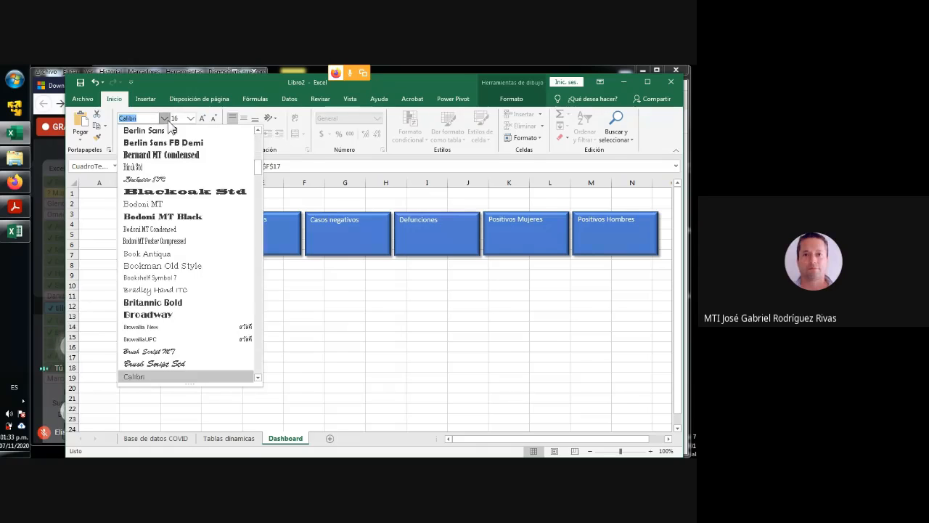
left_click(163, 193)
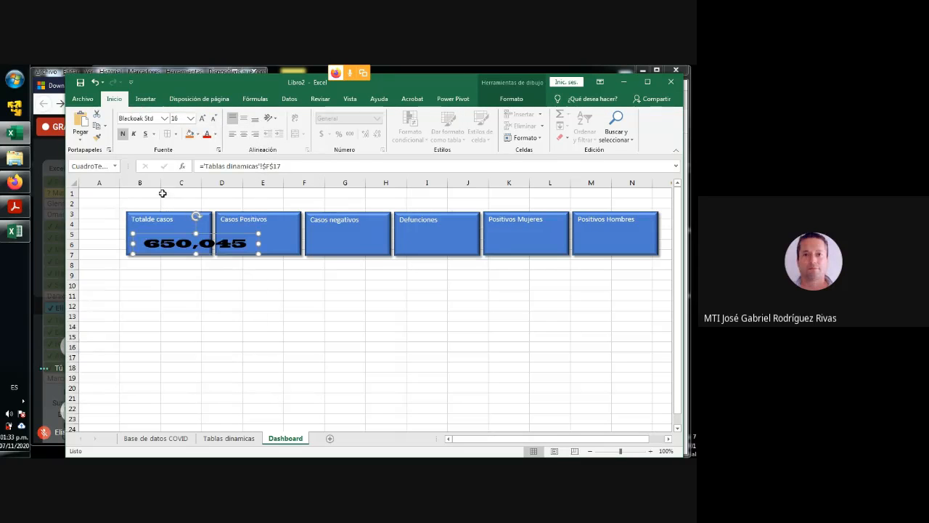
left_click(164, 119)
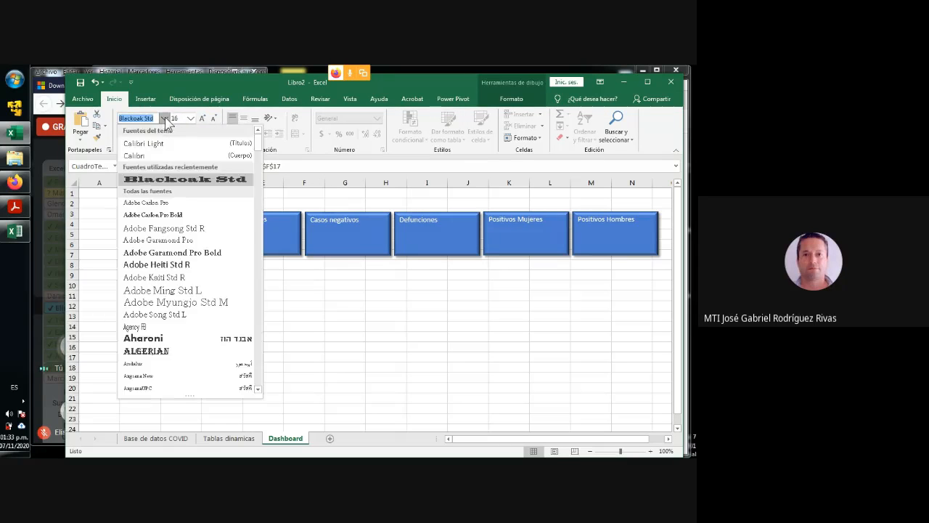
left_click(152, 349)
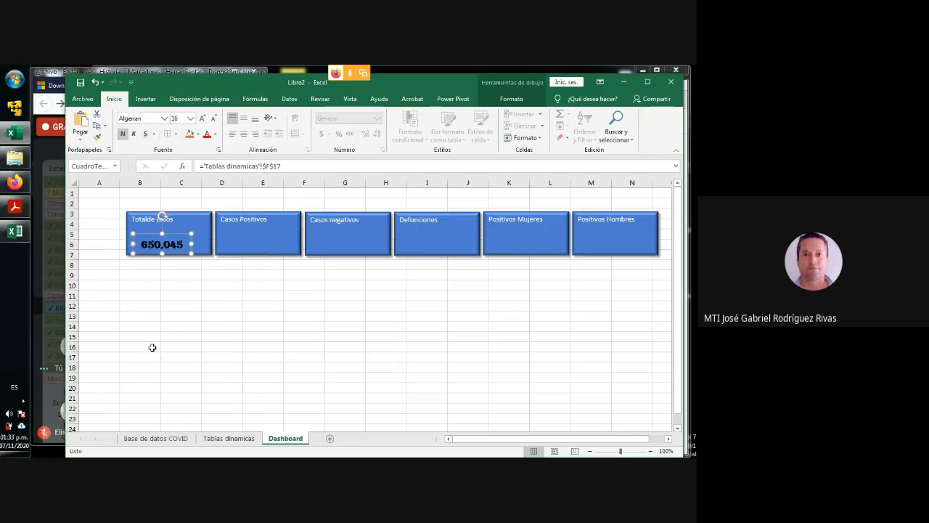
- Set the font of the total cases figure to Arial Black
left_click(164, 118)
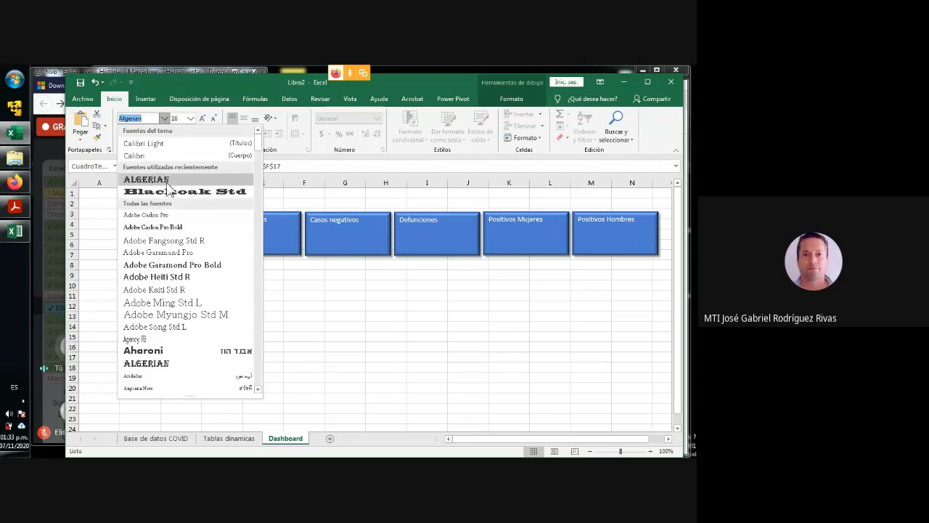
scroll(183, 265, "down", 5)
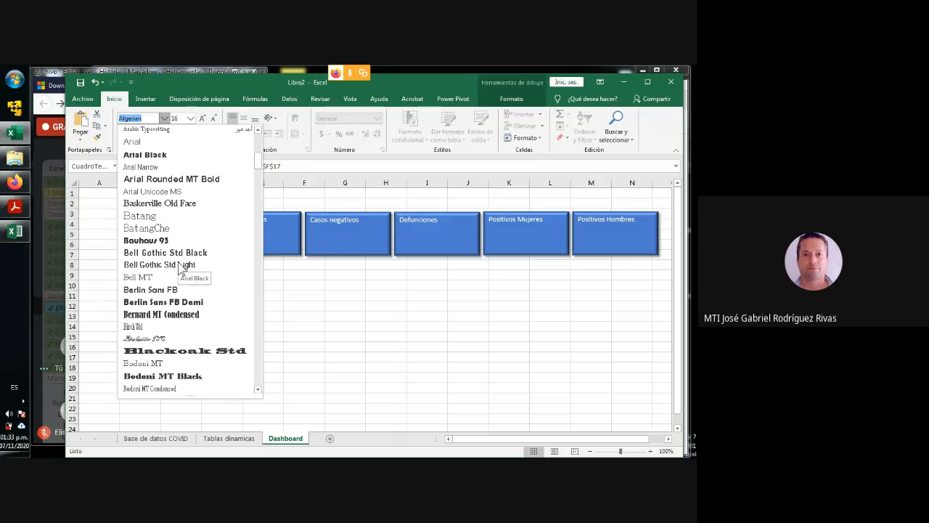
left_click(166, 155)
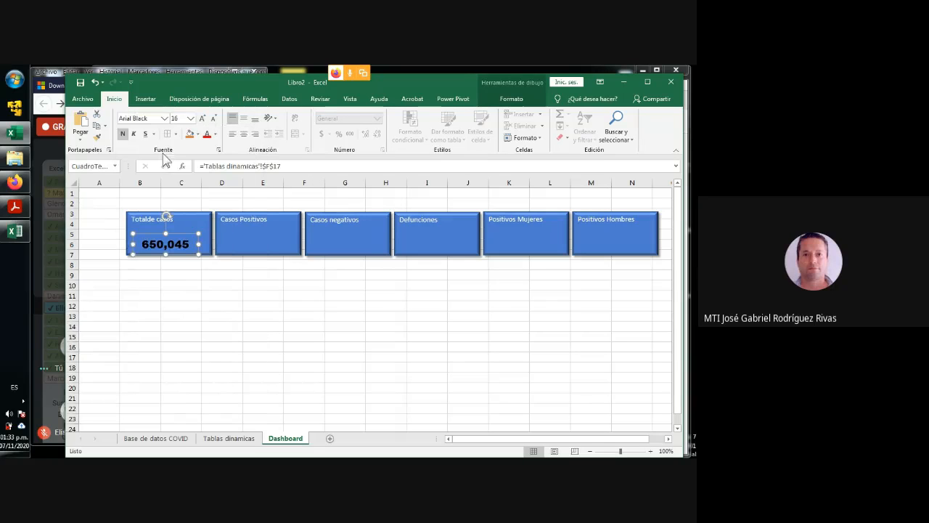
left_click(210, 305)
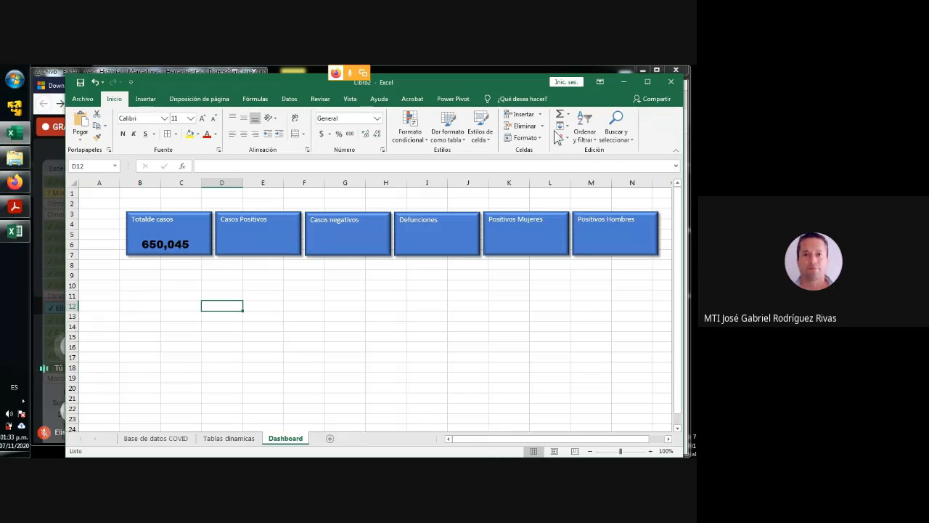
- Insert an empty text box inside the "Casos Positivos" rectangle, below its label
left_click(145, 99)
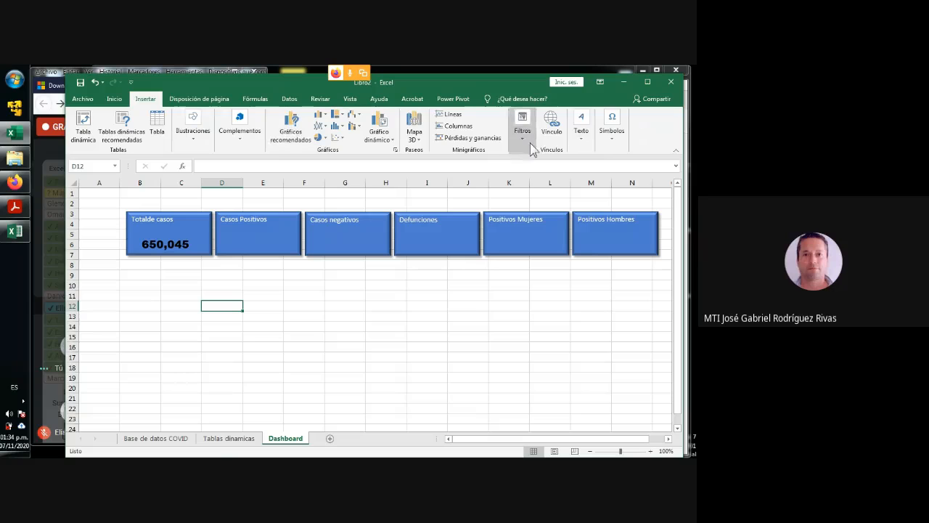
left_click(581, 129)
left_click(582, 171)
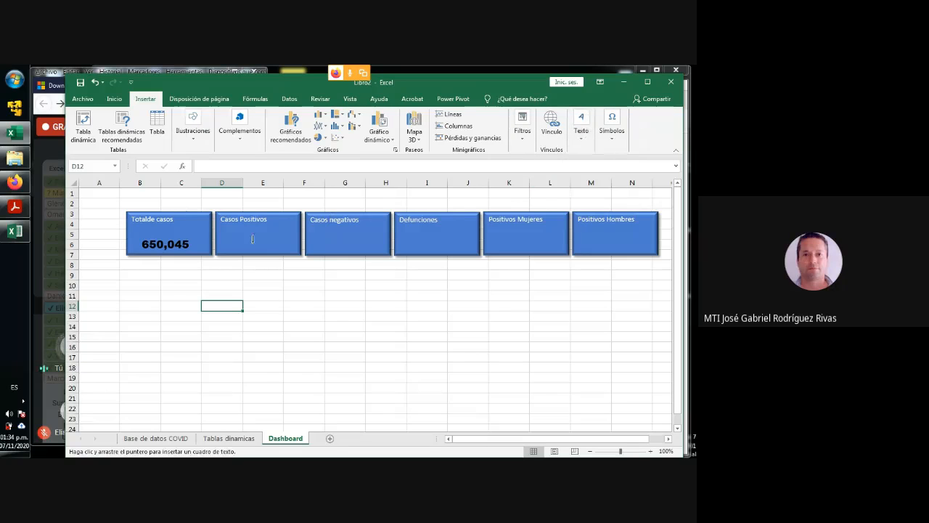
left_click(222, 245)
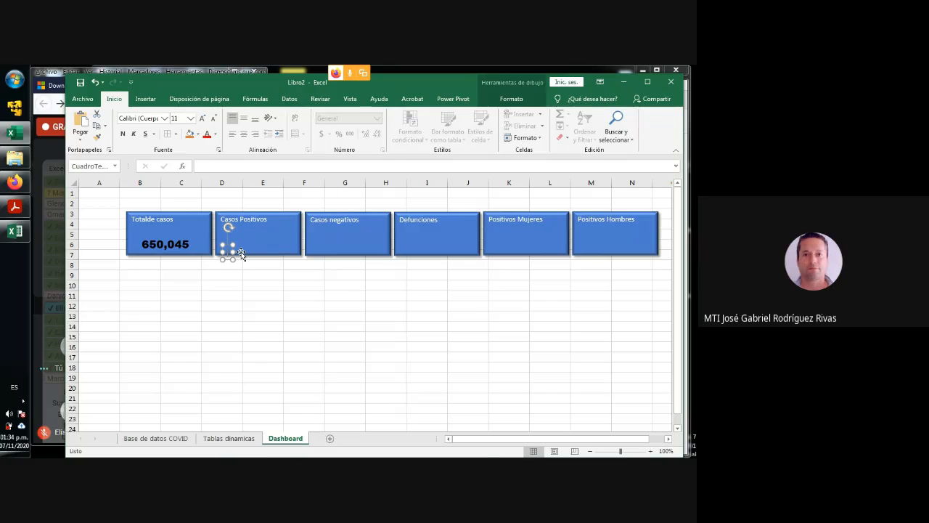
- Link the text box to ='Tablas dinamicas'!$G$17 and reposition it within the "Casos Positivos" rectangle
left_click(218, 168)
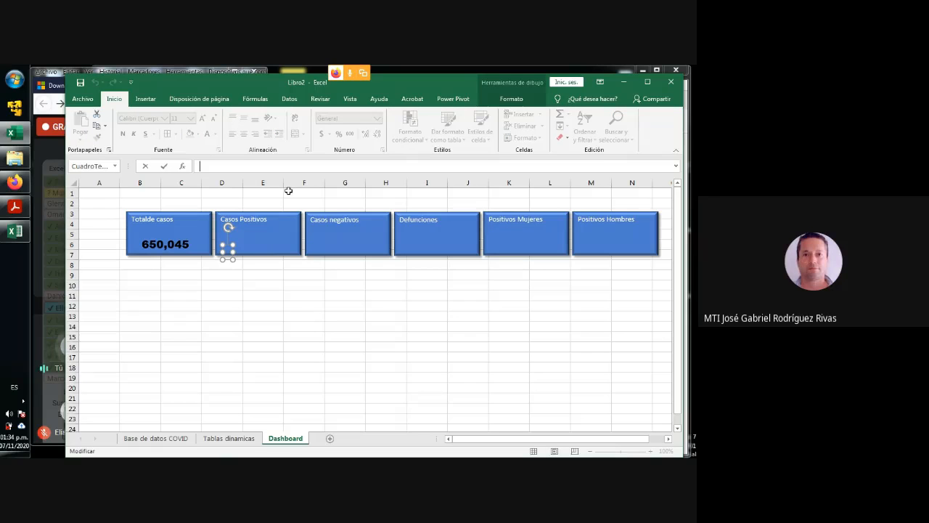
type("=")
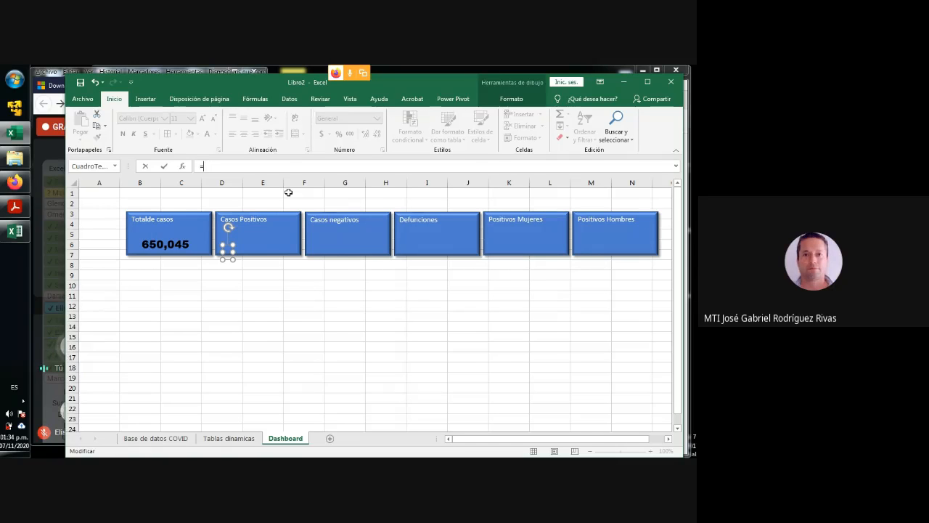
left_click(230, 440)
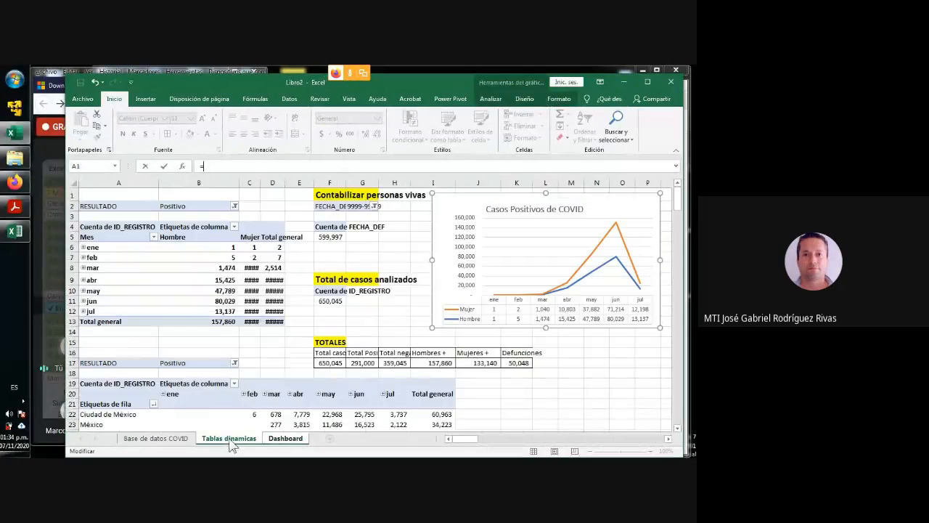
left_click(364, 365)
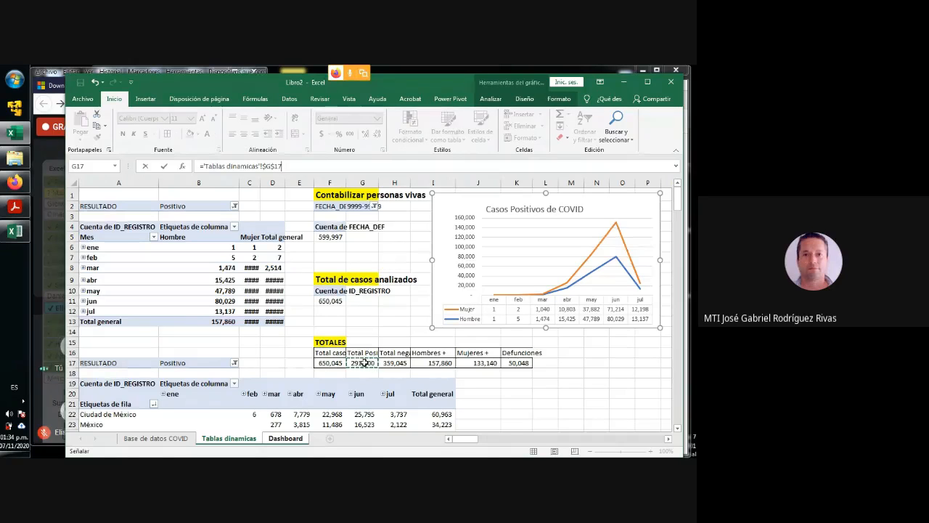
key("Return")
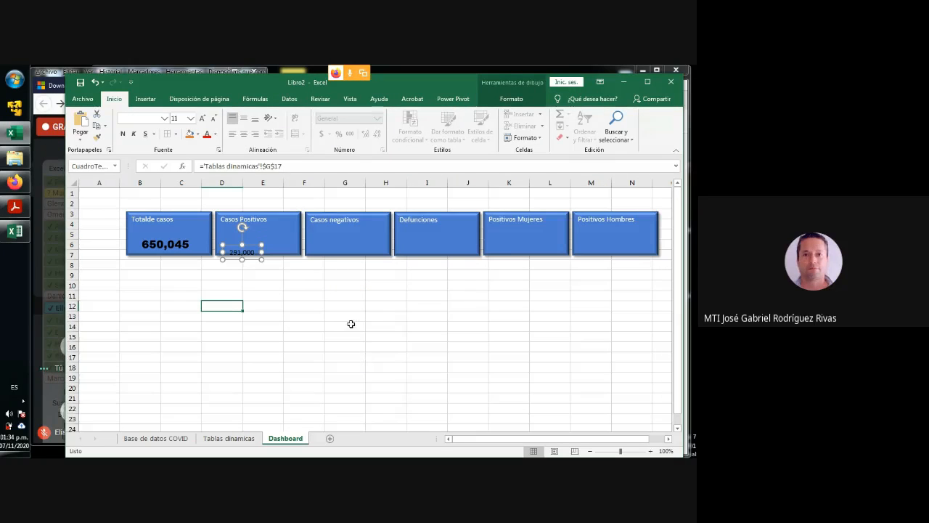
left_click_drag(249, 245, 258, 238)
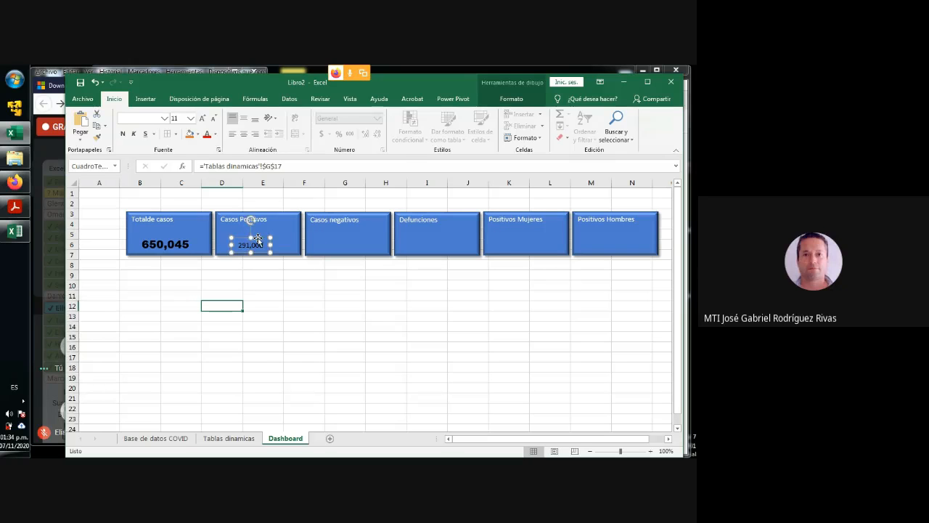
- Set the font of the figure in the "Casos Positivos" rectangle to Arial Black, matching the total cases figure
left_click(183, 248)
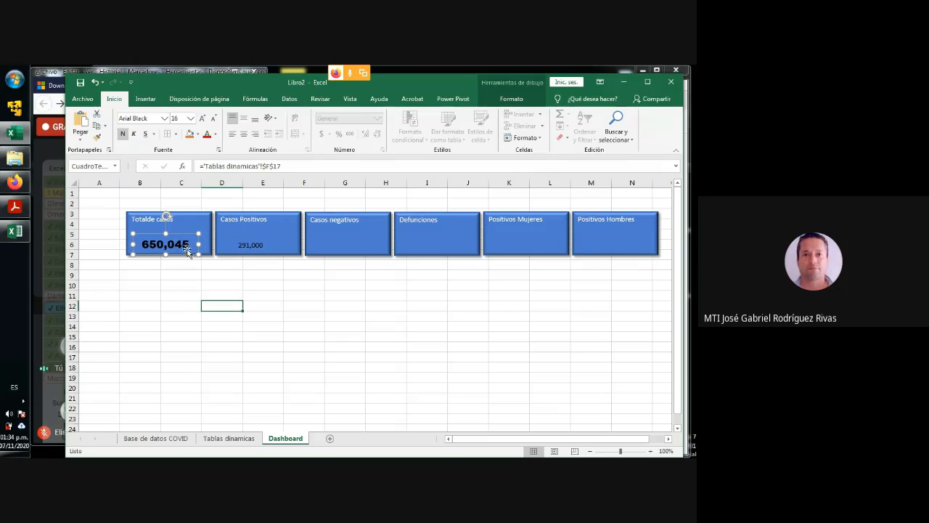
left_click(253, 245)
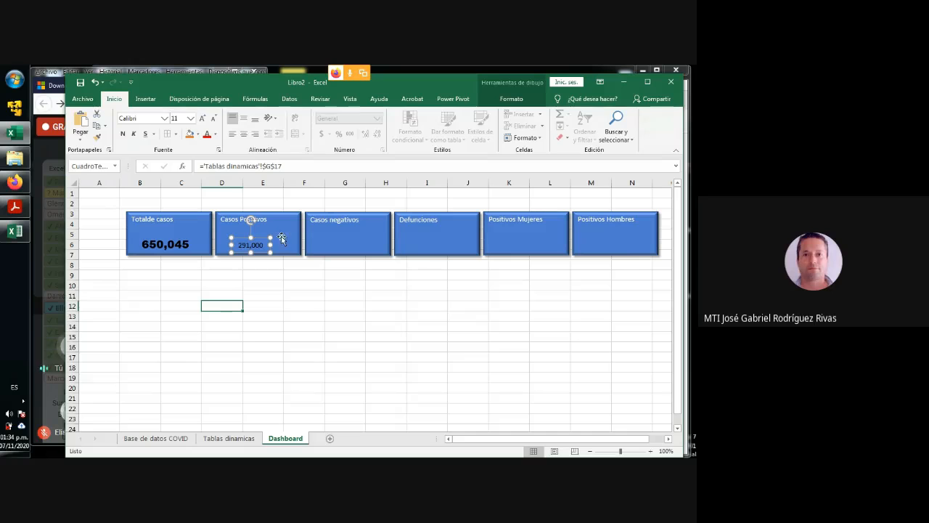
left_click(164, 119)
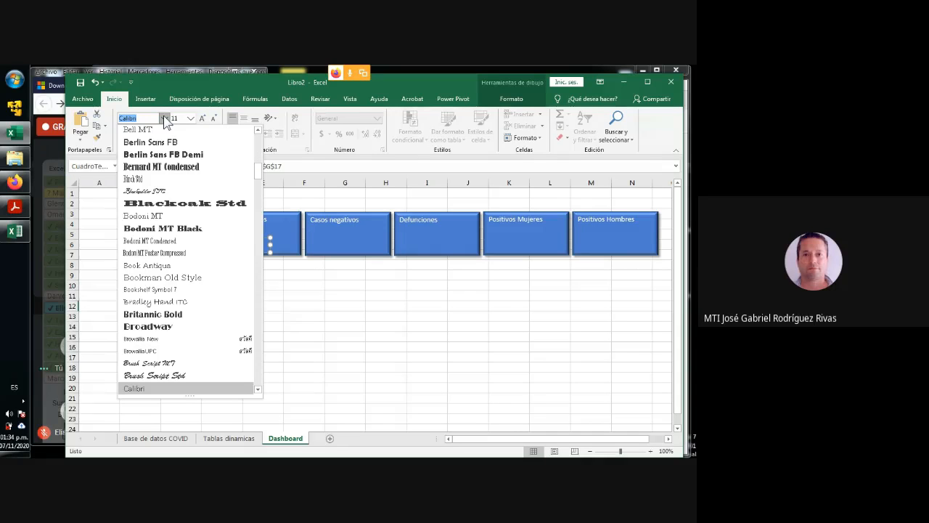
scroll(185, 215, "down", 4)
scroll(185, 215, "up", 7)
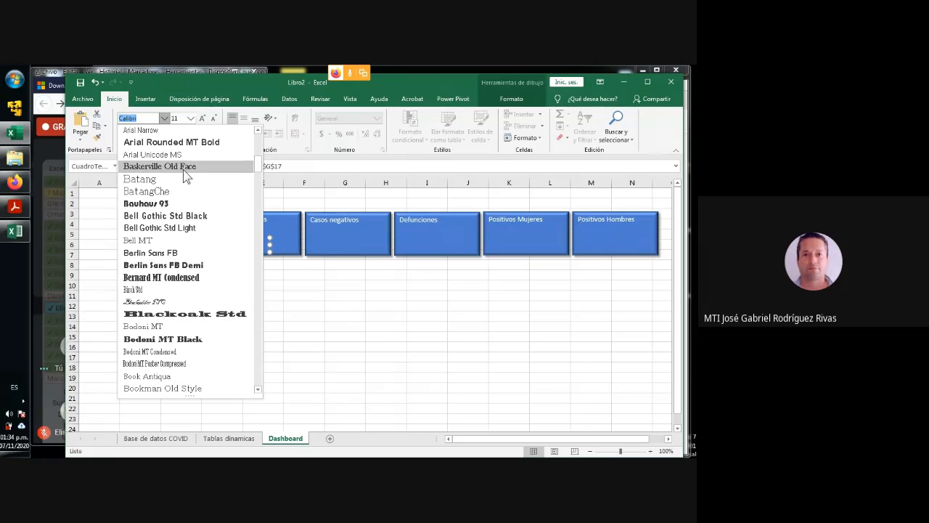
scroll(185, 174, "up", 6)
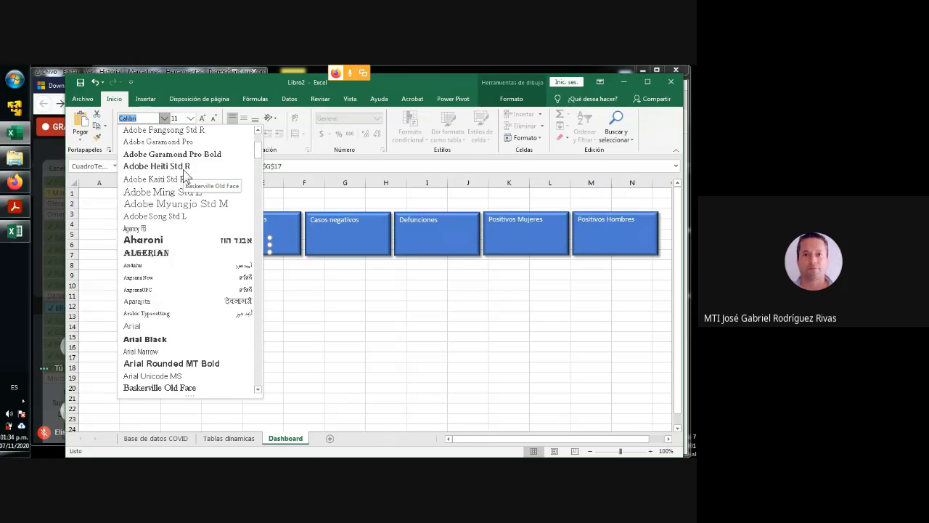
left_click(162, 338)
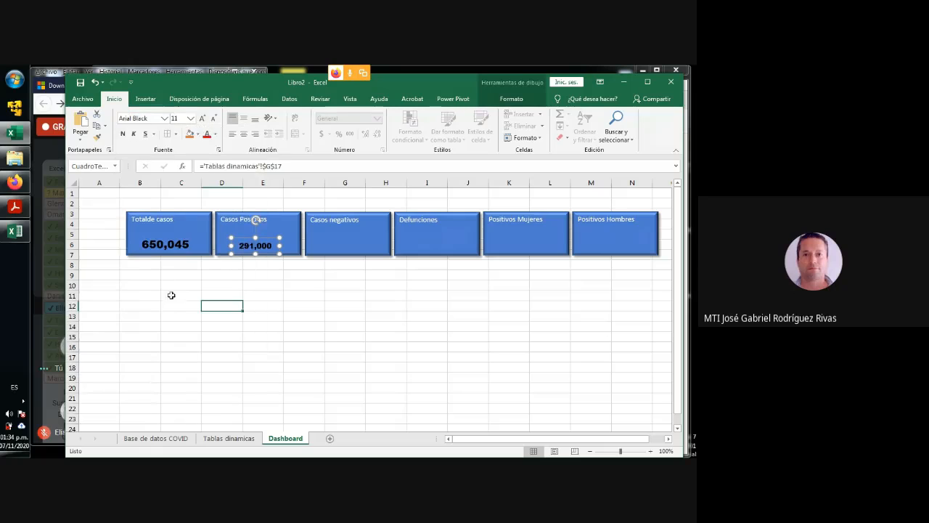
- Enlarge the "Casos Positivos" figure to size 16 and reposition it within its rectangle, below the label
left_click(203, 122)
left_click(203, 122)
left_click(203, 122)
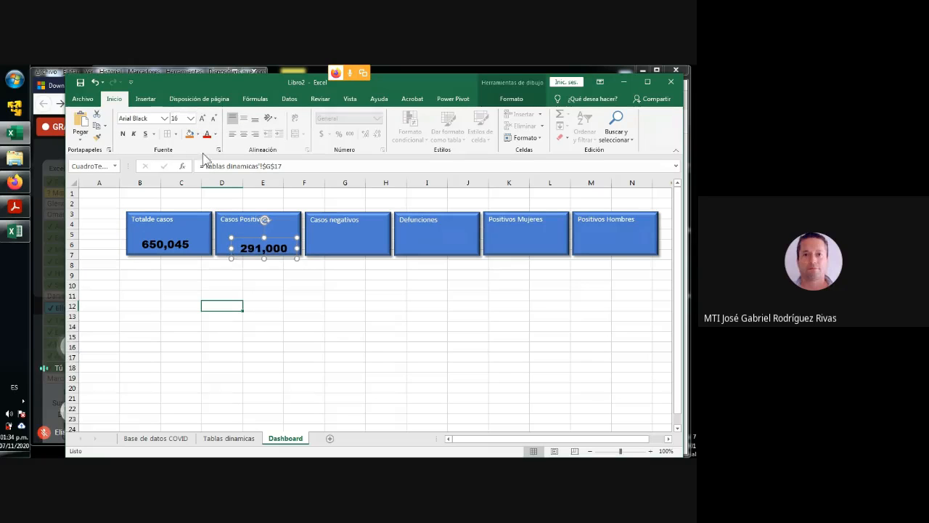
left_click_drag(253, 242, 246, 238)
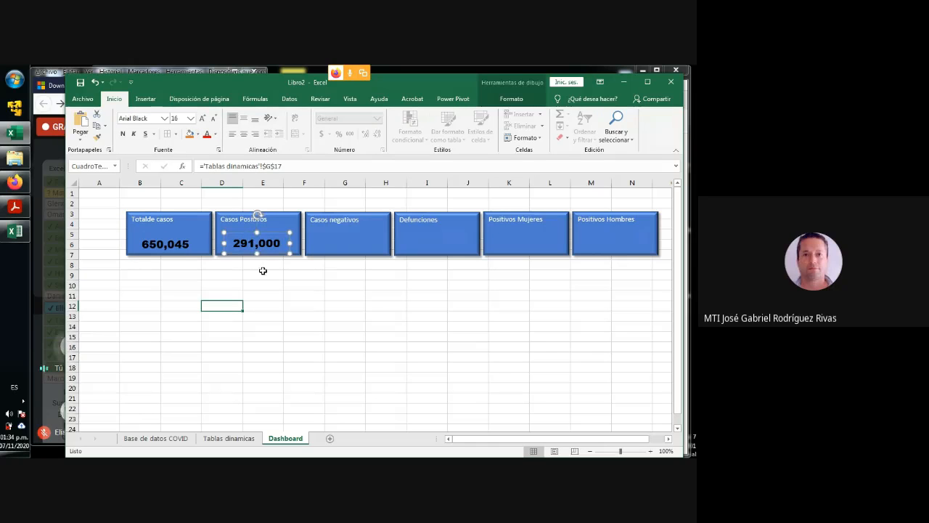
left_click(299, 316)
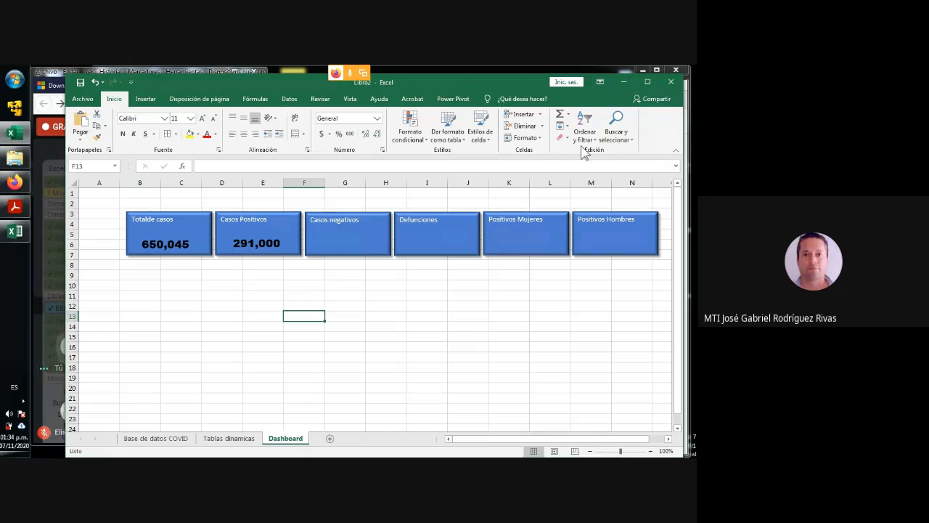
- Insert an empty text box inside the "Casos negativos" rectangle, below its label
left_click(147, 101)
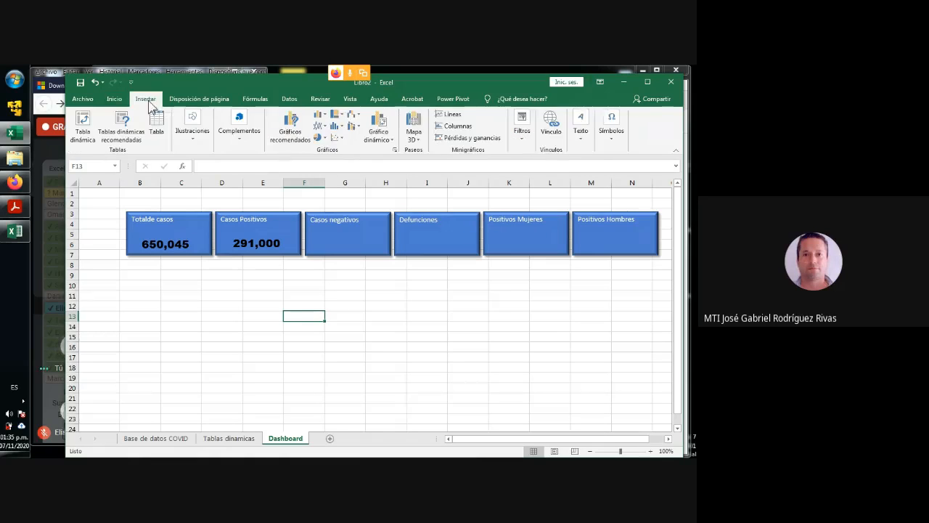
left_click(584, 133)
left_click(580, 166)
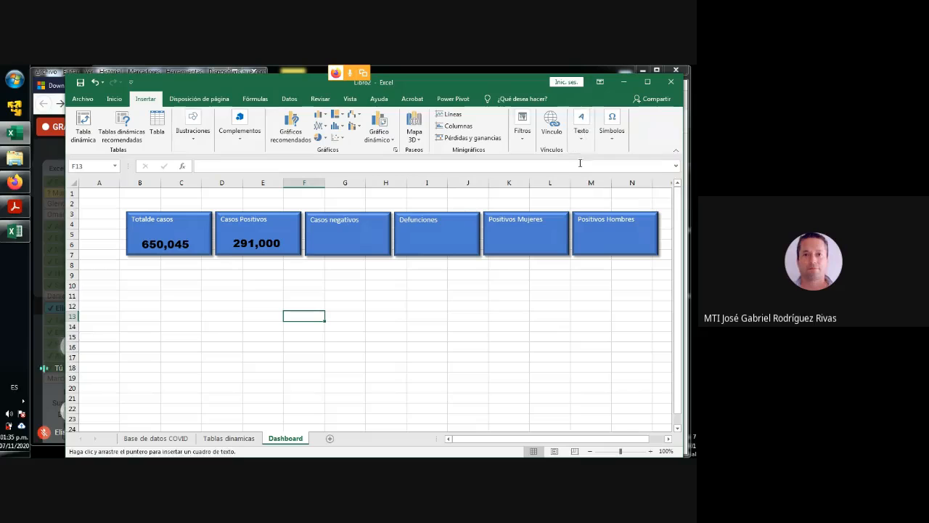
left_click(315, 246)
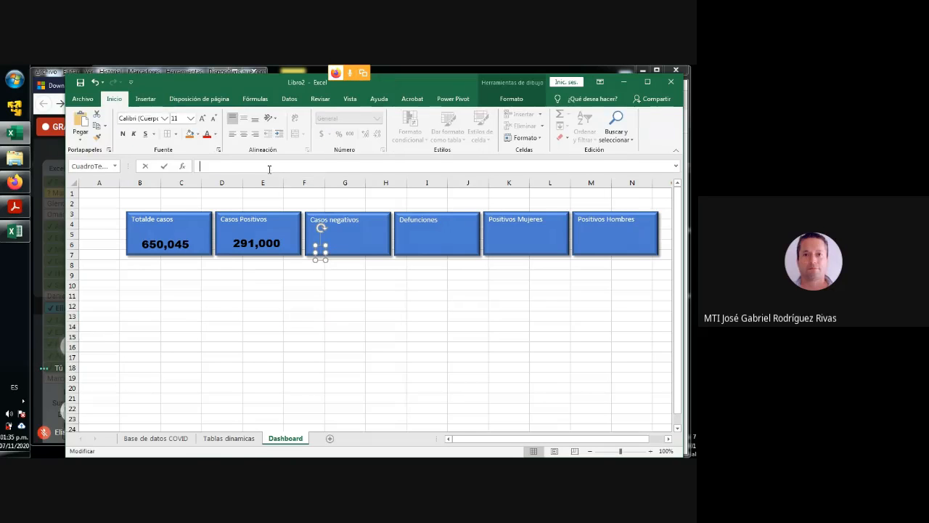
- Link the new text box to ='Tablas dinamicas'!$H$17 and reposition it within the "Casos negativos" rectangle
type("=")
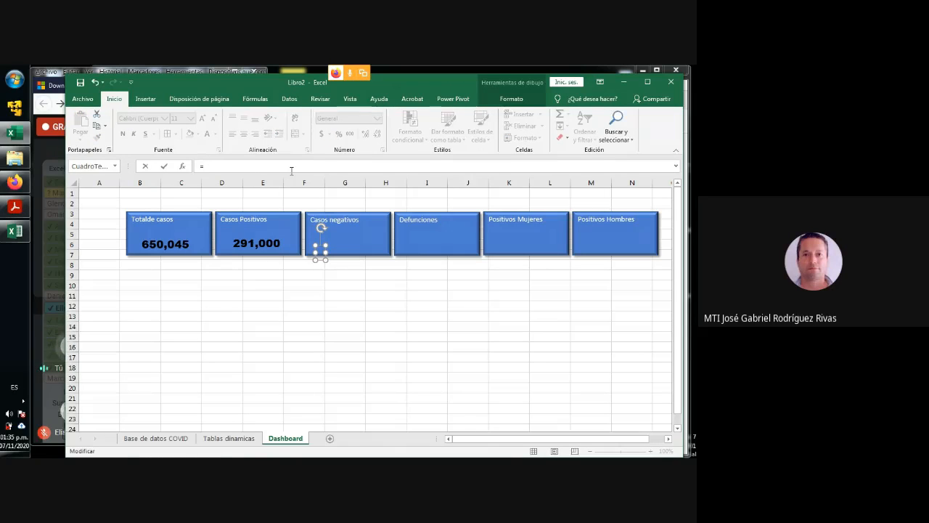
left_click(230, 440)
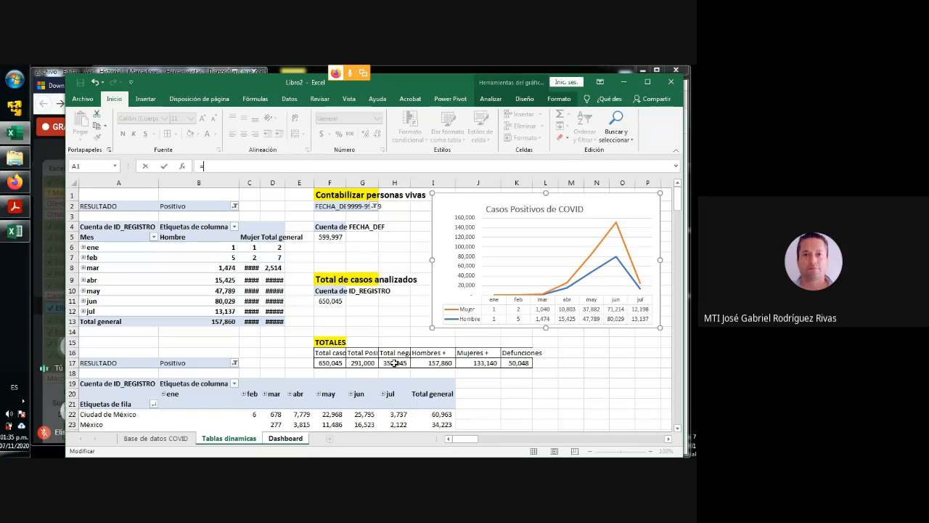
left_click(394, 363)
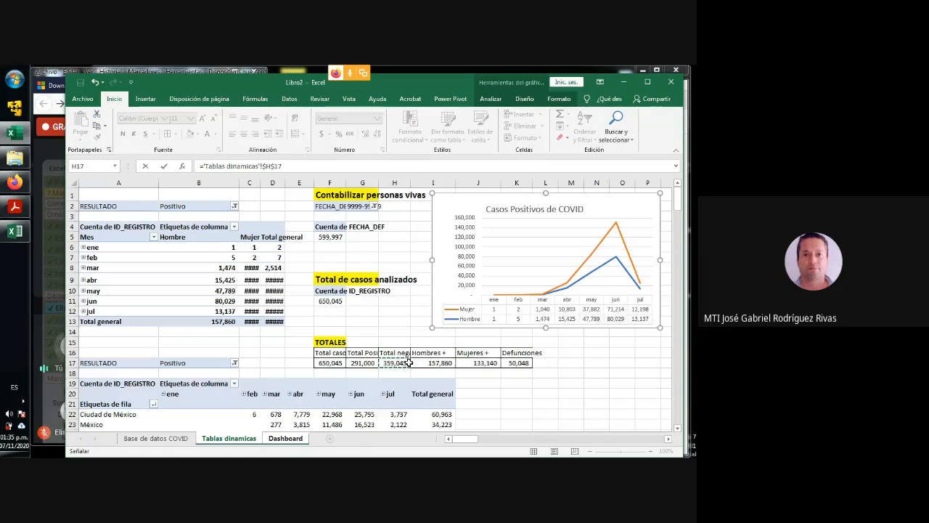
key("Return")
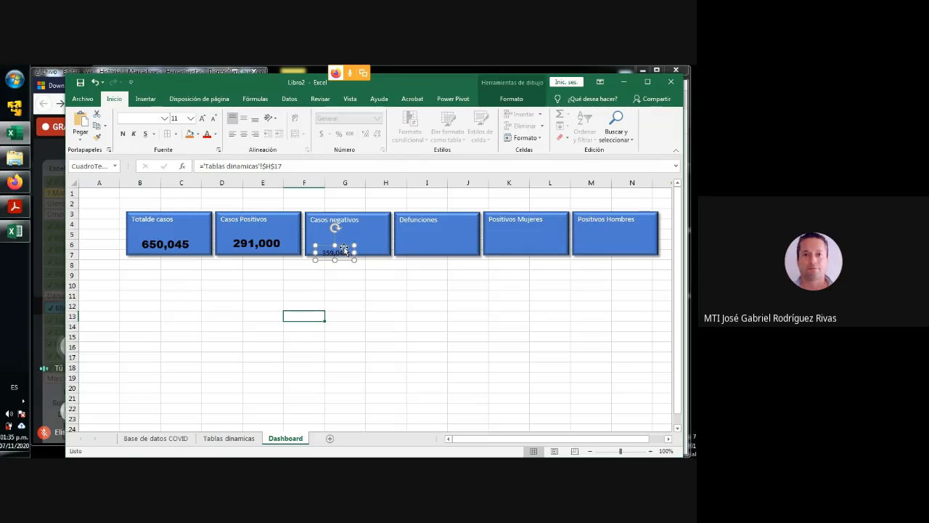
left_click_drag(344, 247, 350, 238)
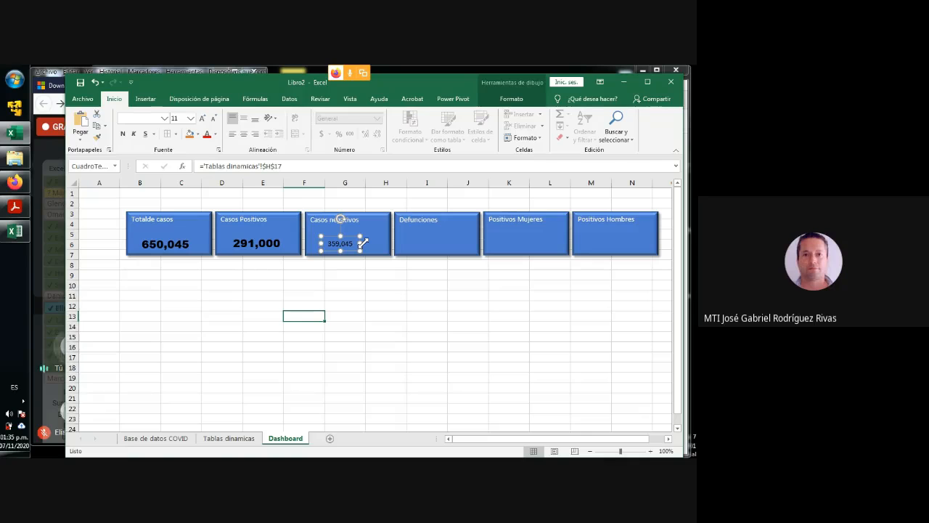
- Insert an empty text box inside the "Defunciones" rectangle, below its label
left_click(419, 245)
left_click(144, 99)
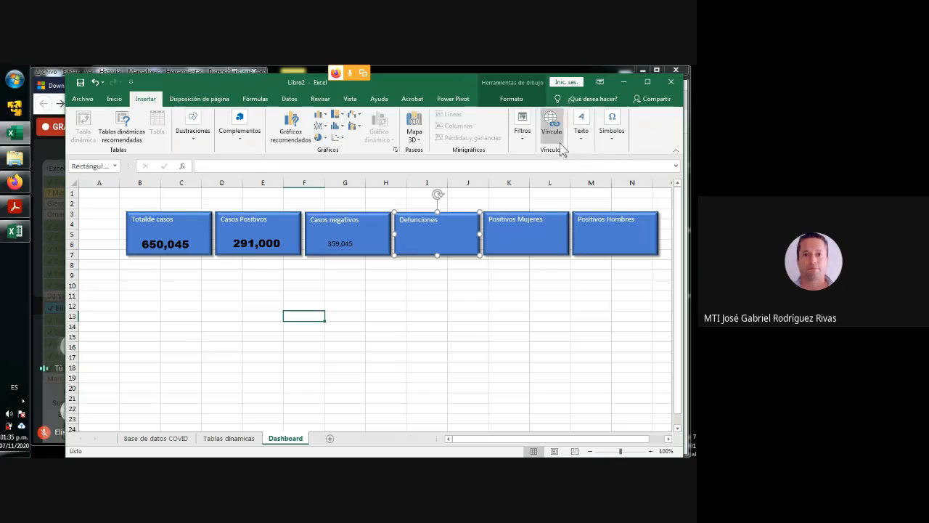
left_click(580, 124)
left_click(581, 174)
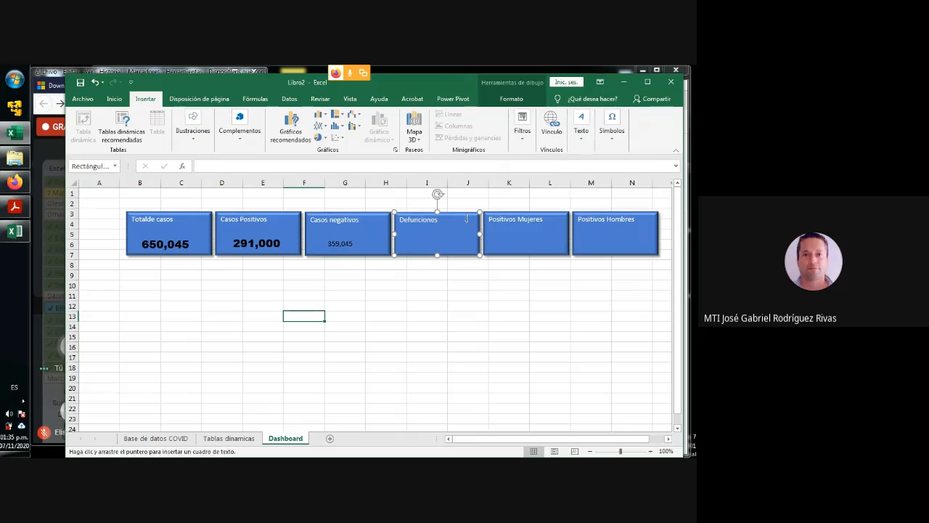
left_click(404, 244)
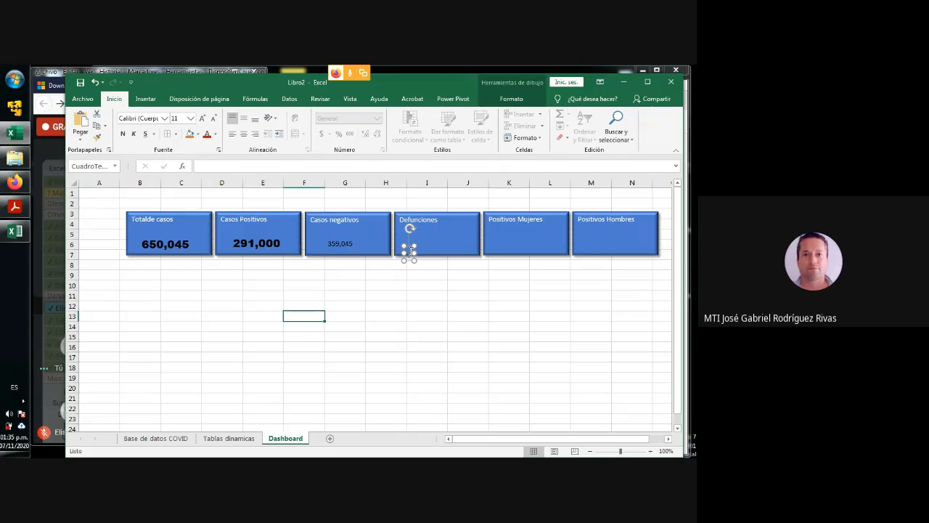
type("1")
left_click(234, 439)
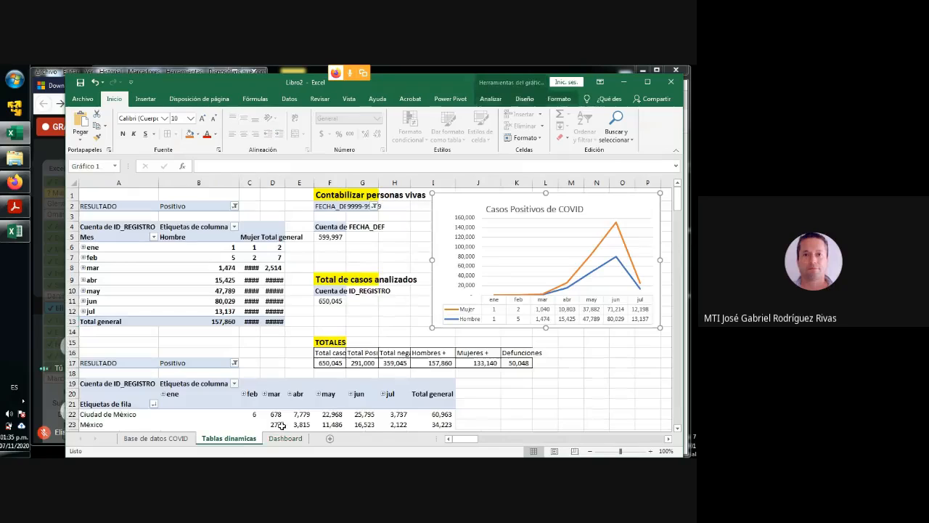
left_click(518, 362)
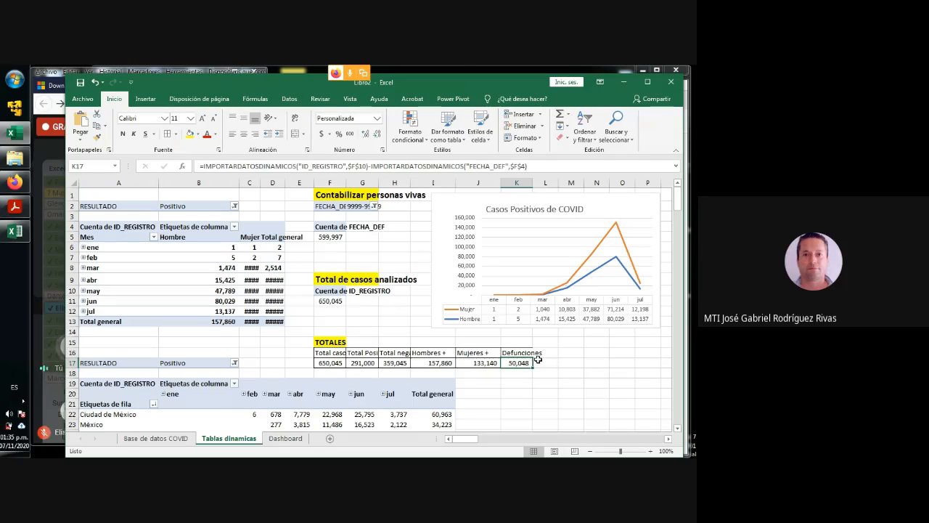
key("Down")
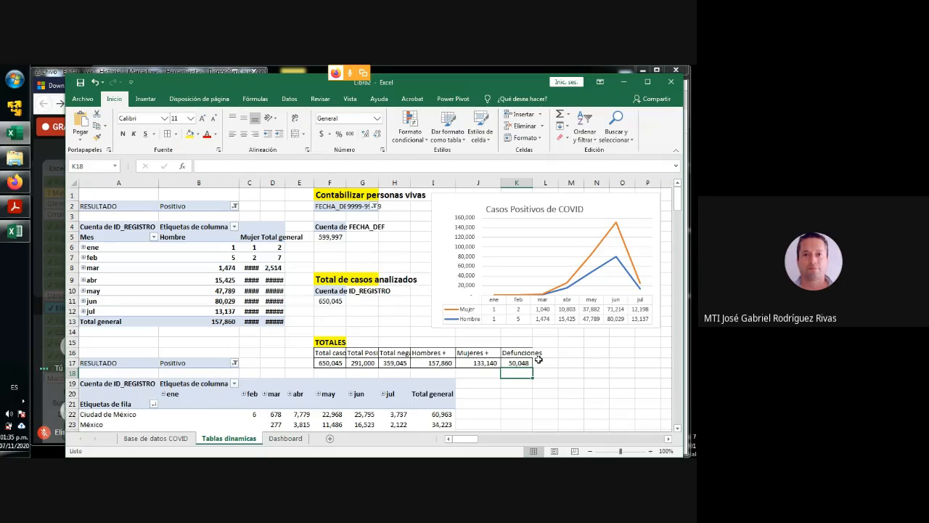
left_click(520, 362)
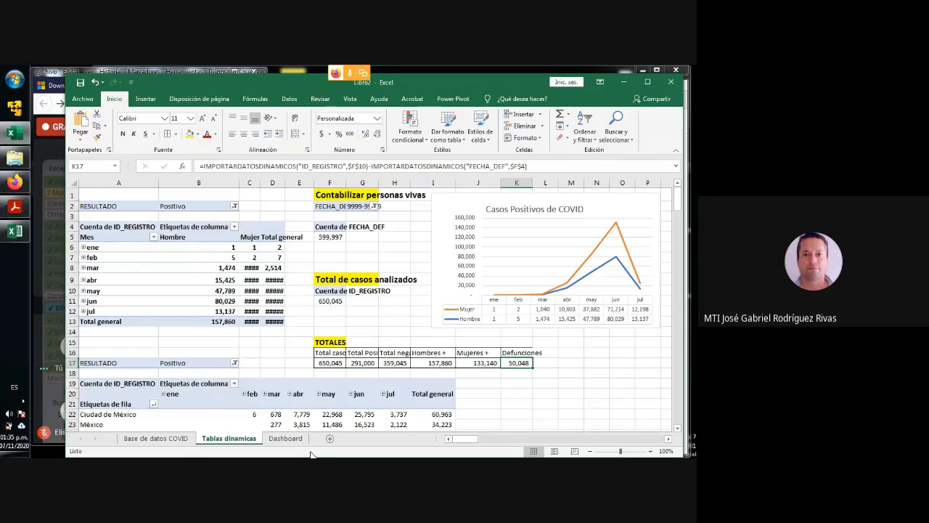
left_click(285, 438)
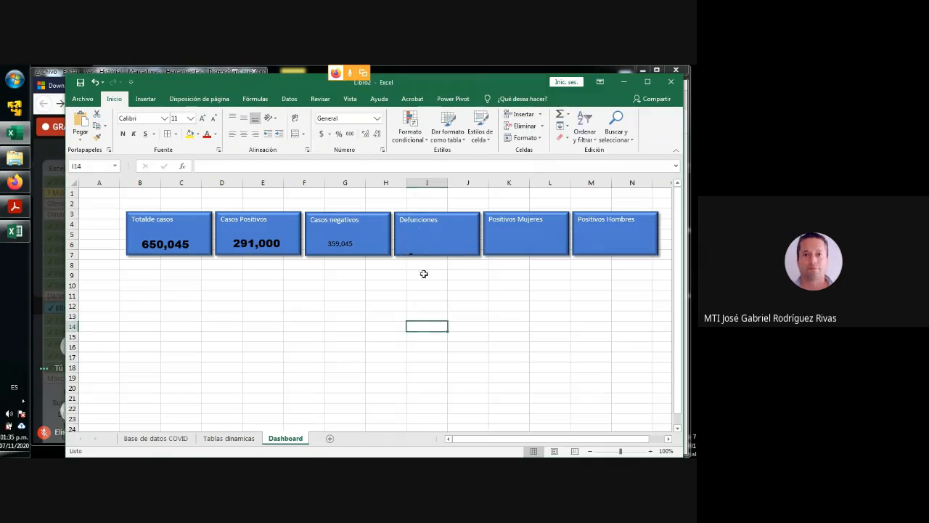
left_click(412, 252)
key("BackSpace")
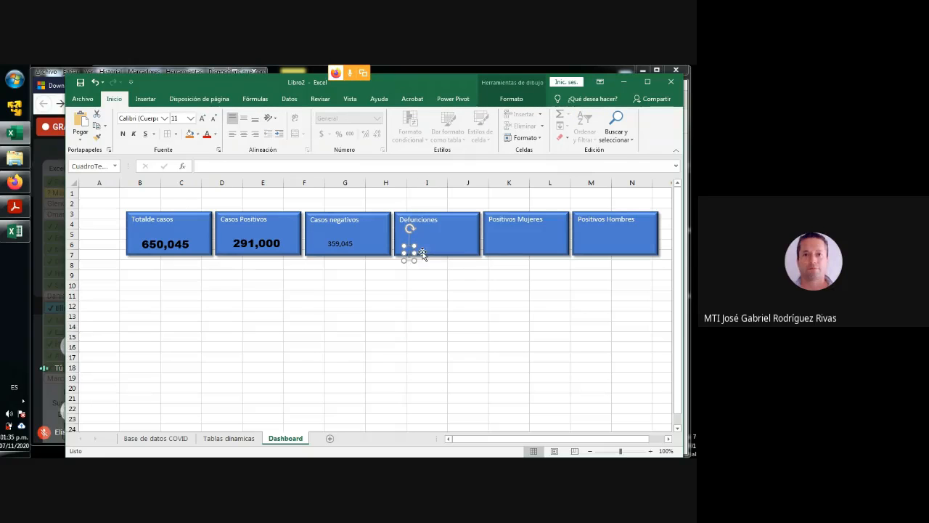
- Link the "Defunciones" text box to ='Tablas dinamicas'!K17 and reposition it within its rectangle
left_click(214, 167)
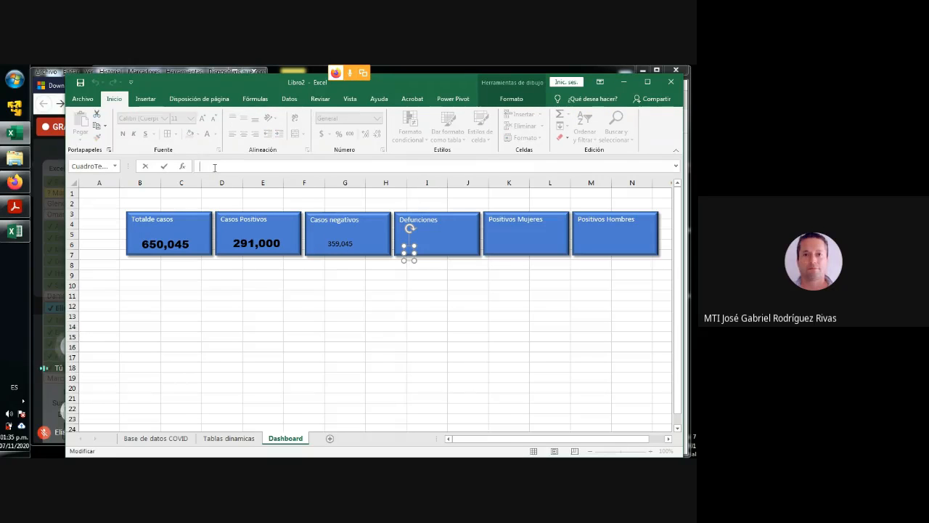
type("=")
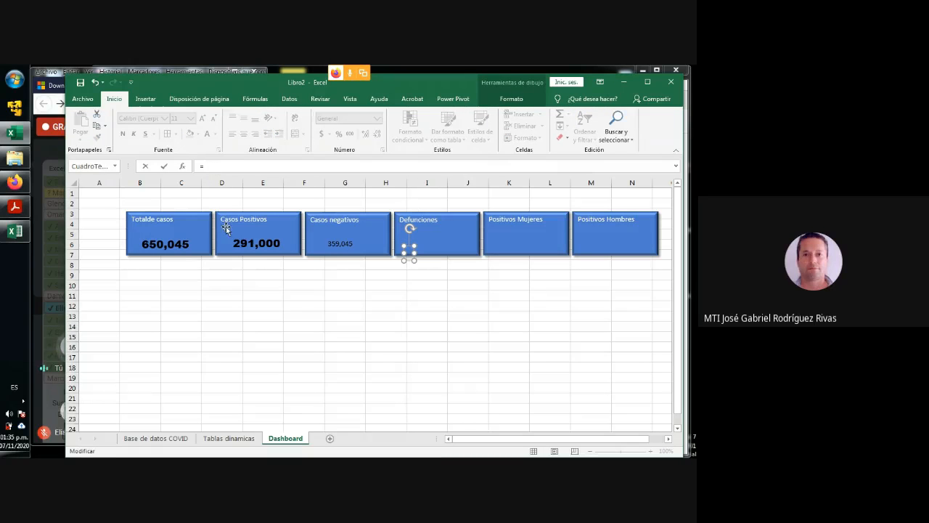
left_click(231, 439)
left_click(525, 364)
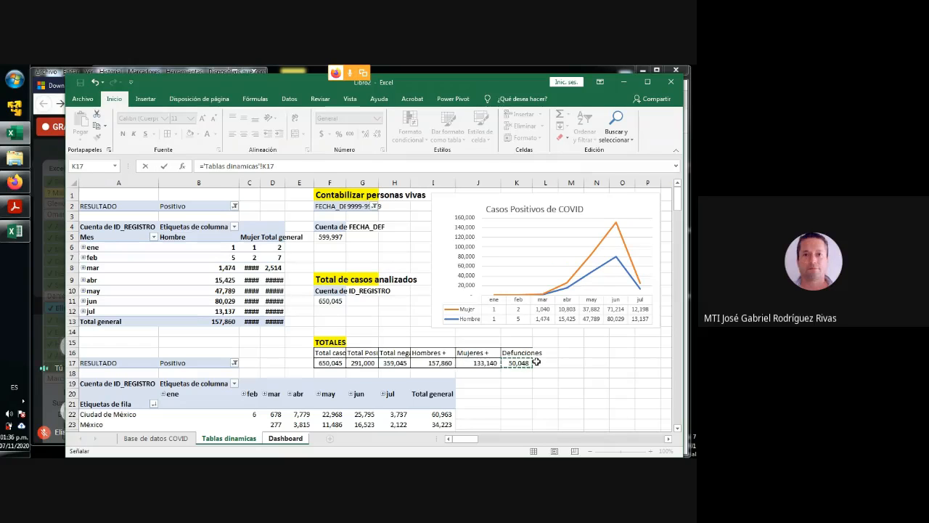
key("Return")
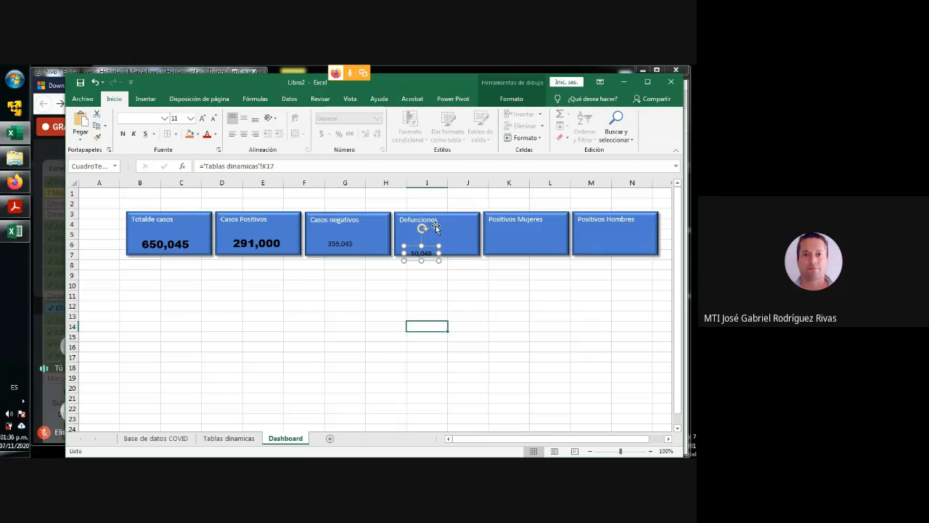
left_click_drag(431, 245, 441, 240)
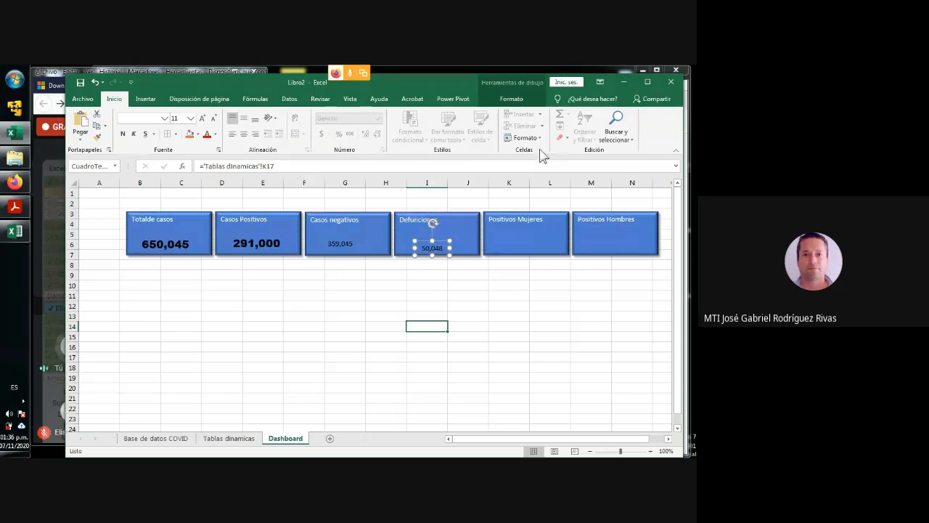
- Insert an empty text box inside the "Positivos Mujeres" rectangle, below its label
left_click(146, 98)
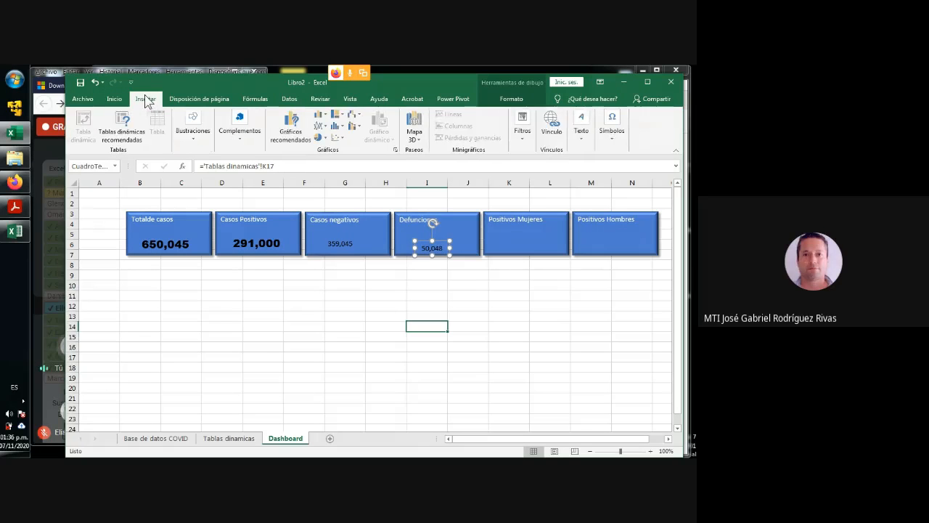
left_click(578, 143)
left_click(584, 168)
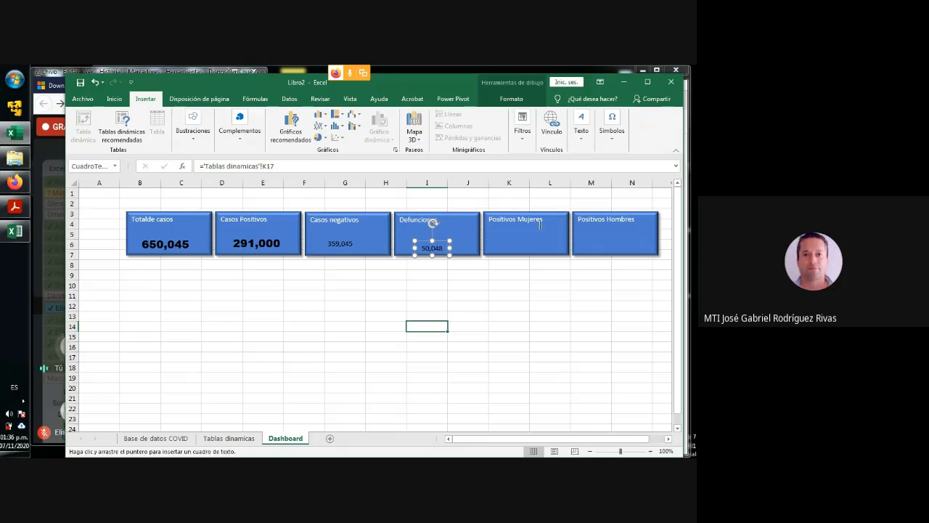
left_click(495, 248)
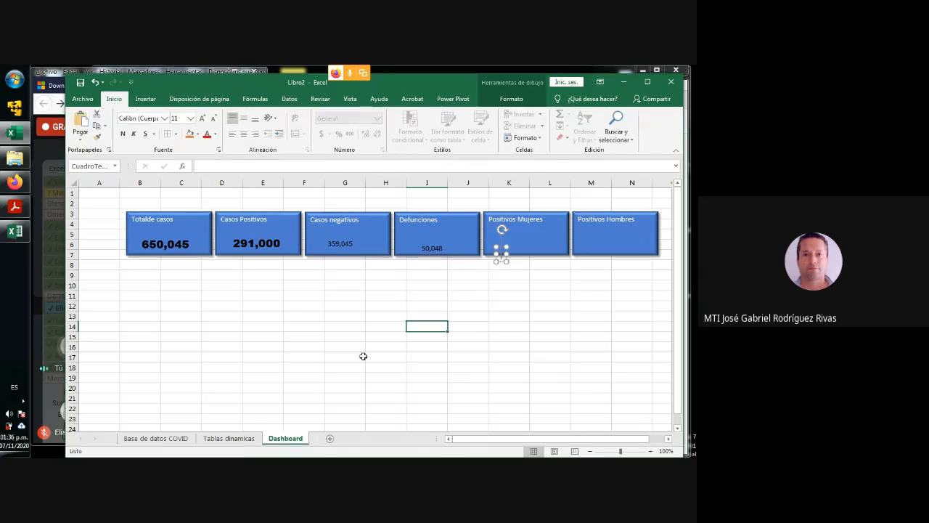
- Link the "Positivos Mujeres" text box to ='Tablas dinamicas'!J17, and reposition it and the "Defunciones" figure within their rectangles
left_click(308, 170)
type("=")
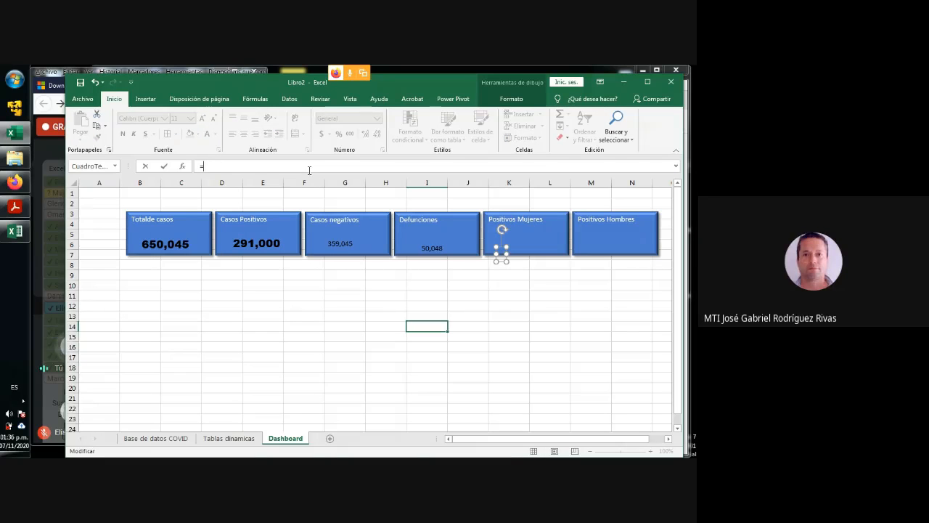
left_click(229, 439)
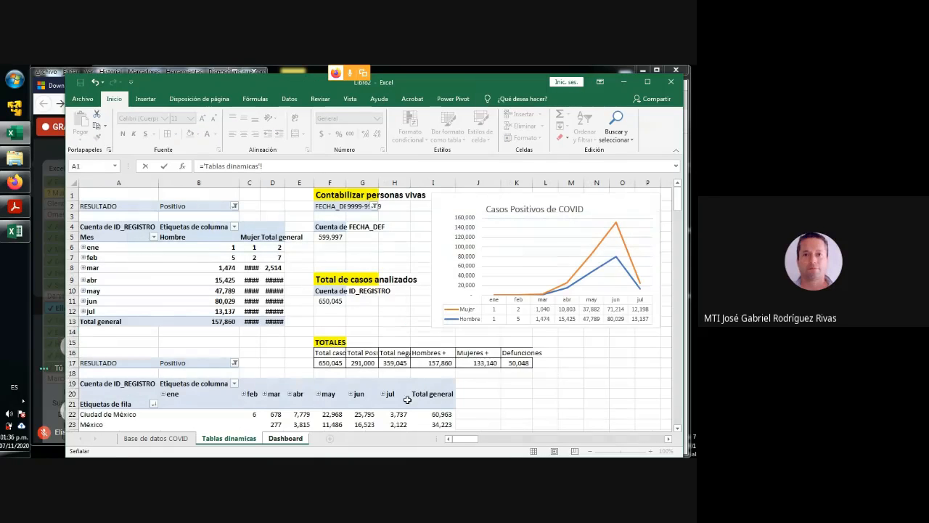
left_click(483, 364)
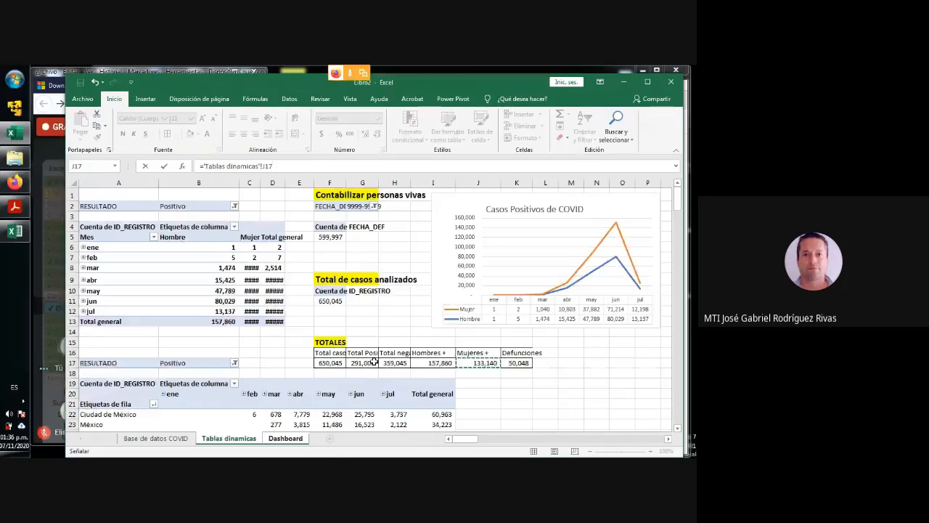
key("Return")
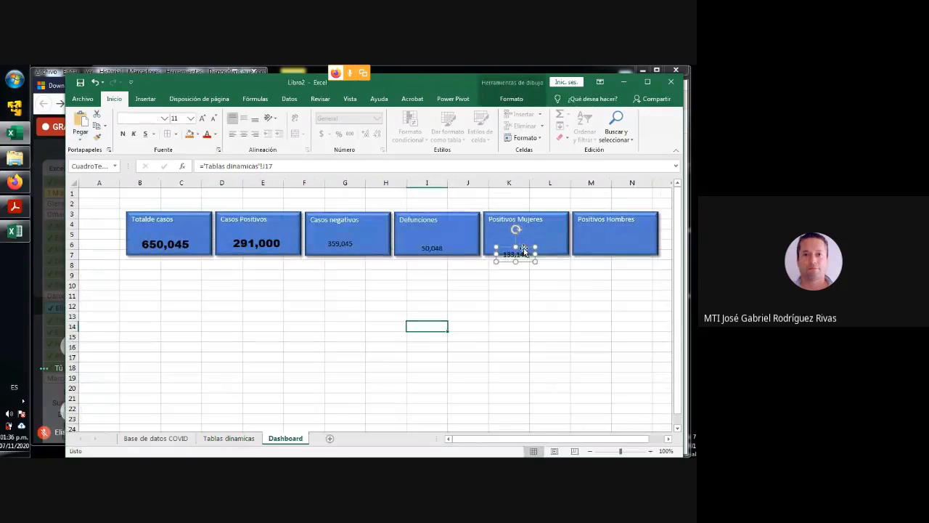
left_click_drag(524, 248, 529, 240)
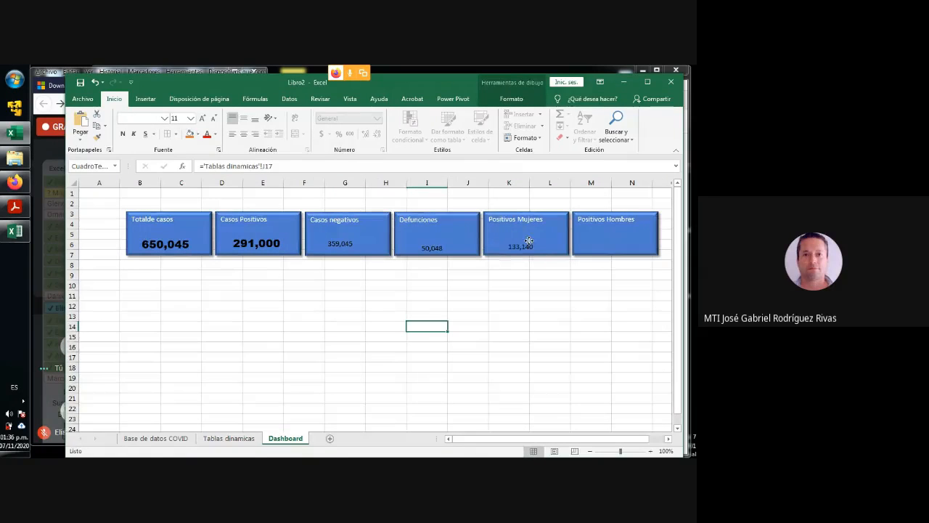
left_click(443, 245)
left_click_drag(442, 247, 444, 243)
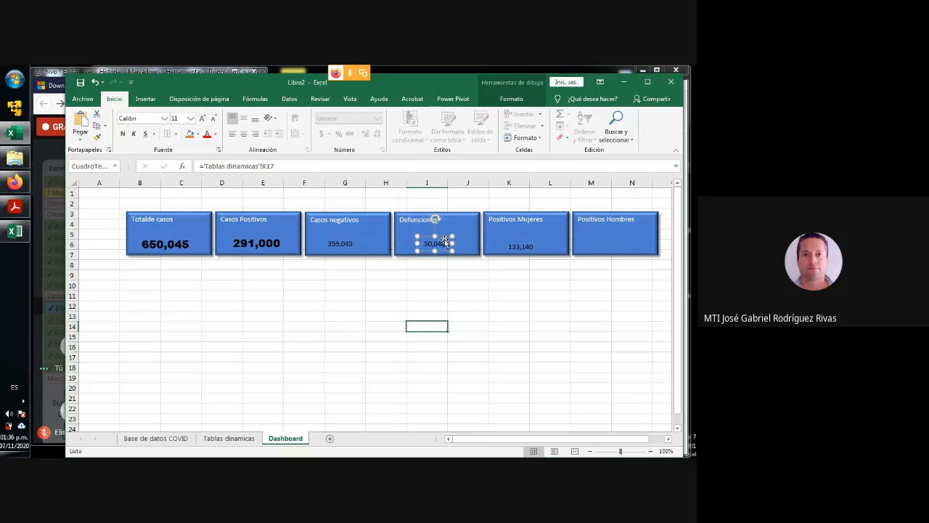
- Insert an empty text box inside the "Positivos Hombres" rectangle, below its label
left_click(592, 245)
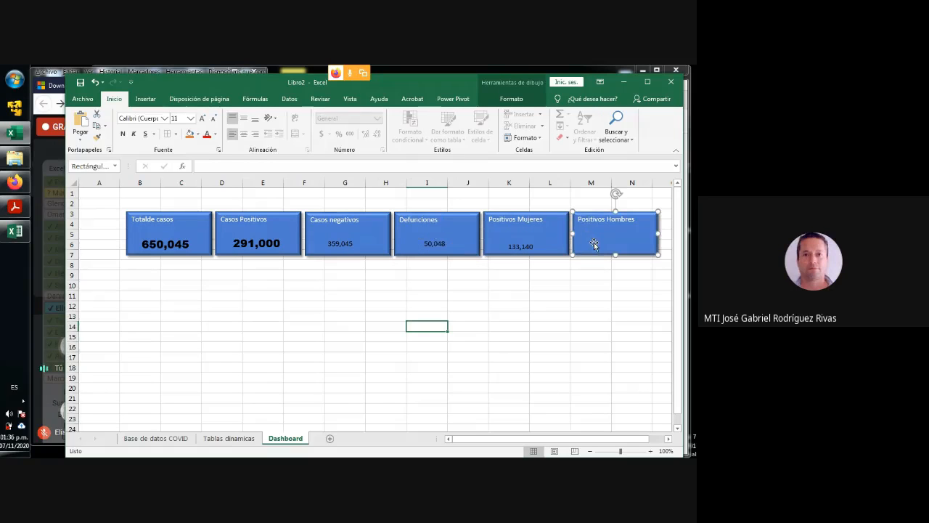
left_click(145, 99)
left_click(584, 136)
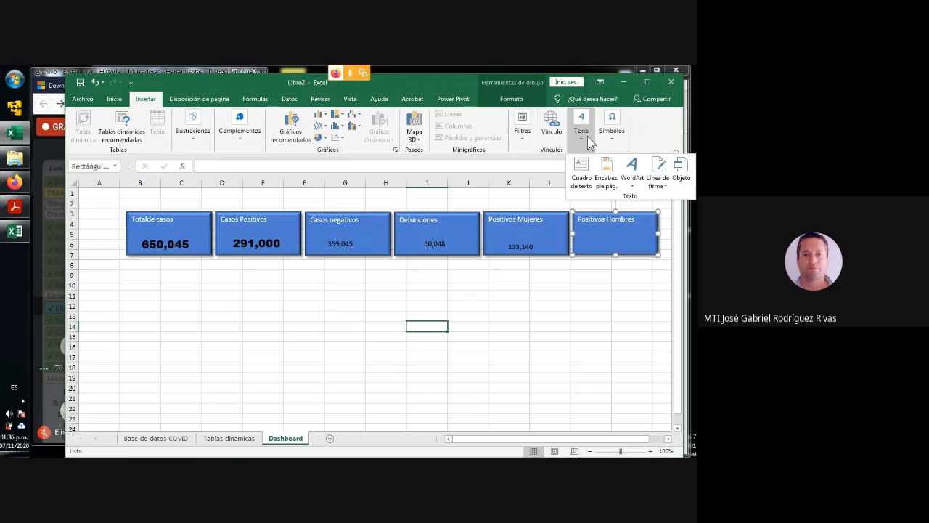
left_click(582, 171)
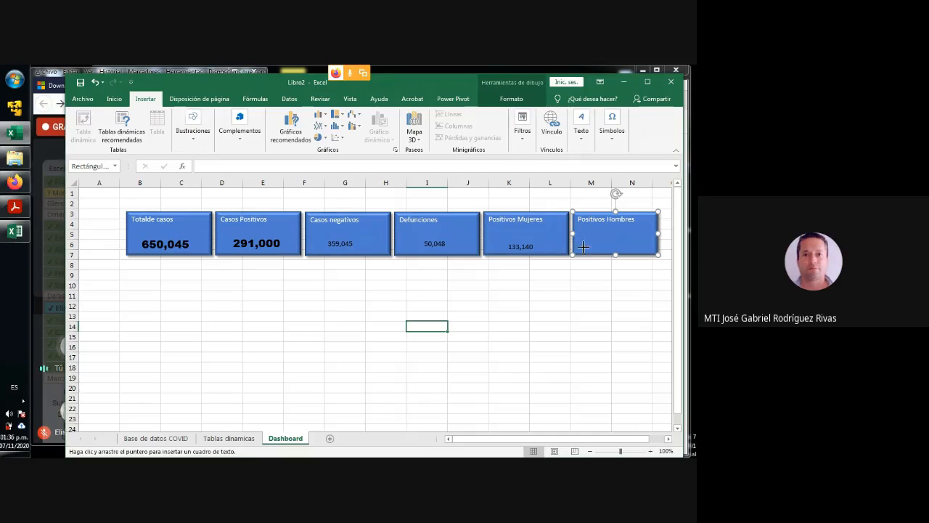
left_click(587, 247)
- Link the "Positivos Hombres" text box to ='Tablas dinamicas'!I17 and reposition it within its rectangle
left_click(233, 167)
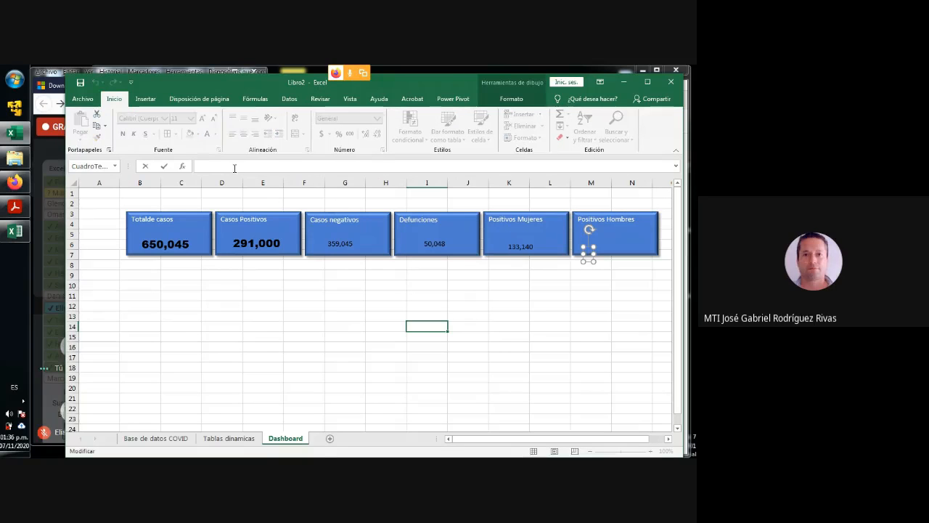
type("=")
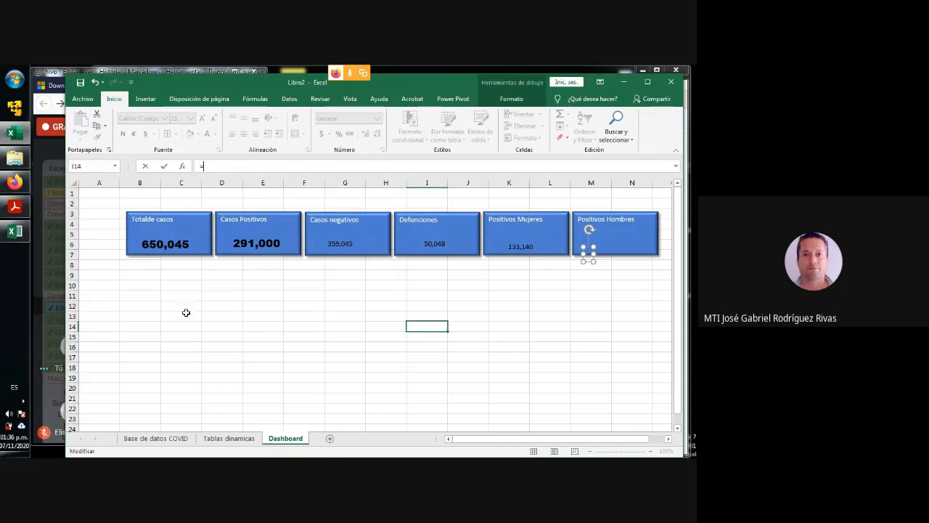
left_click(231, 437)
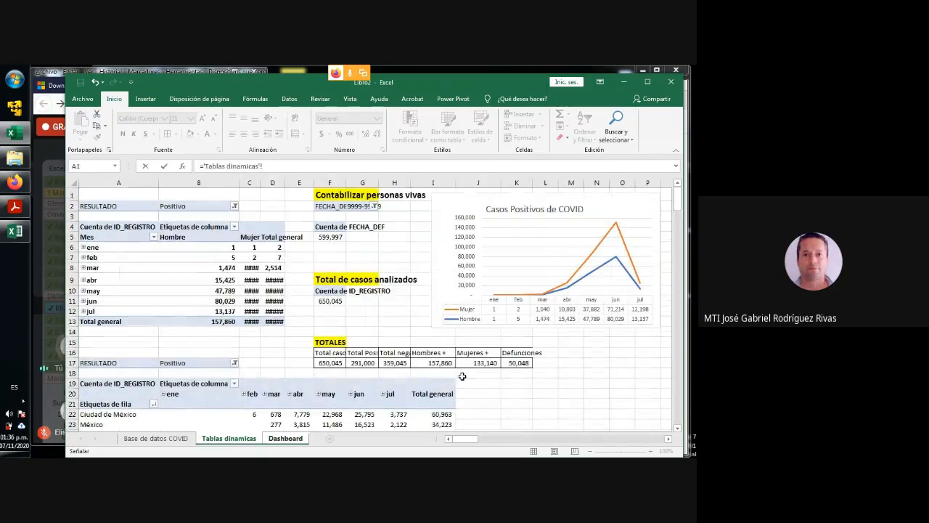
left_click(442, 362)
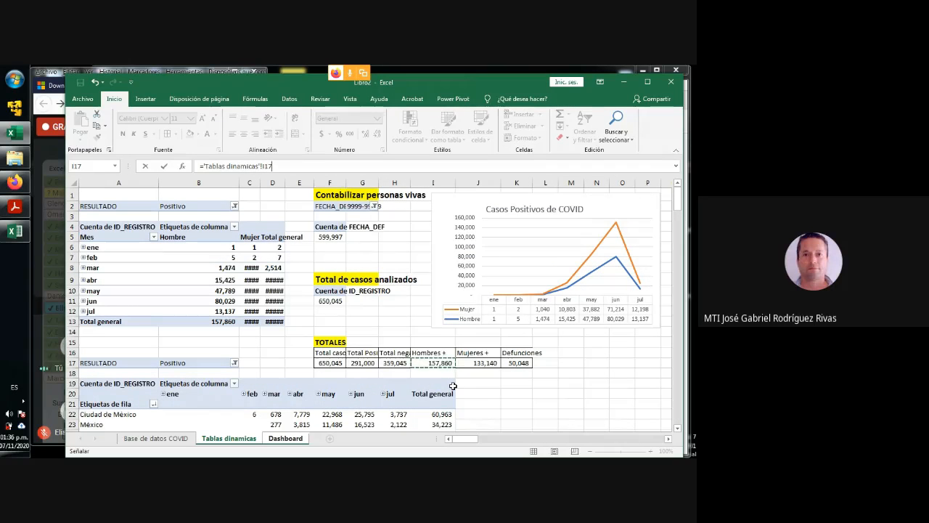
key("Return")
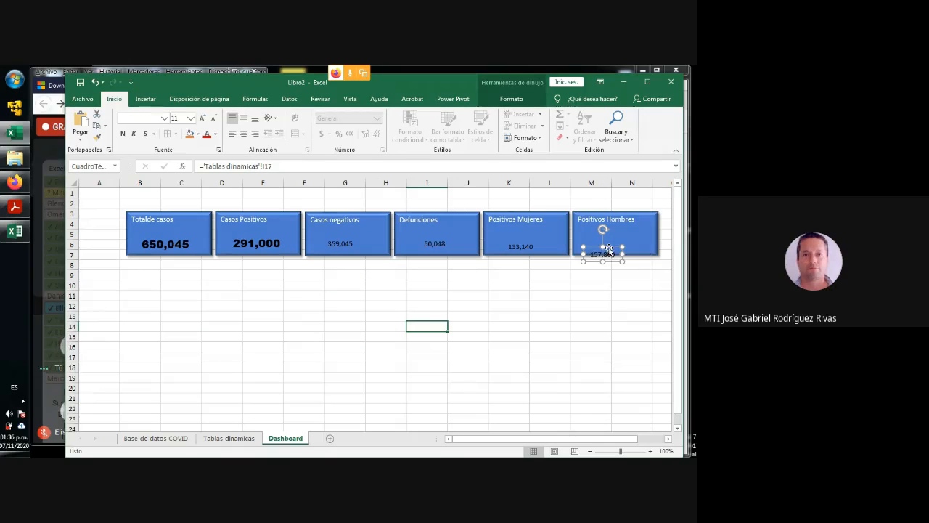
left_click_drag(613, 248, 618, 242)
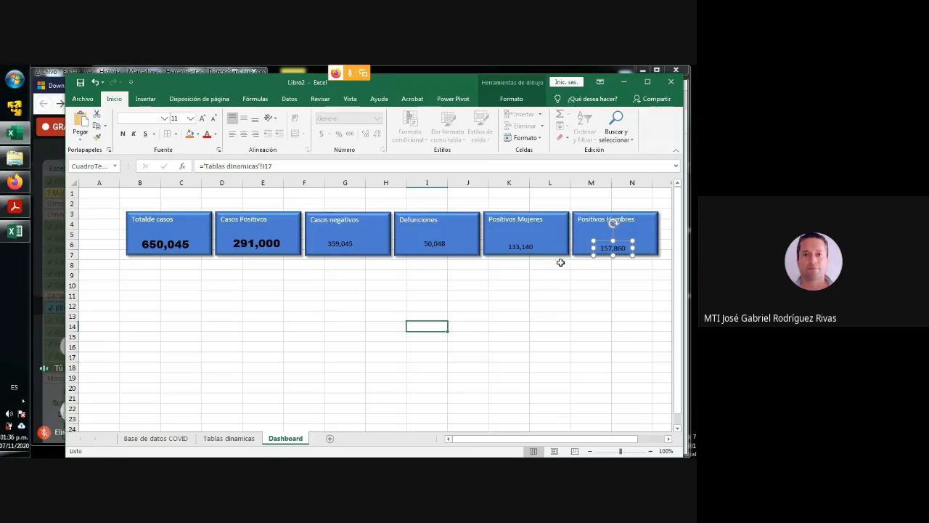
- Format the "Casos negativos", "Defunciones", "Positivos Mujeres" and "Positivos Hombres" figures together in Arial Black, size 16
left_click(354, 243)
left_click(437, 246, "ctrl")
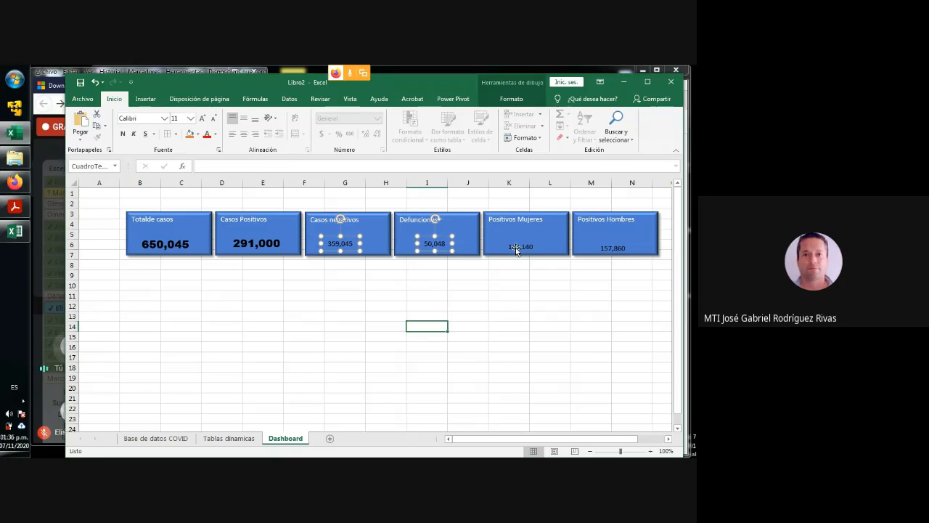
left_click(521, 247, "ctrl")
left_click(612, 248, "ctrl")
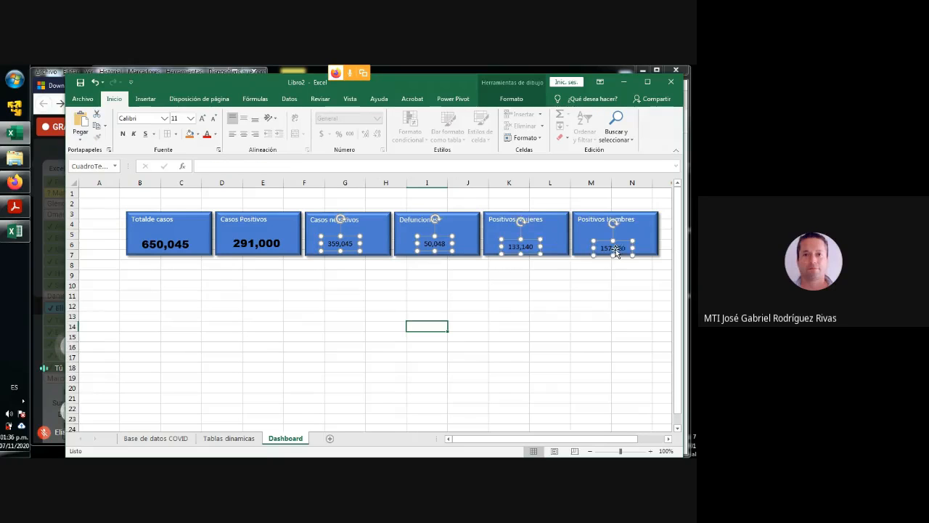
left_click(164, 118)
scroll(177, 181, "up", 2)
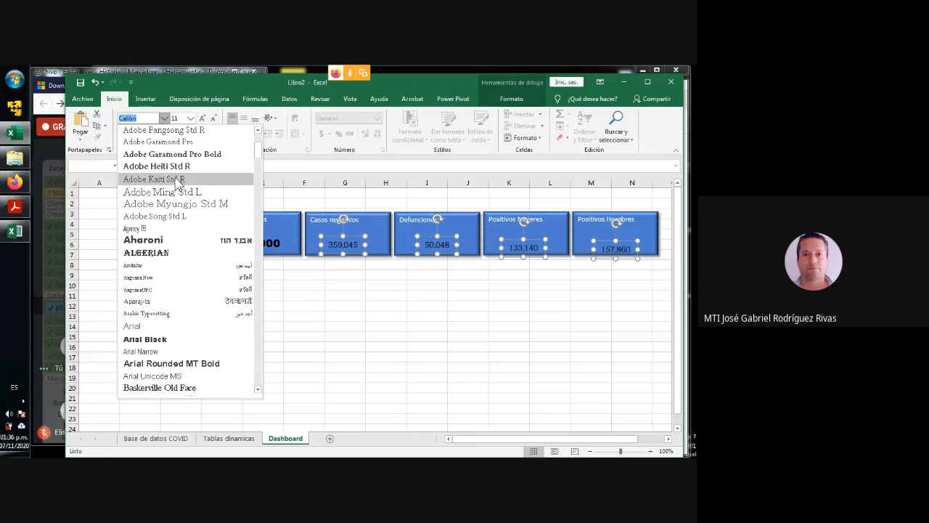
left_click(167, 326)
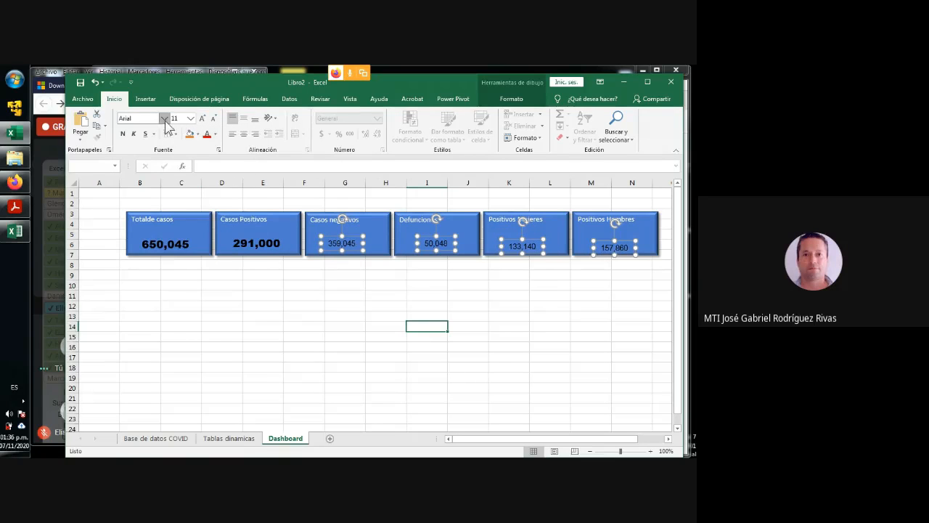
left_click(165, 119)
left_click(149, 190)
left_click(201, 118)
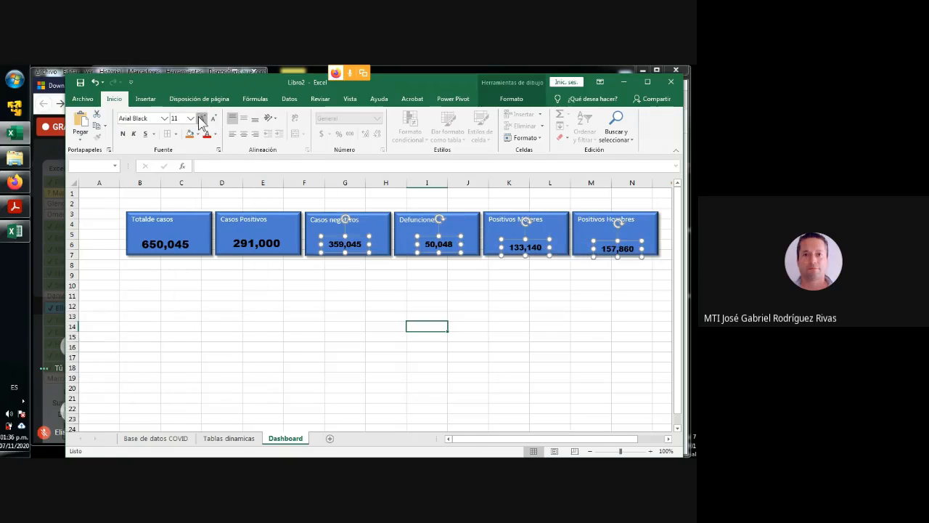
left_click(201, 118)
left_click(201, 118)
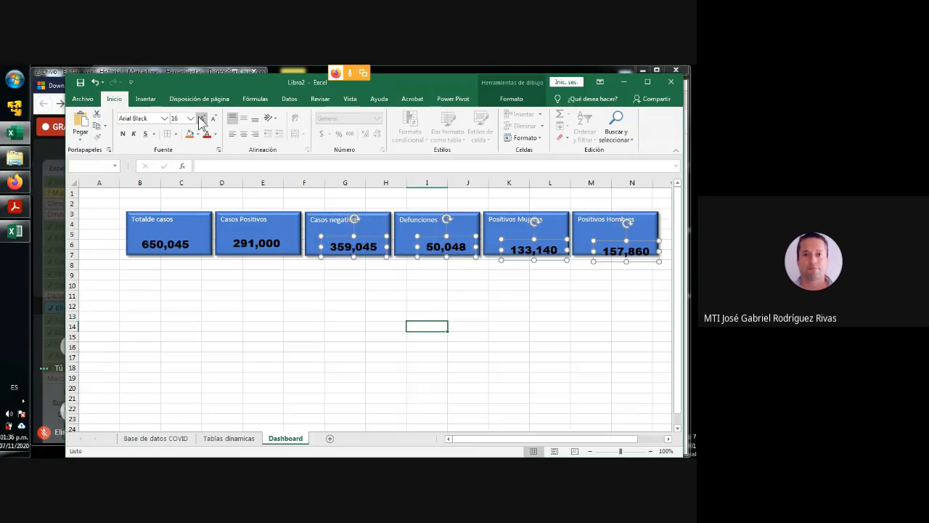
left_click(351, 312)
- Center the "Casos negativos", "Defunciones", "Positivos Mujeres" and "Positivos Hombres" figures within their rectangles, roughly level with the first two figures
left_click(364, 240)
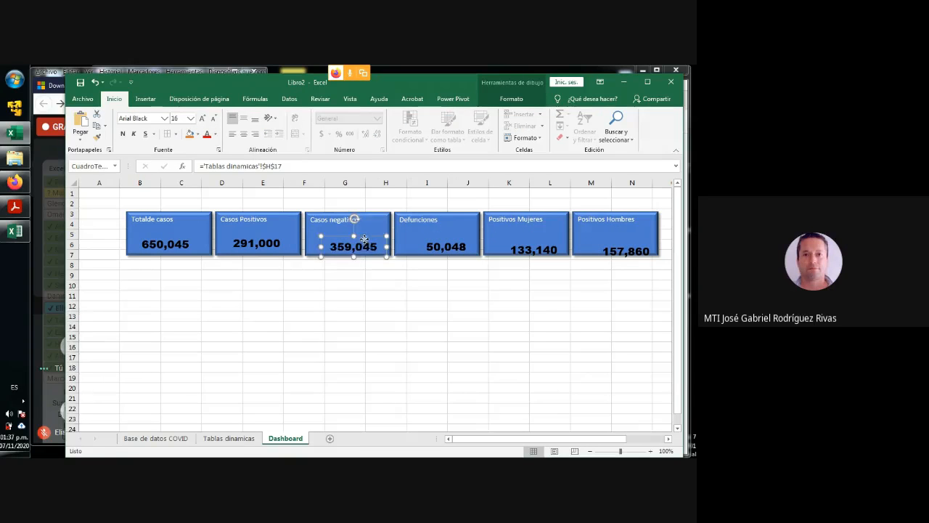
left_click(452, 241)
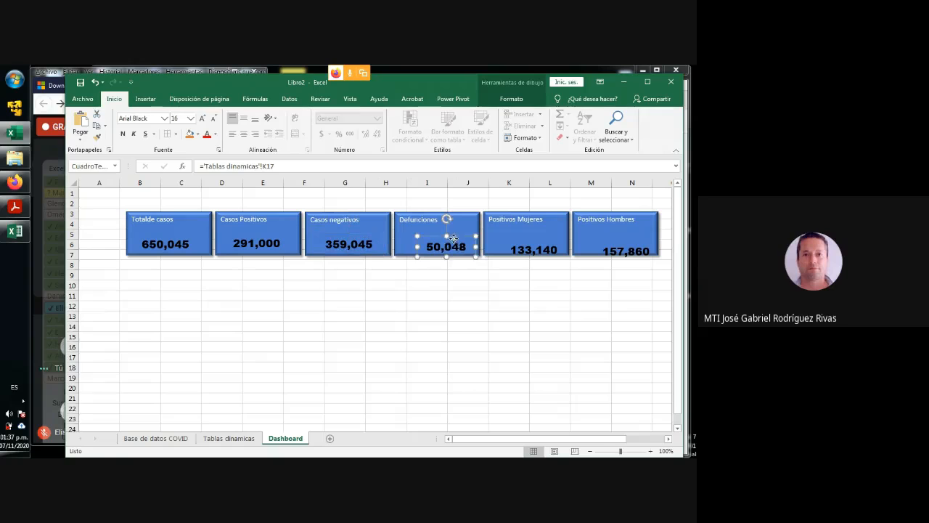
left_click_drag(453, 239, 443, 236)
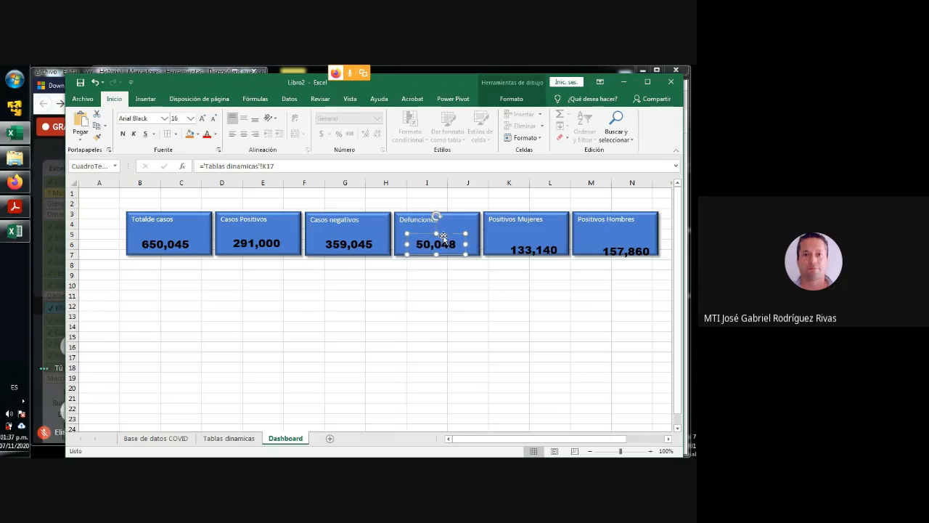
left_click(520, 248)
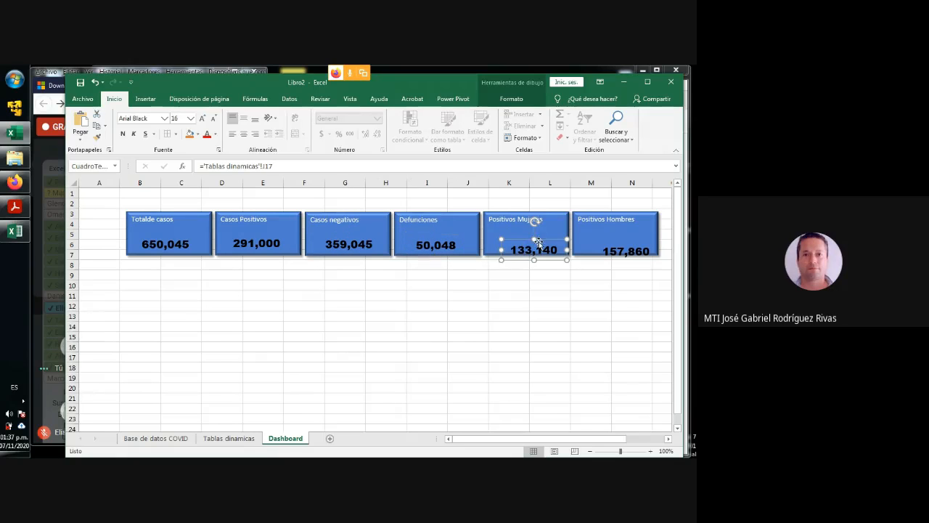
left_click_drag(538, 242, 537, 236)
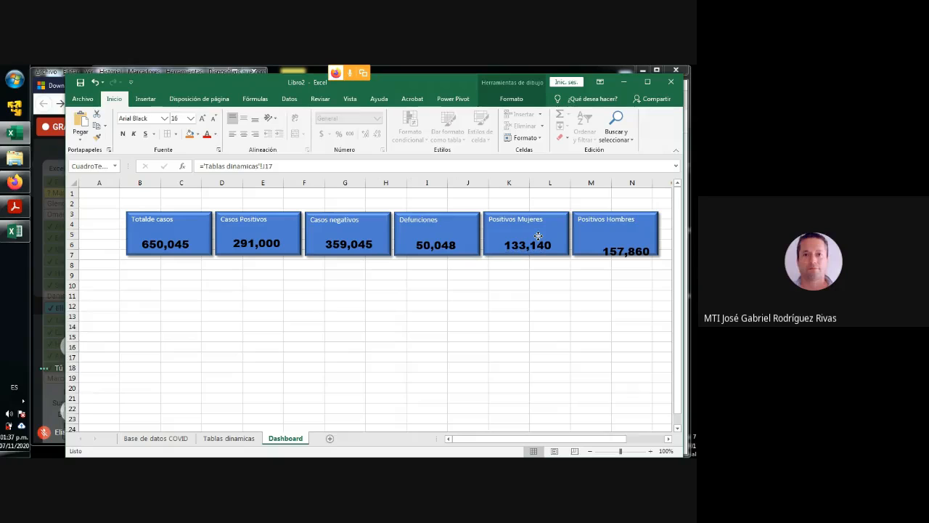
left_click(622, 248)
left_click_drag(617, 245, 607, 238)
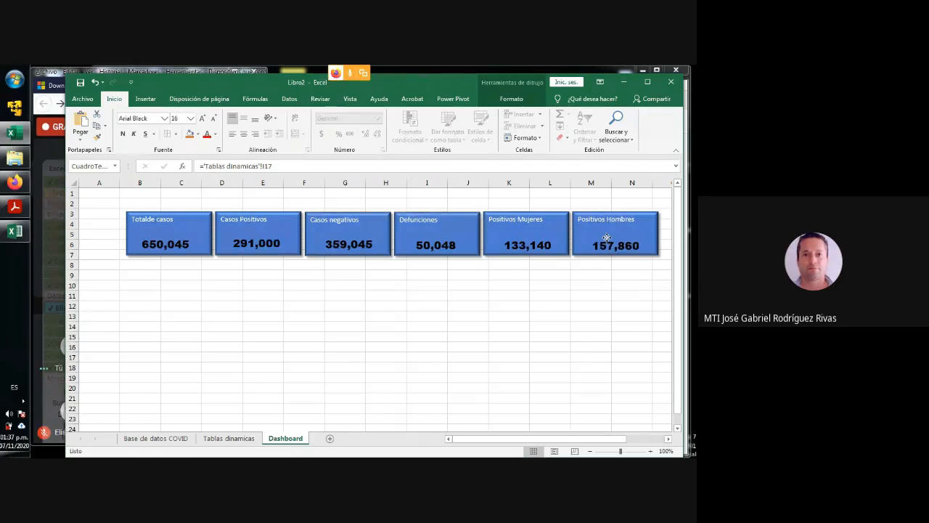
left_click(591, 287)
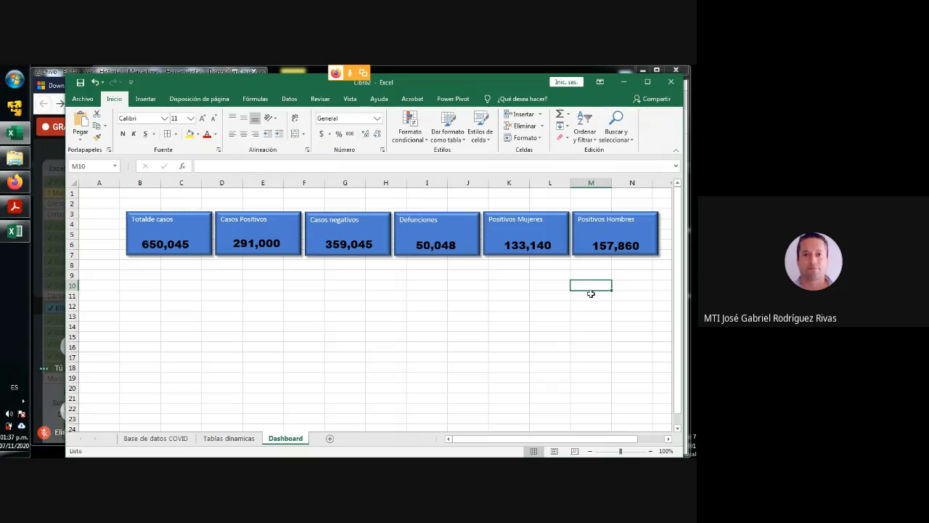
- Apply the green colored fill shape style (Verde, Énfasis 6) to the "Casos negativos" rectangle
left_click(373, 217)
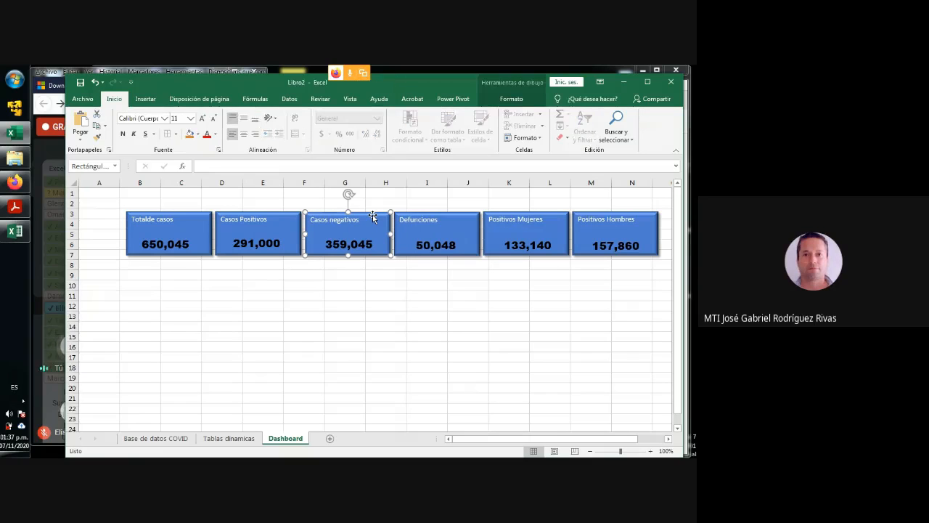
left_click(509, 98)
left_click(262, 138)
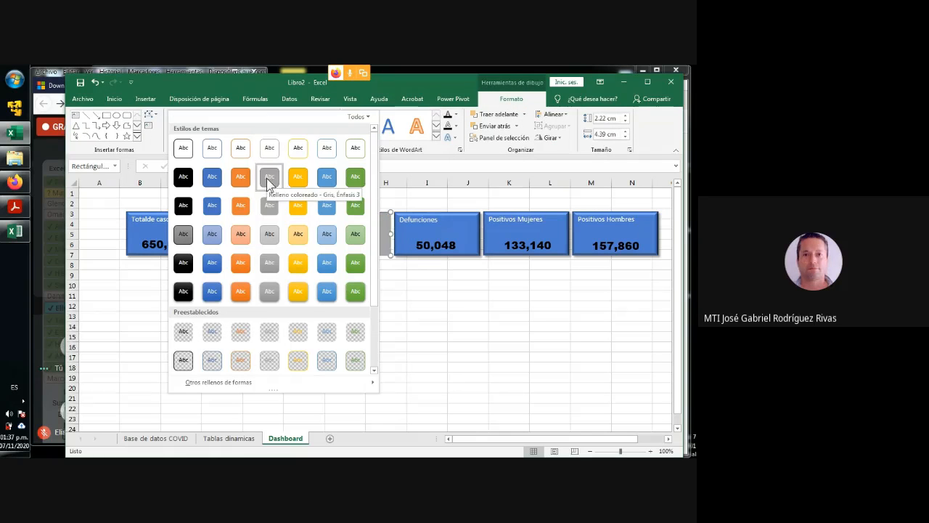
left_click(358, 178)
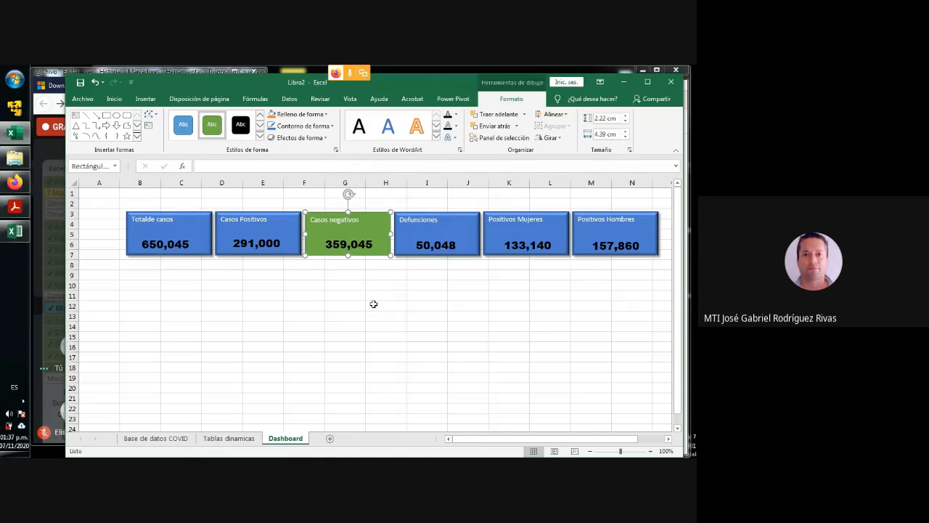
- Apply the orange colored fill shape style (Naranja, Énfasis 2) to the "Casos Positivos", "Positivos Mujeres" and "Positivos Hombres" rectangles together
left_click(286, 219)
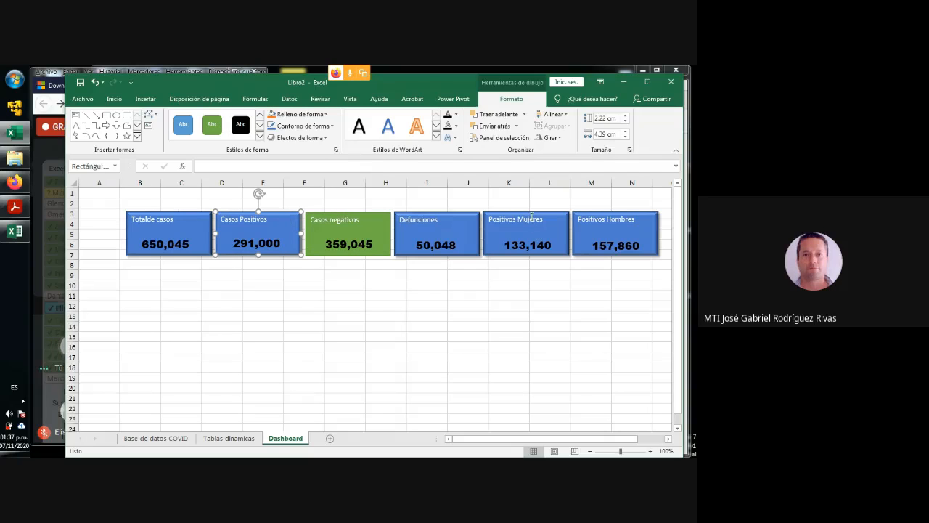
left_click(562, 221, "ctrl")
left_click(606, 219, "ctrl")
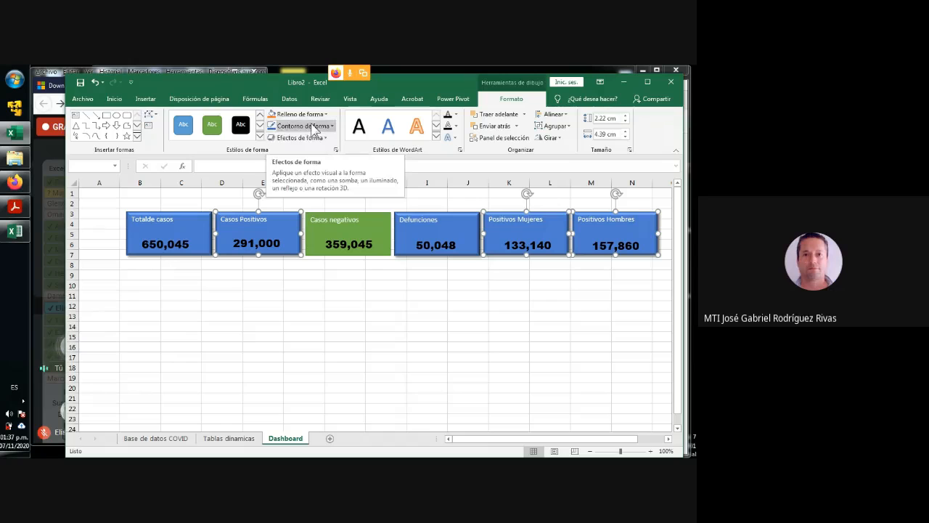
left_click(260, 136)
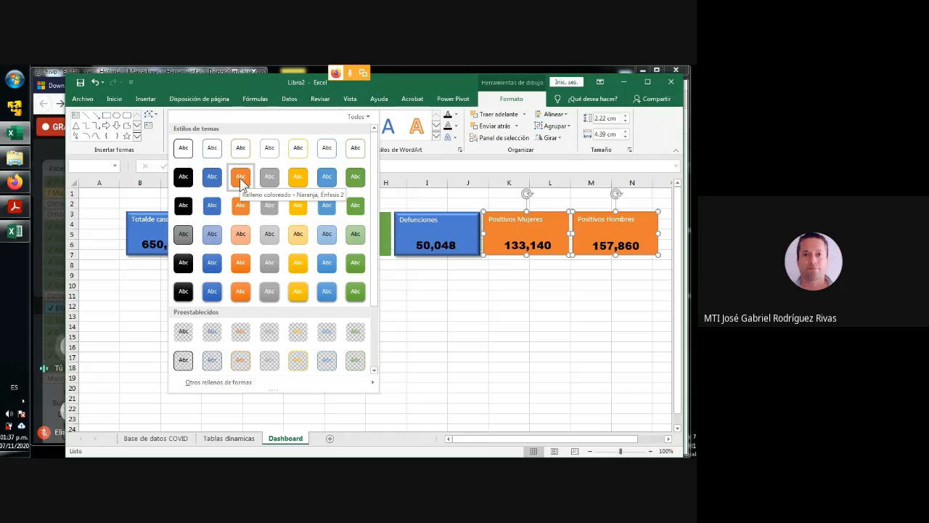
left_click(241, 181)
left_click(404, 309)
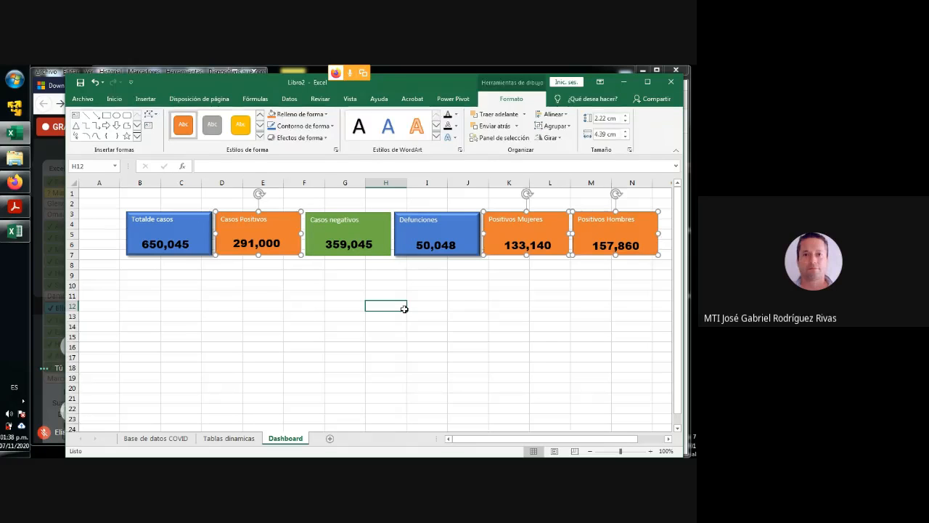
left_click(404, 308)
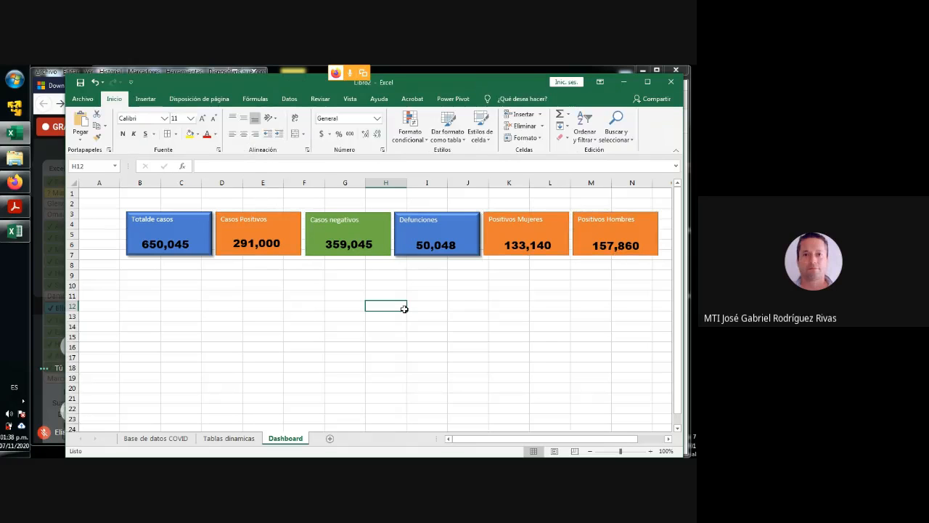
- Apply the solid black colored fill shape style to the "Defunciones" rectangle
left_click(424, 225)
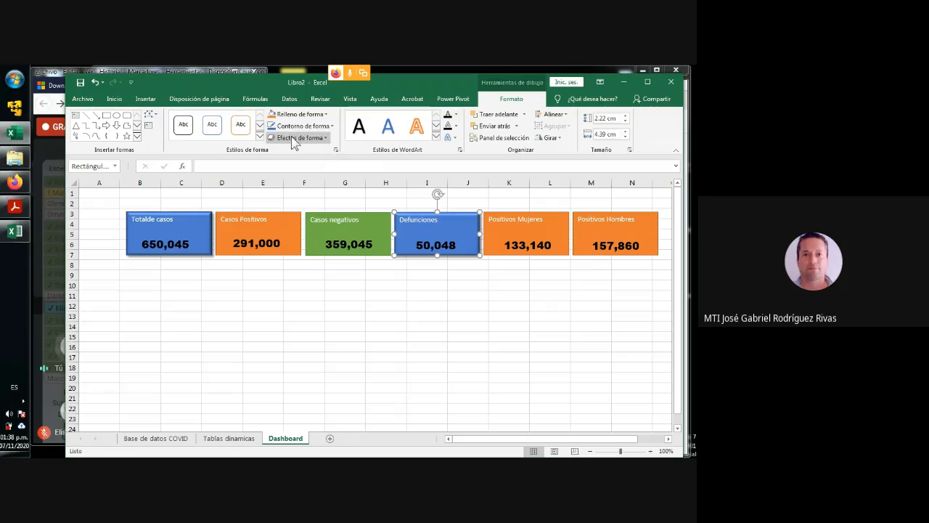
left_click(259, 137)
left_click(183, 177)
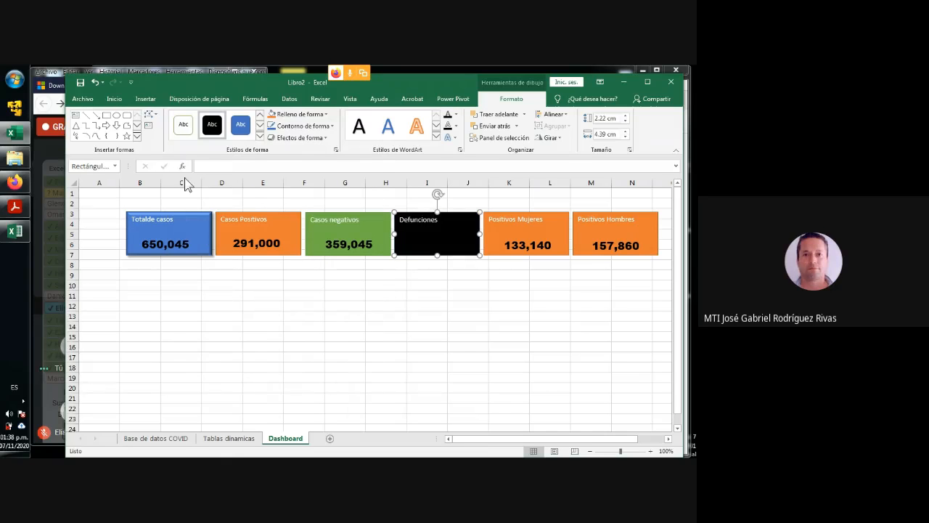
left_click(447, 276)
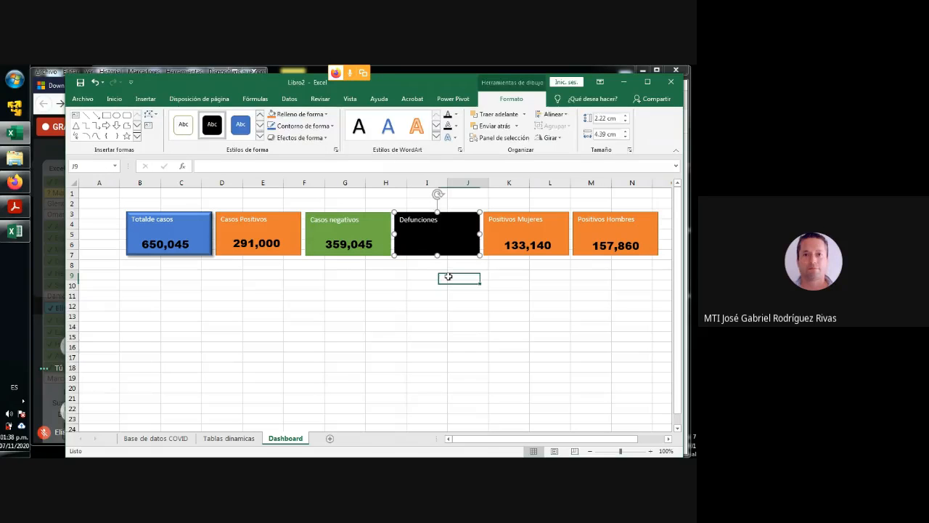
- Change the "Defunciones" figure's font color to white and shift it slightly up and to the left within its rectangle
left_click(426, 244)
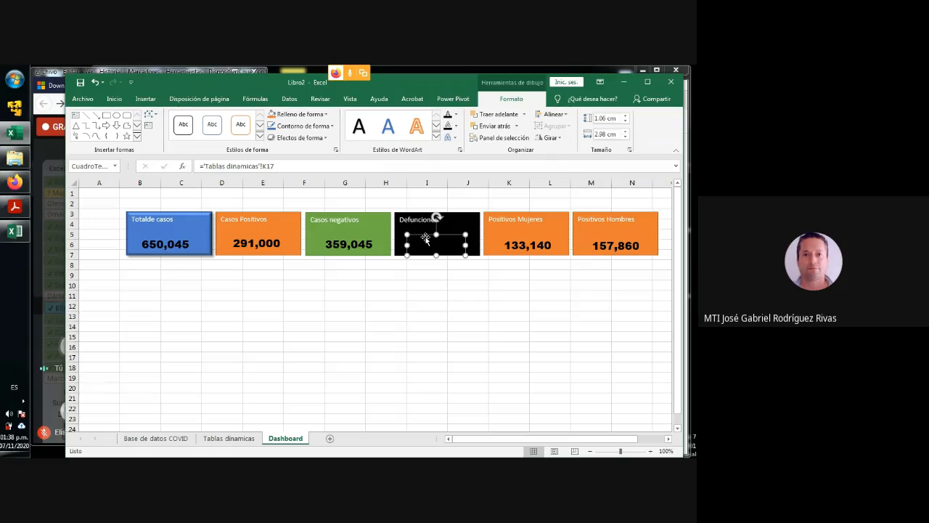
left_click(117, 100)
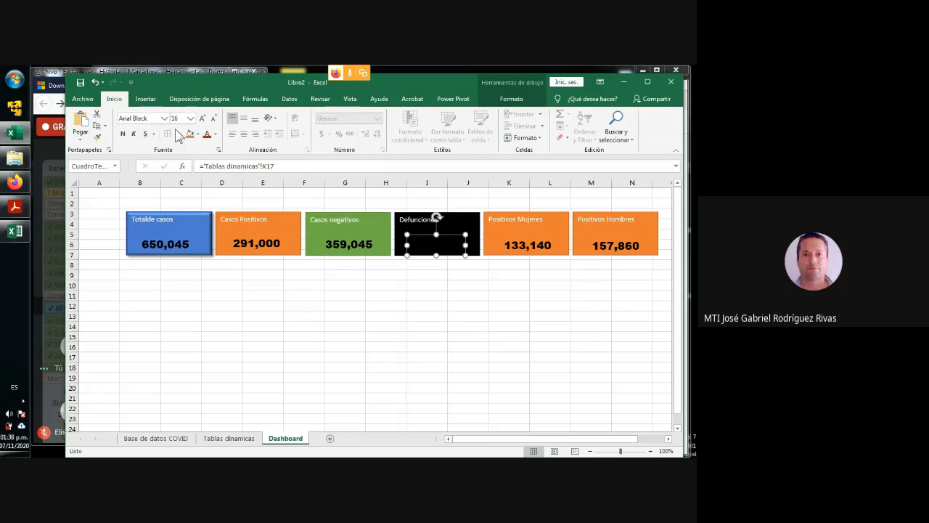
left_click(437, 245)
key("ctrl+e")
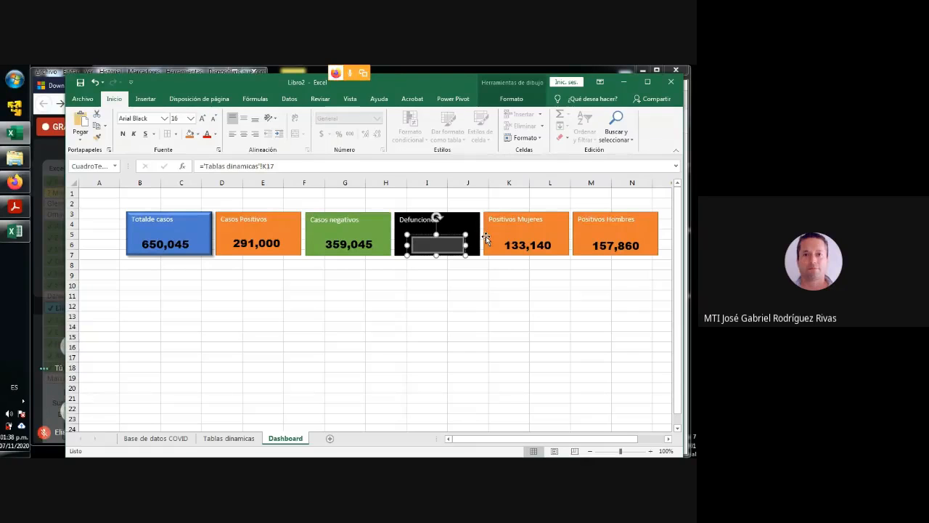
left_click(216, 134)
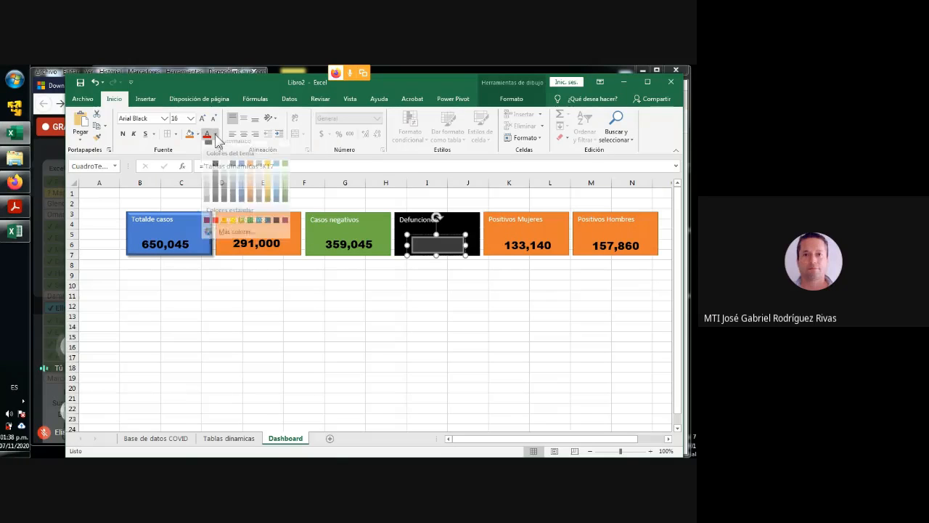
left_click(207, 169)
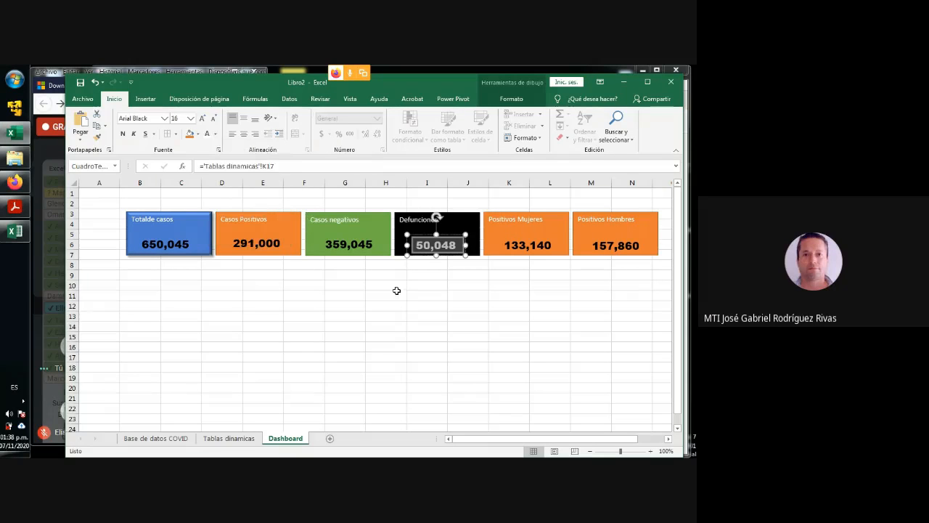
left_click(425, 314)
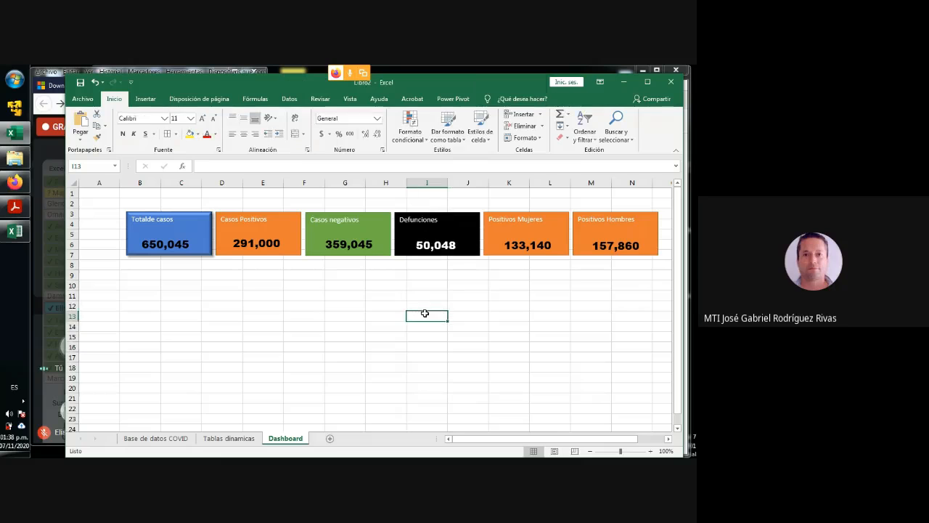
left_click(427, 244)
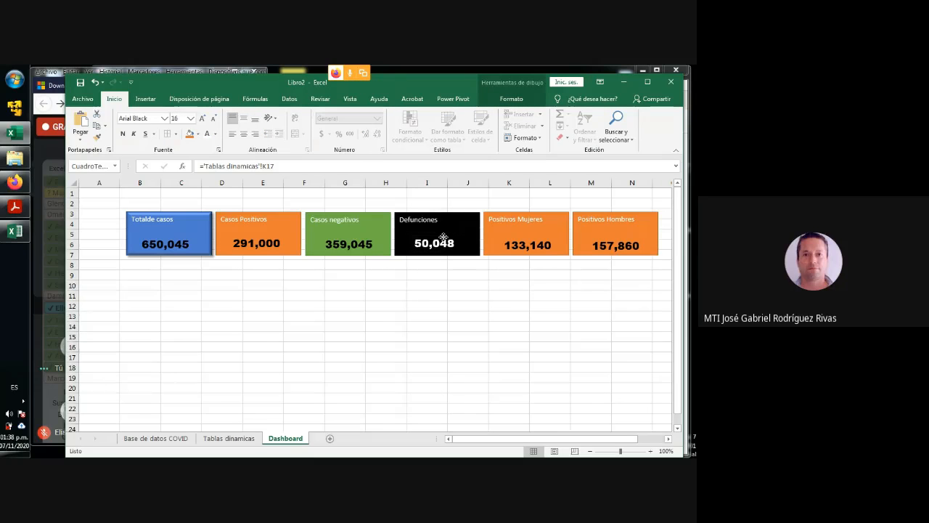
left_click(423, 308)
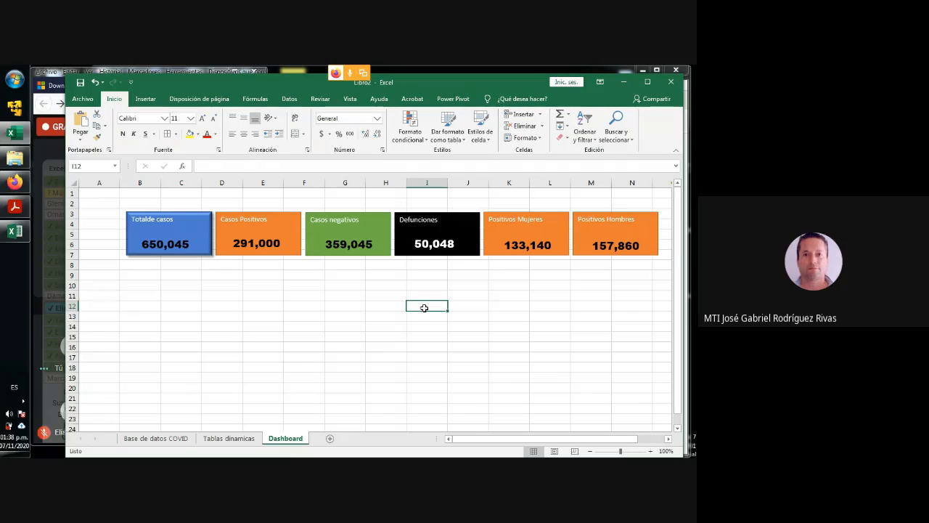
- Apply an outer shadow and a bevel effect to all the rectangles from "Casos Positivos" to "Positivos Hombres" together
left_click(295, 228)
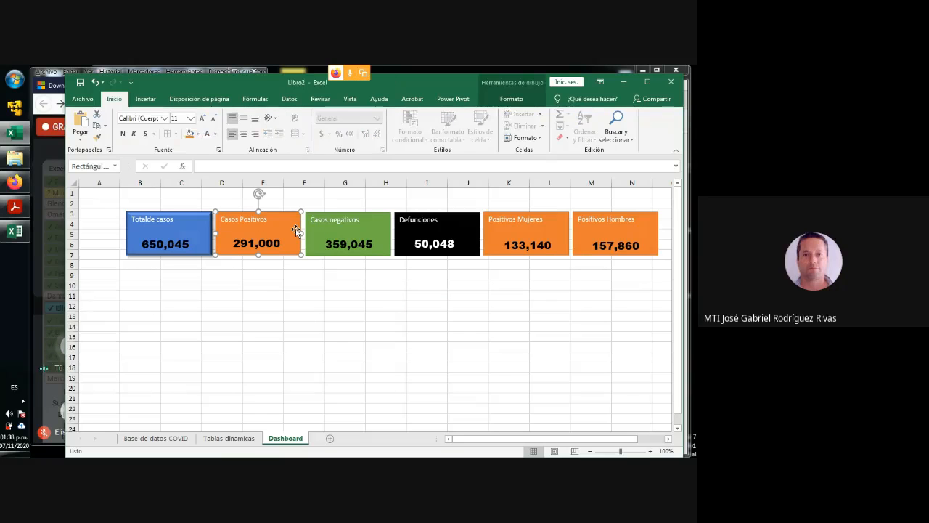
left_click(372, 229, "shift")
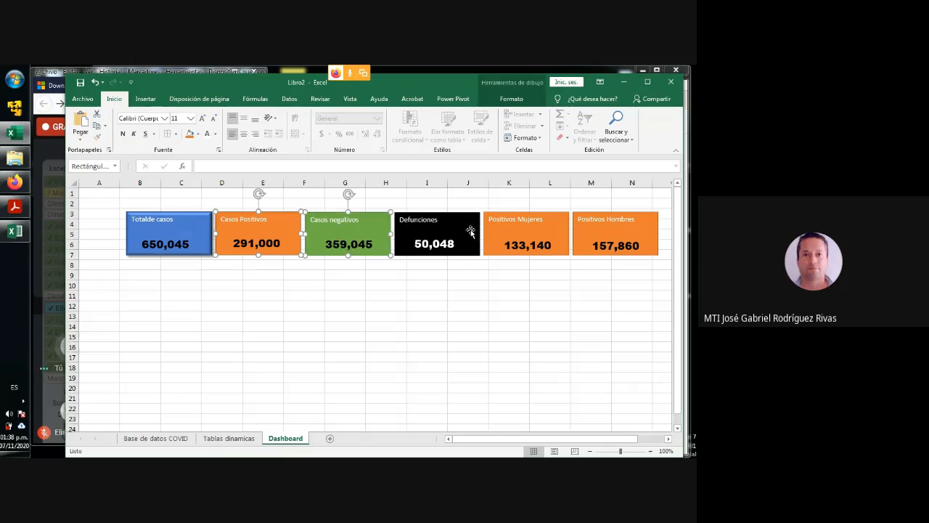
left_click(470, 232, "shift")
left_click(515, 232, "shift")
left_click(591, 231, "shift")
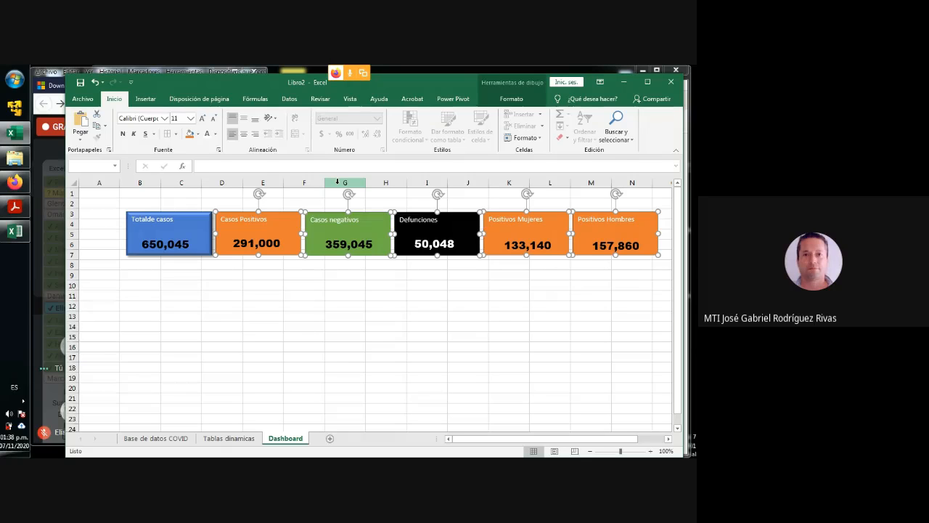
left_click(511, 99)
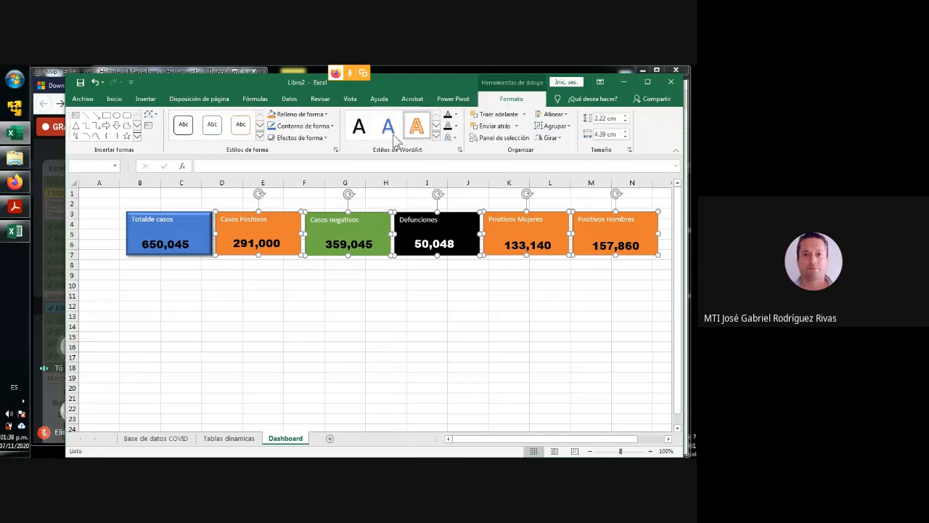
left_click(323, 136)
mouse_move(323, 181)
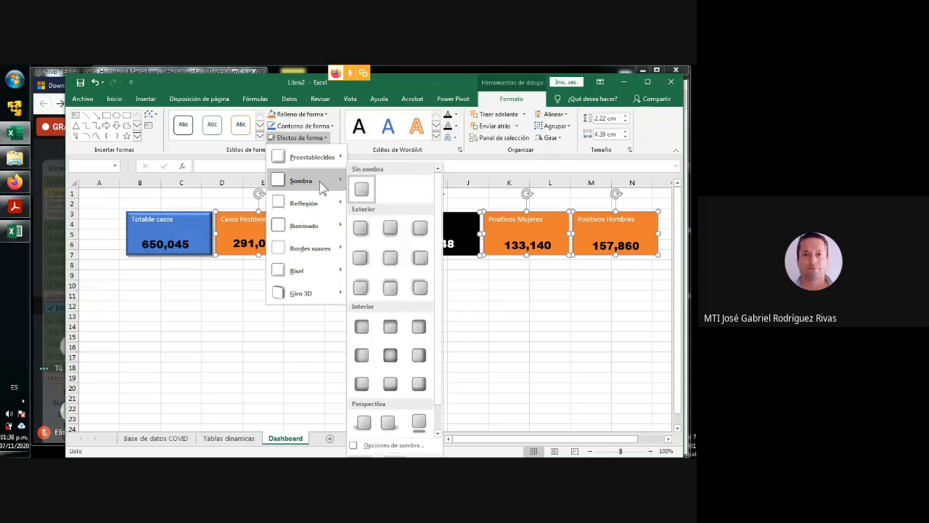
left_click(358, 242)
left_click(325, 138)
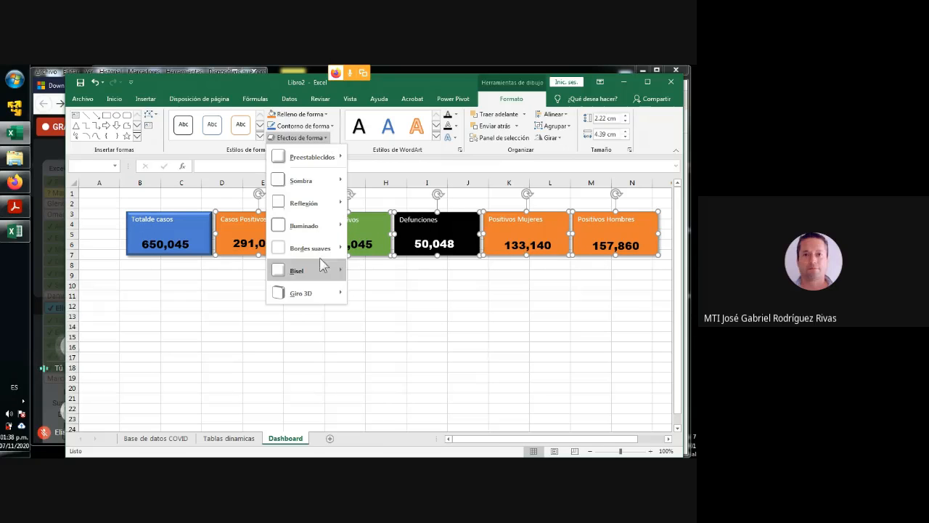
left_click(369, 328)
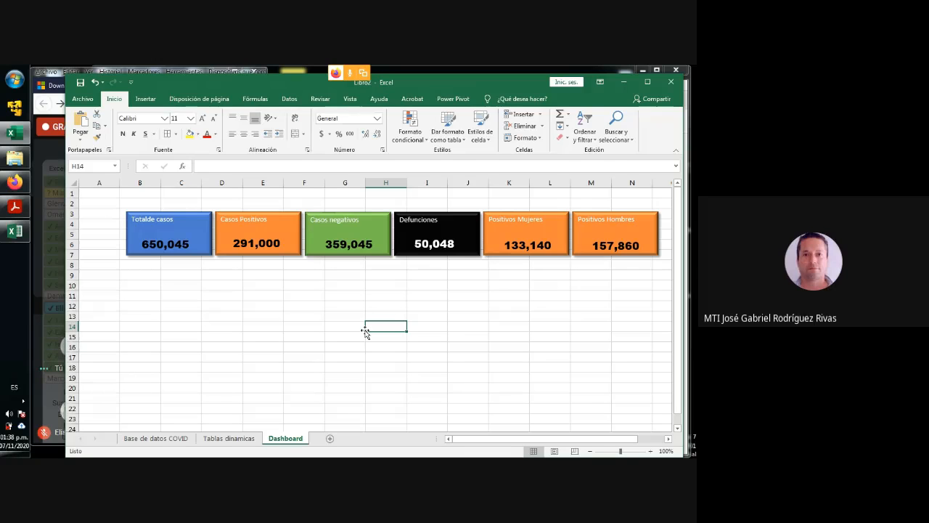
- Make the first rectangle's label bold and correct its spacing to read "Total de casos"
left_click(142, 220)
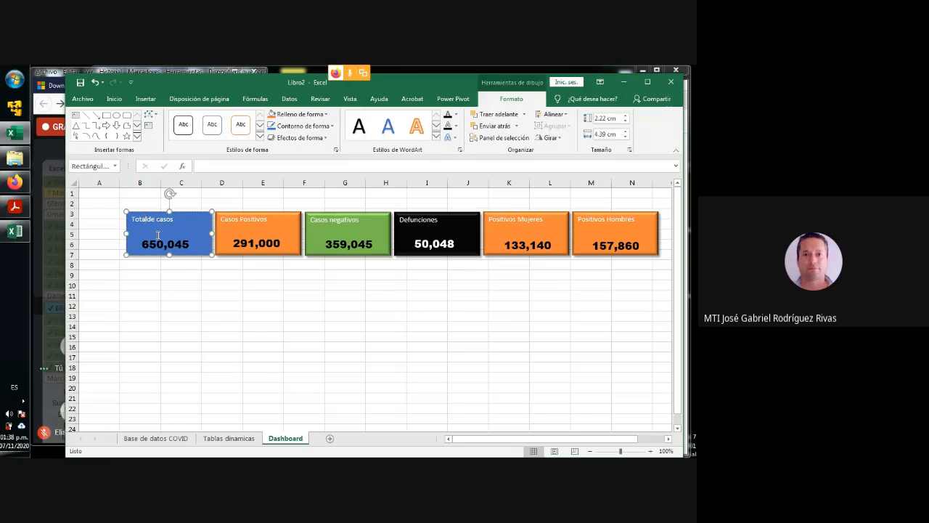
left_click_drag(132, 219, 146, 219)
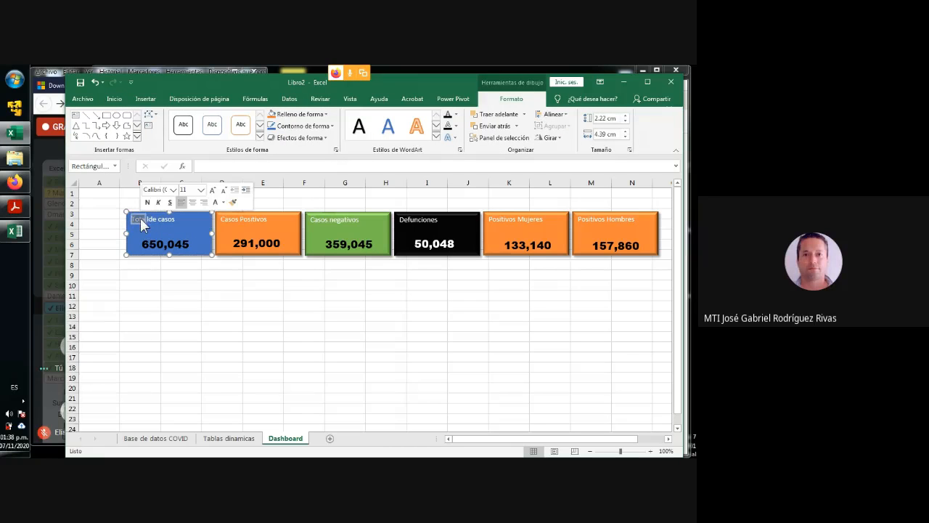
triple_click(161, 222)
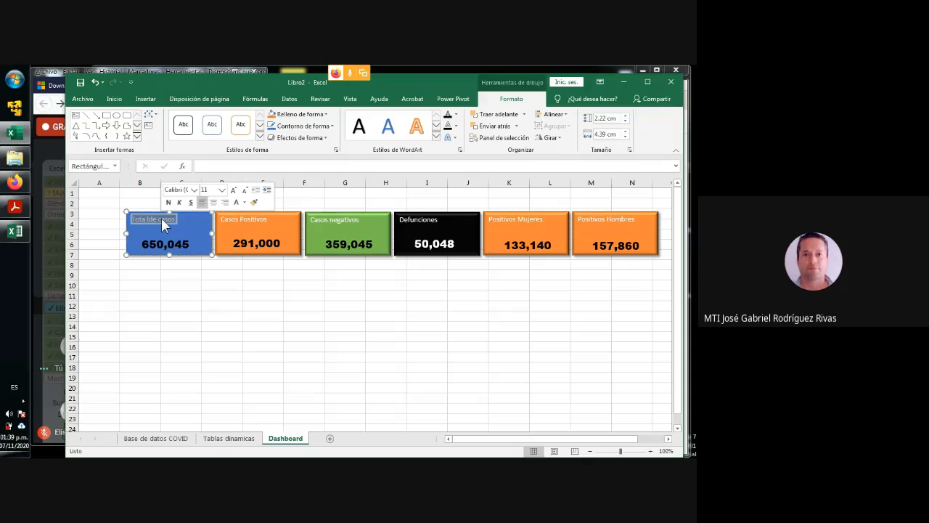
left_click(114, 99)
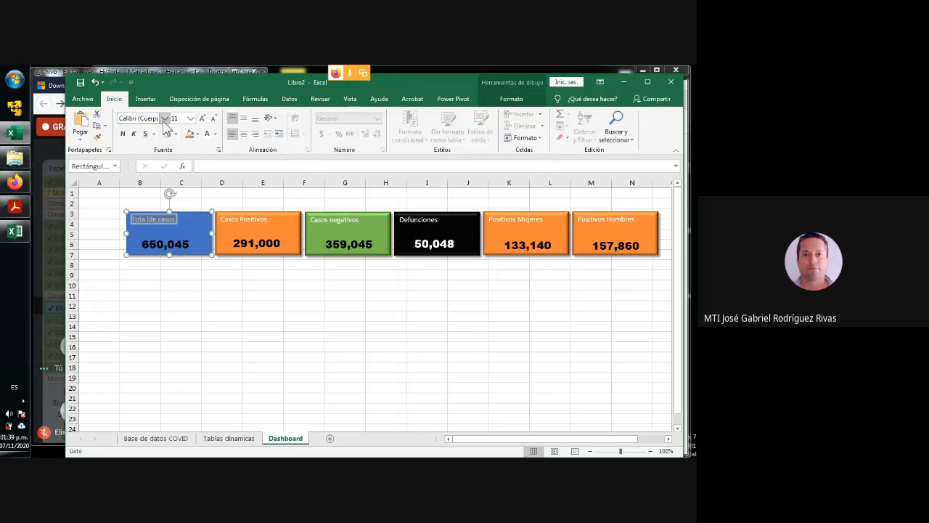
left_click(229, 296)
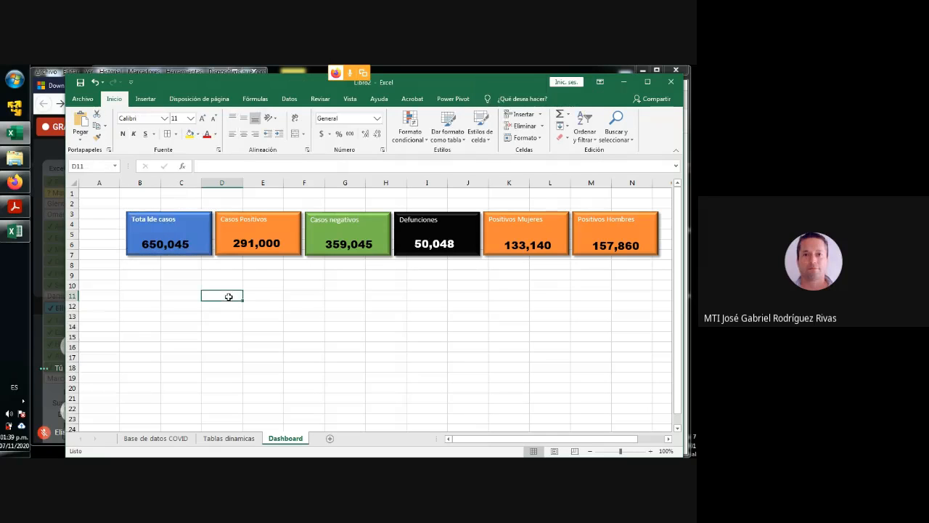
left_click(161, 223)
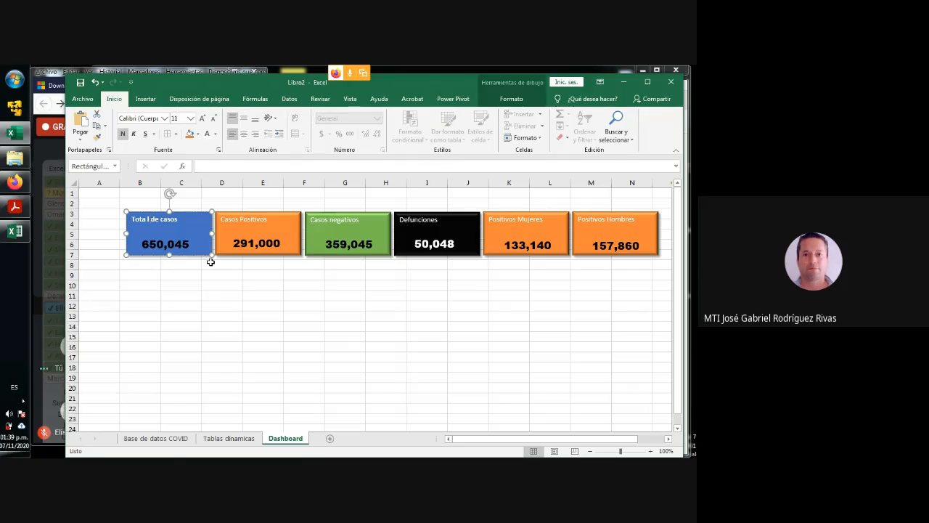
key("BackSpace")
- Make the "Casos Positivos" label bold
left_click(236, 220)
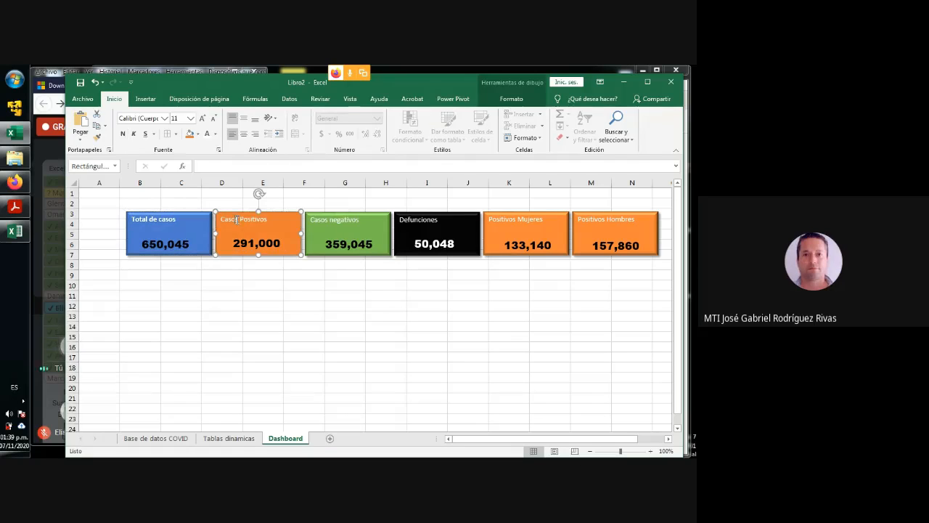
triple_click(236, 219)
key("ctrl+b")
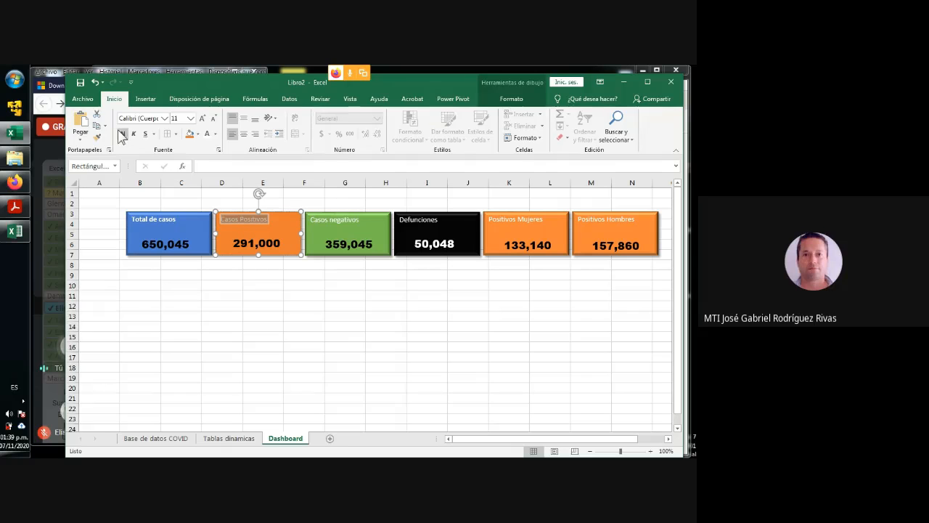
left_click(329, 227)
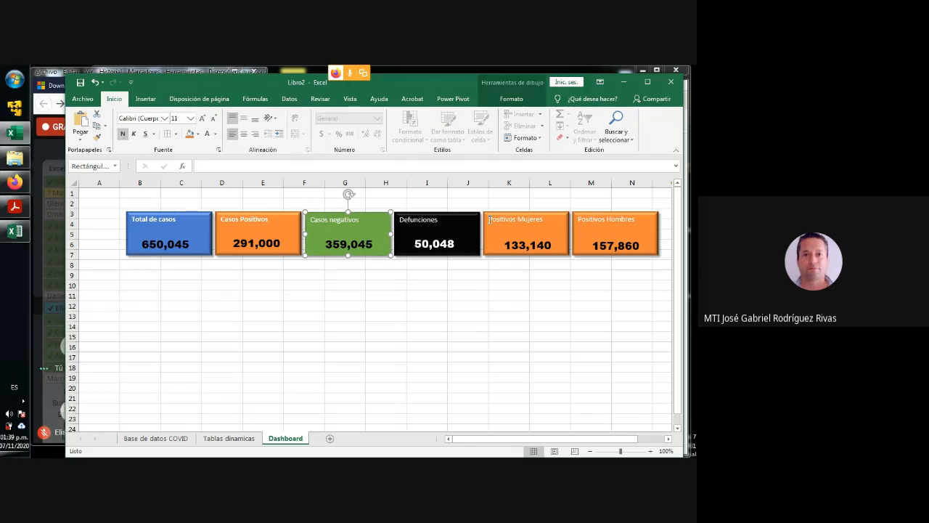
- Make the "Defunciones", "Positivos Mujeres" and "Positivos Hombres" rectangle labels bold
left_click(413, 218)
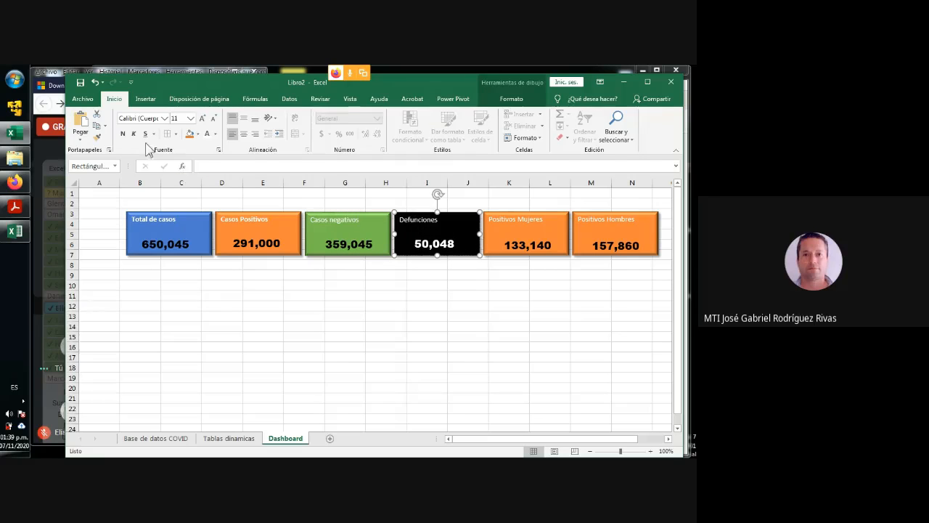
left_click(124, 135)
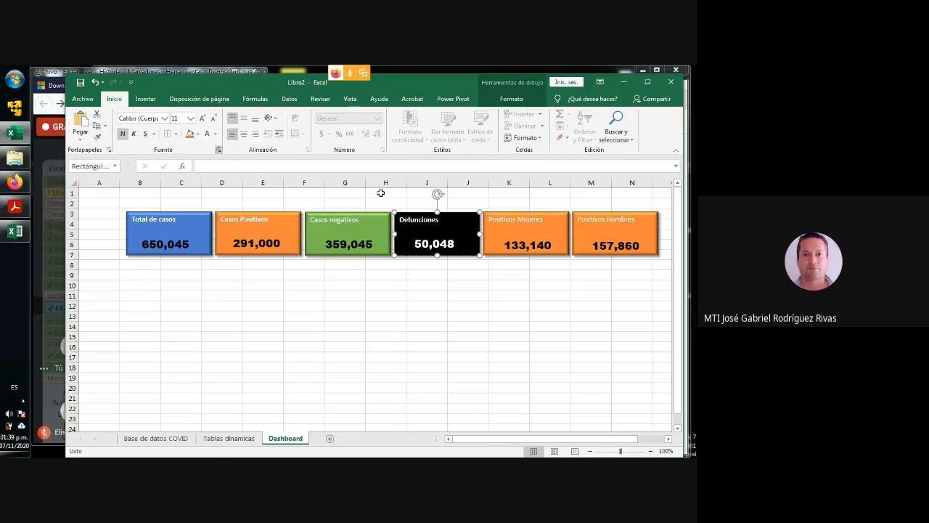
left_click(513, 222)
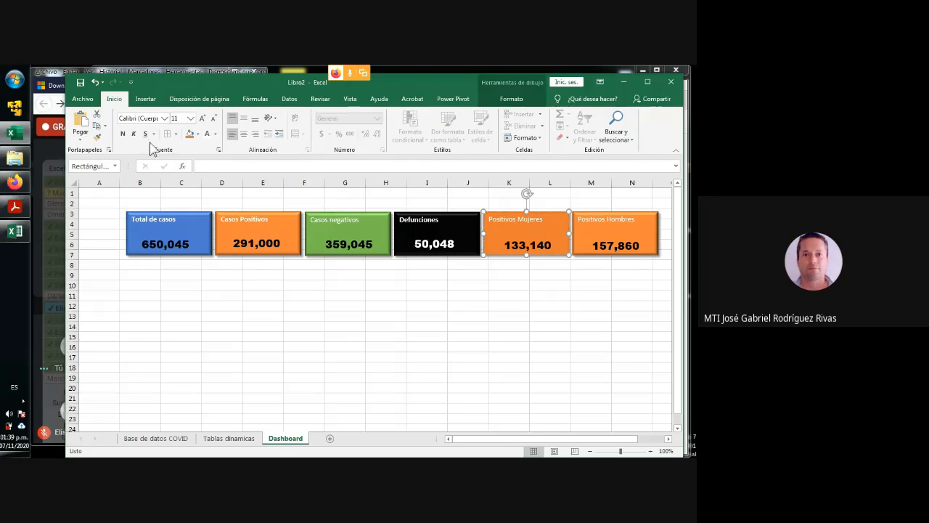
left_click(594, 231, "shift")
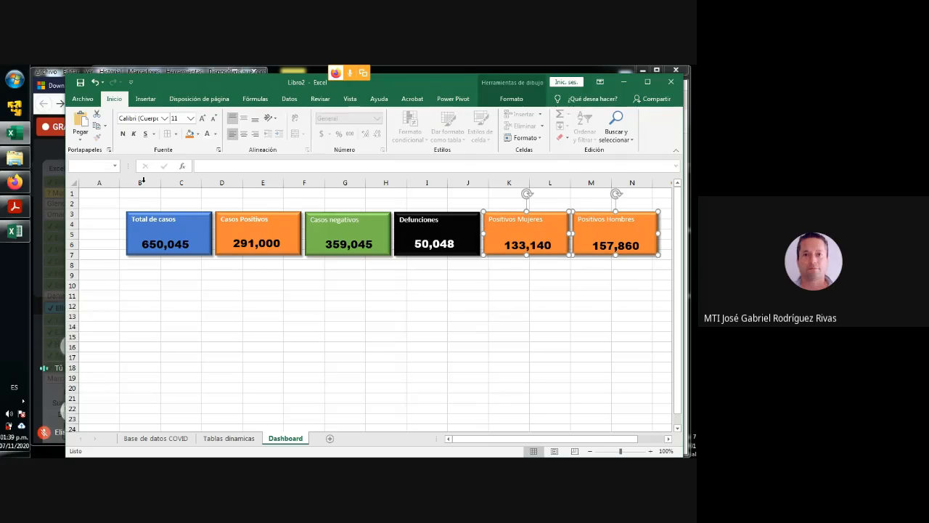
left_click(123, 135)
left_click(272, 298)
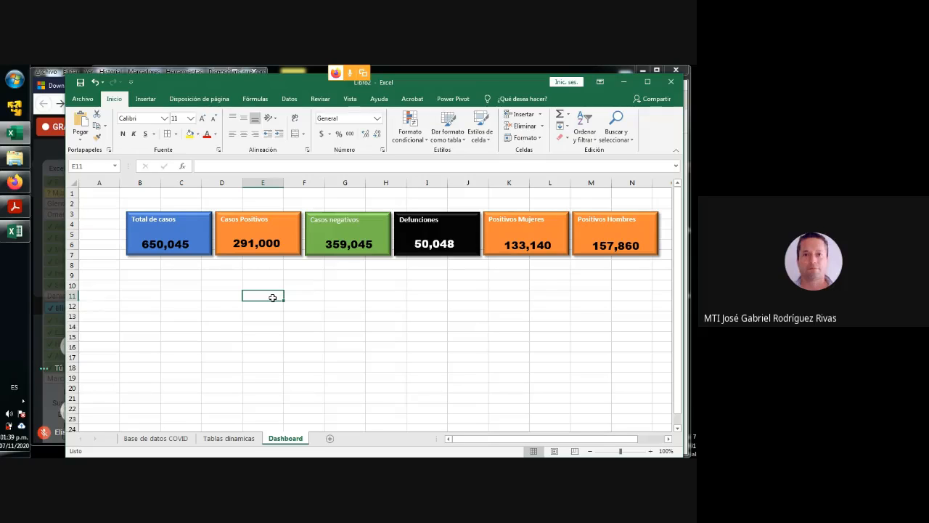
left_click(590, 451)
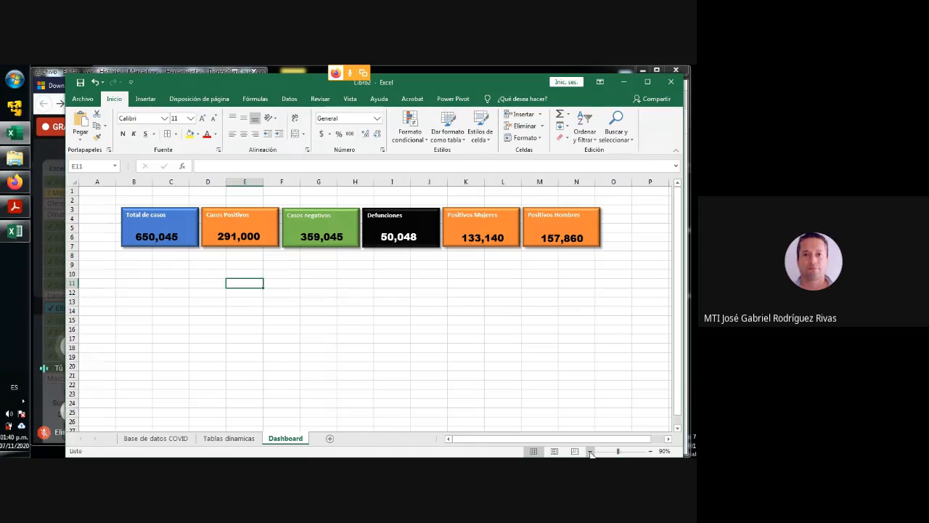
- Switch to the Google Meet window, widen it and mute the microphone, then return to the Excel workbook
left_click(47, 139)
left_click(422, 327)
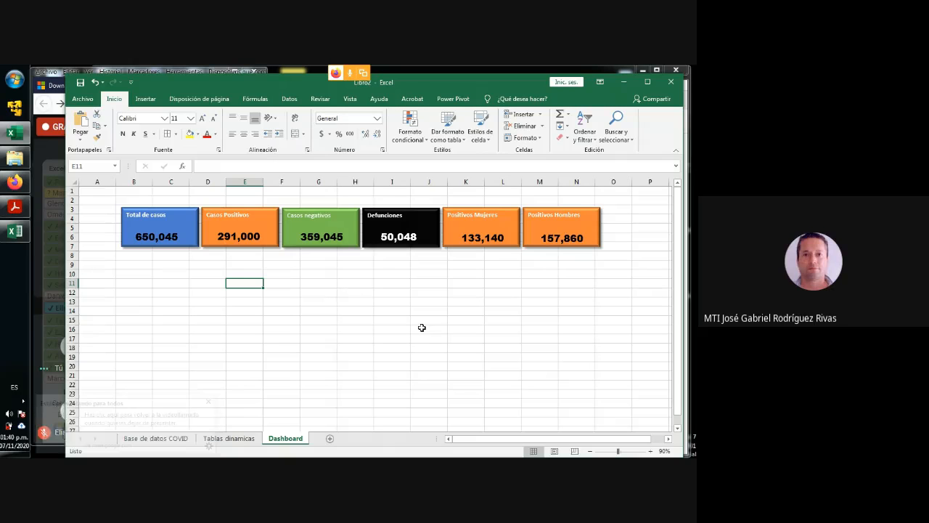
left_click(208, 401)
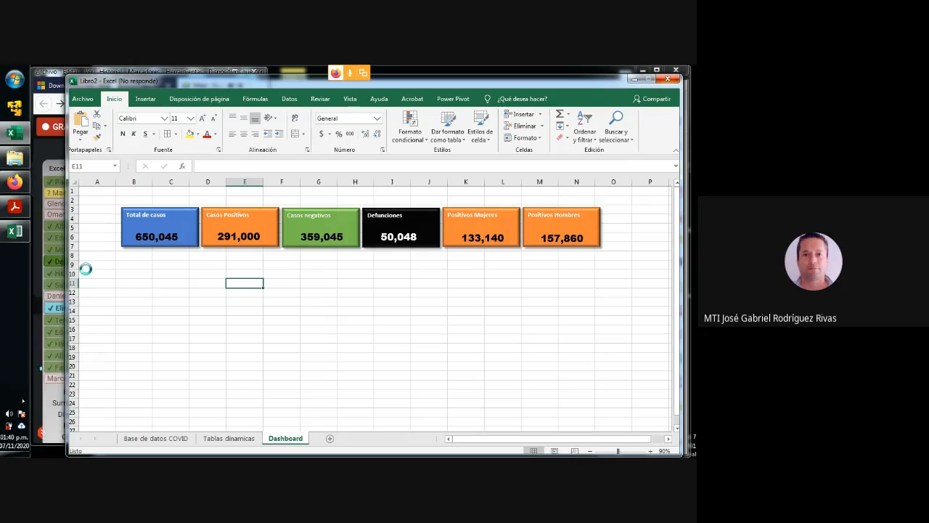
left_click(38, 274)
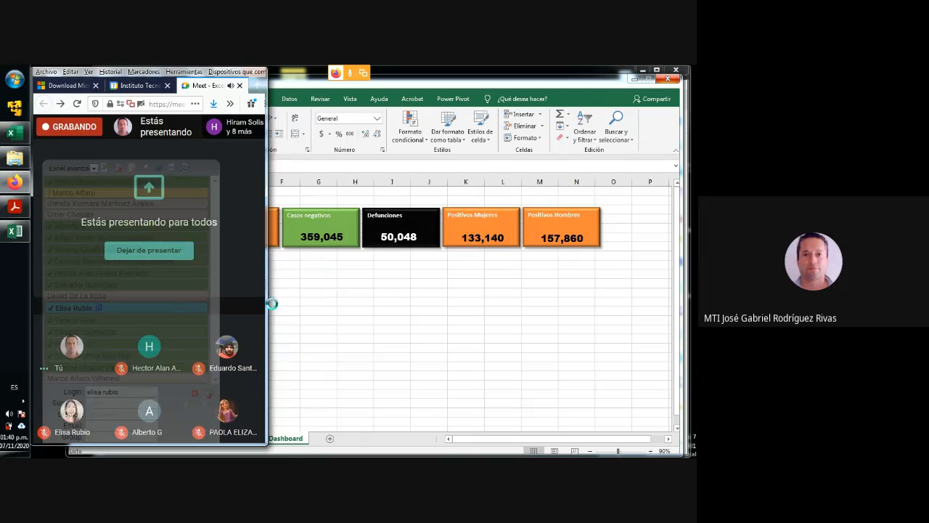
left_click_drag(267, 301, 511, 300)
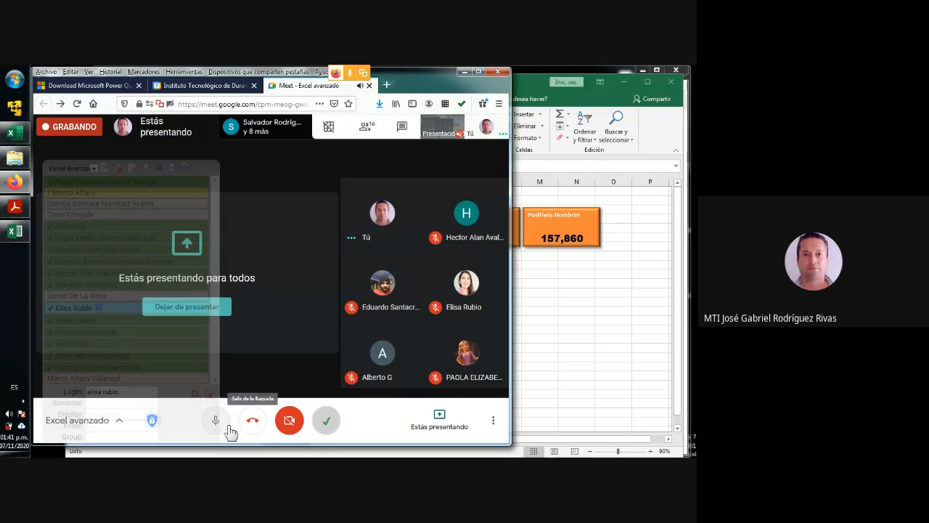
left_click(227, 429)
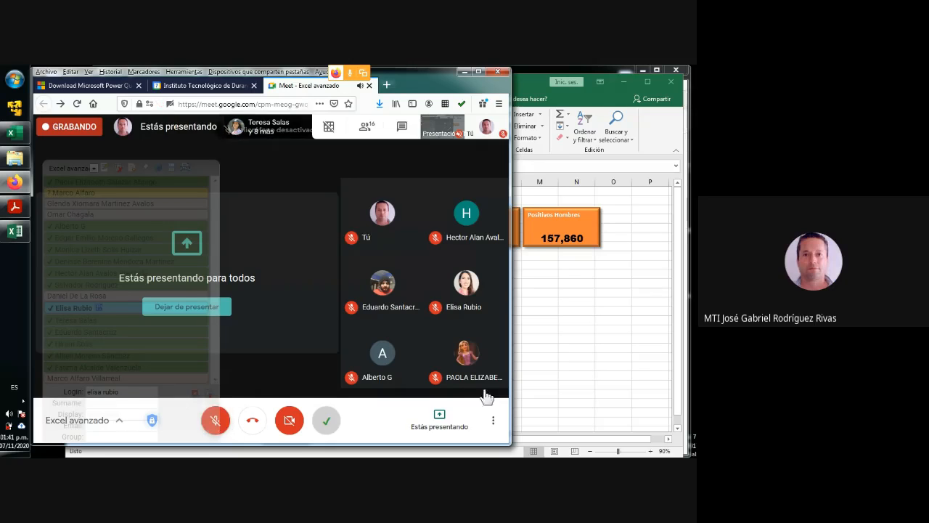
left_click(596, 367)
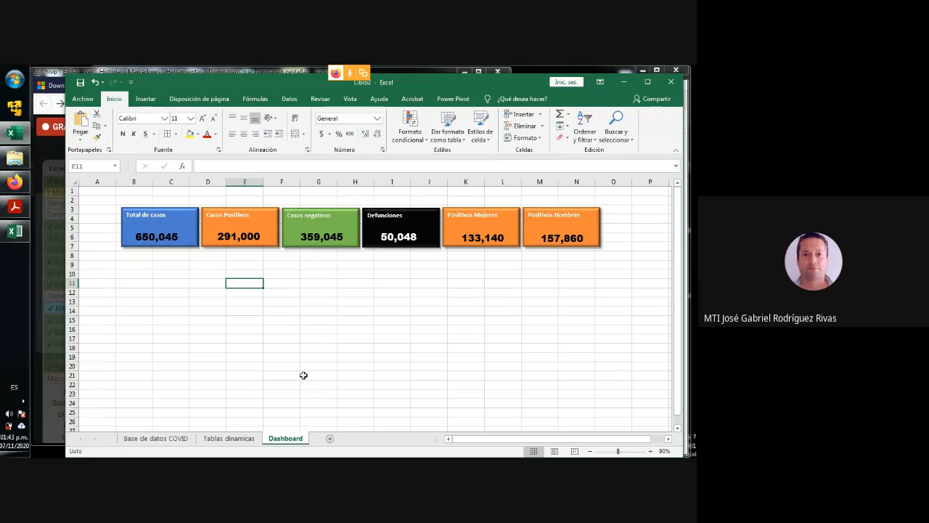
- Switch to Google Meet to turn the microphone back on, and return to the Excel workbook
left_click(43, 333)
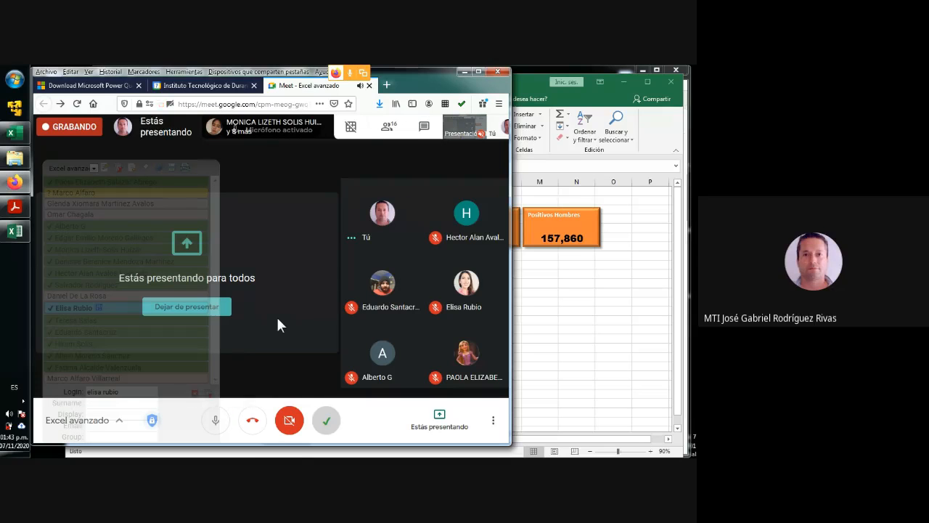
left_click(527, 316)
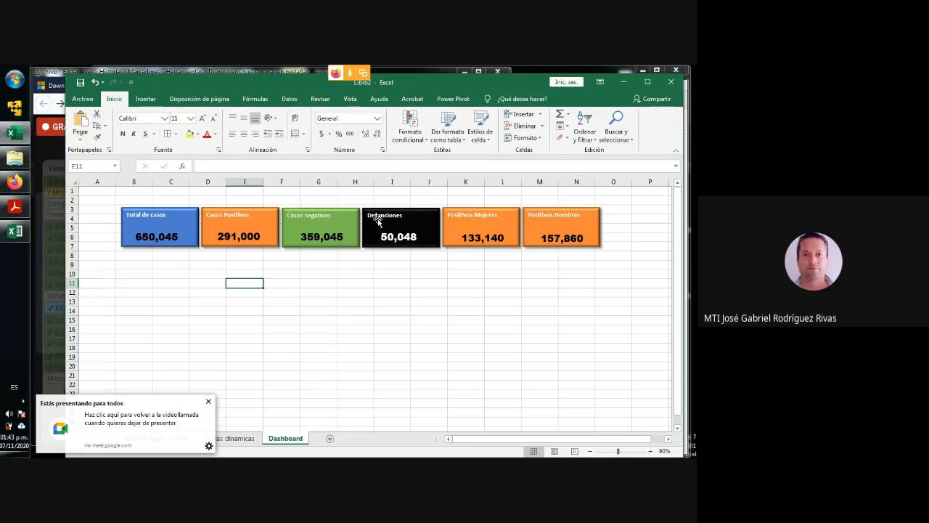
left_click(209, 401)
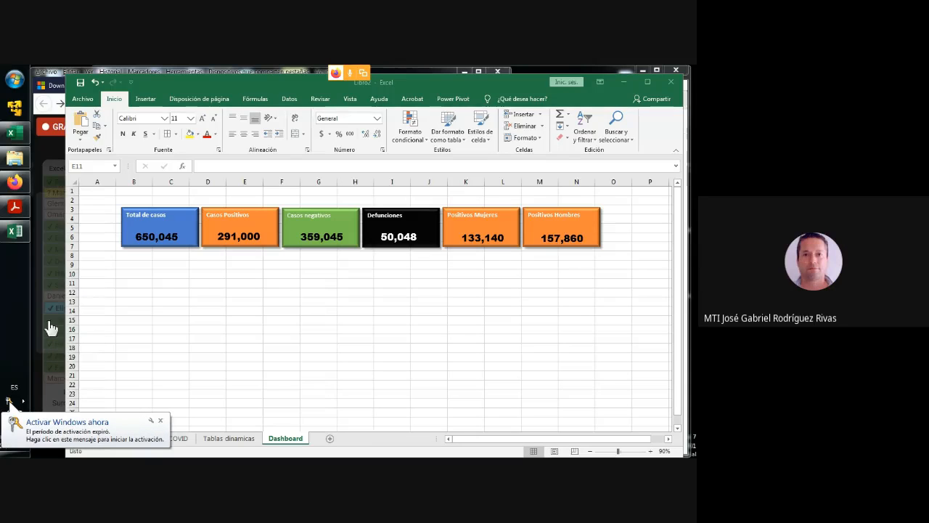
- Narrow column B of the Dashboard sheet slightly to test its effect on the rectangles
left_click(129, 314)
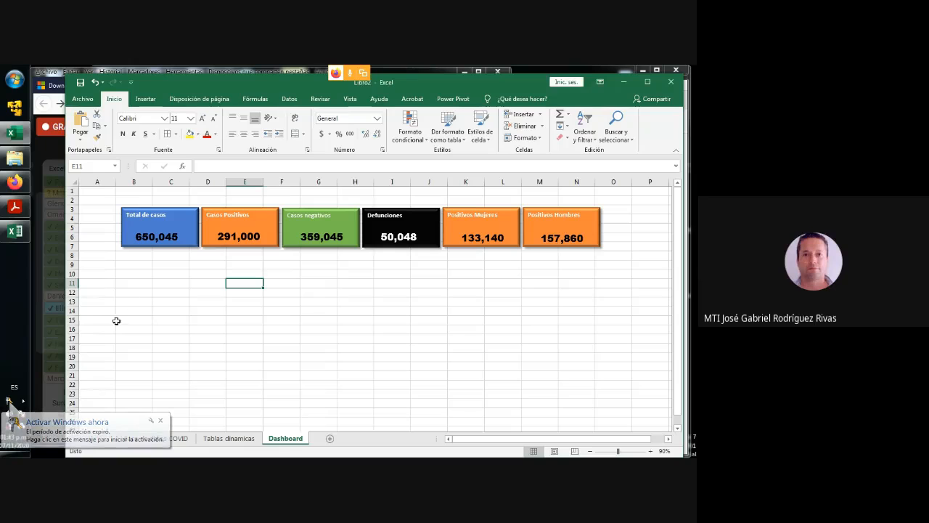
left_click(124, 309)
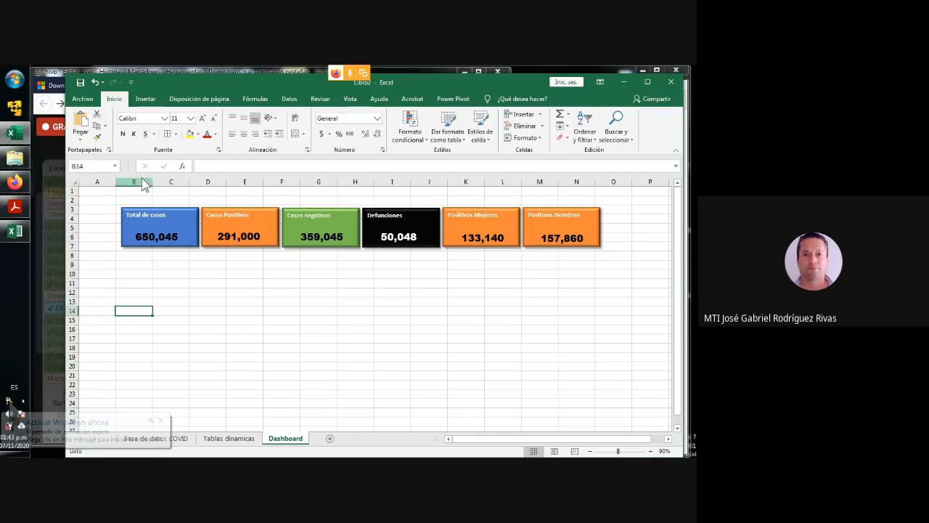
mouse_move(152, 181)
left_mouse_down()
mouse_move(163, 181)
mouse_move(148, 182)
left_mouse_up()
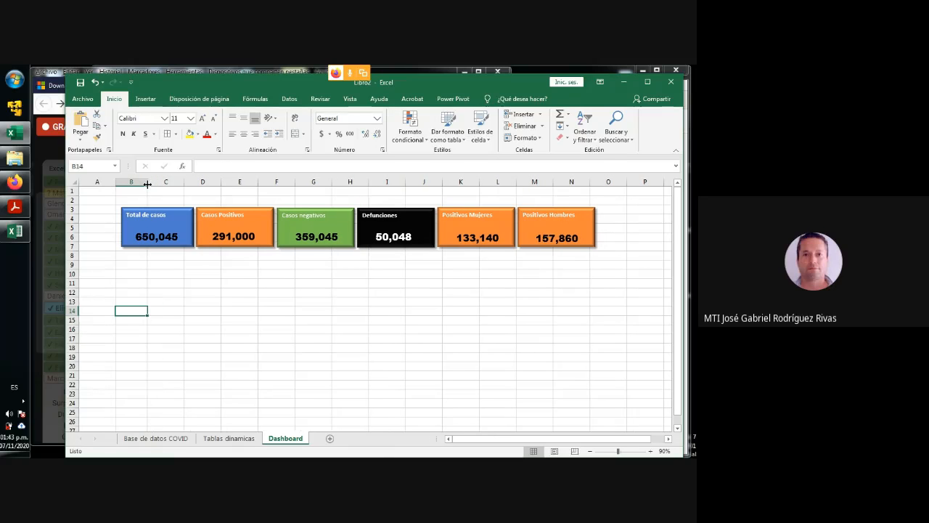
- Select all six Dashboard rectangles together with the figure boxes inside them
left_click(175, 229)
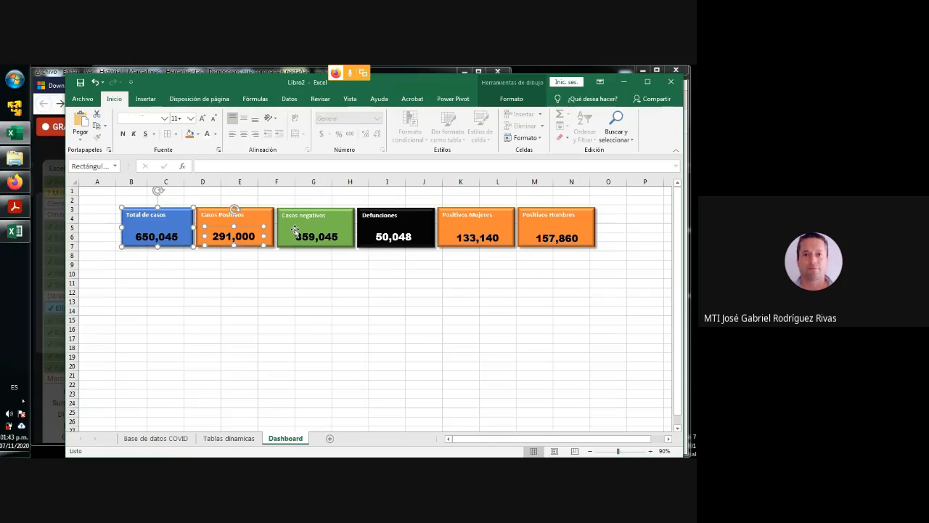
left_click(247, 212)
left_click(176, 218, "ctrl")
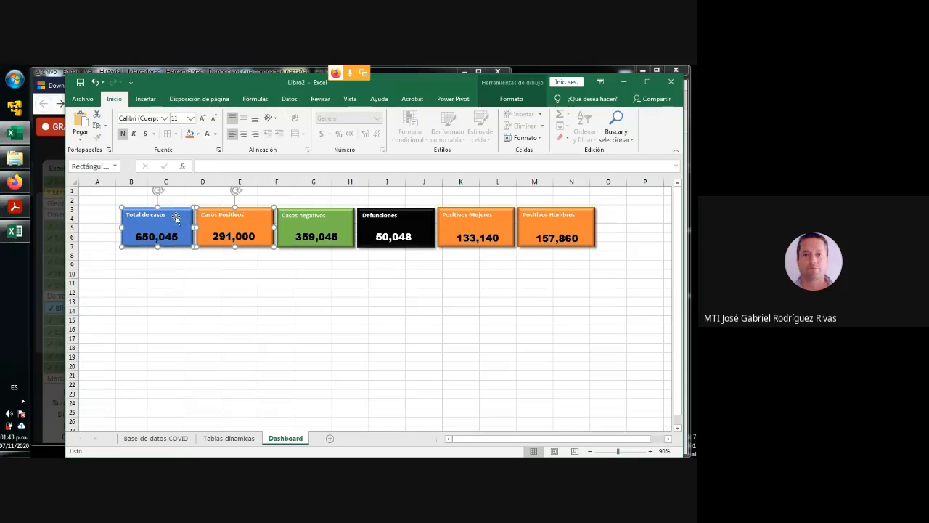
left_click(330, 215, "ctrl")
left_click(379, 216, "ctrl")
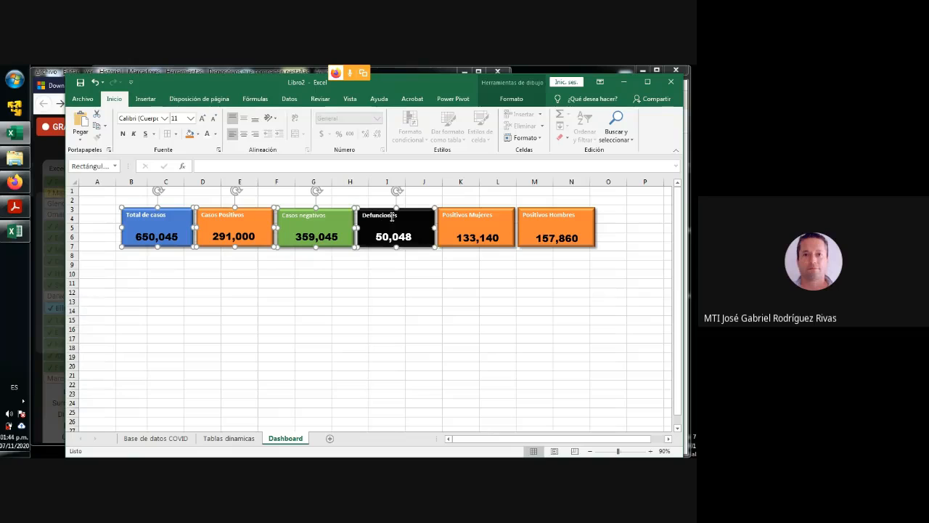
left_click(504, 215, "ctrl")
left_click(566, 215, "ctrl")
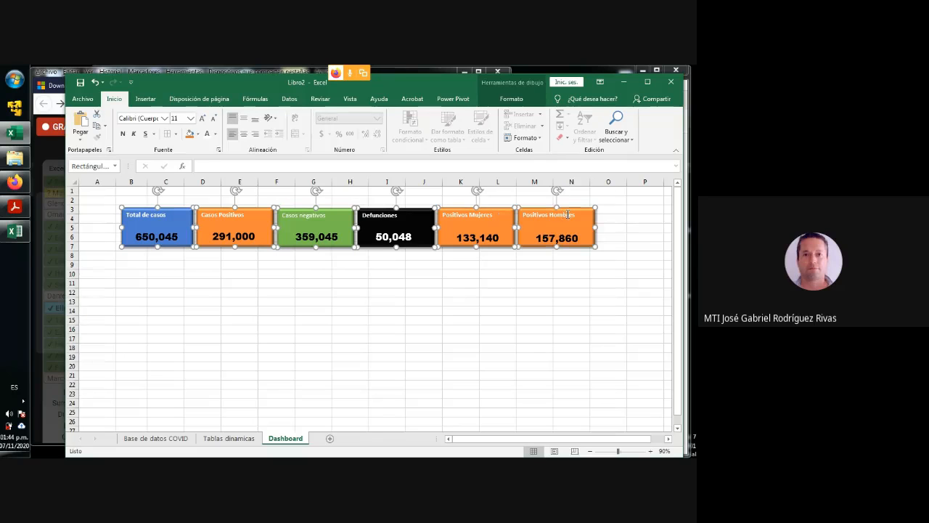
left_click(556, 238, "ctrl")
left_click(479, 239, "ctrl")
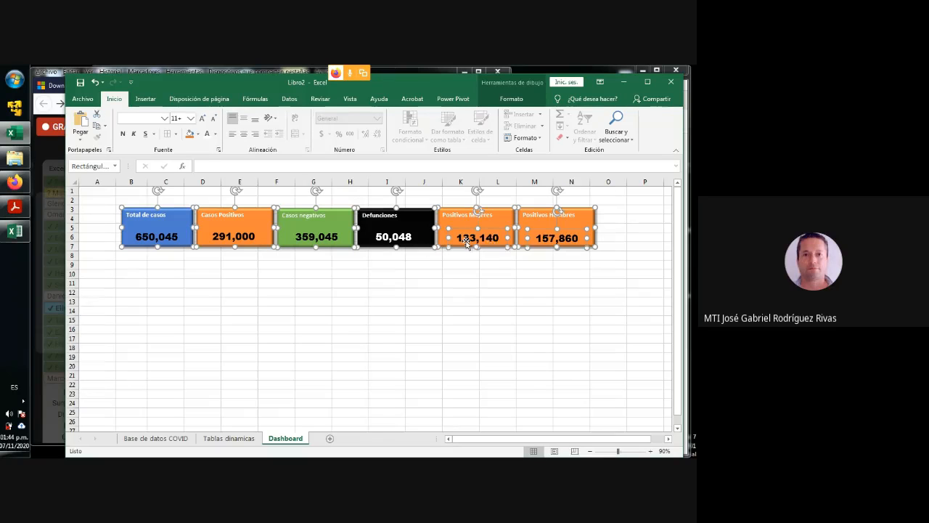
left_click(401, 240, "ctrl")
left_click(328, 239, "ctrl")
left_click(250, 236, "ctrl")
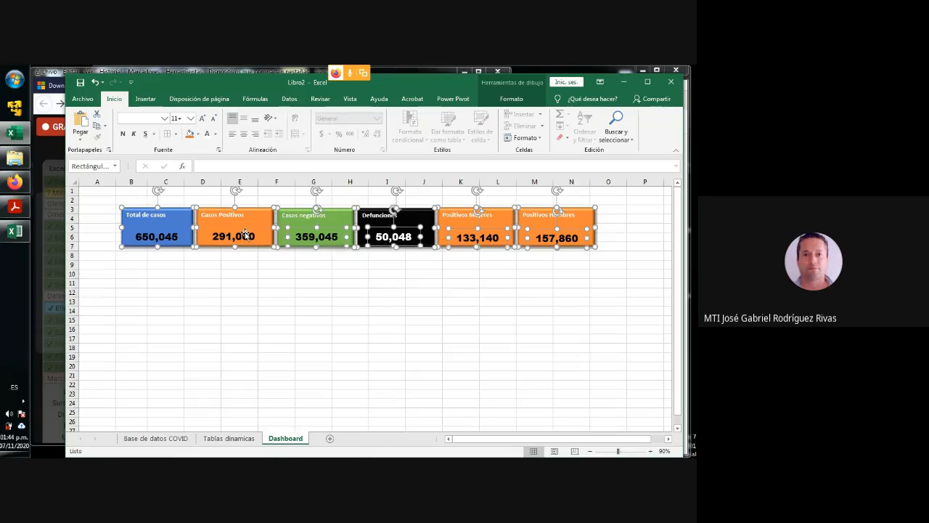
left_click(161, 239, "ctrl")
- Set the properties of all selected rectangles and figure boxes to "No mover ni cambiar tamaño con celdas"
right_click(174, 229)
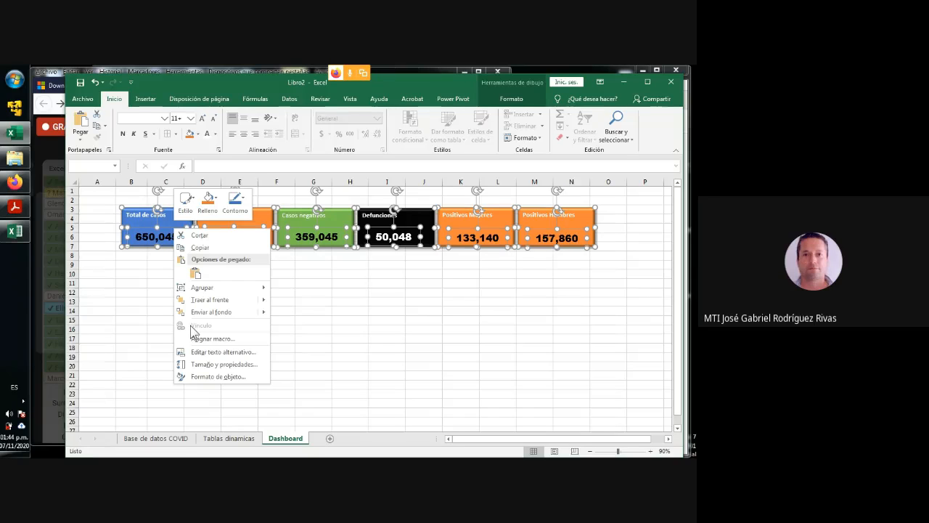
left_click(206, 376)
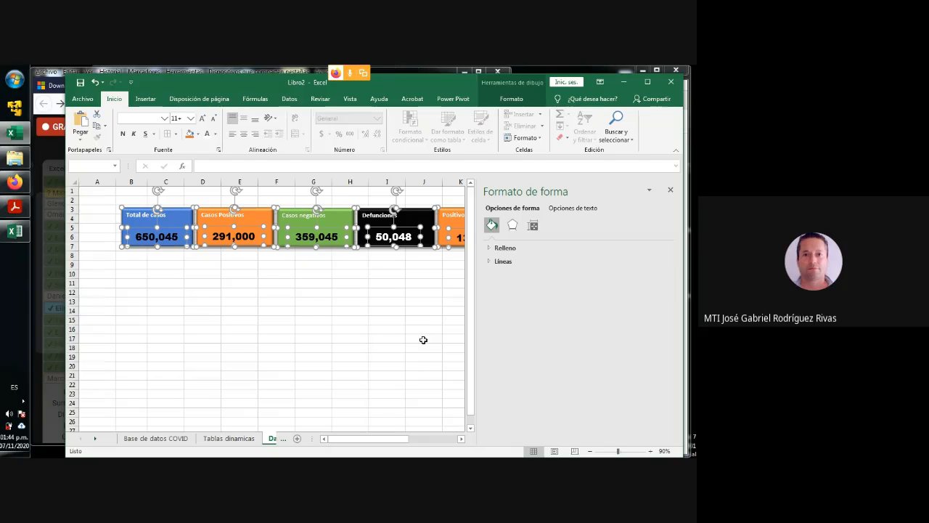
left_click(513, 225)
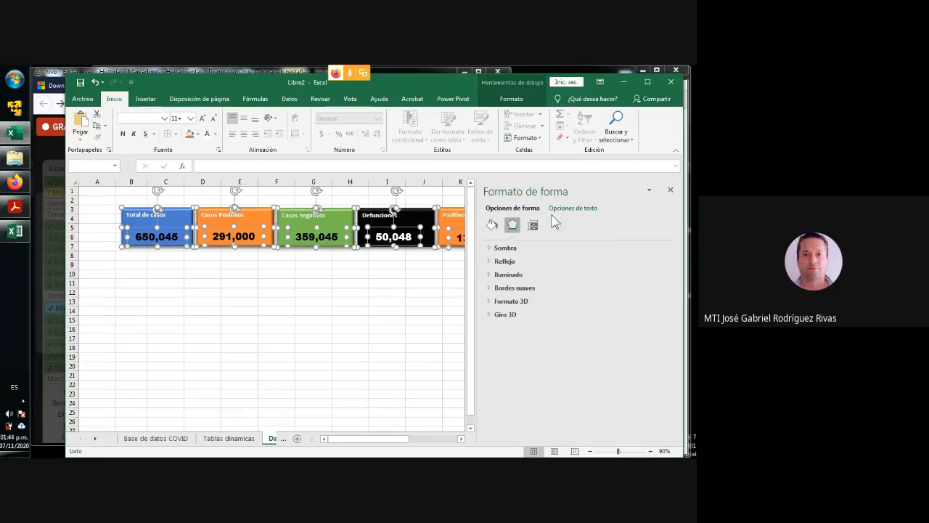
left_click(533, 226)
left_click(570, 209)
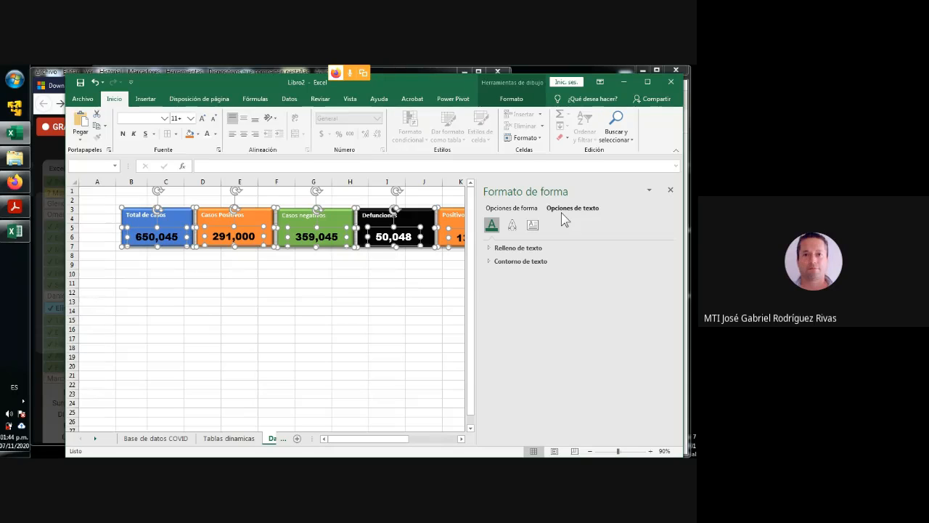
left_click(512, 208)
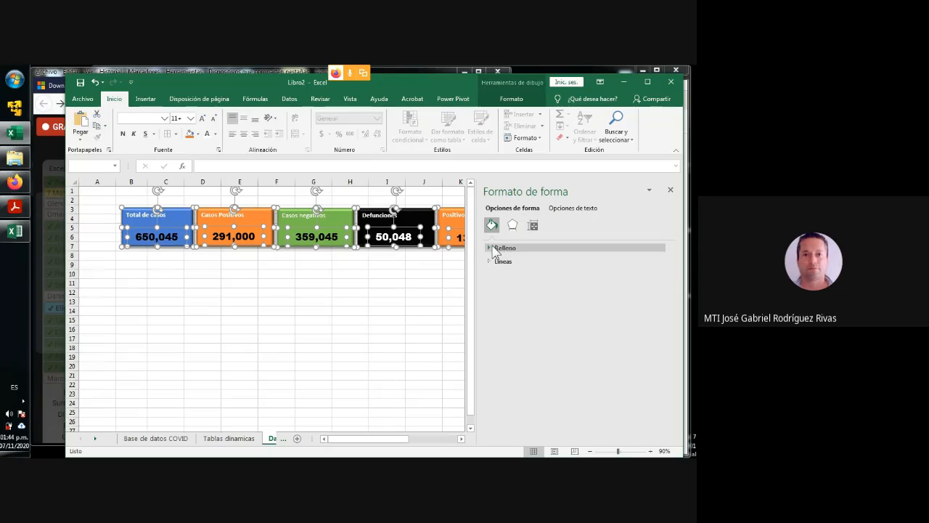
left_click(490, 249)
left_click(512, 225)
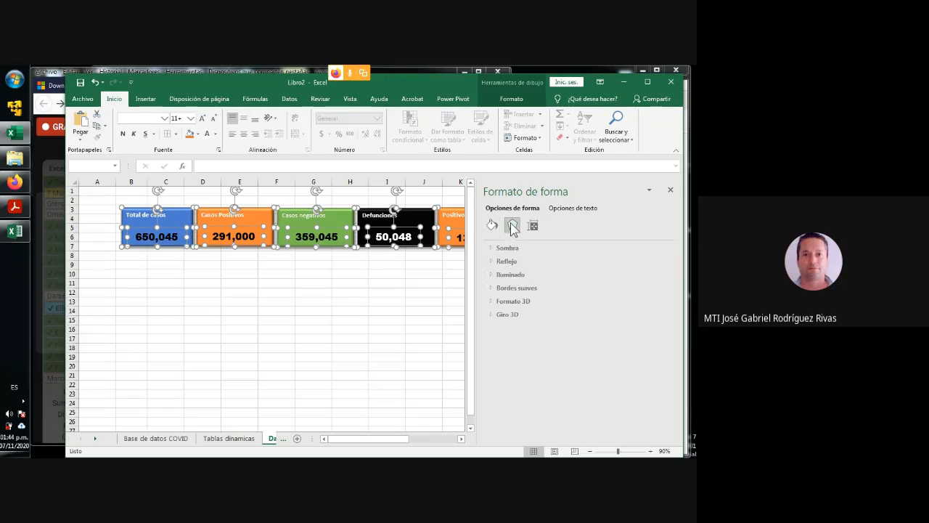
left_click(532, 226)
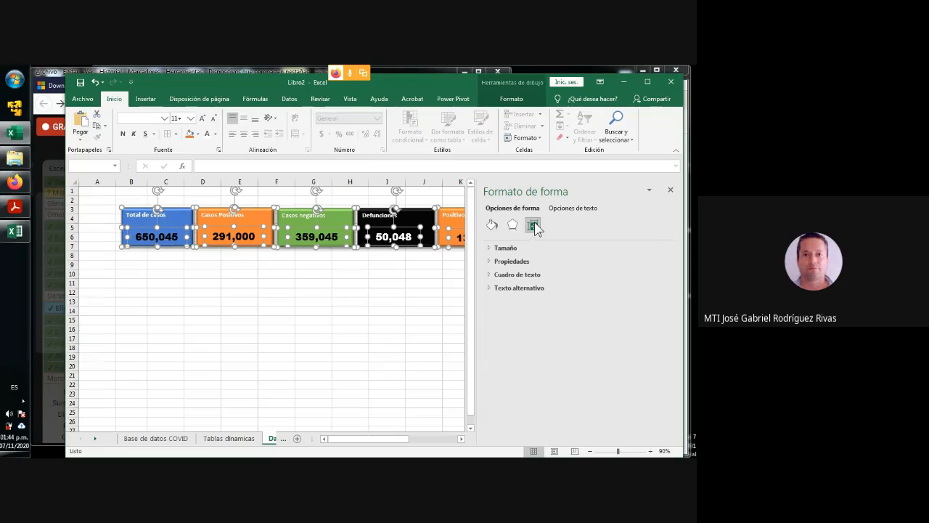
left_click(492, 261)
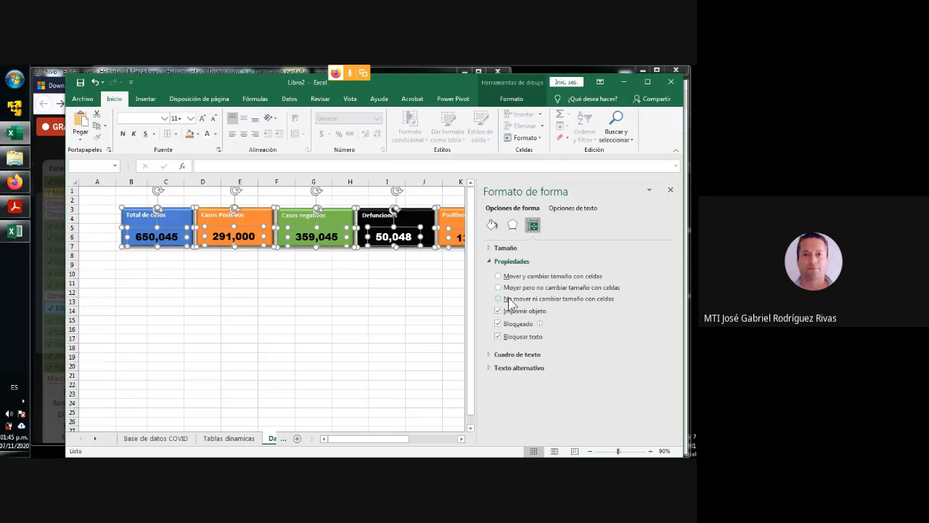
left_click(573, 298)
- Deselect the shapes, close their formatting options and narrow column B again to test the new property
left_click(390, 335)
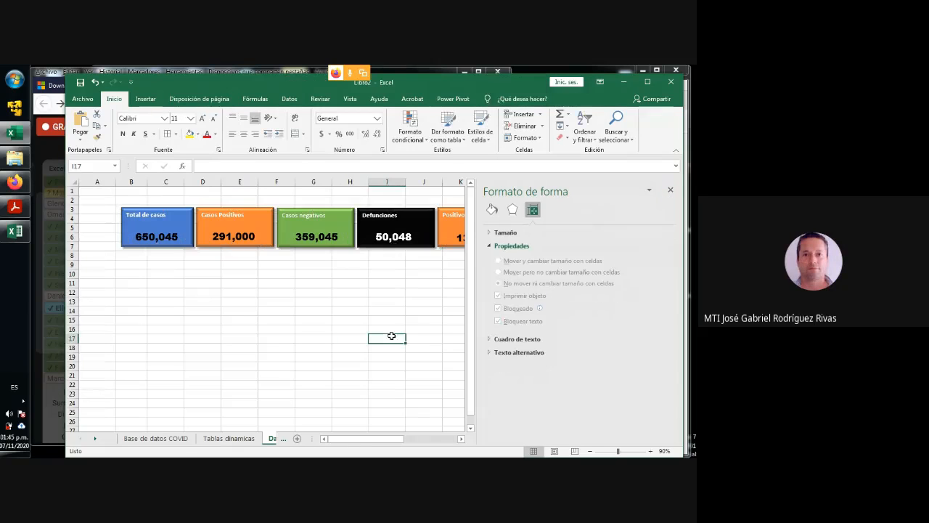
left_click(670, 189)
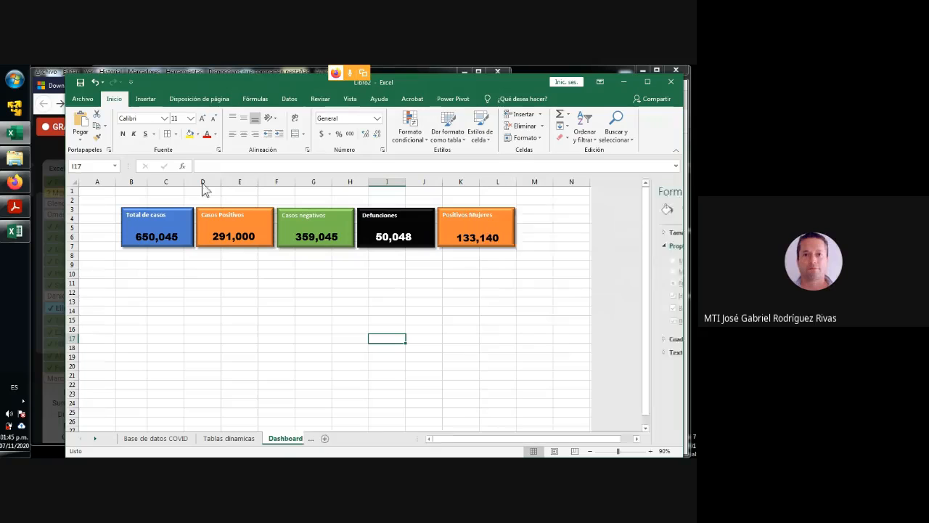
mouse_move(146, 182)
left_mouse_down()
mouse_move(186, 182)
mouse_move(140, 184)
left_mouse_up()
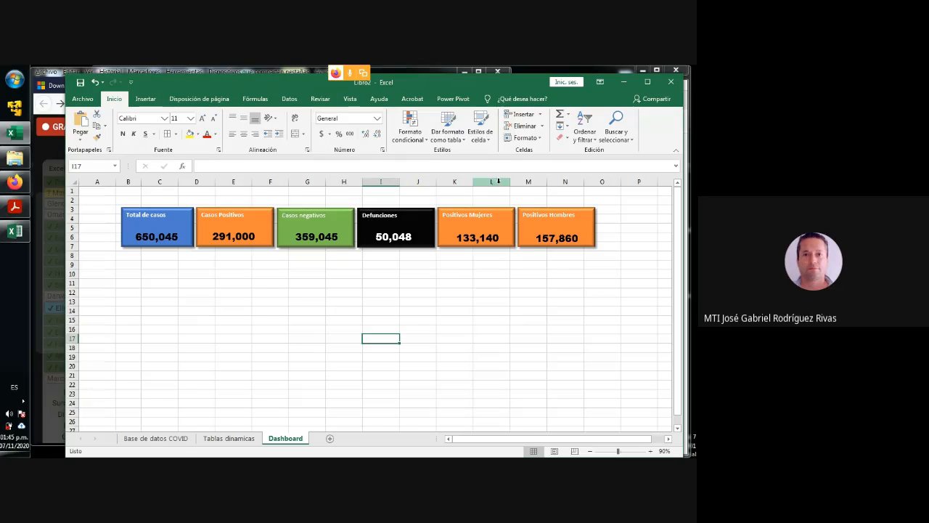
- Narrow column L of the Dashboard sheet slightly to test whether the rectangles stay fixed
mouse_move(510, 181)
left_mouse_down()
mouse_move(539, 183)
mouse_move(507, 186)
left_mouse_up()
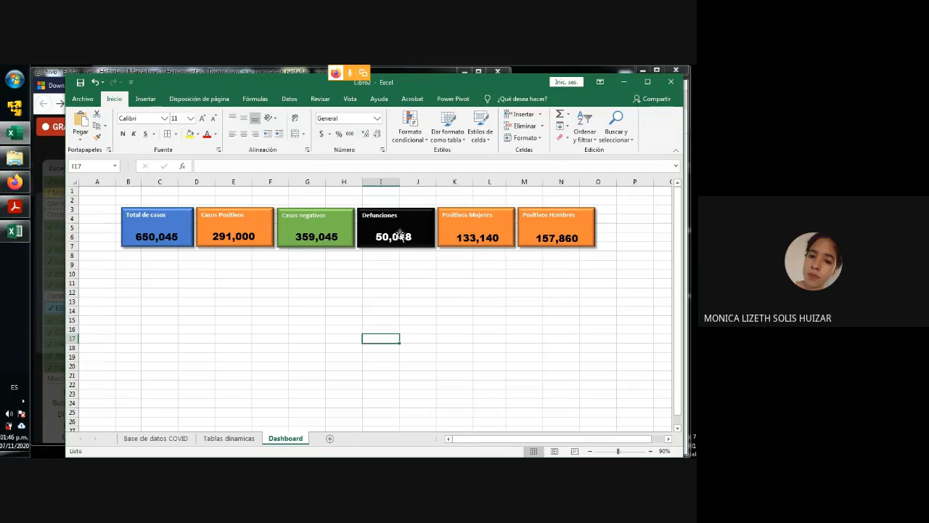
- Select the six Dashboard rectangles again, along with the figure box inside each one
left_click(150, 219)
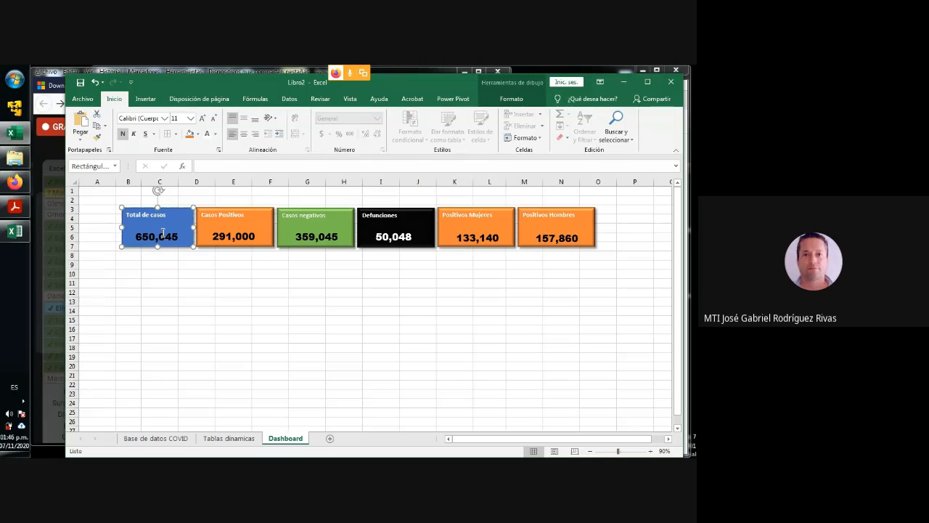
left_click(238, 216)
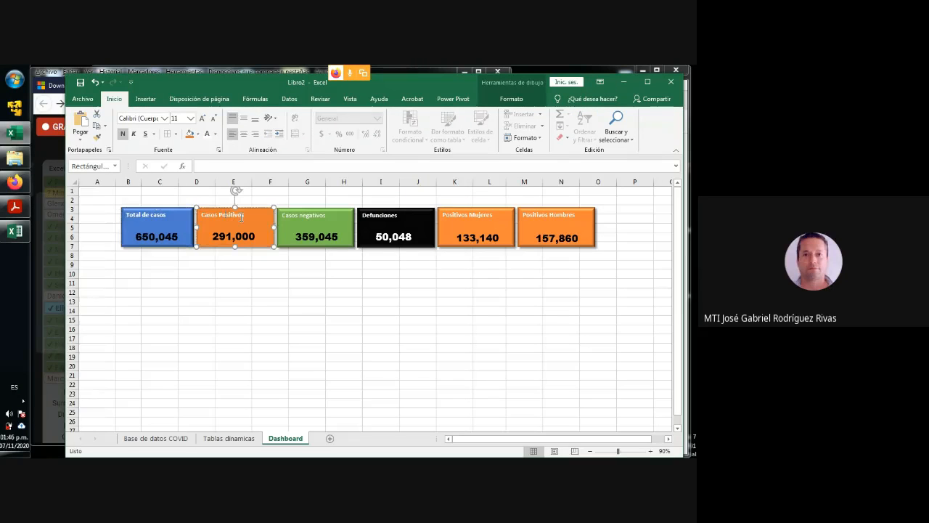
left_click(294, 219)
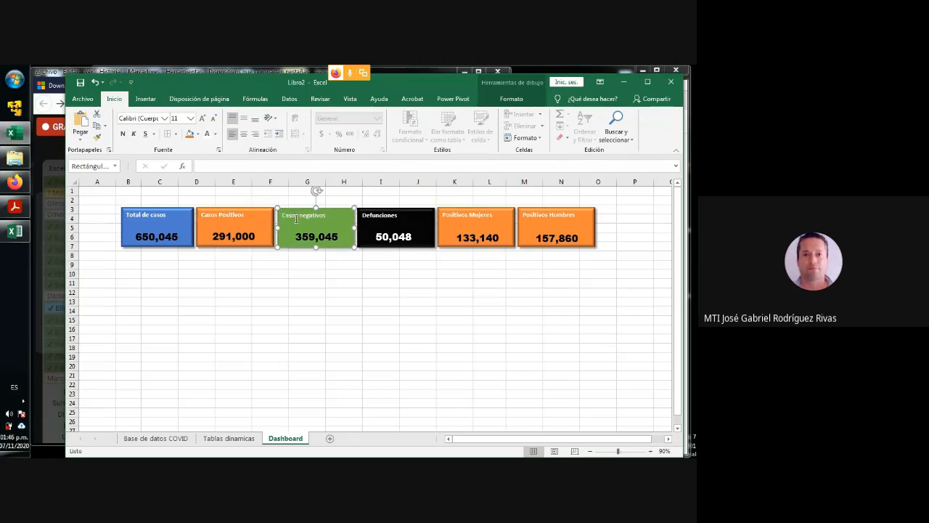
left_click(226, 217, "ctrl")
left_click(161, 217, "ctrl")
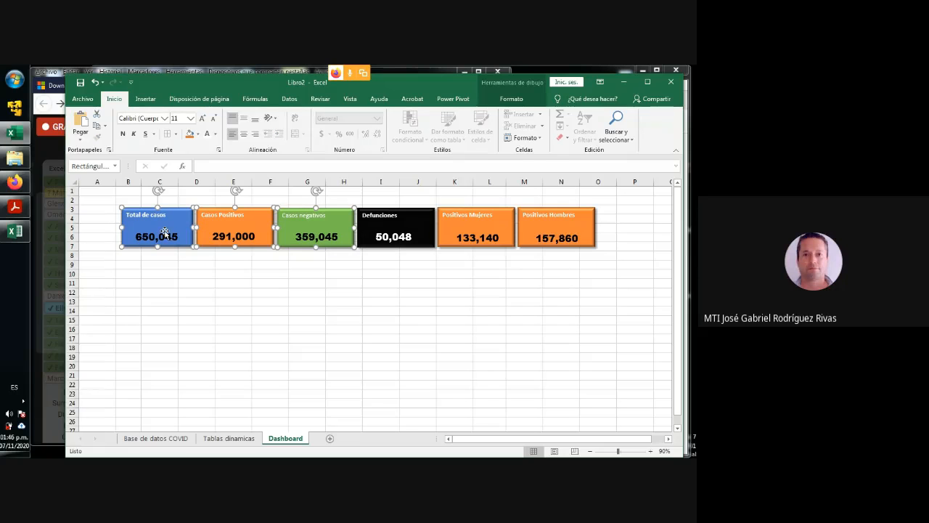
left_click(165, 237, "ctrl")
left_click(206, 237, "ctrl")
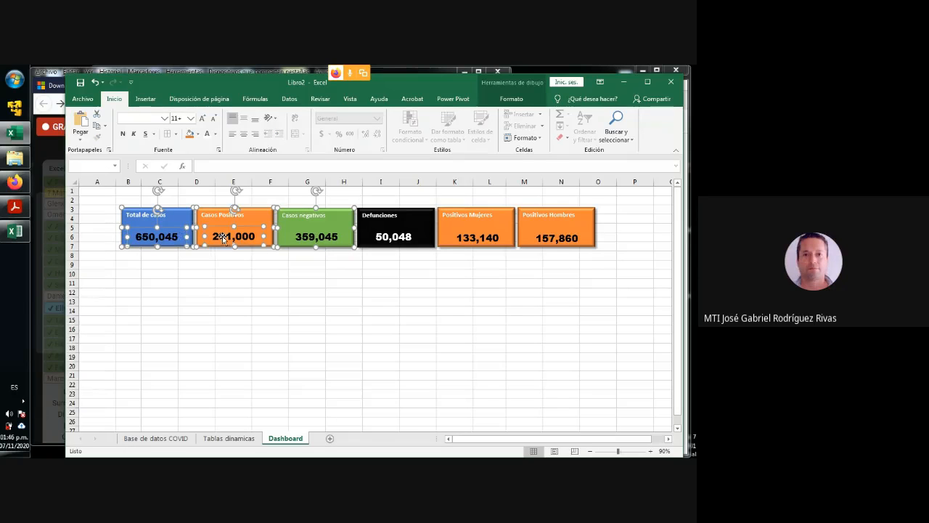
left_click(298, 237, "ctrl")
left_click(384, 220, "ctrl")
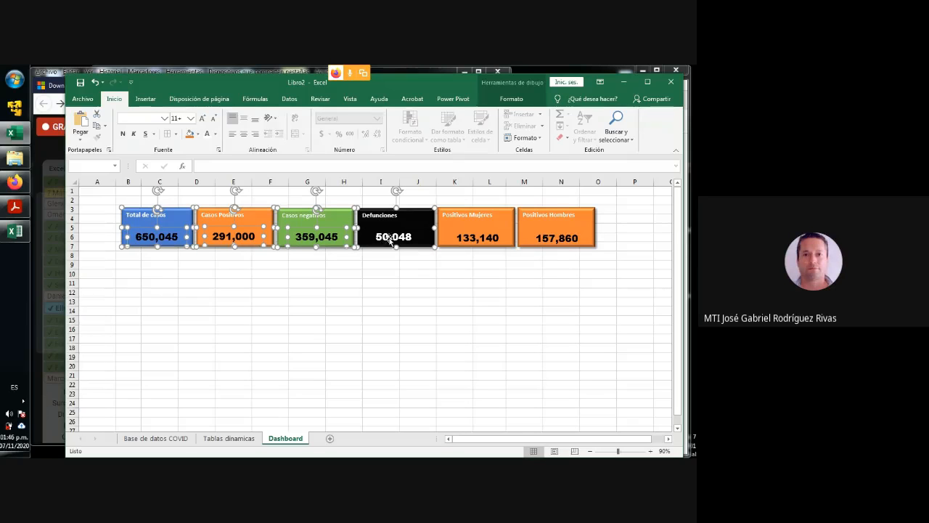
left_click(387, 238, "ctrl")
left_click(482, 221, "ctrl")
left_click(477, 239, "ctrl")
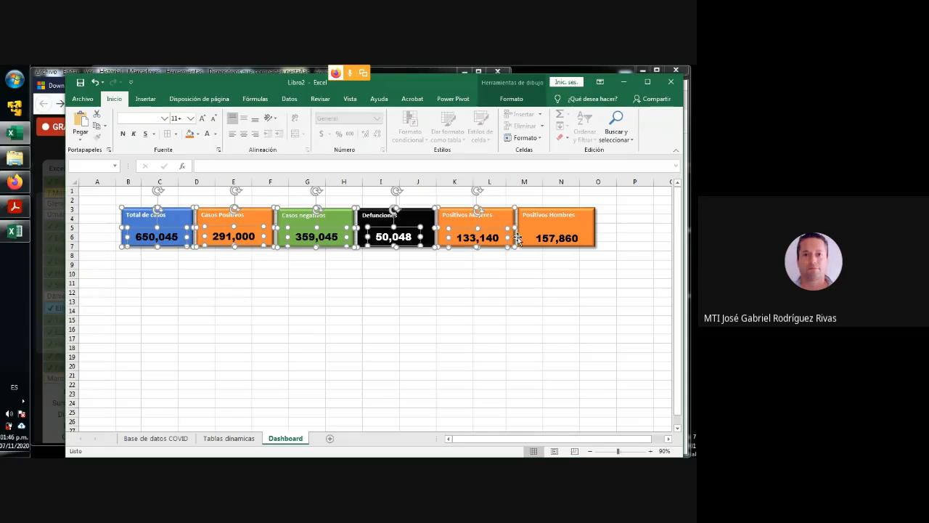
left_click(540, 216, "ctrl")
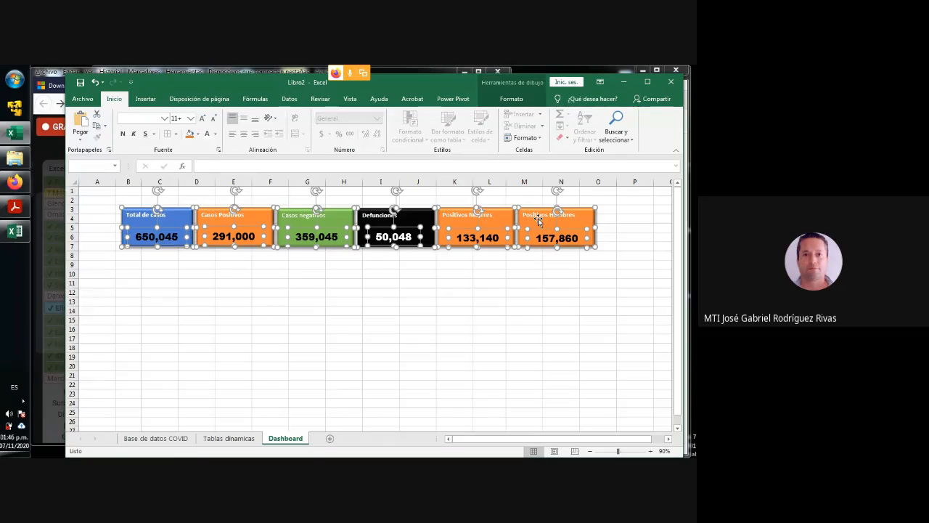
- Review the move-and-size properties of the selected shapes, close their formatting options and deselect the shapes
right_click(539, 222)
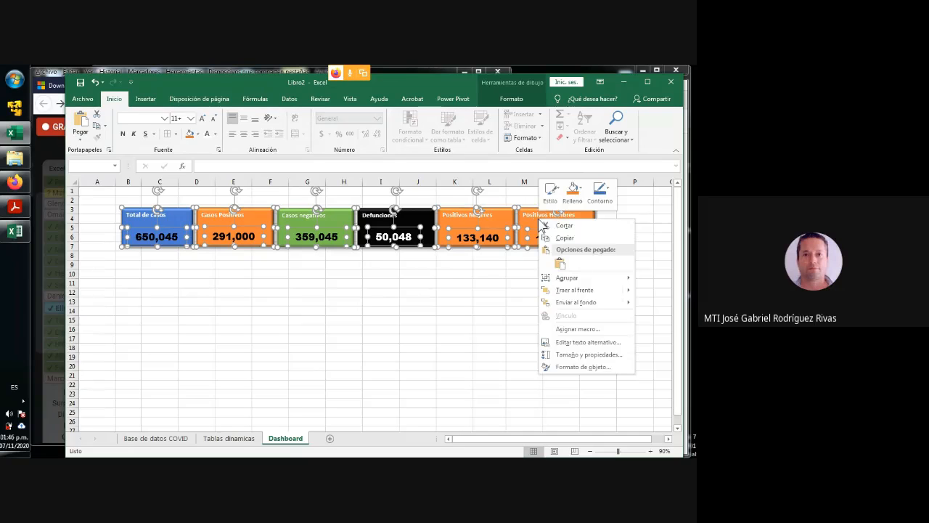
left_click(573, 368)
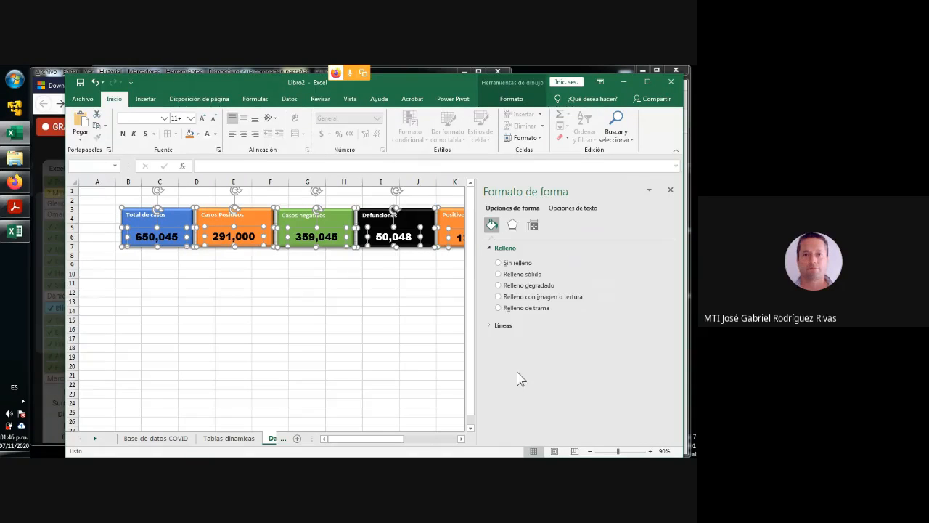
left_click(534, 227)
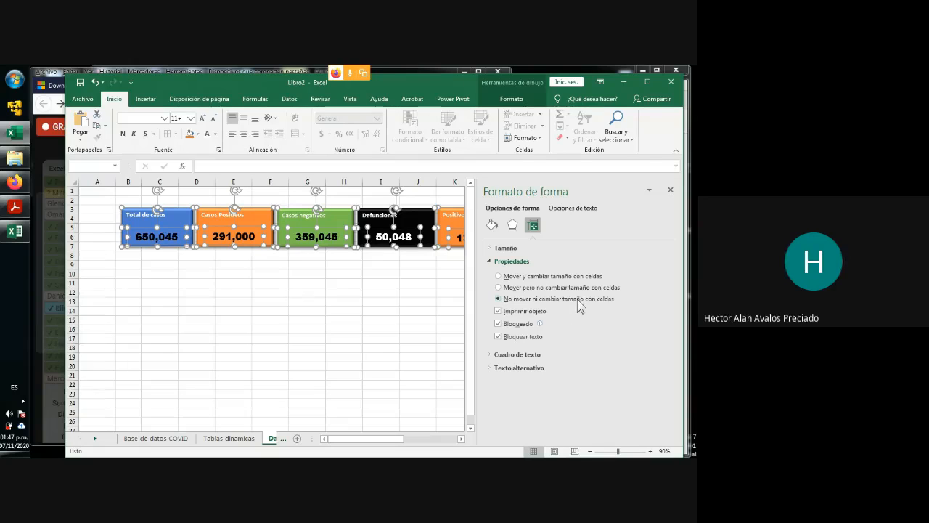
left_click(671, 189)
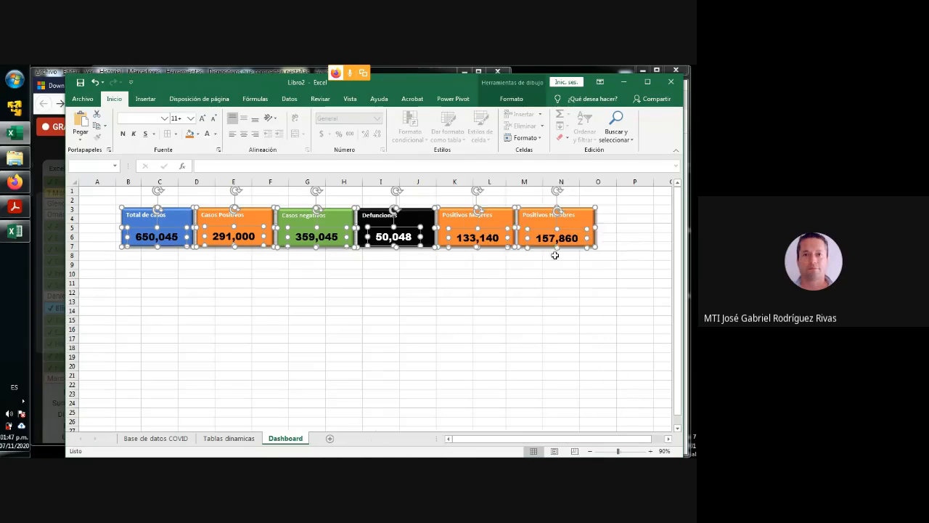
left_click(523, 291)
- Try widening the Positivos Hombres rectangle, undo the resize, and narrow column C of the Dashboard sheet slightly
left_click(594, 230)
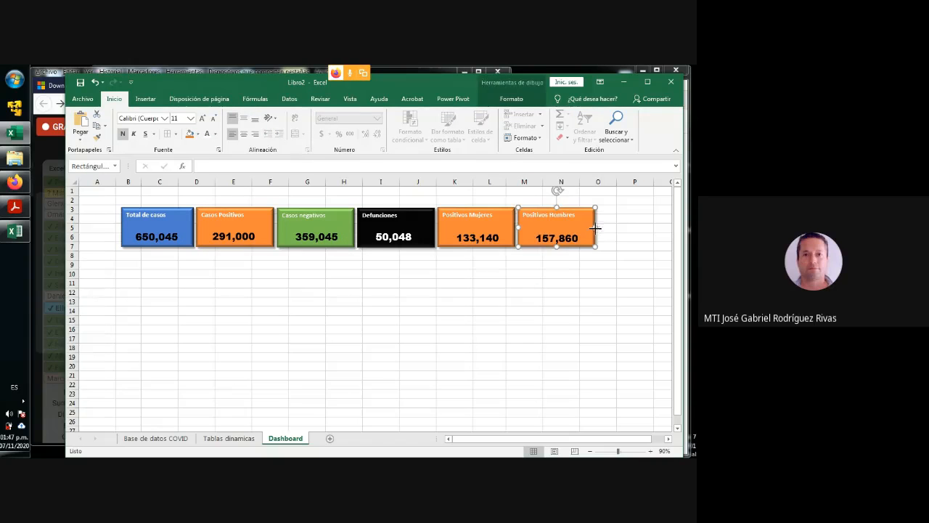
left_click_drag(595, 229, 622, 229)
key("ctrl+z")
mouse_move(178, 182)
left_mouse_down()
mouse_move(208, 182)
mouse_move(173, 182)
left_mouse_up()
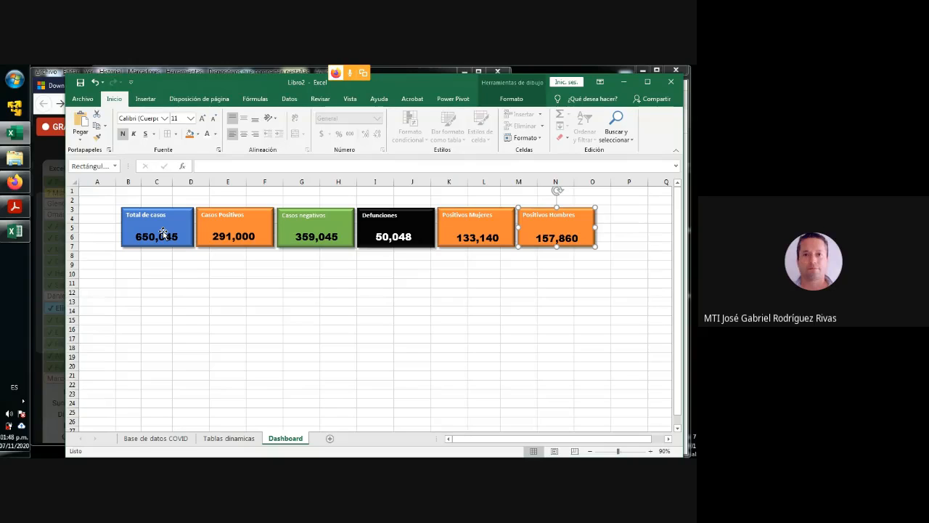
- Move the Mujer and Hombre line chart on the Tablas dinamicas sheet up slightly, away from the TOTALES block
left_click(238, 440)
scroll(167, 319, "down", 3)
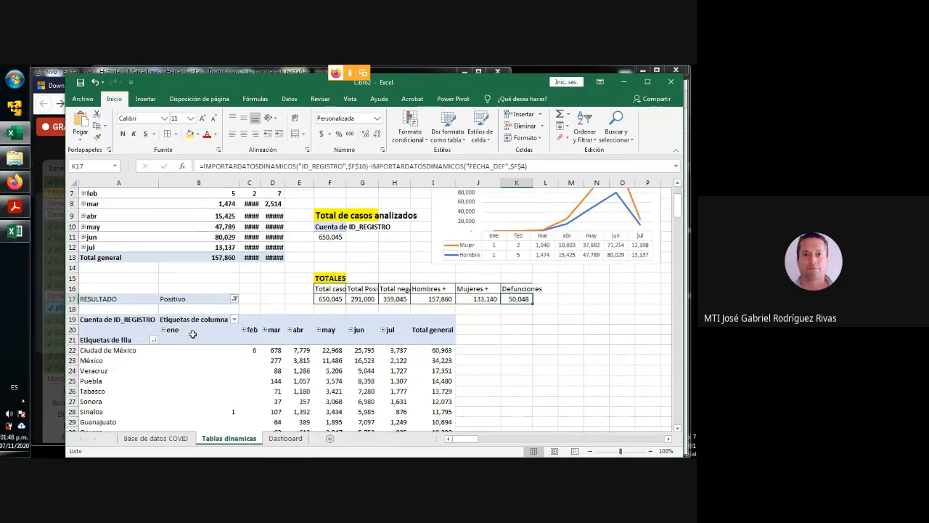
left_click(114, 300)
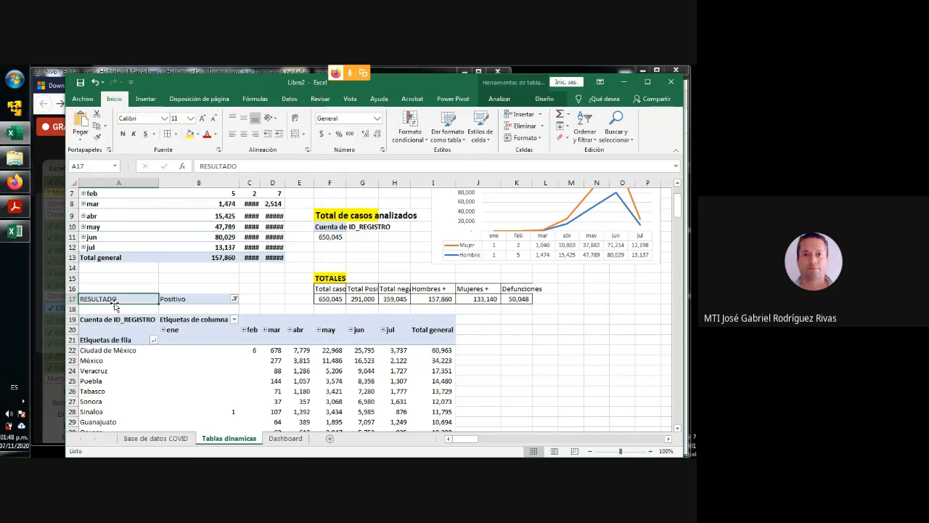
left_click(119, 322)
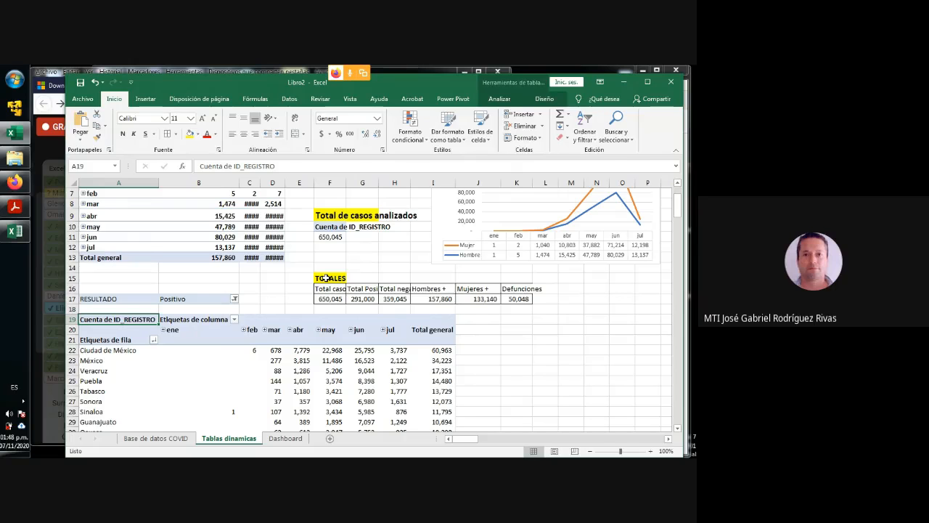
left_click(512, 260)
left_click_drag(545, 267, 545, 252)
left_click(570, 288)
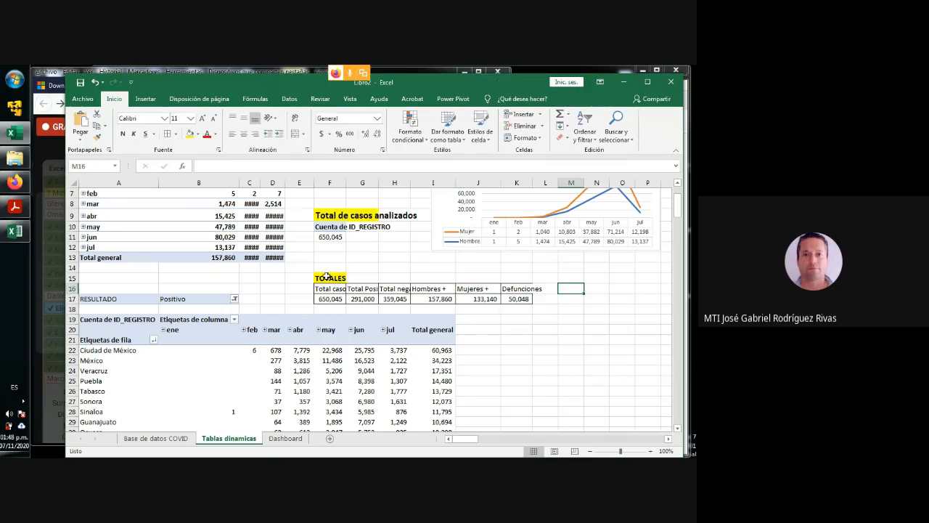
- Move the TOTALES block from F15:L17 up two rows so that it starts in cell F13
left_click_drag(324, 277, 546, 298)
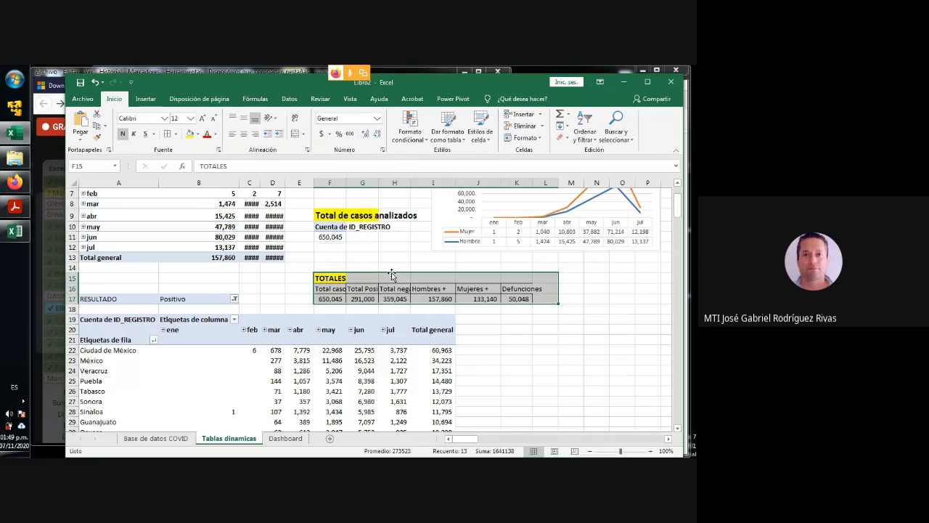
left_click_drag(391, 272, 391, 260)
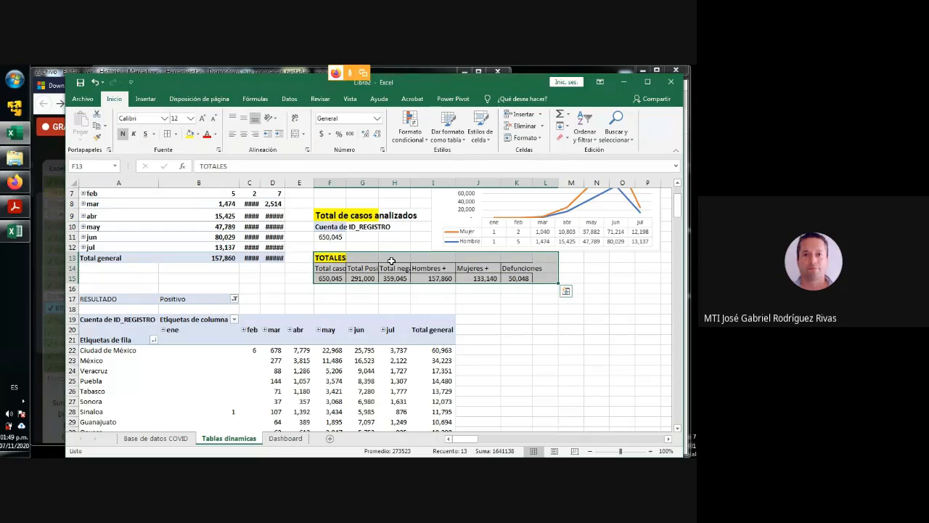
left_click(324, 302)
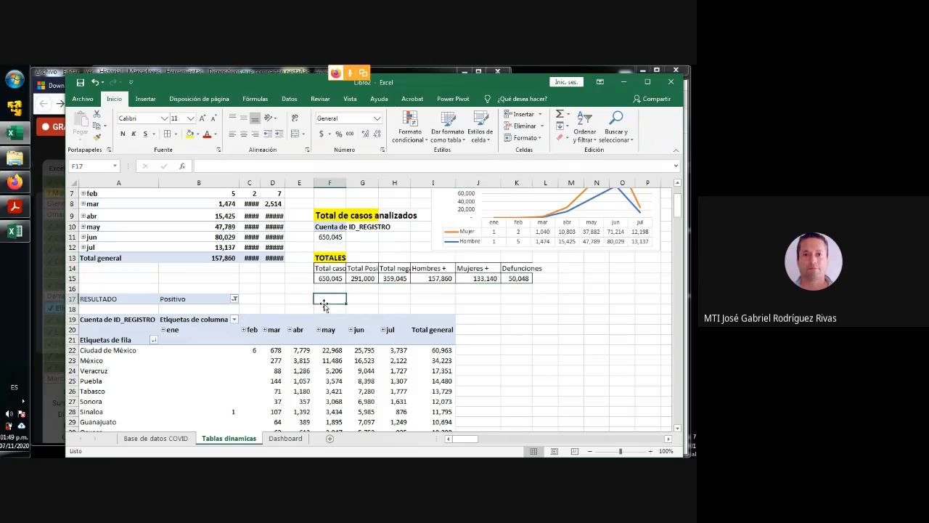
- Copy the whole pivot table of positive cases by state and month, range A17:I55 of the Tablas dinamicas sheet
left_click_drag(98, 302, 429, 392)
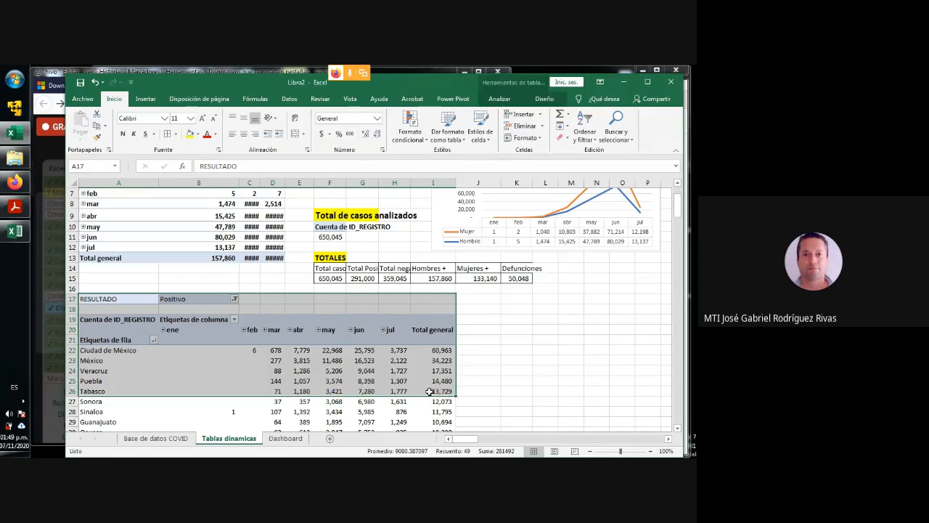
scroll(429, 392, "down", 10)
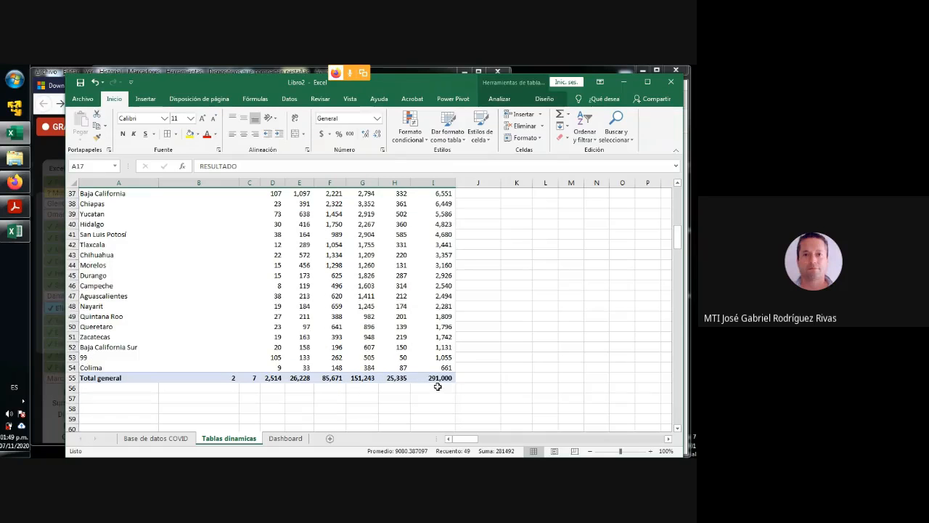
left_click(446, 378, "shift")
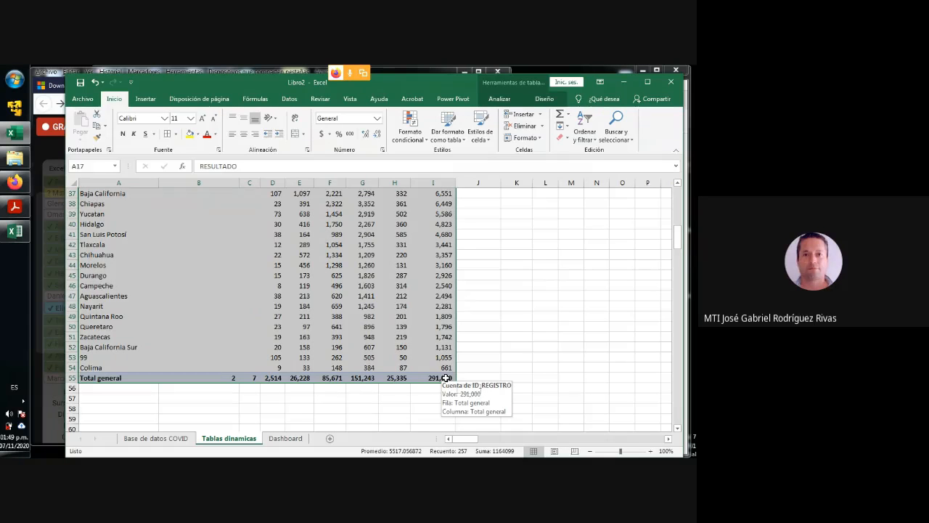
key("ctrl+c")
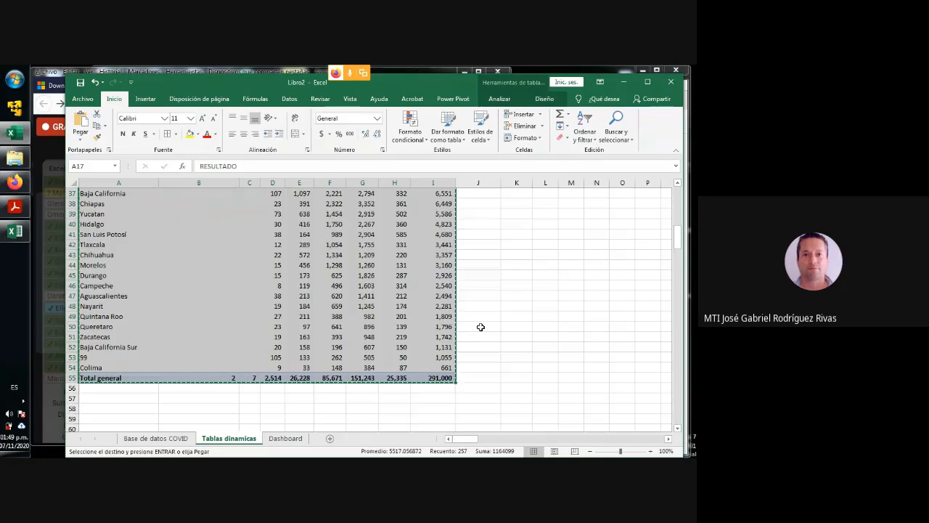
scroll(481, 327, "up", 10)
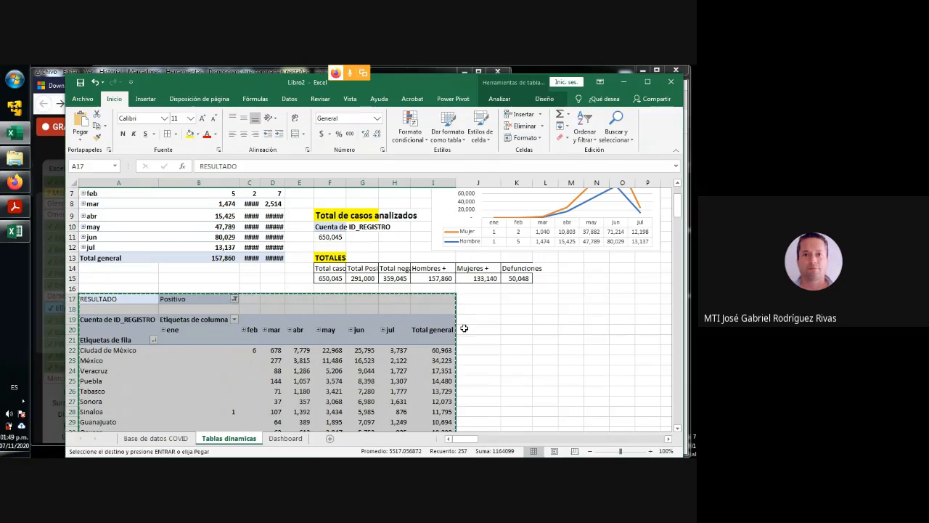
- Paste the copied pivot table at cell A11 of the Dashboard sheet and widen column I to fit its Total general heading
left_click(286, 439)
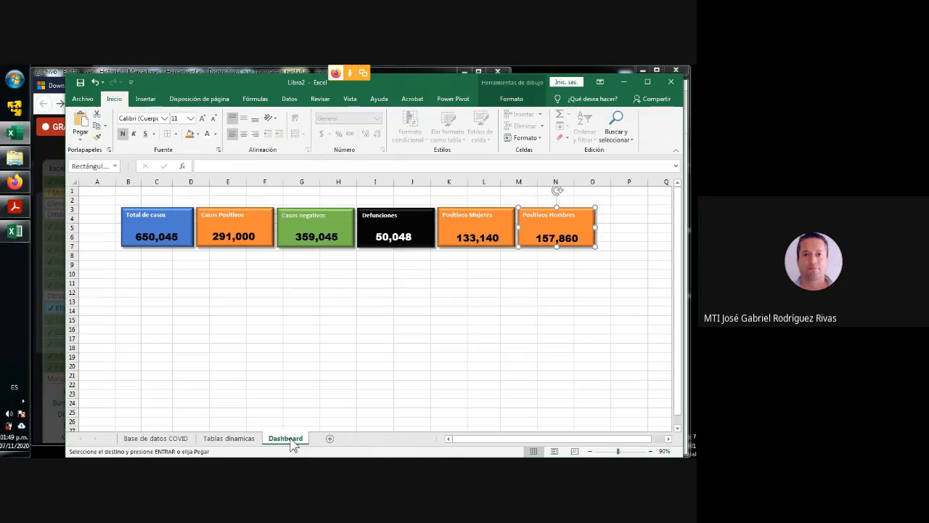
left_click(93, 286)
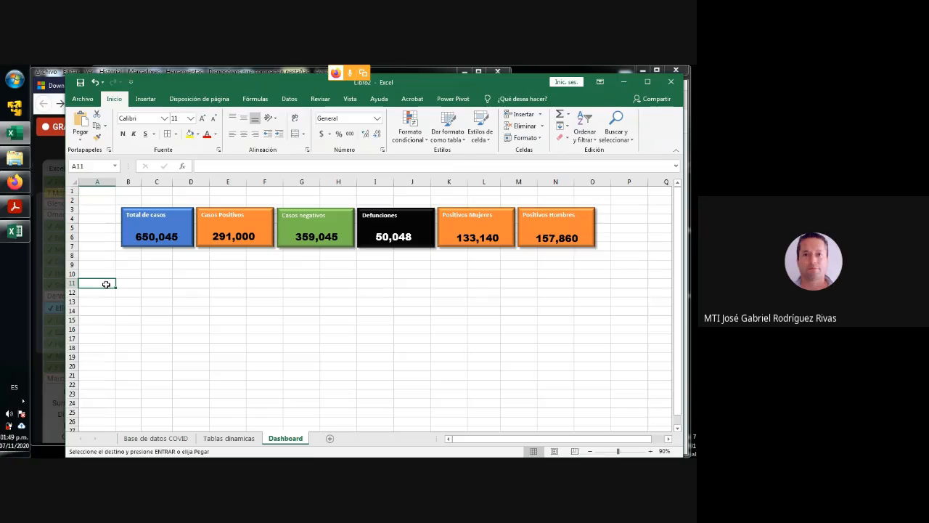
key("ctrl+v")
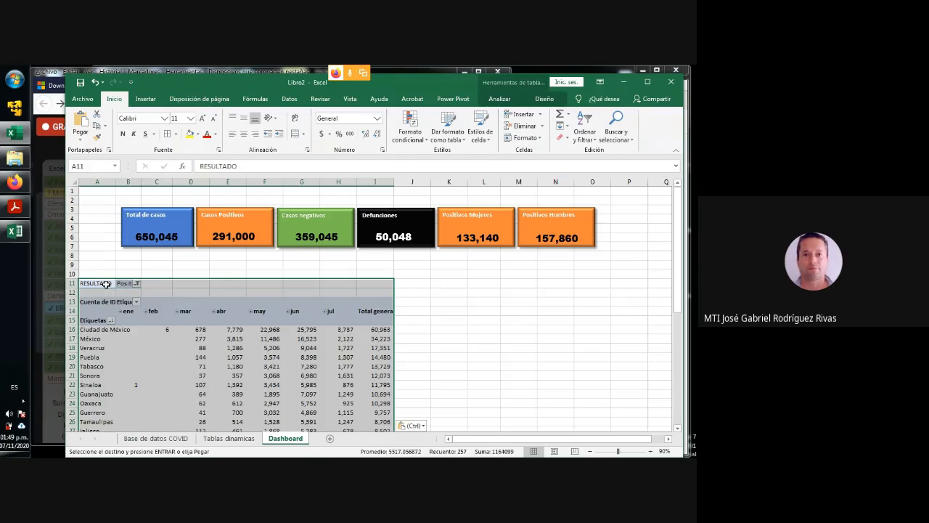
left_click(419, 313)
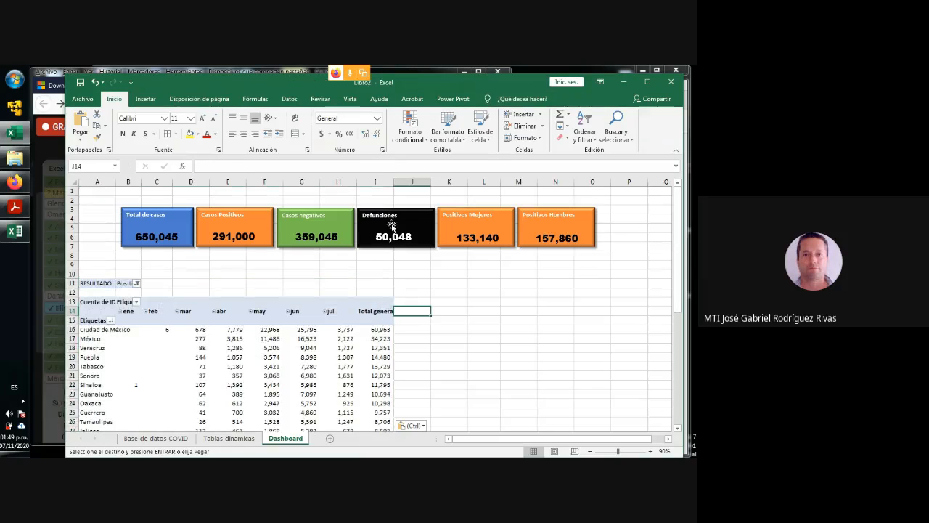
left_click_drag(394, 183, 400, 186)
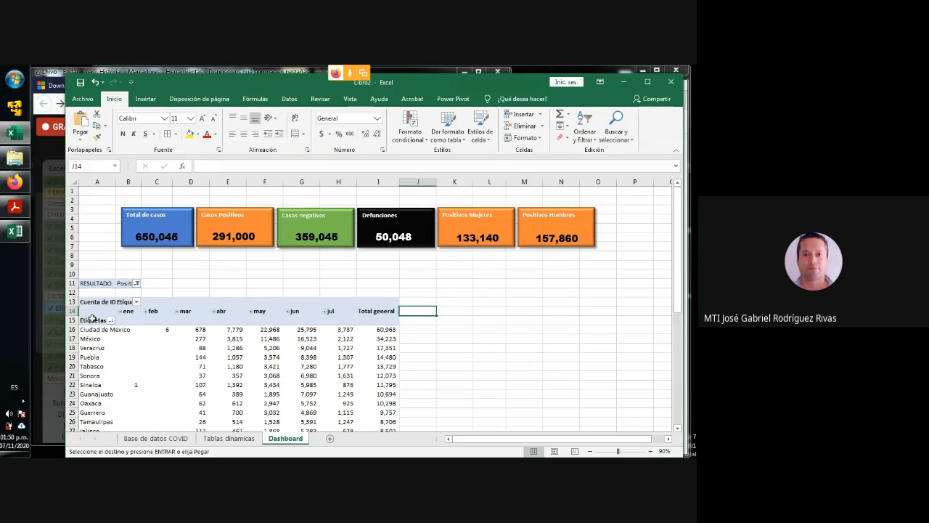
- Rename the row labels heading in cell A15 of the pasted pivot table as "Entidades"
left_click(93, 319)
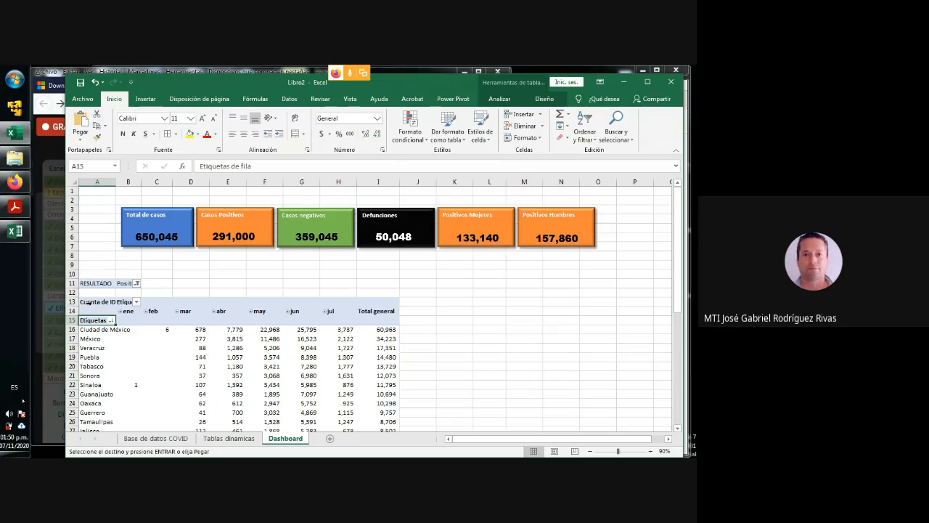
type("Entidad")
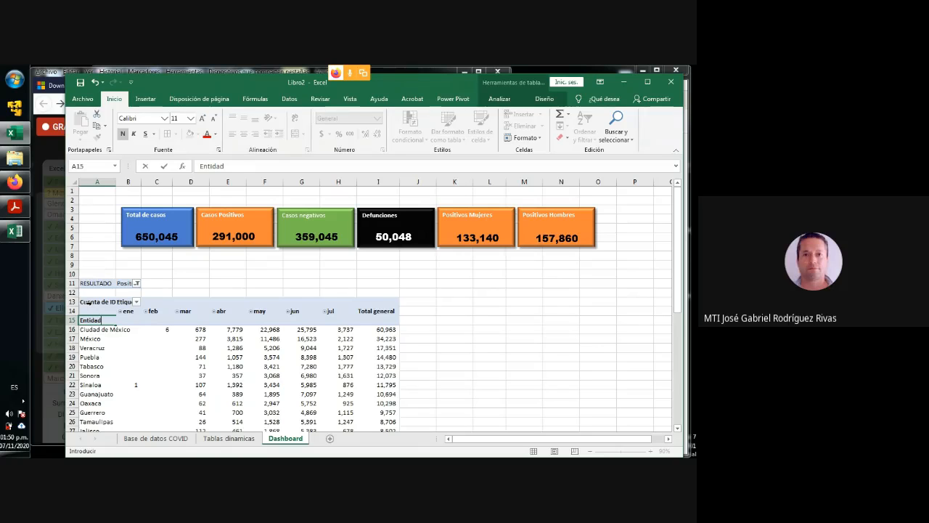
type("es")
left_click(485, 330)
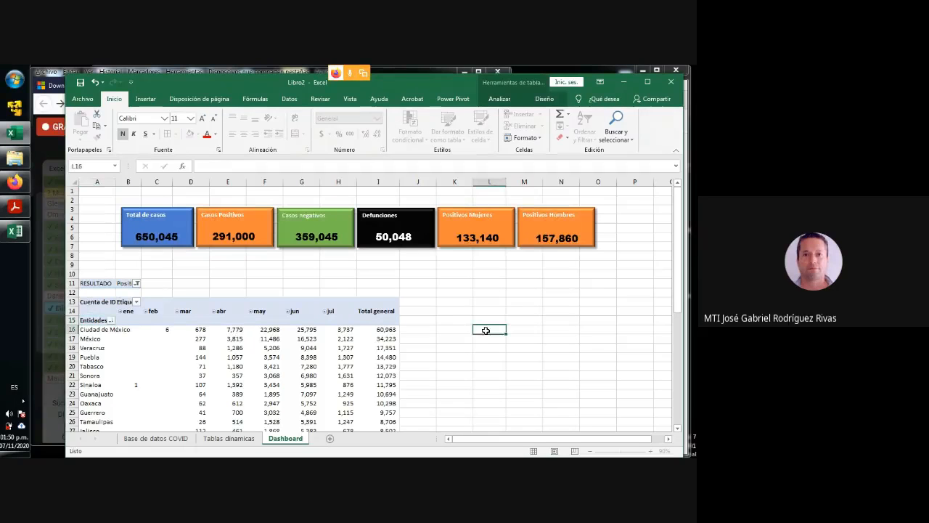
- Apply the light grey Estilo de tabla dinámica medio 18 style to the pivot table on the Dashboard sheet
left_click_drag(91, 302, 381, 380)
scroll(380, 382, "down", 5)
scroll(380, 381, "down", 4)
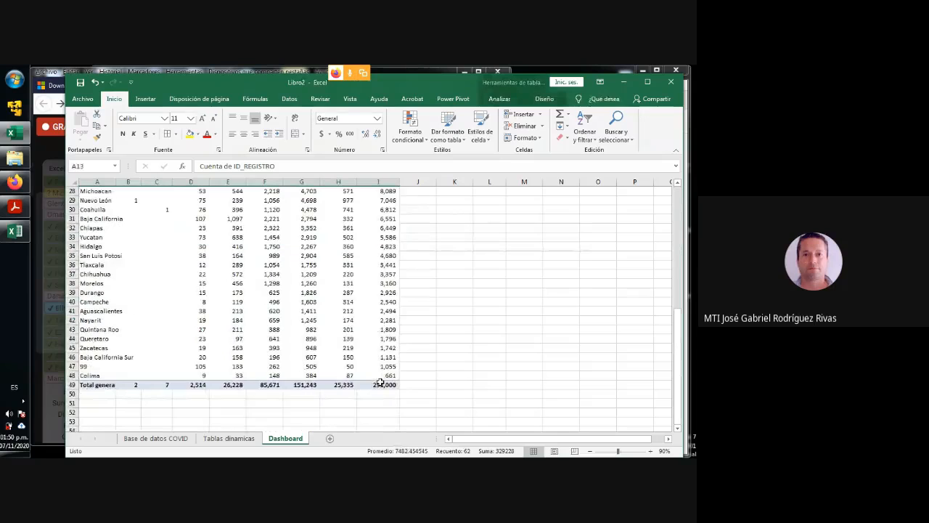
left_click(380, 383, "shift")
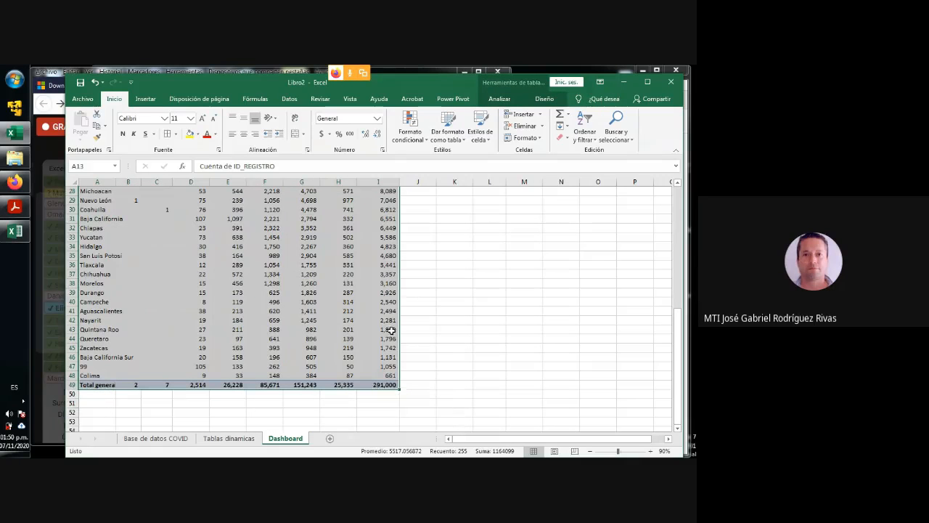
scroll(407, 244, "up", 8)
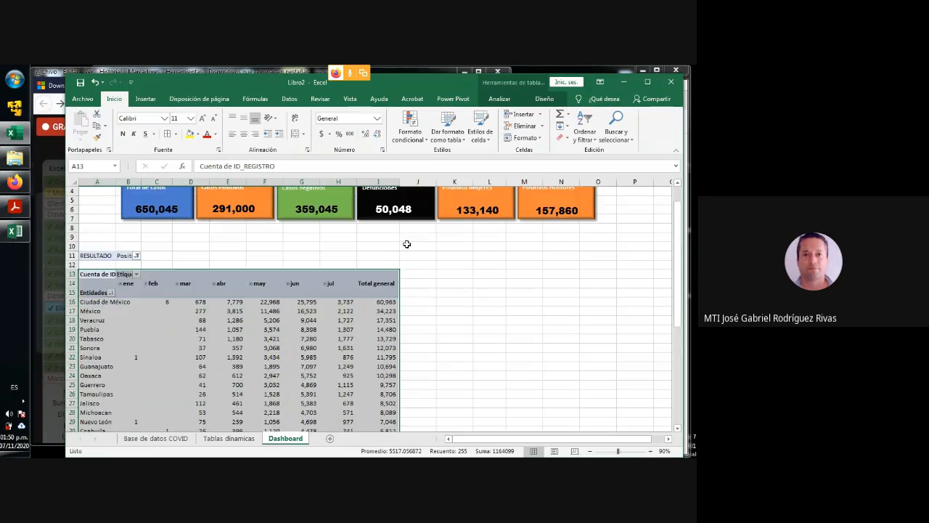
left_click(544, 100)
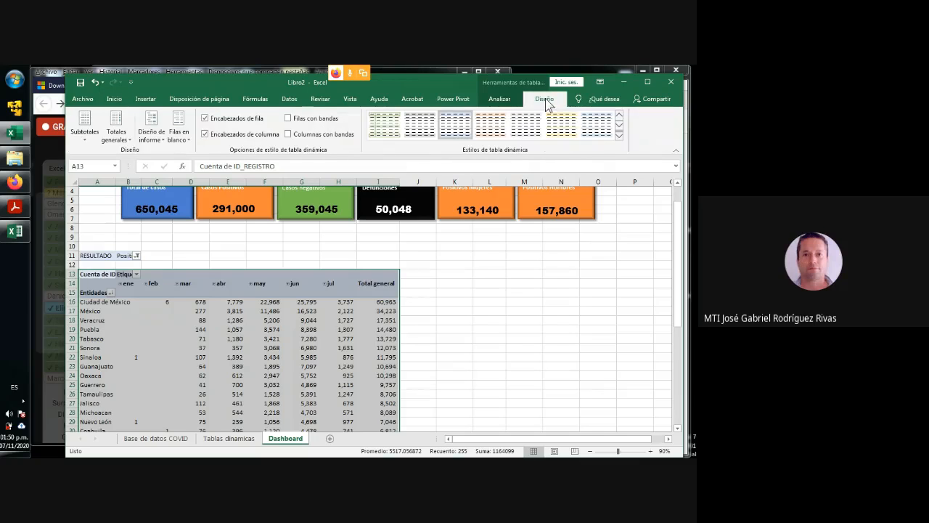
left_click(619, 135)
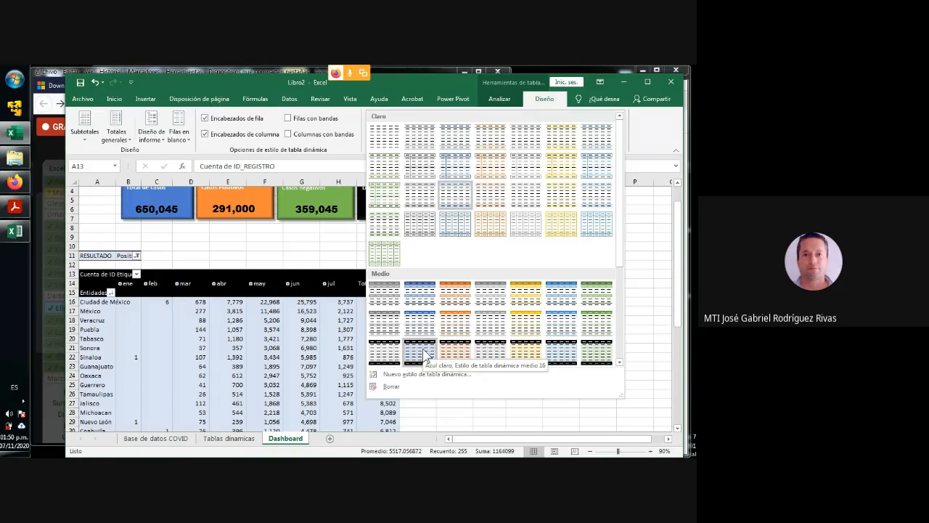
left_click(496, 354)
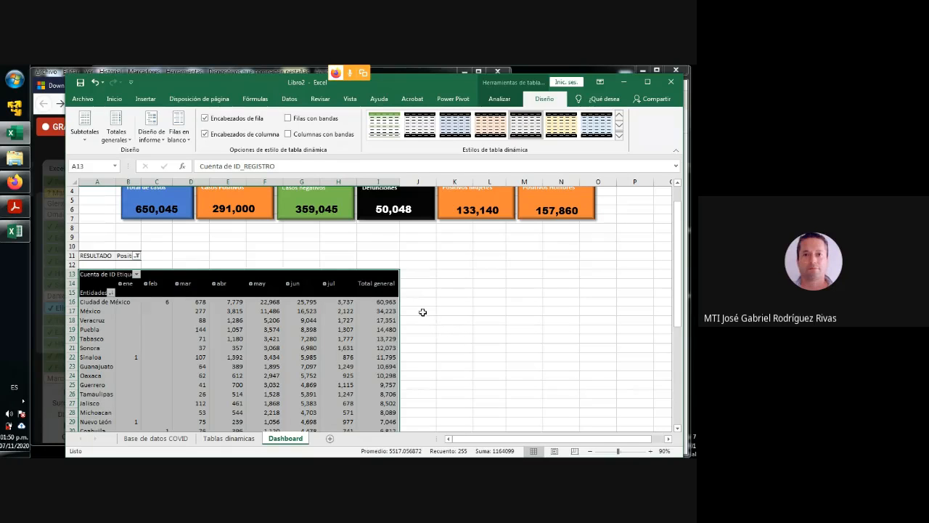
left_click(618, 138)
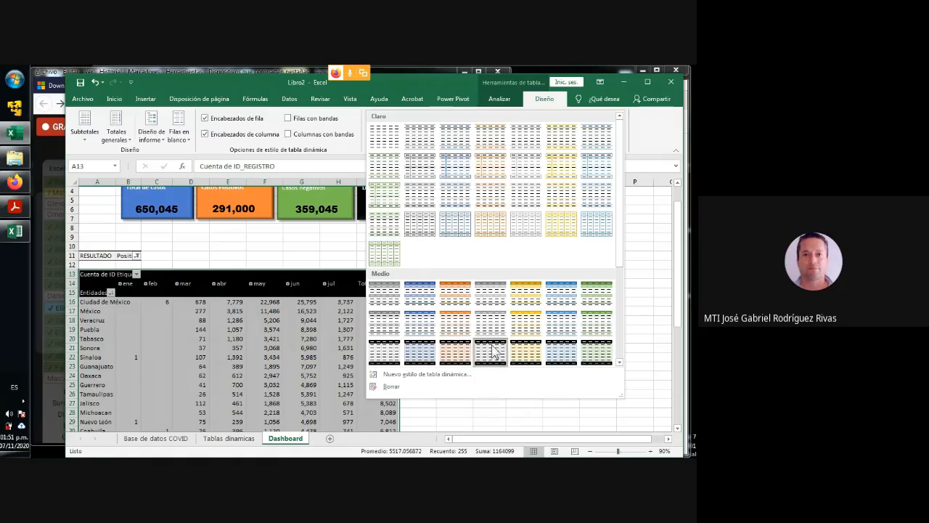
left_click(486, 354)
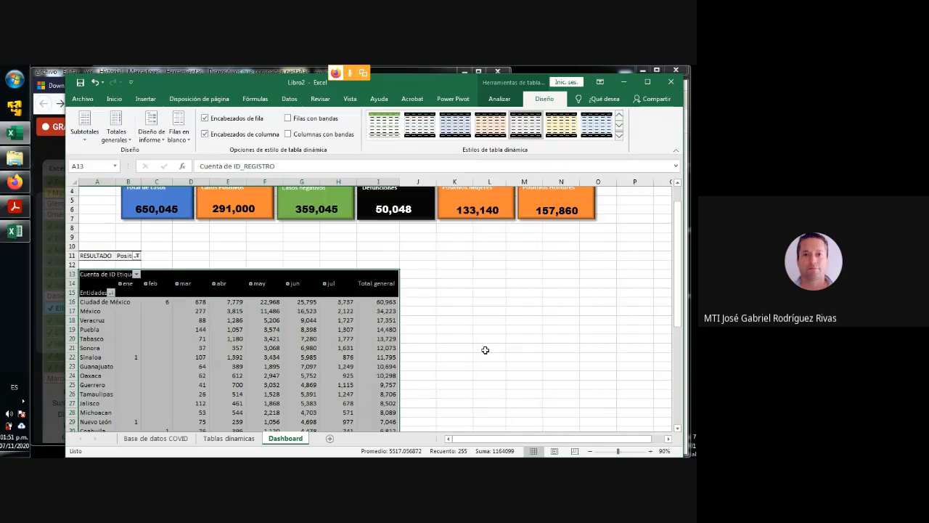
left_click(449, 311)
scroll(448, 310, "up", 1)
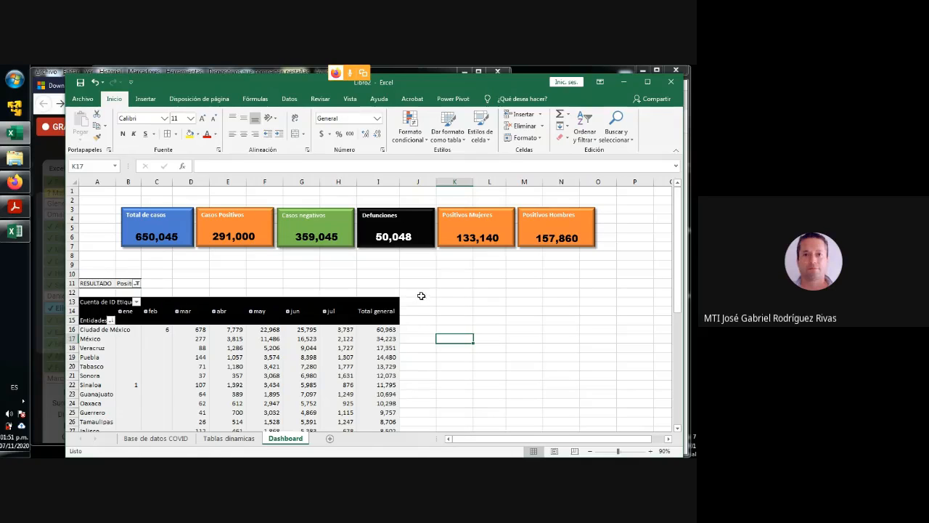
- Copy the Casos Positivos de COVID line chart from the Tablas dinamicas sheet
left_click(228, 438)
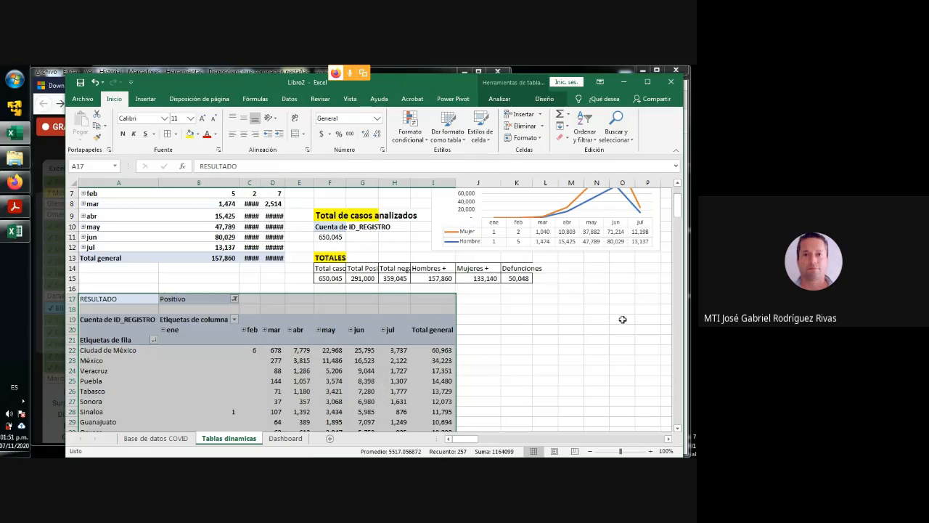
scroll(621, 318, "up", 3)
left_click(467, 194)
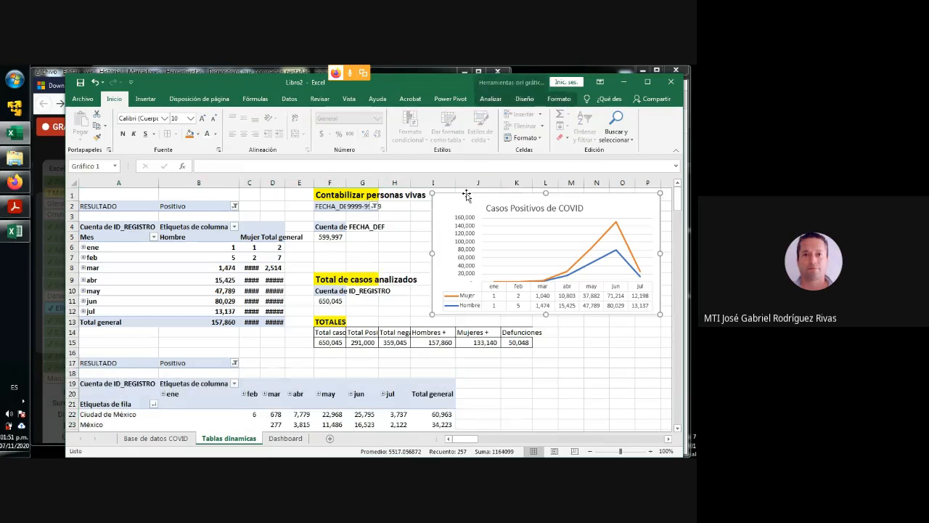
left_click(599, 351)
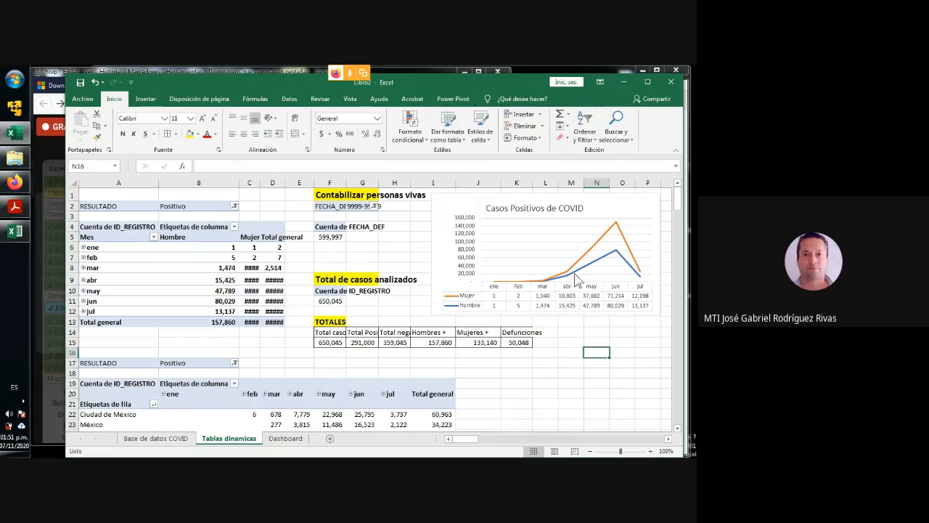
left_click(526, 196)
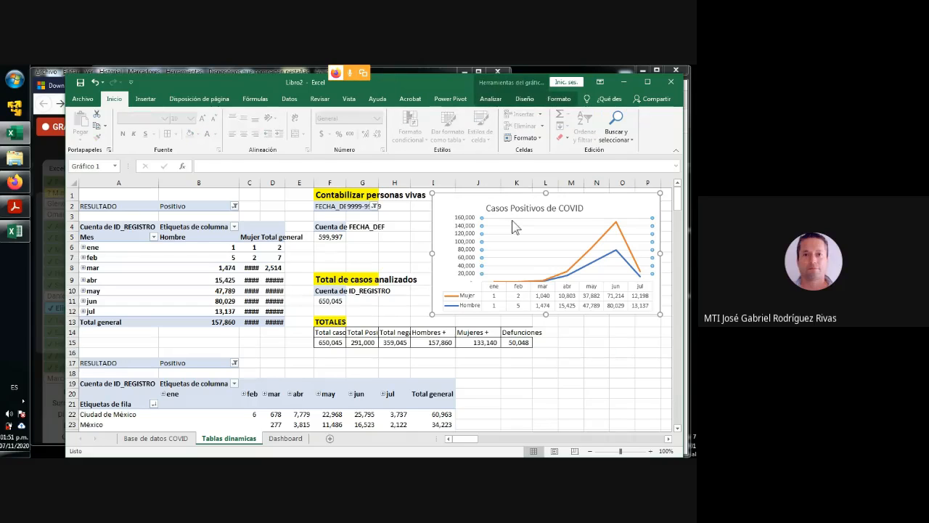
left_click(464, 210)
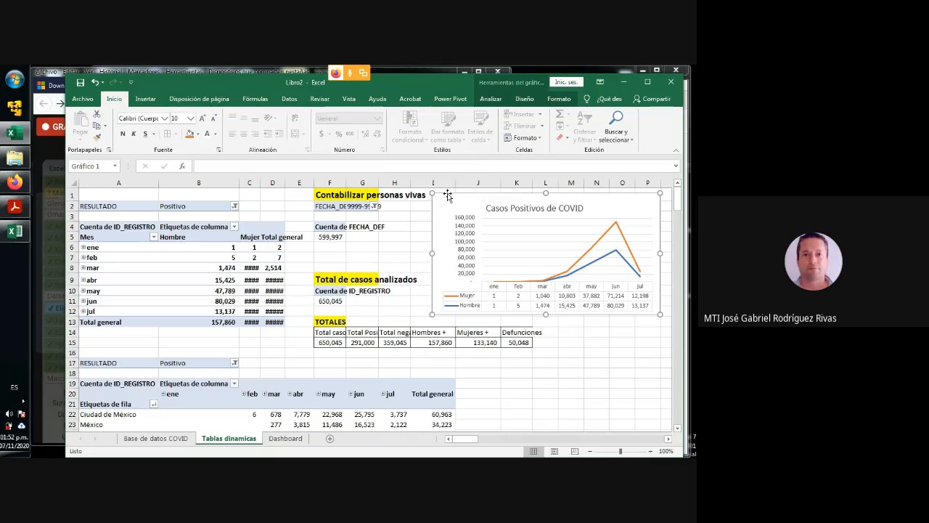
key("ctrl+c")
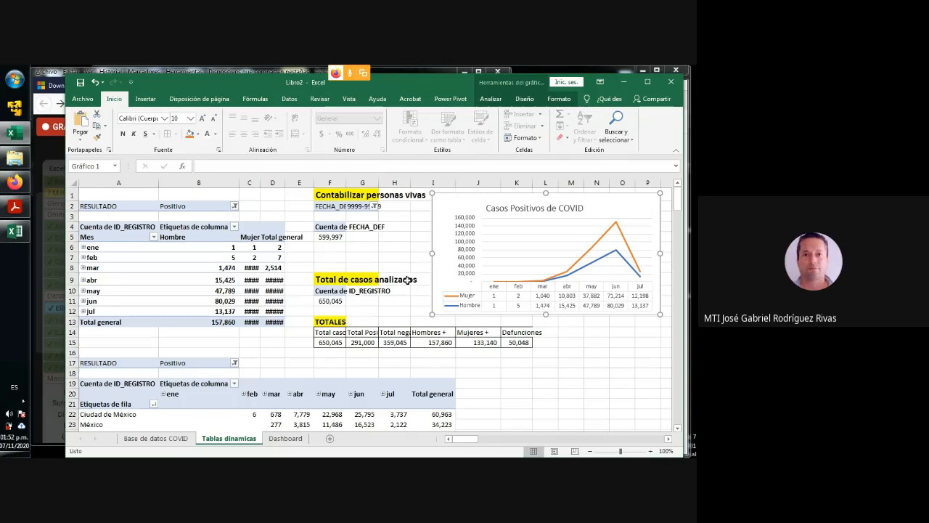
- Paste the chart on the Dashboard sheet, align it beside the pivot table from row 13, and enlarge it to reach column P
left_click(283, 439)
left_click(488, 376)
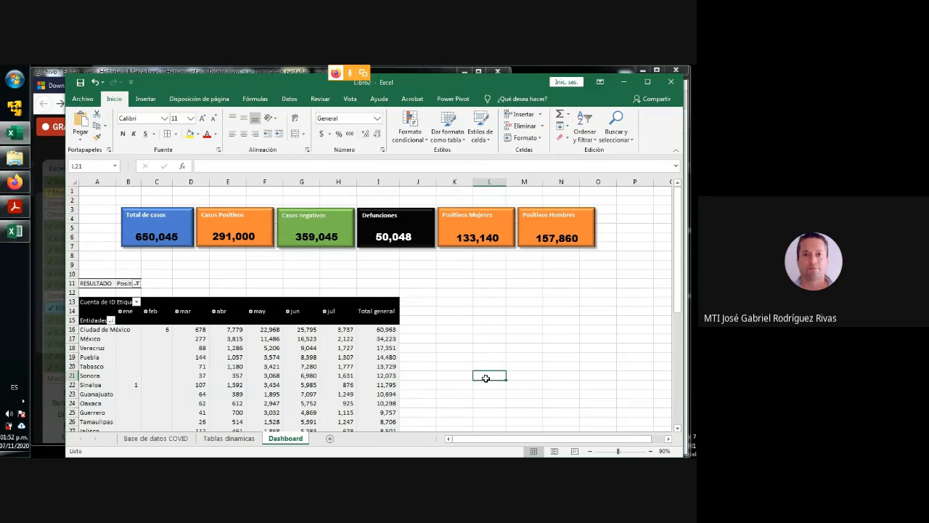
key("ctrl+v")
left_click_drag(526, 377, 457, 301)
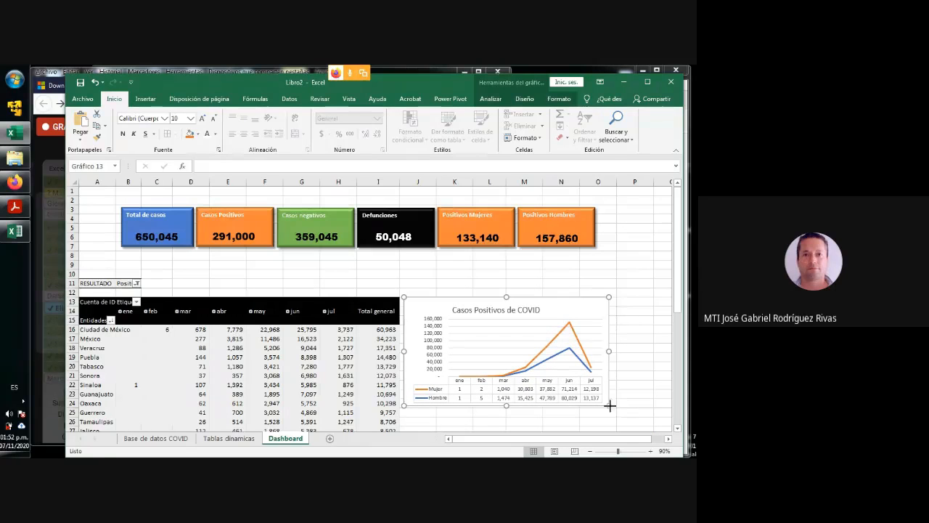
left_click_drag(613, 410, 659, 359)
scroll(656, 377, "up", 3)
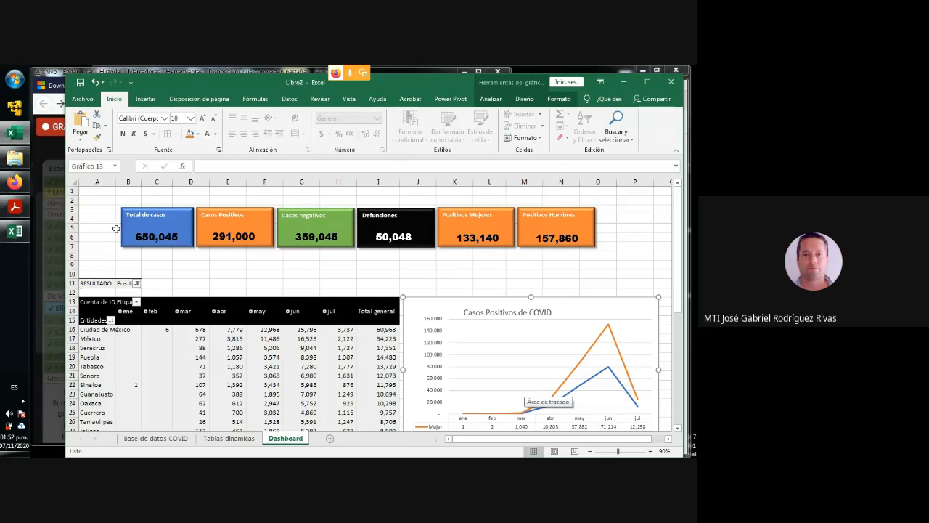
- Narrow the blue Total de casos rectangle to fit its text and shift its figure to suit the new width
left_click(175, 231)
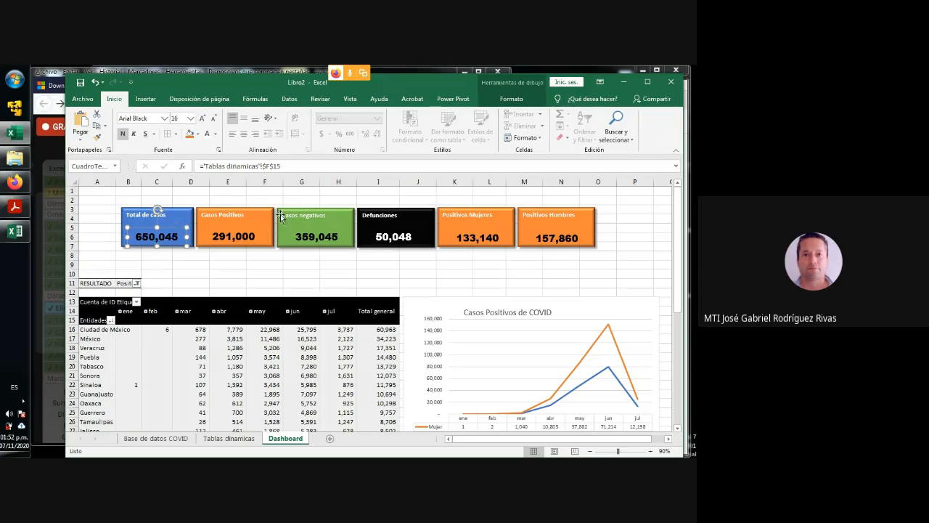
left_click(619, 209)
left_click(178, 220)
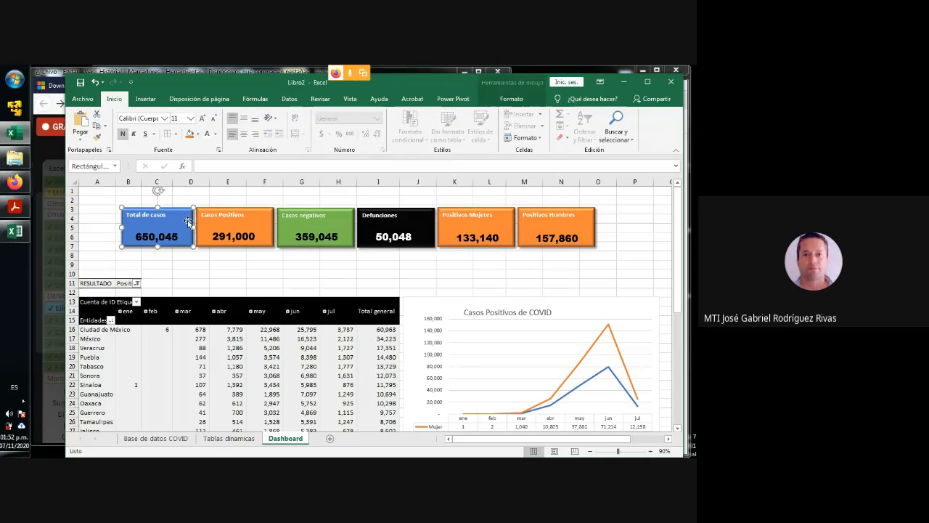
left_click_drag(192, 226, 159, 239)
- Narrow the Casos Positivos rectangle and move it with its figure right beside the Total de casos rectangle
left_click(240, 226)
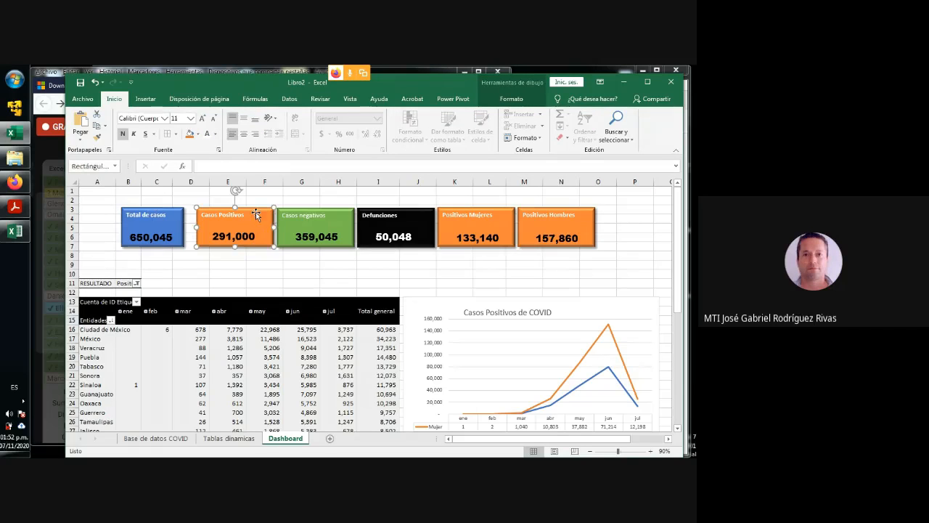
left_click_drag(273, 227, 225, 241)
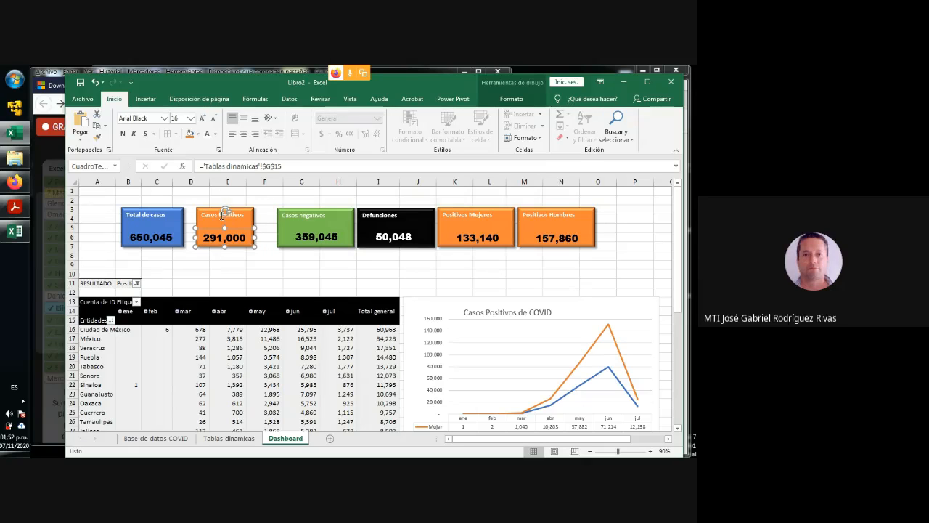
left_click(215, 215, "ctrl")
left_click_drag(211, 209, 202, 207)
- Narrow the green Casos negativos rectangle and move it with its figure right beside the Casos Positivos rectangle
left_click(334, 231)
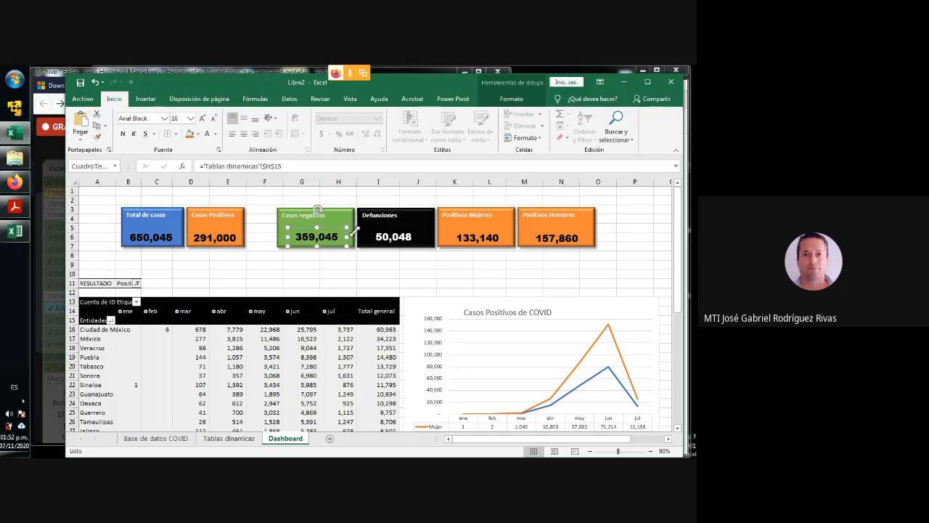
left_click(343, 216)
left_click_drag(354, 227, 293, 209)
left_click(314, 237)
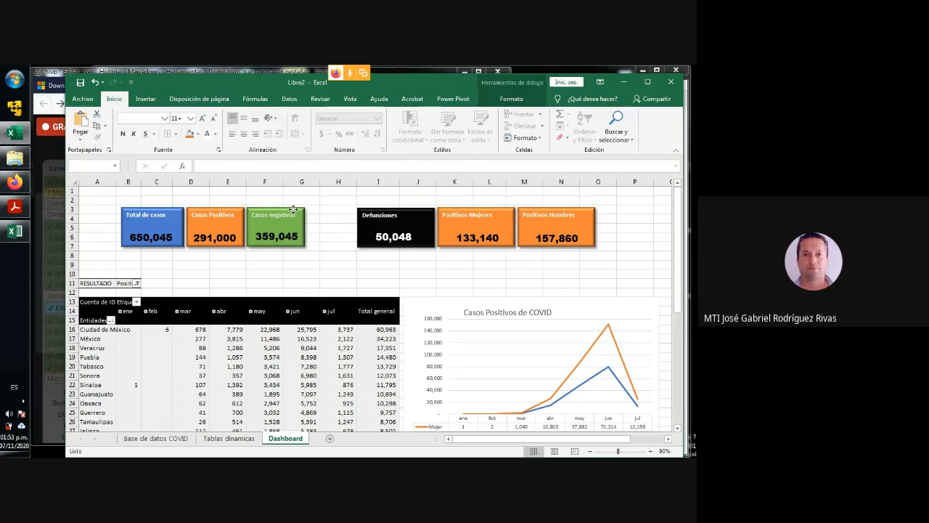
- Narrow the black Defunciones rectangle, move it with its figure beside Casos negativos, and recentre the figure inside it
left_click(398, 216)
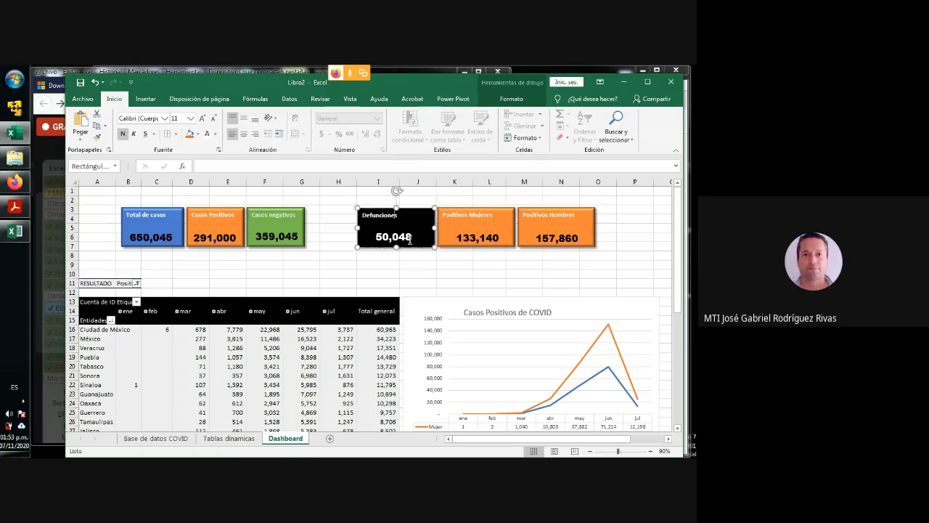
left_click_drag(434, 227, 365, 215)
key("ctrl+z")
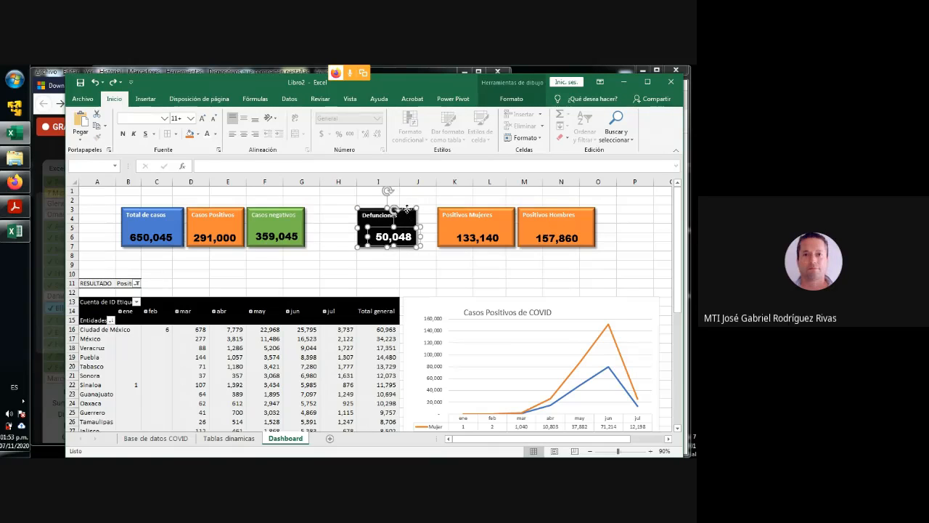
left_click_drag(403, 215, 356, 208)
left_click(355, 262)
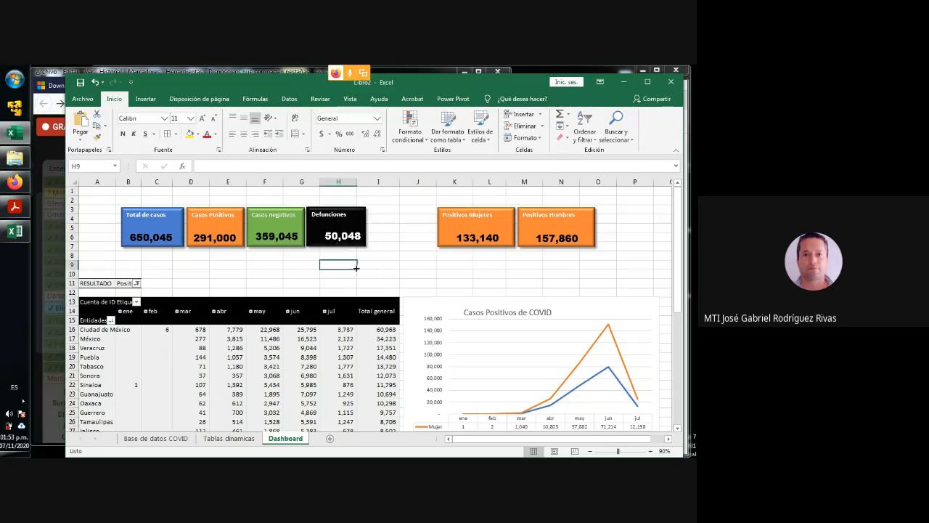
left_click(338, 237)
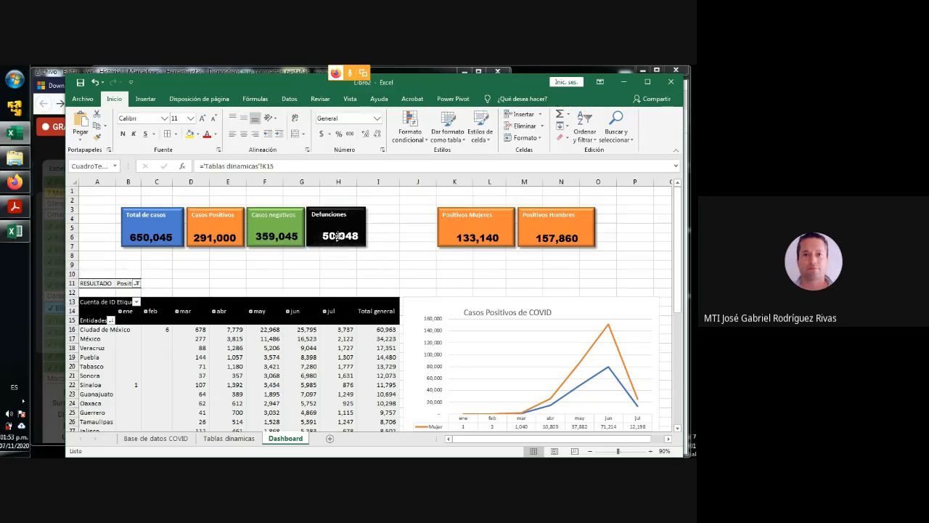
- Narrow the Positivos Mujeres rectangle and move it with its figure right beside the Defunciones rectangle
left_click(473, 214)
left_click_drag(515, 227, 381, 209)
left_click(479, 235)
left_click(451, 220, "ctrl")
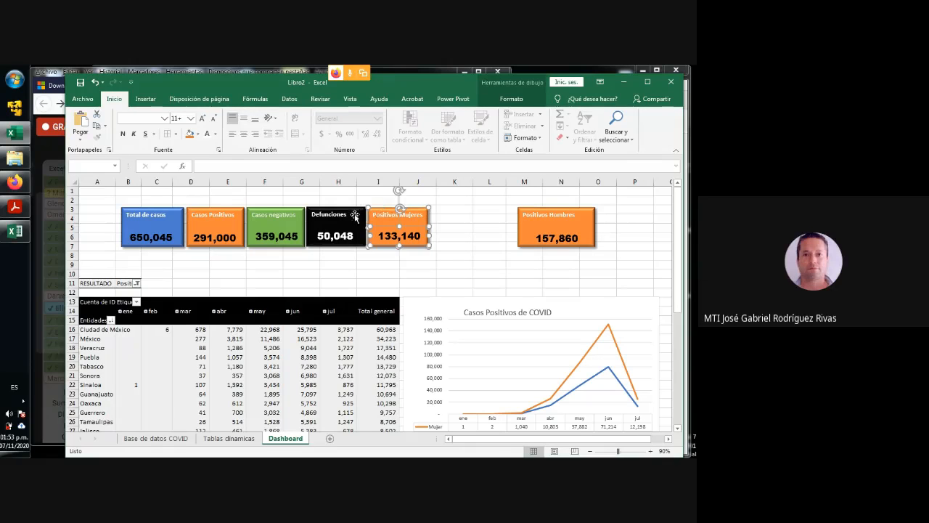
left_click(354, 215)
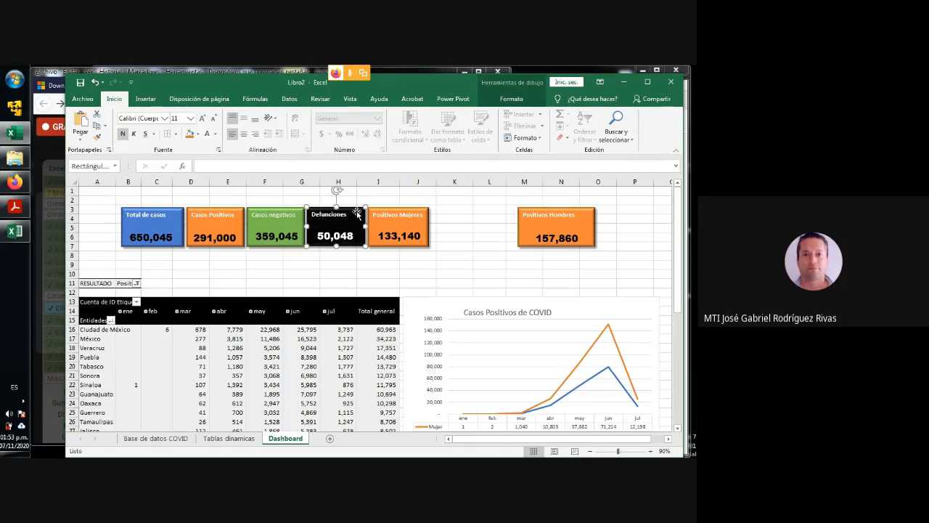
- Narrow the Positivos Hombres rectangle and move it with its figure right beside the Positivos Mujeres rectangle
left_click(549, 217)
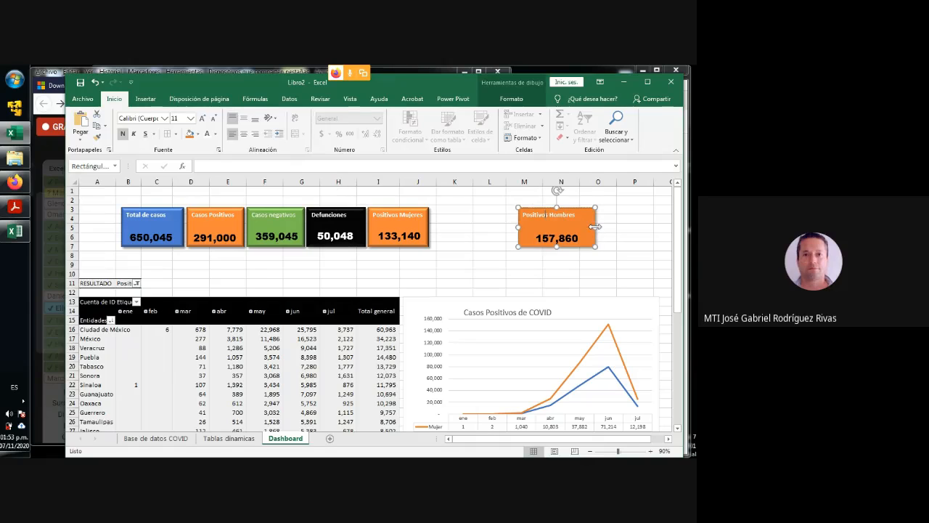
left_click_drag(595, 227, 584, 228)
left_click(559, 243)
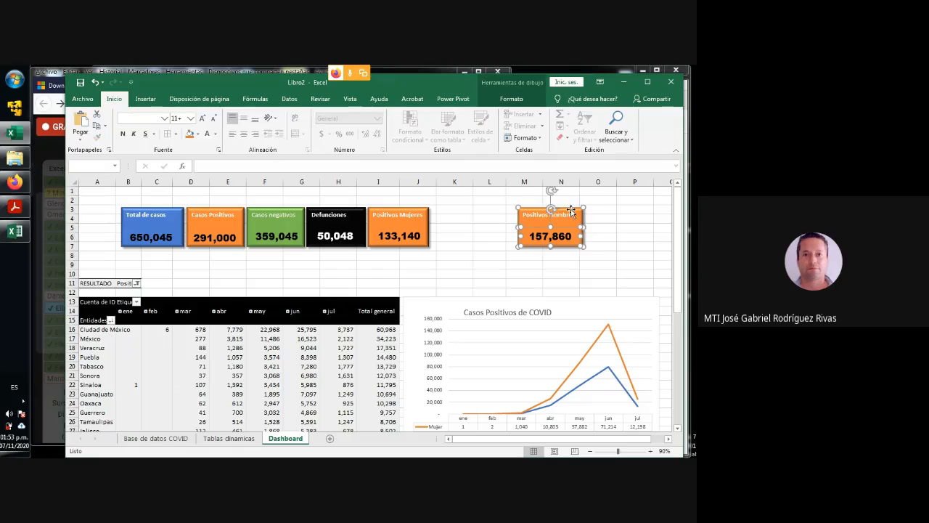
left_click_drag(571, 212, 485, 208)
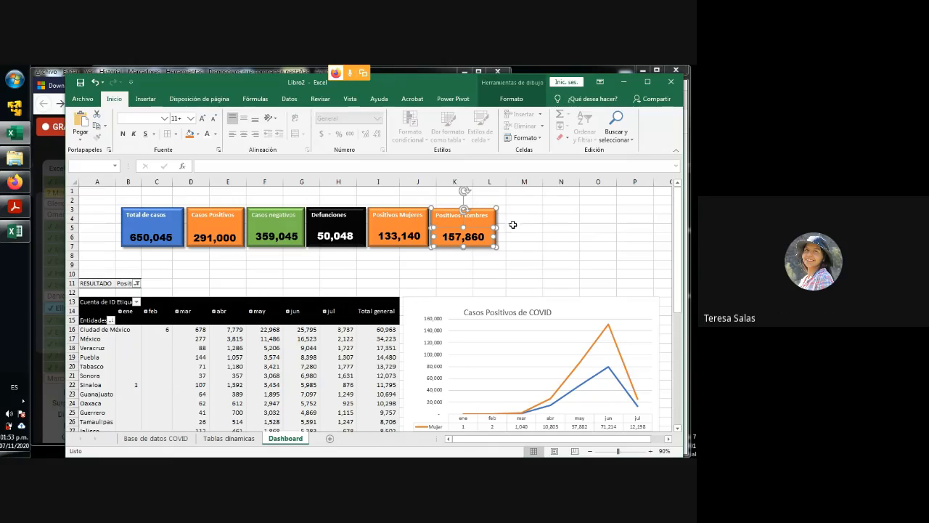
left_click(538, 244)
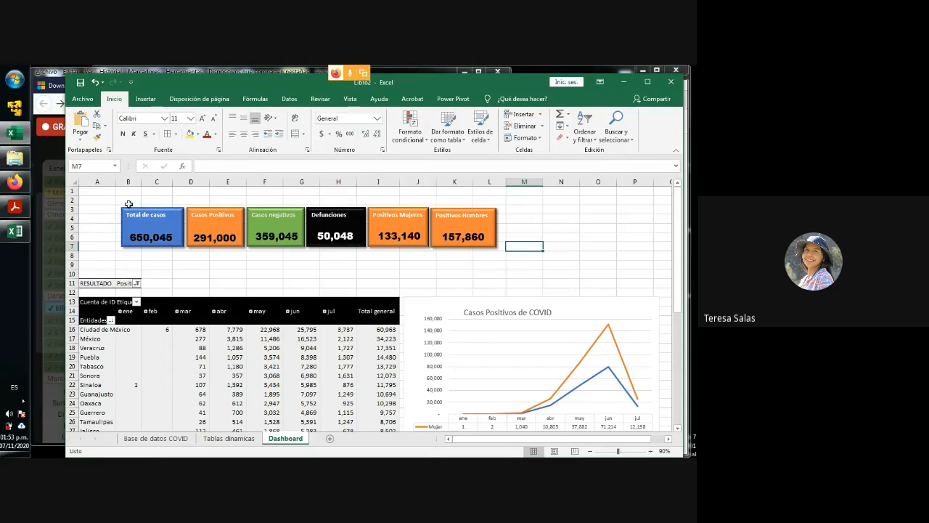
- Group all six rectangles, from Total de casos to Positivos Hombres, together with their figures into one object
left_click(158, 237)
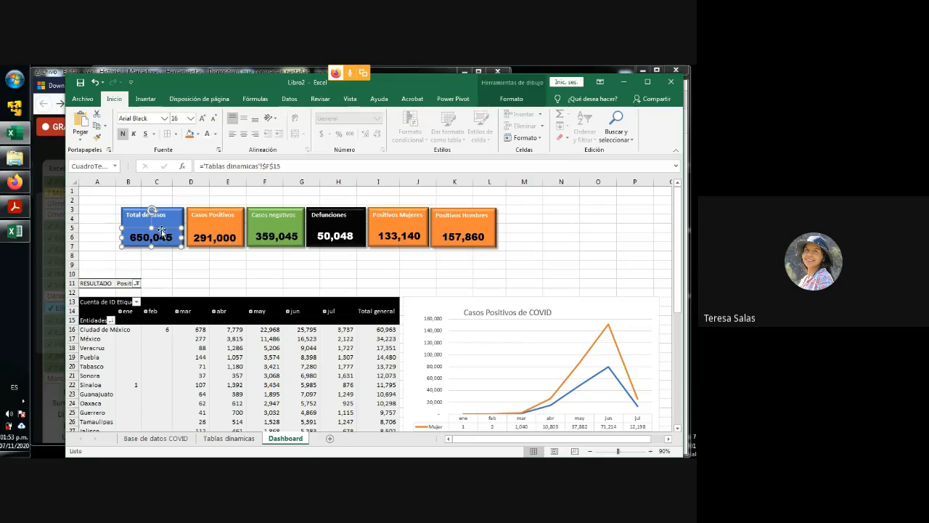
left_click(212, 239, "ctrl")
left_click(280, 242, "ctrl")
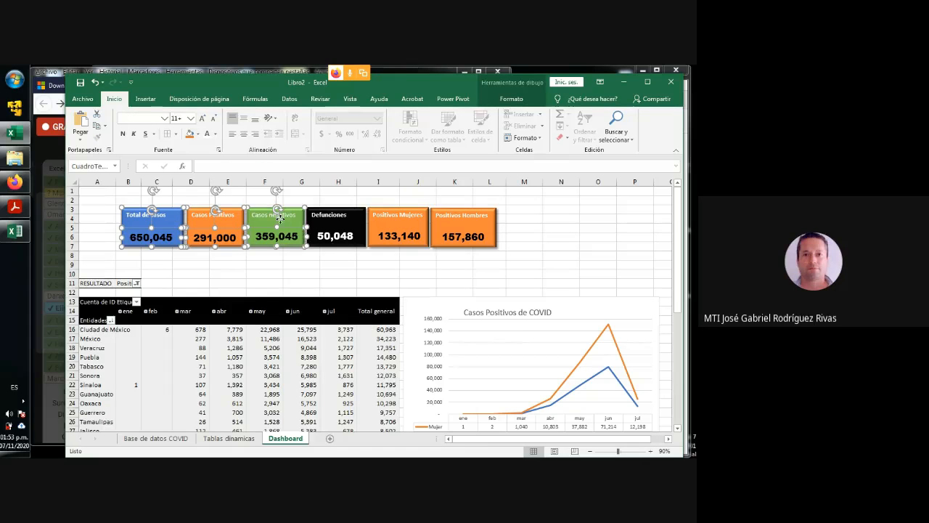
left_click(347, 234, "ctrl")
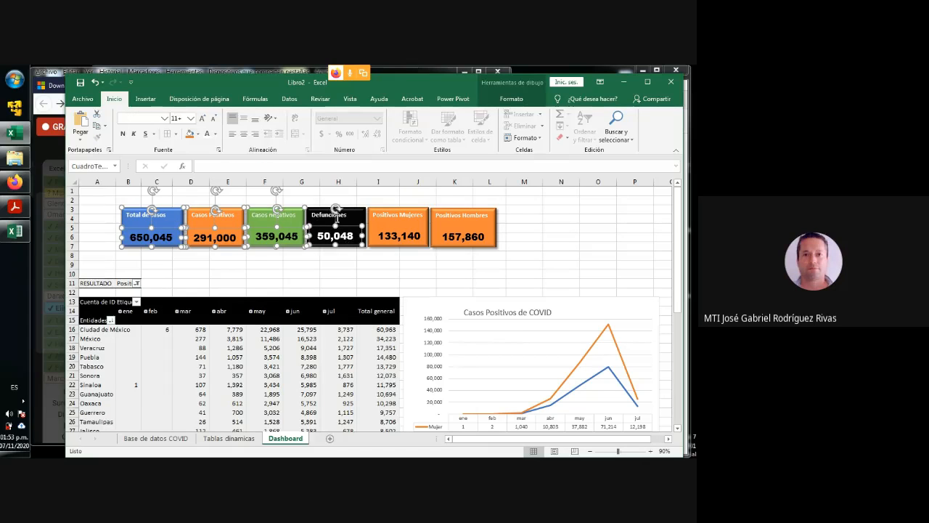
left_click(396, 224, "ctrl")
left_click(460, 234, "ctrl")
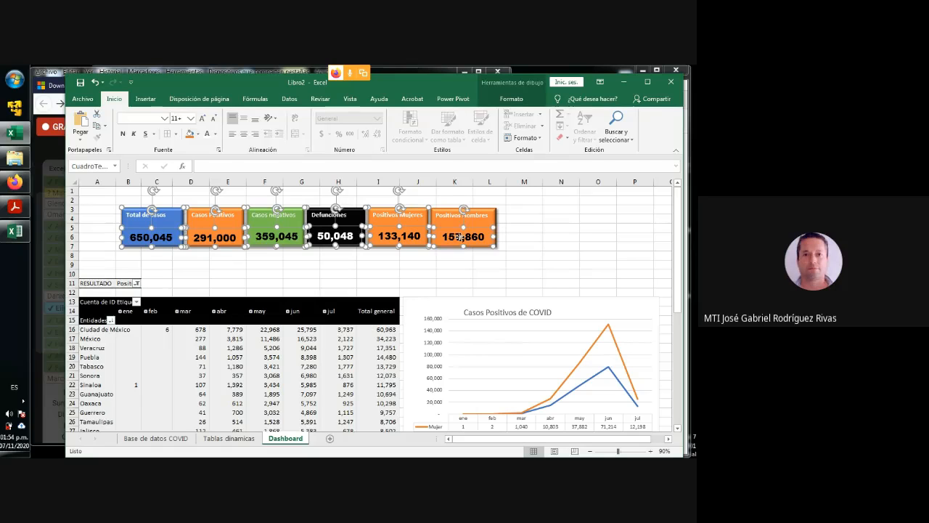
left_click(455, 215, "ctrl")
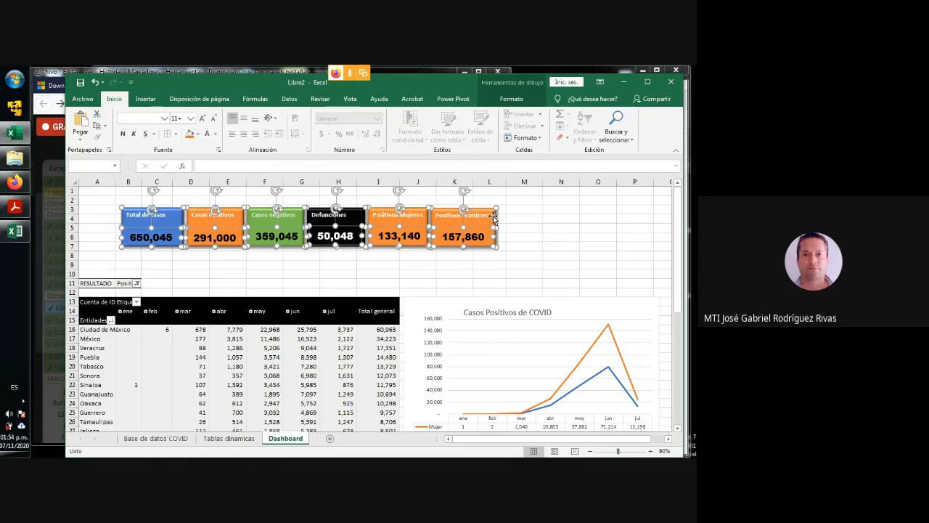
right_click(493, 216)
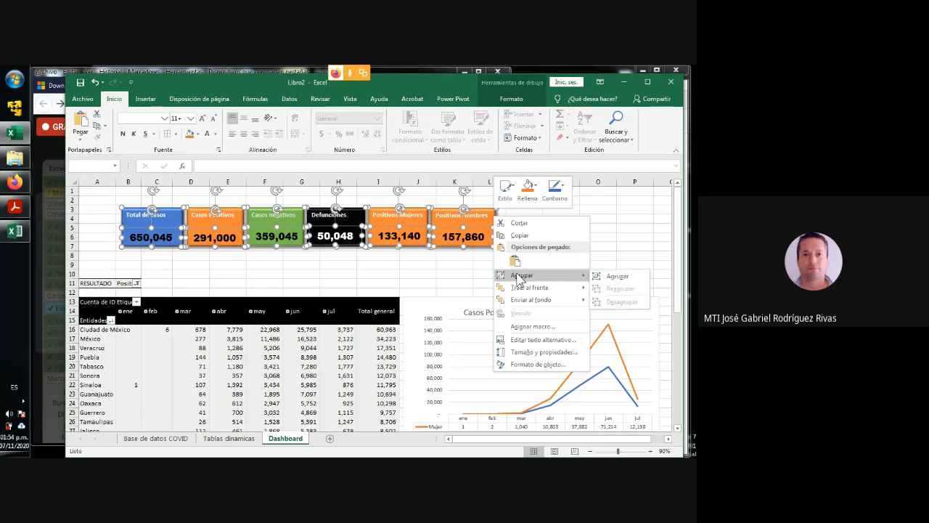
left_click(620, 279)
left_click(598, 234)
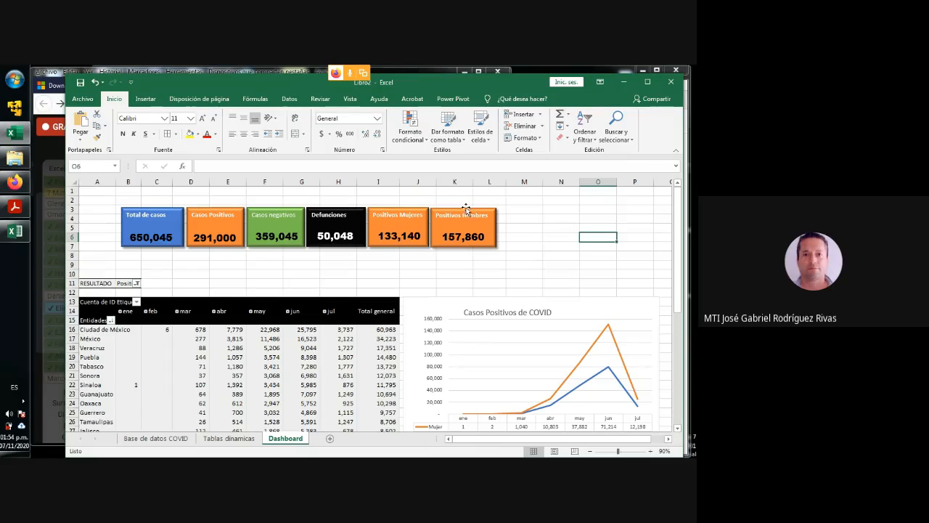
left_click(455, 203)
left_click(468, 209)
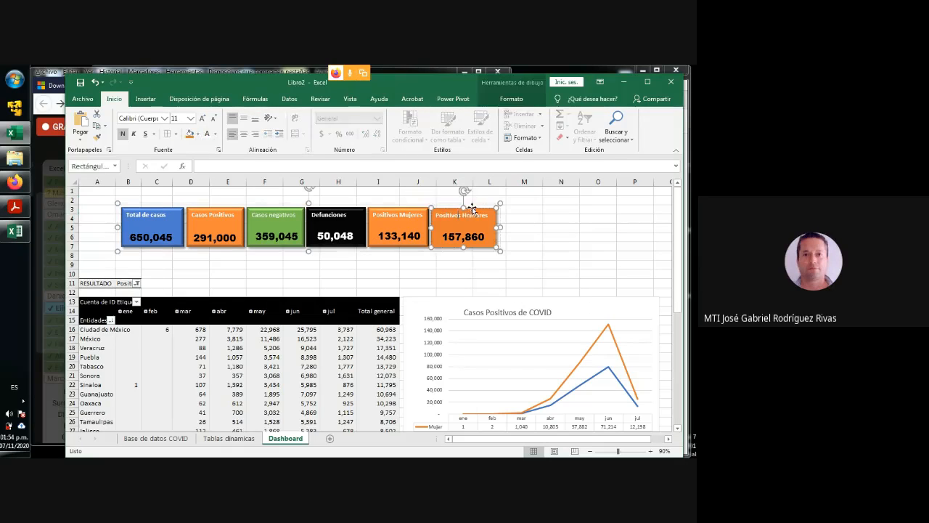
left_click_drag(473, 208, 467, 210)
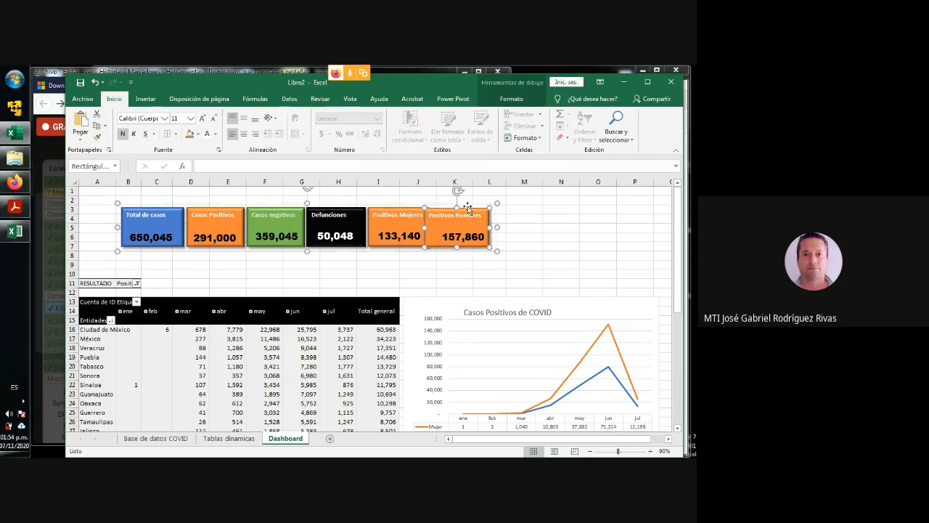
key("ctrl+z")
left_click(527, 230)
left_click(485, 199)
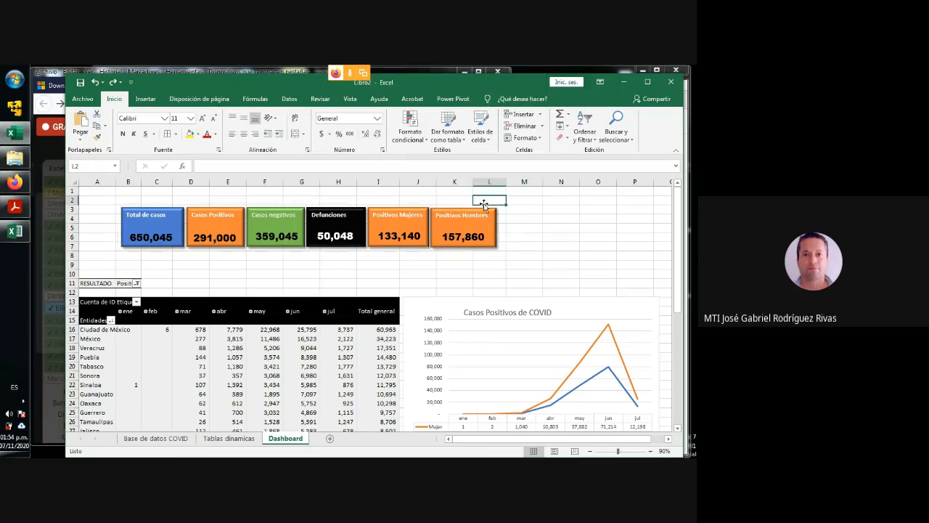
- Move the grouped figure rectangles down to rows 5 to 9, starting in column A above the pivot table
left_click(453, 213)
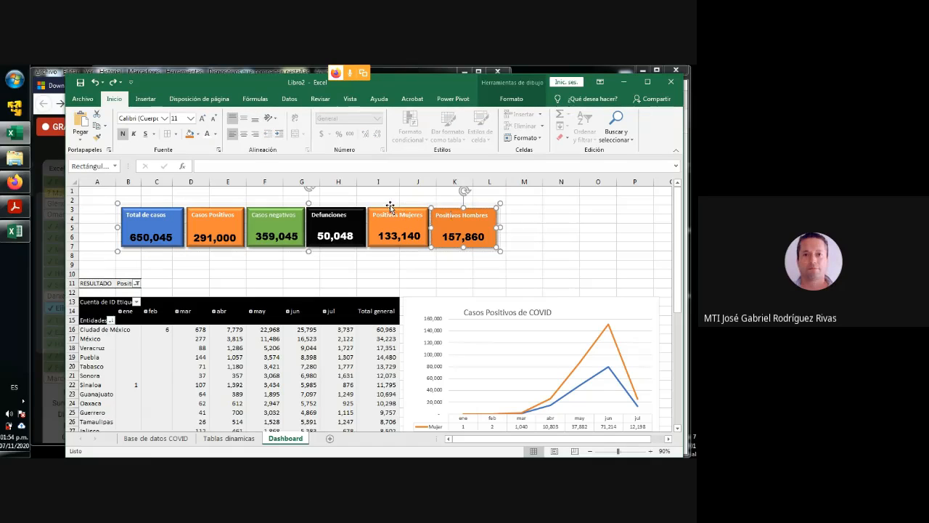
left_click_drag(390, 207, 368, 198)
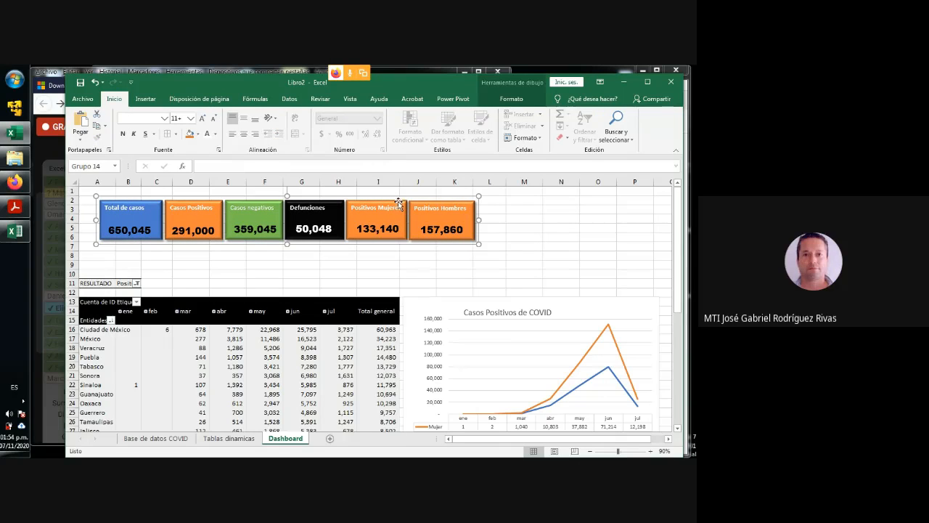
left_click_drag(398, 197, 390, 218)
left_click(543, 245)
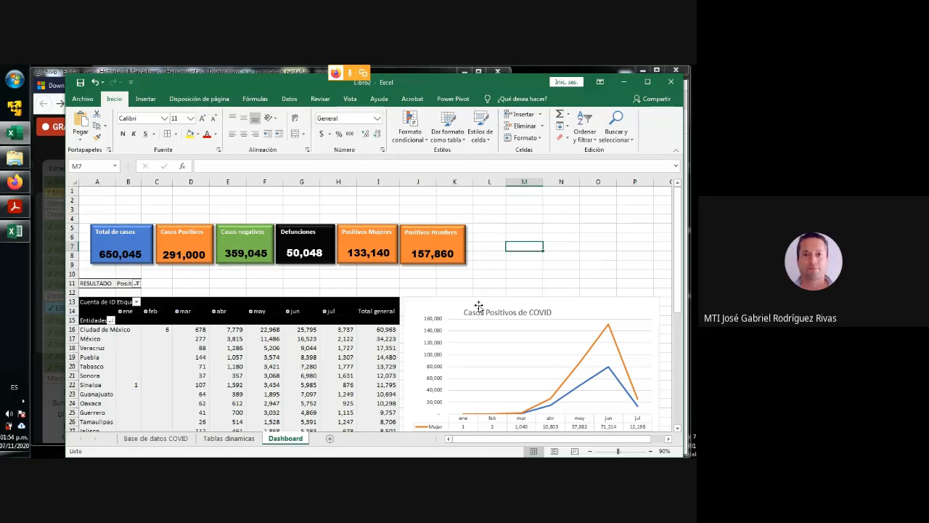
- Insert a slicer for the ENTIDAD_NAC field of the Dashboard pivot table
left_click(197, 358)
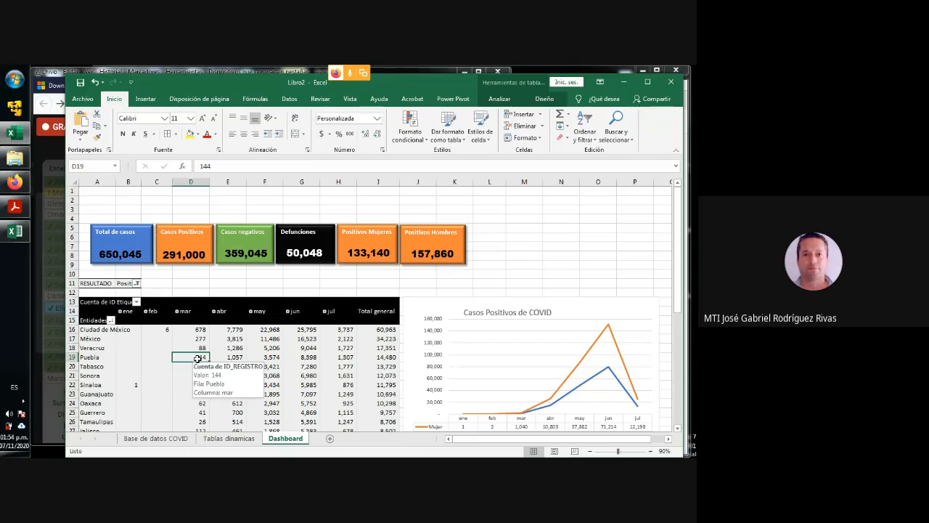
left_click(499, 99)
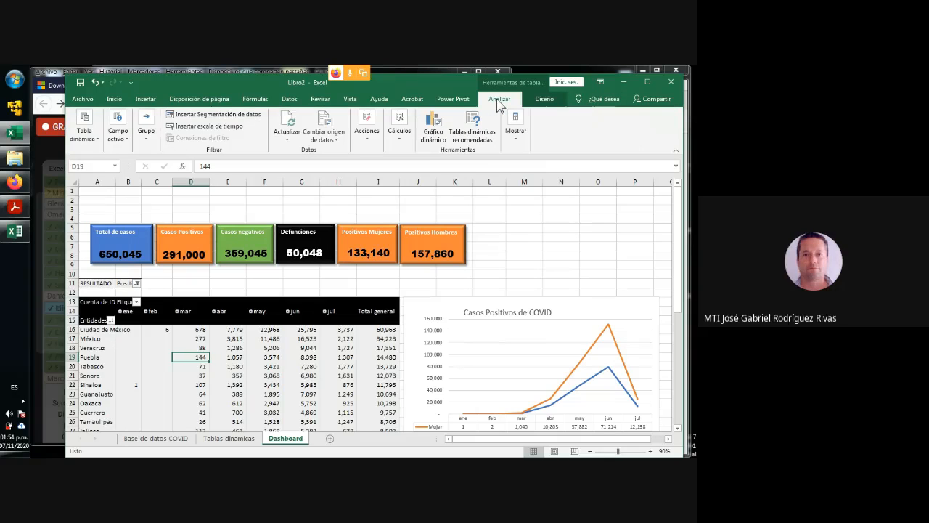
left_click(218, 115)
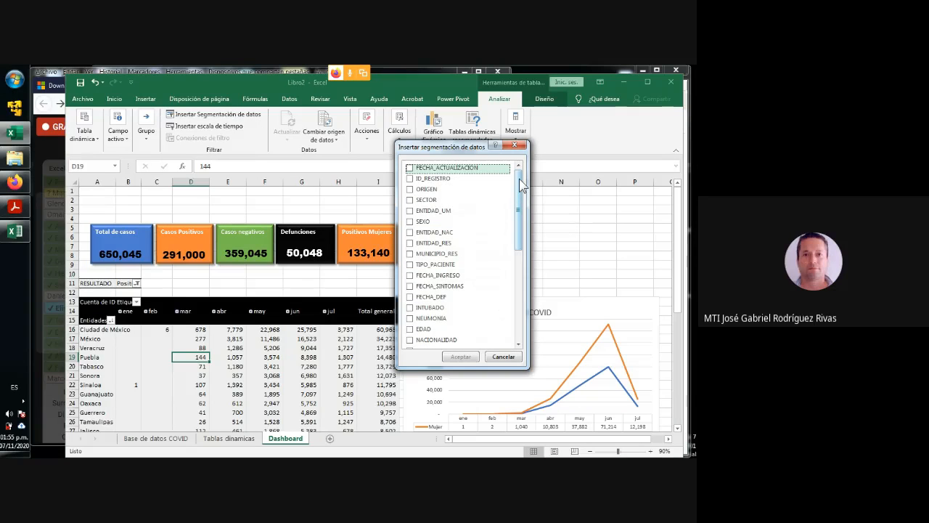
left_click(409, 233)
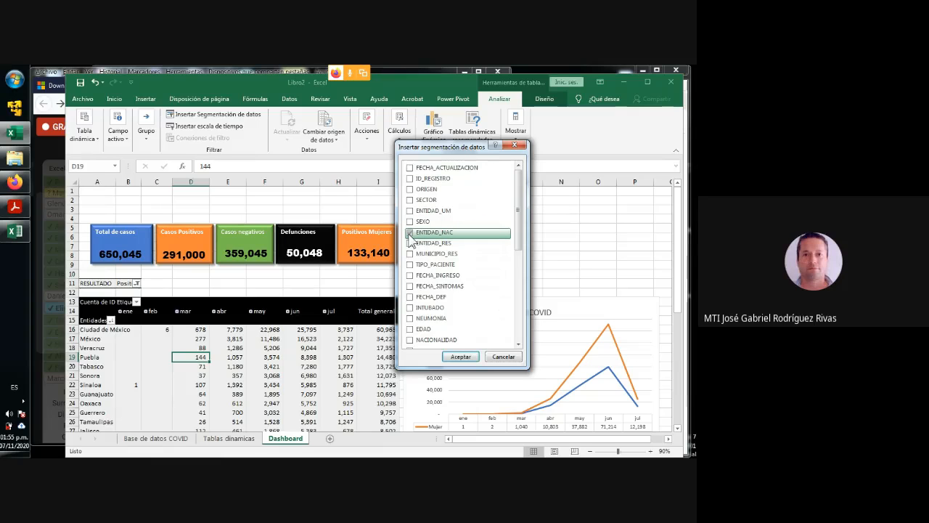
left_click(461, 356)
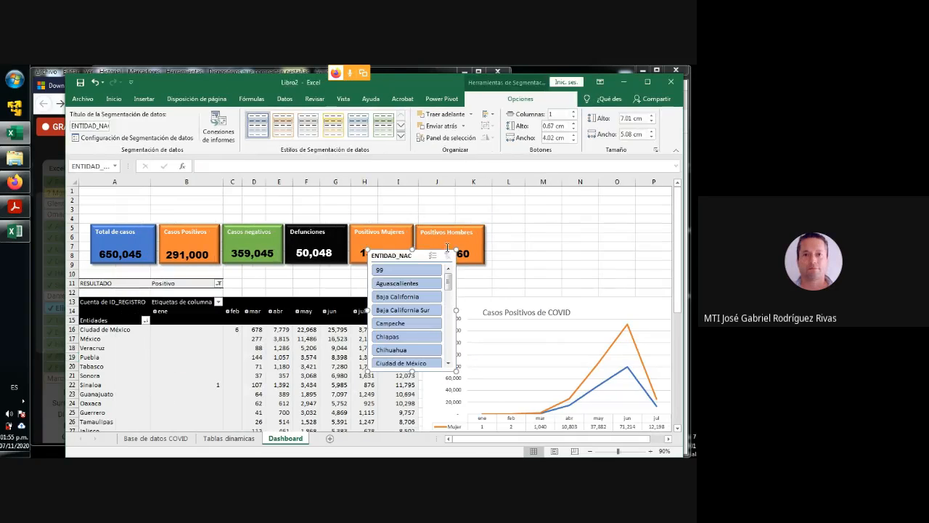
- Move the ENTIDAD_NAC slicer above the Casos Positivos de COVID chart and widen it to about 10.6 cm
left_click_drag(403, 260, 512, 199)
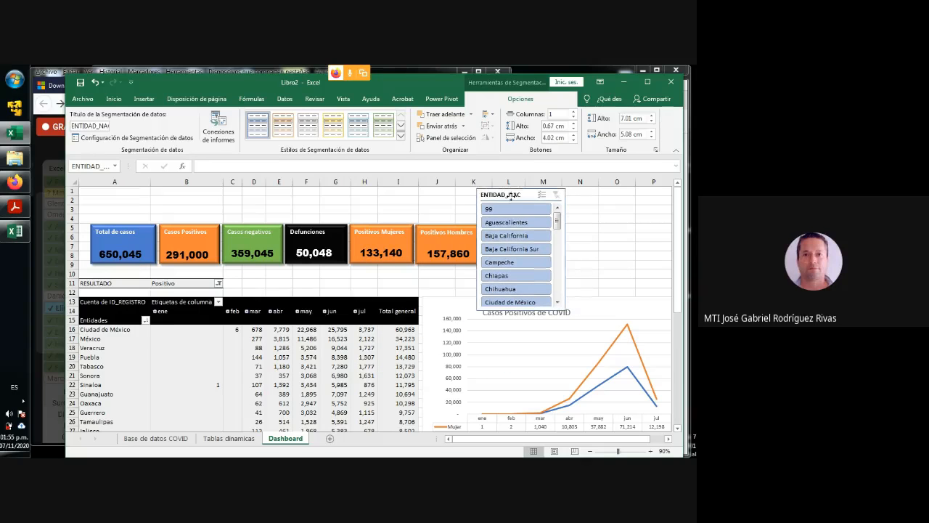
left_click_drag(565, 251, 661, 251)
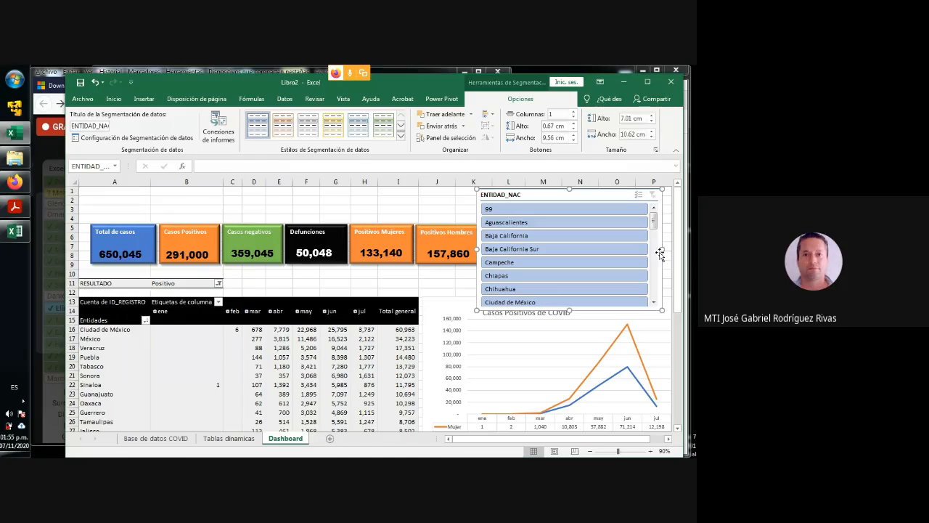
mouse_move(653, 221)
left_mouse_down()
mouse_move(656, 290)
mouse_move(653, 218)
left_mouse_up()
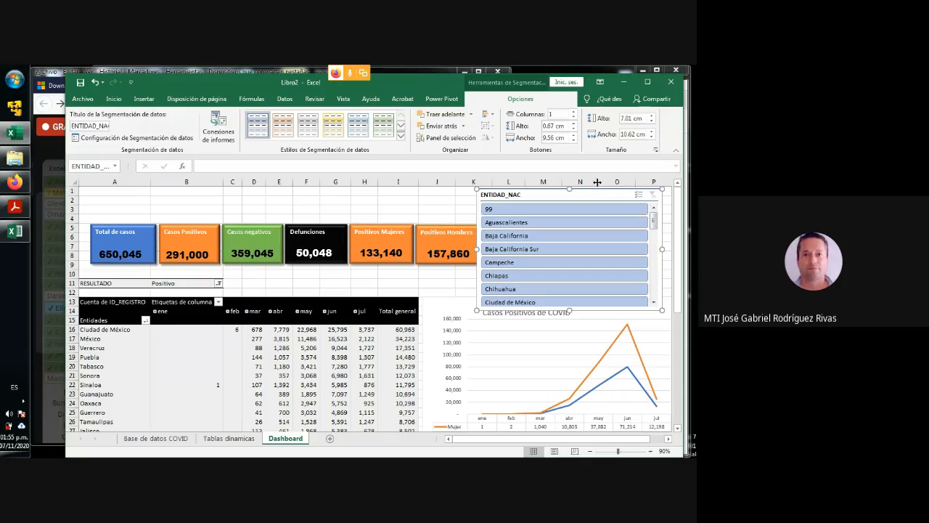
- Arrange the ENTIDAD_NAC slicer's buttons in 4 columns and widen the slicer to about 15.85 cm
left_click(574, 112)
left_click(573, 111)
left_click(574, 112)
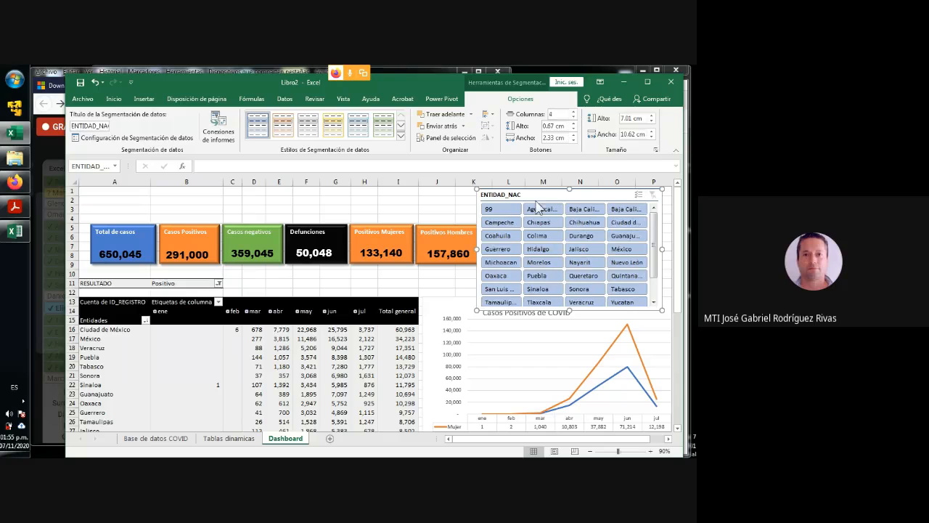
left_click_drag(477, 249, 467, 249)
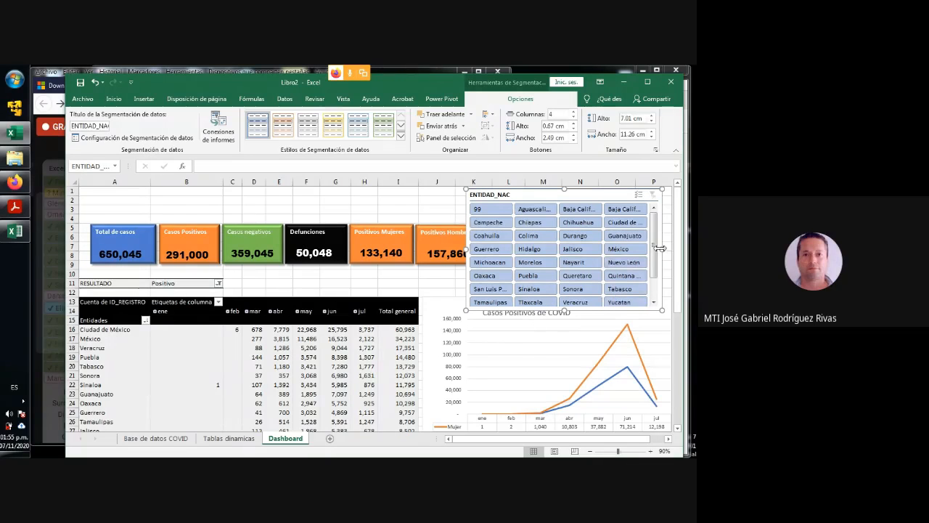
left_click_drag(662, 249, 501, 253)
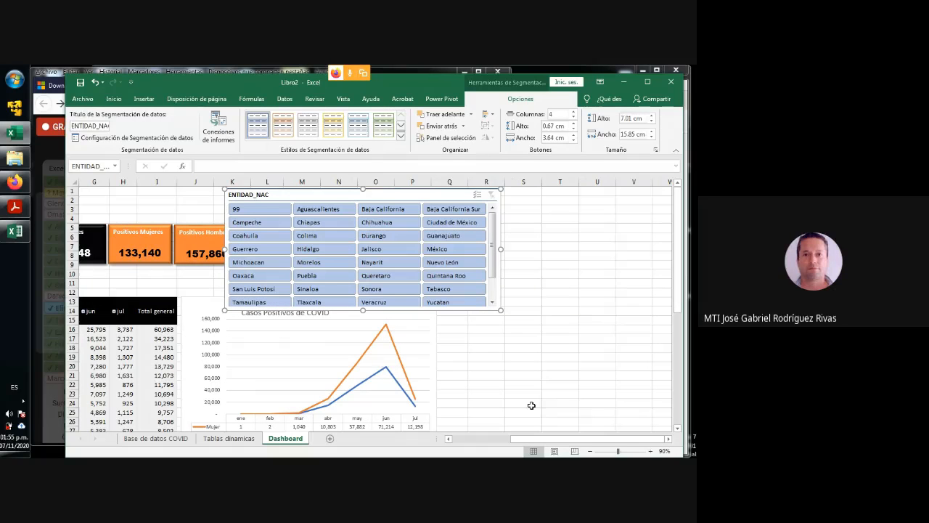
left_click_drag(553, 439, 497, 440)
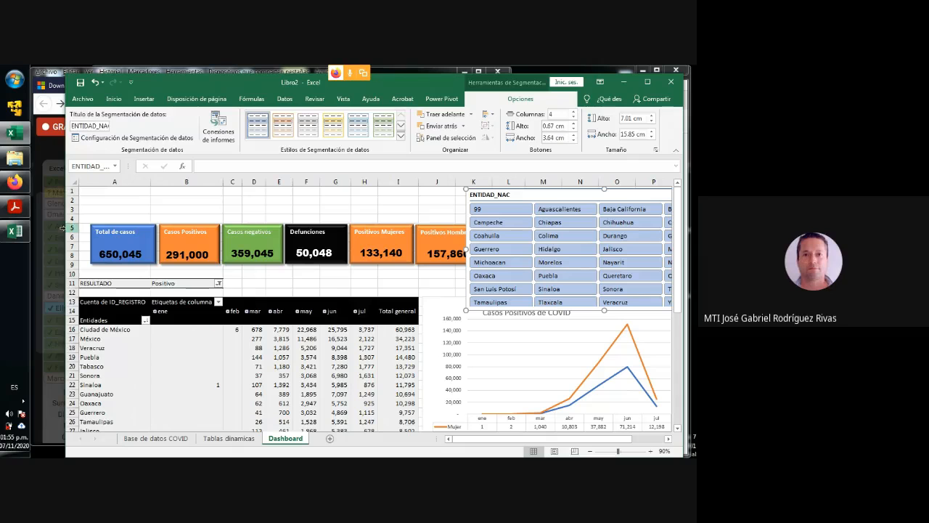
- Reduce the sheet zoom to 80% and move the ENTIDAD_NAC slicer just beside the Positivos Hombres rectangle
left_click_drag(64, 219, 56, 219)
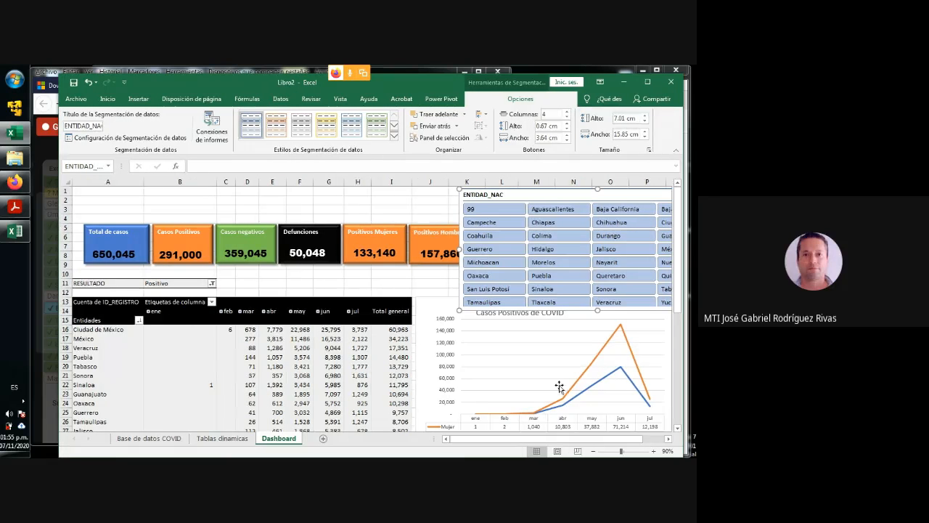
left_click(594, 452)
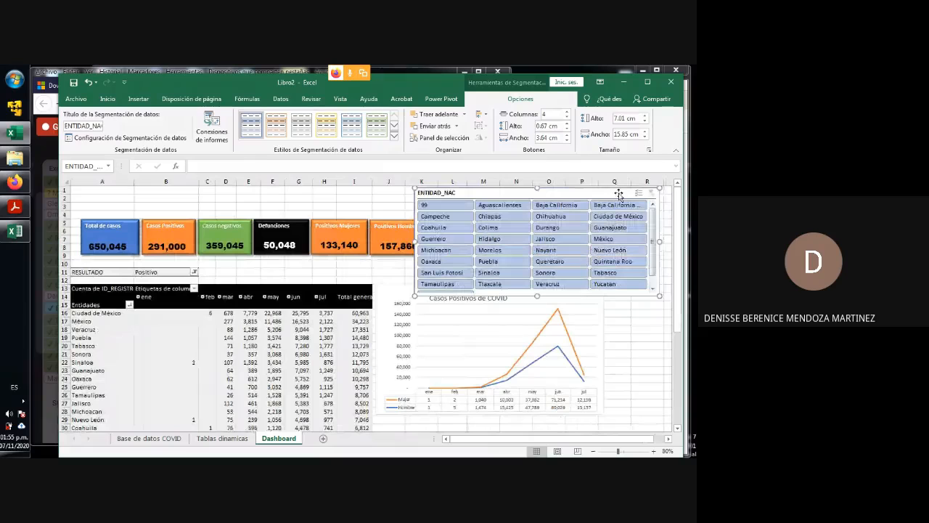
mouse_move(617, 193)
left_mouse_down()
mouse_move(651, 191)
mouse_move(633, 196)
left_mouse_up()
left_click(207, 338)
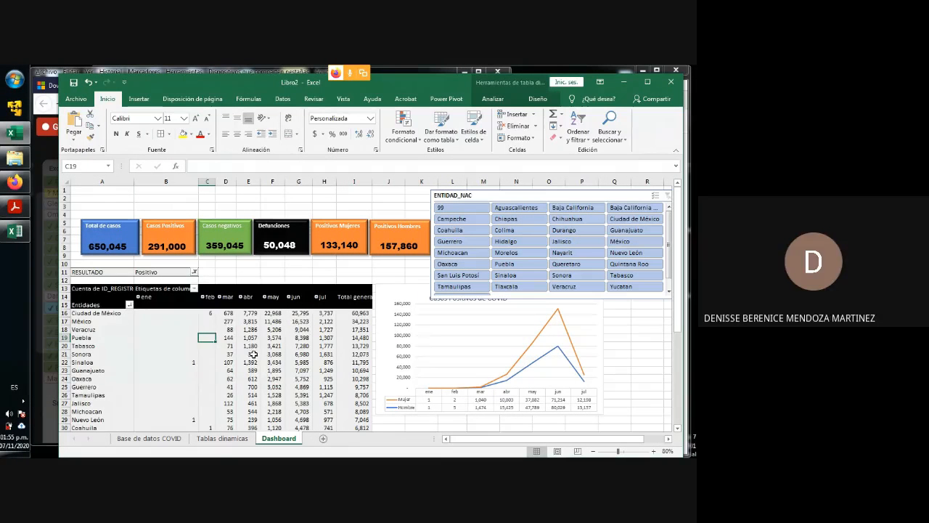
left_click(493, 100)
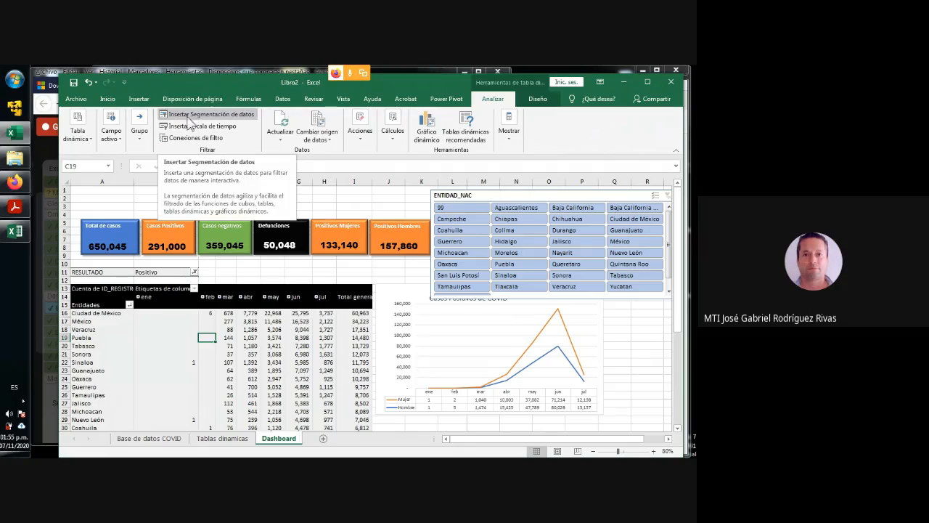
left_click(218, 116)
- Nudge the ENTIDAD_NAC slicer slightly left and shift the grouped figure rectangles slightly up and left, clear of the slicer
left_click(489, 194)
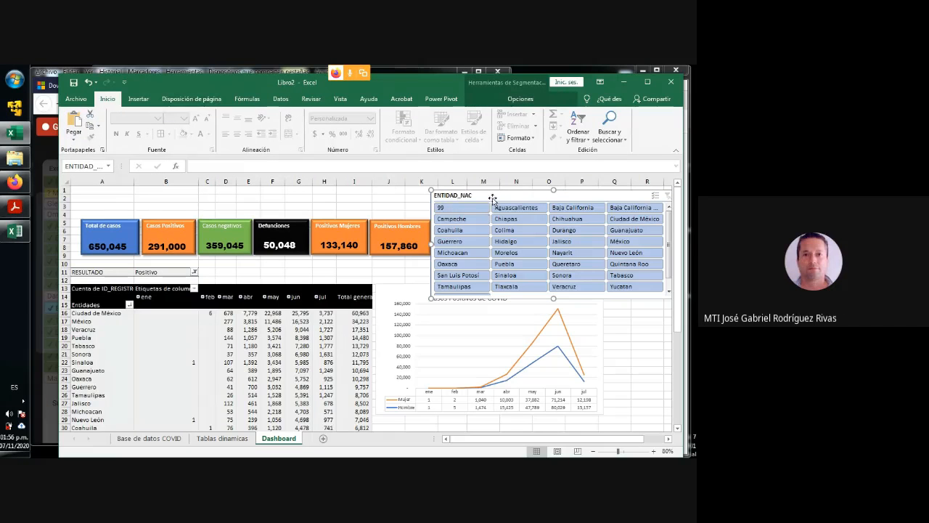
left_click_drag(493, 196, 492, 197)
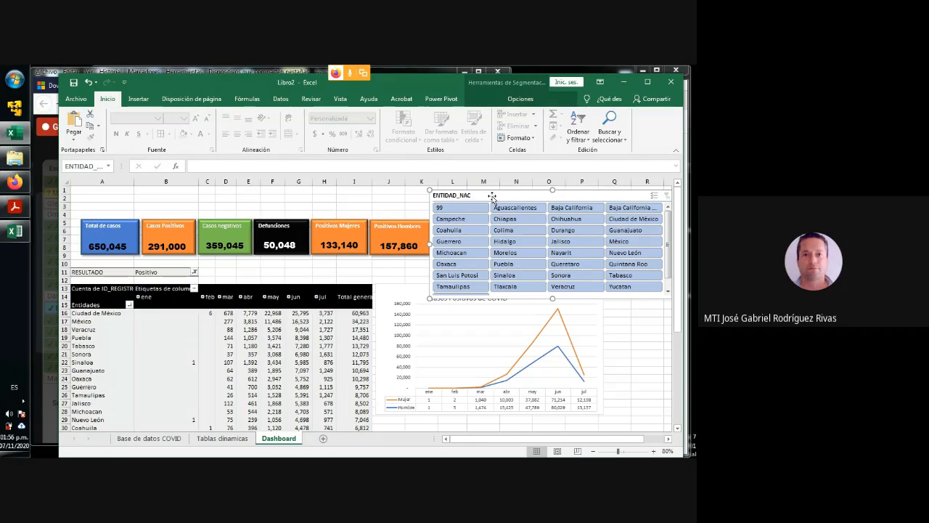
left_click(352, 226)
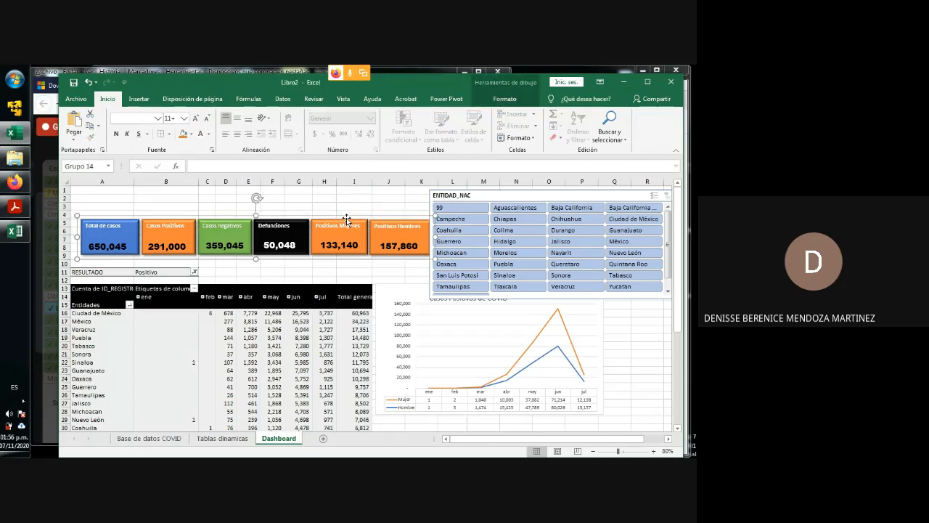
left_click_drag(345, 218, 341, 213)
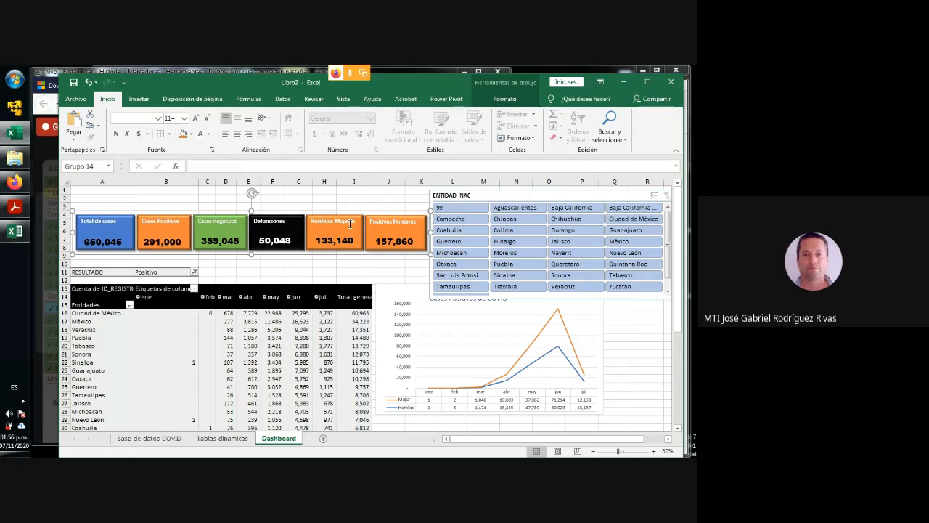
- Move the Casos Positivos de COVID chart down so that it sits just below the ENTIDAD_NAC slicer
left_click(595, 363)
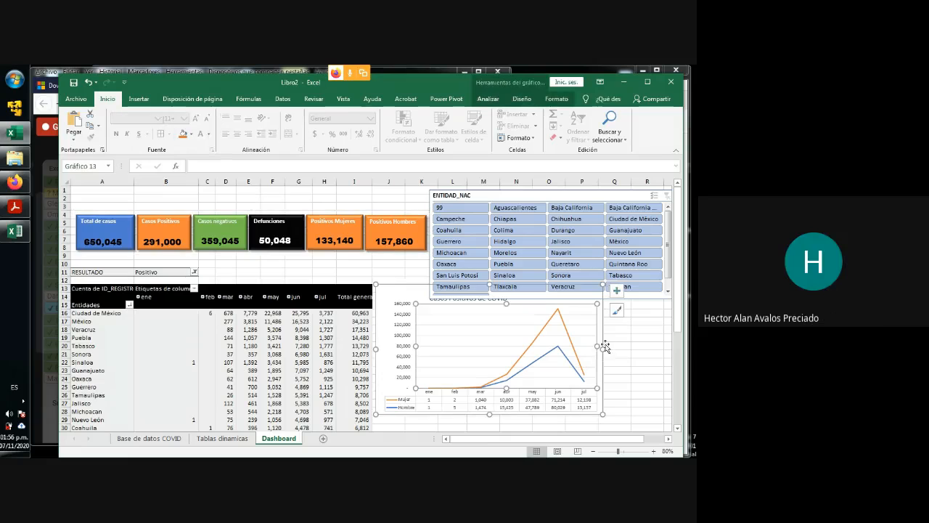
left_click(604, 330)
left_click_drag(602, 331, 606, 345)
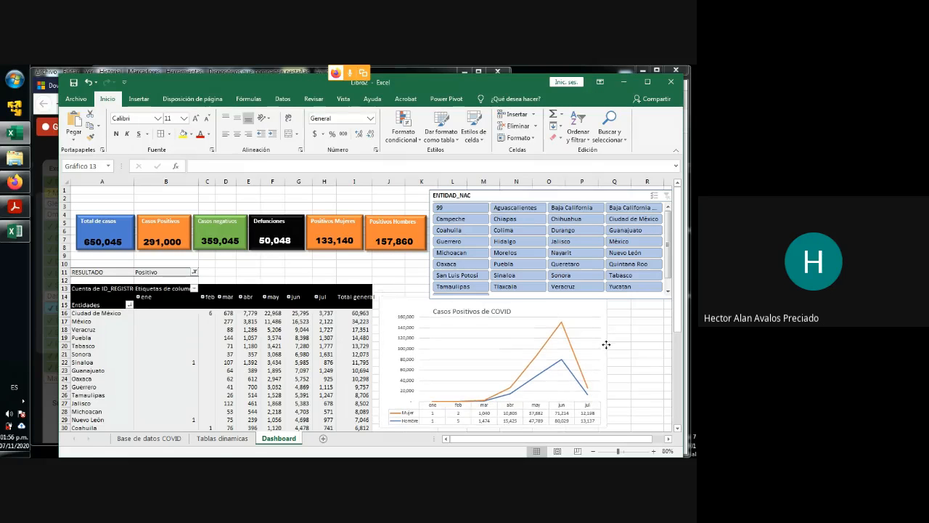
left_click(614, 345)
- Increase the ENTIDAD_NAC slicer's height to about 7.25 cm and nudge the slicer slightly up
left_click(541, 215)
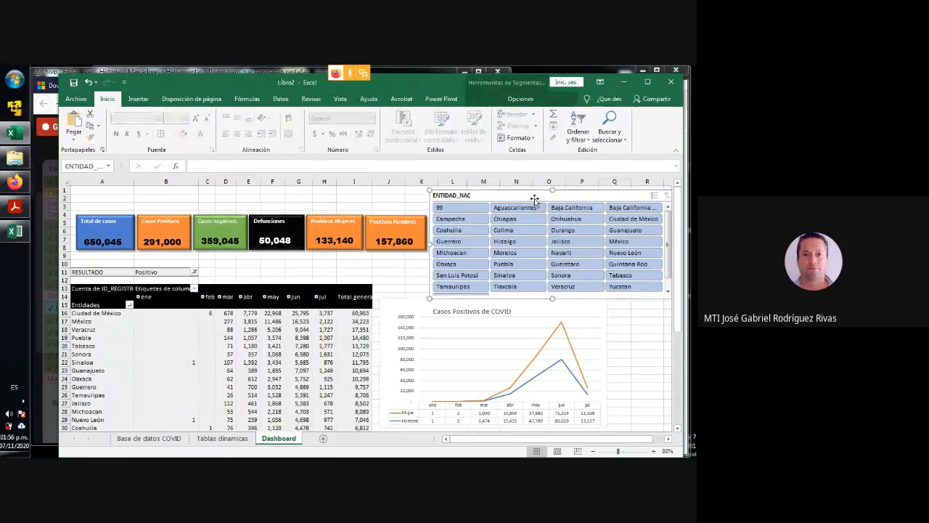
left_click(520, 99)
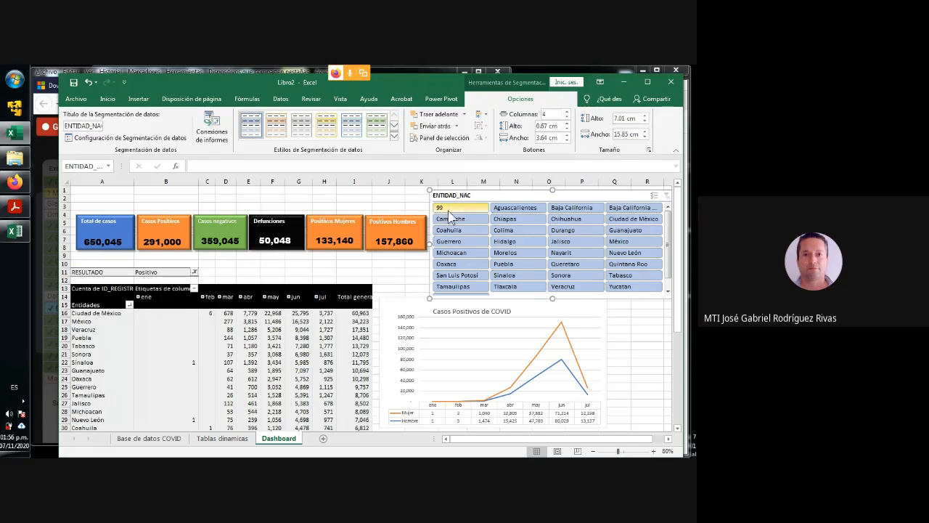
left_click_drag(553, 298, 554, 303)
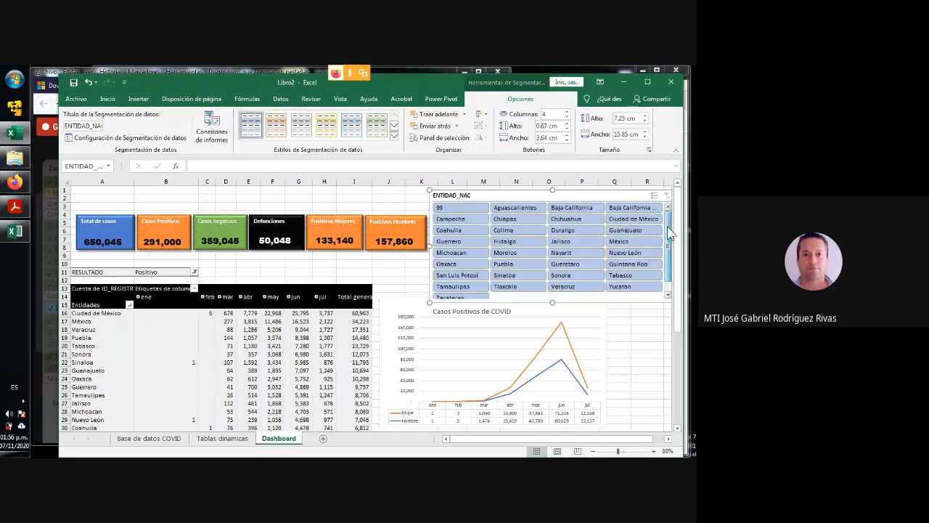
mouse_move(668, 227)
left_mouse_down()
mouse_move(669, 251)
mouse_move(667, 223)
left_mouse_up()
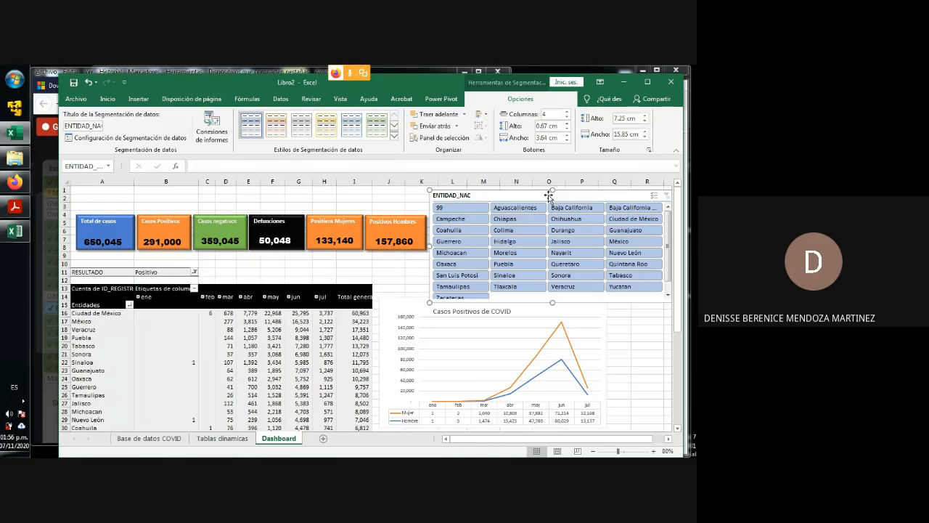
left_click_drag(542, 196, 542, 195)
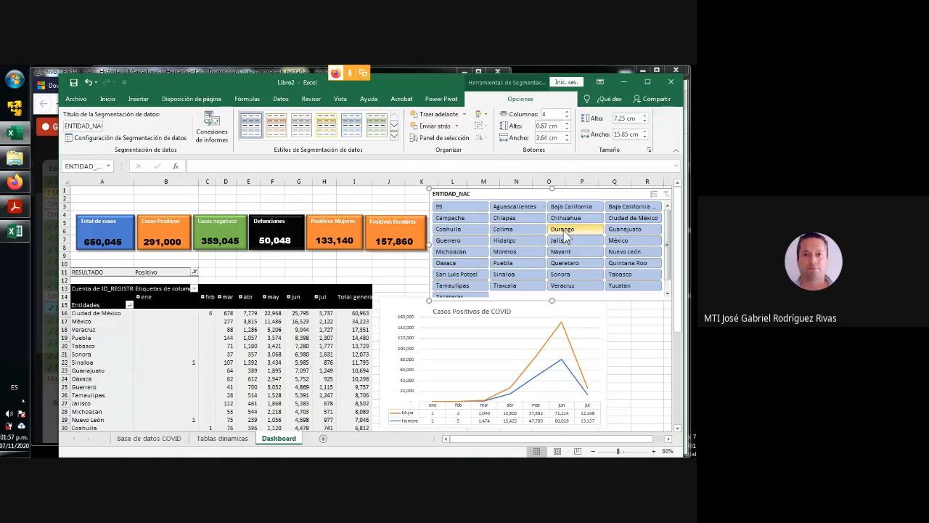
- Test the ENTIDAD_NAC slicer by filtering for Durango, and clear its filter again
left_click(563, 231)
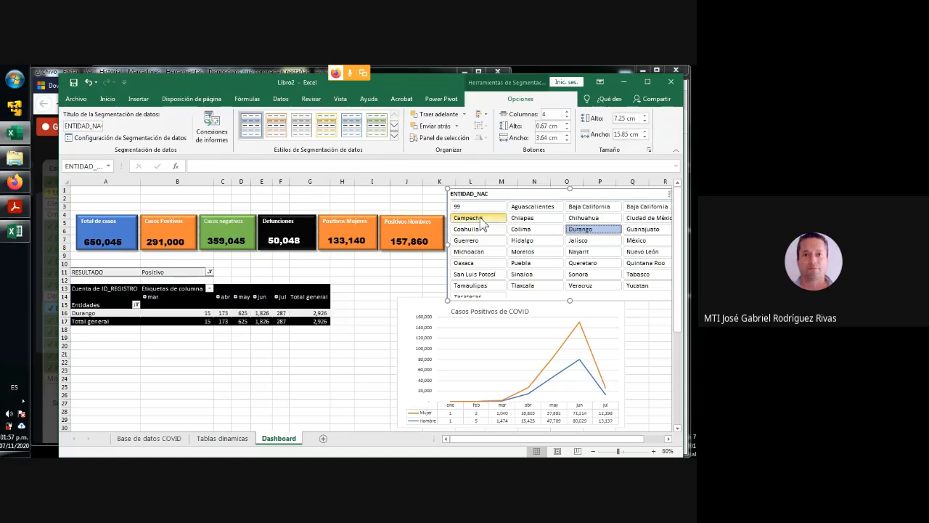
left_click_drag(577, 439, 597, 438)
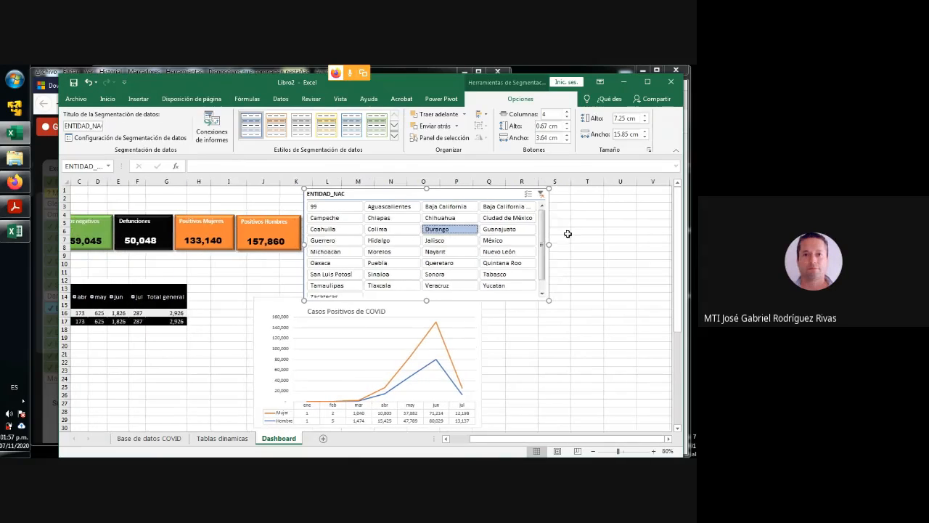
left_click(540, 194)
left_click_drag(526, 448, 499, 447)
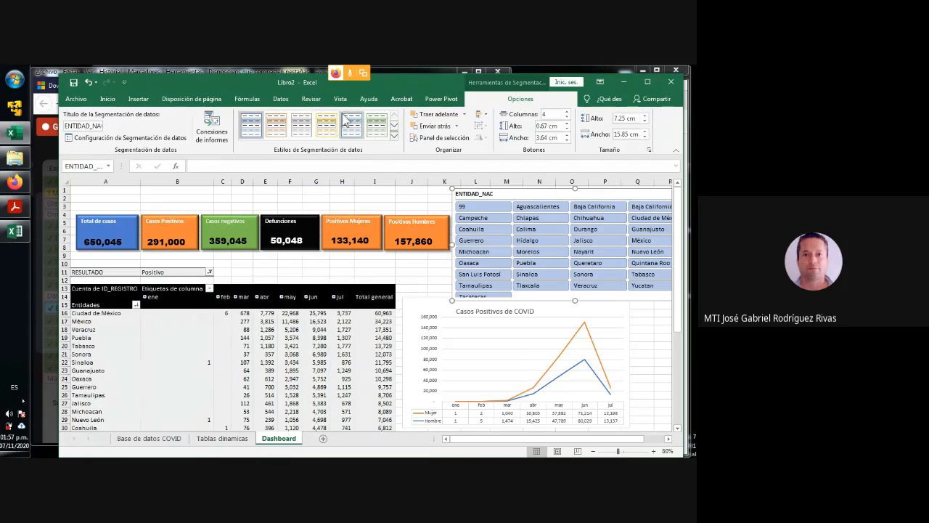
- Connect the ENTIDAD_NAC slicer to TablaDinámica2, TablaDinámica3, TablaDinámica4 and TablaDinámica5 as well as TablaDinámica6
left_click(210, 130)
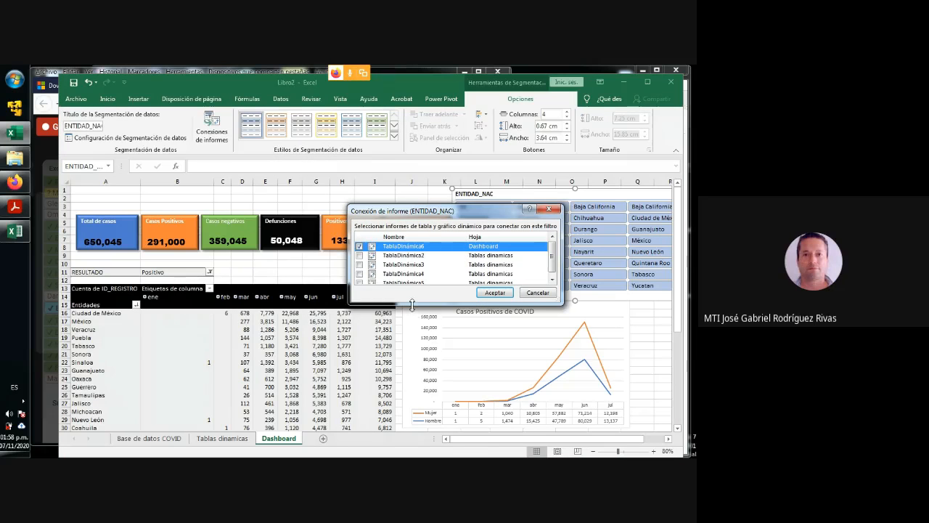
left_click_drag(413, 303, 412, 333)
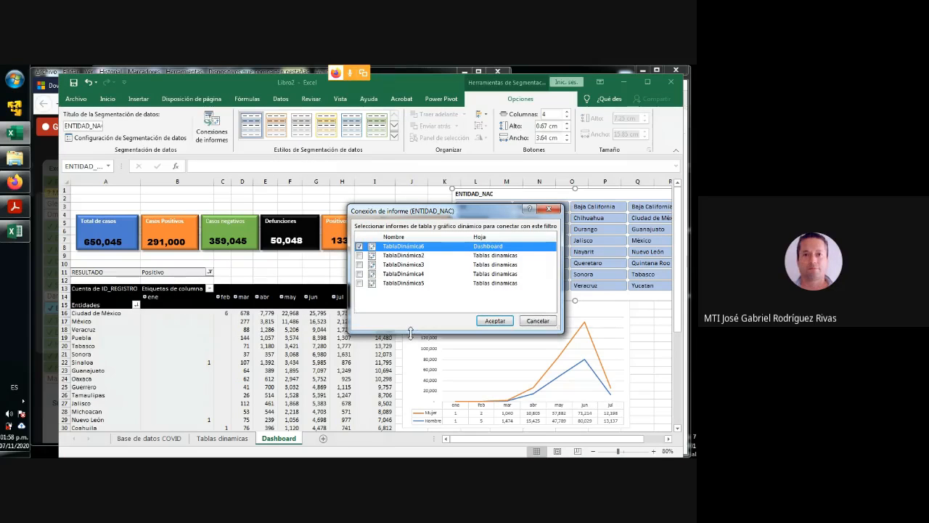
left_click(359, 256)
left_click(360, 264)
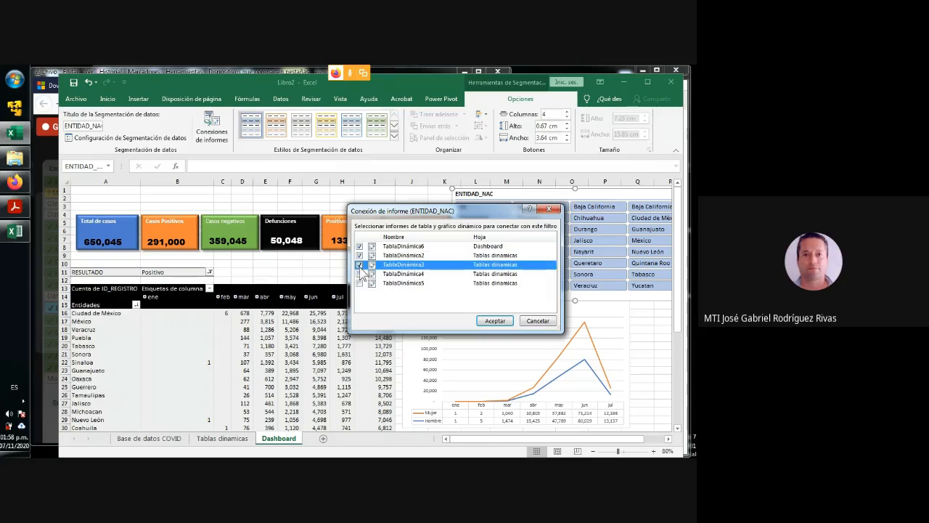
left_click(359, 273)
left_click(360, 283)
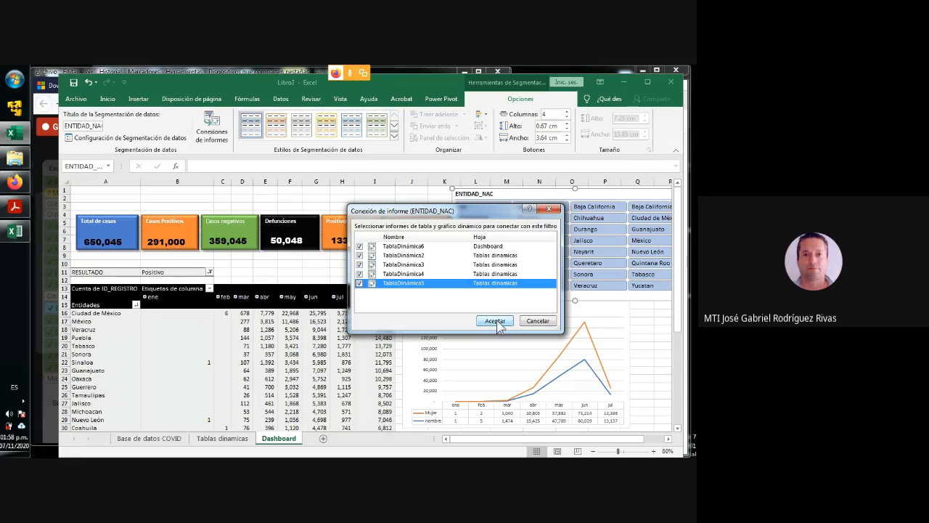
left_click(359, 282)
left_click(495, 321)
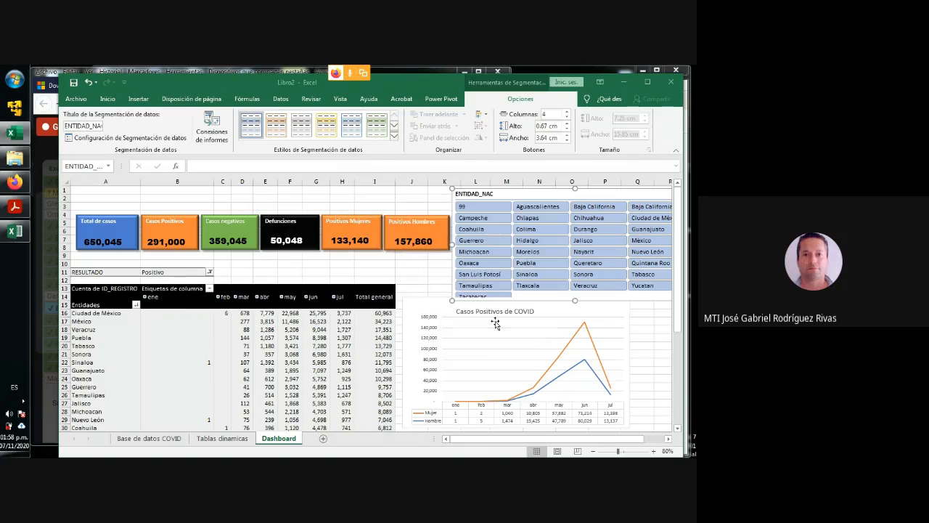
- Filter the dashboard for Durango to check the figure rectangles and the Casos Positivos de COVID chart, and clear the filter
left_click(590, 231)
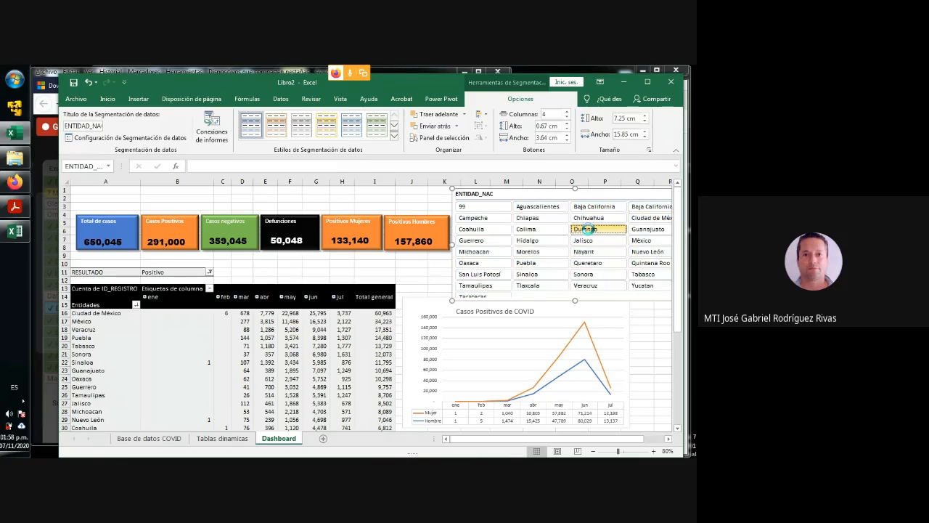
left_click(410, 241)
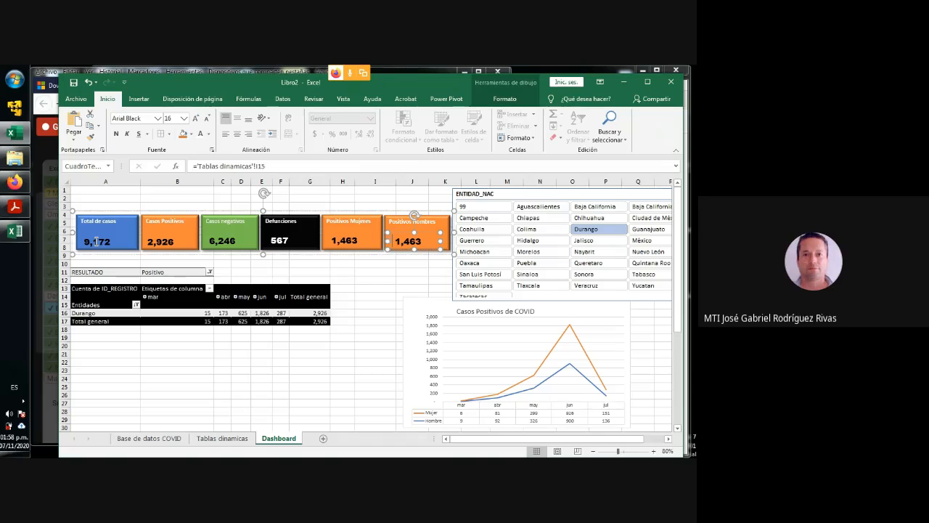
left_click(445, 359)
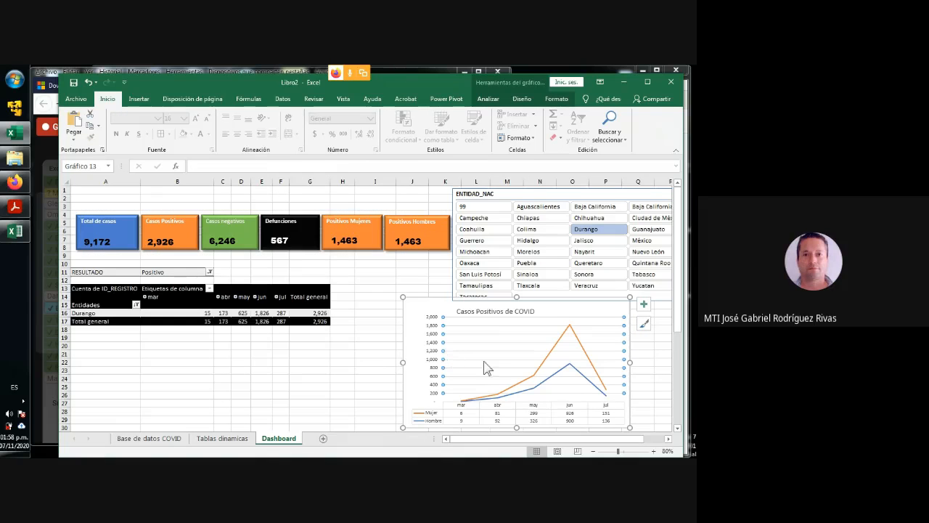
left_click(641, 360)
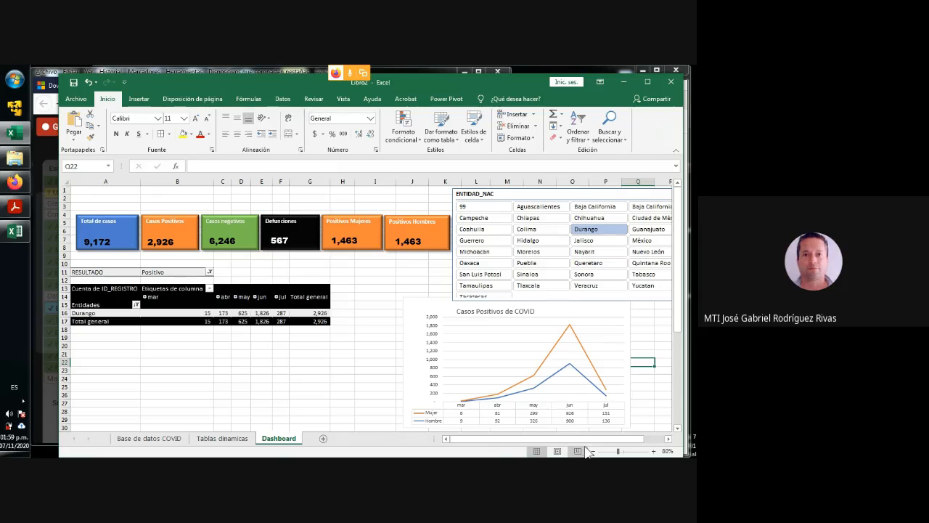
left_click_drag(580, 439, 602, 439)
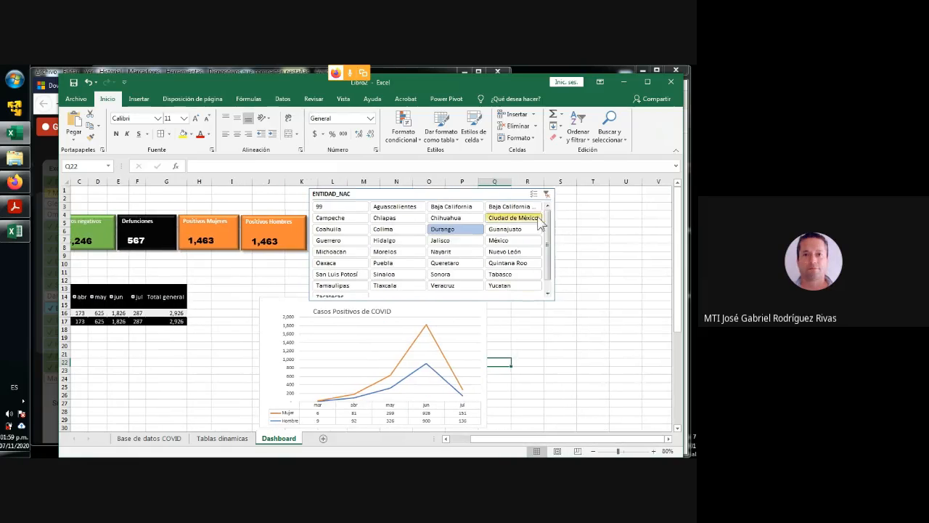
left_click(546, 195)
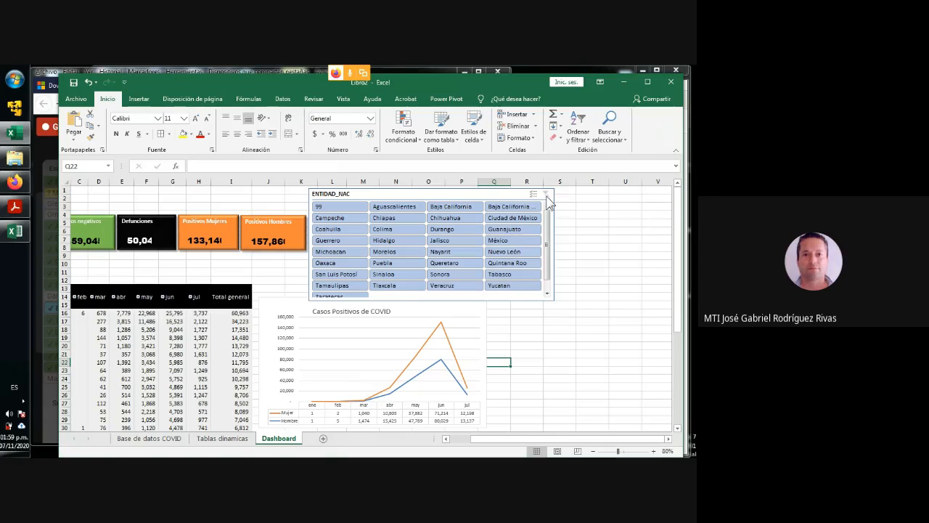
left_click_drag(532, 438, 511, 436)
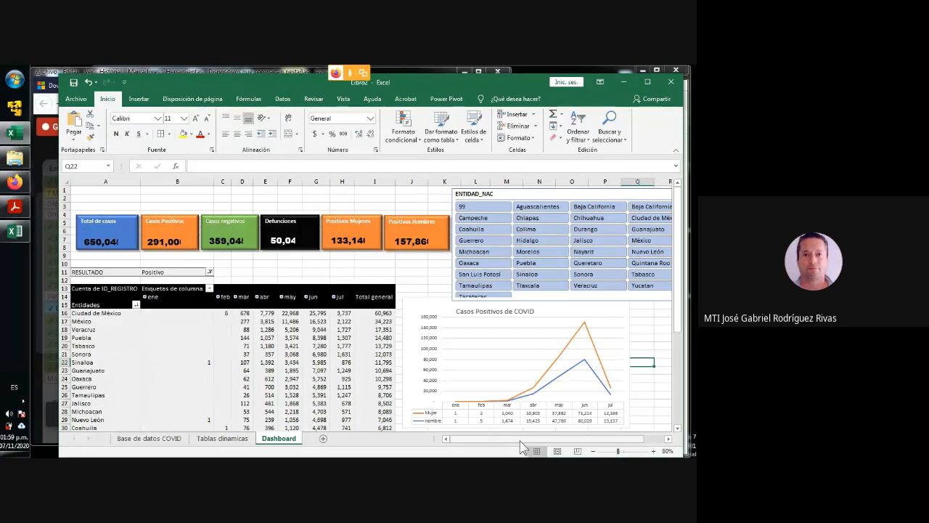
- Filter the dashboard with the ENTIDAD_NAC slicer for Durango and switch the selection to Morelos
left_click_drag(521, 438, 542, 438)
left_click(565, 342)
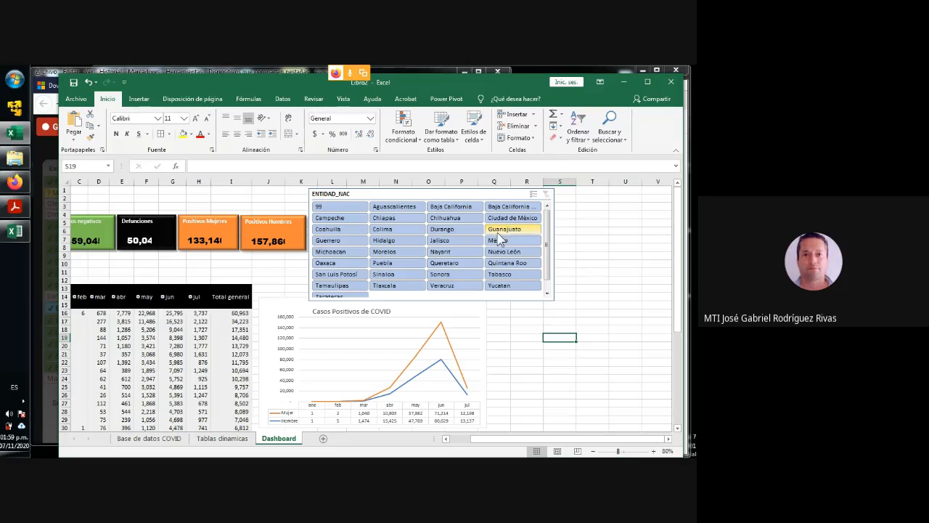
left_click(439, 229)
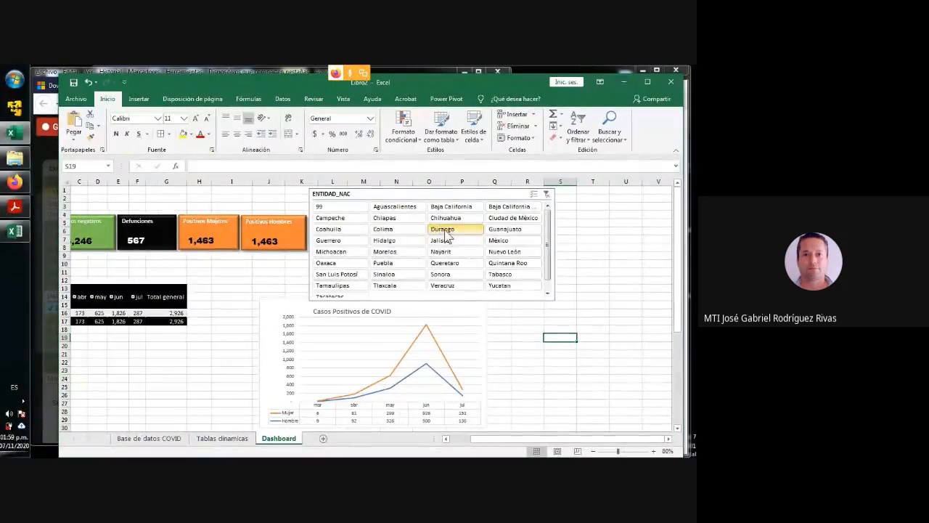
left_click(392, 251)
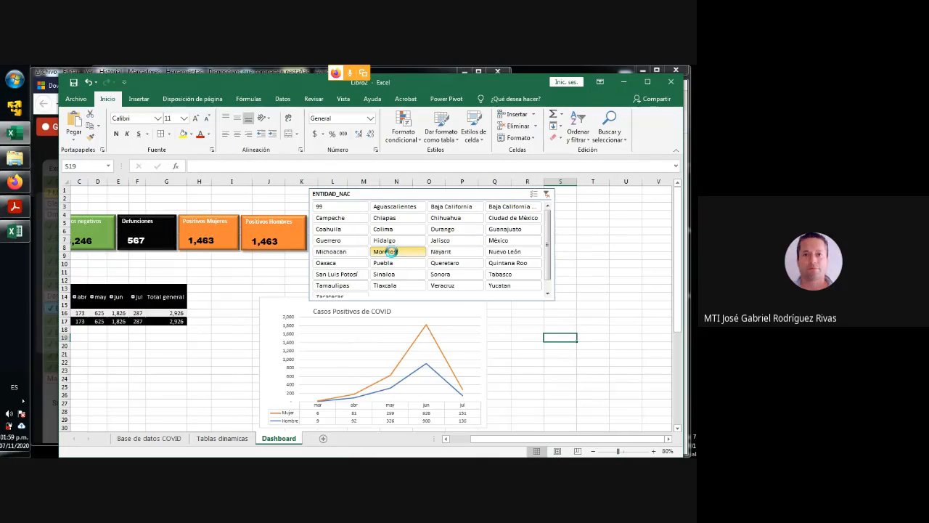
- Enable multiple selection in the ENTIDAD_NAC slicer and filter for Coahuila and Durango together, removing Morelos from the selection
left_click(537, 196)
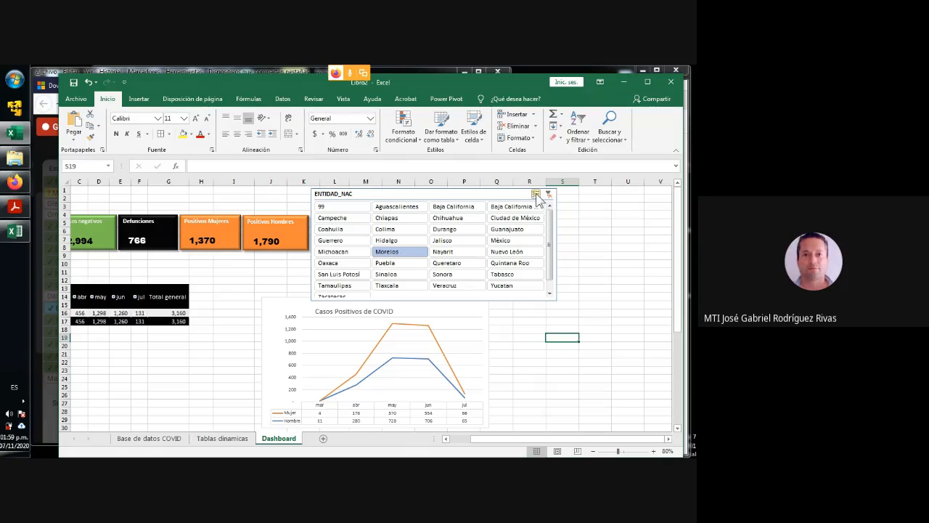
left_click(449, 230)
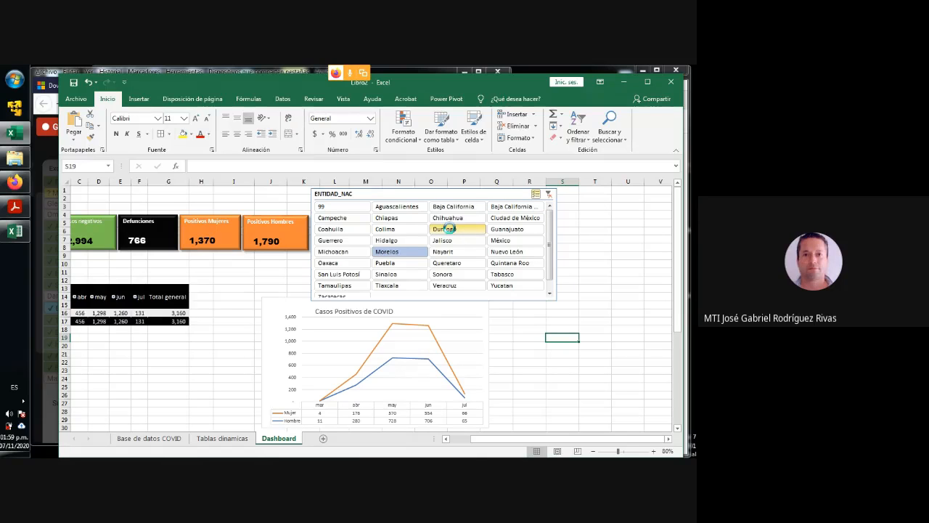
left_click(384, 254)
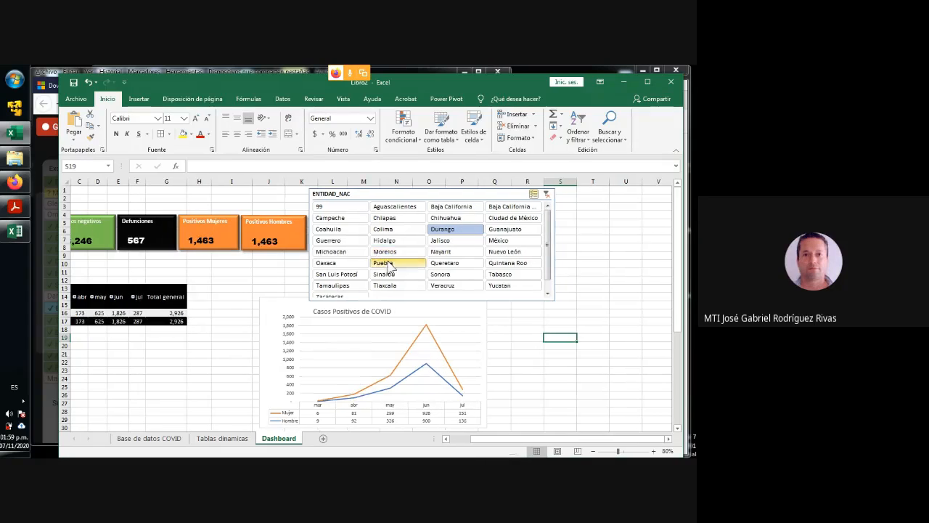
left_click(339, 231)
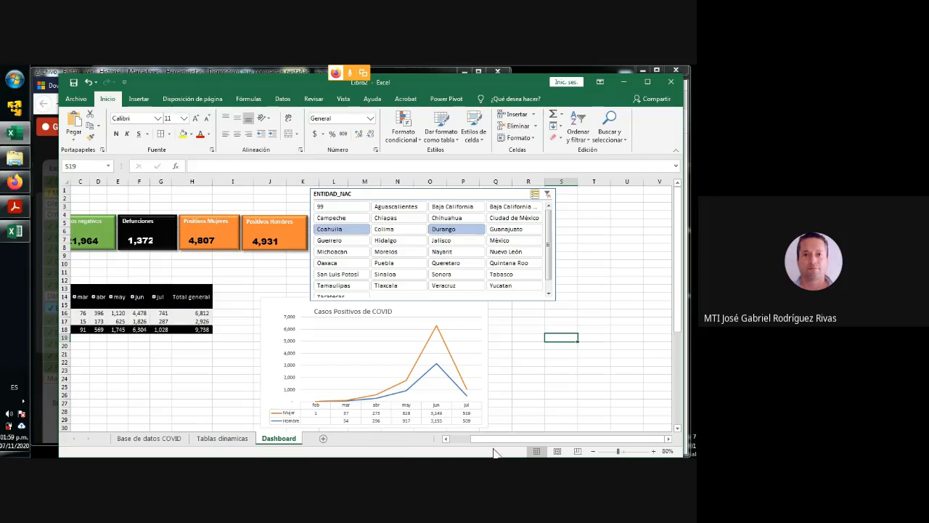
left_click_drag(498, 442, 473, 442)
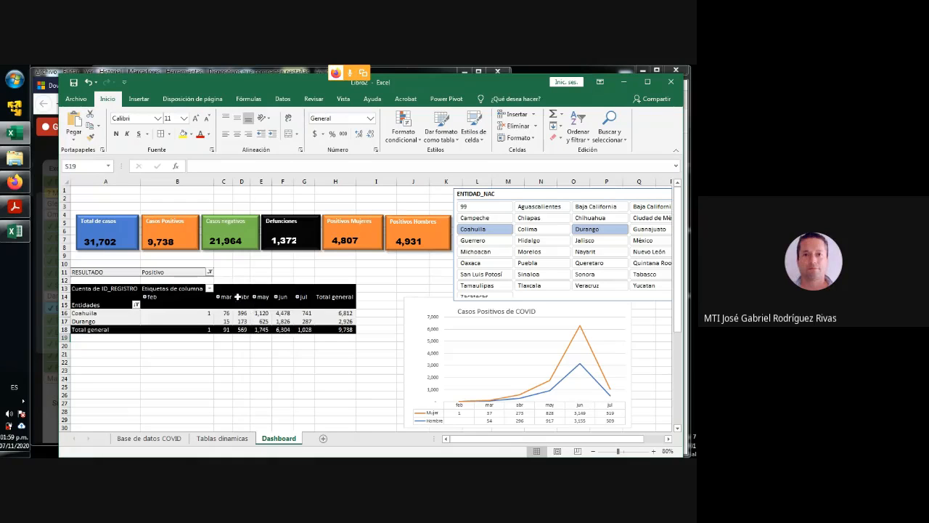
- Review which pivot tables the ENTIDAD_NAC slicer is connected to, keep those connections, and maximize the workbook window
left_click(90, 190)
left_click(91, 198)
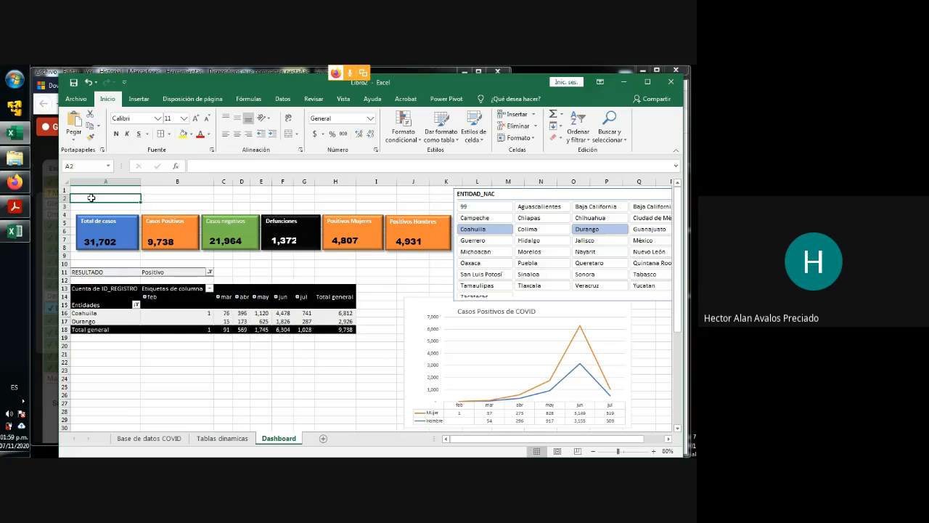
left_click(539, 195)
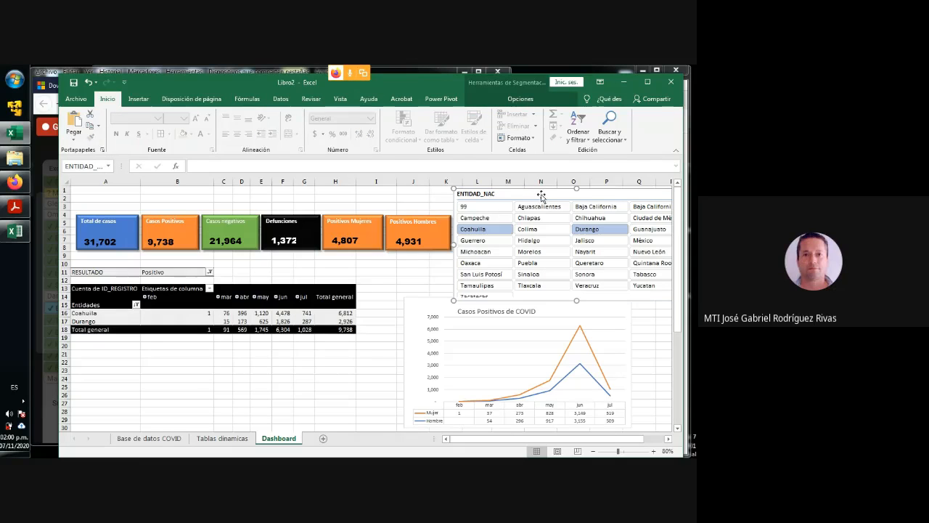
left_click_drag(535, 194, 537, 194)
left_click(521, 100)
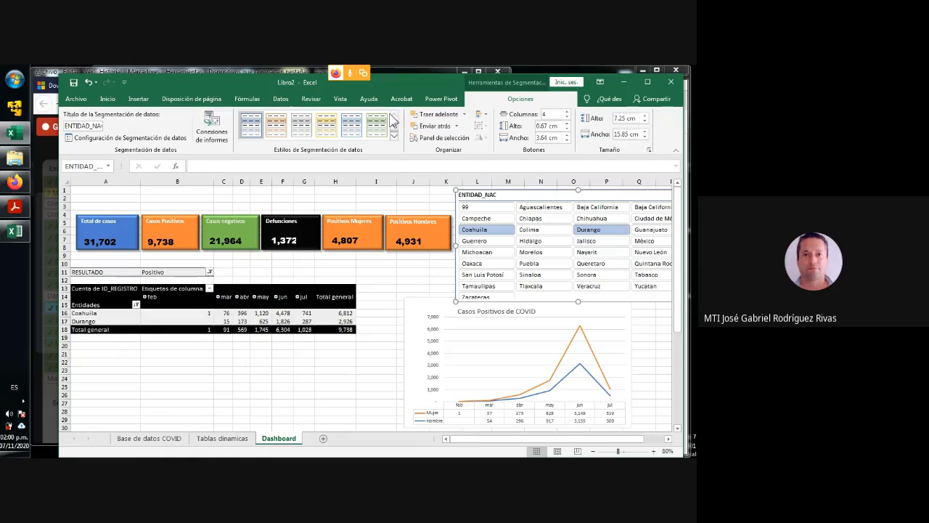
left_click(213, 123)
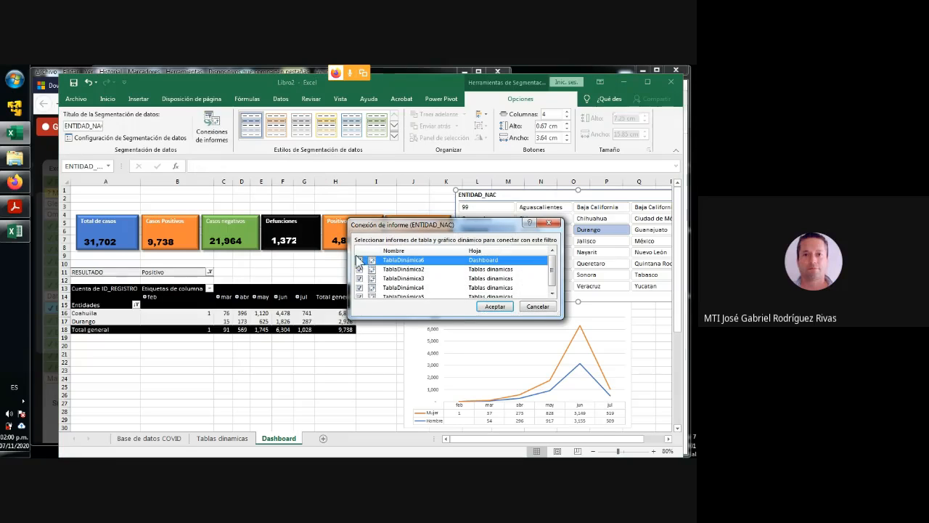
left_click_drag(468, 317, 468, 341)
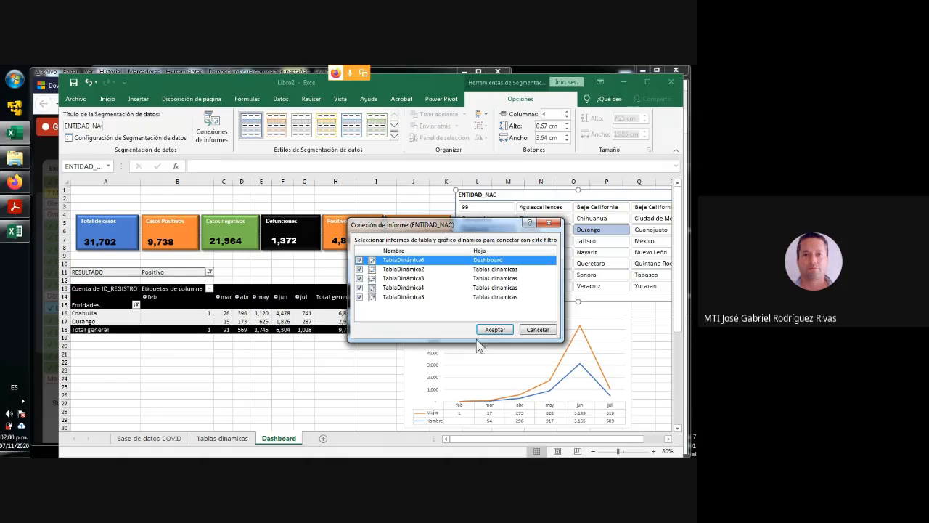
left_click(495, 329)
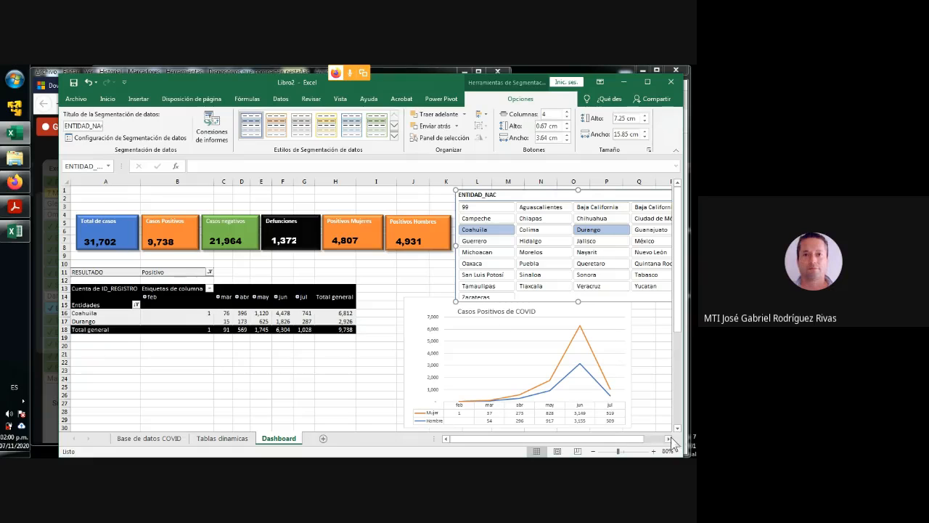
left_click(652, 81)
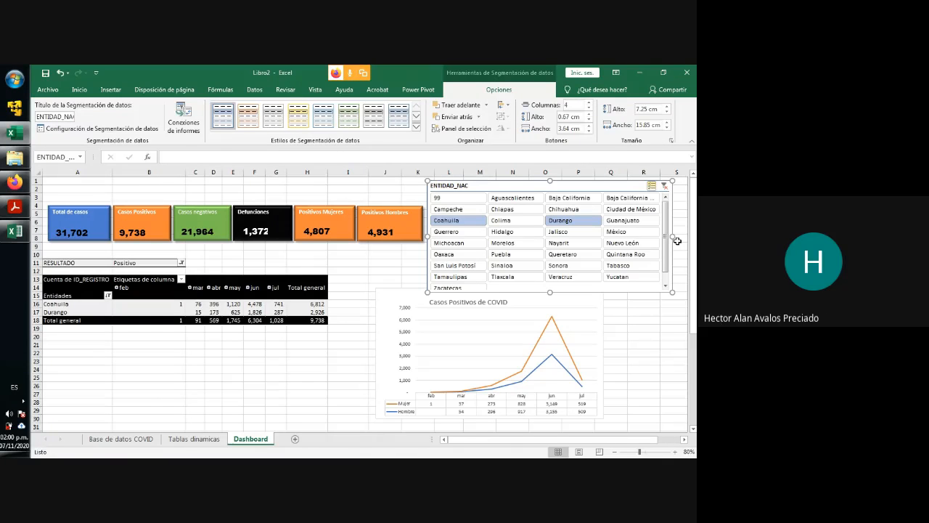
- Clear the ENTIDAD_NAC slicer filter, and widen the Casos Positivos de COVID chart and shift it slightly to sit just below the slicer
left_click(665, 186)
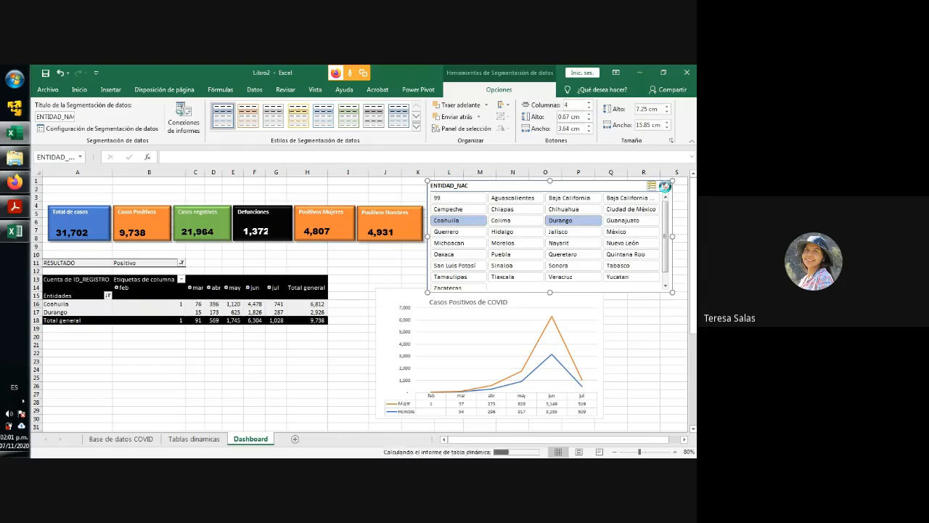
left_click(601, 357)
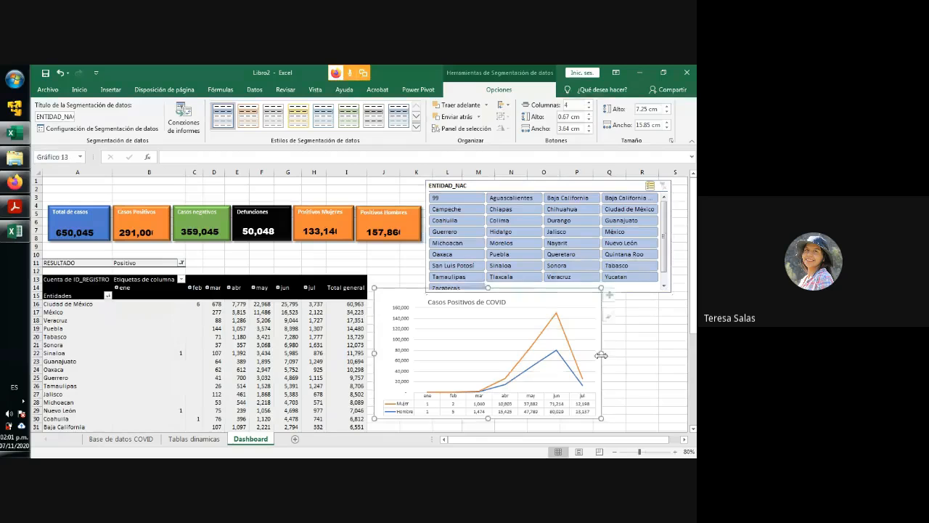
left_click_drag(602, 353, 887, 356)
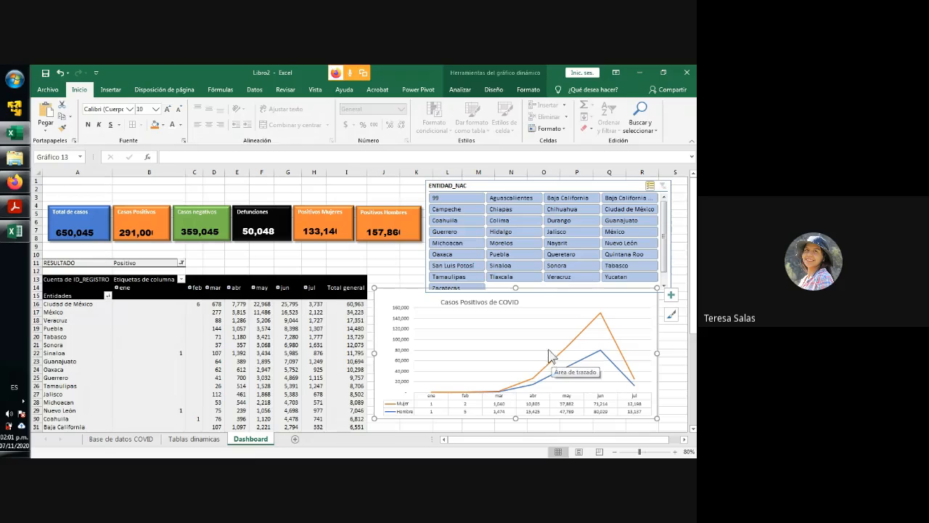
left_click_drag(546, 294, 548, 299)
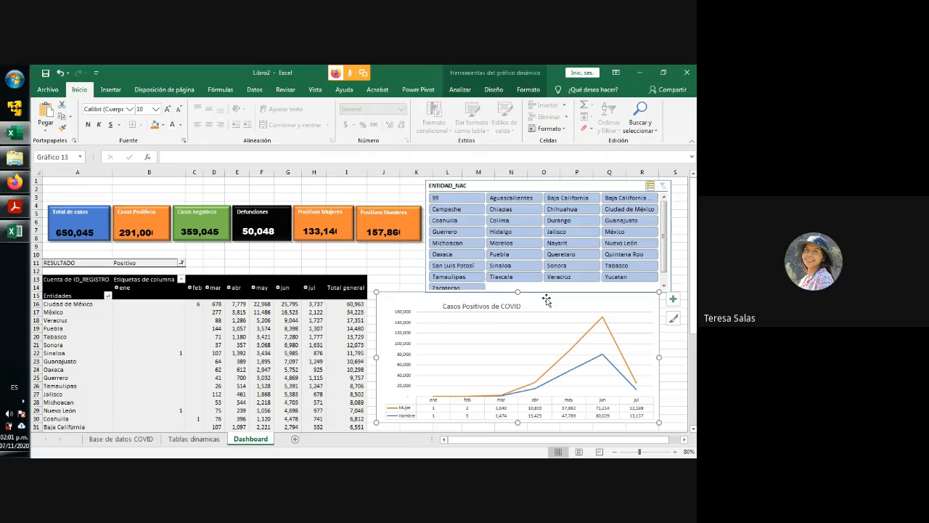
- Review the dashboard's figure group and ENTIDAD_NAC slicer alongside their source tables on the Tablas dinamicas sheet
left_click(316, 227)
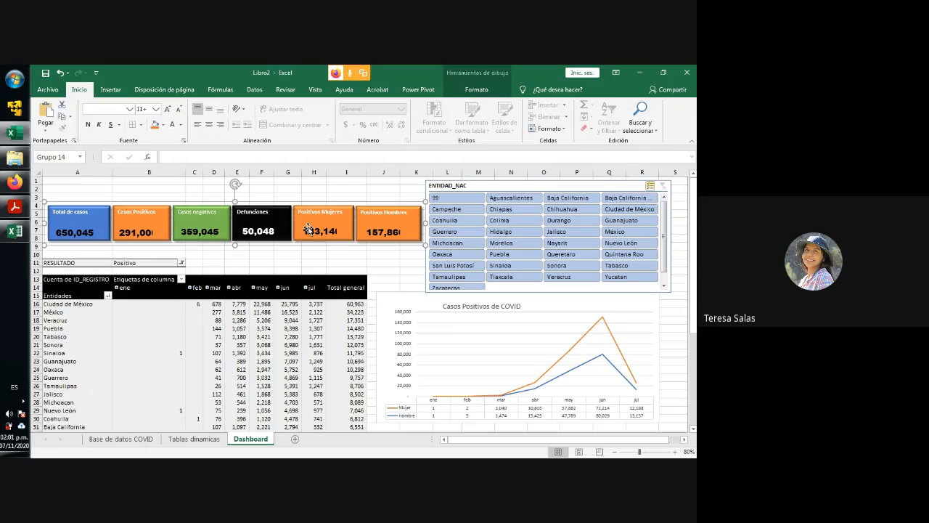
left_click(495, 186)
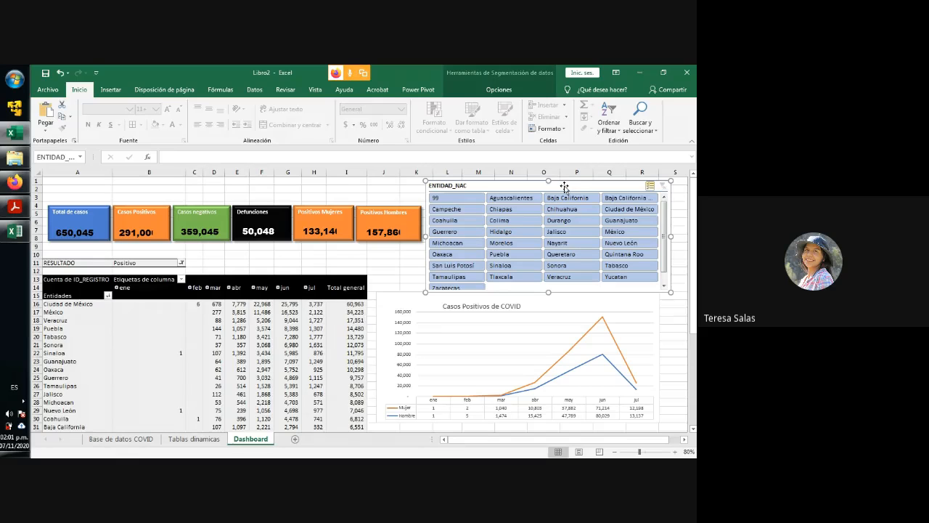
left_click(189, 441)
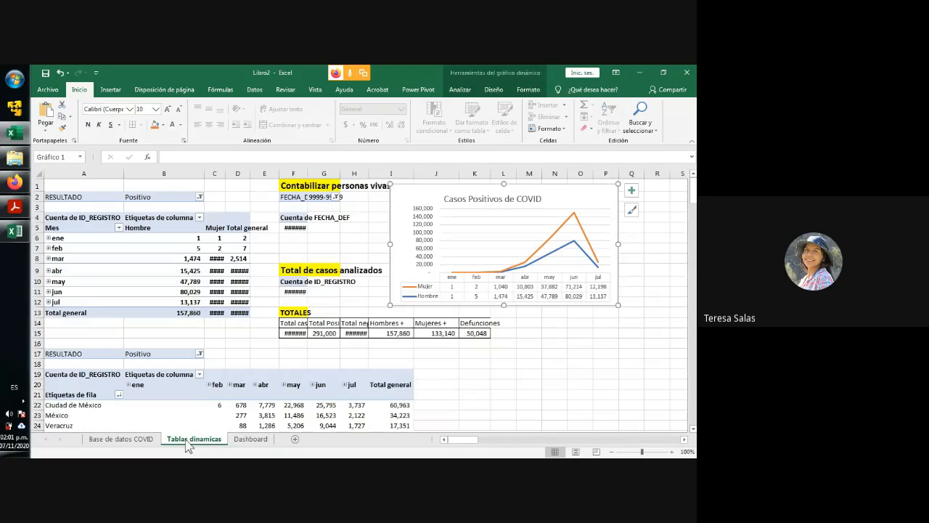
left_click(248, 439)
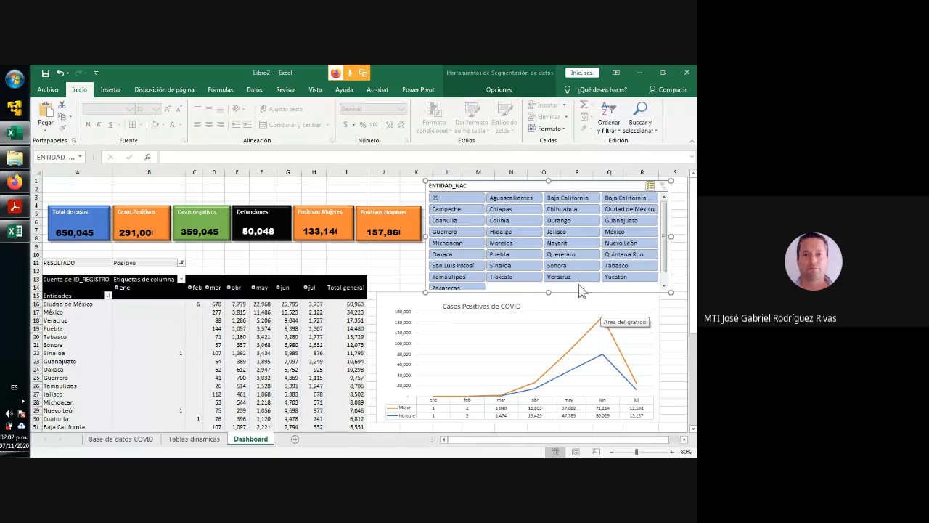
- Ungroup the row of figure rectangles on the dashboard and deselect its pieces
left_click(76, 239)
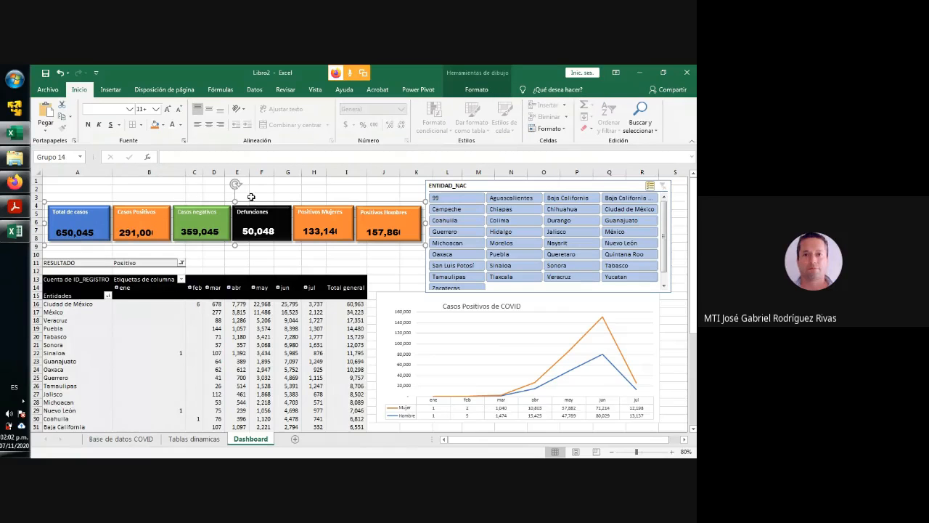
right_click(242, 203)
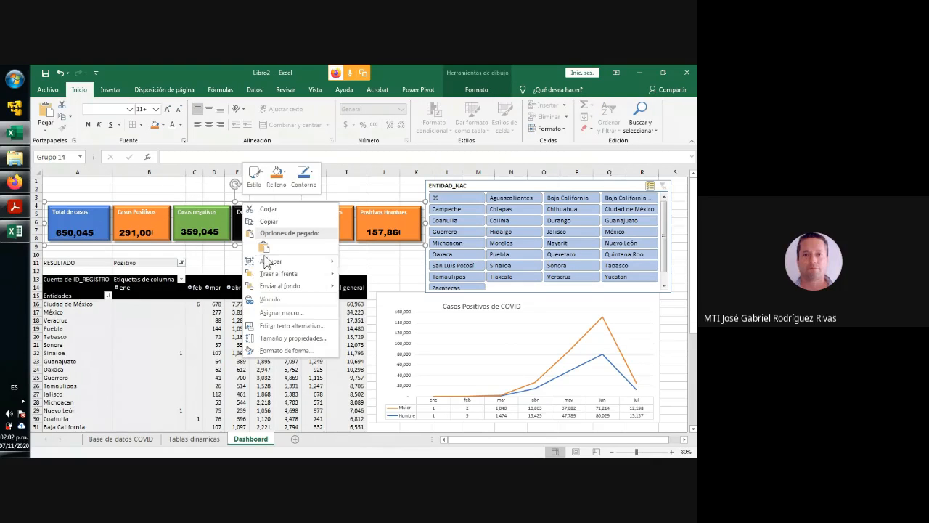
mouse_move(270, 263)
left_click(361, 287)
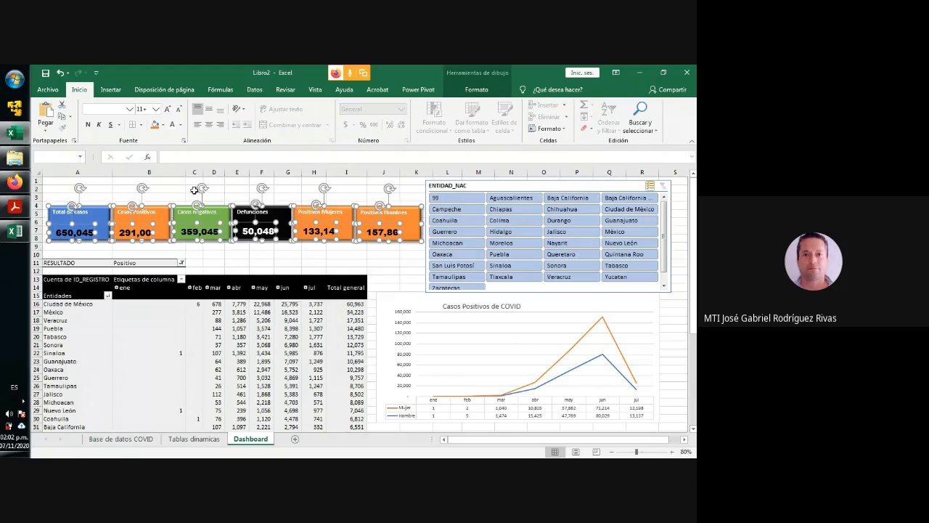
left_click(162, 189)
- Widen the number text boxes of Casos Positivos, Positivos Mujeres and Positivos Hombres so their full figures fit
left_click(142, 233)
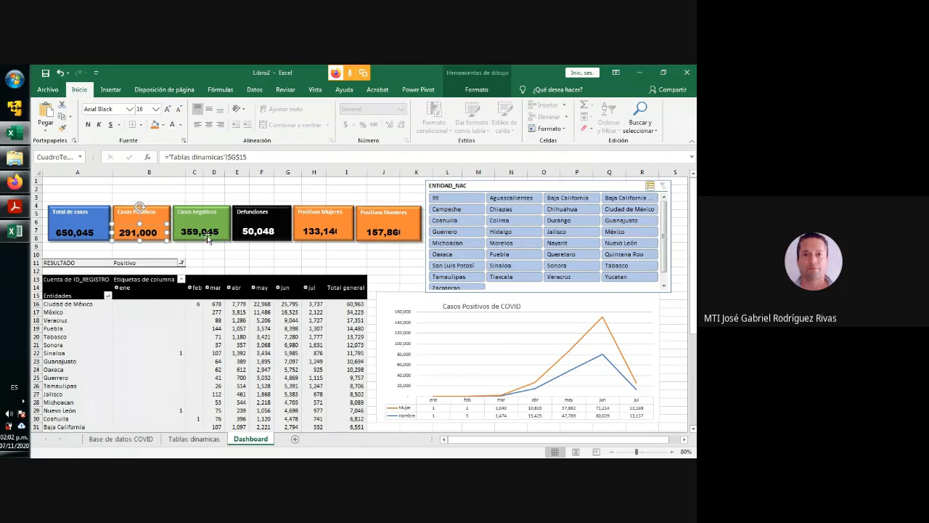
left_click(330, 234)
left_click_drag(335, 233, 408, 231)
left_click(377, 234)
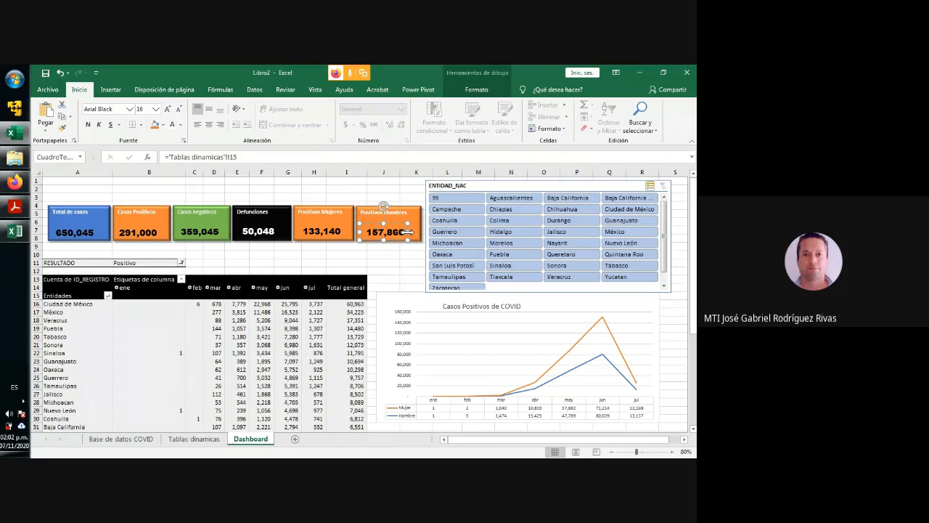
left_click(379, 262)
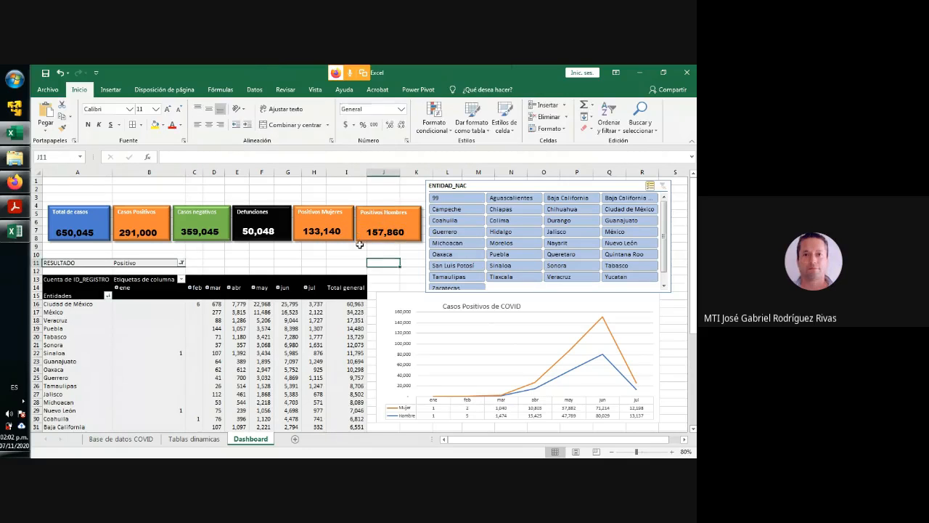
left_click(322, 232)
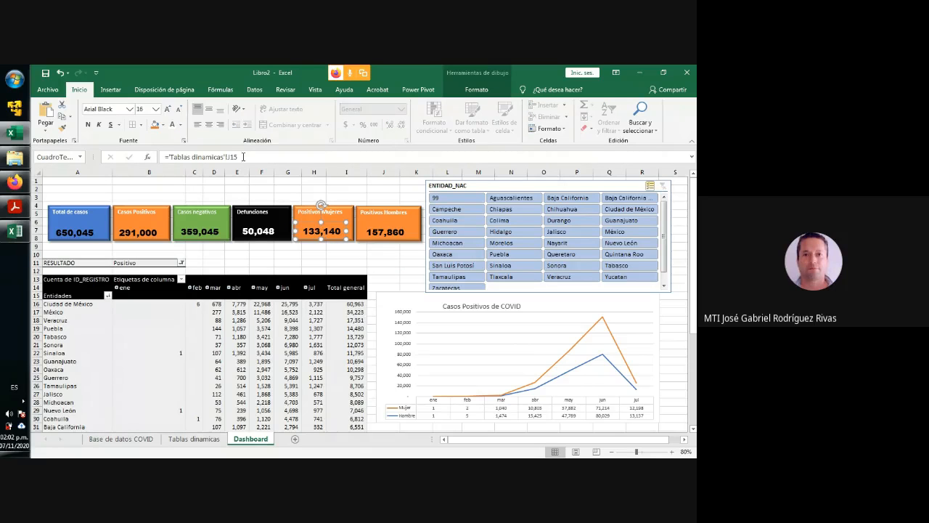
left_click(173, 156)
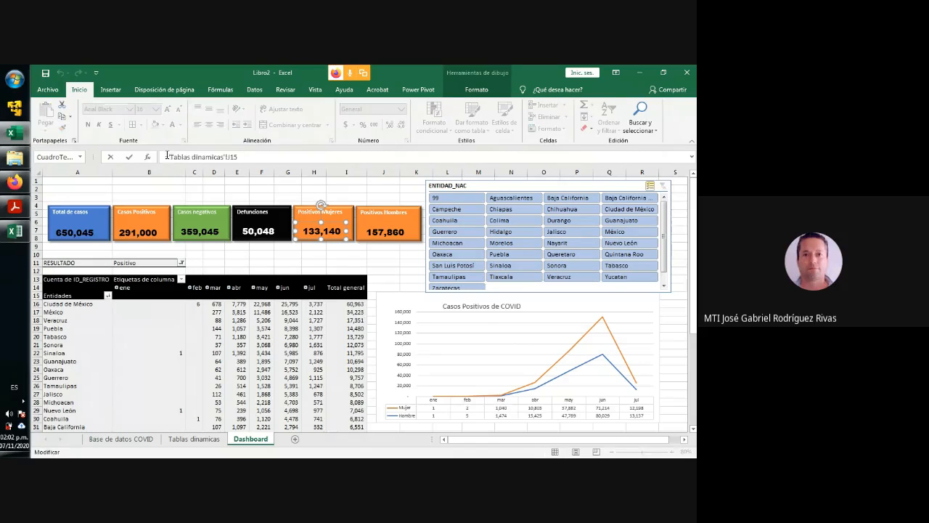
left_click_drag(167, 156, 238, 157)
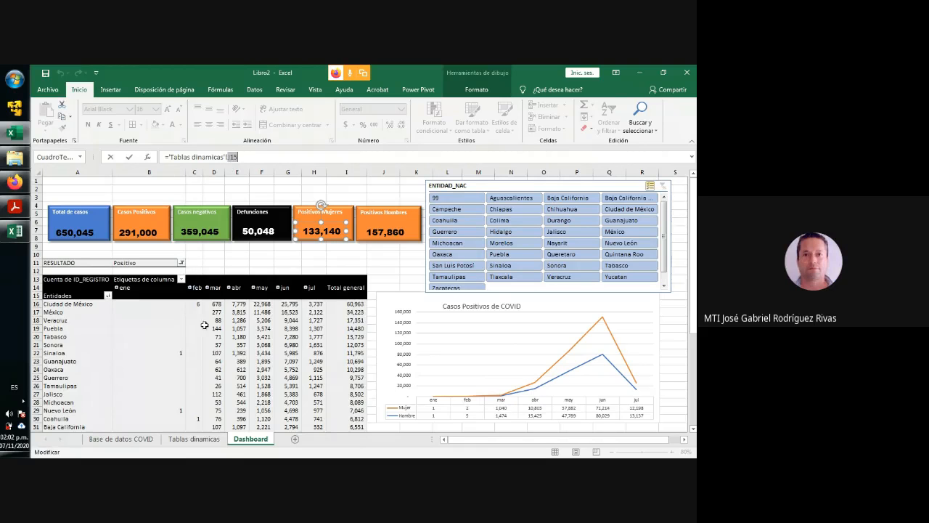
left_click(203, 442)
left_click(244, 441)
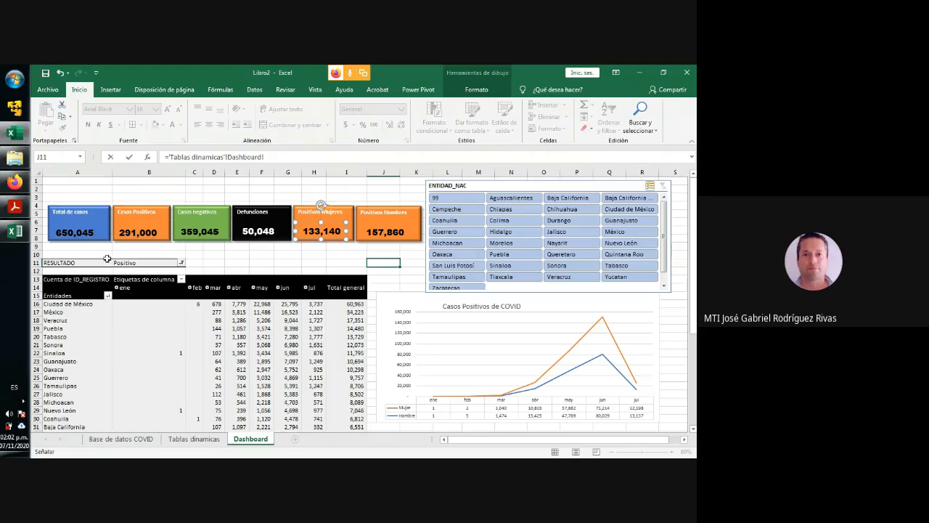
left_click(90, 237)
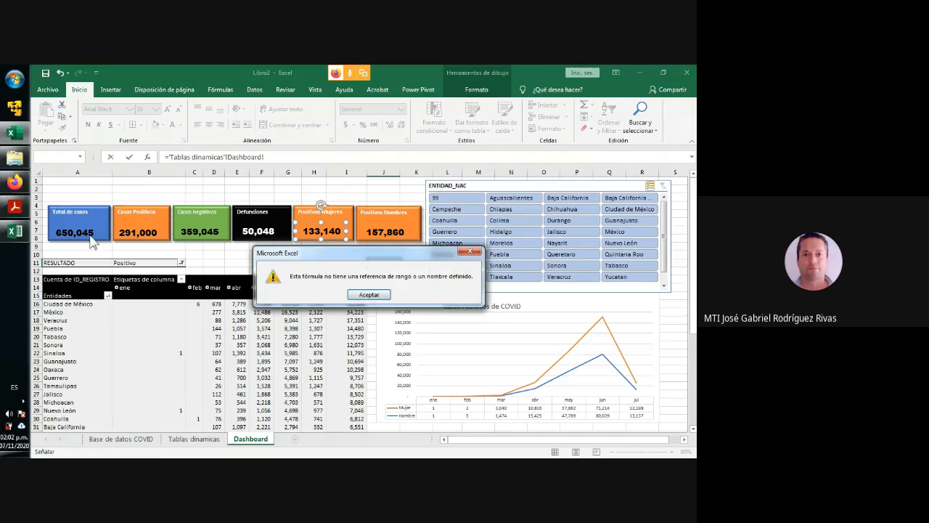
left_click(360, 295)
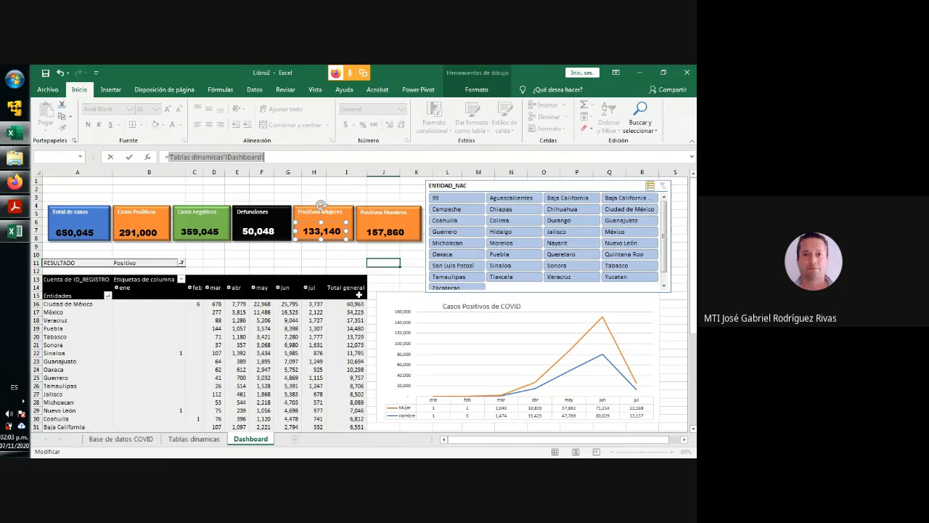
key("Escape")
left_click(206, 196)
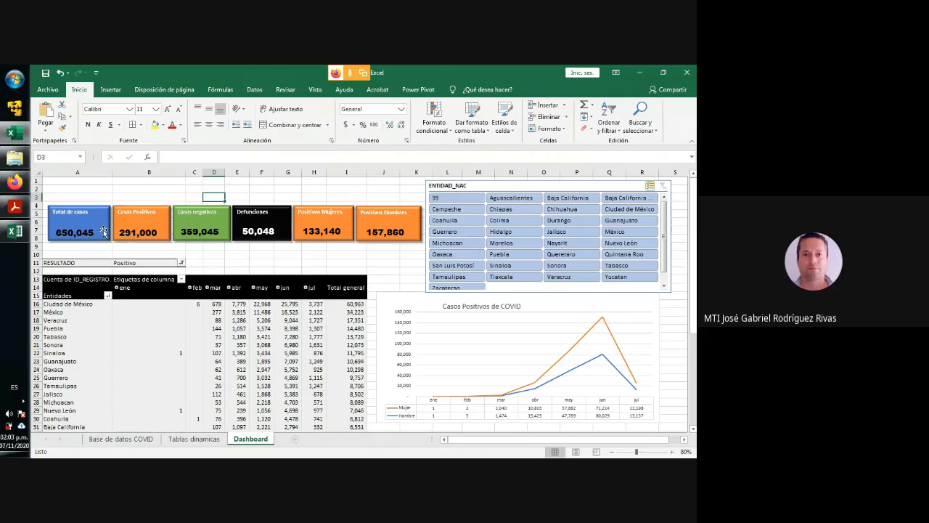
- Examine the cell link of the Casos Positivos figure and the TOTALES cells F15:K15 on the Tablas dinamicas sheet
left_click(72, 238)
left_click(132, 234)
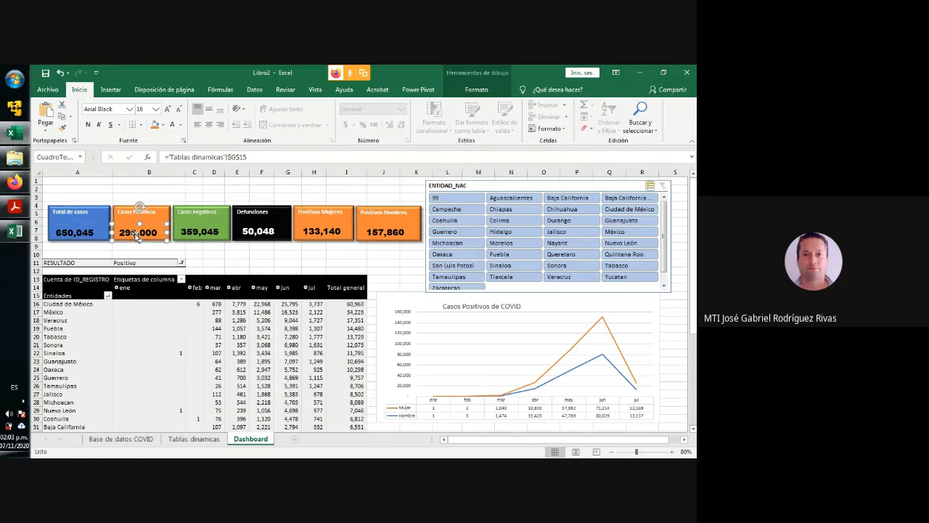
left_click(194, 439)
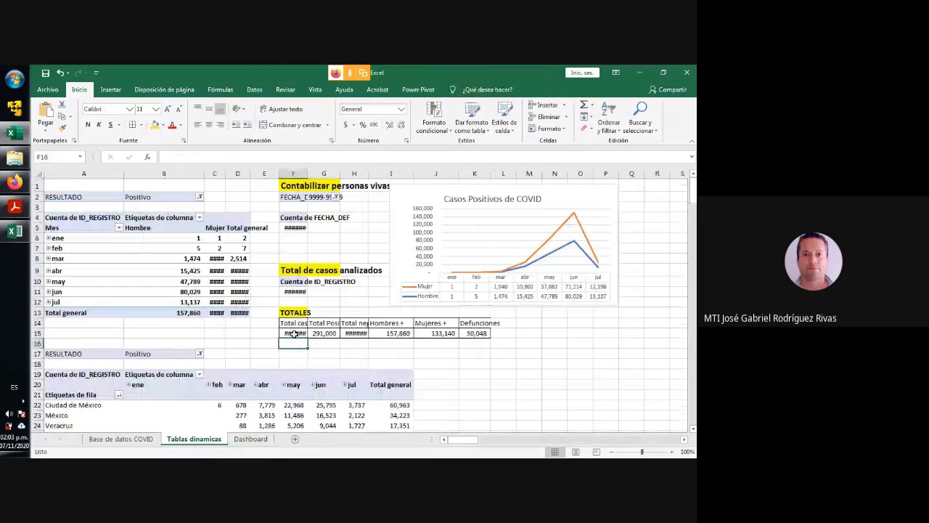
left_click_drag(294, 333, 473, 333)
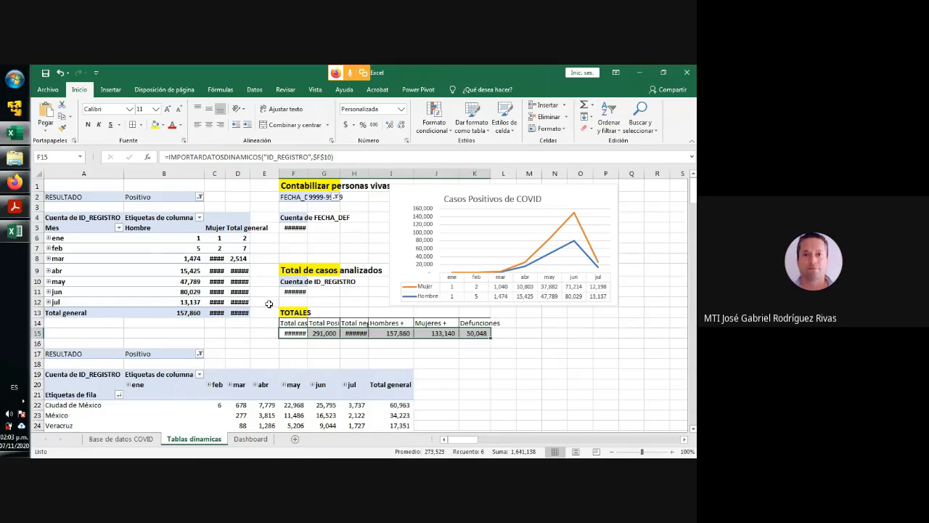
left_click(336, 354)
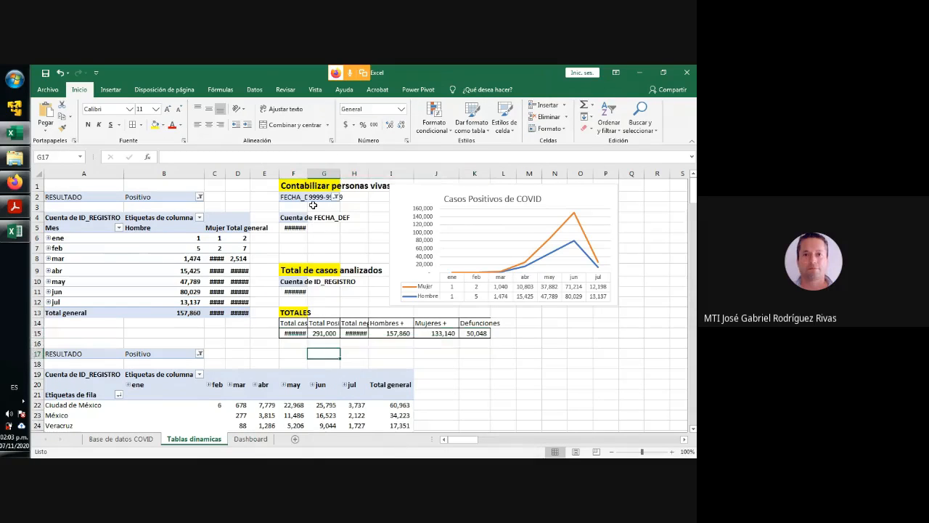
- Widen columns F and H on the Tablas dinamicas sheet so their numbers fit, and return to the Dashboard sheet
left_click_drag(305, 174, 312, 174)
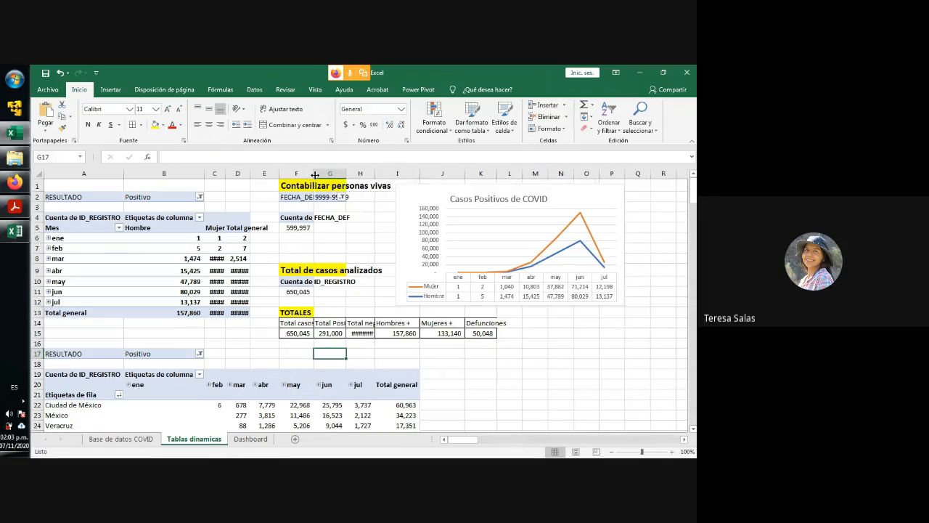
left_click_drag(375, 175, 380, 175)
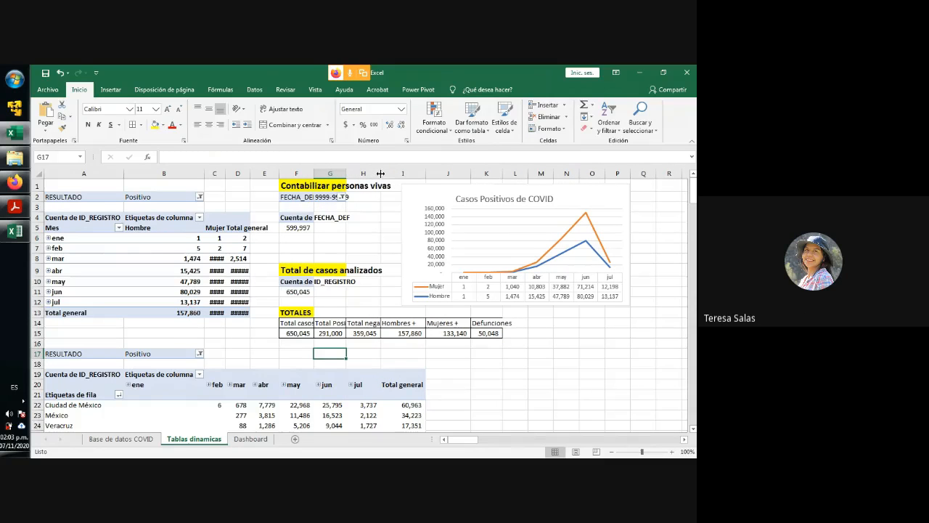
left_click(251, 439)
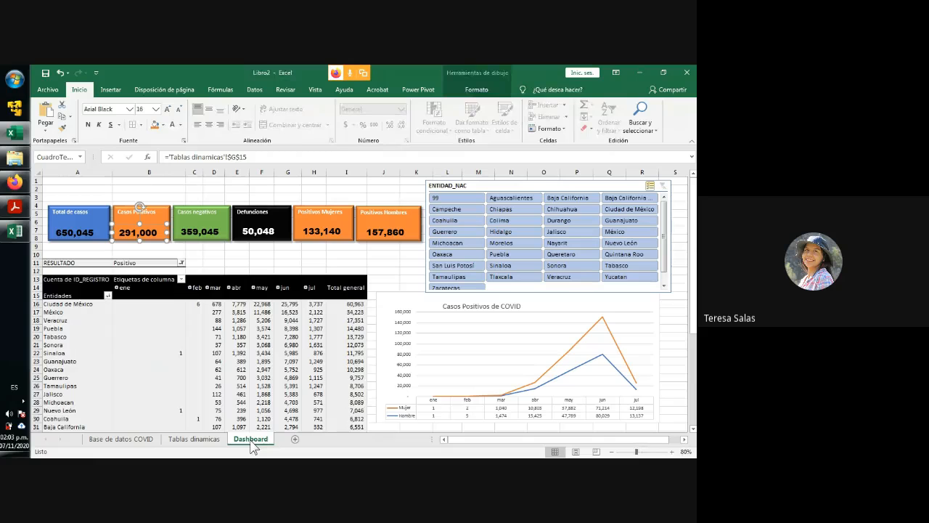
- Exclude Durango in the ENTIDAD_NAC slicer and include it again, and turn off the slicer's multiple selection
left_click(566, 220)
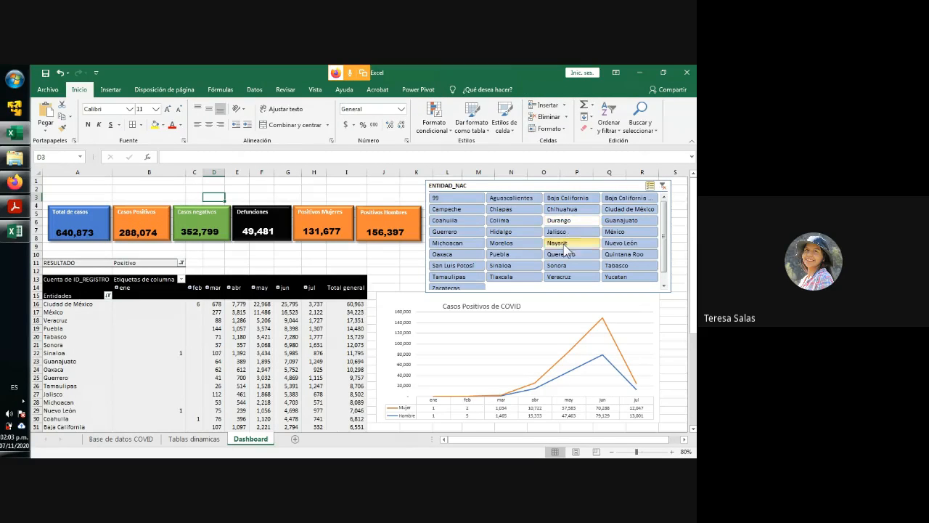
left_click(572, 220)
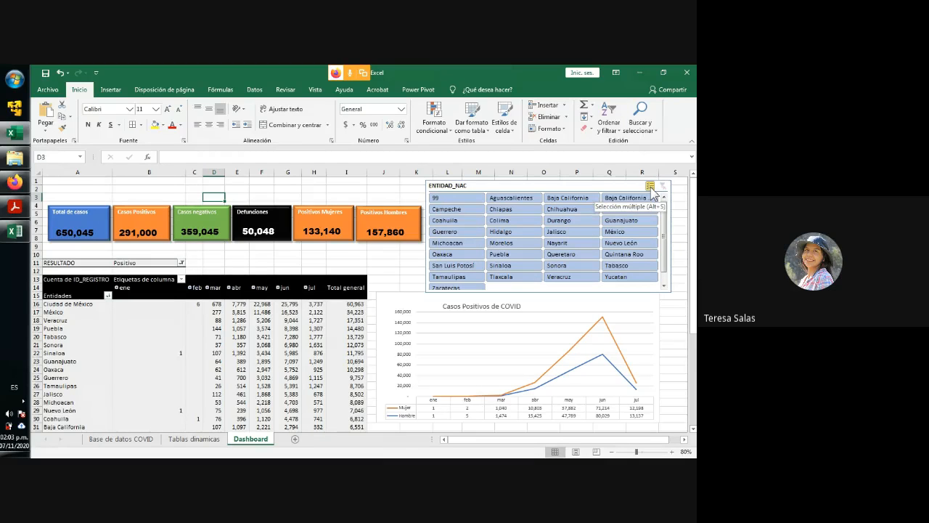
left_click(652, 189)
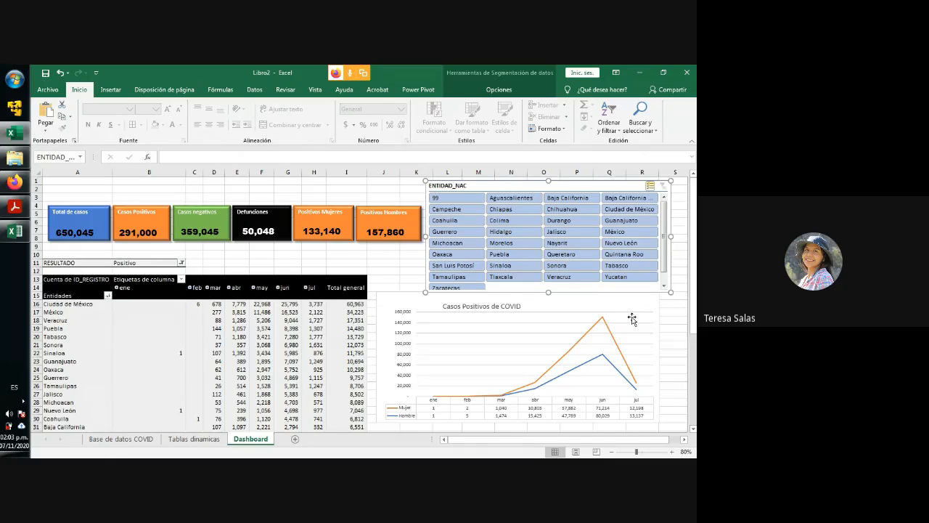
left_click(675, 311)
left_click(663, 184)
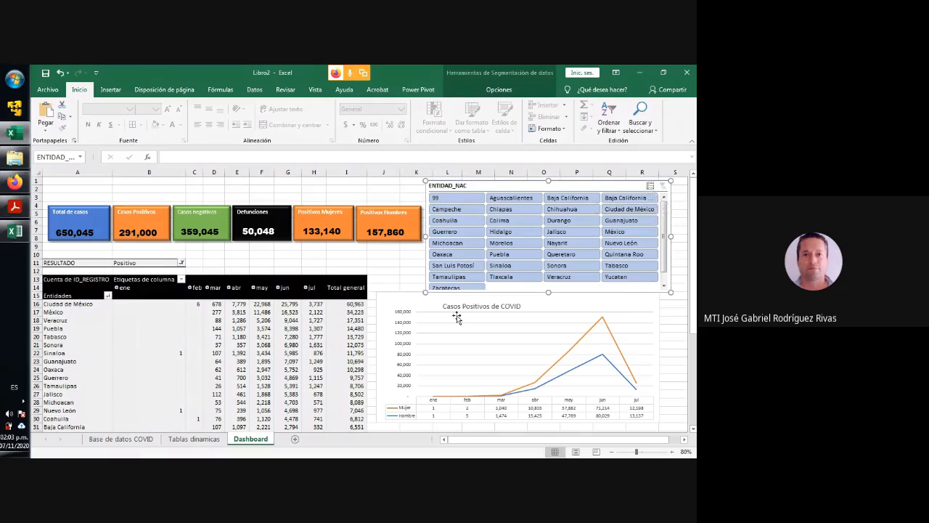
left_click(408, 270)
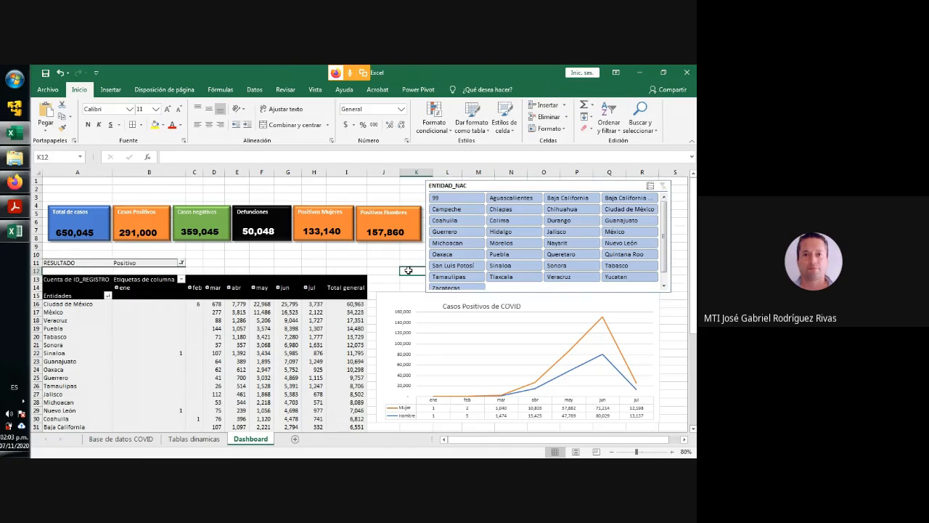
- Filter the dashboard for Campeche with the ENTIDAD_NAC slicer and check the filtered tables on the Tablas dinamicas sheet
left_click(474, 186)
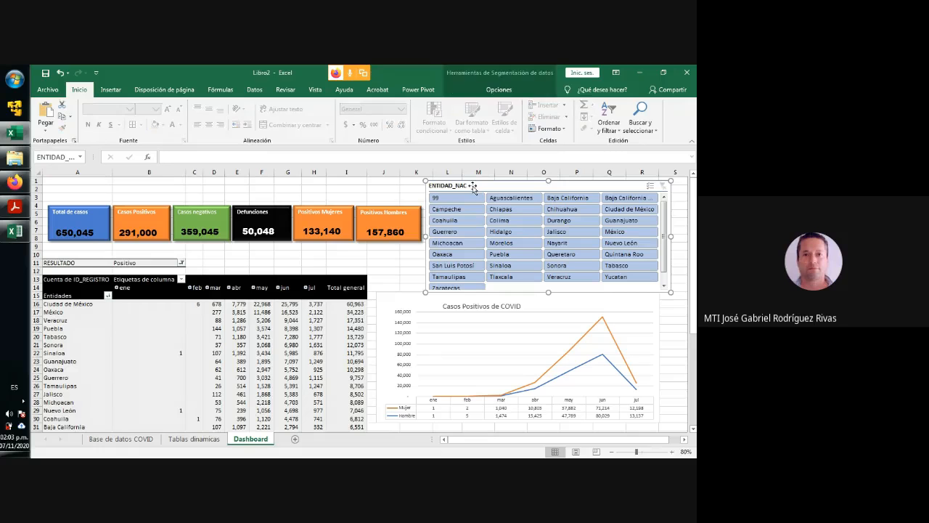
left_click(455, 210)
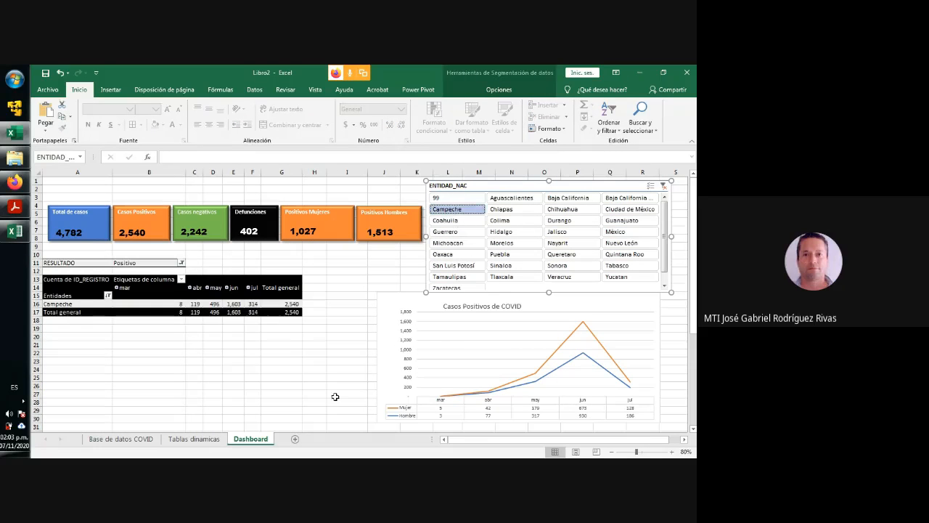
left_click(194, 439)
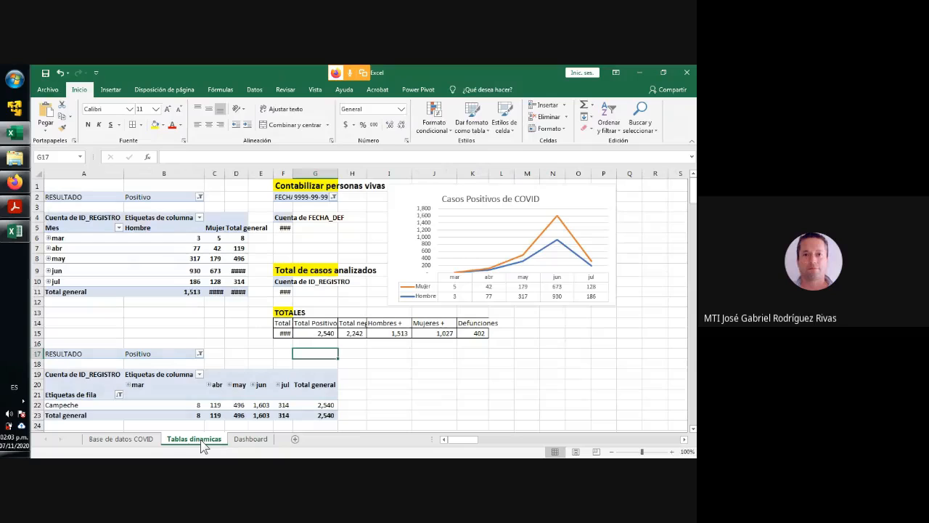
left_click(251, 439)
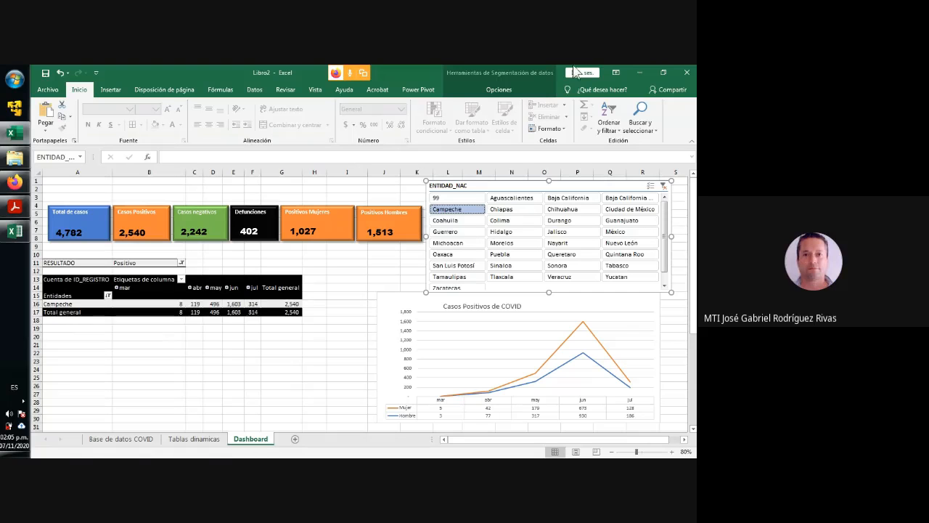
- Check the participants in the Google Meet call, return to the Excel dashboard and dismiss the presenting notifications
left_click(663, 72)
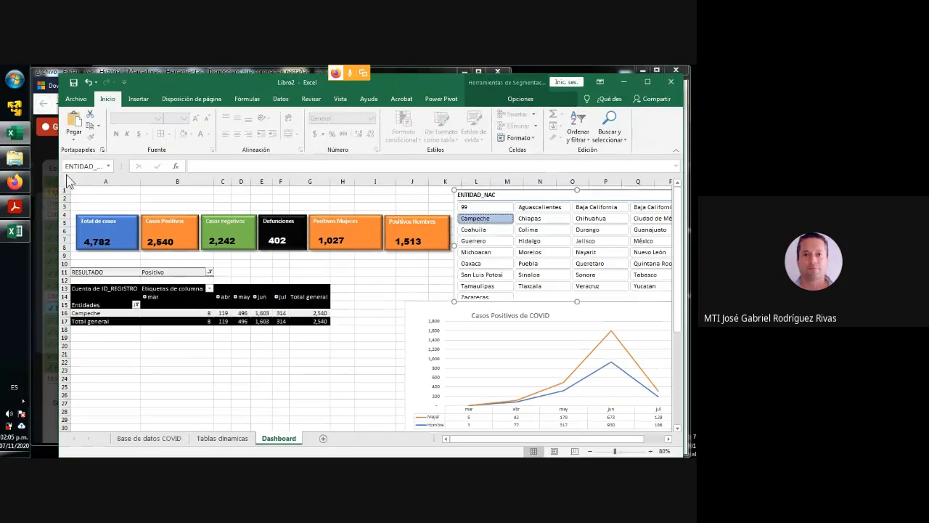
left_click(39, 149)
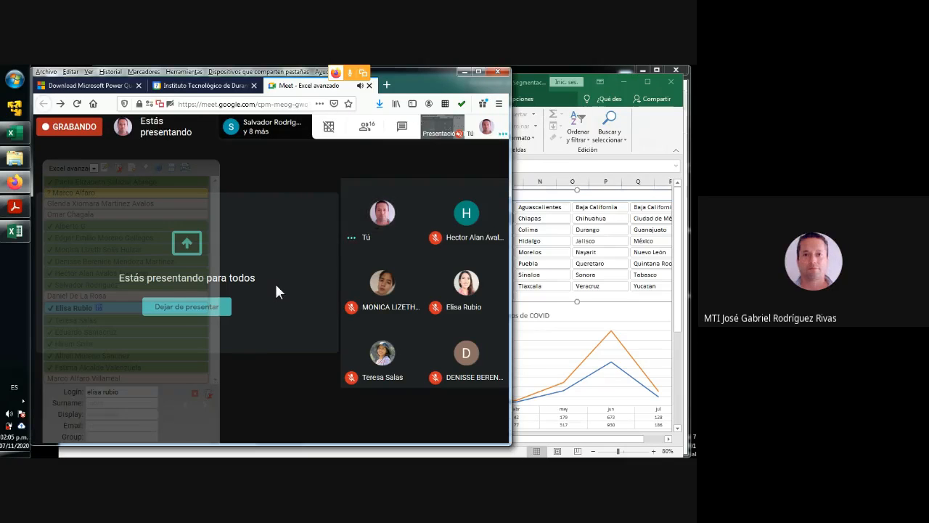
mouse_move(395, 282)
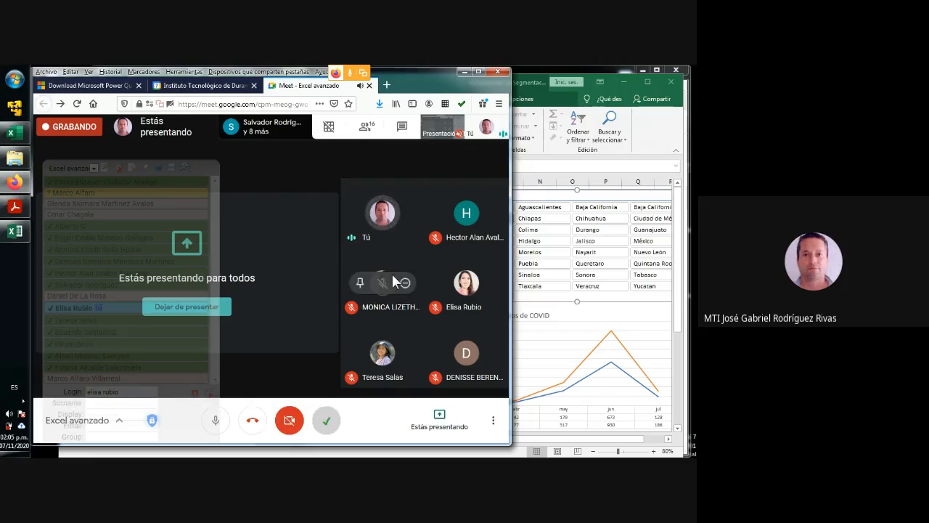
left_click(594, 312)
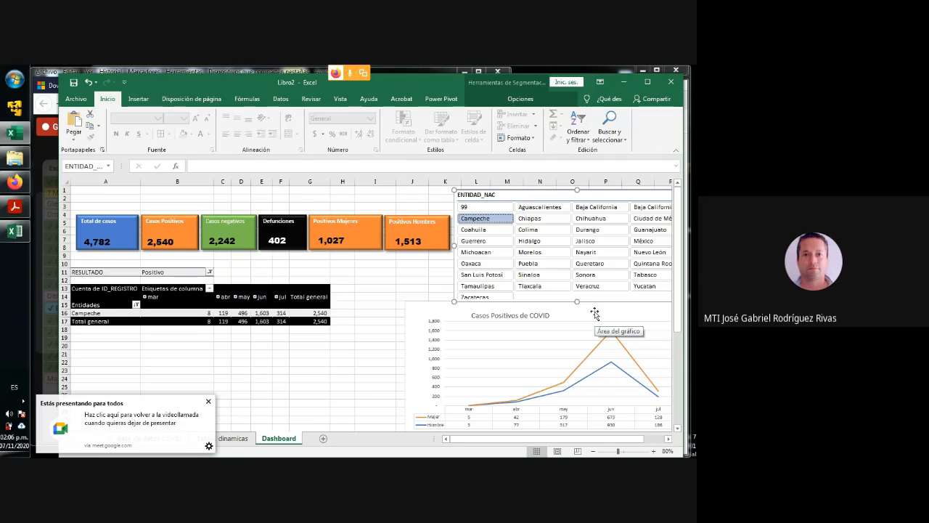
left_click(208, 402)
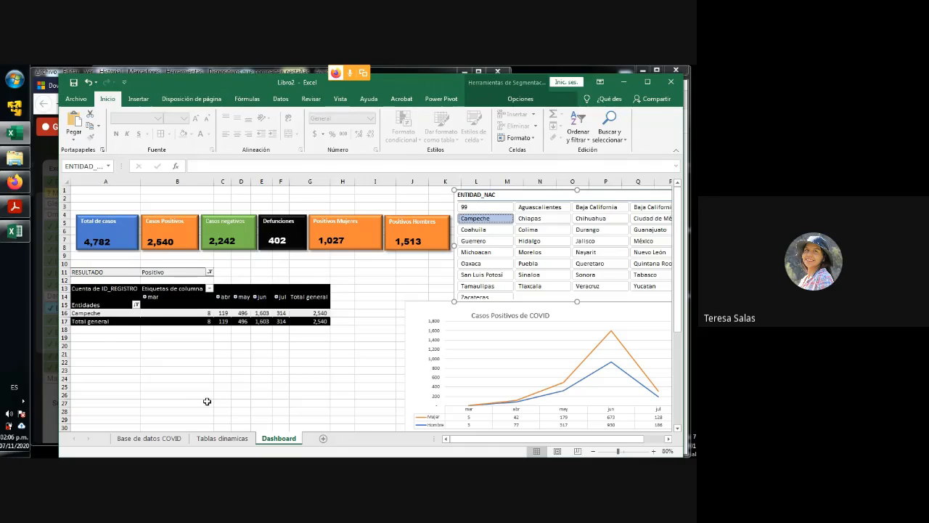
left_click(34, 326)
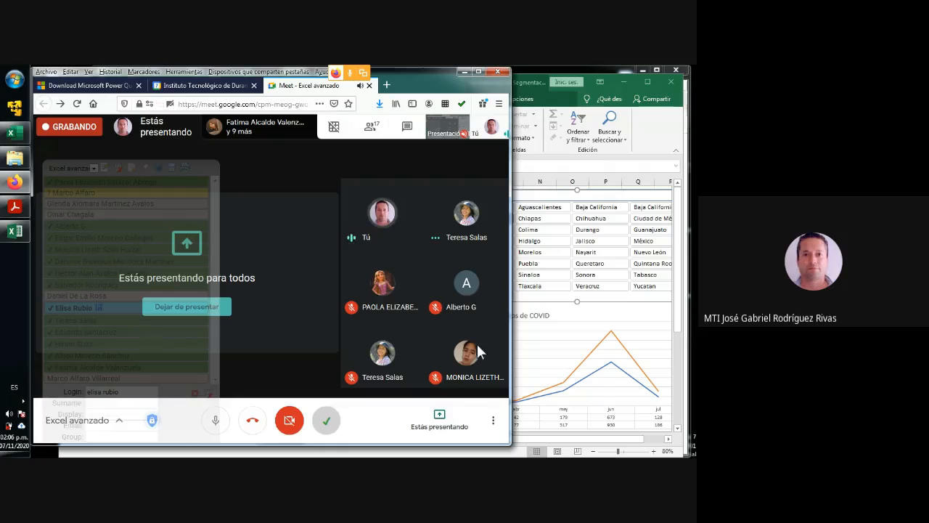
left_click(637, 141)
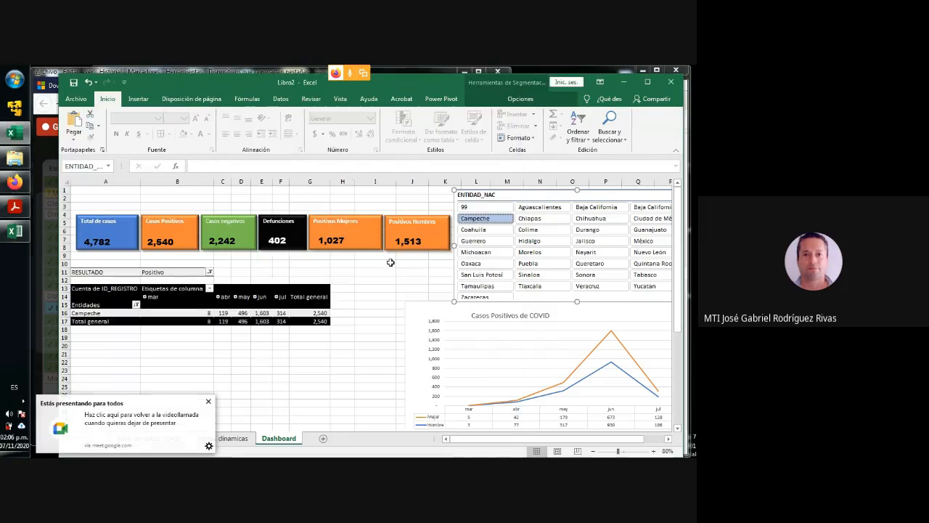
left_click(208, 401)
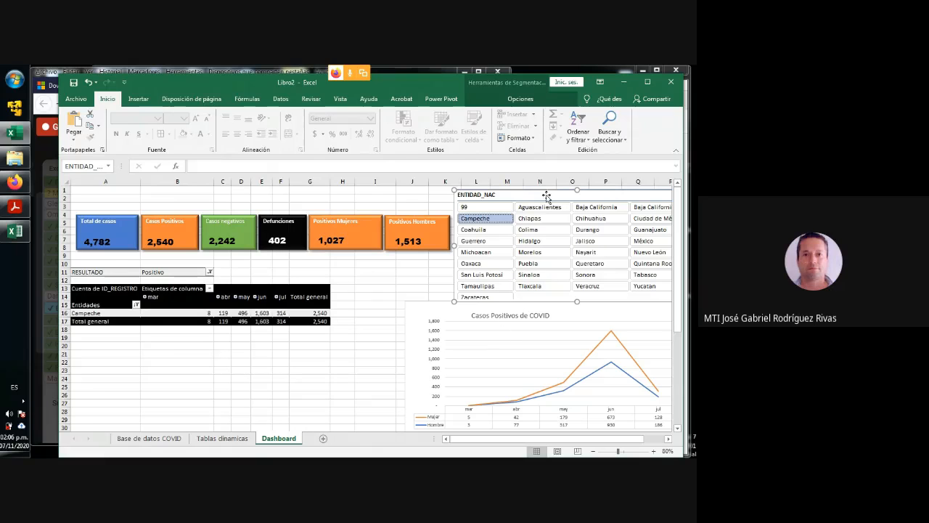
- Examine the dashboard's card text boxes and their source totals in F15:K15 of the Tablas dinamicas sheet, then return to Dashboard
left_click(411, 242)
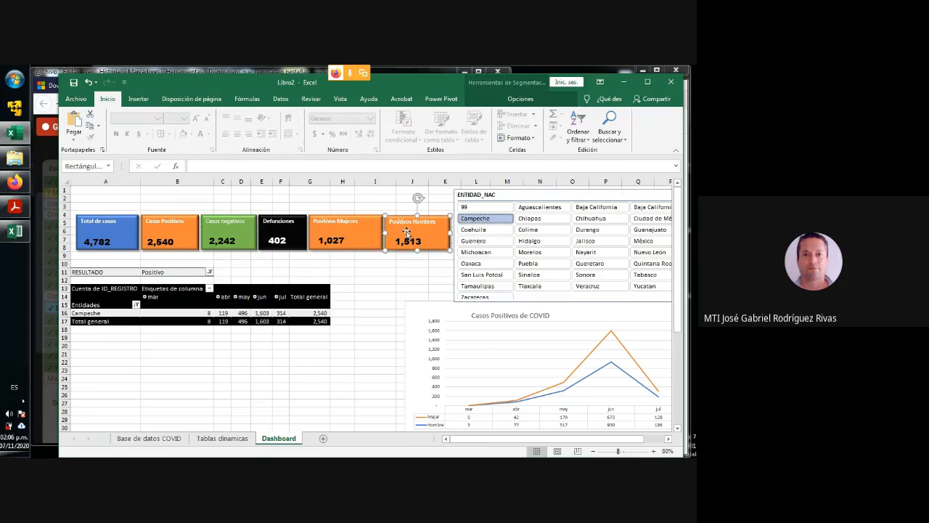
left_click(344, 235)
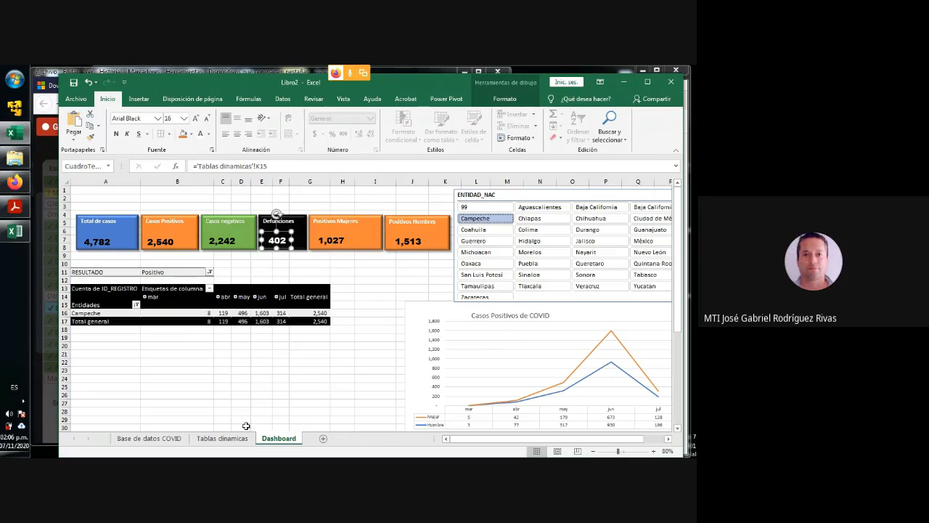
left_click(222, 438)
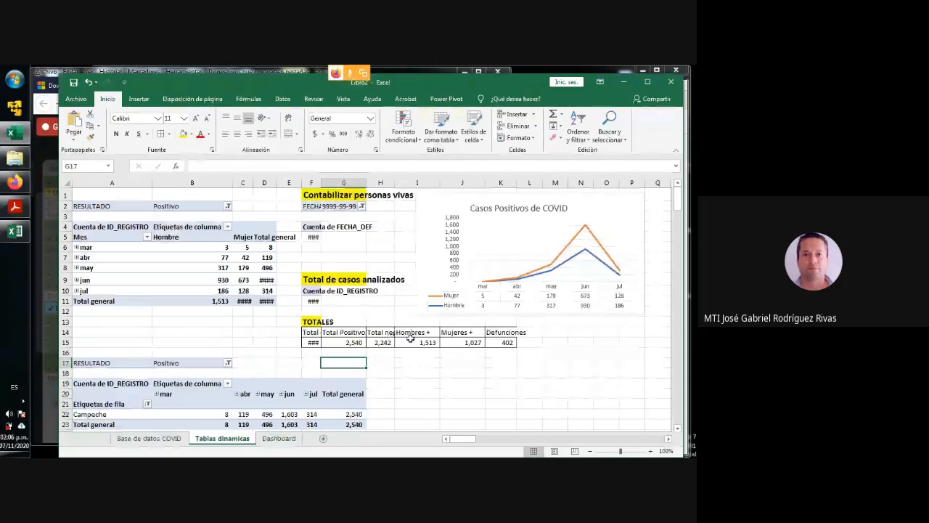
left_click_drag(308, 343, 513, 348)
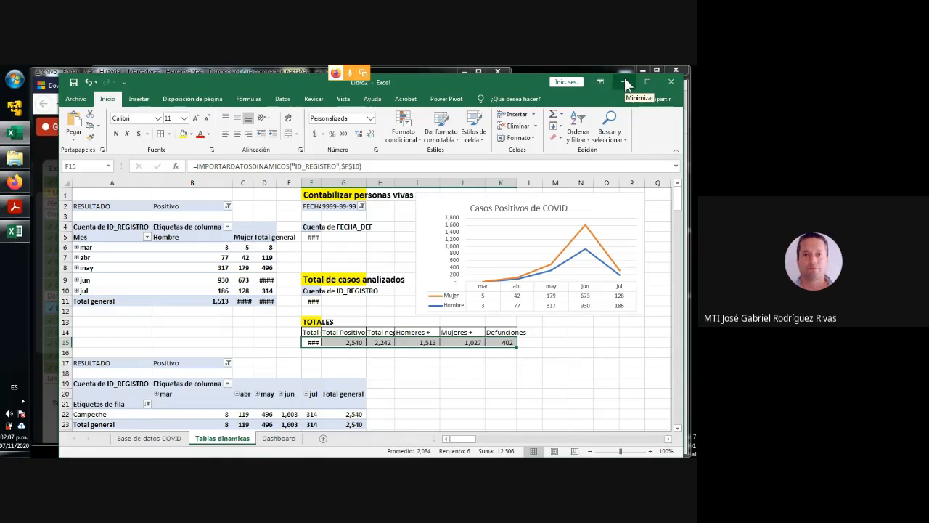
left_click(283, 440)
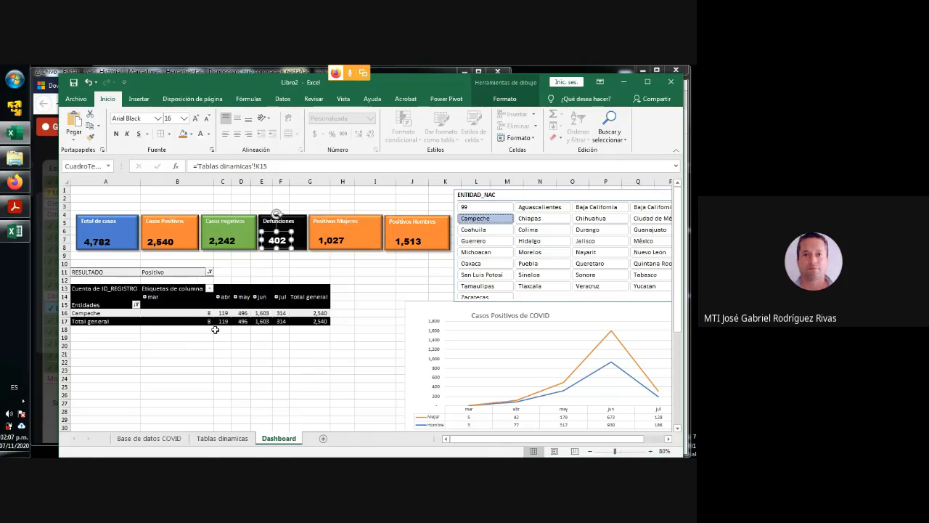
- Clear the ENTIDAD_NAC slicer filter and narrow column B of the Dashboard sheet in the maximized window
left_click(160, 302)
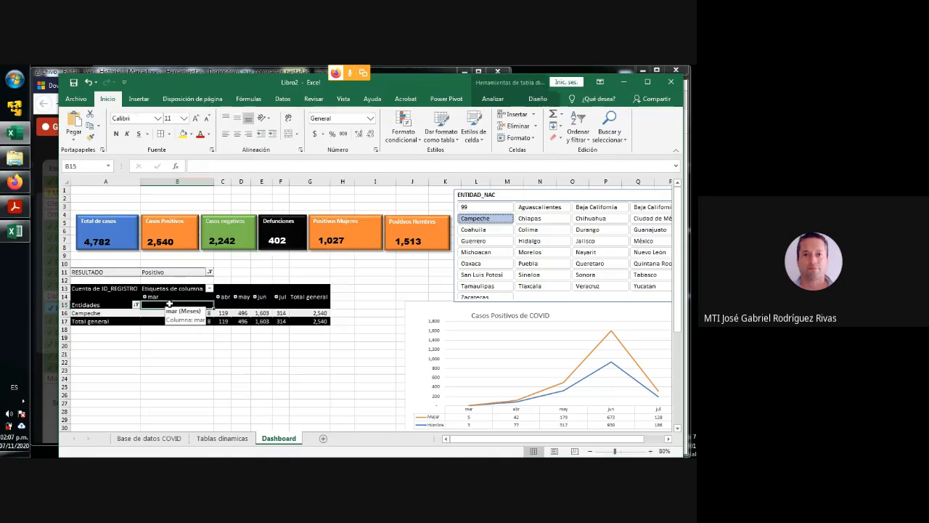
left_click(653, 80)
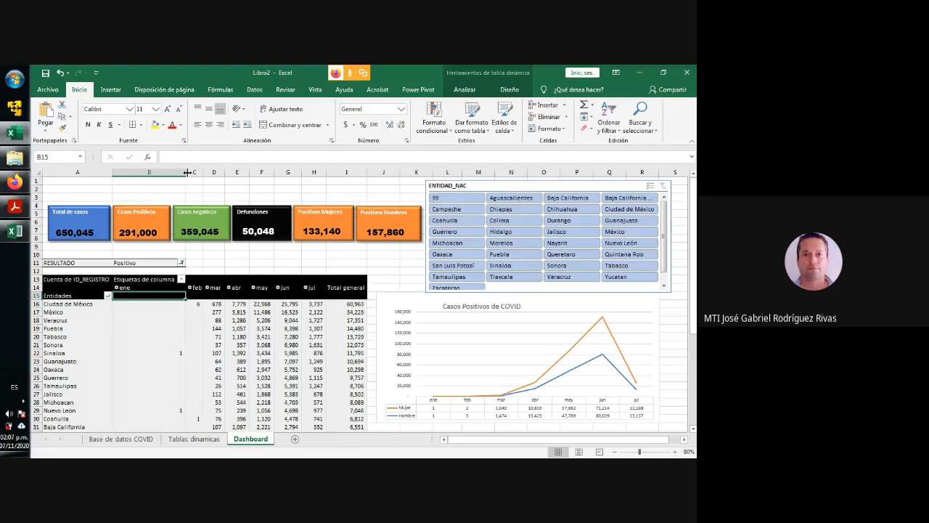
mouse_move(185, 172)
left_mouse_down()
mouse_move(153, 172)
mouse_move(172, 172)
left_mouse_up()
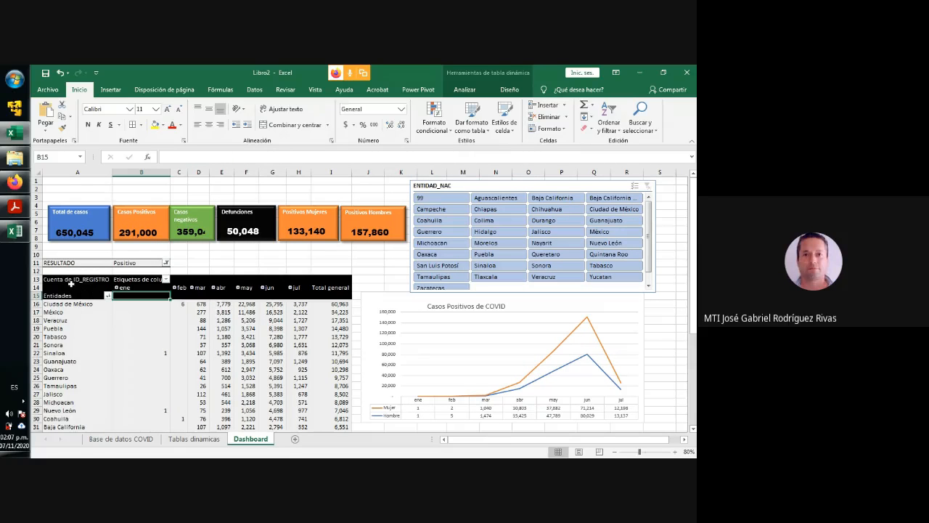
- Turn off "Autoajustar anchos de columnas al actualizar" in the options of the Dashboard pivot table
left_click_drag(71, 285, 299, 311)
left_click(90, 345)
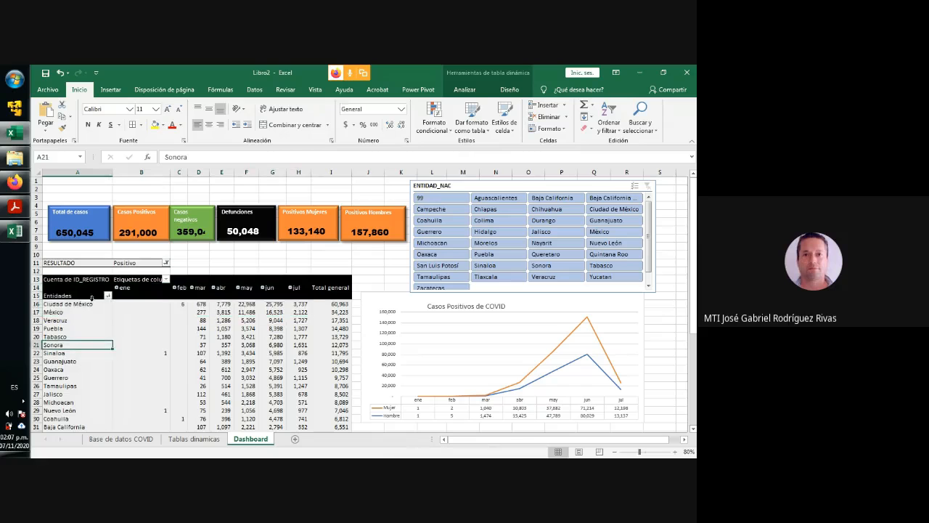
left_click_drag(80, 279, 340, 406)
right_click(263, 310)
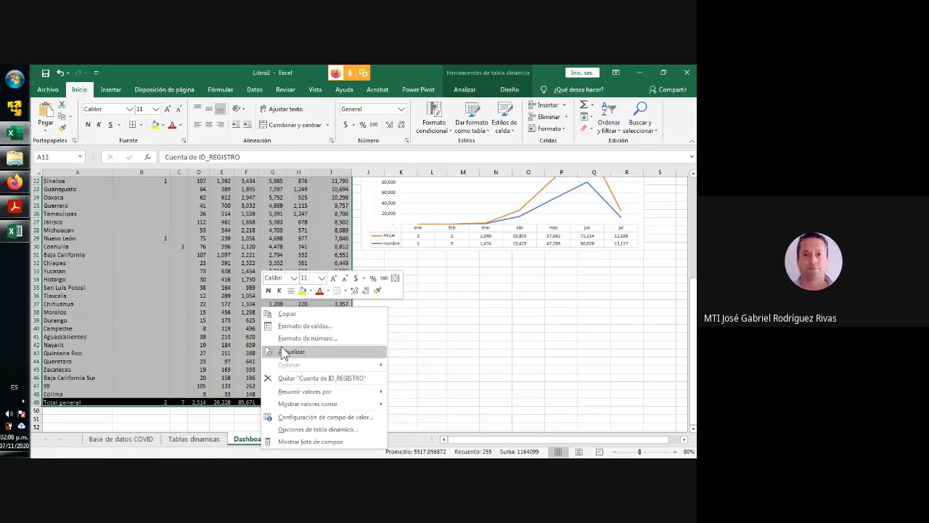
left_click(300, 429)
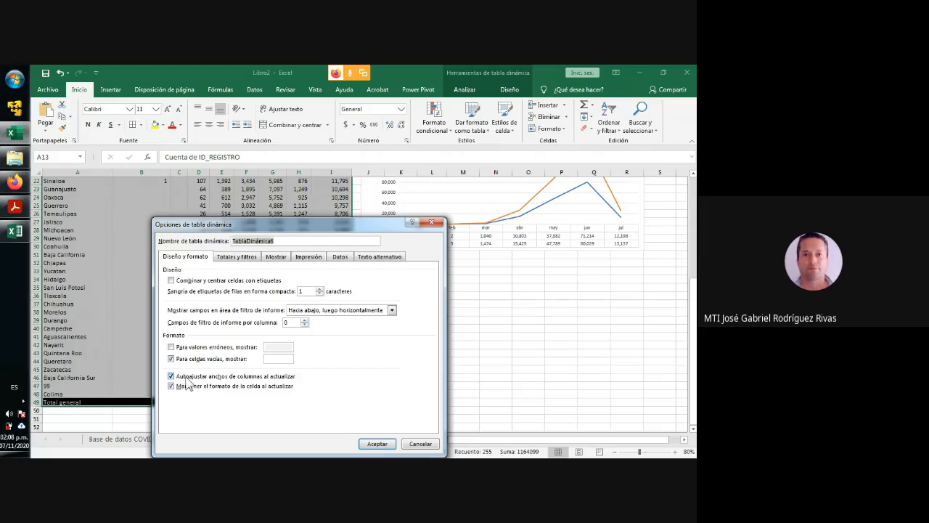
left_click(212, 378)
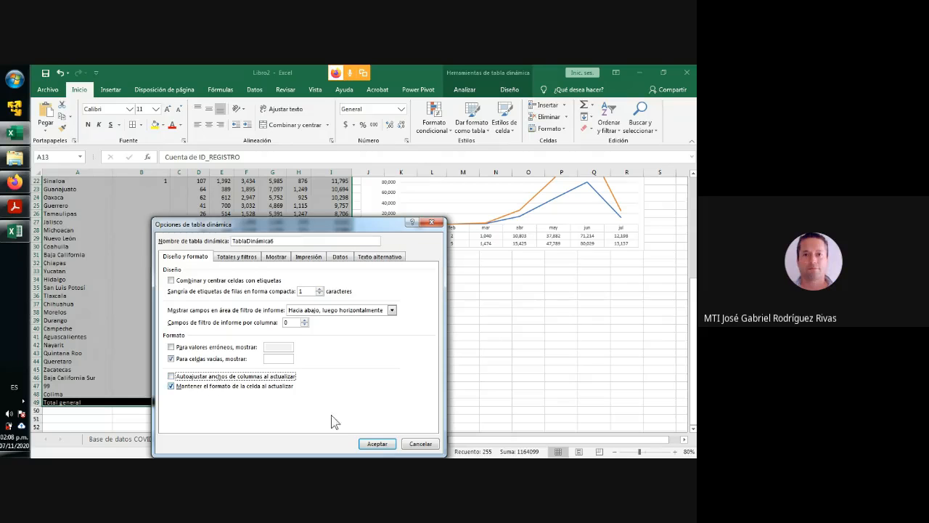
left_click(376, 443)
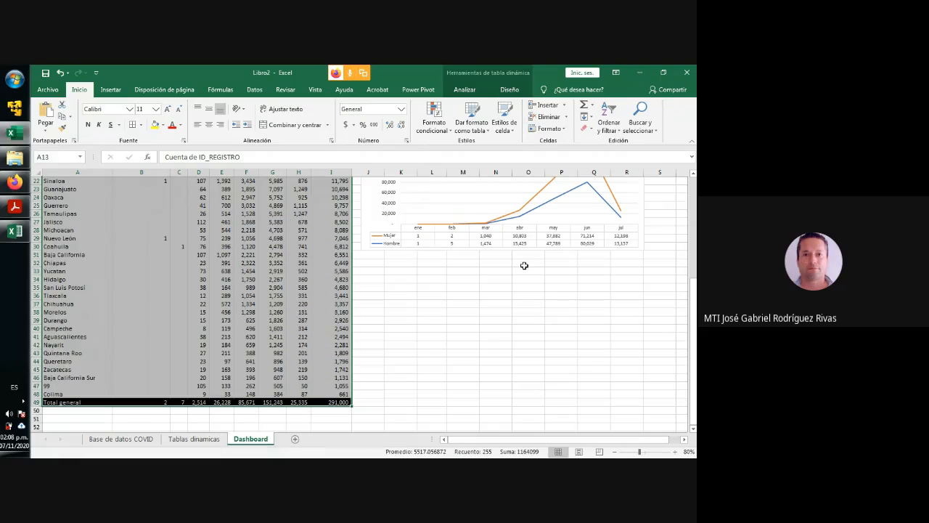
- Narrow column B of the Dashboard sheet further, leaving it just wide enough for the Casos Positivos figure
scroll(509, 277, "up", 7)
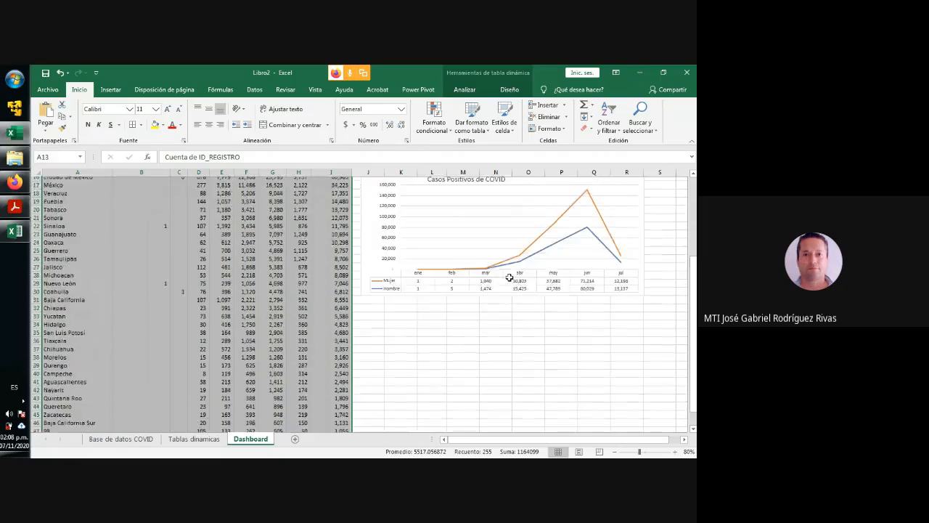
left_click(154, 311)
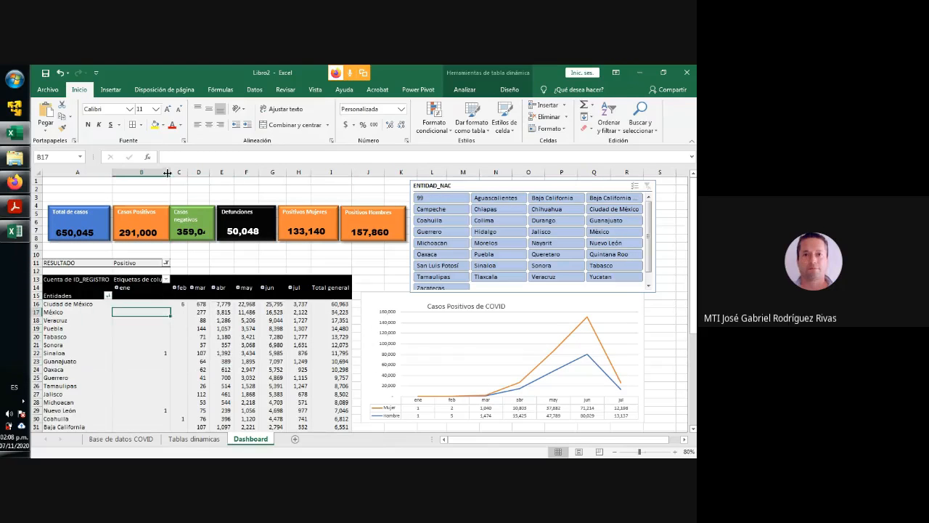
left_click_drag(167, 173, 150, 175)
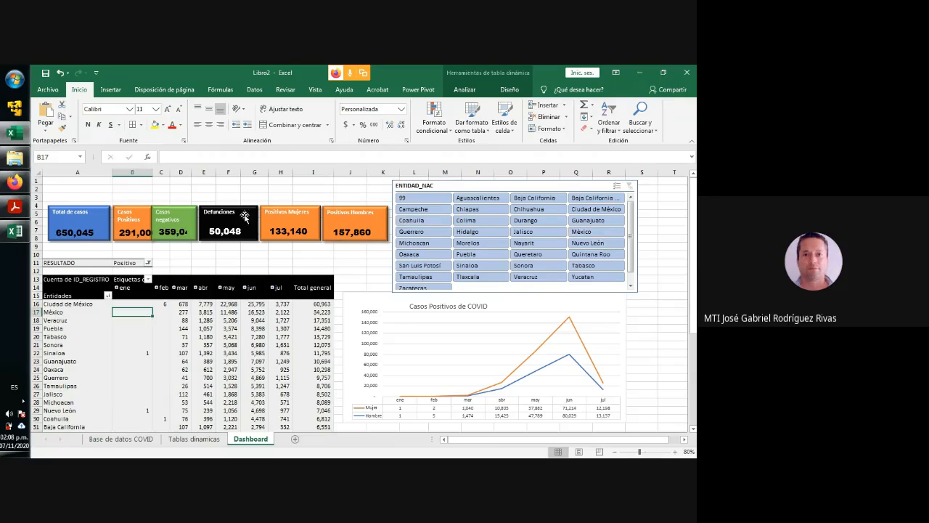
left_click(135, 210)
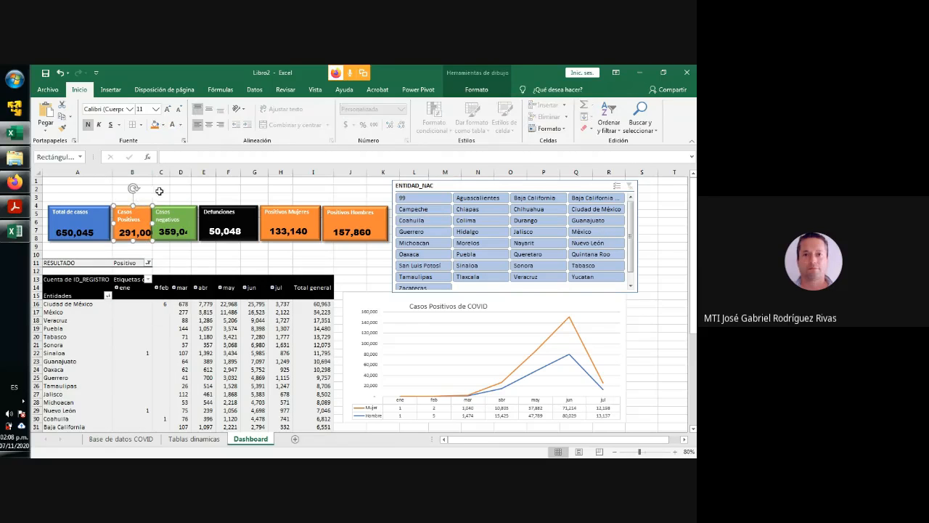
left_click(158, 190)
mouse_move(152, 172)
left_mouse_down()
mouse_move(167, 175)
mouse_move(155, 172)
left_mouse_up()
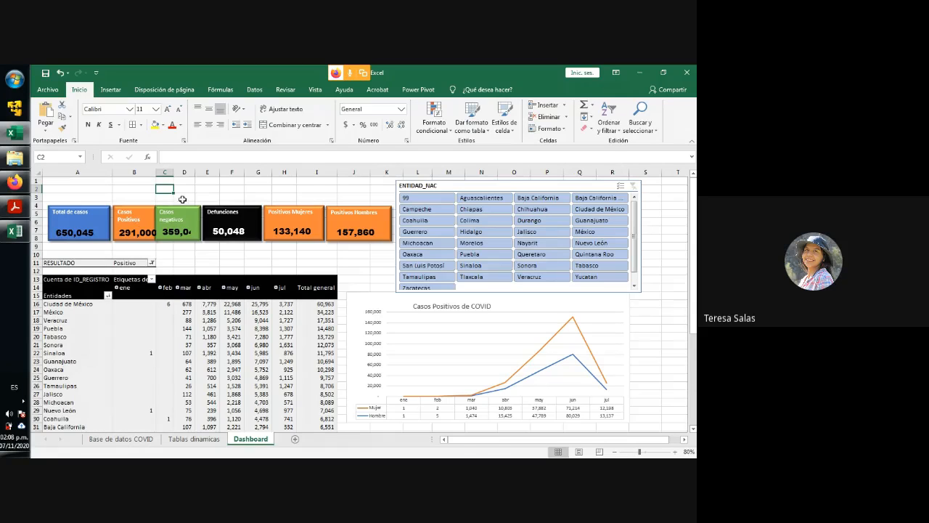
left_click(663, 73)
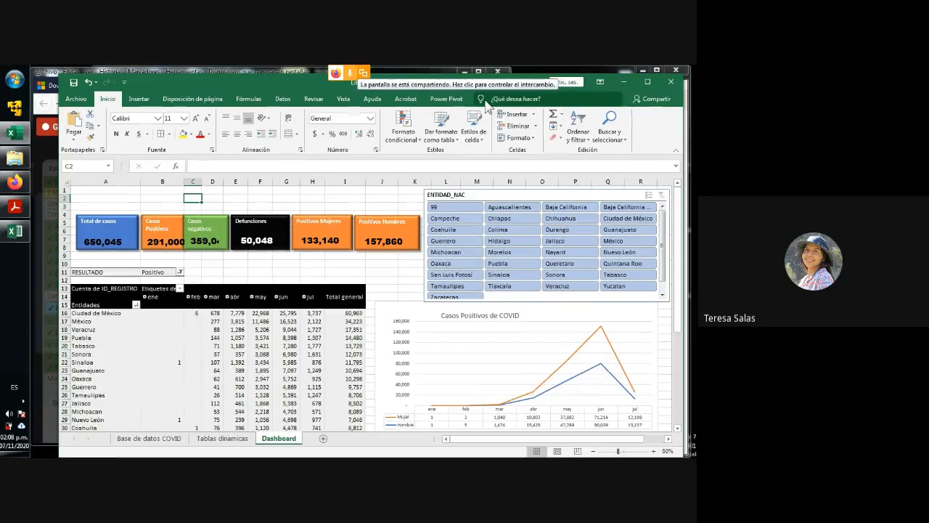
mouse_move(240, 75)
left_mouse_down()
mouse_move(233, 97)
mouse_move(233, 82)
left_mouse_up()
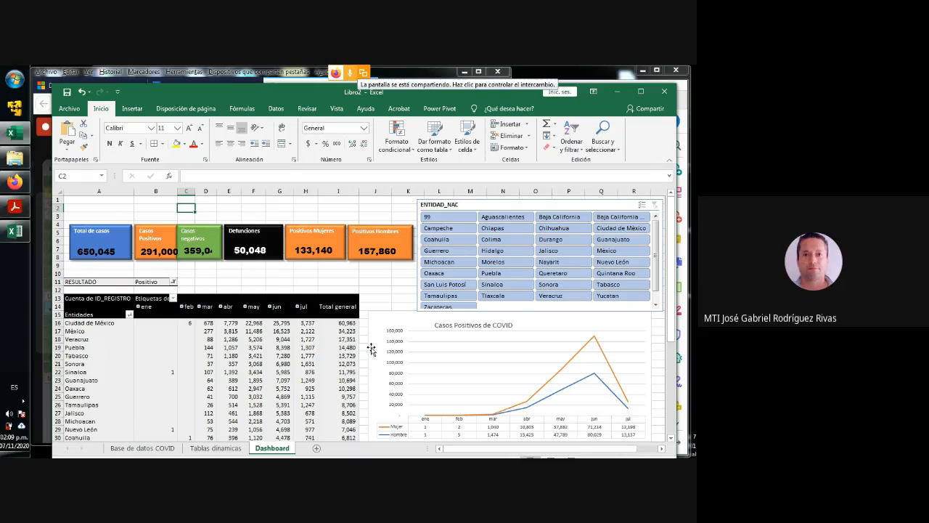
left_click(68, 92)
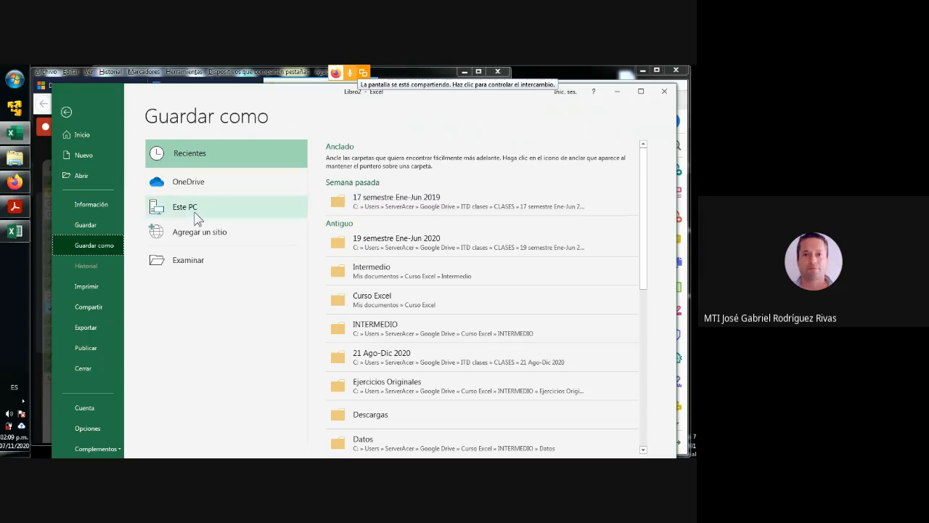
left_click(65, 112)
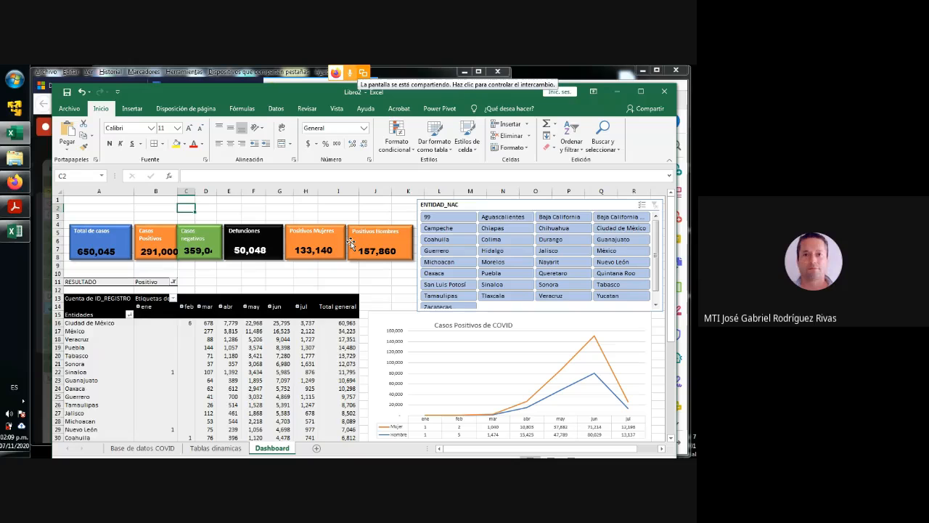
- Switch to Excel Avanzado.pdf to view the dashboard recommendations, then return to the Excel workbook
left_click(618, 91)
left_click(618, 90)
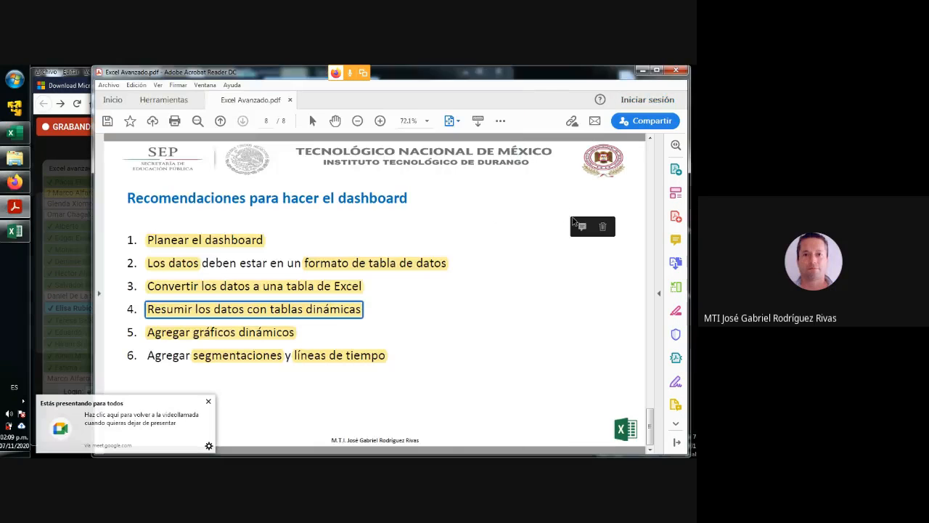
left_click(13, 132)
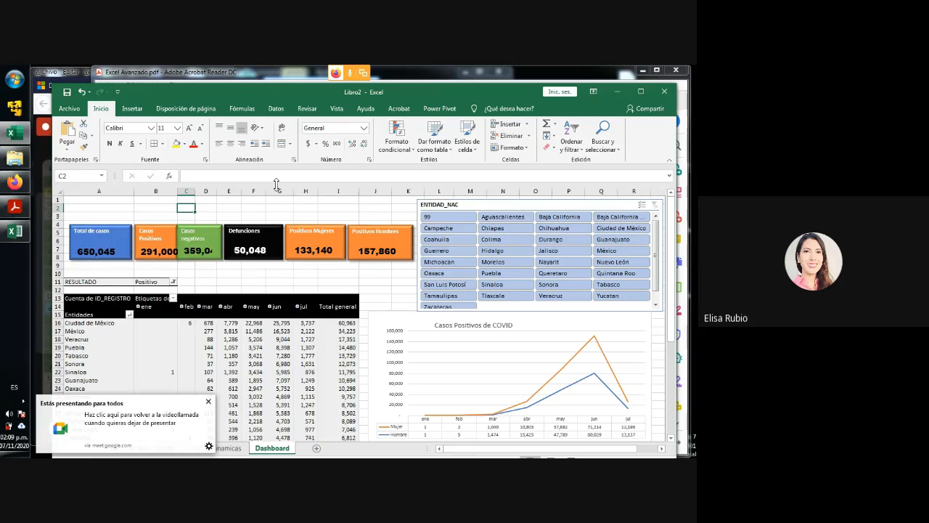
- Switch to the Google Meet call and open its list of additional meeting options
left_click(40, 156)
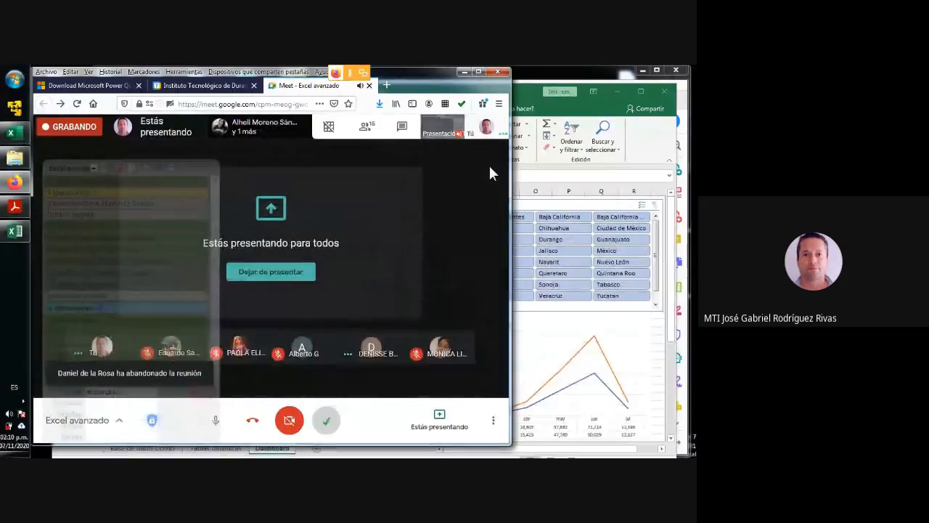
left_click(492, 420)
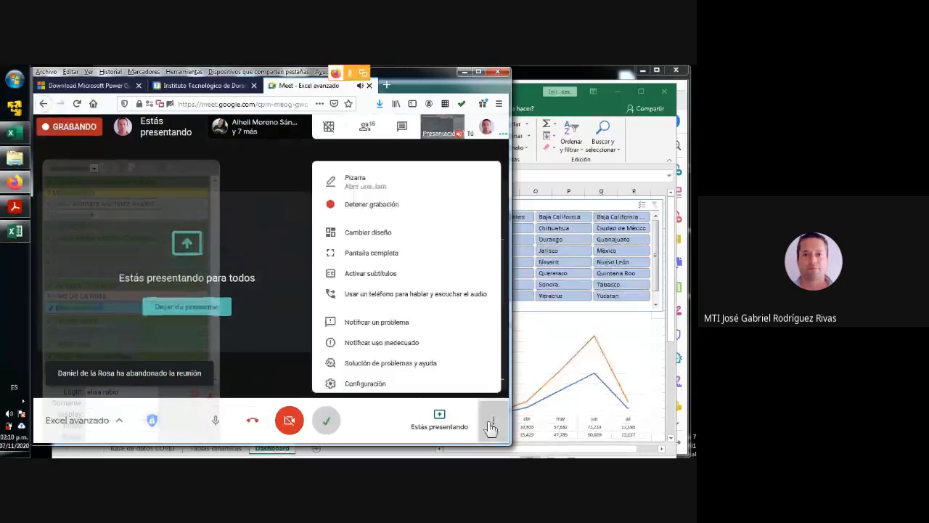